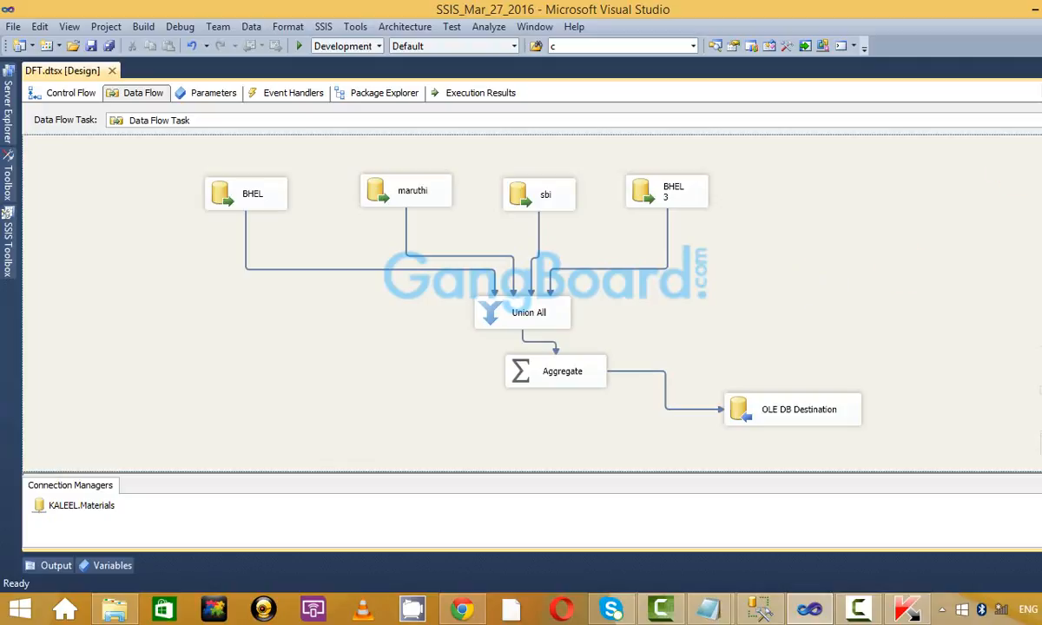
Close the SSIS_Mar_27_2016 solution without saving its changes and restart Visual Studio at its start page.
{"action": "key", "text": "alt+F4"}
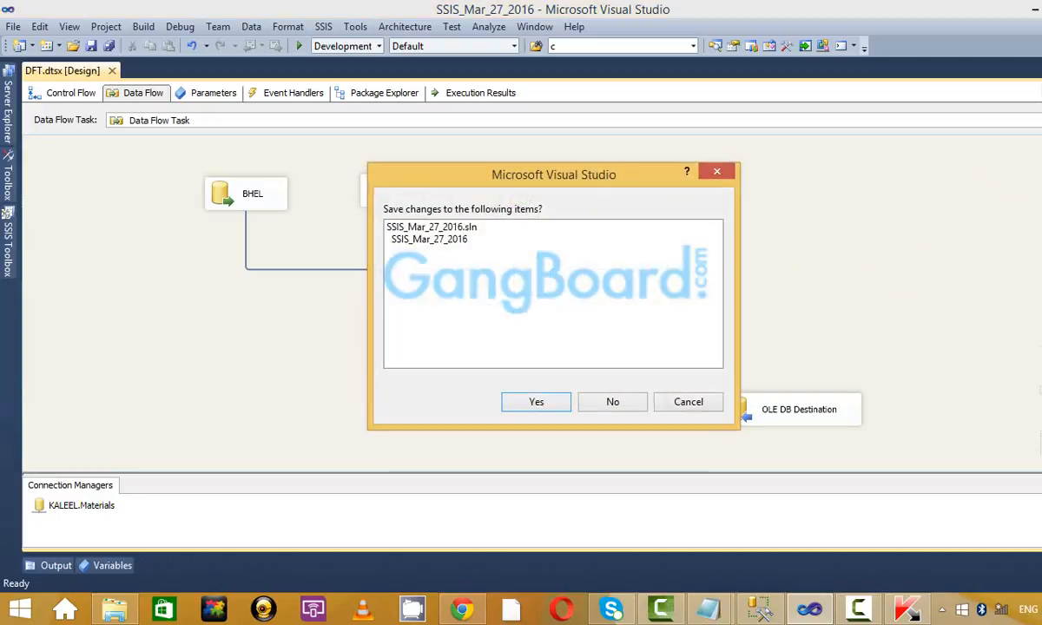
{"action": "left_click", "coordinate": [611, 402]}
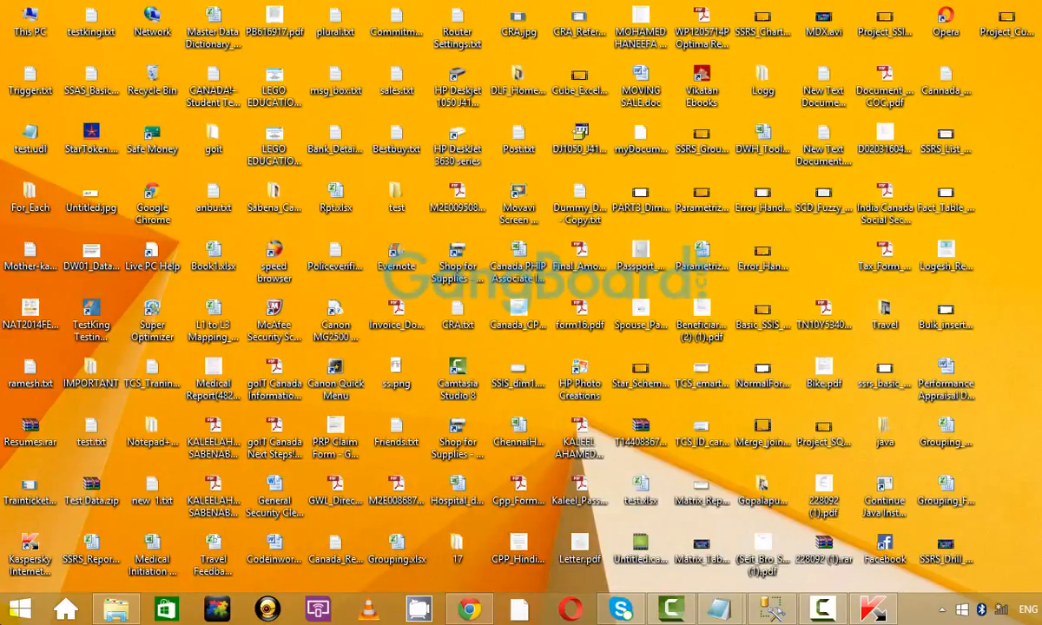
{"action": "left_click", "coordinate": [16, 618]}
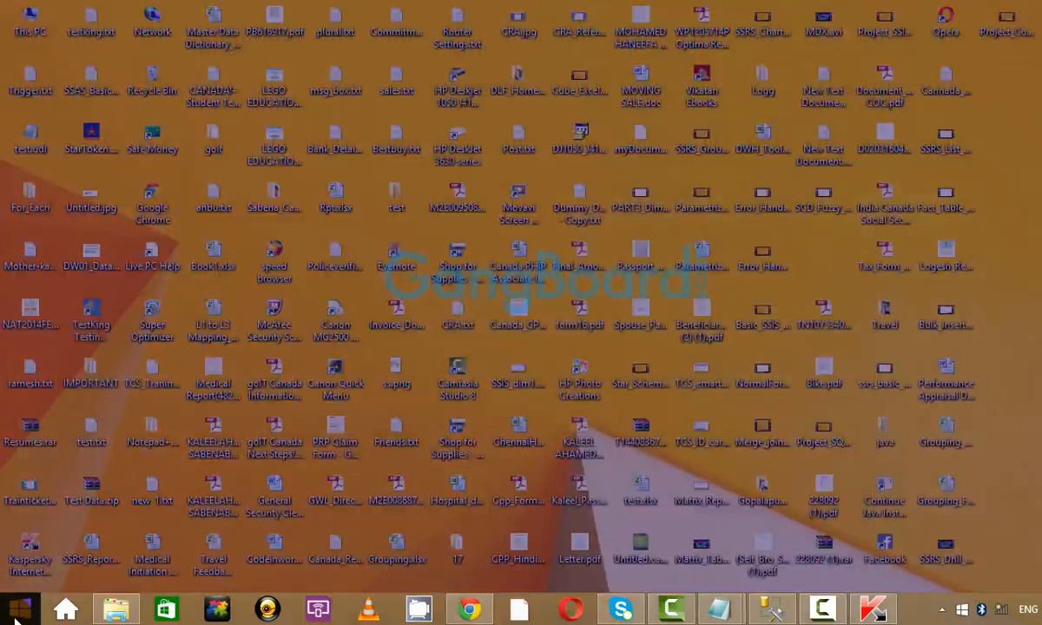
{"action": "left_click", "coordinate": [158, 291]}
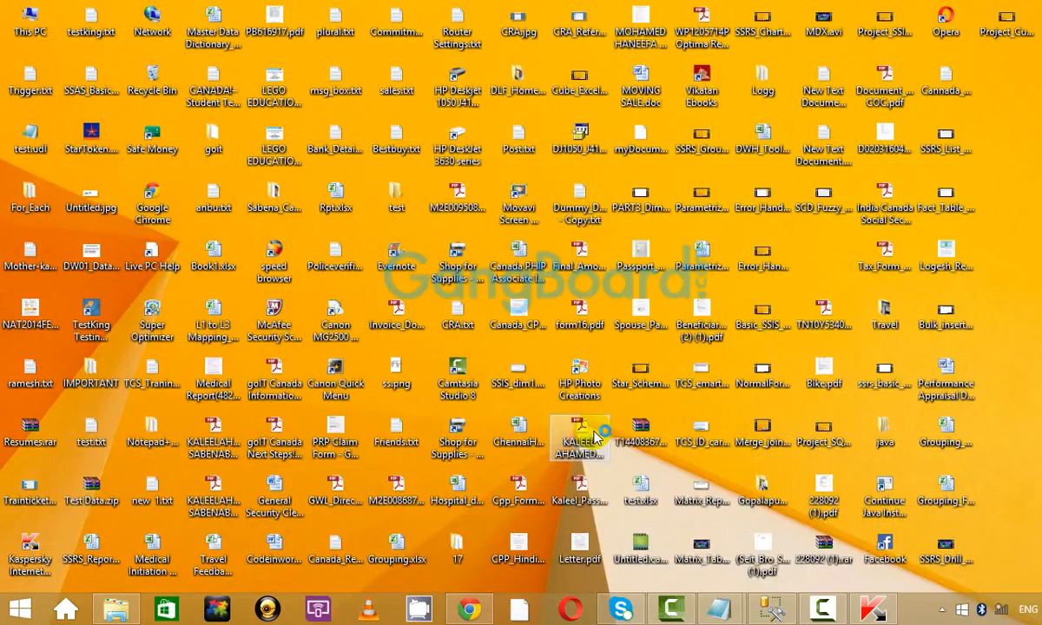
{"action": "left_click", "coordinate": [807, 607]}
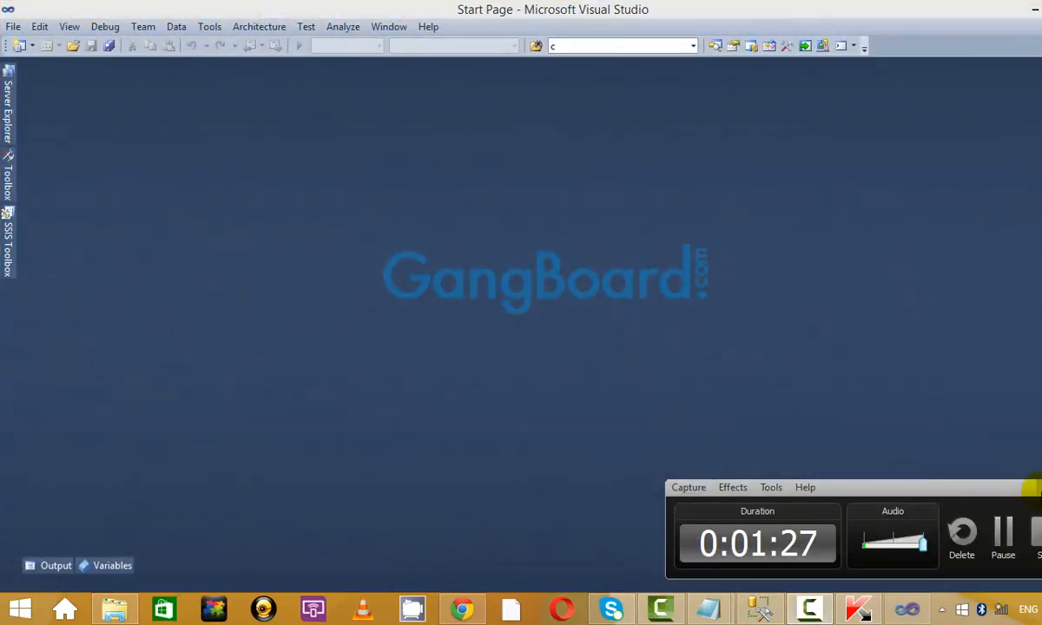
{"action": "left_click", "coordinate": [1040, 491]}
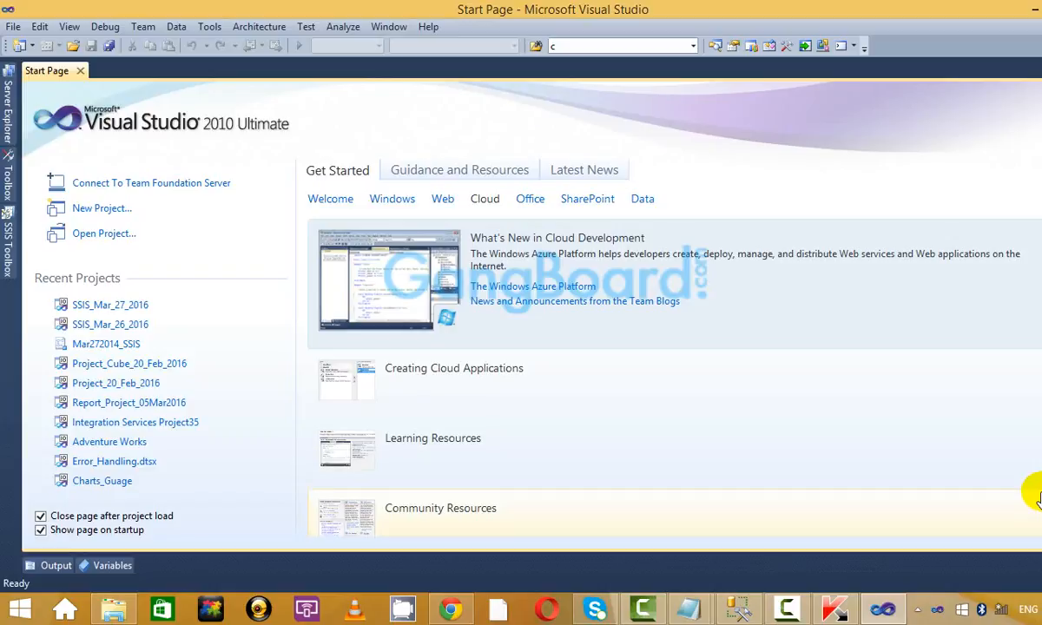
Create a new Reporting Services project from the Report Server Project template, named SSRS_Params.
{"action": "left_click", "coordinate": [105, 209]}
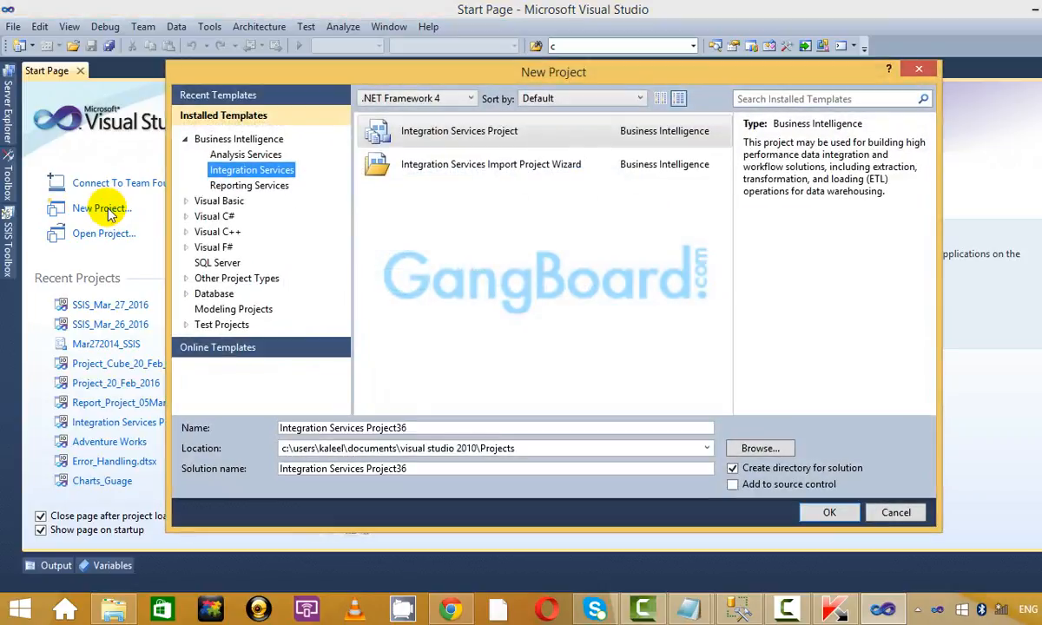
{"action": "left_click", "coordinate": [265, 185]}
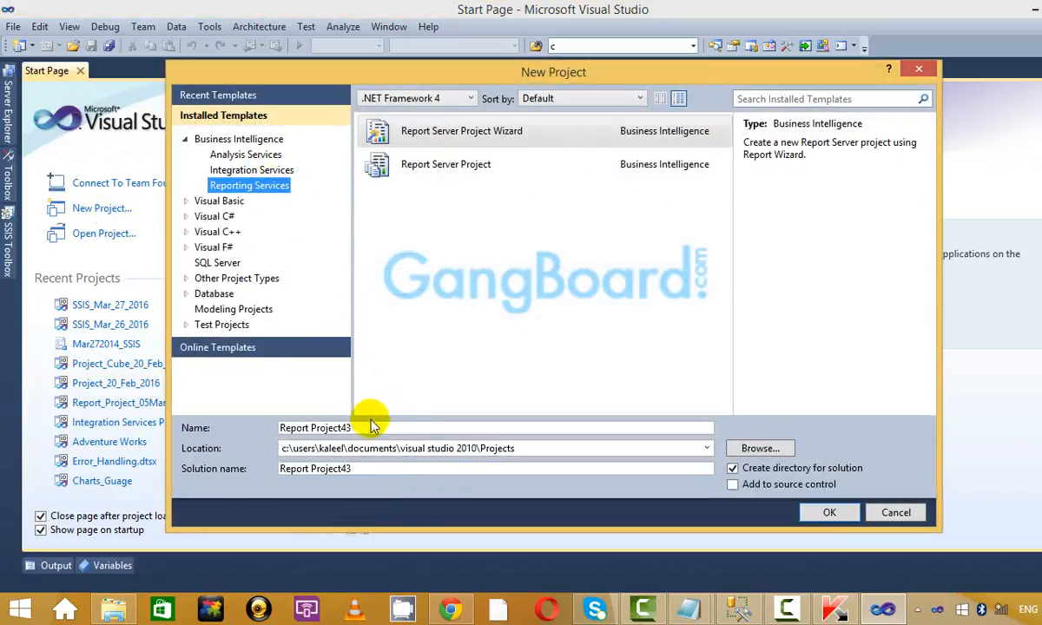
{"action": "left_click", "coordinate": [371, 426]}
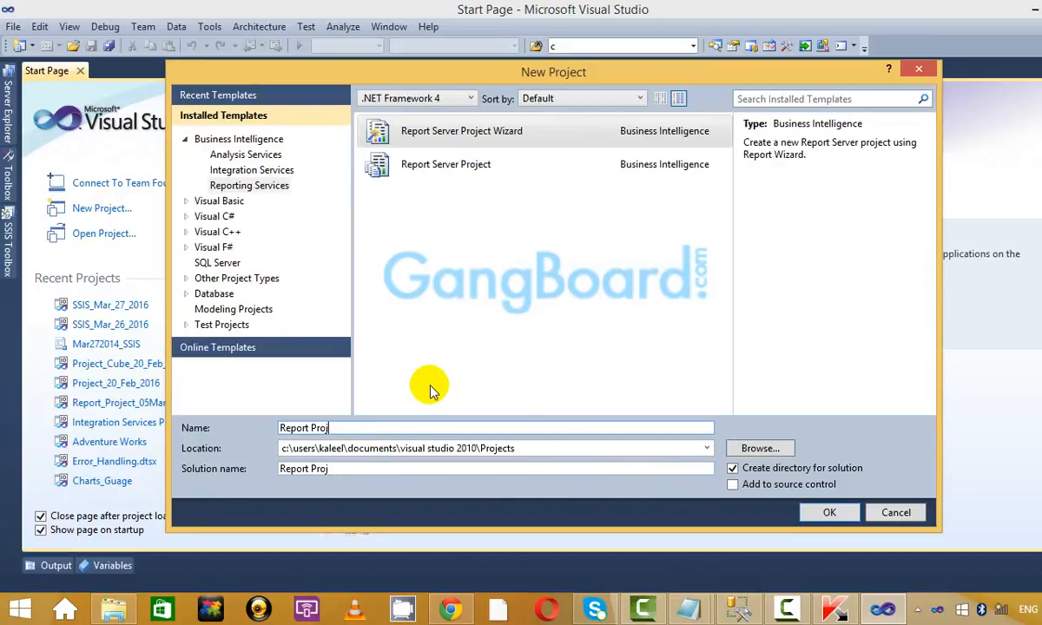
{"action": "key", "text": "BackSpace"}
{"action": "key", "text": "BackSpace"}
{"action": "key", "text": "BackSpace"}
{"action": "key", "text": "BackSpace"}
{"action": "key", "text": "BackSpace"}
{"action": "key", "text": "BackSpace"}
{"action": "key", "text": "BackSpace"}
{"action": "key", "text": "BackSpace"}
{"action": "key", "text": "BackSpace"}
{"action": "key", "text": "BackSpace"}
{"action": "key", "text": "BackSpace"}
{"action": "type", "text": "SSRS_P"}
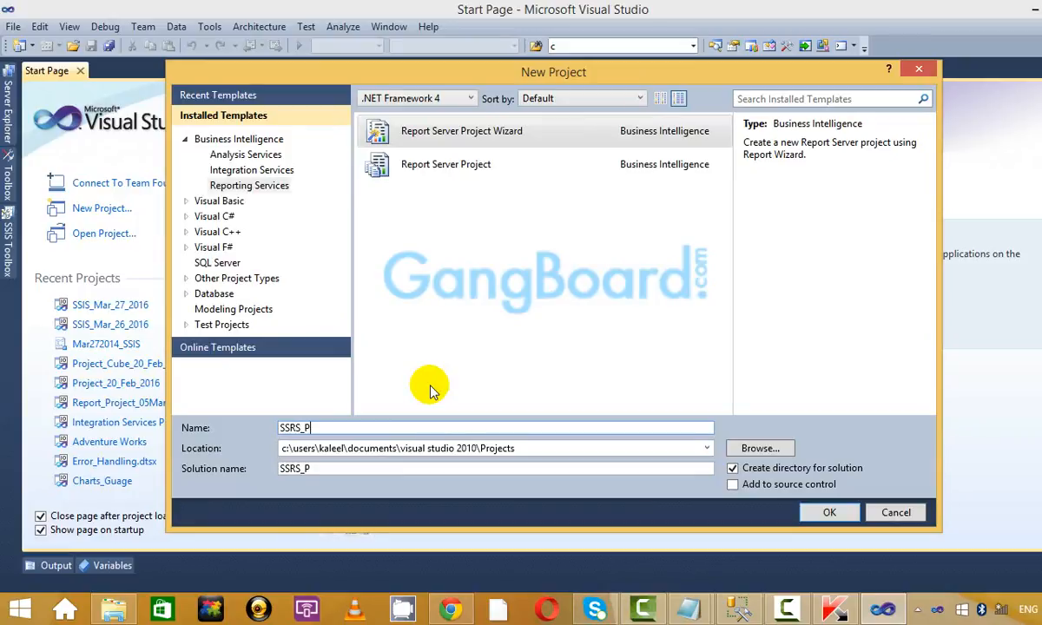
{"action": "type", "text": "arams"}
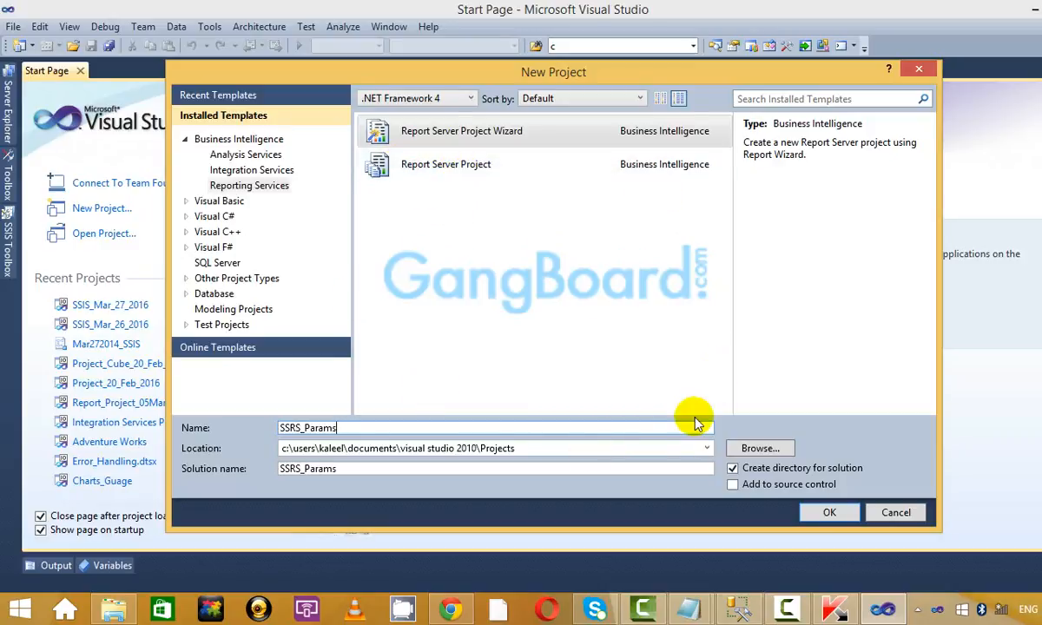
{"action": "left_click", "coordinate": [426, 167]}
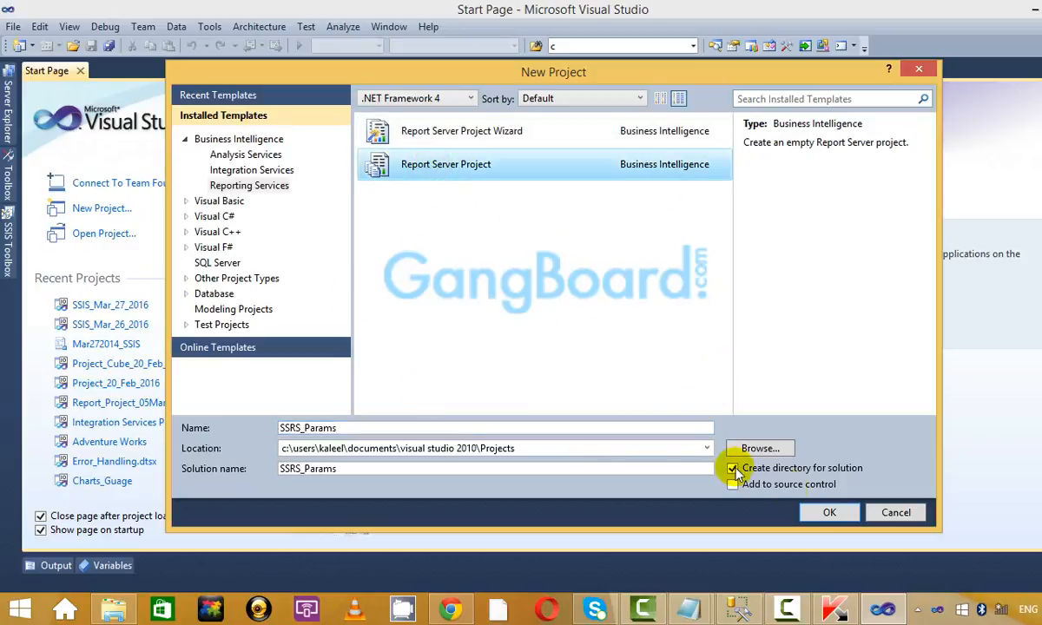
{"action": "left_click", "coordinate": [828, 514]}
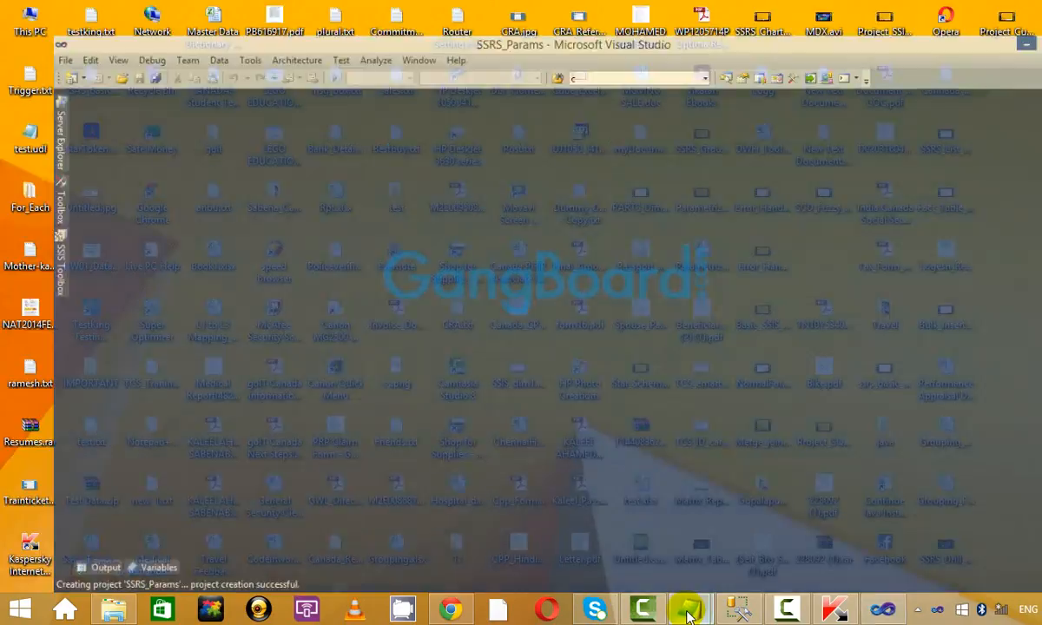
Switch to msg_box.txt in Notepad and review the Creating Parameter notes with their stored procedures and dataset queries.
{"action": "mouse_move", "coordinate": [707, 607]}
{"action": "left_click", "coordinate": [744, 528]}
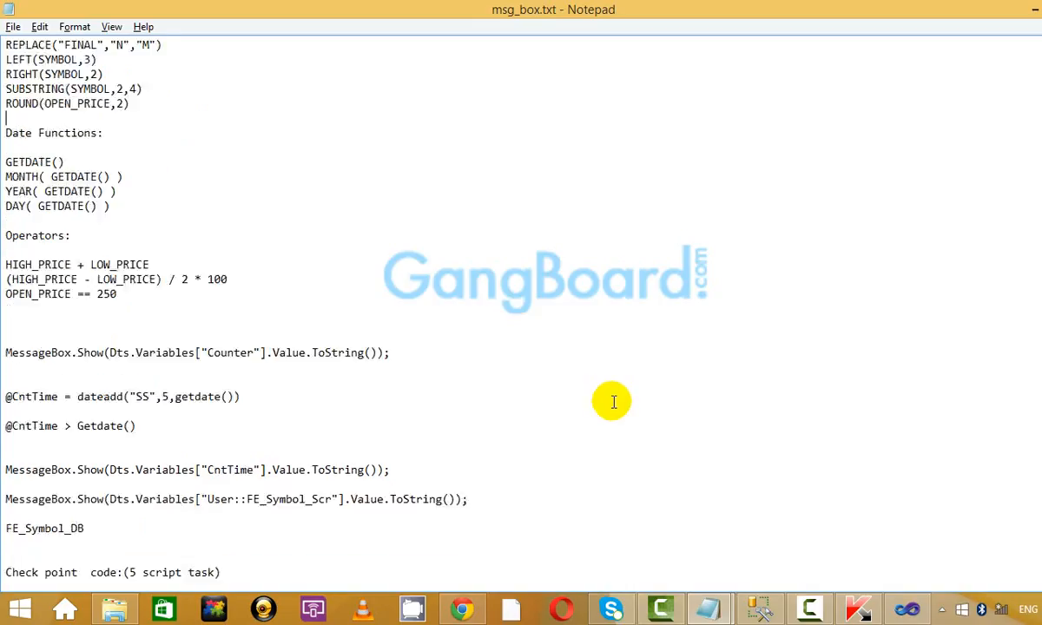
{"action": "scroll", "coordinate": [611, 403], "scroll_direction": "down", "scroll_amount": 11}
{"action": "scroll", "coordinate": [611, 408], "scroll_direction": "down", "scroll_amount": 13}
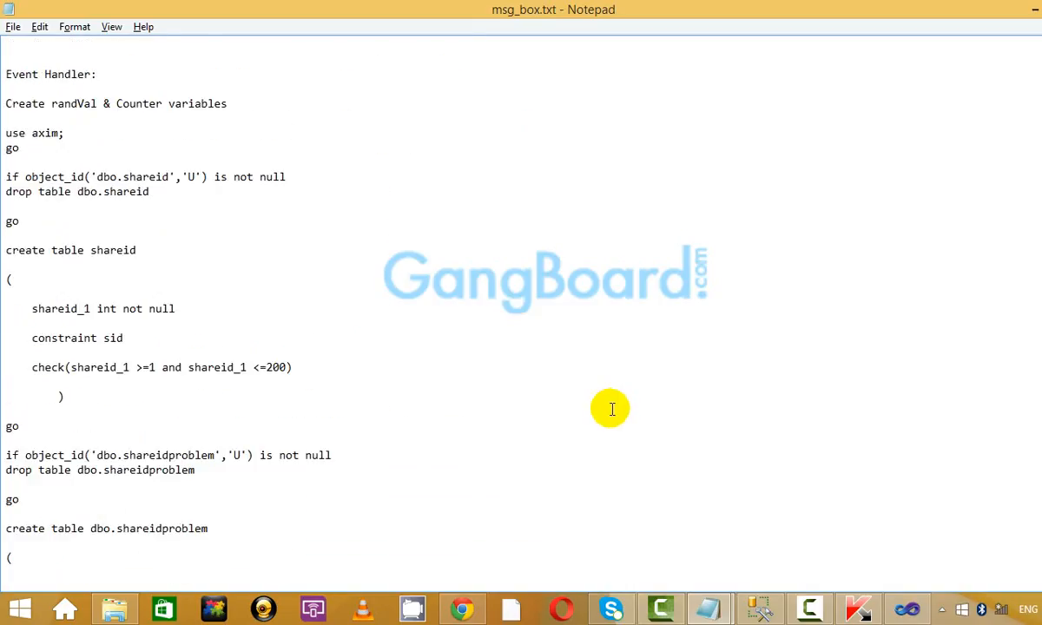
{"action": "scroll", "coordinate": [611, 409], "scroll_direction": "down", "scroll_amount": 4}
{"action": "scroll", "coordinate": [660, 506], "scroll_direction": "down", "scroll_amount": 1}
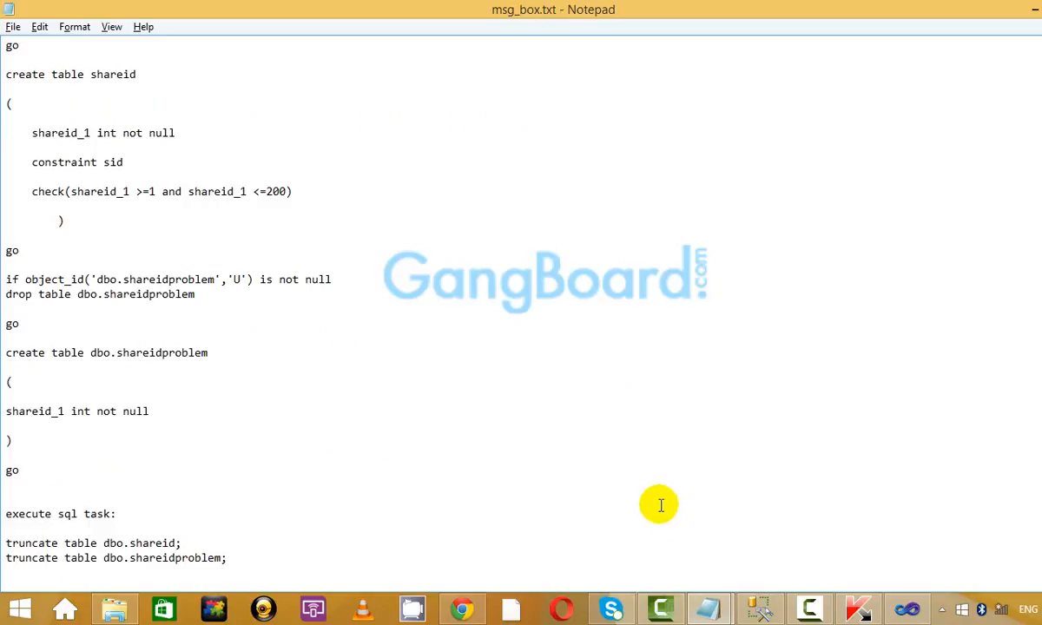
{"action": "scroll", "coordinate": [659, 504], "scroll_direction": "down", "scroll_amount": 16}
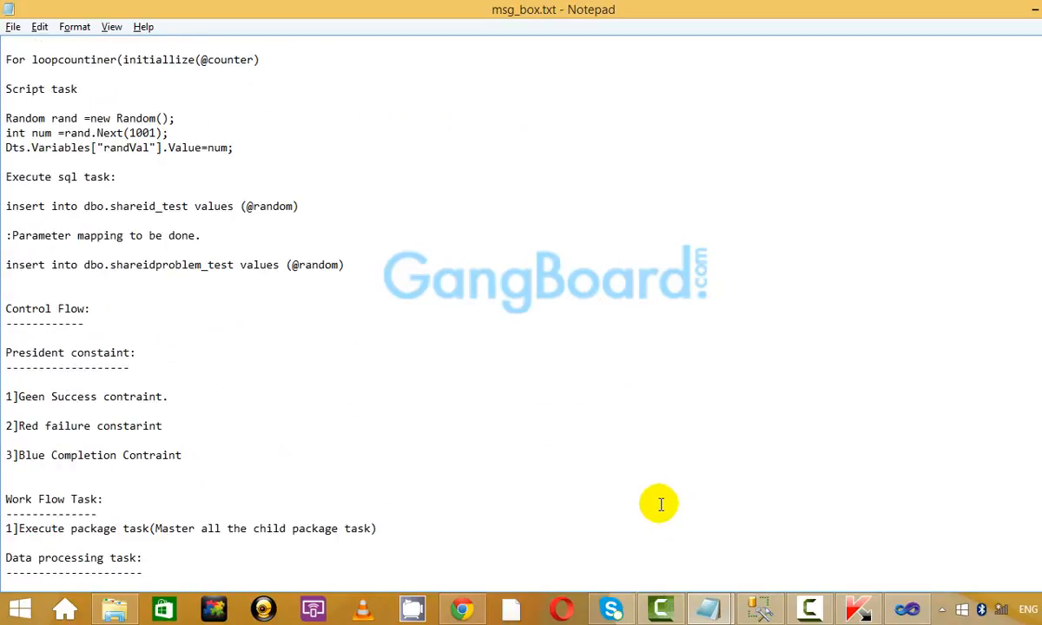
{"action": "scroll", "coordinate": [660, 504], "scroll_direction": "up", "scroll_amount": 8}
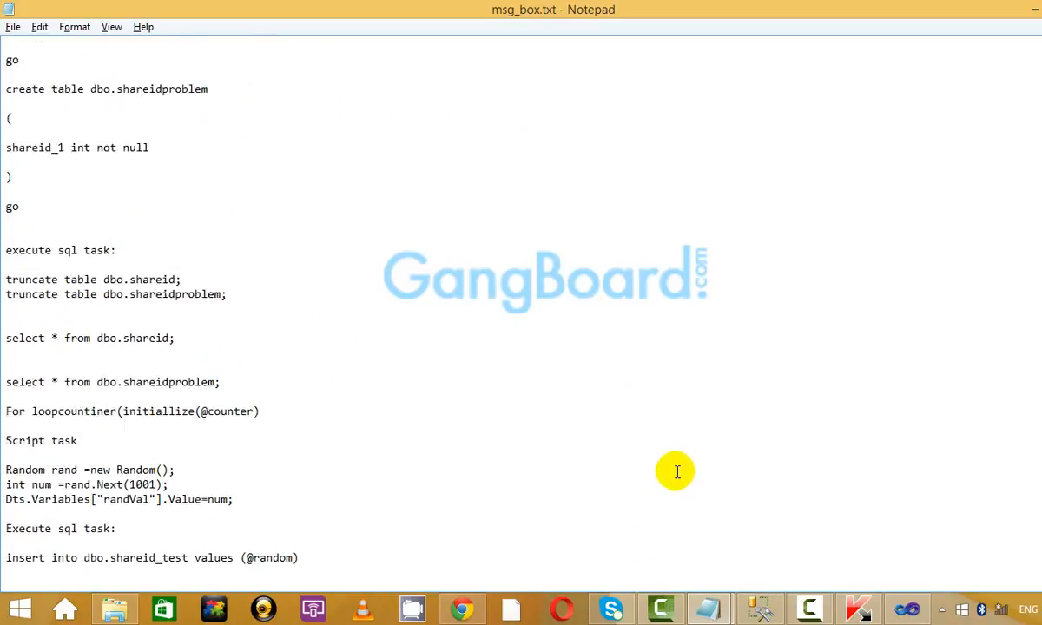
{"action": "scroll", "coordinate": [676, 472], "scroll_direction": "up", "scroll_amount": 16}
{"action": "scroll", "coordinate": [675, 472], "scroll_direction": "down", "scroll_amount": 20}
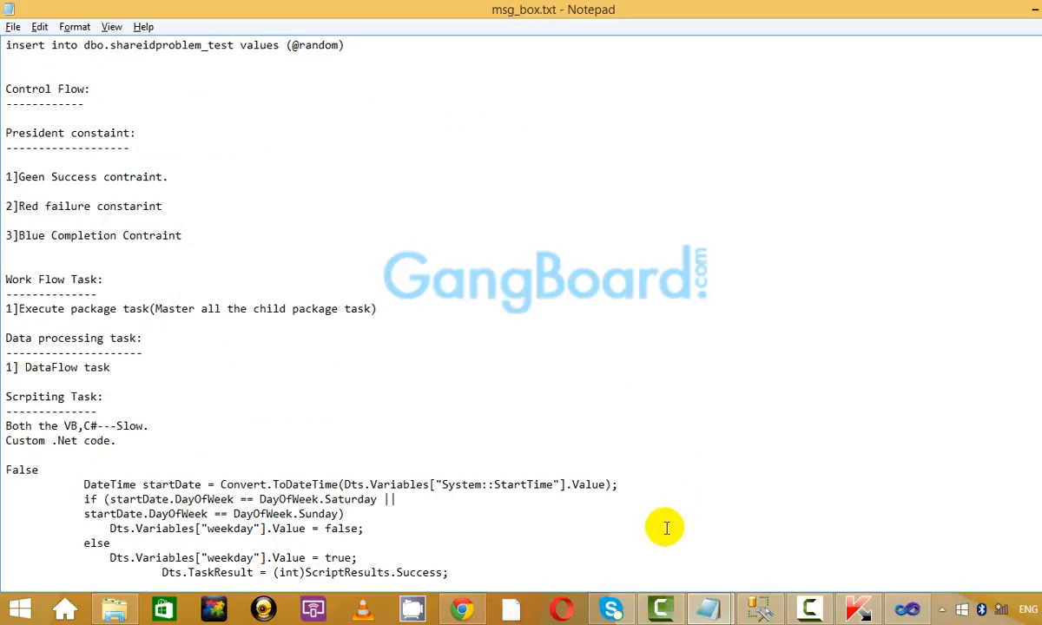
{"action": "scroll", "coordinate": [665, 529], "scroll_direction": "down", "scroll_amount": 20}
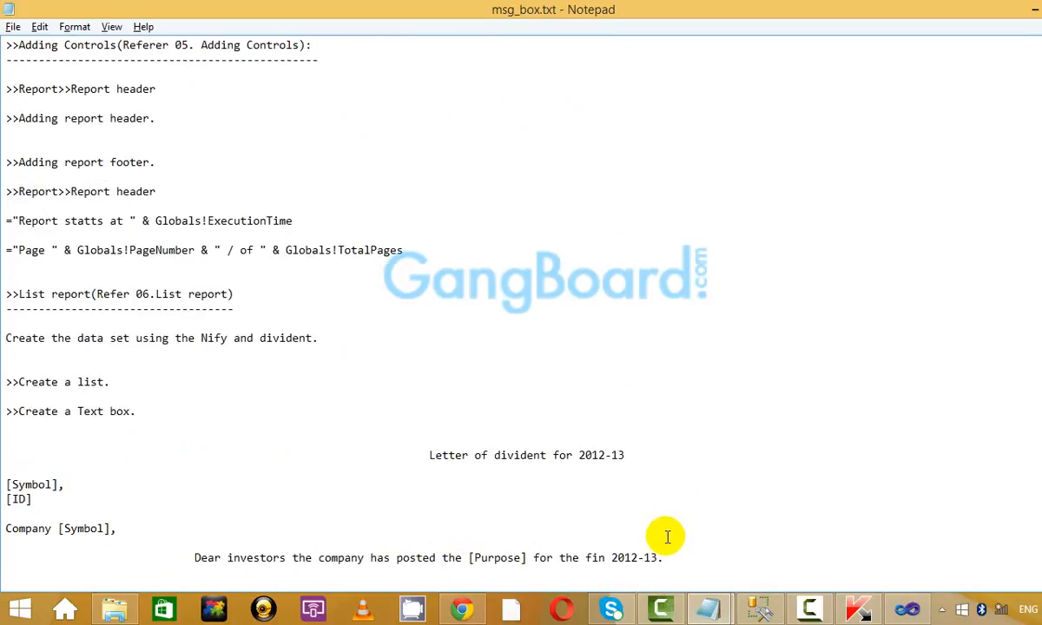
{"action": "scroll", "coordinate": [667, 536], "scroll_direction": "down", "scroll_amount": 20}
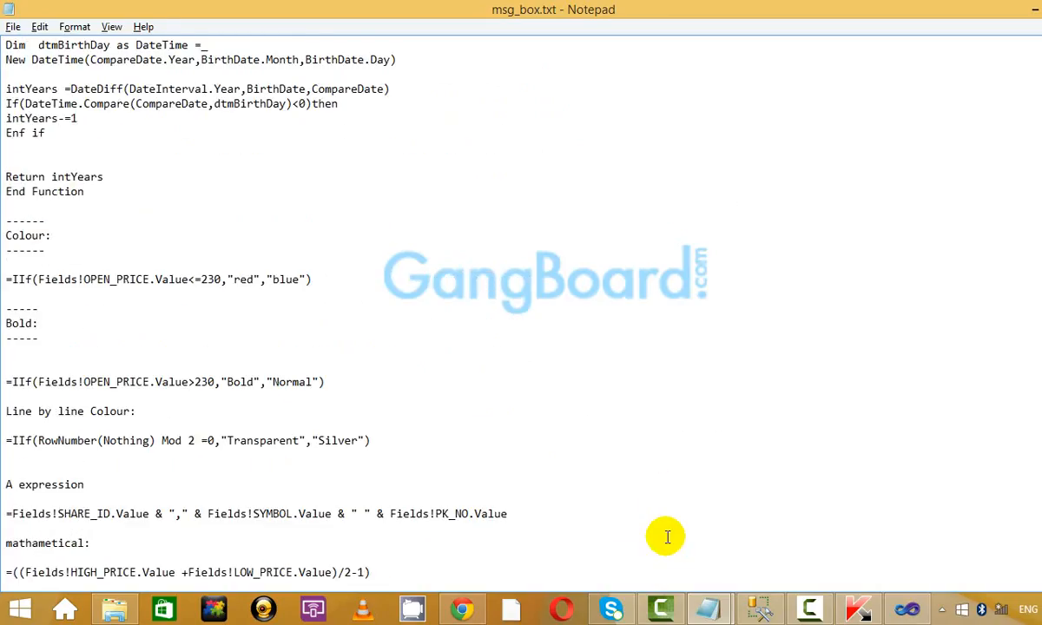
{"action": "scroll", "coordinate": [667, 536], "scroll_direction": "up", "scroll_amount": 18}
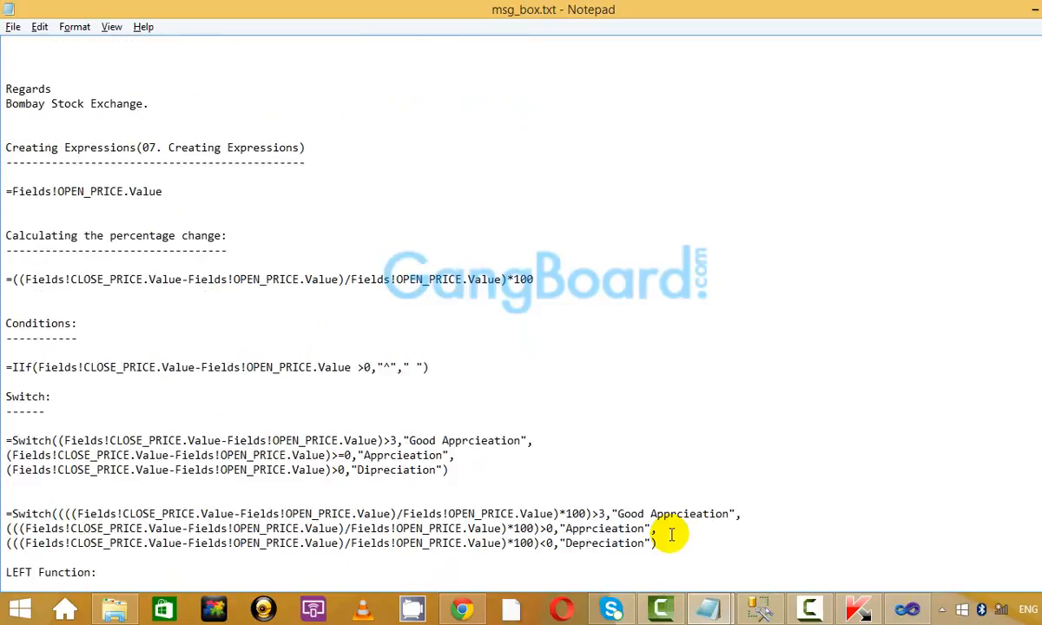
{"action": "scroll", "coordinate": [672, 535], "scroll_direction": "down", "scroll_amount": 13}
{"action": "scroll", "coordinate": [671, 535], "scroll_direction": "up", "scroll_amount": 9}
{"action": "scroll", "coordinate": [671, 533], "scroll_direction": "down", "scroll_amount": 13}
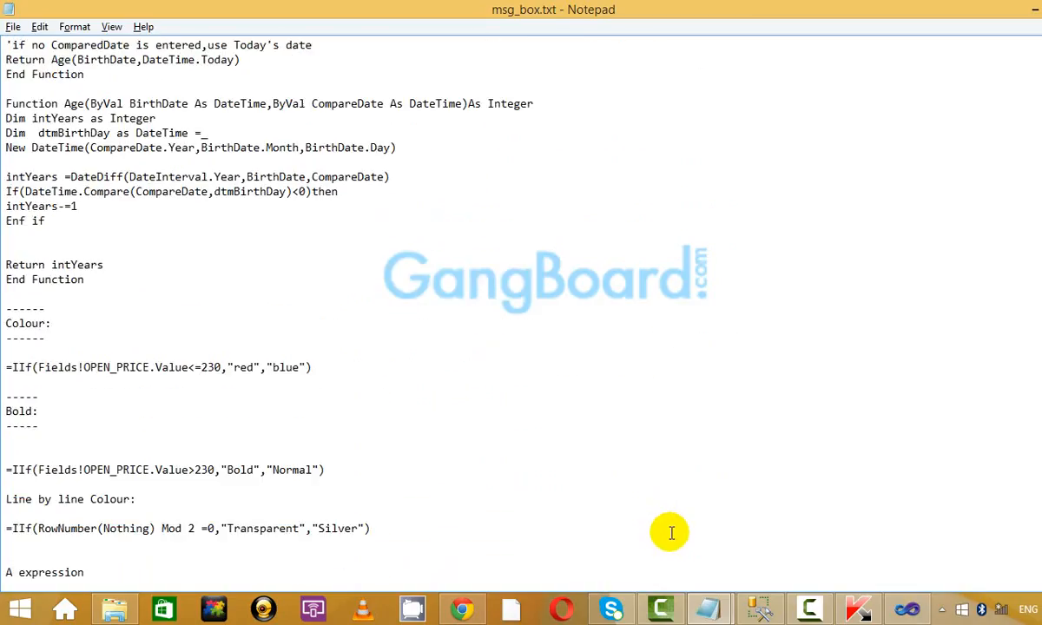
{"action": "scroll", "coordinate": [671, 533], "scroll_direction": "down", "scroll_amount": 20}
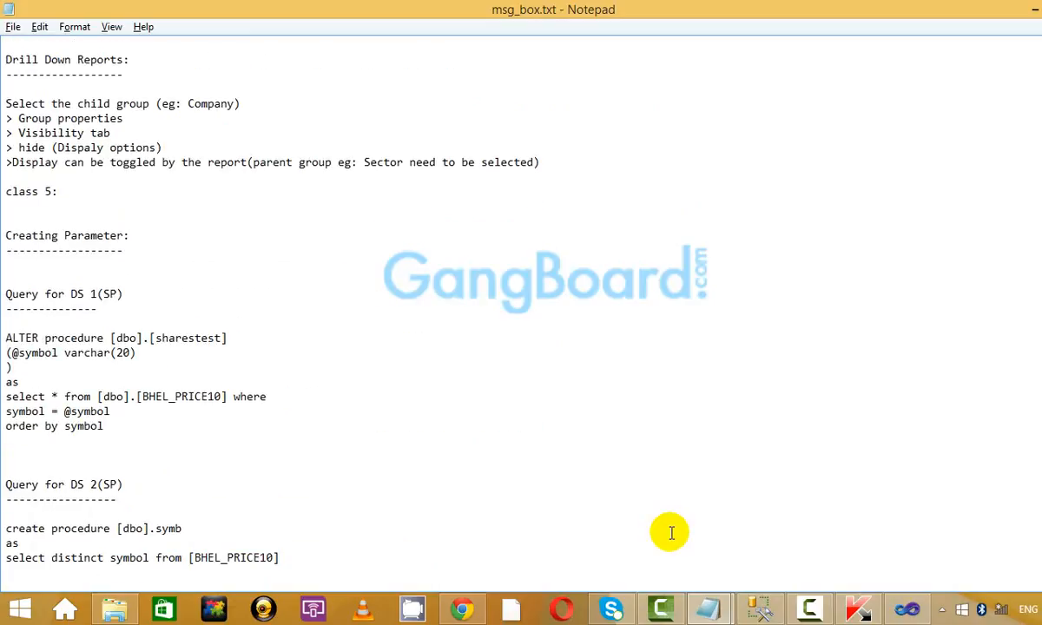
{"action": "scroll", "coordinate": [671, 533], "scroll_direction": "up", "scroll_amount": 5}
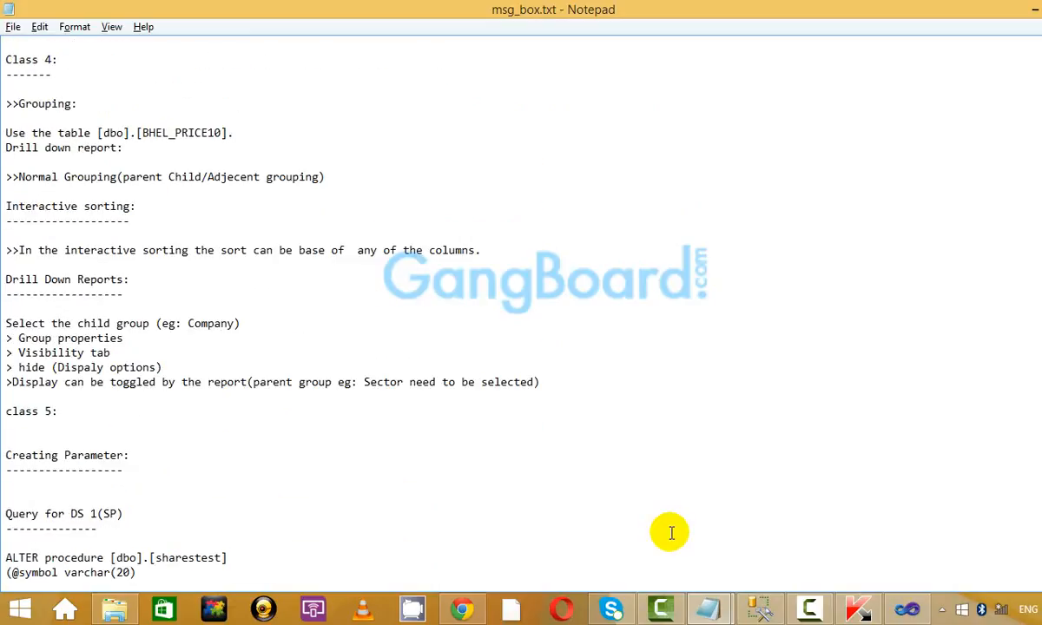
{"action": "scroll", "coordinate": [671, 533], "scroll_direction": "down", "scroll_amount": 17}
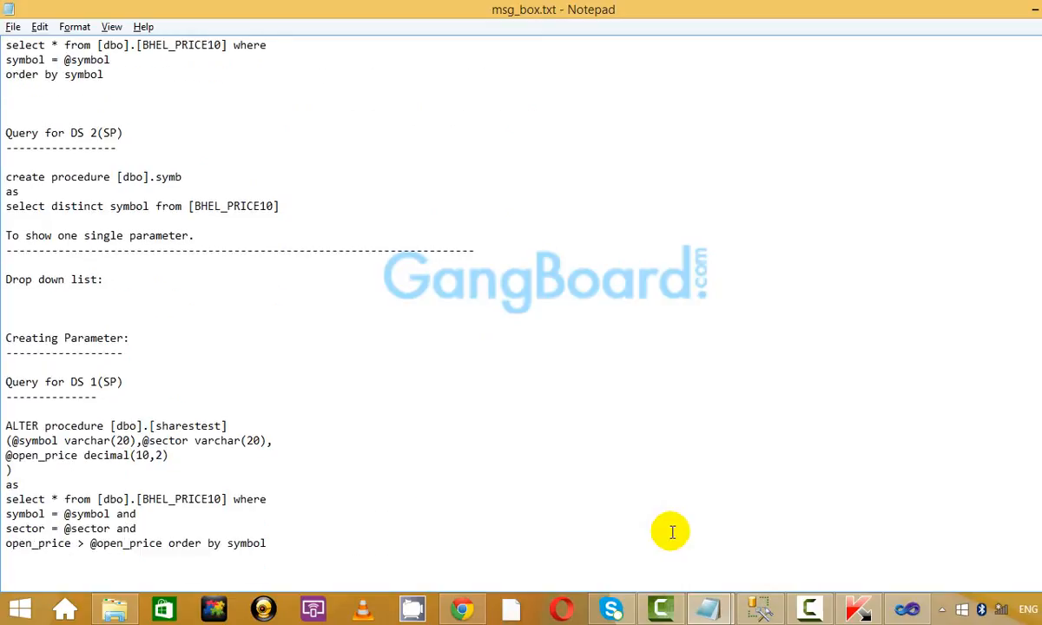
{"action": "scroll", "coordinate": [671, 533], "scroll_direction": "down", "scroll_amount": 6}
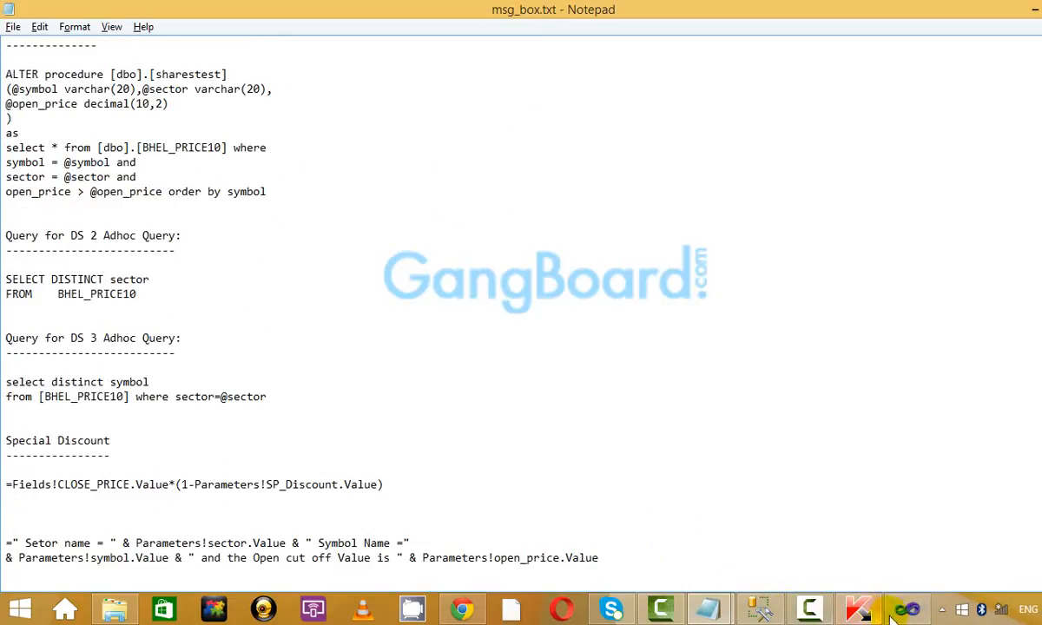
Switch back to Visual Studio and add a shared Microsoft SQL Server data source connecting to the Materials database on server ".".
{"action": "left_click", "coordinate": [908, 611]}
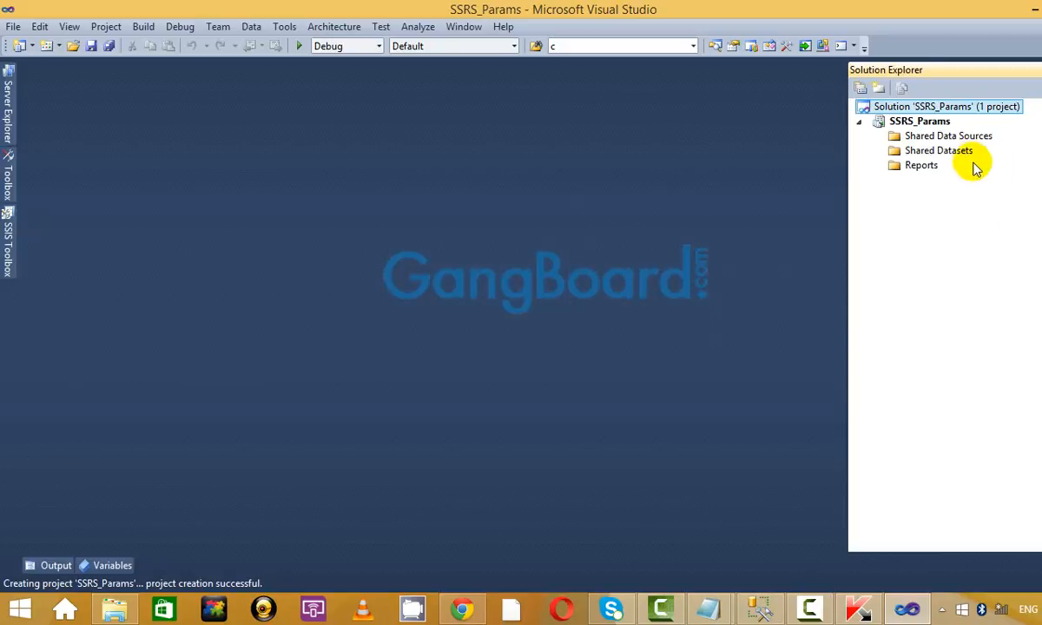
{"action": "right_click", "coordinate": [951, 137]}
{"action": "mouse_move", "coordinate": [865, 163]}
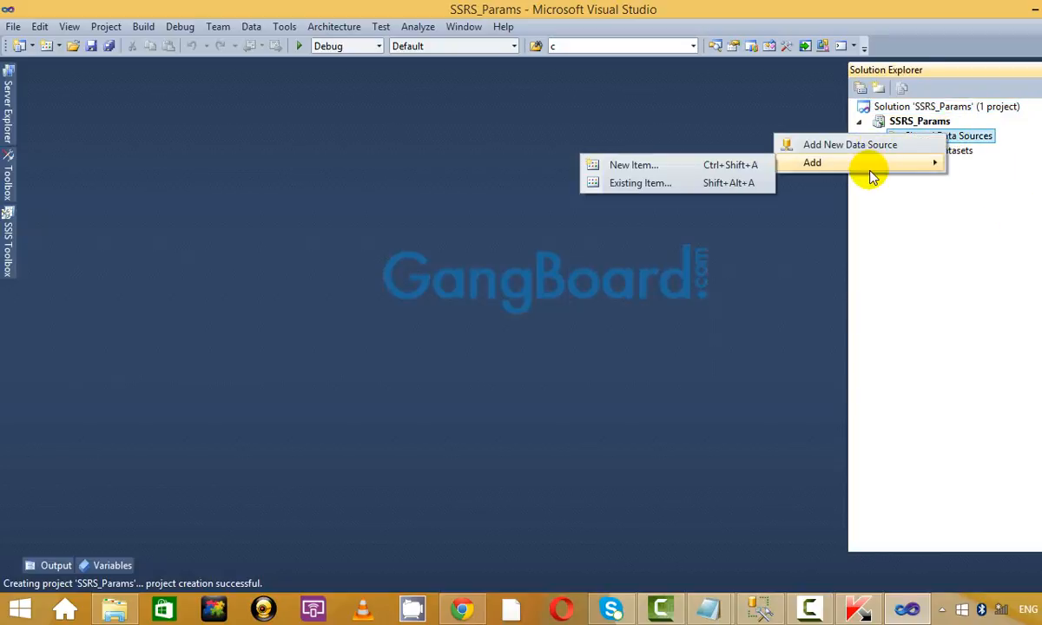
{"action": "left_click", "coordinate": [866, 147]}
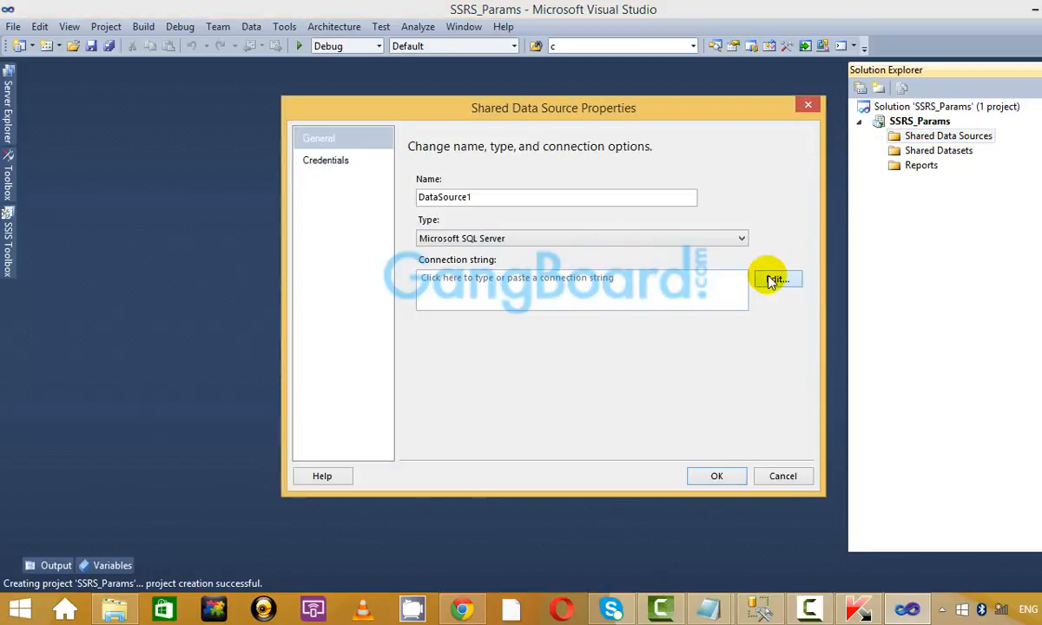
{"action": "left_click", "coordinate": [769, 278]}
{"action": "type", "text": "."}
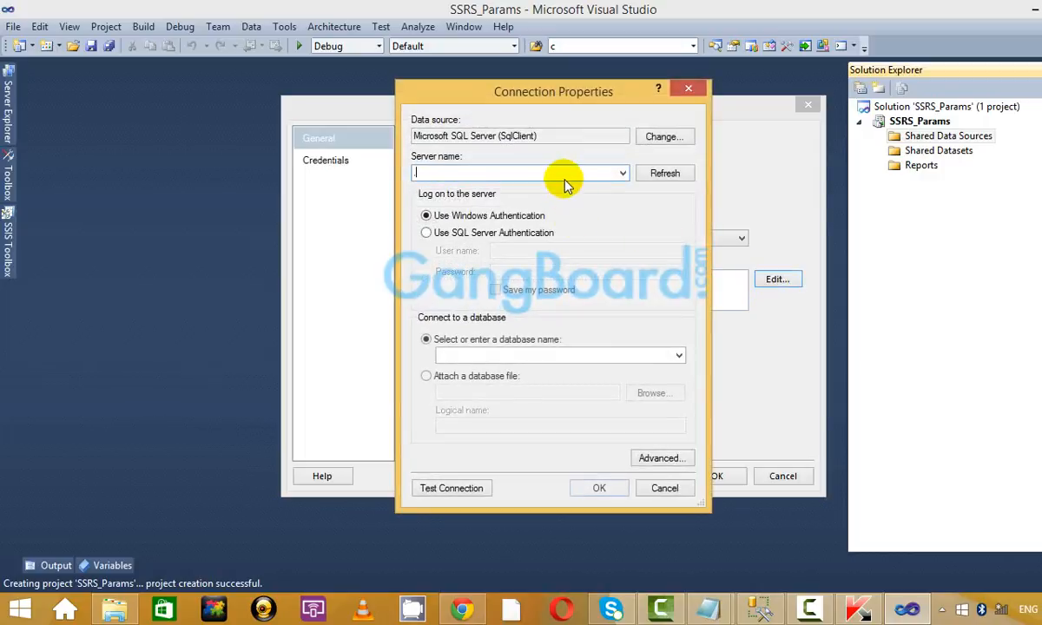
{"action": "left_click", "coordinate": [678, 355]}
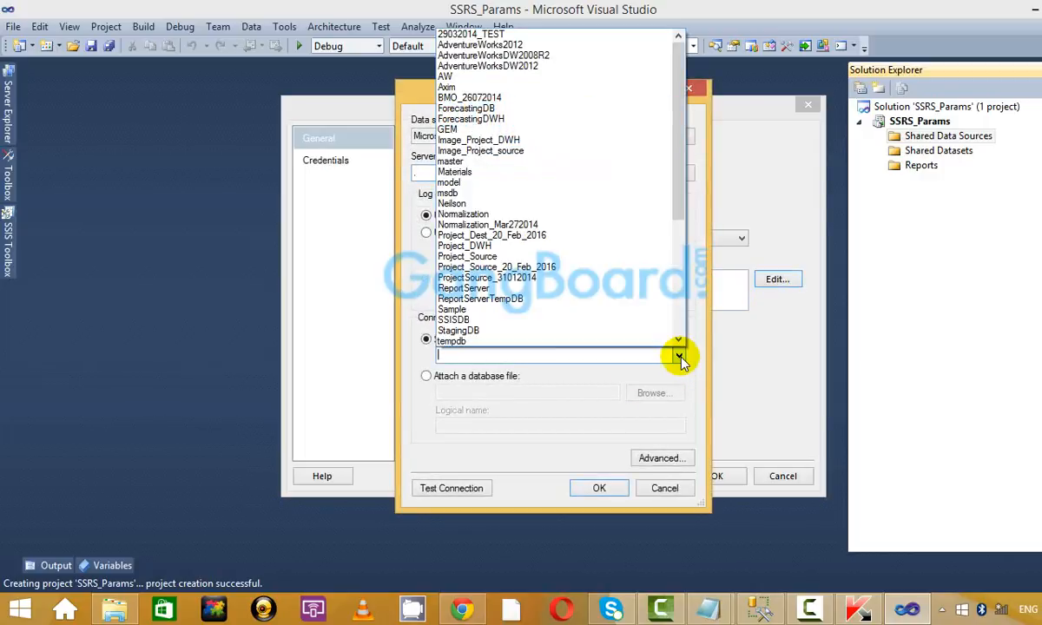
{"action": "scroll", "coordinate": [500, 69], "scroll_direction": "down", "scroll_amount": 3}
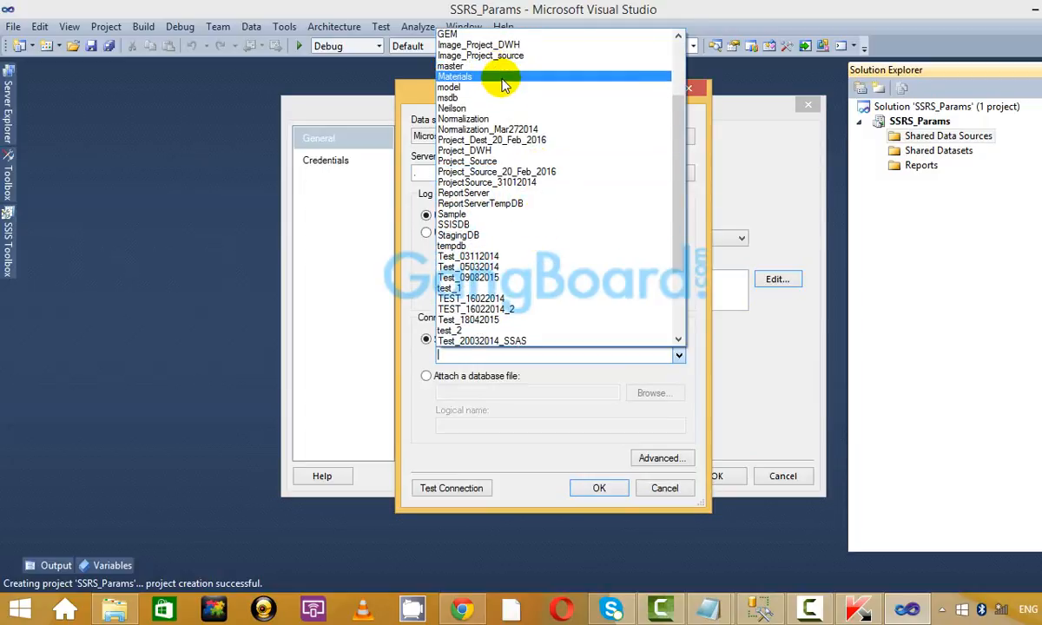
{"action": "left_click", "coordinate": [502, 76]}
{"action": "left_click", "coordinate": [591, 488]}
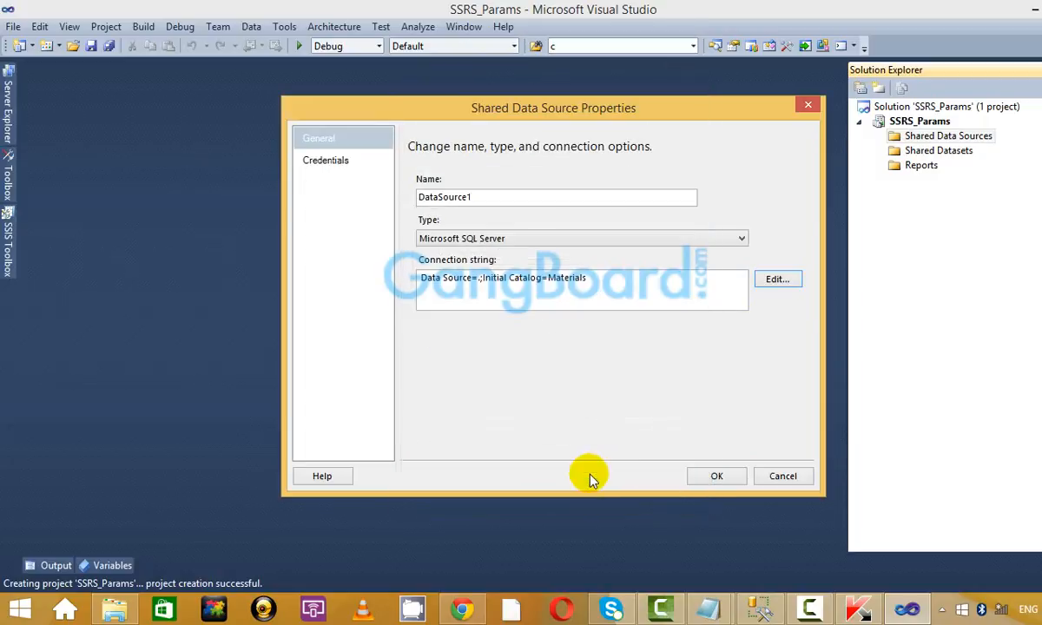
{"action": "left_click", "coordinate": [717, 476]}
Start a new shared dataset on DataSource1 and add the BHEL_PRICE10 table to its query in the Query Designer.
{"action": "right_click", "coordinate": [918, 165]}
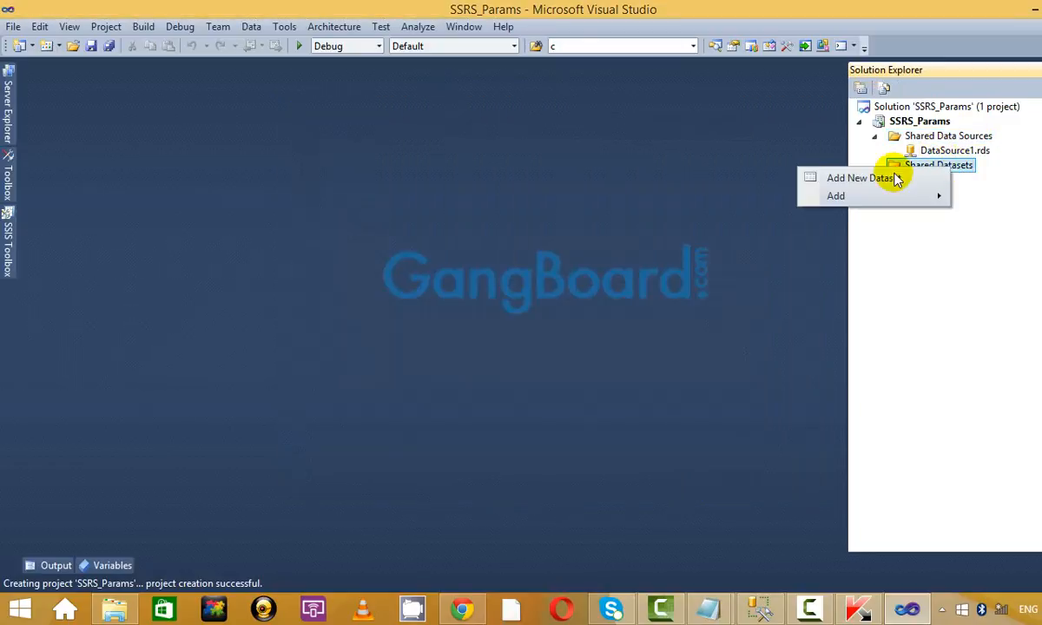
{"action": "left_click", "coordinate": [902, 285]}
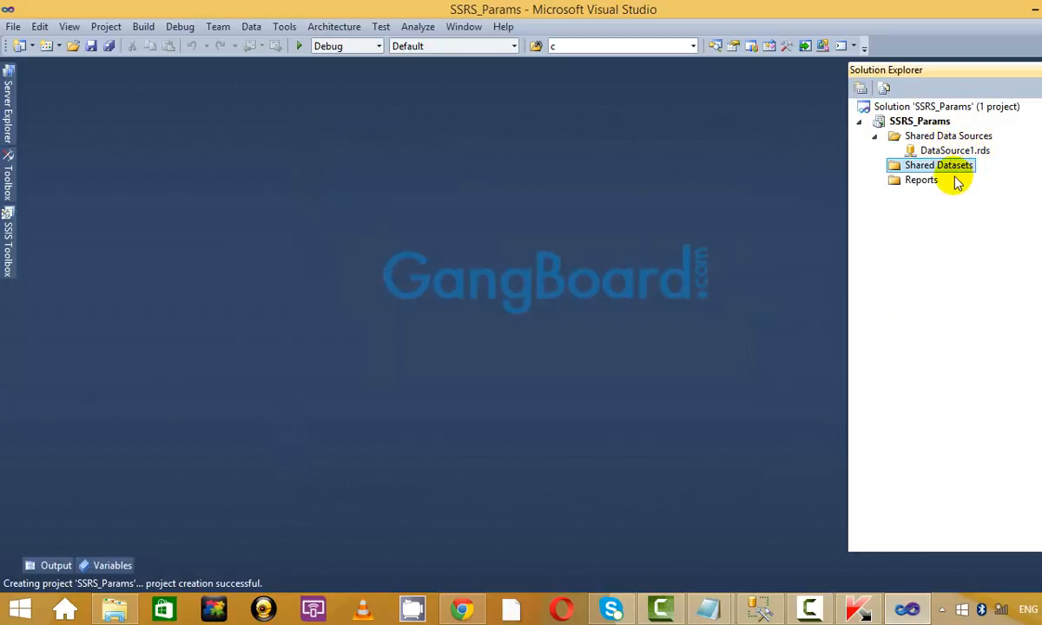
{"action": "right_click", "coordinate": [946, 174]}
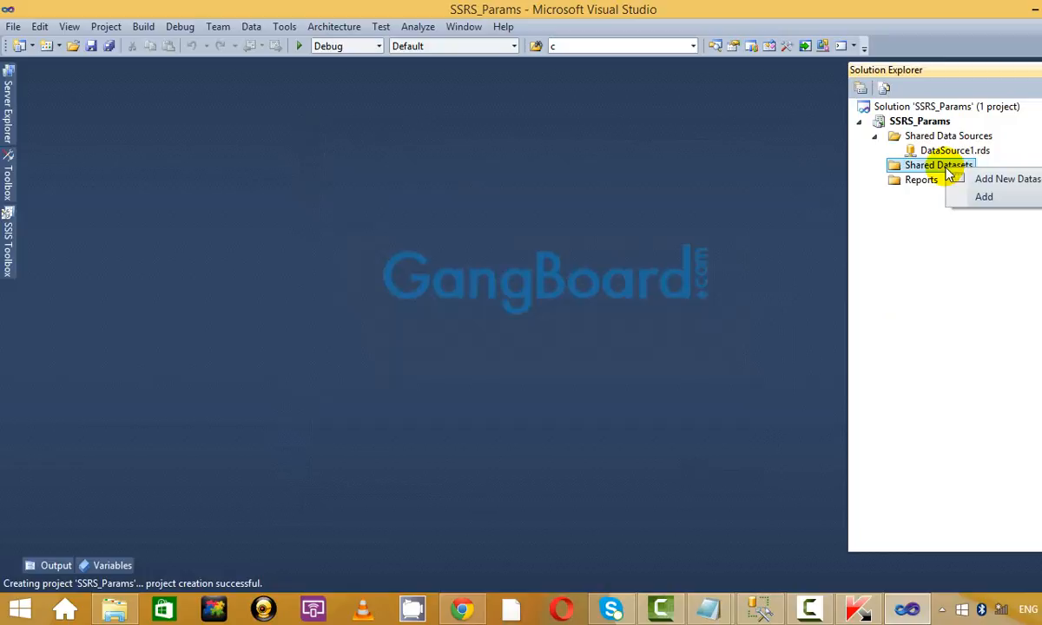
{"action": "mouse_move", "coordinate": [981, 196]}
{"action": "left_click", "coordinate": [1006, 183]}
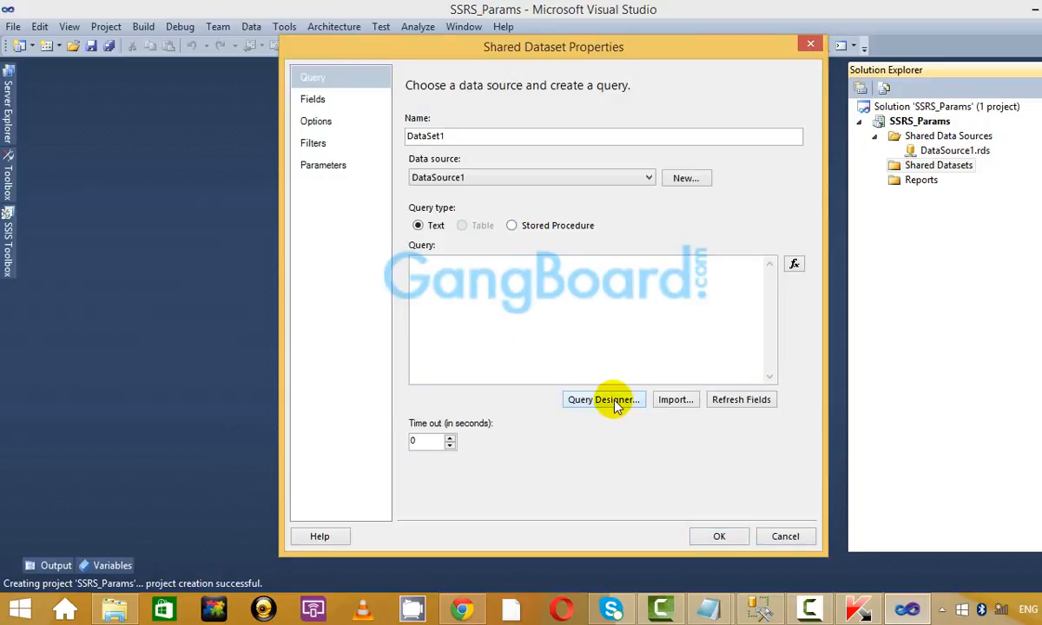
{"action": "left_click", "coordinate": [615, 406]}
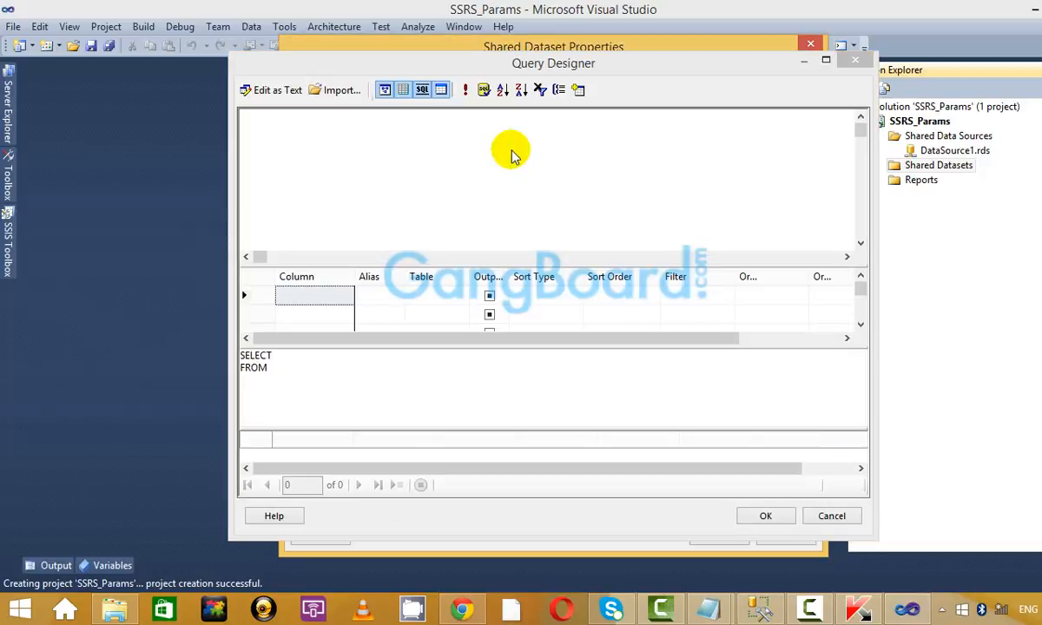
{"action": "left_click", "coordinate": [580, 89]}
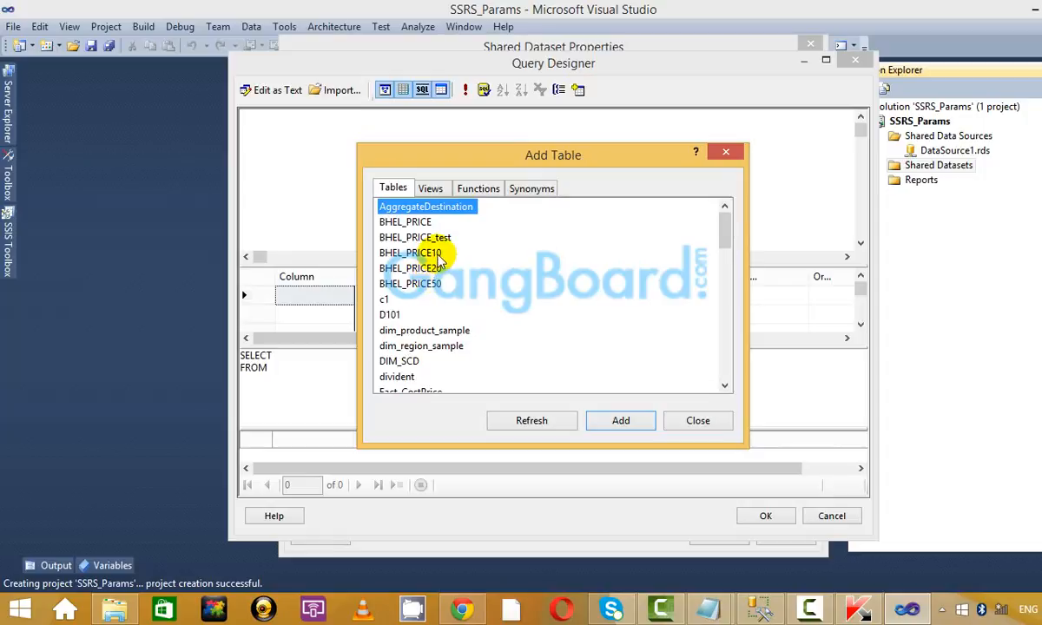
{"action": "left_click", "coordinate": [434, 252]}
{"action": "left_click", "coordinate": [610, 422]}
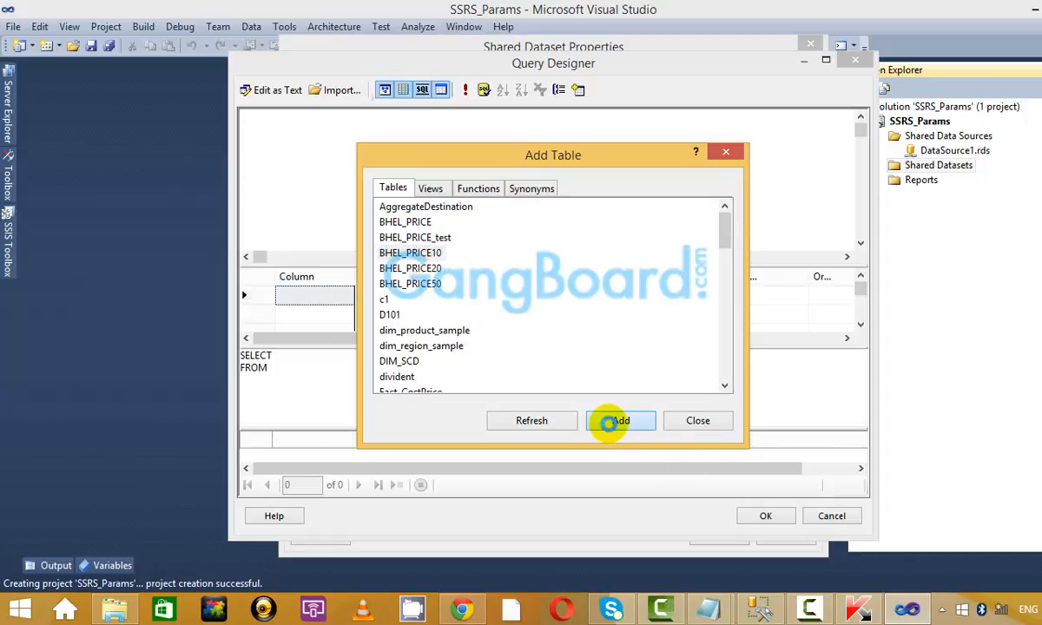
{"action": "left_click", "coordinate": [726, 153]}
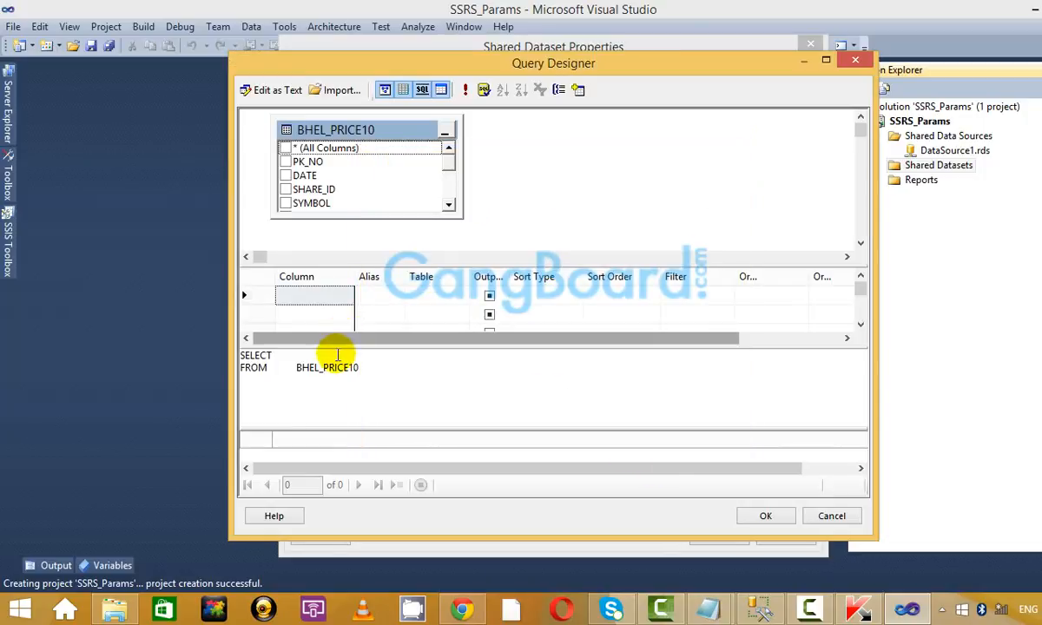
Make the query select all columns (*) from BHEL_PRICE10 and save the shared dataset as DataSet1.
{"action": "left_click", "coordinate": [343, 354]}
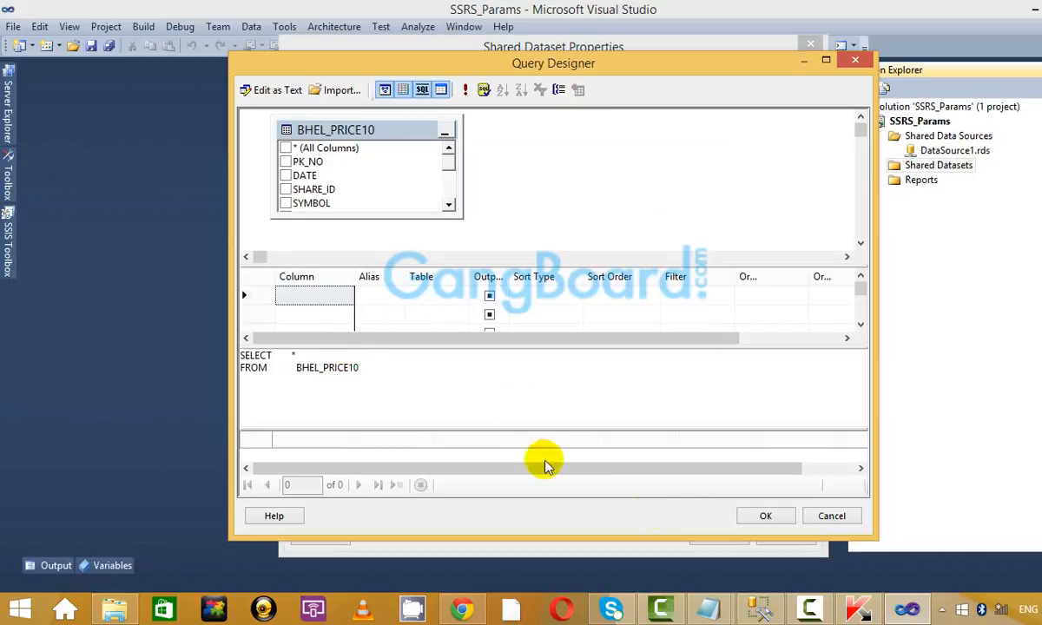
{"action": "left_click", "coordinate": [764, 516]}
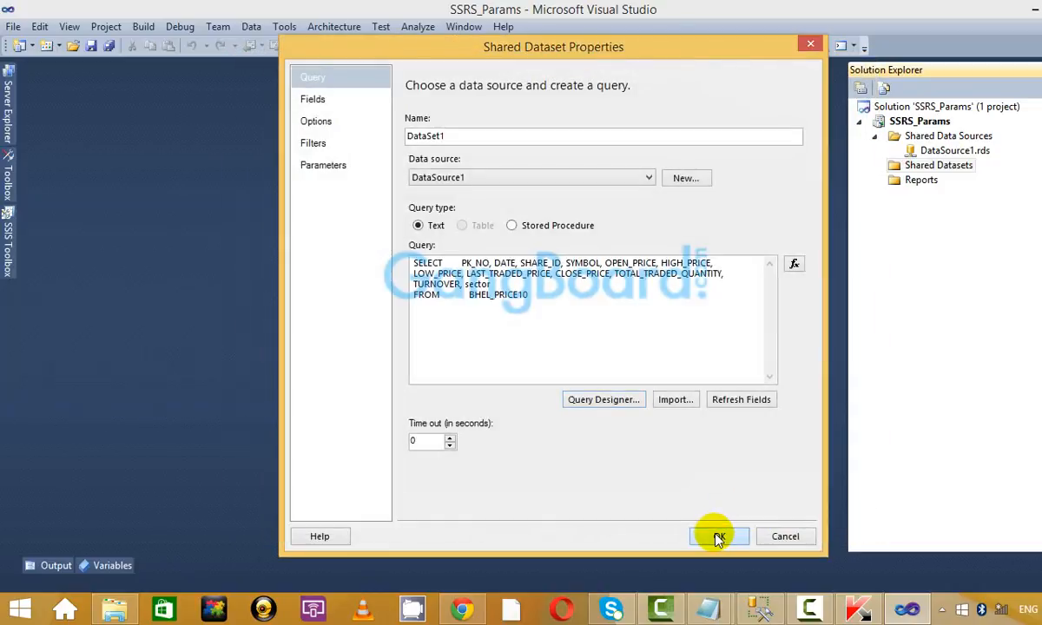
{"action": "left_click", "coordinate": [717, 537]}
{"action": "right_click", "coordinate": [925, 196]}
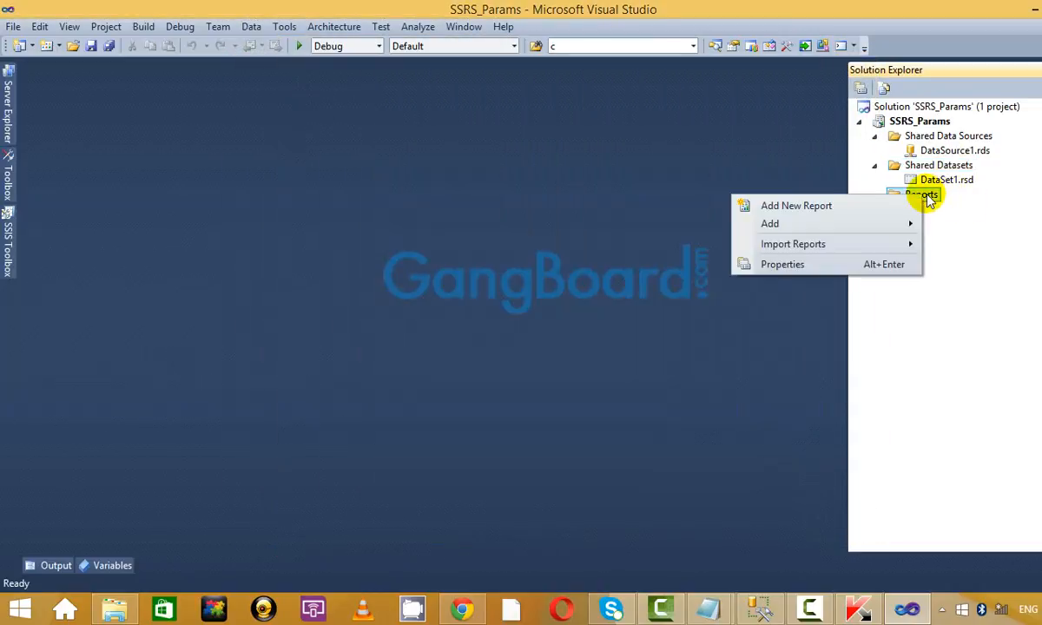
{"action": "left_click", "coordinate": [874, 204]}
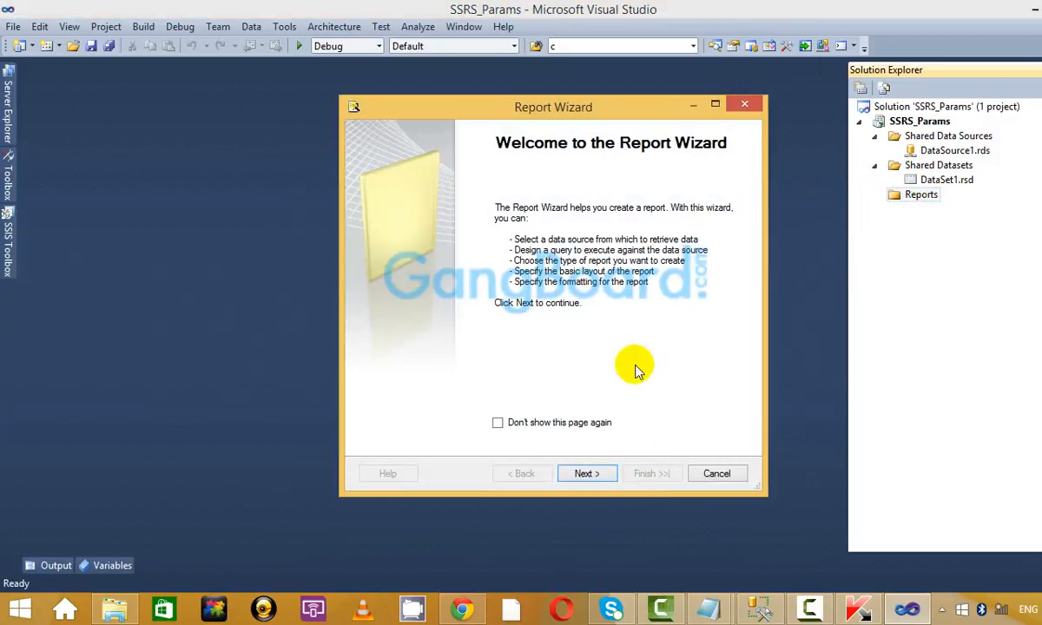
{"action": "left_click", "coordinate": [744, 104]}
Add a new blank report named Report1.rdl to the project from the Report template.
{"action": "right_click", "coordinate": [905, 195]}
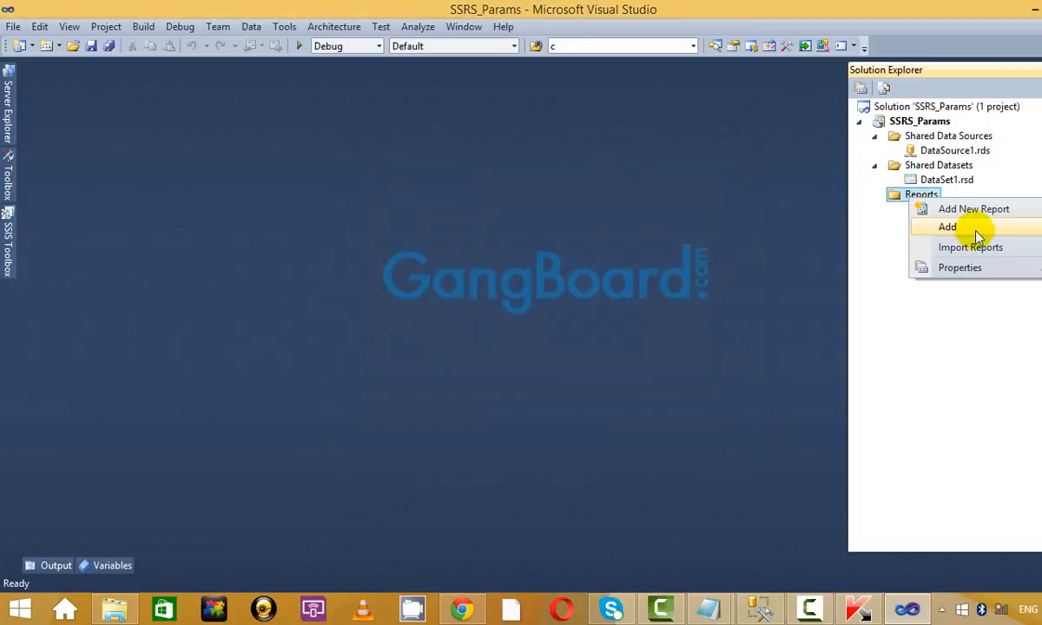
{"action": "mouse_move", "coordinate": [975, 231]}
{"action": "left_click", "coordinate": [769, 229]}
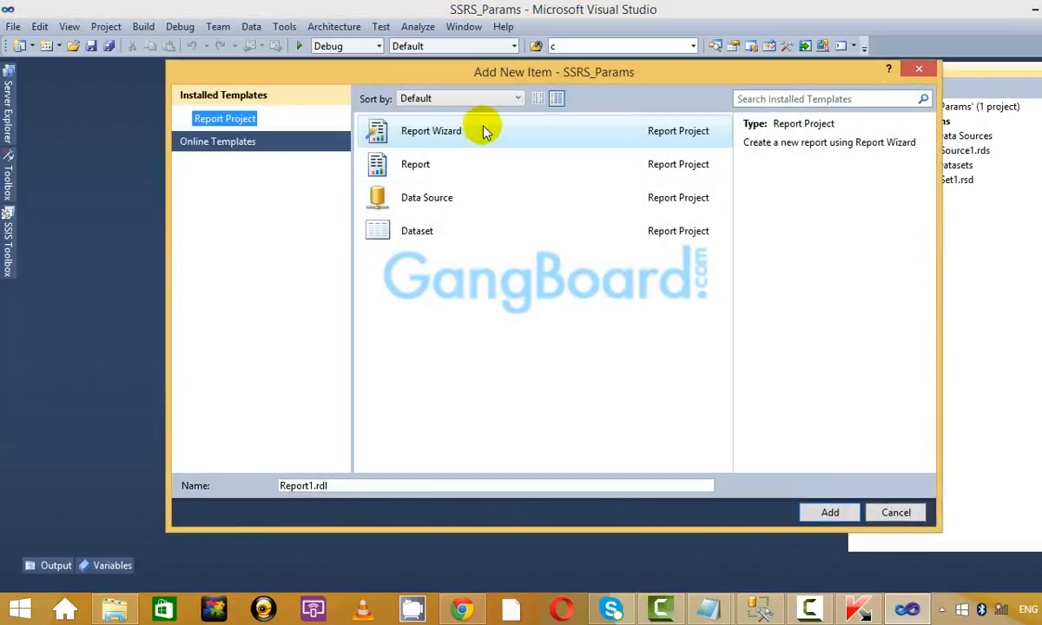
{"action": "left_click", "coordinate": [483, 162]}
{"action": "left_click", "coordinate": [829, 511]}
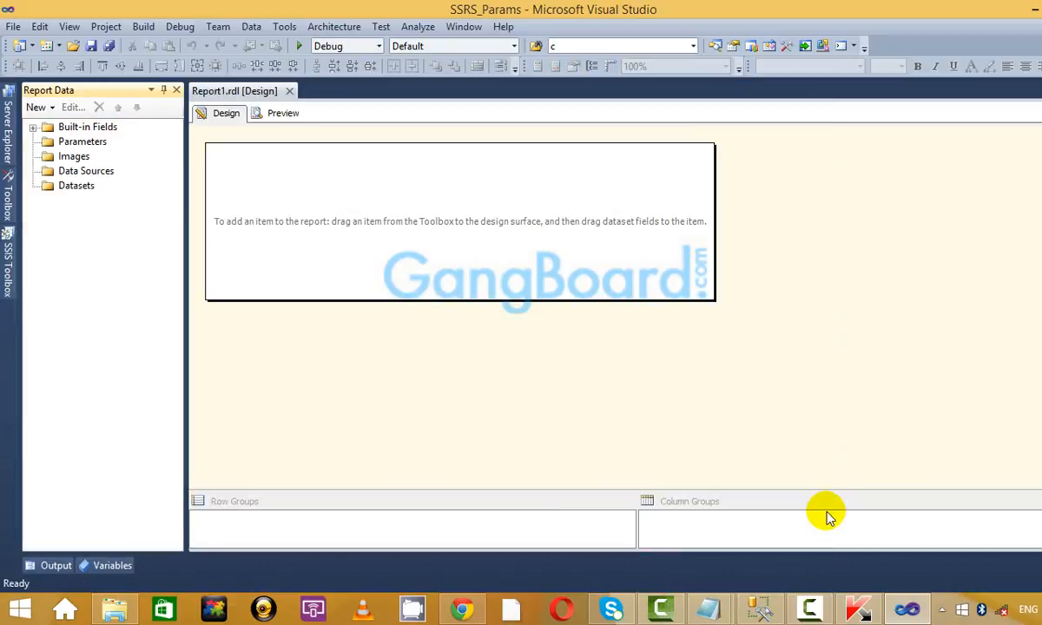
{"action": "right_click", "coordinate": [80, 171]}
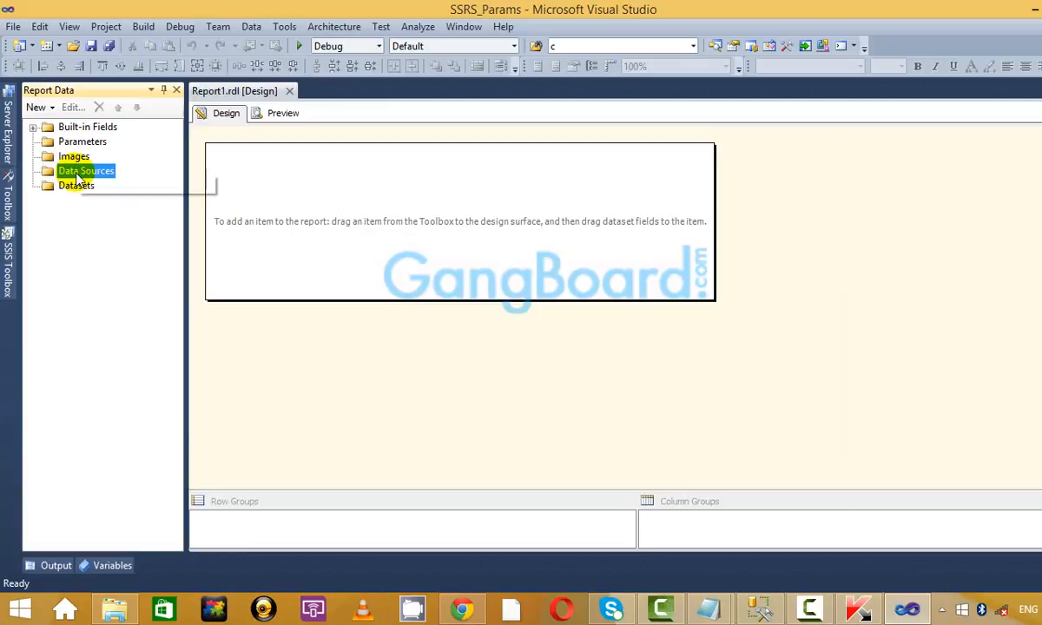
{"action": "left_click", "coordinate": [171, 187]}
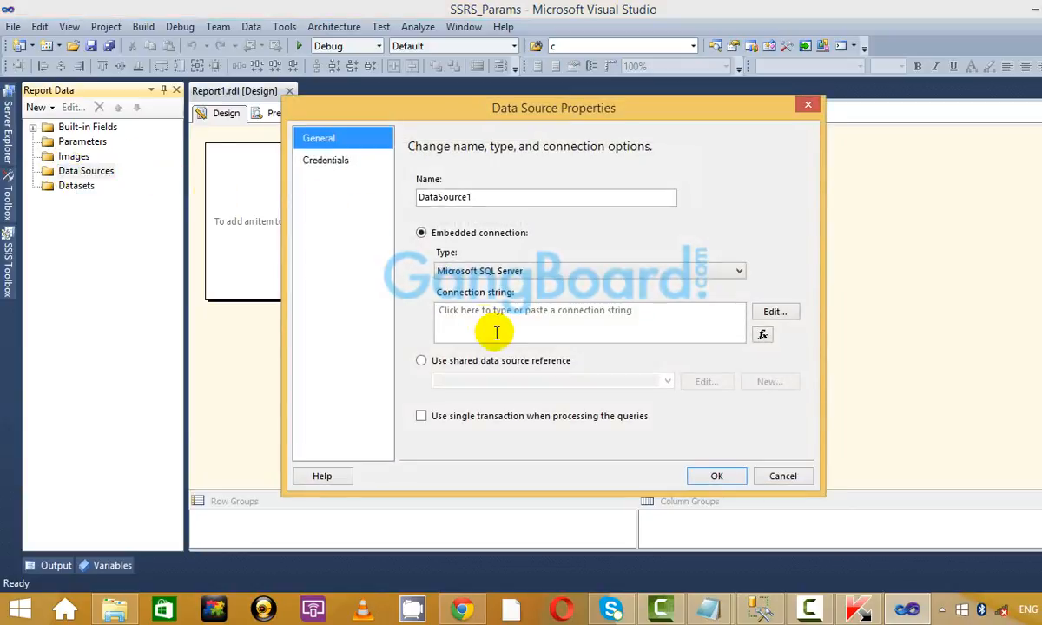
{"action": "left_click", "coordinate": [808, 105]}
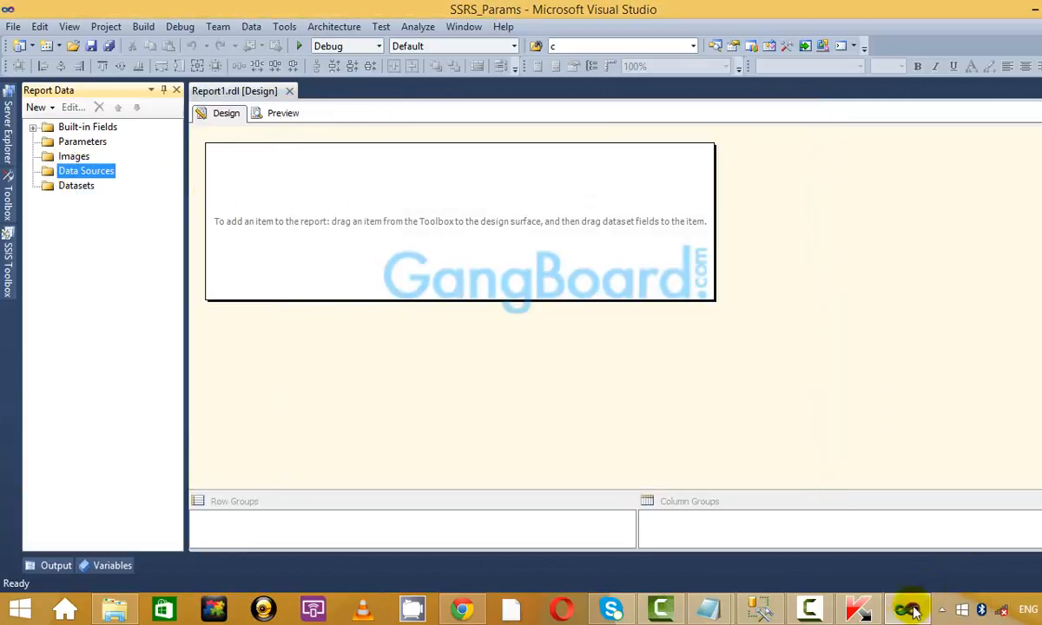
{"action": "mouse_move", "coordinate": [877, 616]}
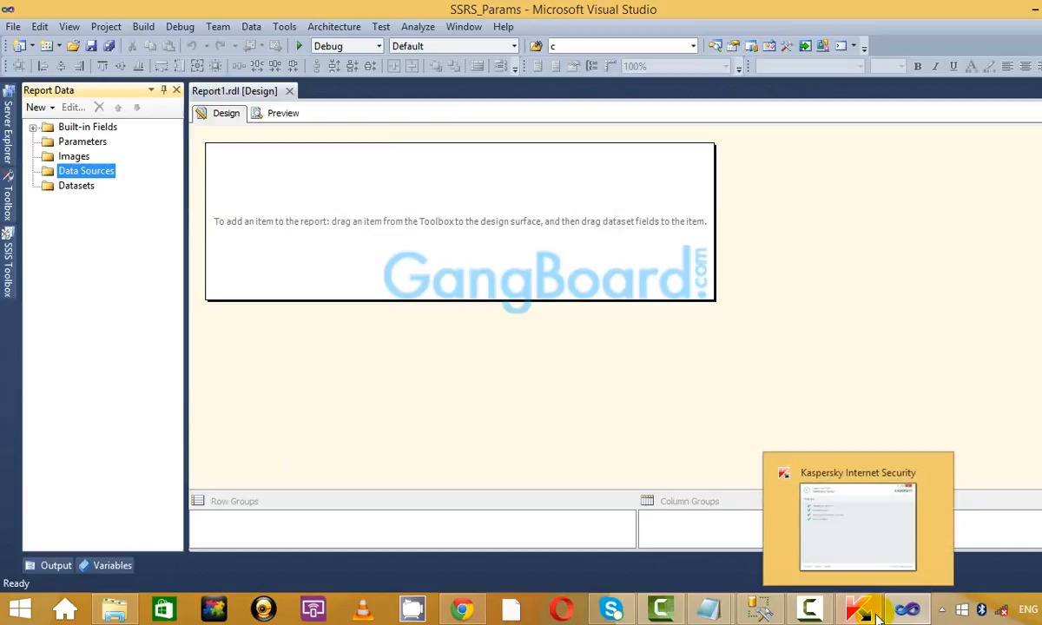
{"action": "left_click", "coordinate": [794, 287]}
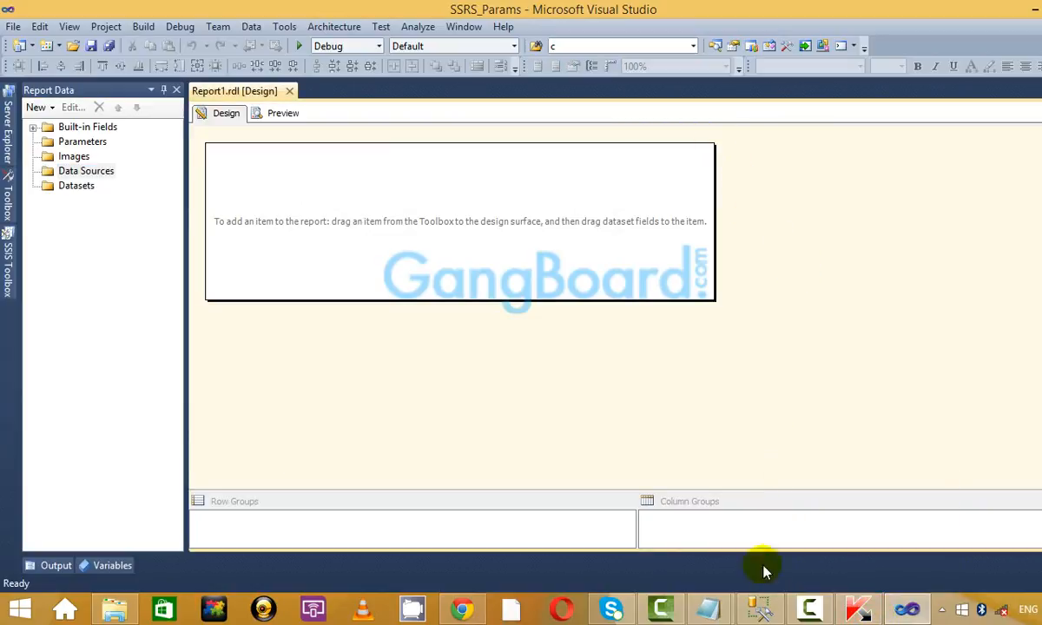
{"action": "left_click", "coordinate": [820, 614]}
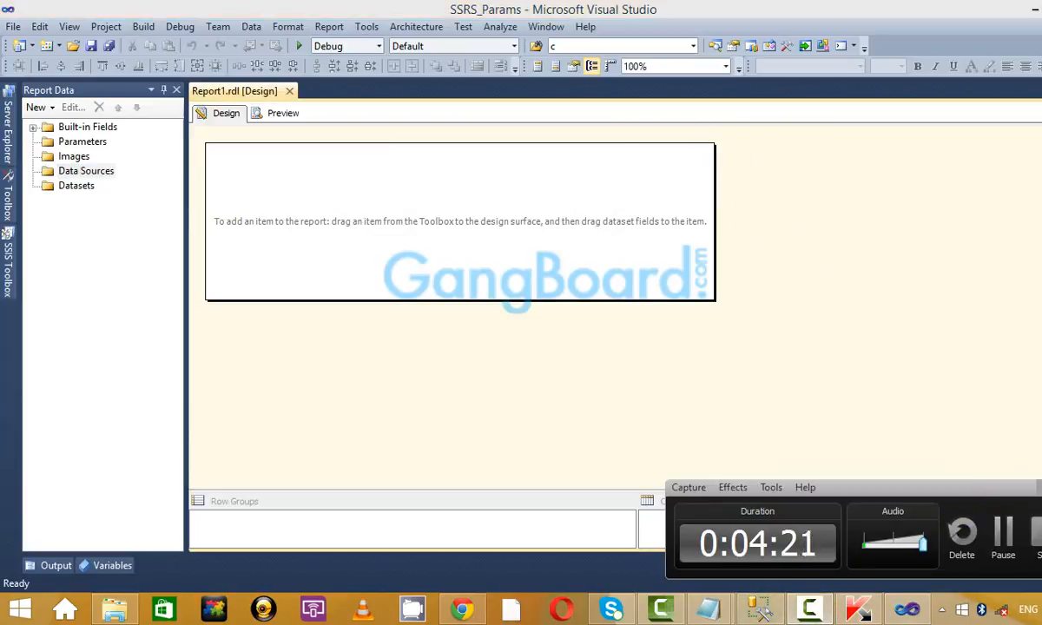
{"action": "left_click", "coordinate": [1039, 487]}
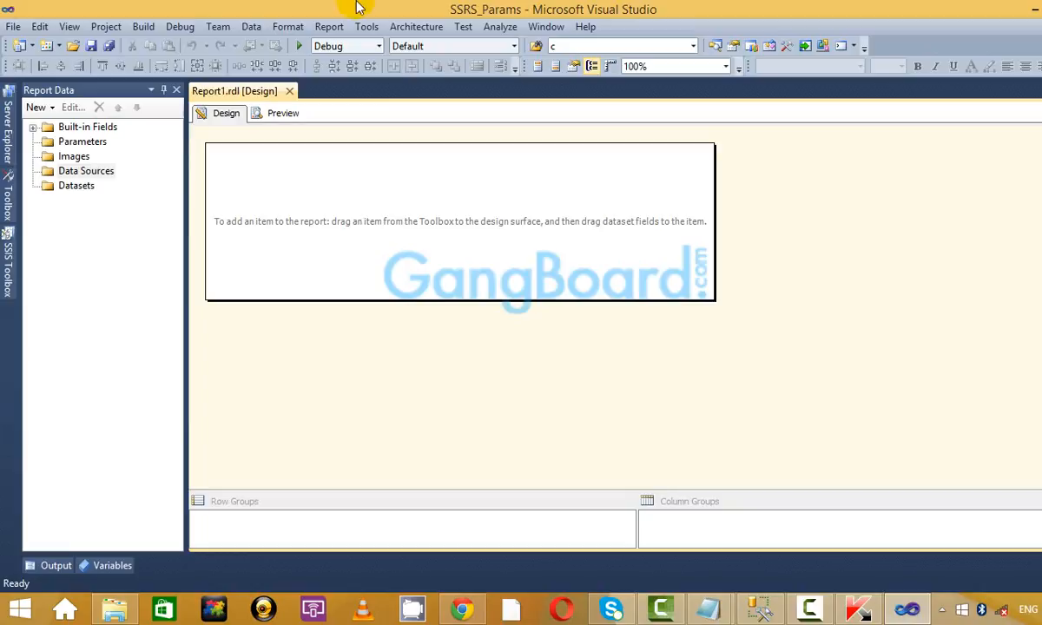
Examine the general options offered for a new report parameter without adding one.
{"action": "left_click", "coordinate": [78, 142]}
{"action": "right_click", "coordinate": [91, 142]}
{"action": "left_click", "coordinate": [146, 153]}
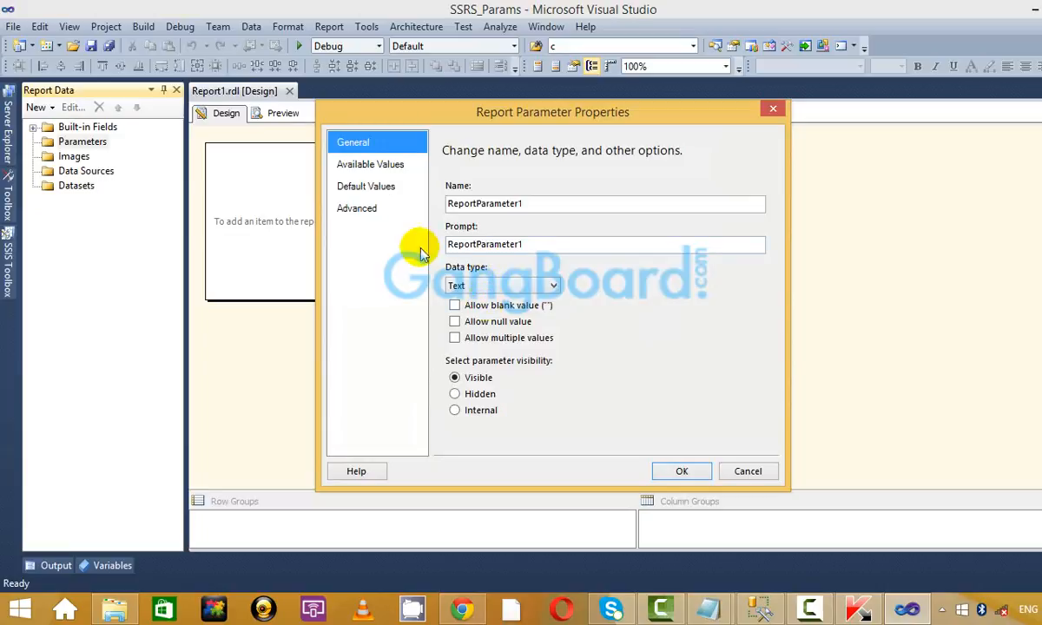
{"action": "left_click", "coordinate": [770, 109]}
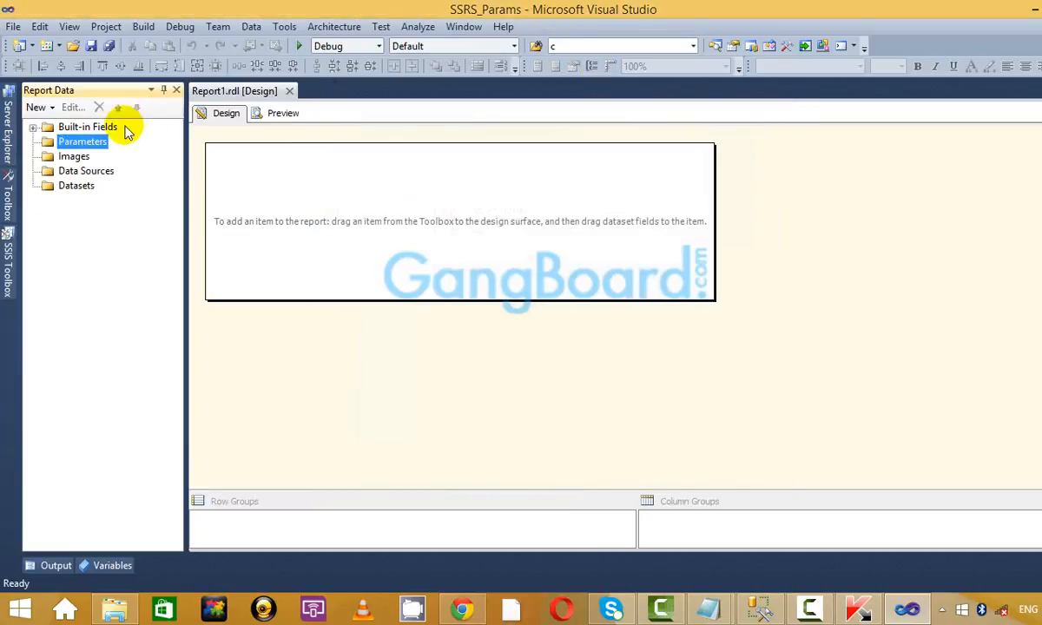
{"action": "right_click", "coordinate": [100, 142]}
{"action": "left_click", "coordinate": [178, 153]}
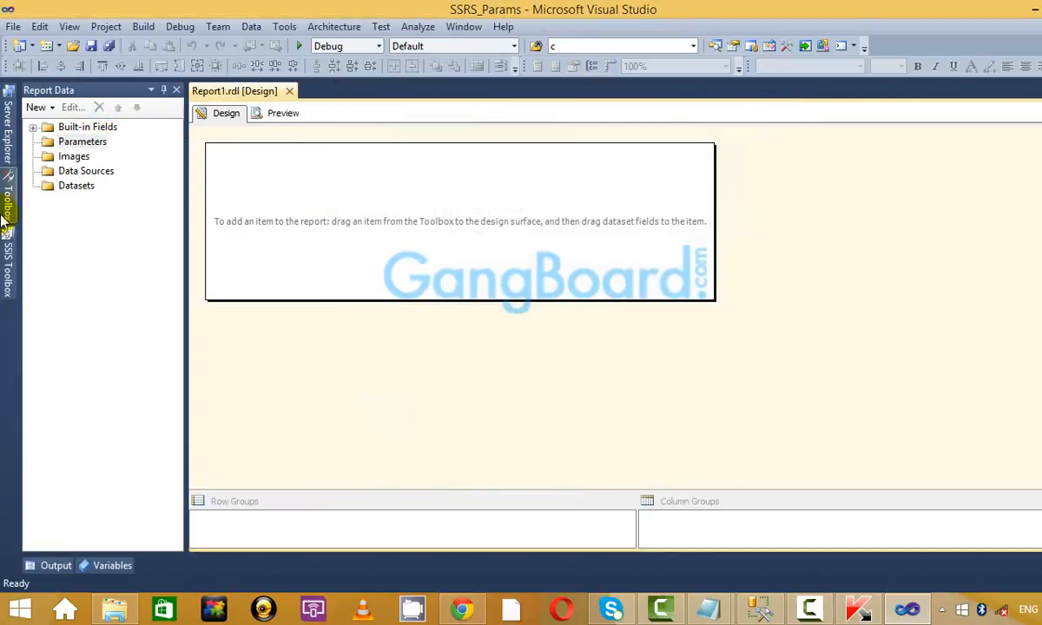
{"action": "left_click", "coordinate": [86, 171]}
{"action": "right_click", "coordinate": [151, 172]}
{"action": "left_click", "coordinate": [395, 232]}
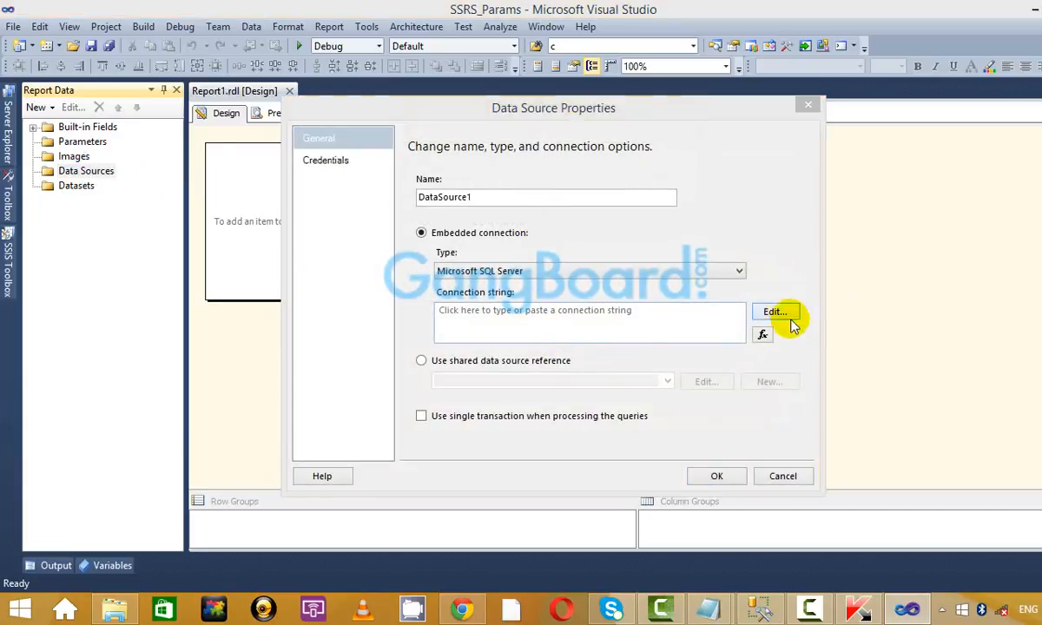
{"action": "left_click", "coordinate": [775, 313]}
{"action": "left_click", "coordinate": [688, 93]}
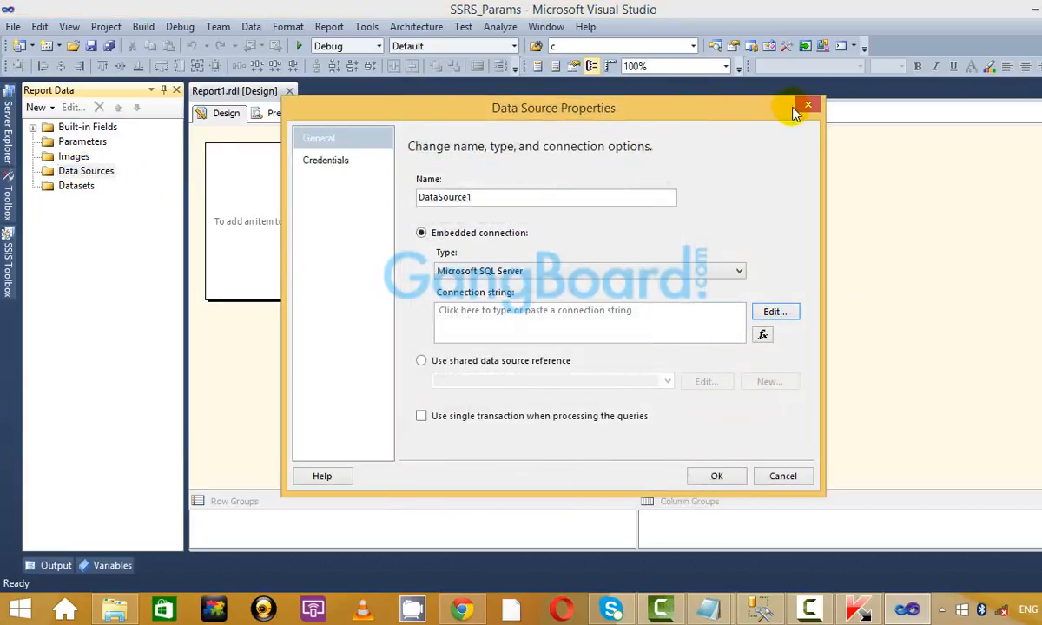
{"action": "left_click", "coordinate": [806, 104]}
Place a table and a matrix on the report's design surface, dismissing the dataset dialog each time.
{"action": "left_click", "coordinate": [330, 223]}
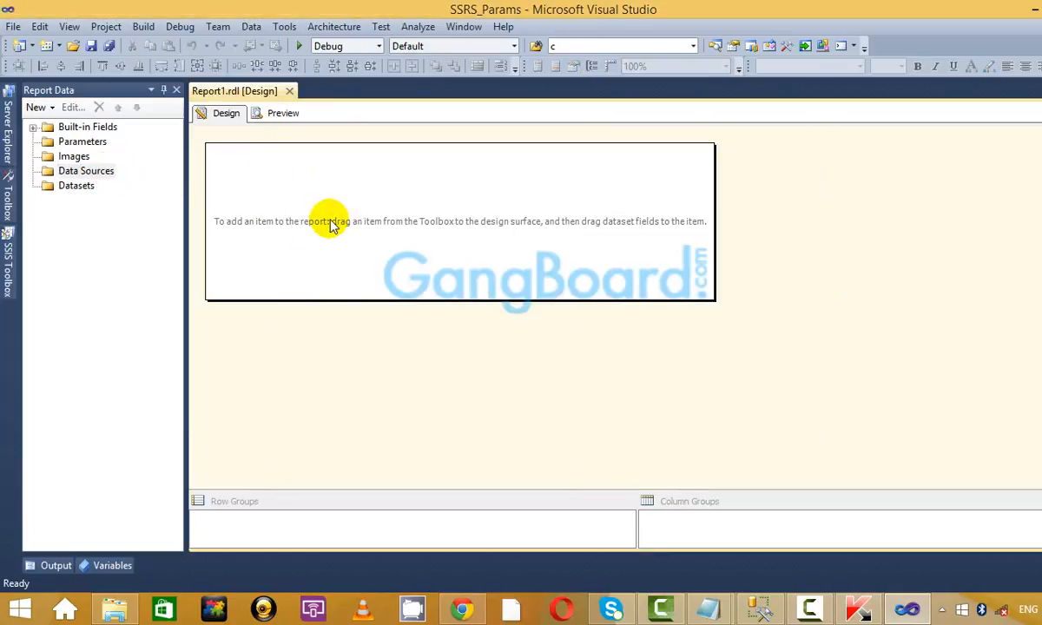
{"action": "left_click", "coordinate": [9, 206]}
{"action": "left_click", "coordinate": [83, 141]}
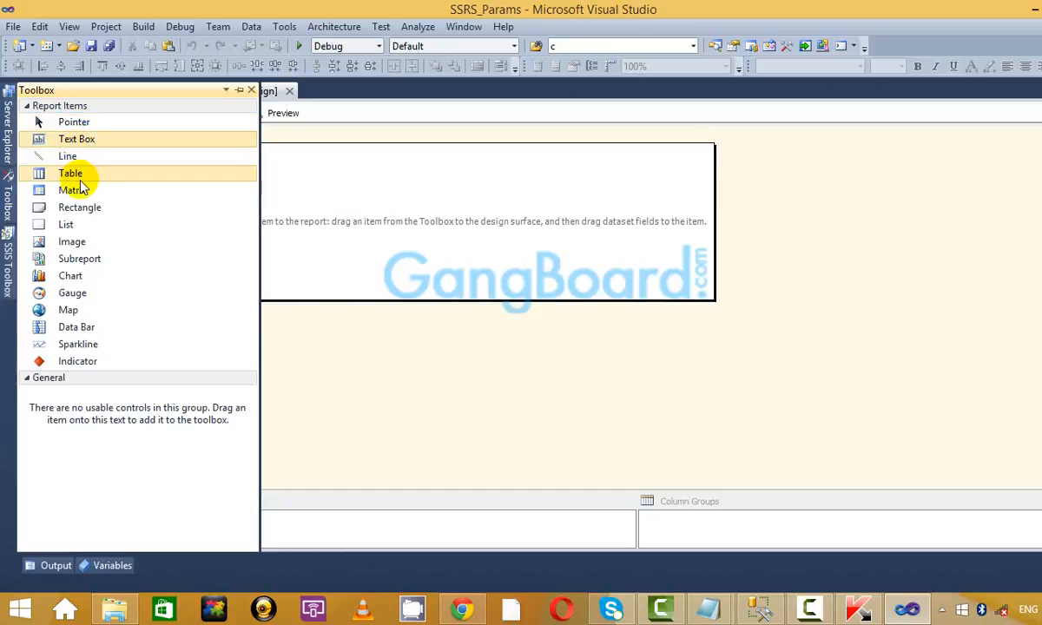
{"action": "left_click", "coordinate": [71, 174]}
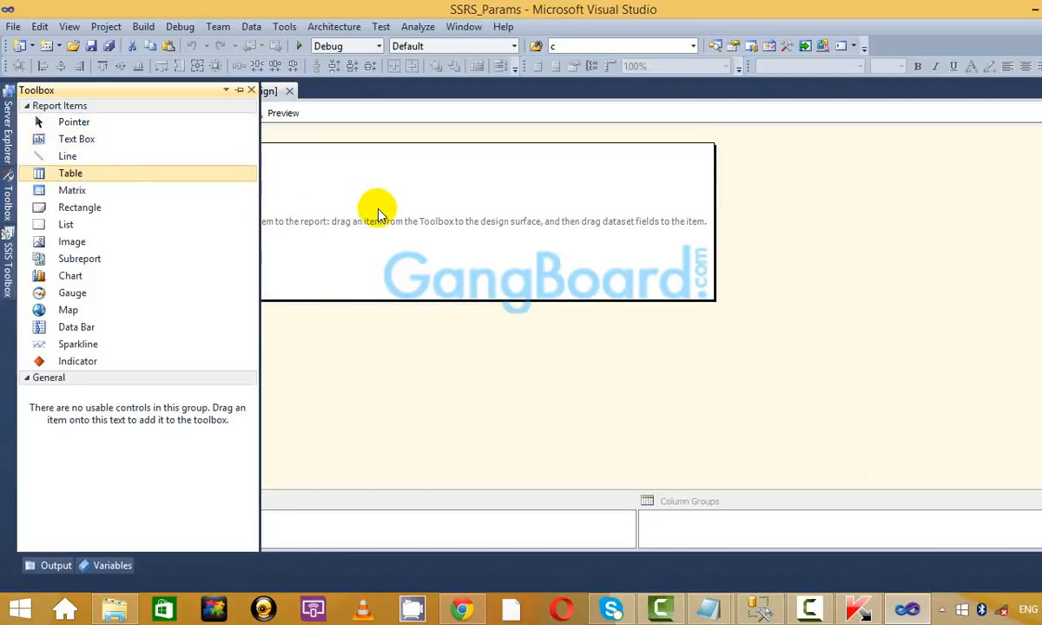
{"action": "double_click", "coordinate": [65, 174]}
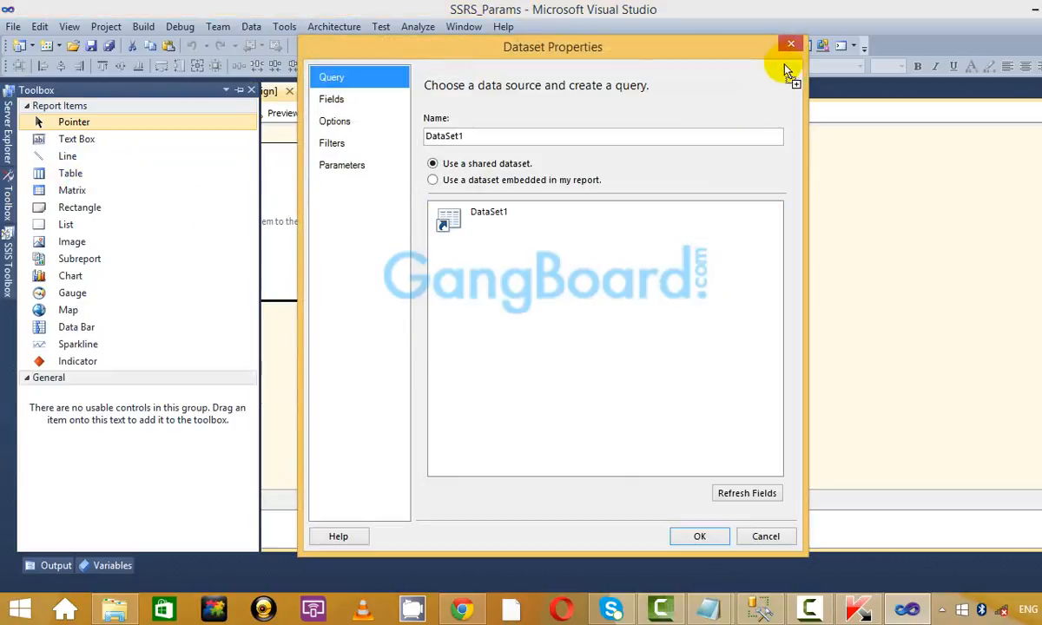
{"action": "left_click", "coordinate": [790, 44]}
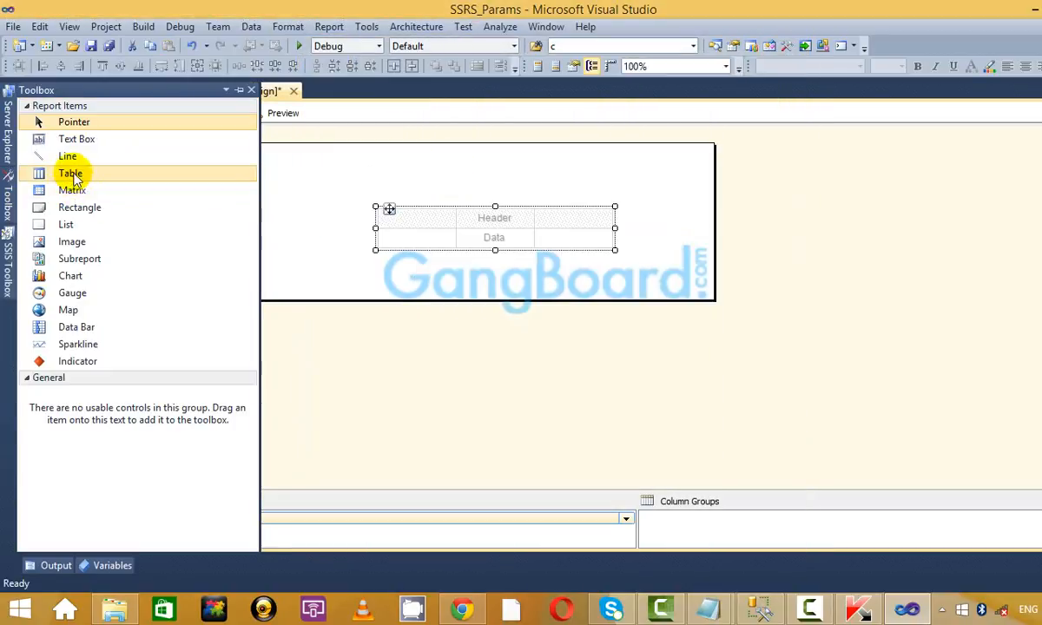
{"action": "left_click_drag", "start_coordinate": [206, 195], "coordinate": [366, 180]}
{"action": "left_click", "coordinate": [791, 41]}
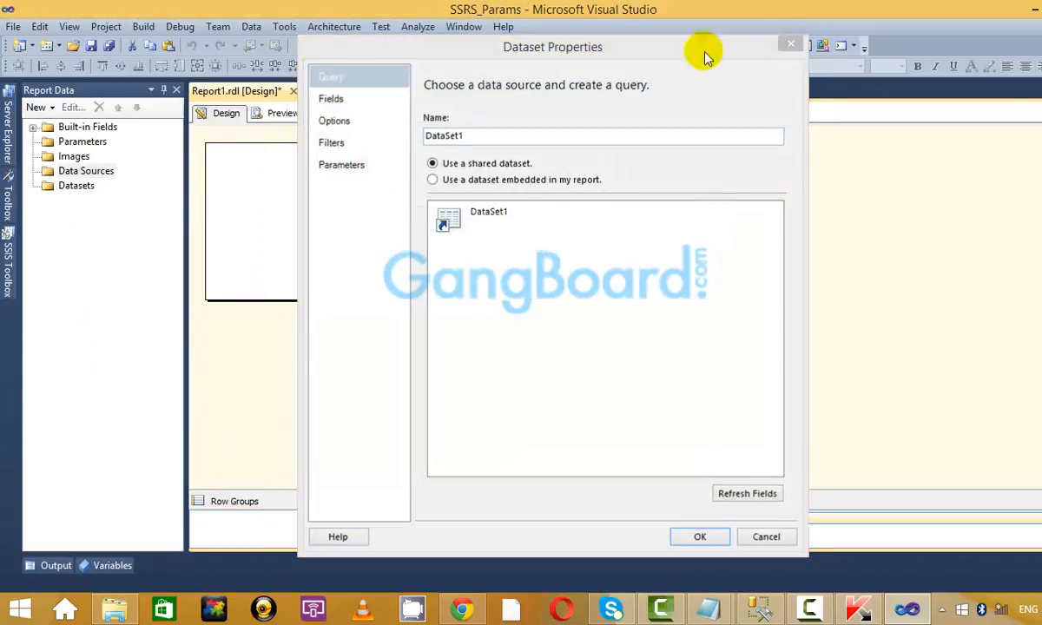
{"action": "right_click", "coordinate": [96, 172]}
{"action": "left_click", "coordinate": [164, 181]}
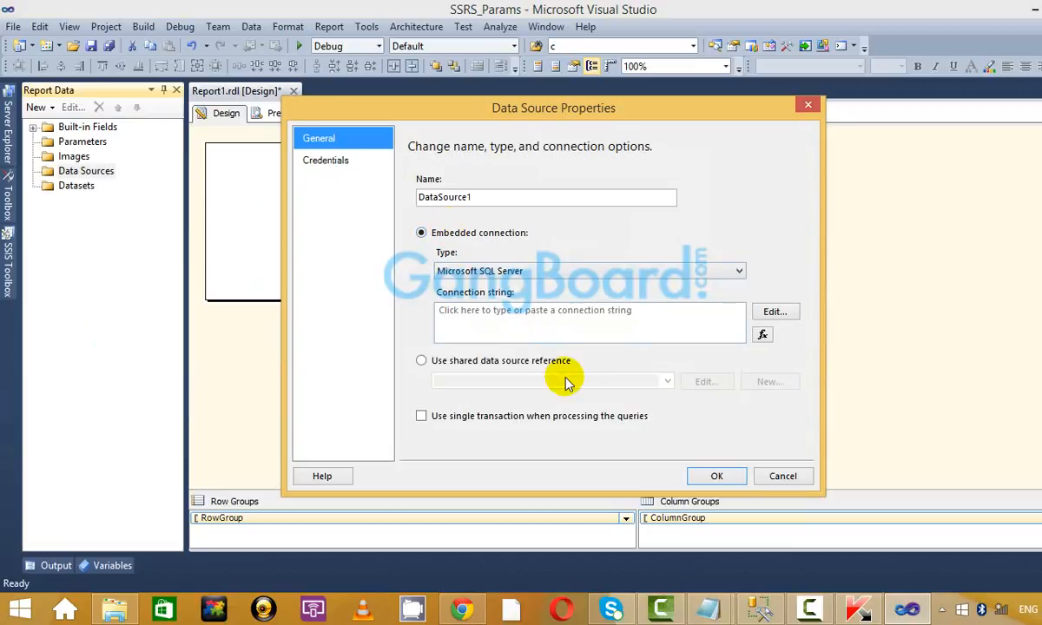
{"action": "left_click", "coordinate": [773, 313]}
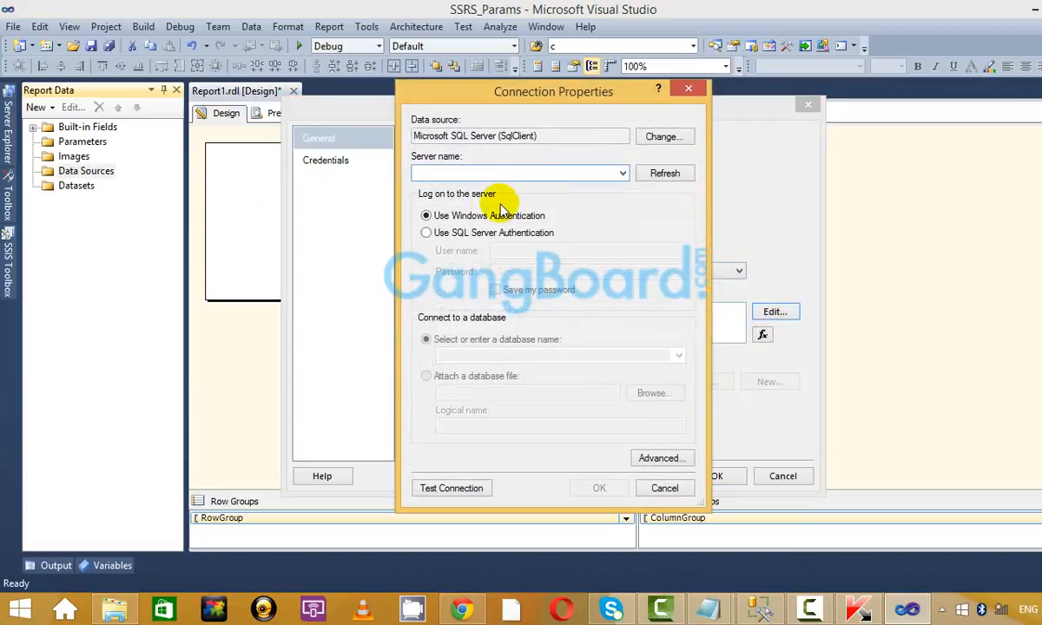
{"action": "type", "text": "."}
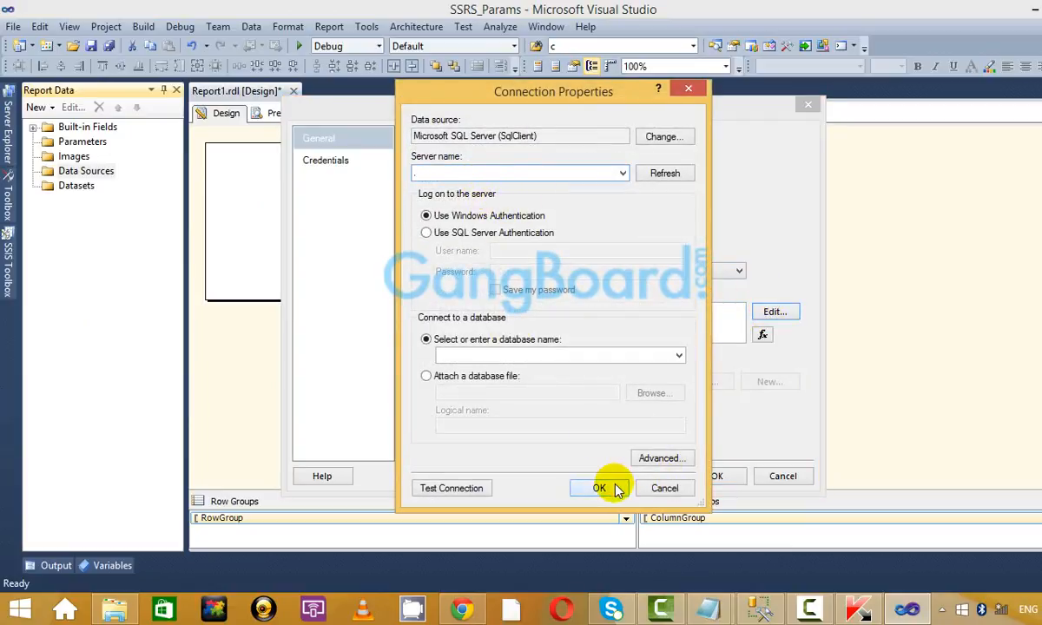
{"action": "left_click", "coordinate": [610, 488]}
{"action": "left_click", "coordinate": [807, 105]}
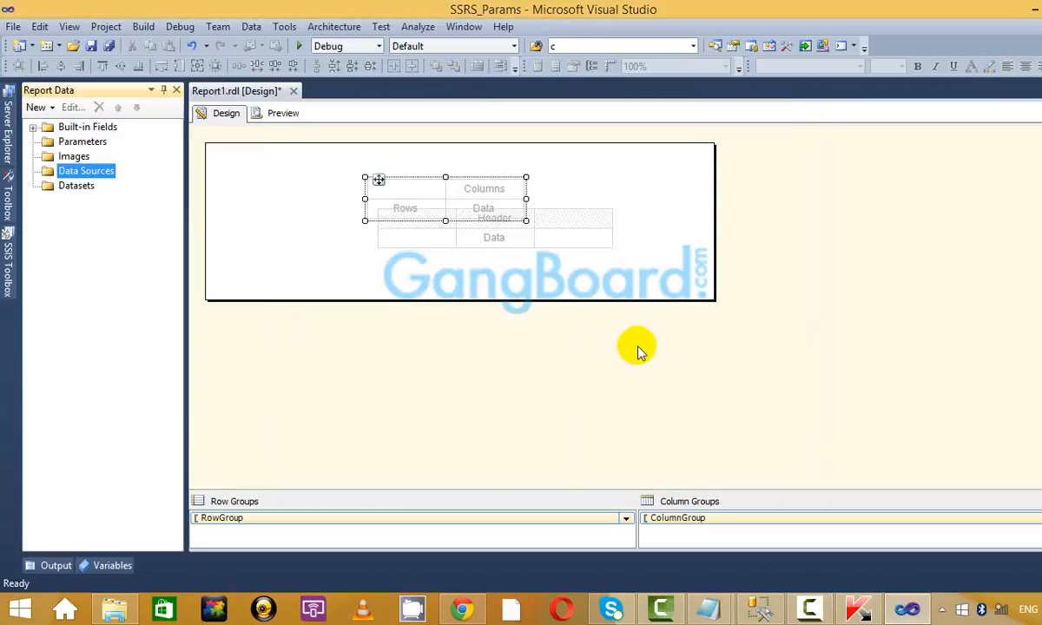
Delete the matrix overlapping the table on the report's design surface.
{"action": "left_click", "coordinate": [473, 187]}
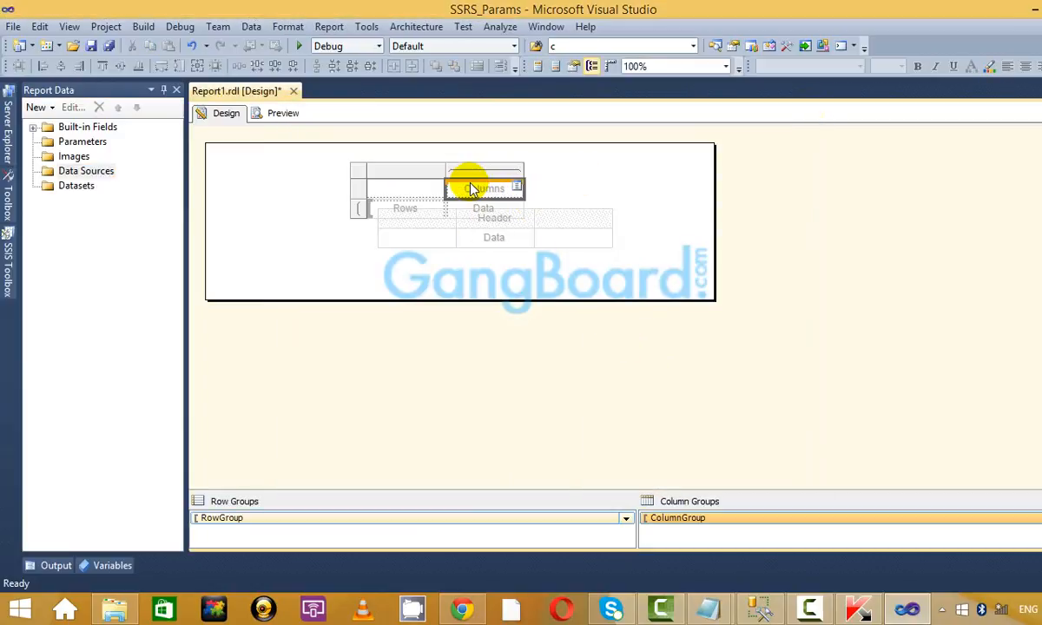
{"action": "left_click", "coordinate": [358, 170]}
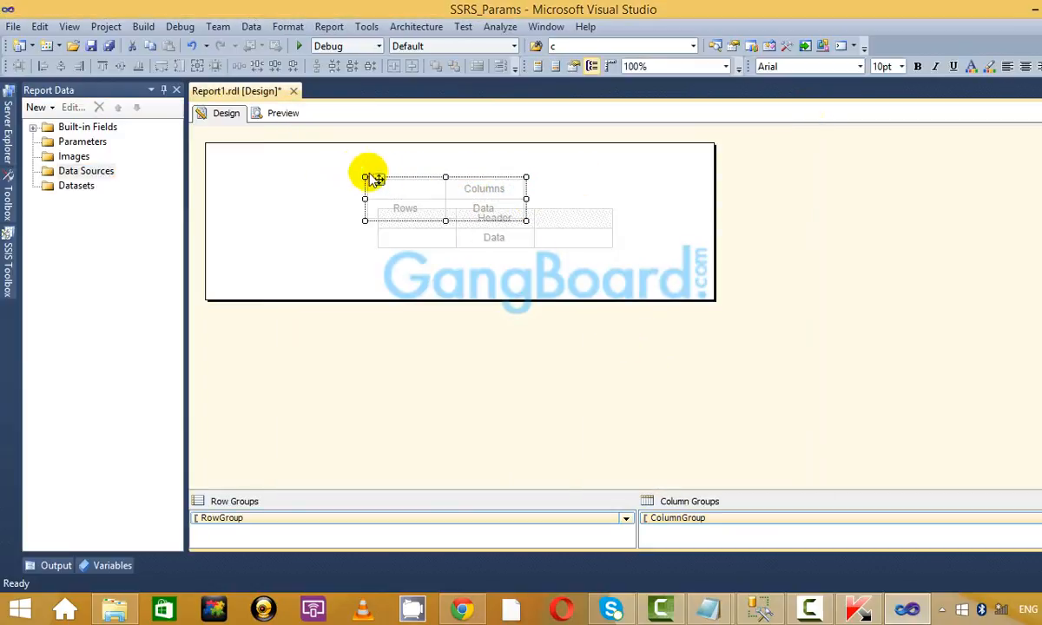
{"action": "key", "text": "Delete"}
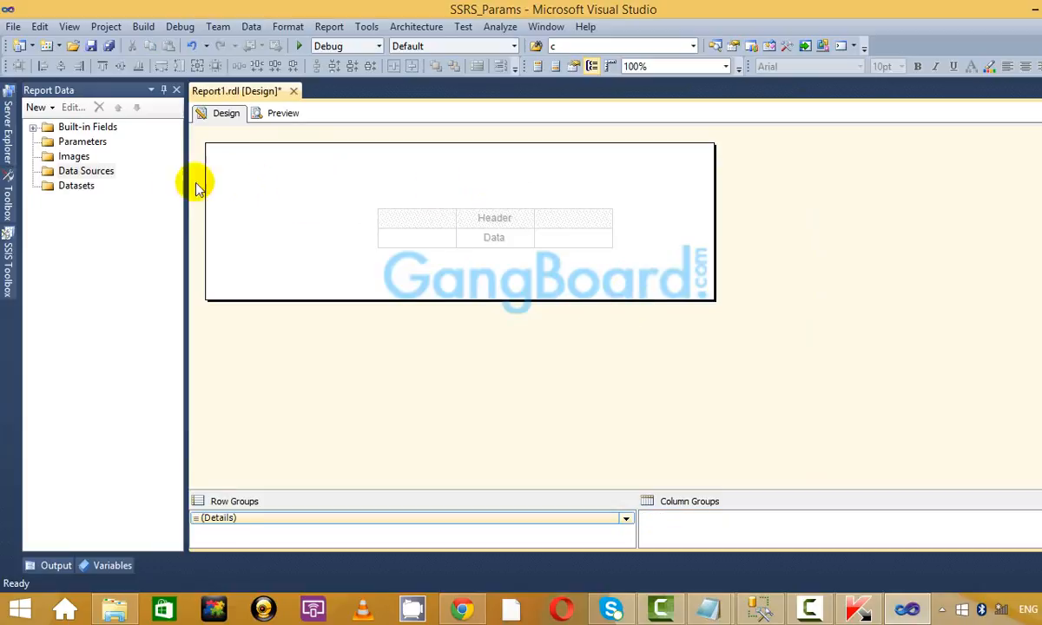
Add an embedded Microsoft SQL Server data source named DataSource1, connecting to server "." and the Materials database.
{"action": "right_click", "coordinate": [91, 172]}
{"action": "left_click", "coordinate": [190, 188]}
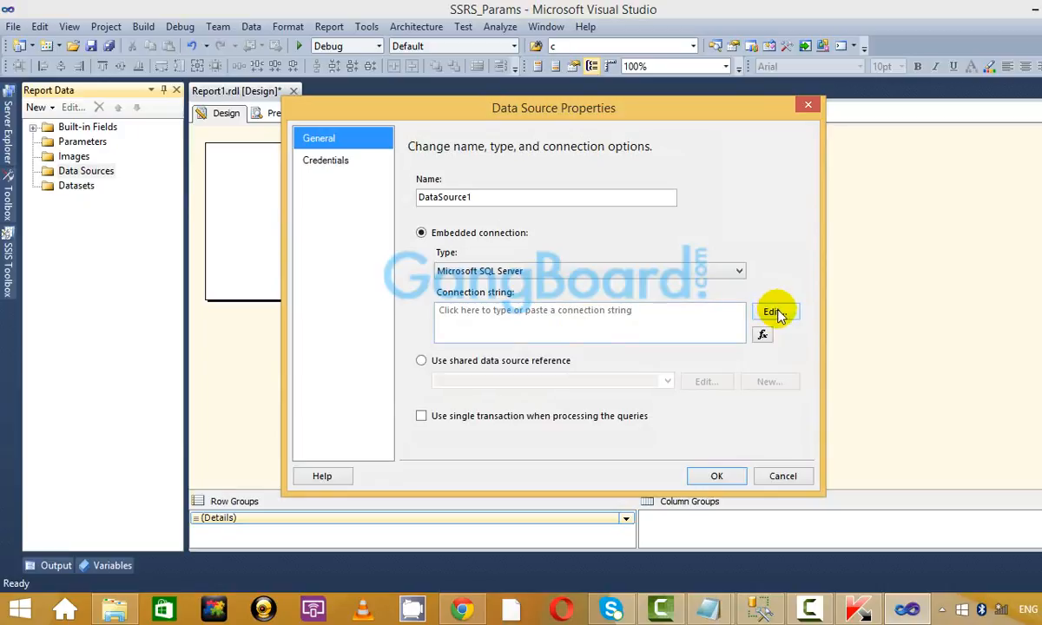
{"action": "left_click", "coordinate": [773, 312]}
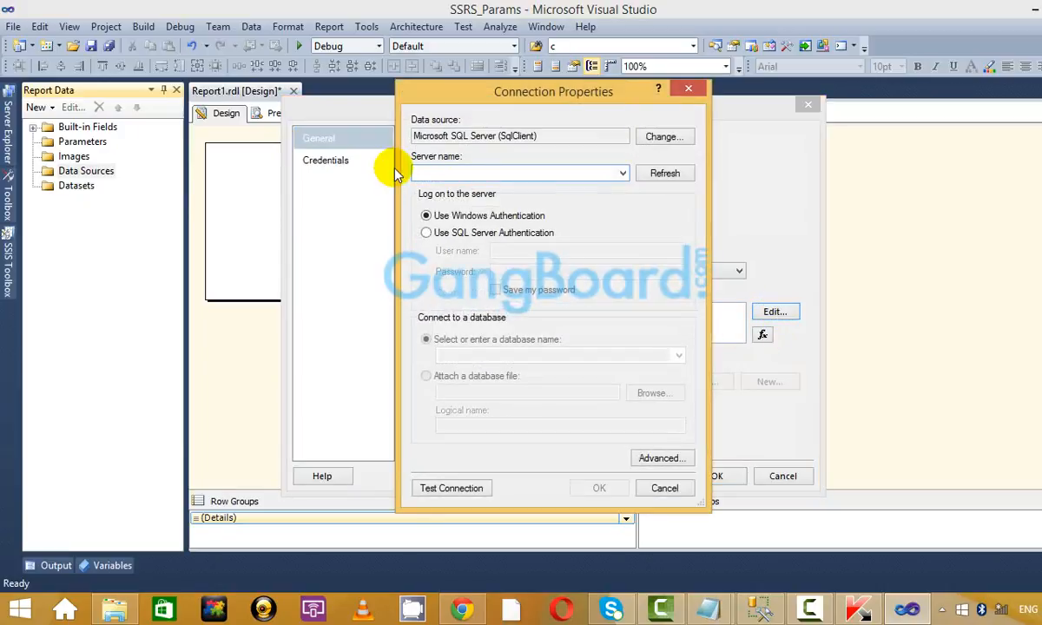
{"action": "type", "text": "."}
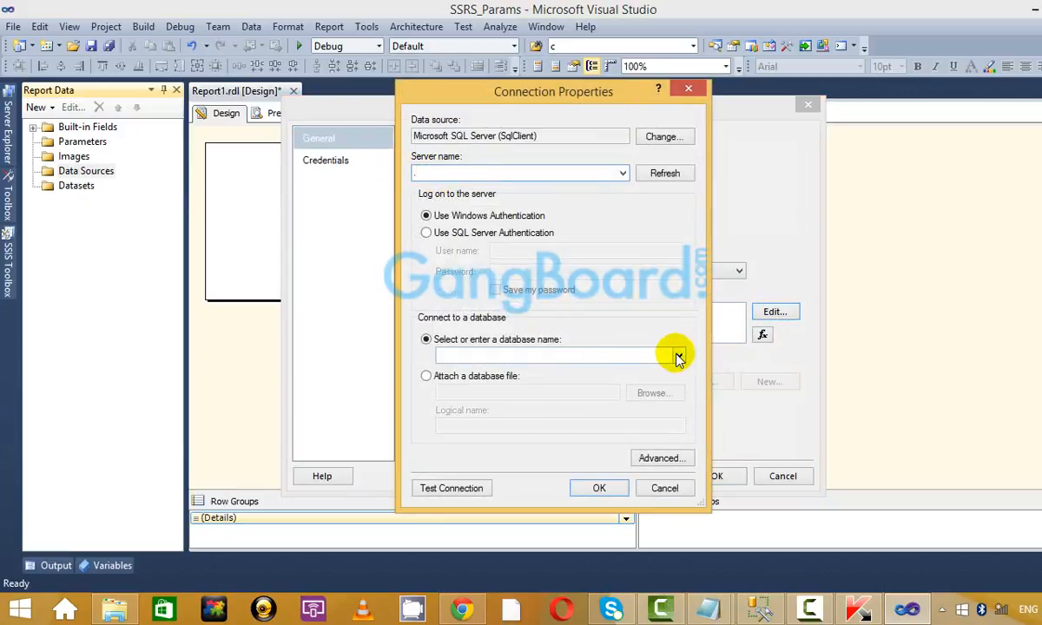
{"action": "left_click", "coordinate": [678, 355]}
{"action": "left_click", "coordinate": [527, 170]}
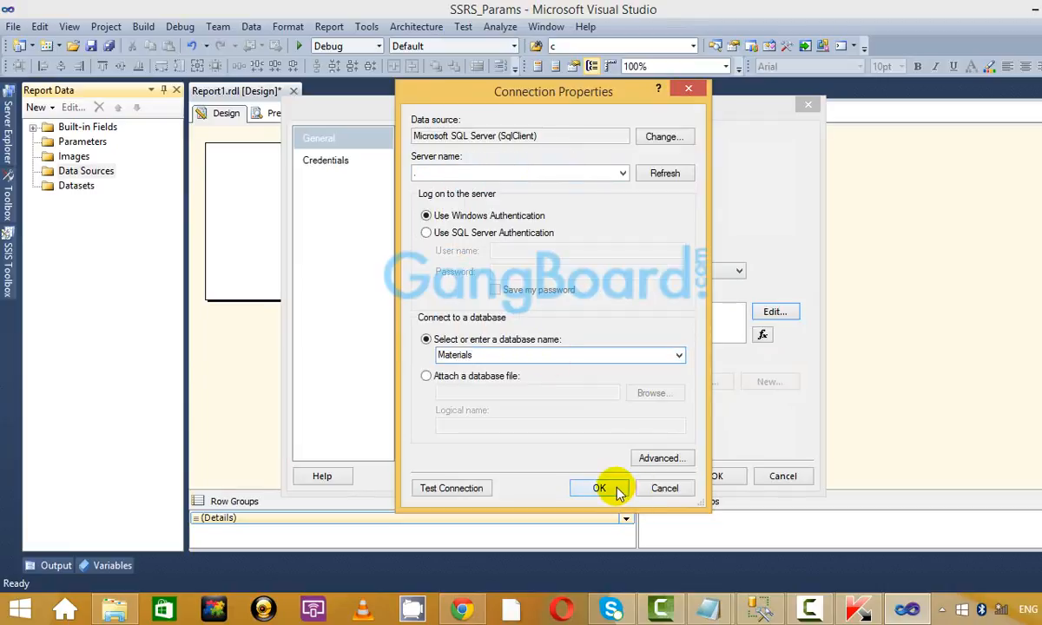
{"action": "left_click", "coordinate": [599, 488]}
{"action": "left_click", "coordinate": [726, 480]}
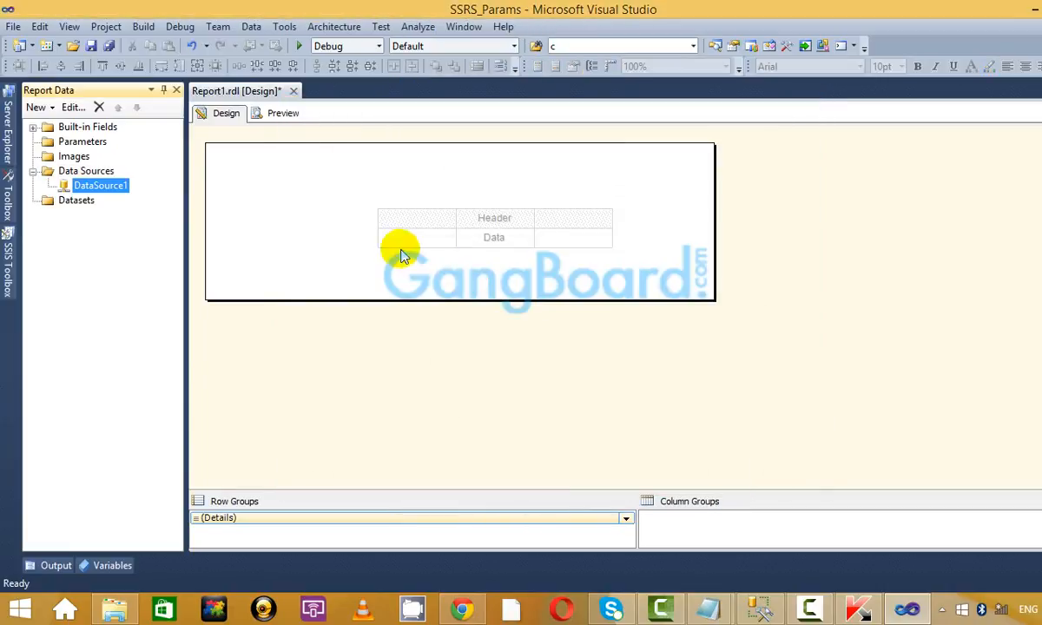
Start a new report dataset DataSet1 as an embedded dataset that uses DataSource1.
{"action": "right_click", "coordinate": [73, 201]}
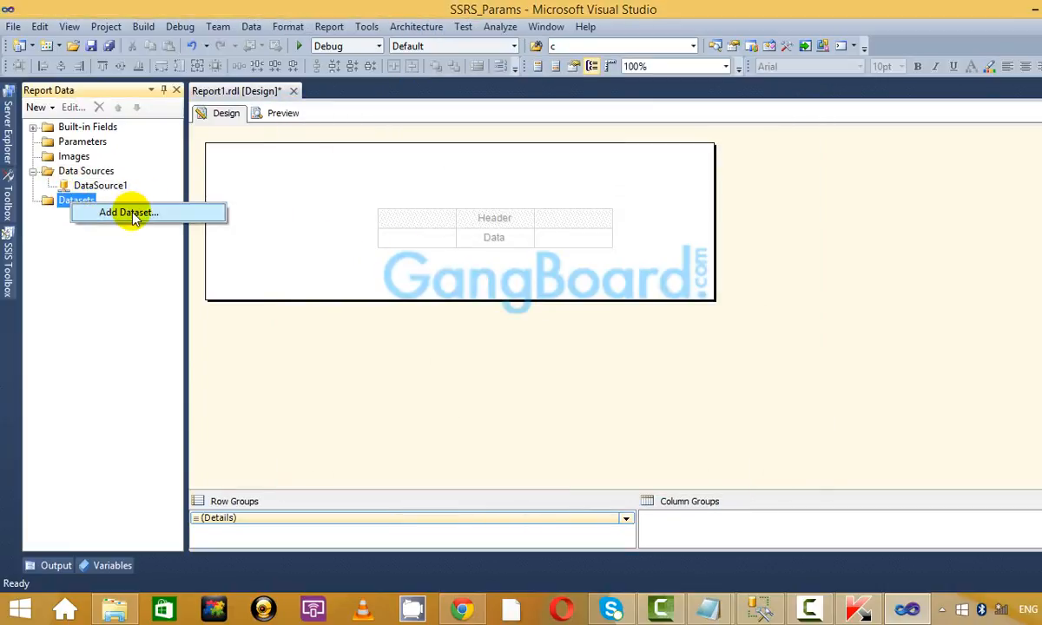
{"action": "left_click", "coordinate": [130, 211]}
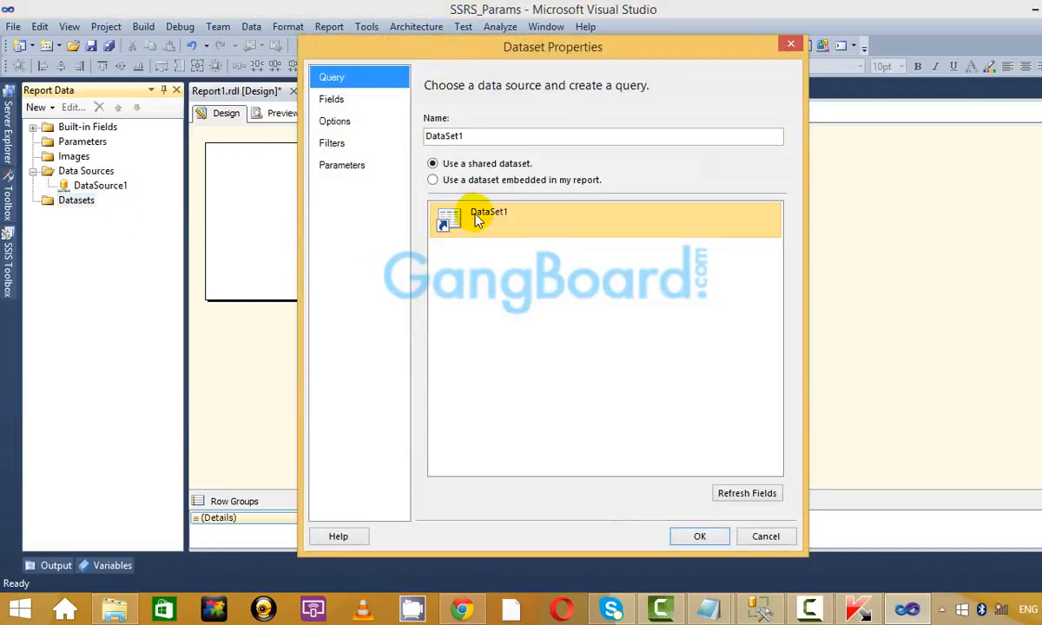
{"action": "left_click", "coordinate": [480, 217]}
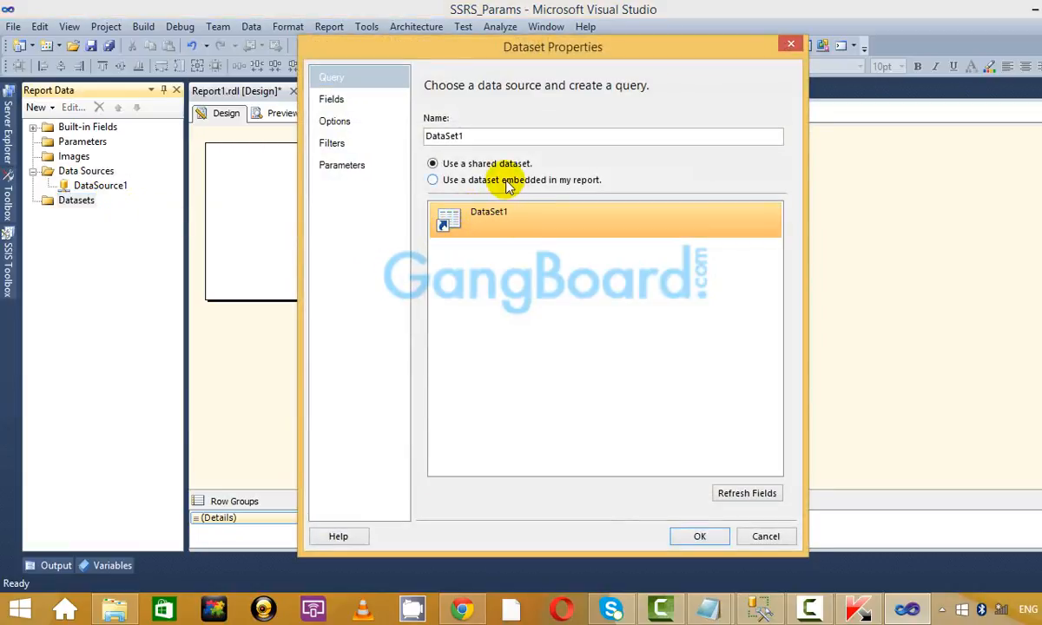
{"action": "left_click", "coordinate": [433, 181]}
{"action": "left_click", "coordinate": [638, 228]}
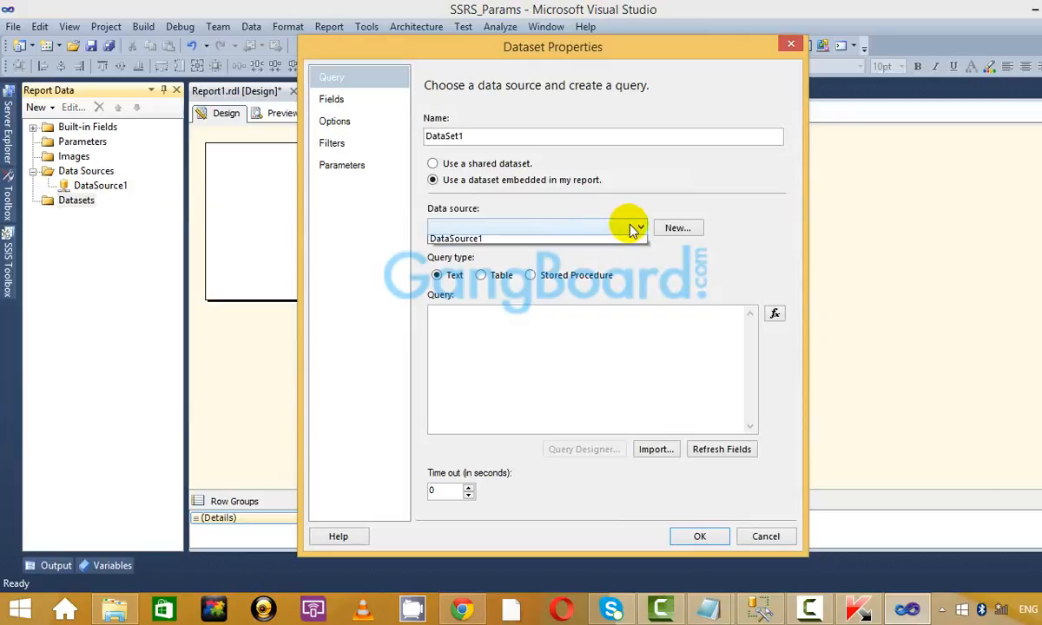
{"action": "left_click", "coordinate": [597, 235]}
Build the dataset's query in the Query Designer to select all columns from BHEL_PRICE10 and save the dataset.
{"action": "left_click", "coordinate": [619, 449]}
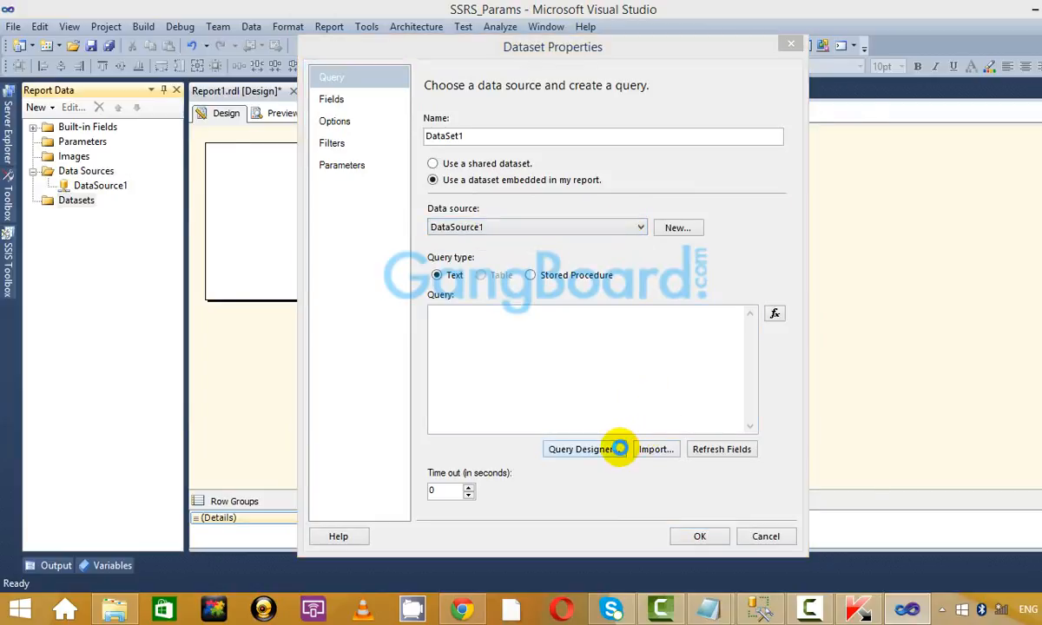
{"action": "left_click", "coordinate": [576, 88]}
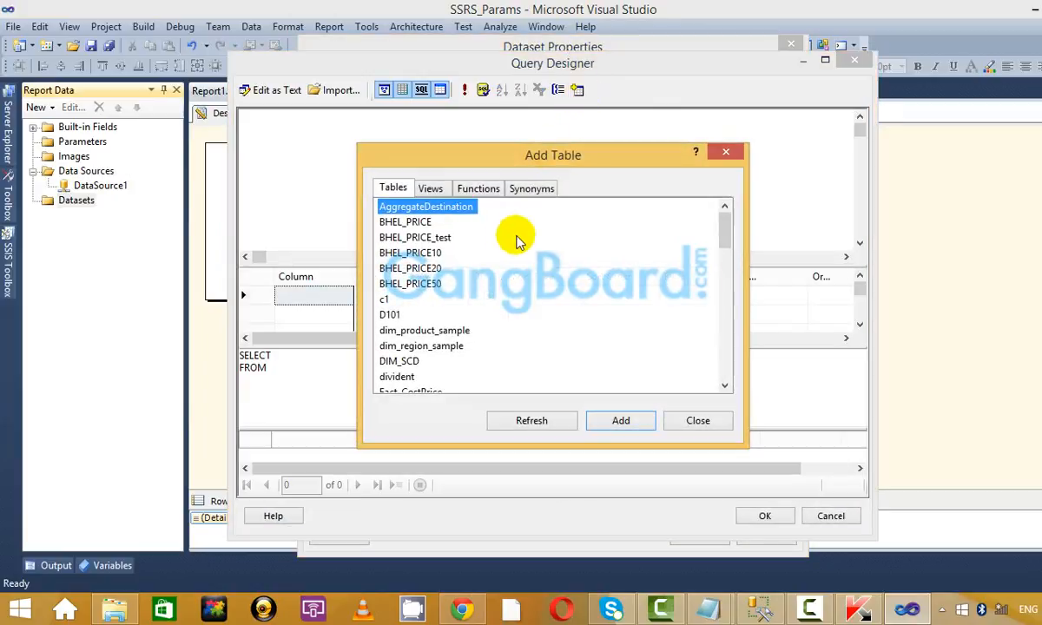
{"action": "left_click", "coordinate": [416, 252]}
{"action": "left_click", "coordinate": [618, 423]}
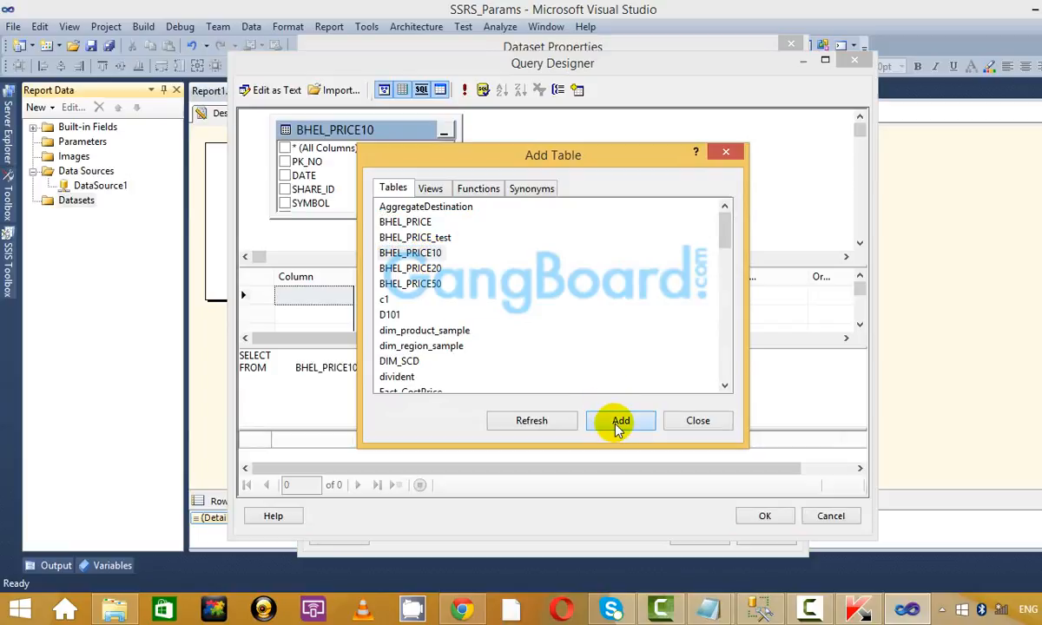
{"action": "left_click", "coordinate": [726, 152]}
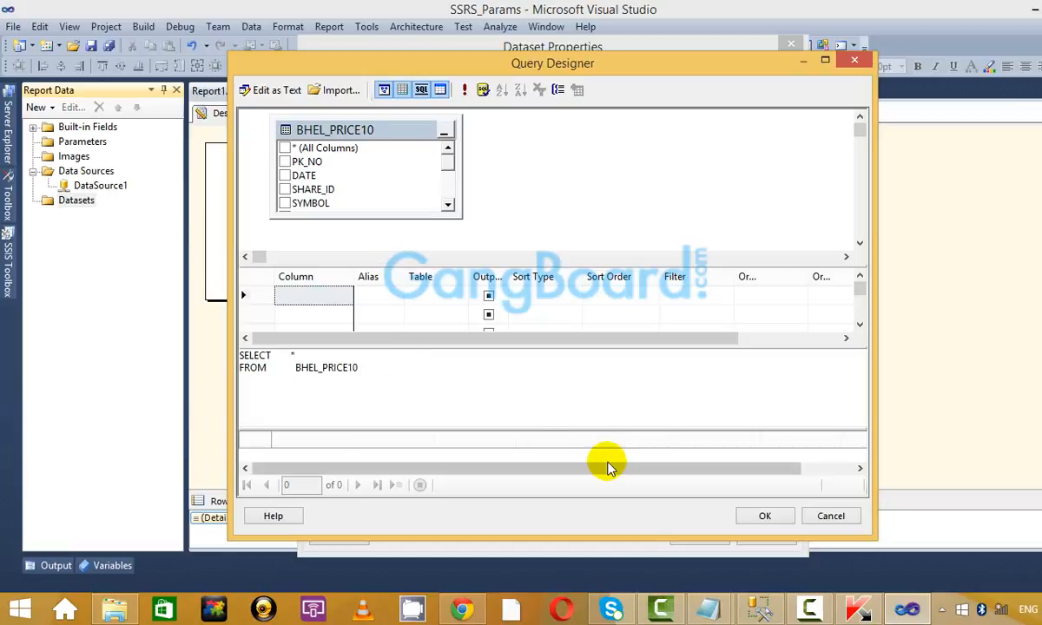
{"action": "left_click", "coordinate": [764, 516]}
{"action": "left_click", "coordinate": [705, 536]}
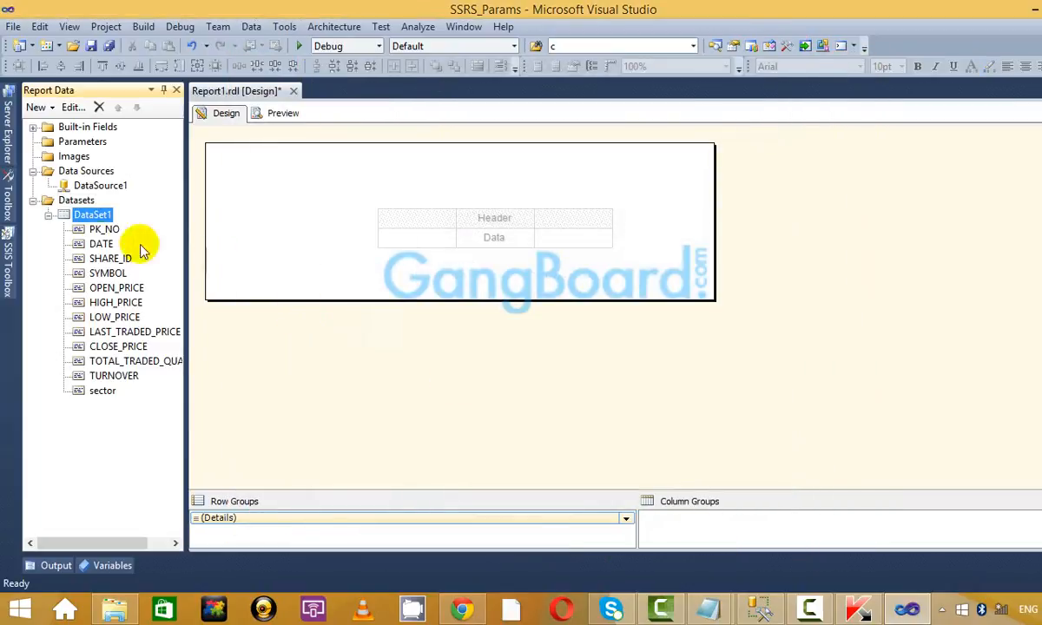
Fill the table's three columns with the SYMBOL, OPEN_PRICE and TURNOVER fields and preview the report.
{"action": "mouse_move", "coordinate": [14, 276]}
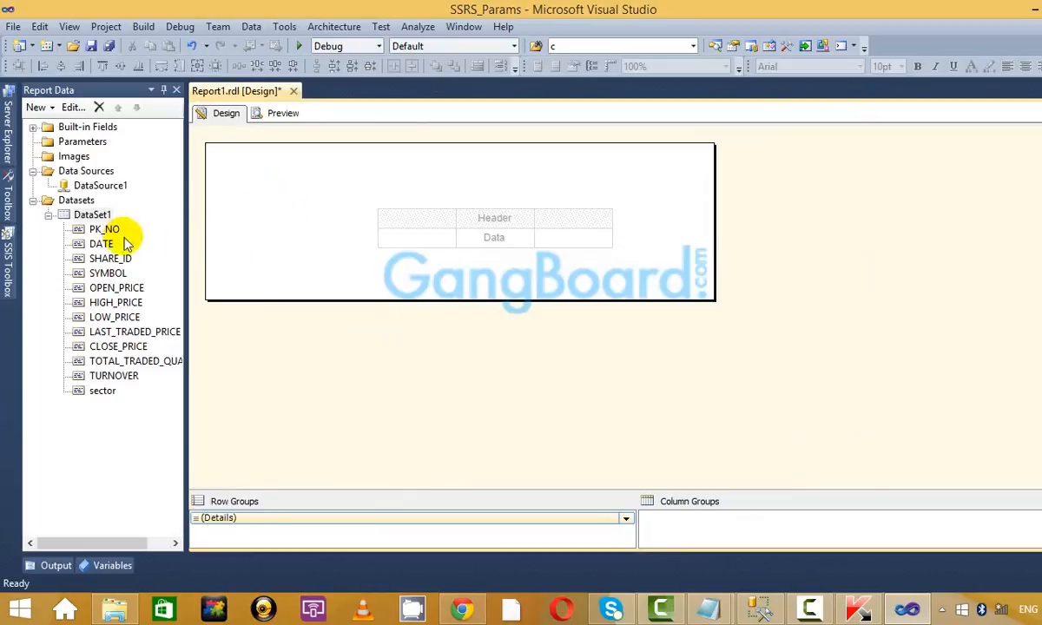
{"action": "left_click", "coordinate": [108, 273]}
{"action": "left_click_drag", "start_coordinate": [122, 274], "coordinate": [373, 232]}
{"action": "left_click_drag", "start_coordinate": [113, 287], "coordinate": [486, 224]}
{"action": "left_click_drag", "start_coordinate": [102, 374], "coordinate": [568, 218]}
{"action": "left_click", "coordinate": [285, 114]}
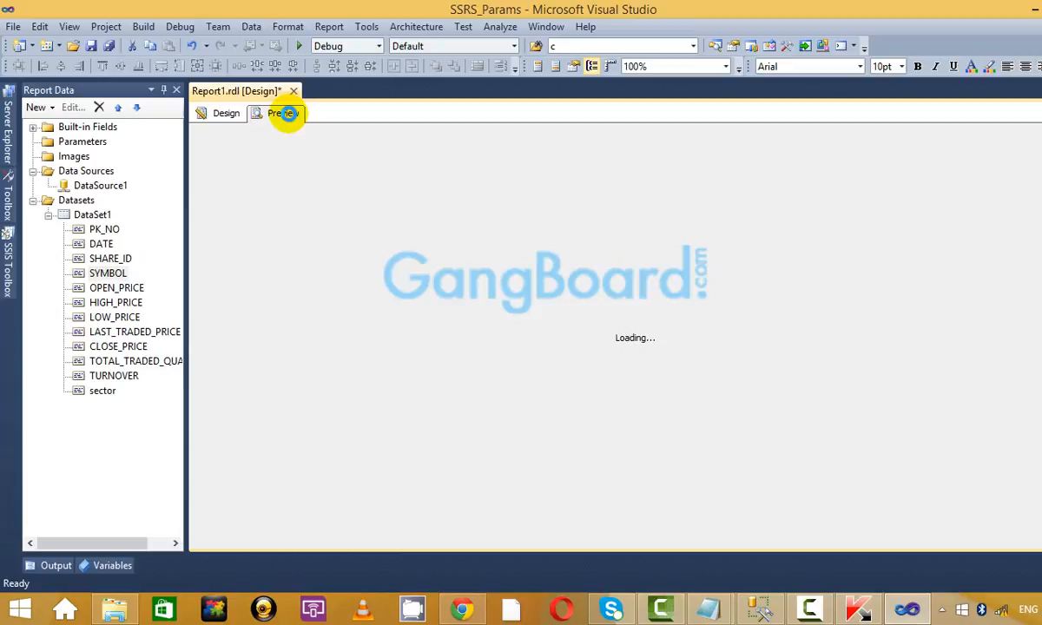
Switch to the untitled Notepad notes, add a colon after "parametrized reports" and insert blank lines below it.
{"action": "mouse_move", "coordinate": [707, 608]}
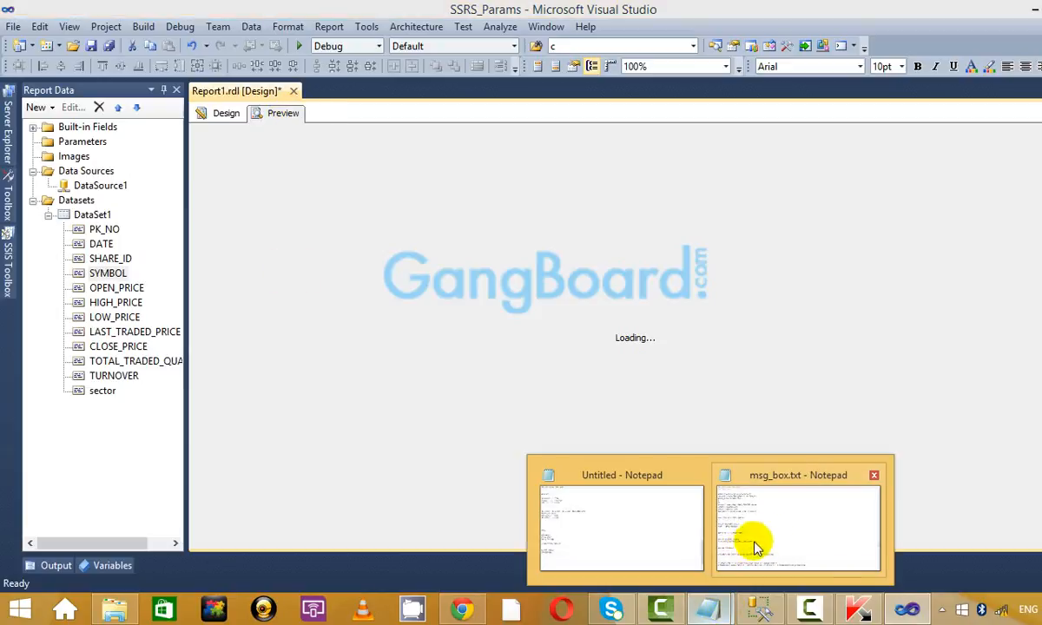
{"action": "left_click", "coordinate": [673, 526]}
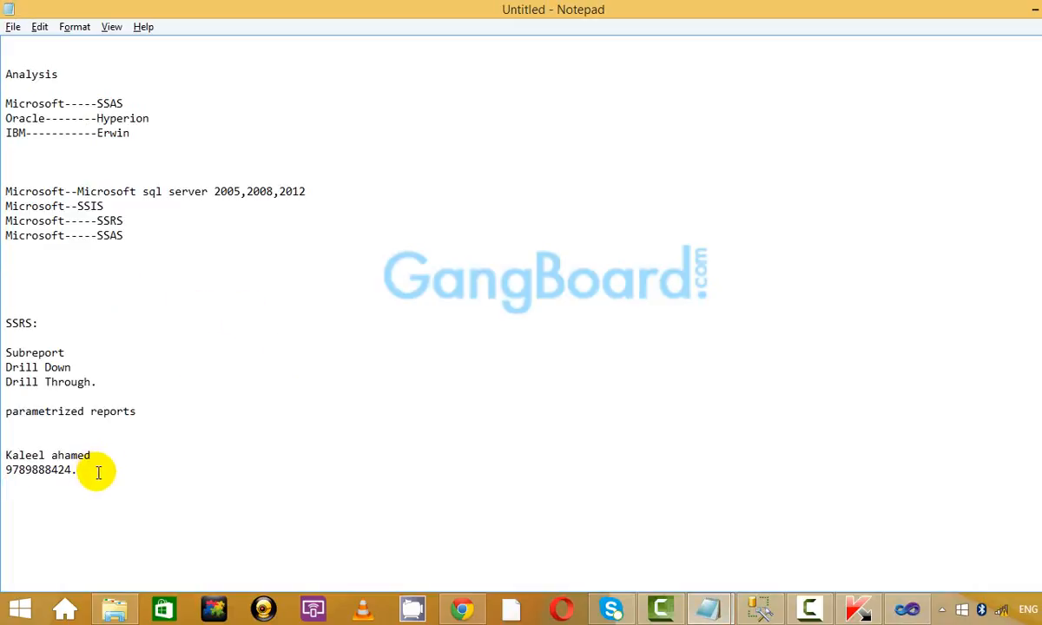
{"action": "left_click", "coordinate": [155, 417]}
{"action": "type", "text": ":"}
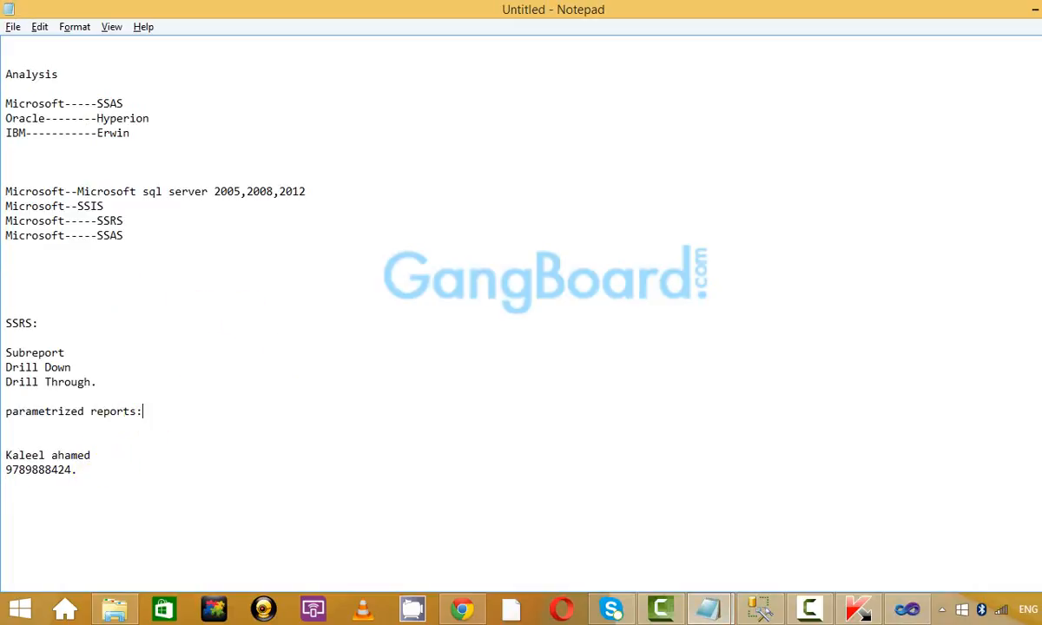
{"action": "key", "text": "Return"}
{"action": "key", "text": "Return"}
{"action": "key", "text": "Up"}
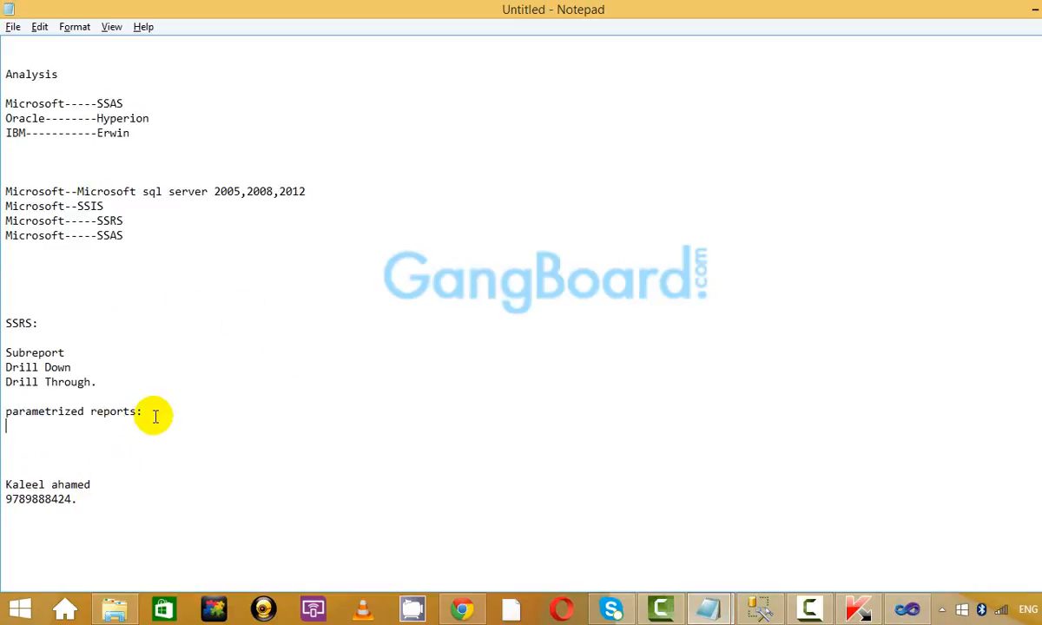
{"action": "key", "text": "Return"}
{"action": "key", "text": "Up"}
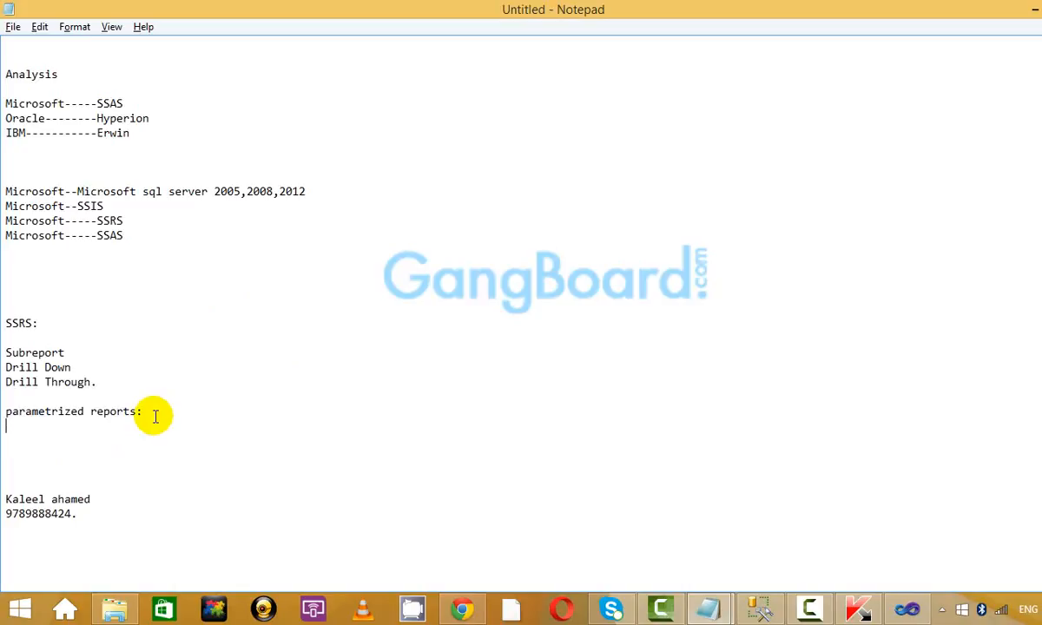
{"action": "key", "text": "Return"}
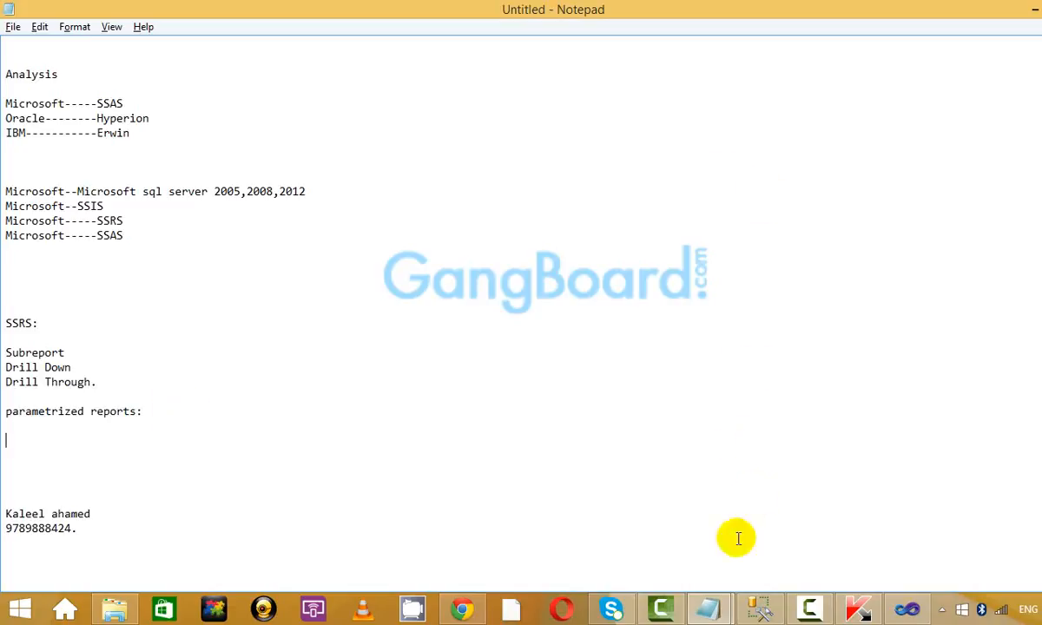
Switch to msg_box.txt in Notepad and examine its stored procedure queries, parameter expressions and notes on parameter types and sorting.
{"action": "mouse_move", "coordinate": [705, 597]}
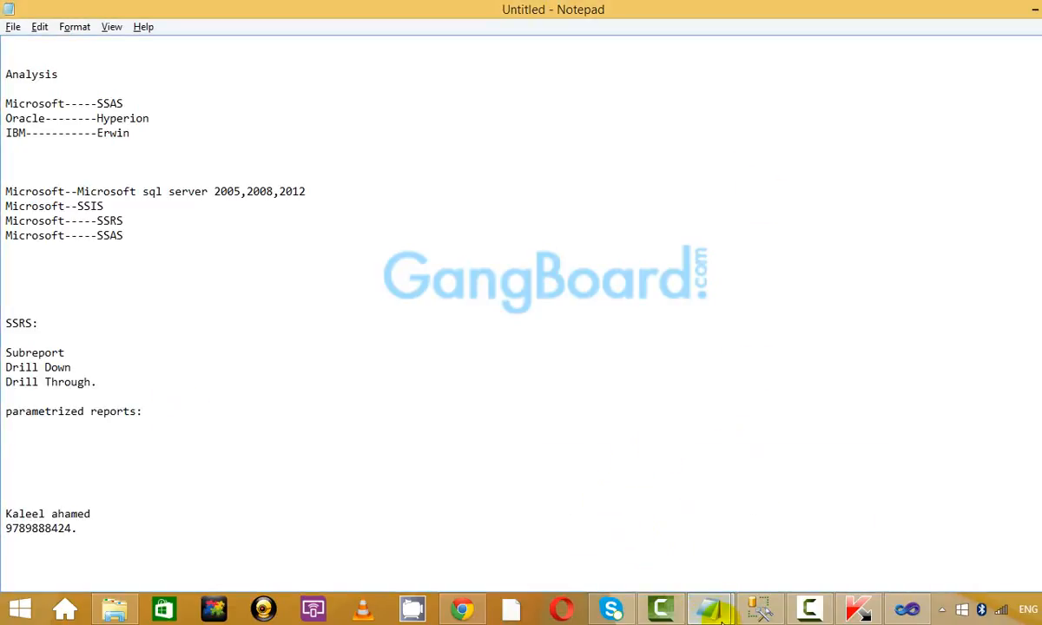
{"action": "left_click", "coordinate": [747, 539]}
{"action": "scroll", "coordinate": [735, 374], "scroll_direction": "down", "scroll_amount": 3}
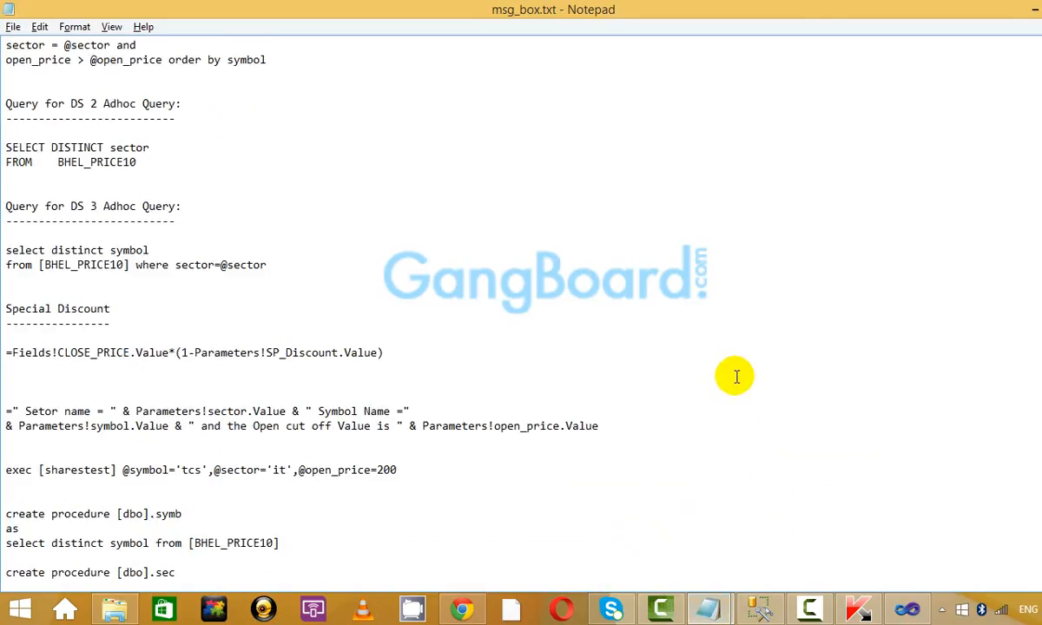
{"action": "scroll", "coordinate": [737, 376], "scroll_direction": "up", "scroll_amount": 8}
{"action": "scroll", "coordinate": [736, 376], "scroll_direction": "up", "scroll_amount": 3}
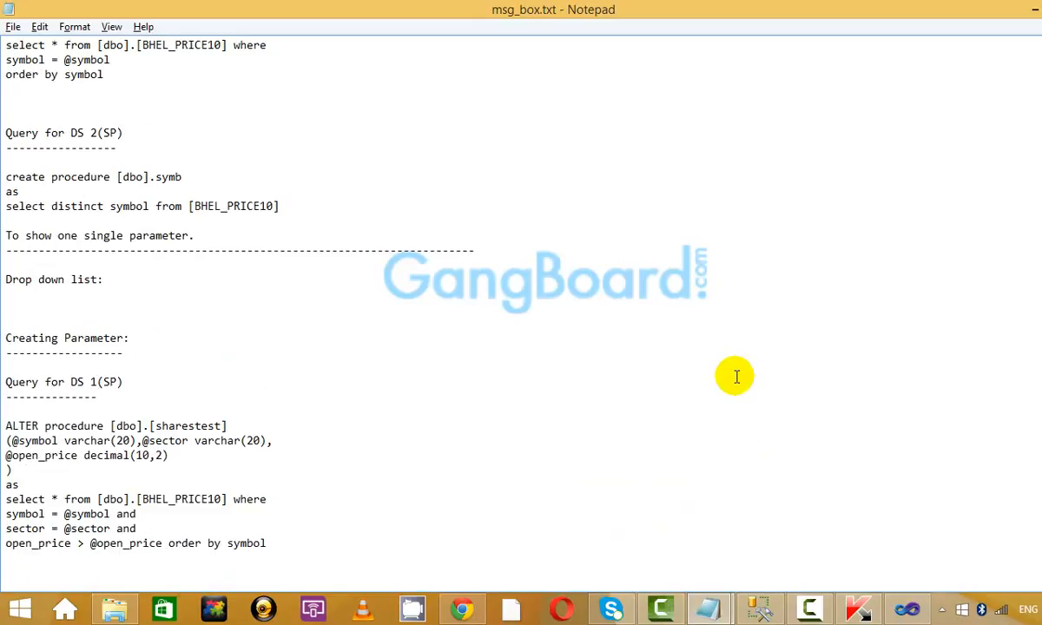
{"action": "scroll", "coordinate": [737, 376], "scroll_direction": "down", "scroll_amount": 2}
{"action": "scroll", "coordinate": [737, 376], "scroll_direction": "up", "scroll_amount": 3}
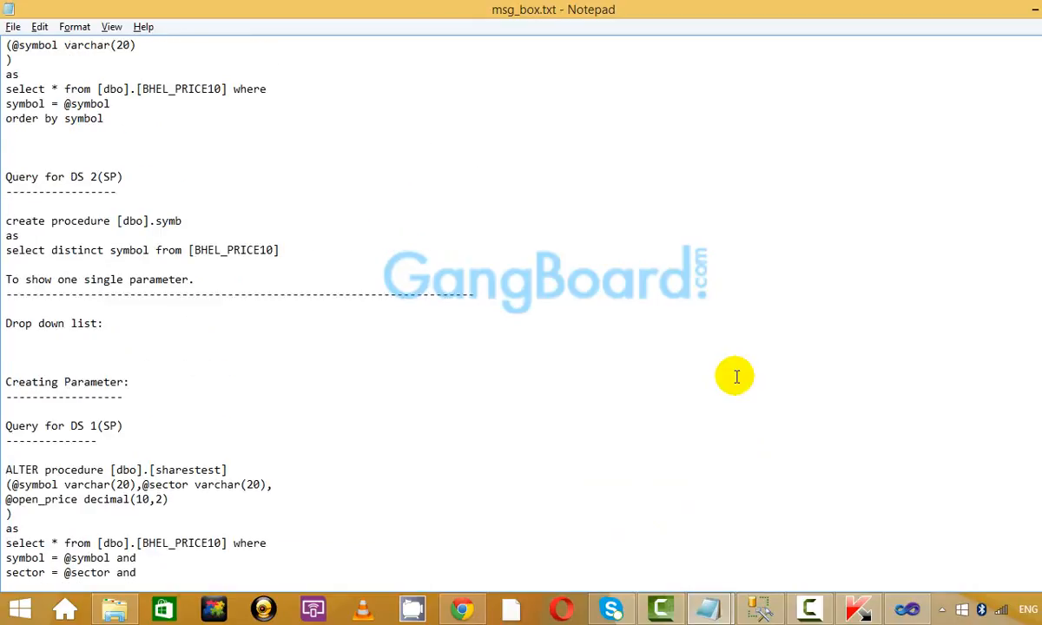
{"action": "scroll", "coordinate": [736, 375], "scroll_direction": "down", "scroll_amount": 18}
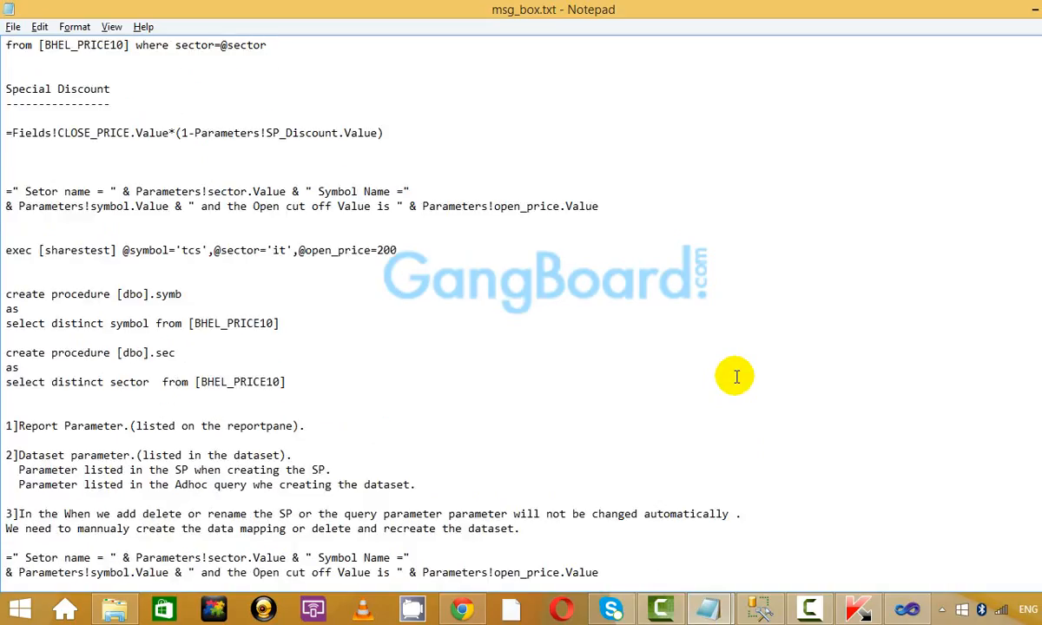
{"action": "scroll", "coordinate": [736, 376], "scroll_direction": "down", "scroll_amount": 5}
{"action": "scroll", "coordinate": [736, 376], "scroll_direction": "up", "scroll_amount": 10}
{"action": "scroll", "coordinate": [737, 375], "scroll_direction": "down", "scroll_amount": 12}
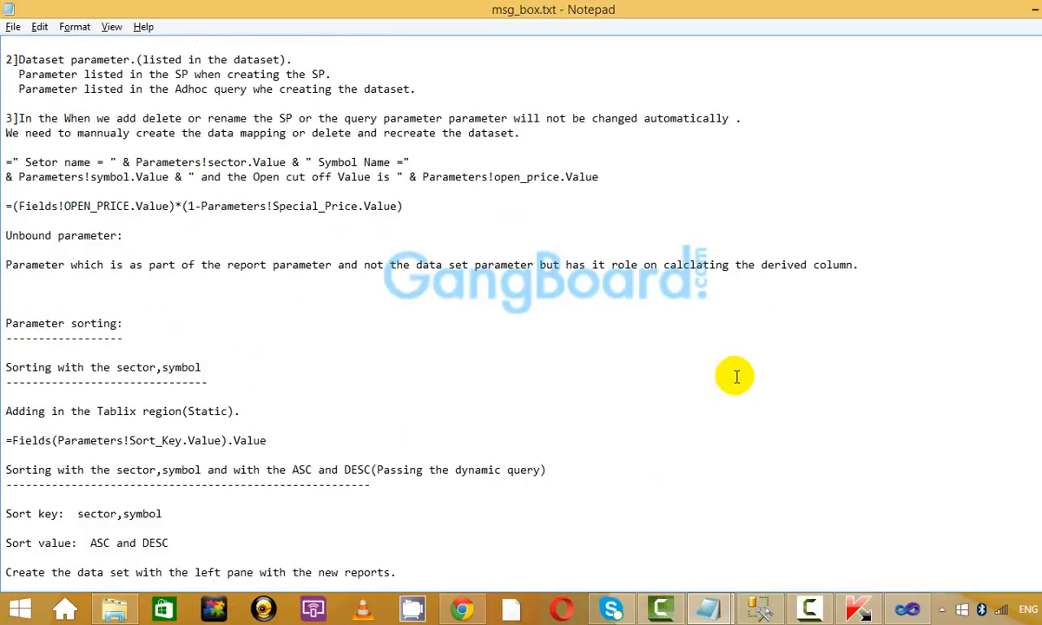
Examine the msg_box.txt notes on dynamic sorting, showing and hiding columns, drop-down parameters and multivalued parameters.
{"action": "scroll", "coordinate": [736, 375], "scroll_direction": "down", "scroll_amount": 10}
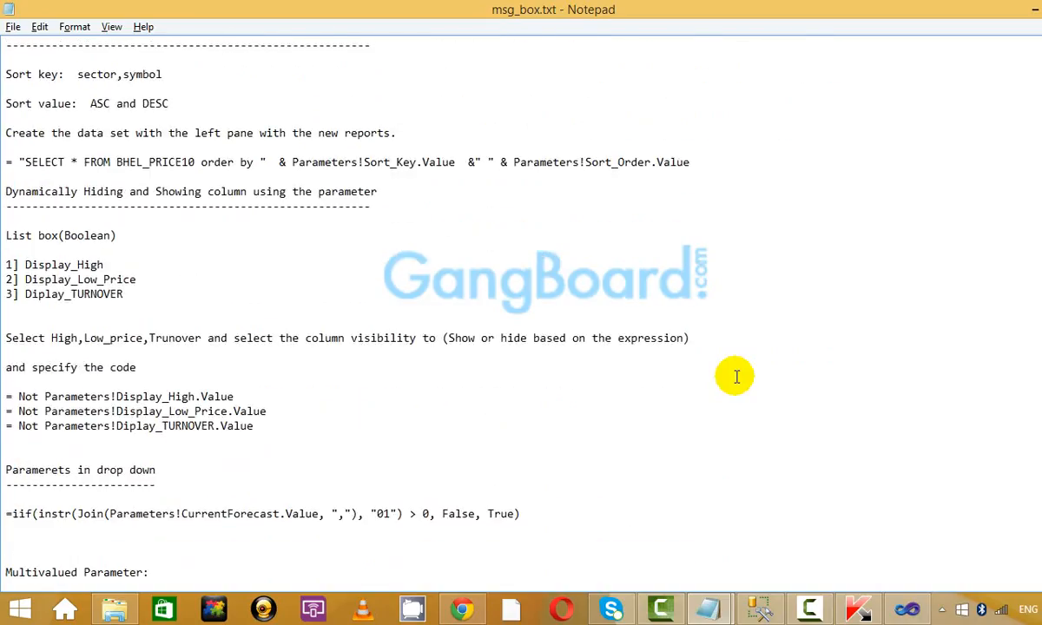
{"action": "scroll", "coordinate": [736, 376], "scroll_direction": "down", "scroll_amount": 5}
{"action": "scroll", "coordinate": [736, 376], "scroll_direction": "down", "scroll_amount": 2}
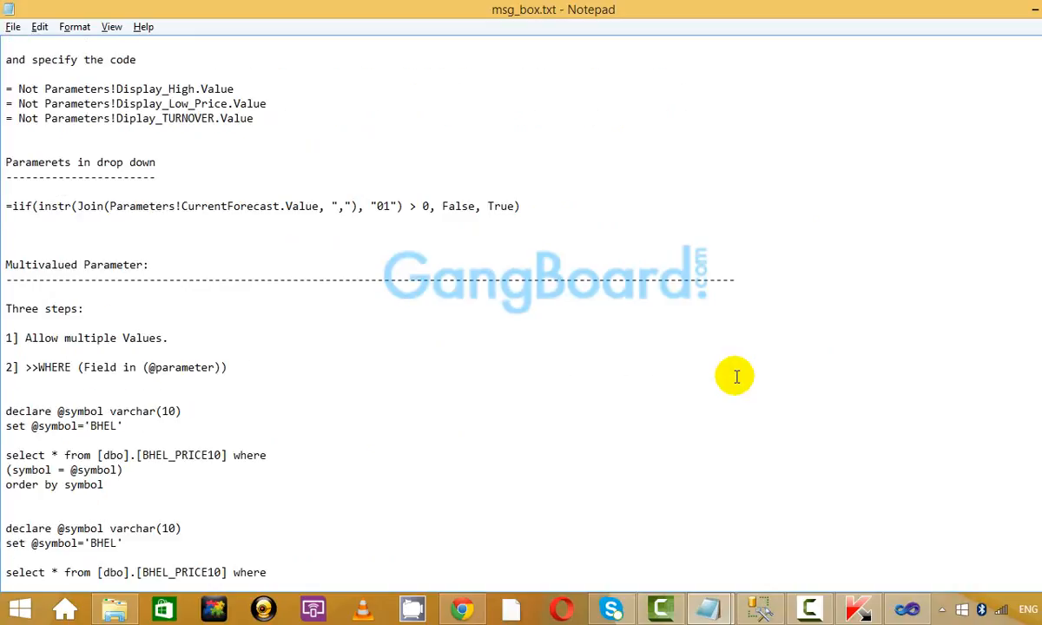
{"action": "scroll", "coordinate": [737, 376], "scroll_direction": "down", "scroll_amount": 3}
{"action": "scroll", "coordinate": [736, 376], "scroll_direction": "up", "scroll_amount": 15}
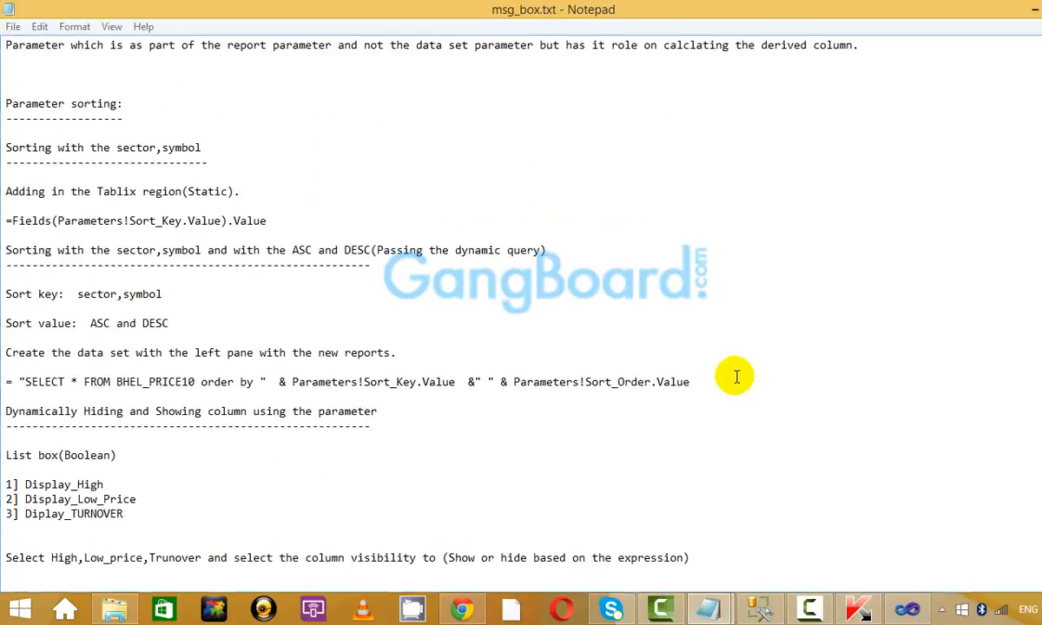
Switch to the untitled Notepad notes and add the line ">>Normal Params" below "parametrized reports:".
{"action": "key", "text": "alt+Tab"}
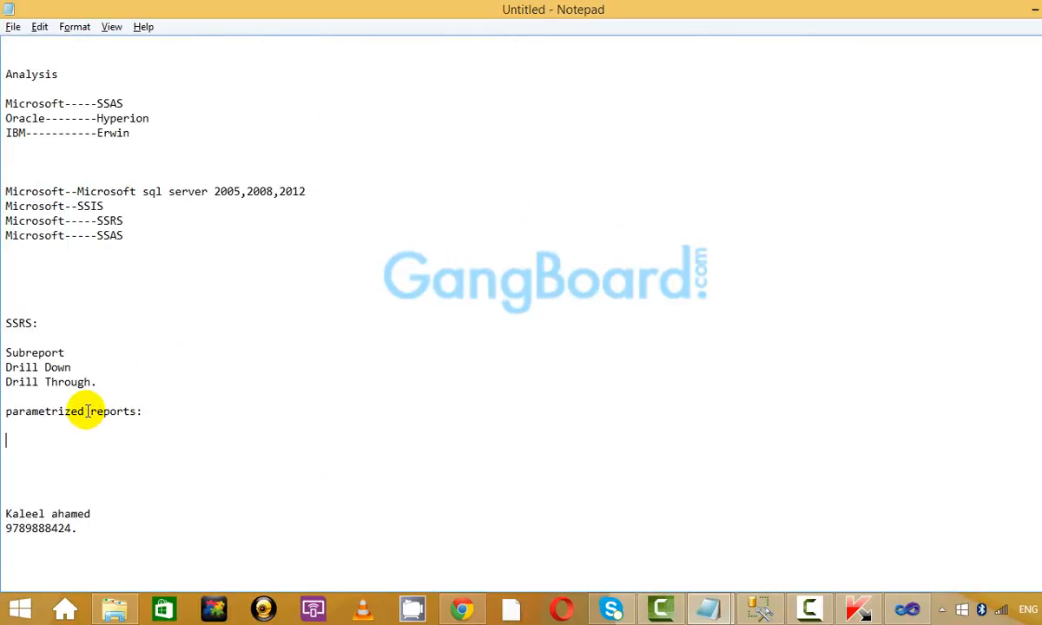
{"action": "left_click_drag", "start_coordinate": [83, 412], "coordinate": [5, 401]}
{"action": "left_click", "coordinate": [52, 436]}
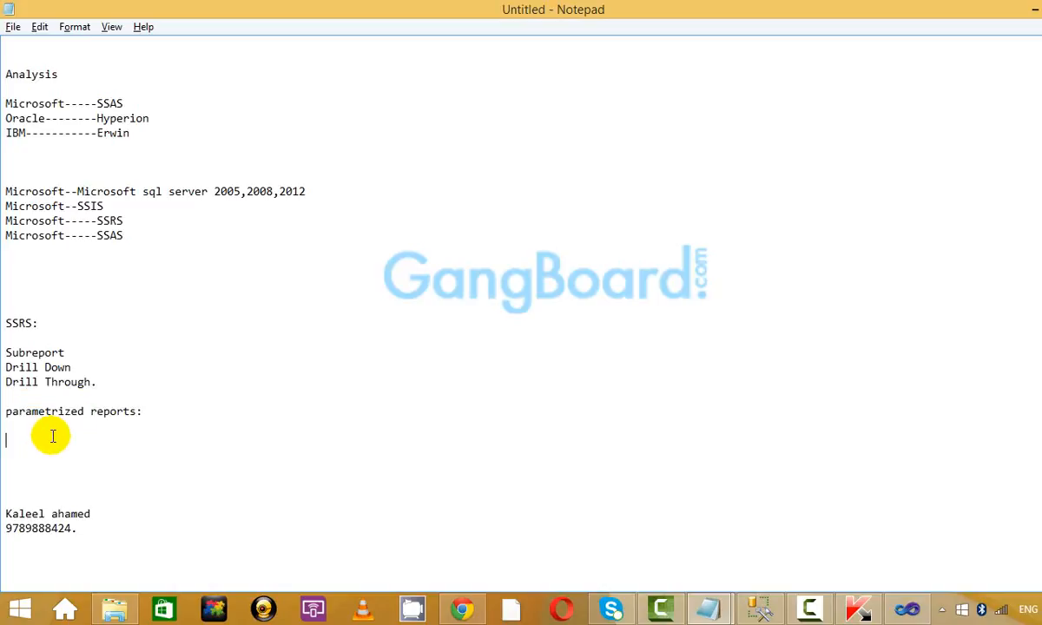
{"action": "type", "text": "Normal"}
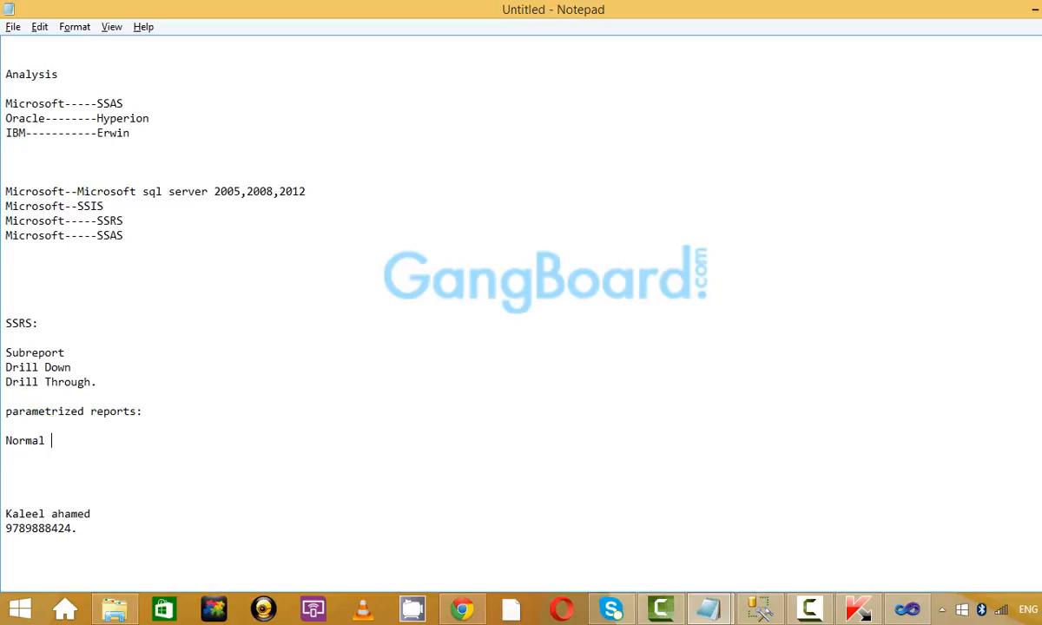
{"action": "type", "text": " Params"}
{"action": "key", "text": "Return"}
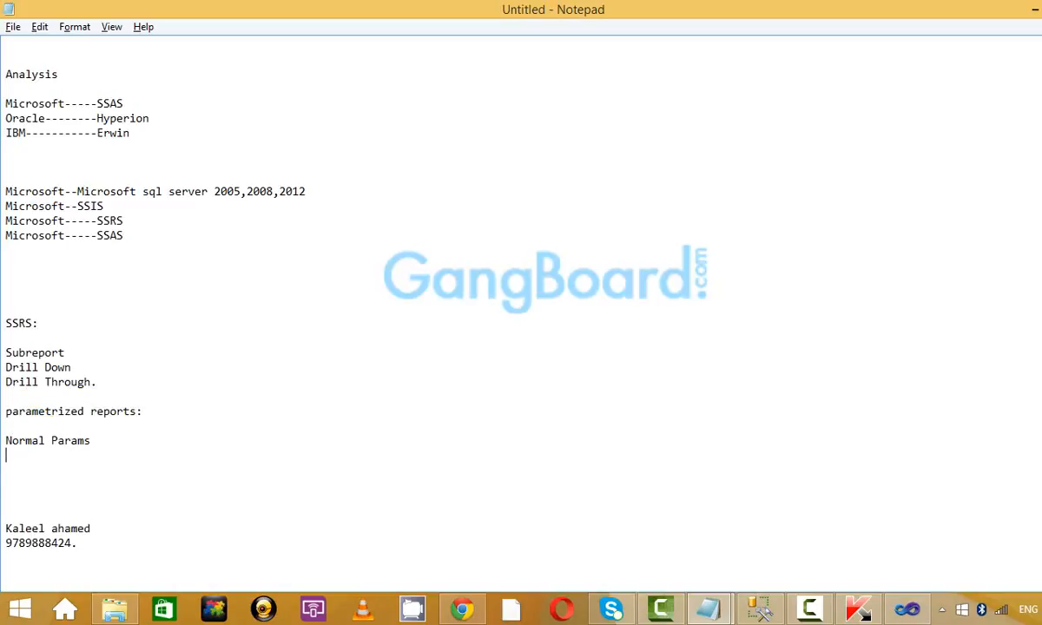
{"action": "left_click", "coordinate": [7, 440]}
{"action": "type", "text": ">>"}
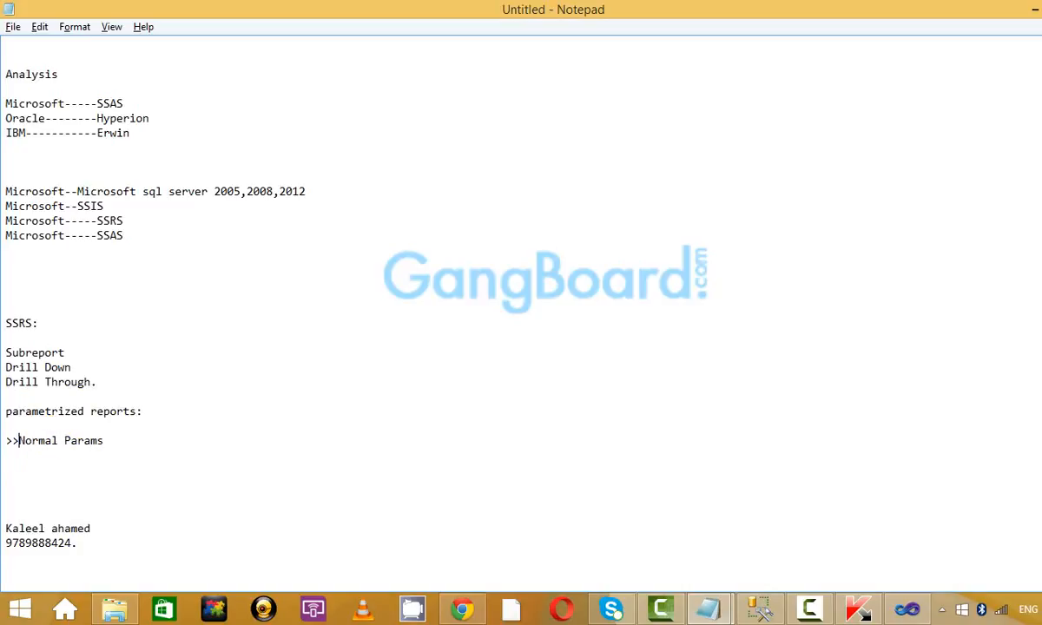
Add the lines ">>Casading params" and ">>Multivalued Params" to the list, followed by a new line starting with ">>".
{"action": "key", "text": "Down"}
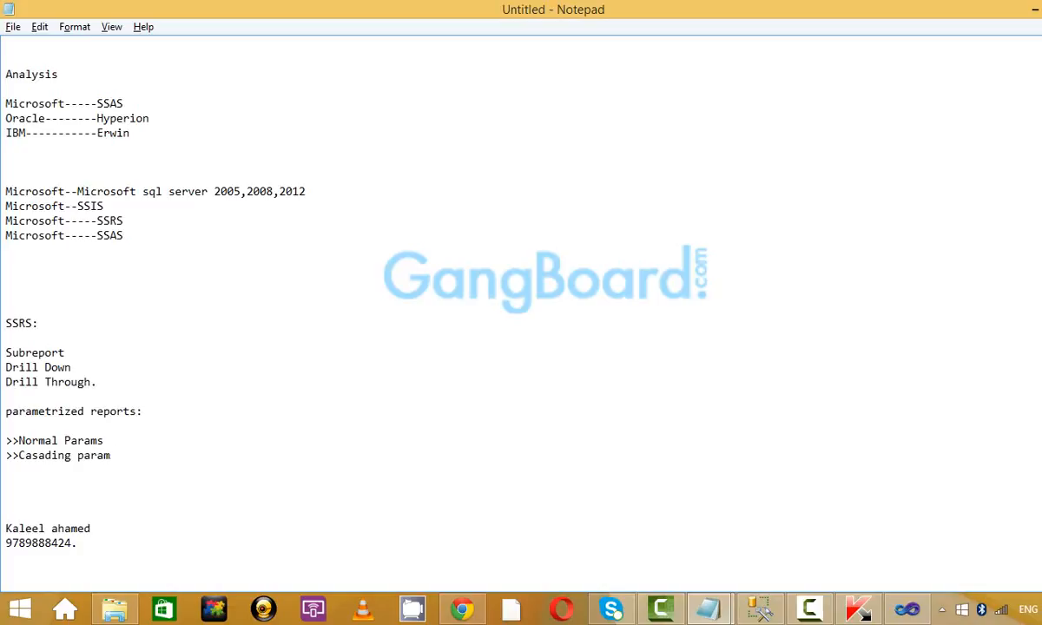
{"action": "type", "text": "s"}
{"action": "key", "text": "Return"}
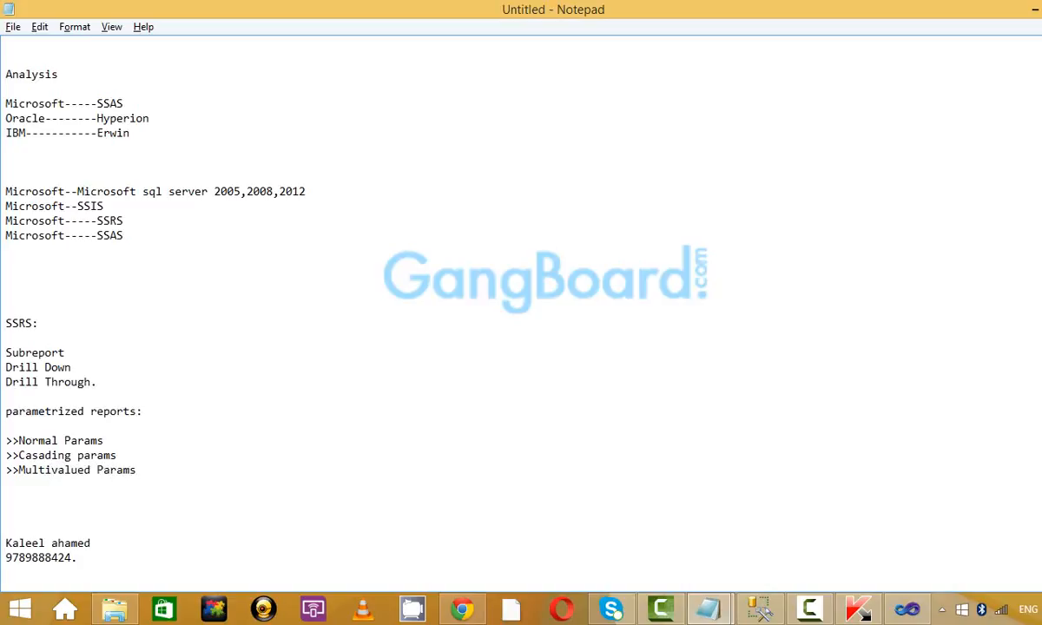
{"action": "key", "text": "Return"}
Switch to msg_box.txt and examine its dataset queries, special discount expression, stored procedures and notes on parameter types.
{"action": "key", "text": "alt+Tab"}
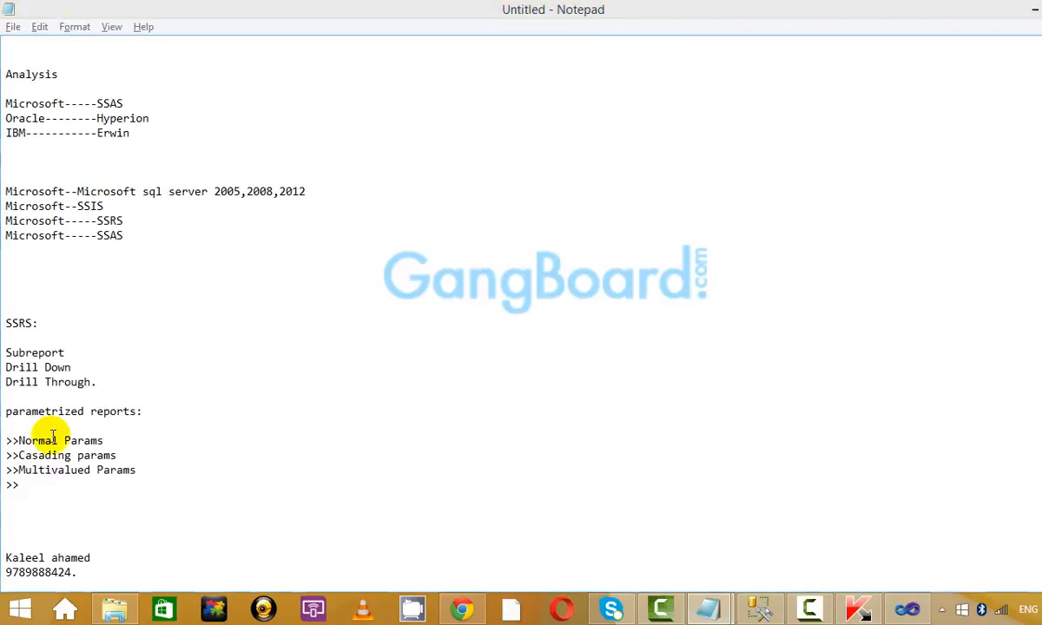
{"action": "key", "text": "alt+Tab"}
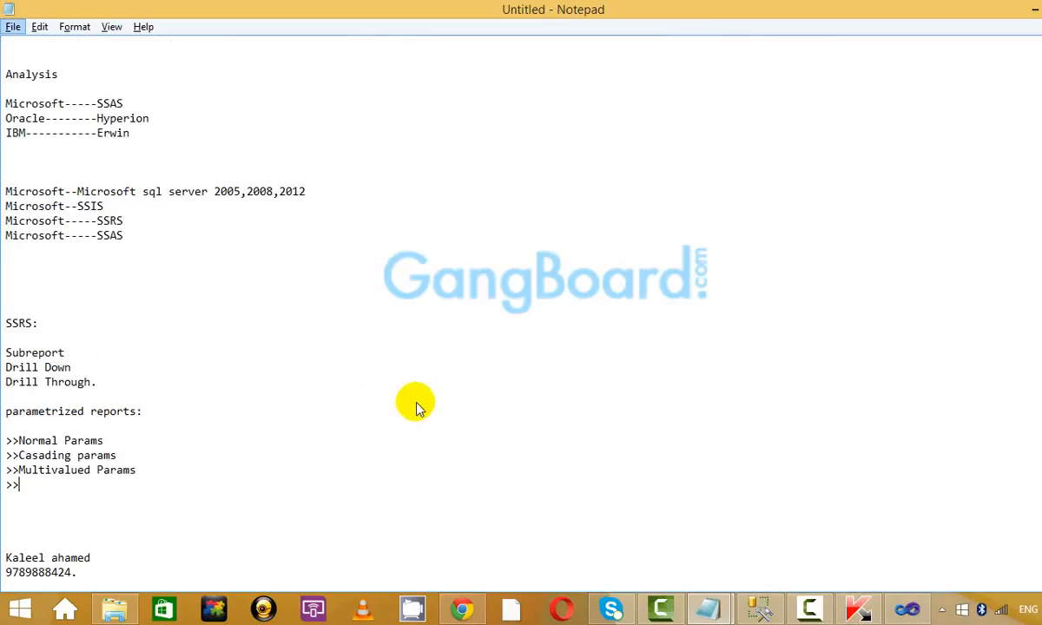
{"action": "key", "text": "alt+Tab"}
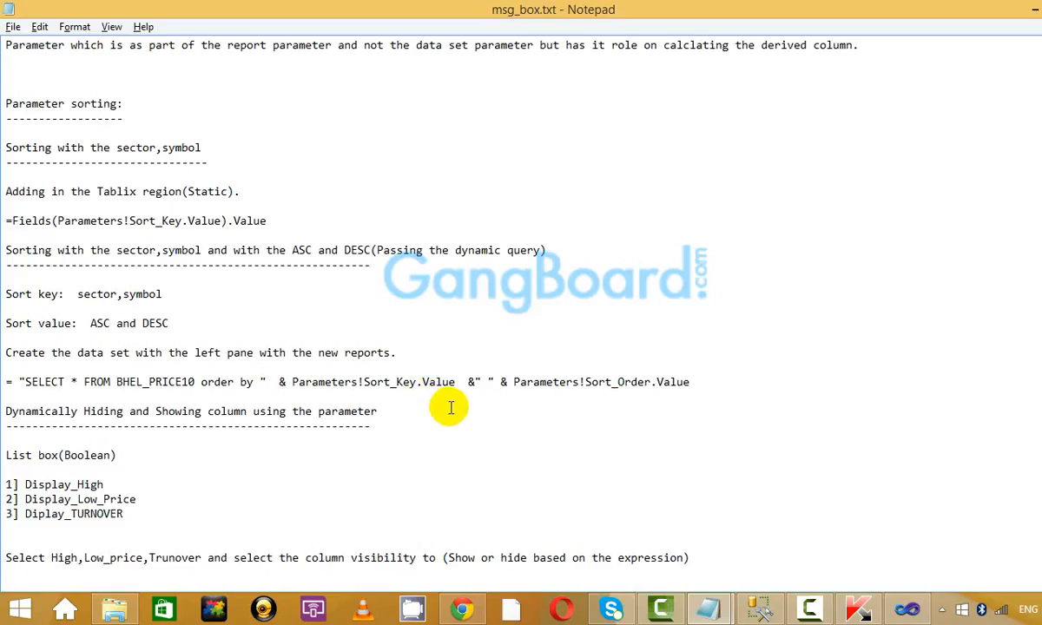
{"action": "scroll", "coordinate": [449, 407], "scroll_direction": "up", "scroll_amount": 7}
{"action": "scroll", "coordinate": [450, 407], "scroll_direction": "up", "scroll_amount": 6}
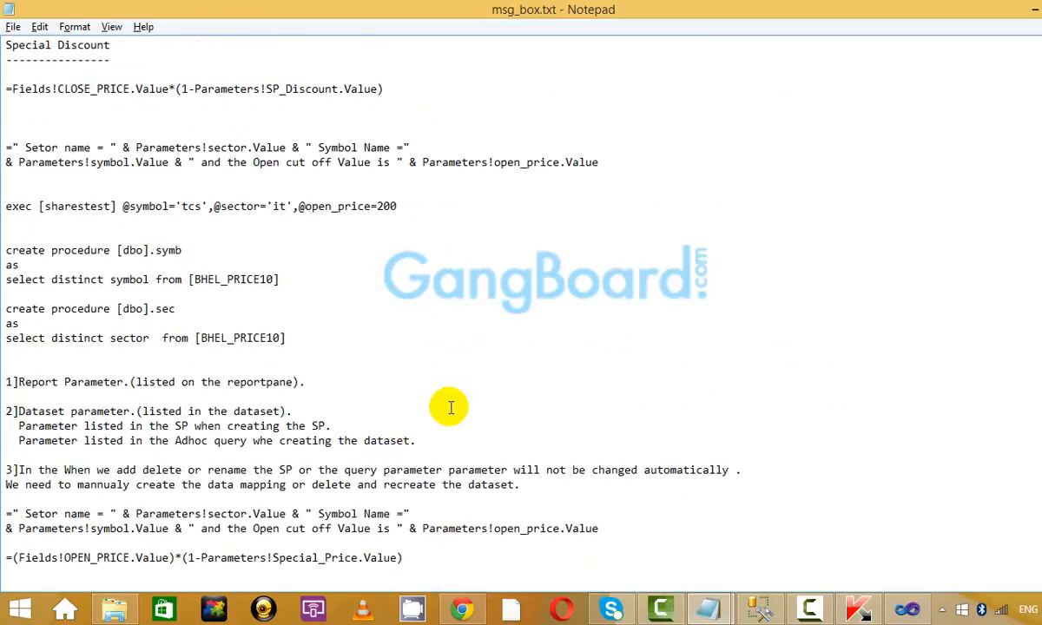
{"action": "scroll", "coordinate": [450, 408], "scroll_direction": "up", "scroll_amount": 5}
{"action": "scroll", "coordinate": [421, 372], "scroll_direction": "up", "scroll_amount": 5}
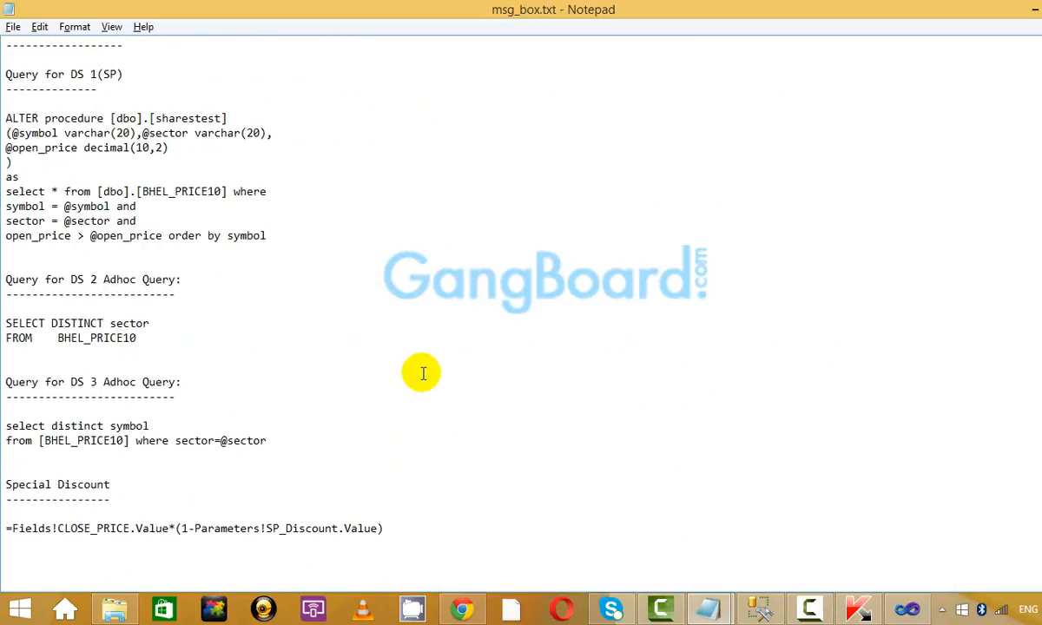
{"action": "scroll", "coordinate": [421, 372], "scroll_direction": "up", "scroll_amount": 6}
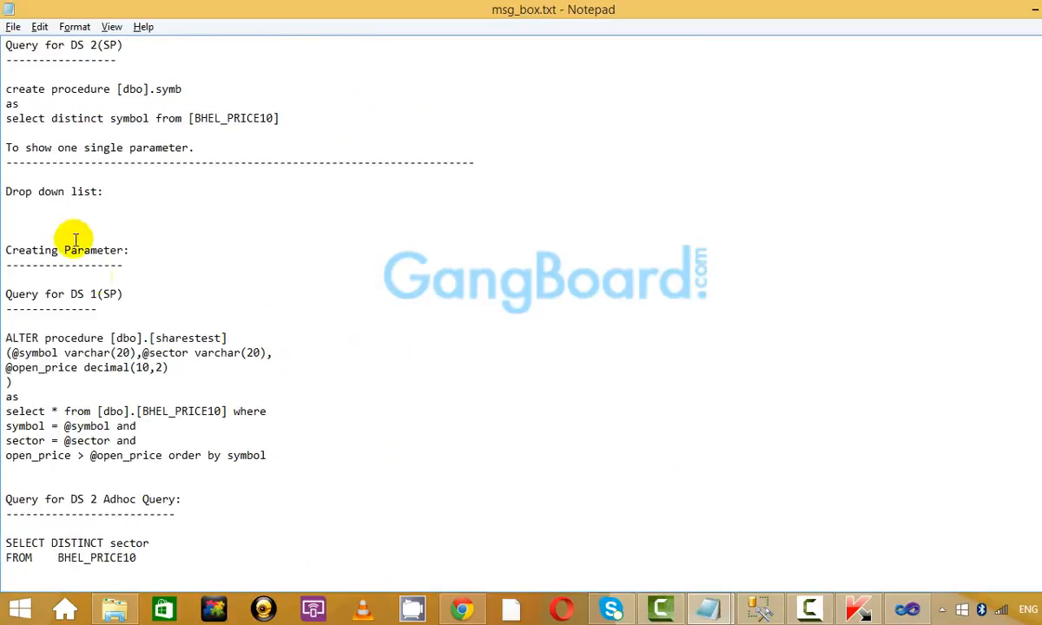
{"action": "scroll", "coordinate": [162, 363], "scroll_direction": "down", "scroll_amount": 4}
{"action": "scroll", "coordinate": [163, 363], "scroll_direction": "down", "scroll_amount": 12}
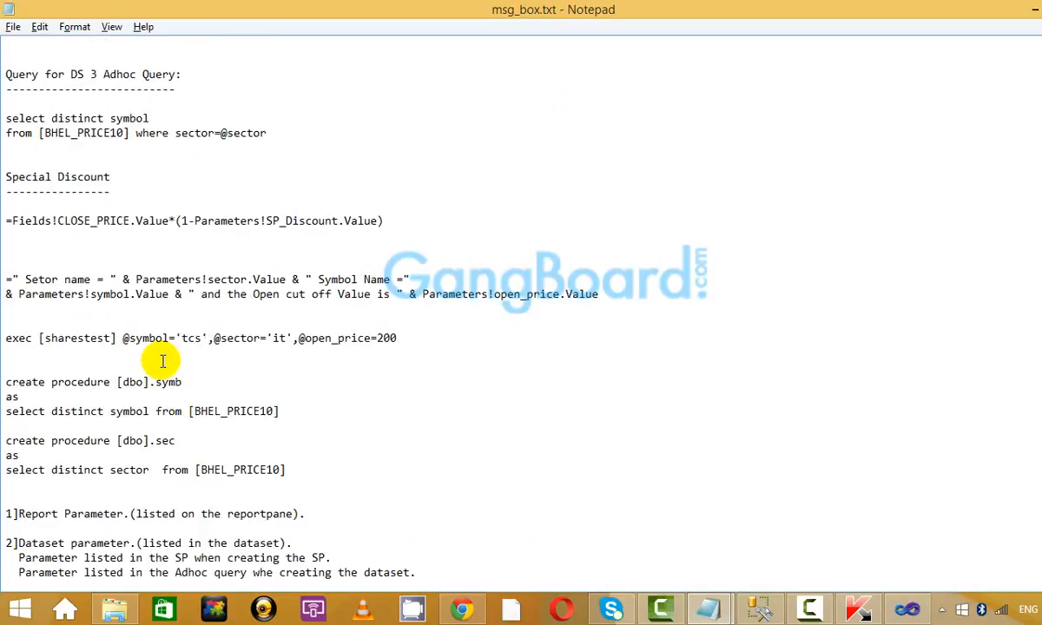
{"action": "scroll", "coordinate": [163, 362], "scroll_direction": "down", "scroll_amount": 1}
{"action": "scroll", "coordinate": [163, 362], "scroll_direction": "up", "scroll_amount": 4}
{"action": "scroll", "coordinate": [162, 362], "scroll_direction": "up", "scroll_amount": 2}
{"action": "scroll", "coordinate": [162, 362], "scroll_direction": "down", "scroll_amount": 9}
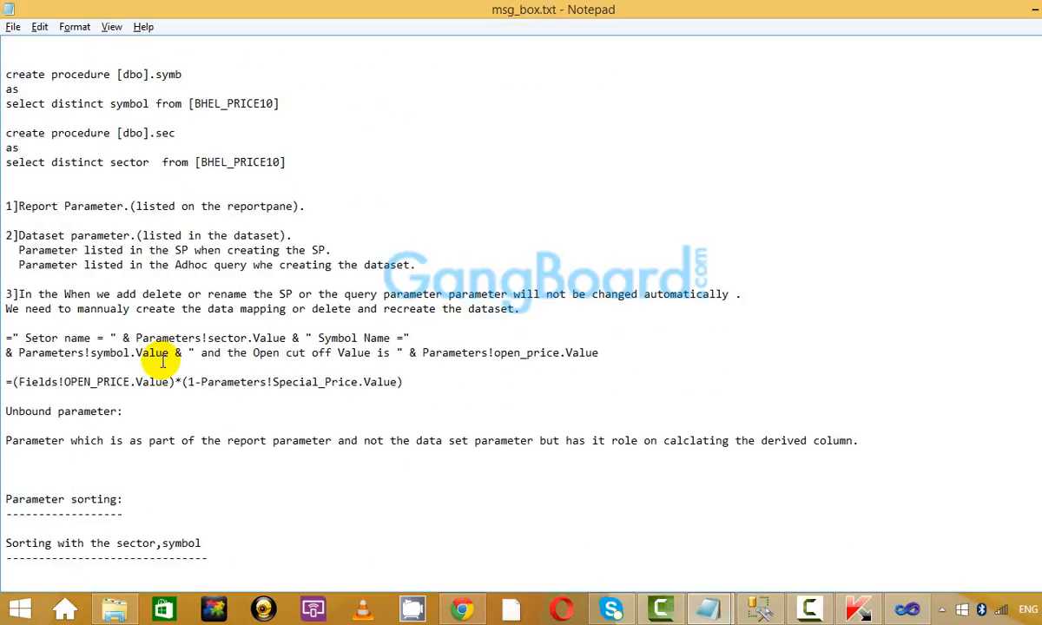
Copy the "Unbound parameter:" heading from msg_box.txt into the untitled notes' last ">>" entry, remove its colon and start a new line.
{"action": "left_click_drag", "start_coordinate": [144, 410], "coordinate": [6, 412]}
{"action": "key", "text": "ctrl+c"}
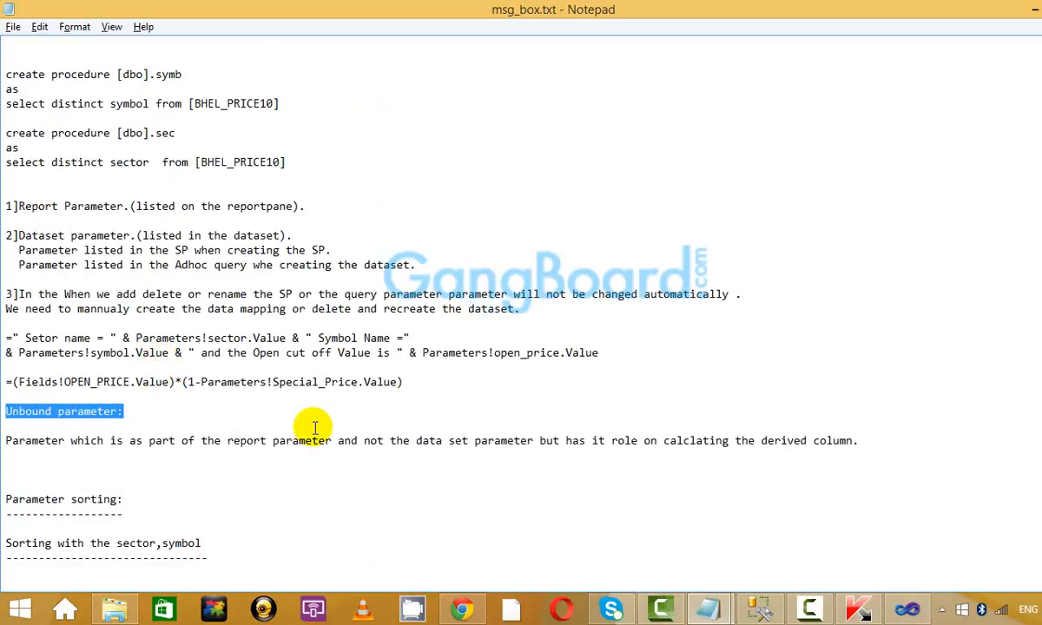
{"action": "key", "text": "alt+Tab"}
{"action": "key", "text": "ctrl+v"}
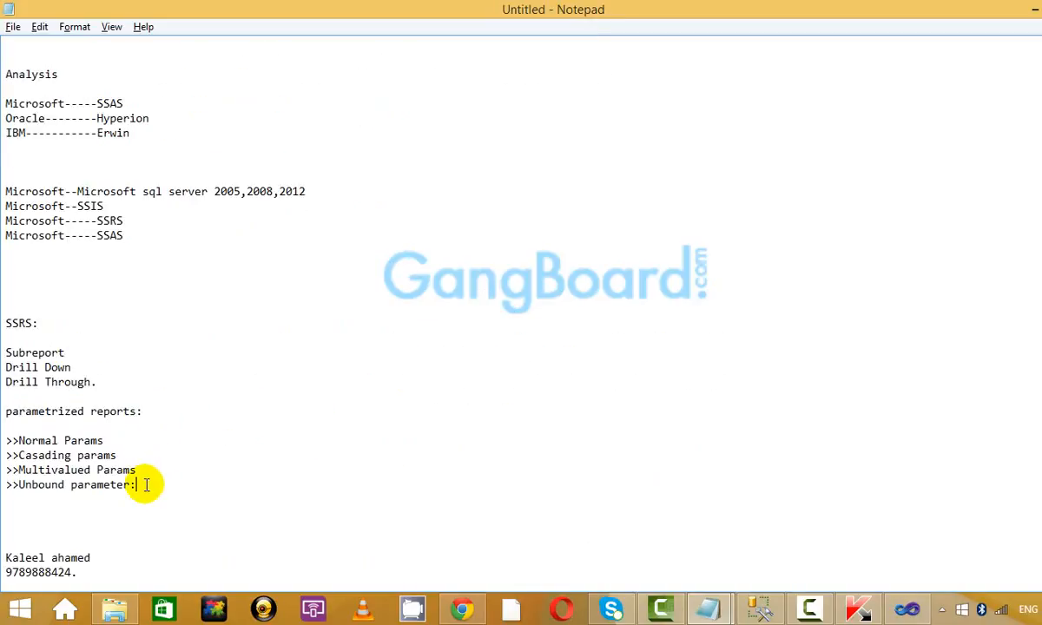
{"action": "key", "text": "Return"}
Check the parameter sorting and column visibility notes in msg_box.txt, and add ">>Cascading Params" to the list in the untitled notes.
{"action": "key", "text": "alt+Tab"}
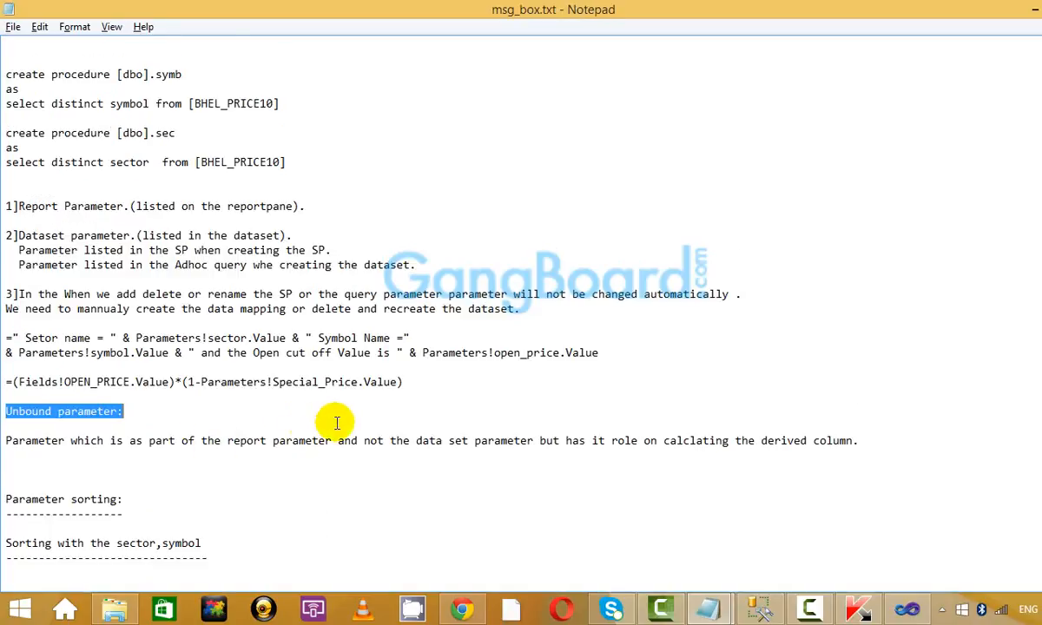
{"action": "scroll", "coordinate": [337, 423], "scroll_direction": "down", "scroll_amount": 6}
{"action": "scroll", "coordinate": [338, 423], "scroll_direction": "down", "scroll_amount": 5}
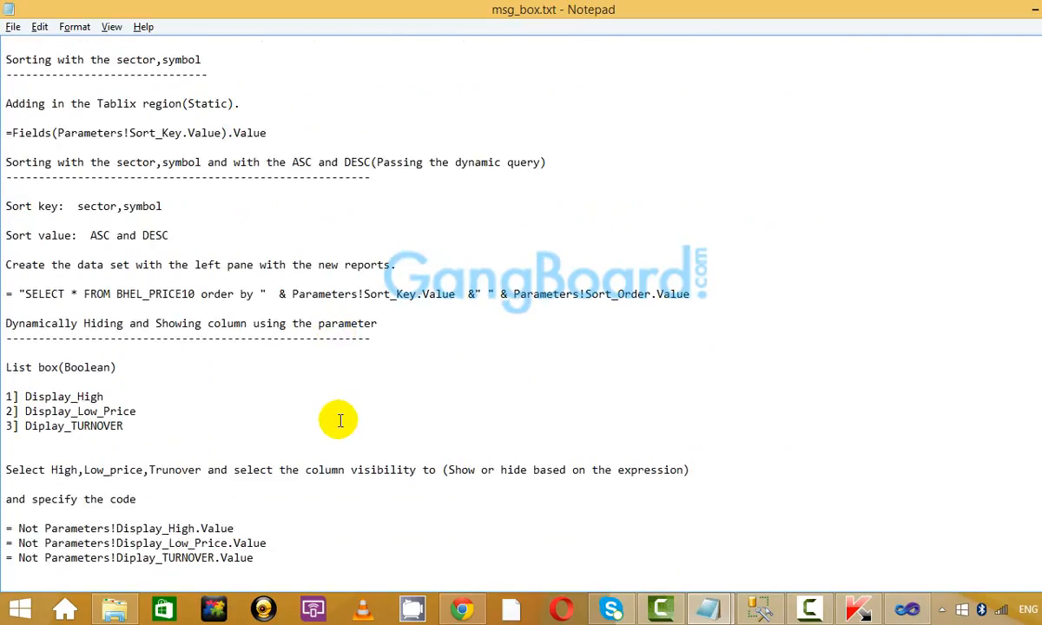
{"action": "key", "text": "alt+Tab"}
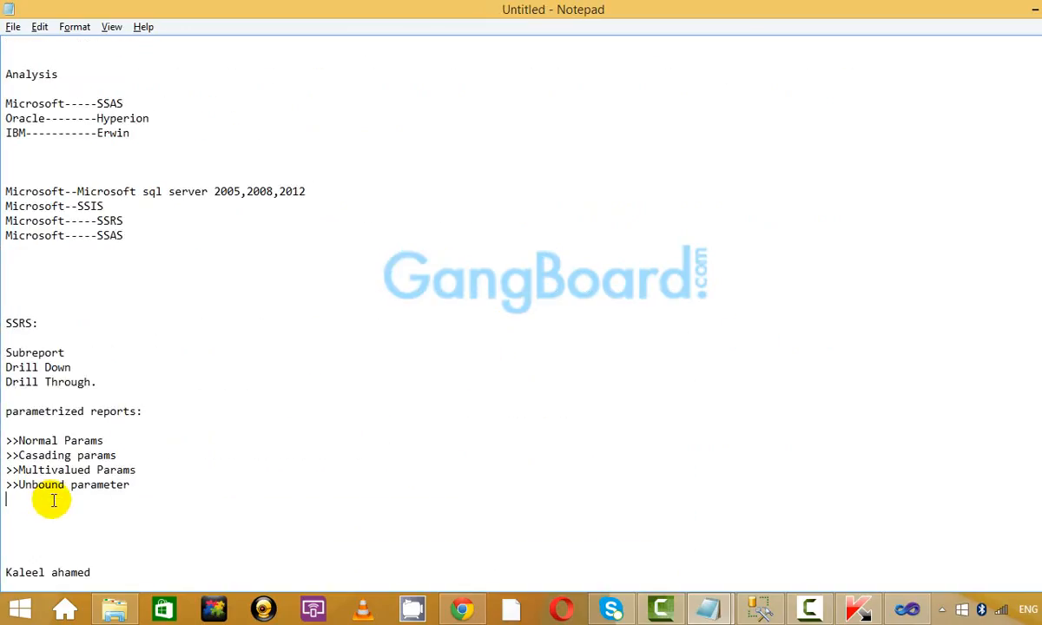
{"action": "type", "text": ">>Cascading Params"}
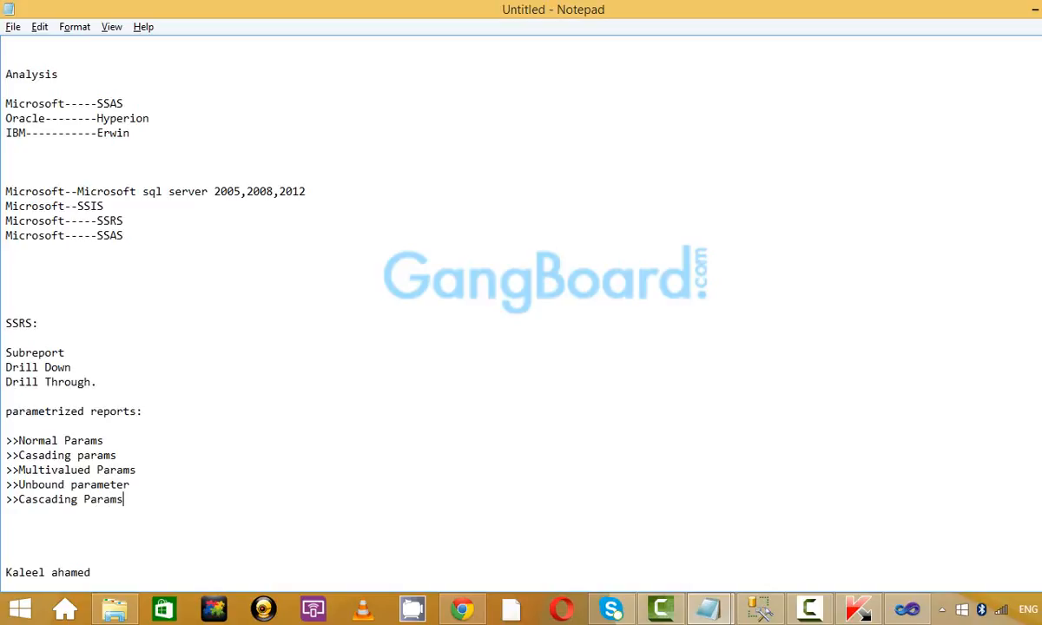
Switch to msg_box.txt and review its stored procedure and ad hoc queries, grouping and drill-down notes, and parameter type descriptions.
{"action": "key", "text": "alt+Tab"}
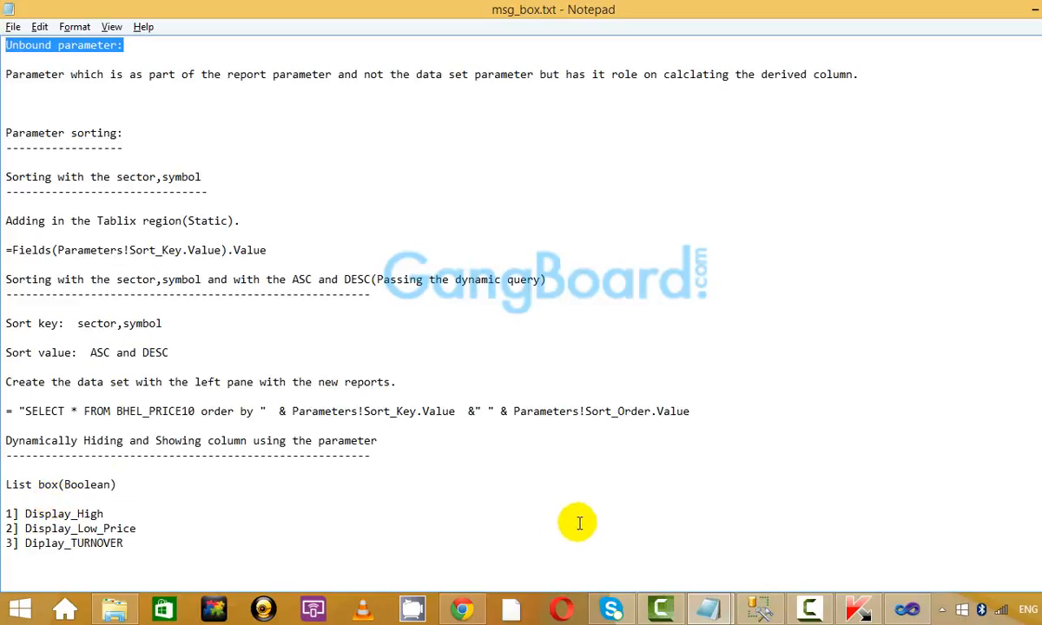
{"action": "scroll", "coordinate": [611, 384], "scroll_direction": "up", "scroll_amount": 9}
{"action": "scroll", "coordinate": [618, 387], "scroll_direction": "up", "scroll_amount": 9}
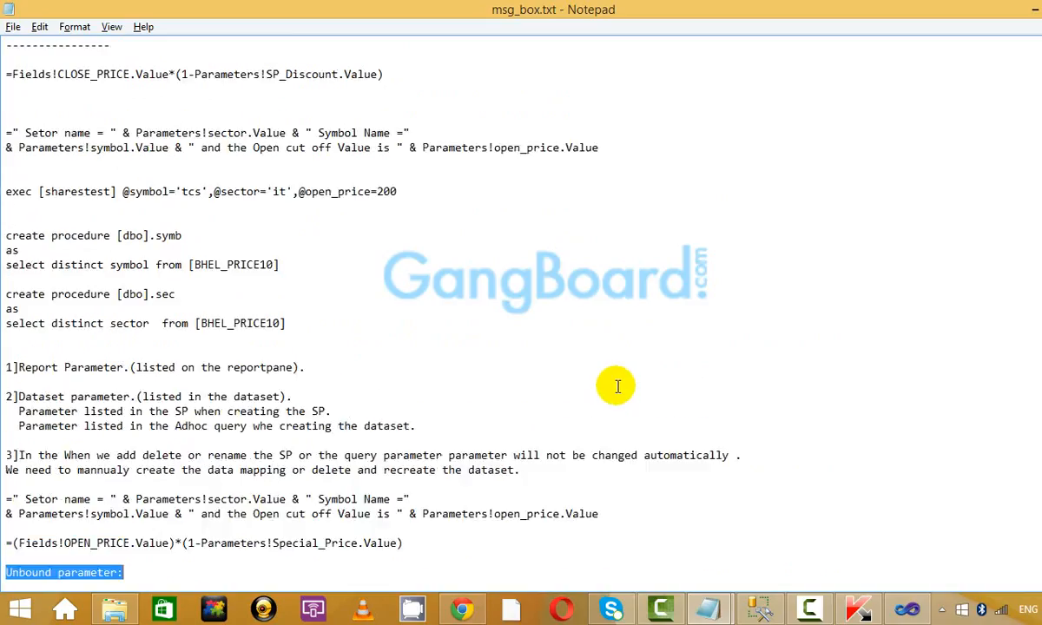
{"action": "scroll", "coordinate": [617, 386], "scroll_direction": "up", "scroll_amount": 8}
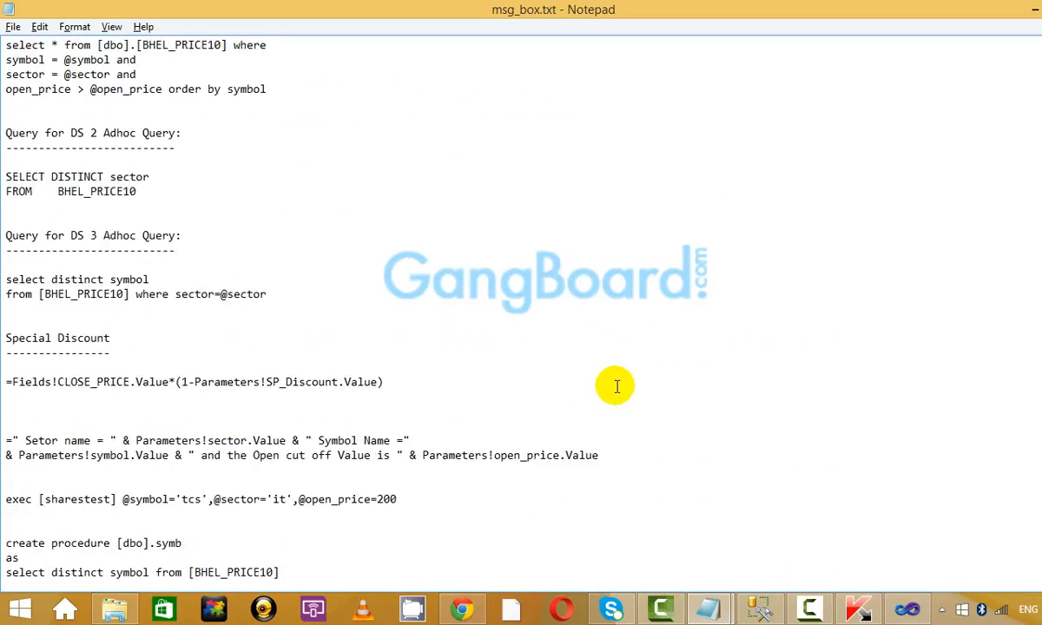
{"action": "scroll", "coordinate": [616, 387], "scroll_direction": "up", "scroll_amount": 4}
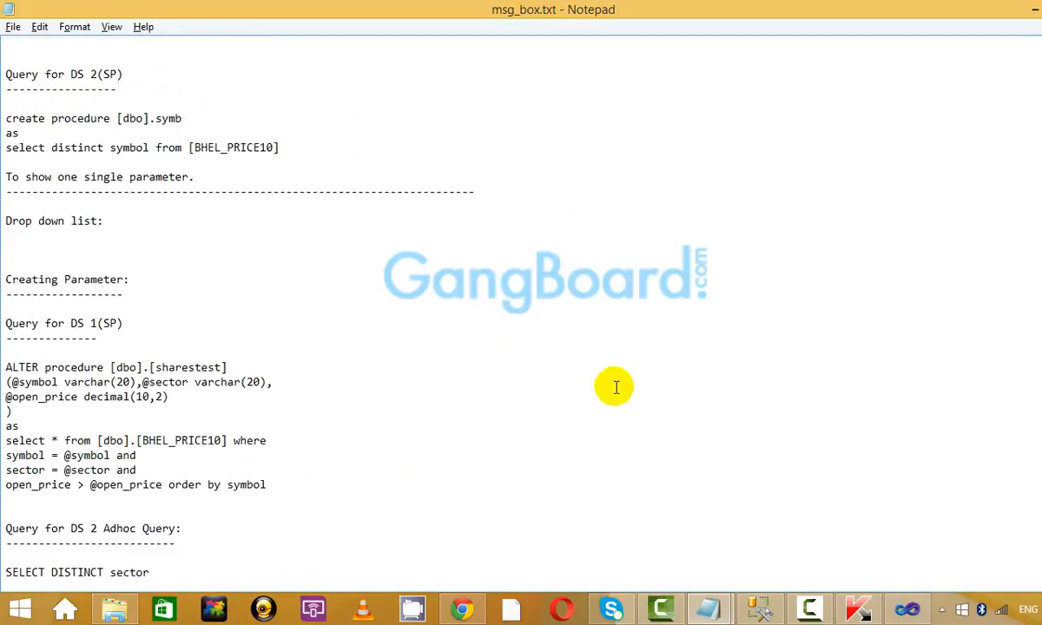
{"action": "scroll", "coordinate": [614, 387], "scroll_direction": "down", "scroll_amount": 4}
{"action": "scroll", "coordinate": [613, 387], "scroll_direction": "up", "scroll_amount": 11}
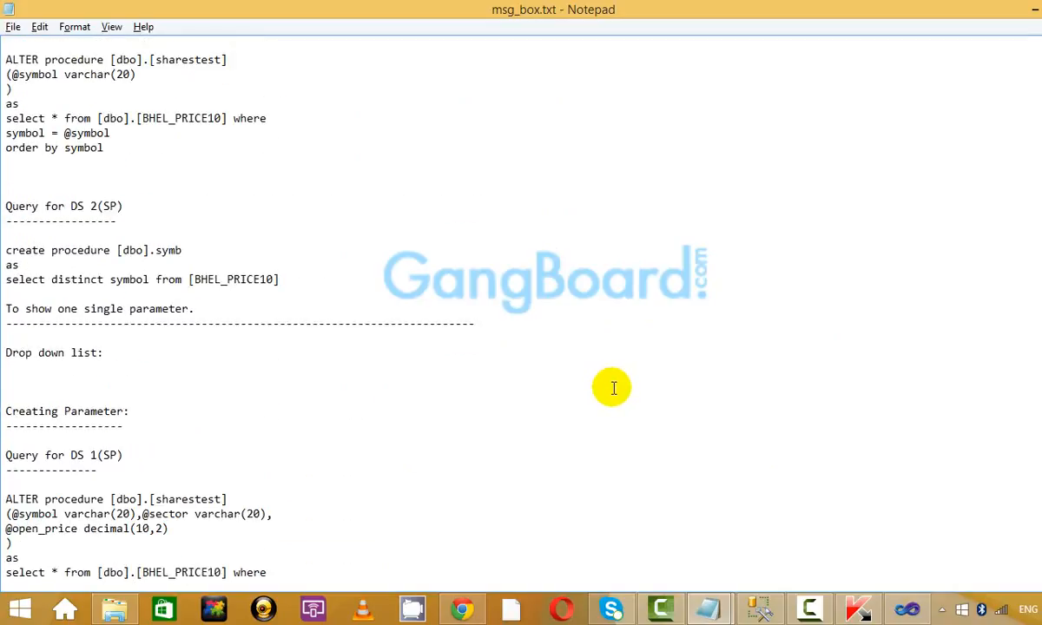
{"action": "scroll", "coordinate": [613, 388], "scroll_direction": "up", "scroll_amount": 1}
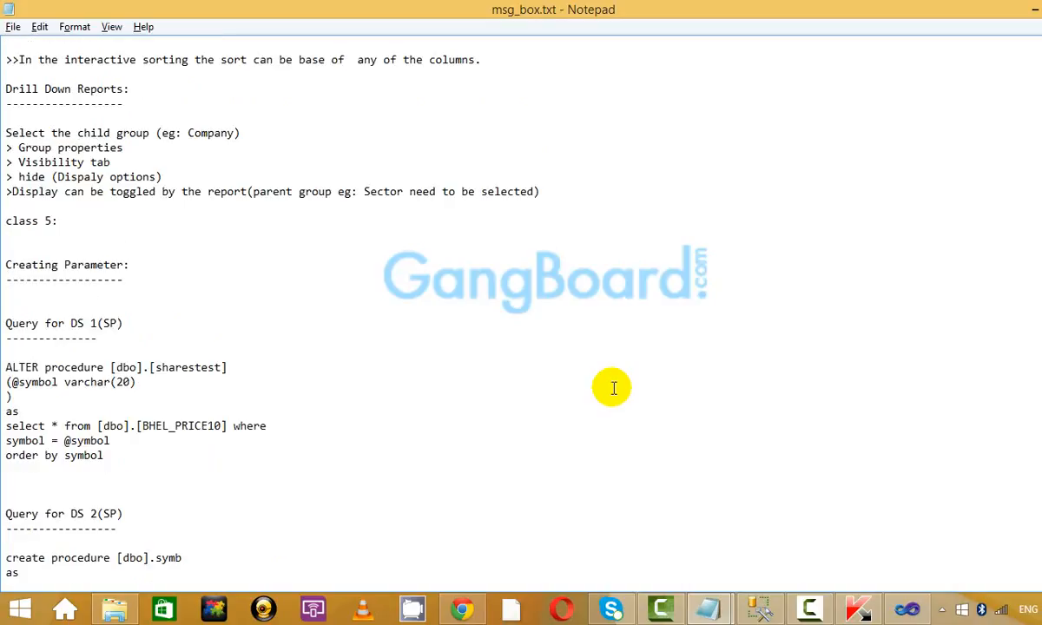
{"action": "scroll", "coordinate": [613, 389], "scroll_direction": "up", "scroll_amount": 9}
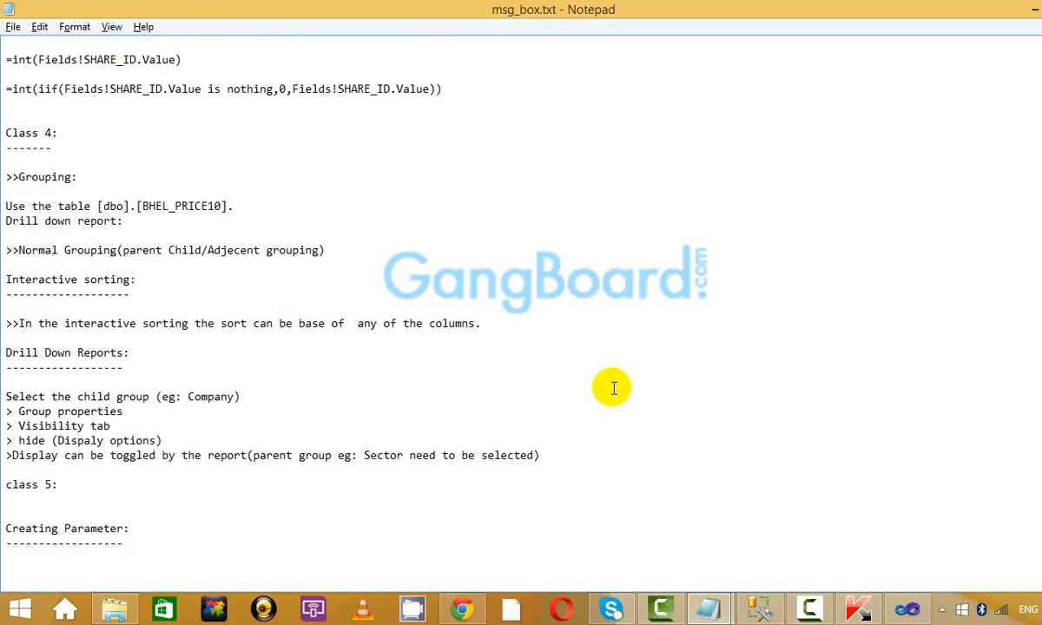
{"action": "scroll", "coordinate": [613, 387], "scroll_direction": "down", "scroll_amount": 3}
{"action": "scroll", "coordinate": [613, 388], "scroll_direction": "down", "scroll_amount": 9}
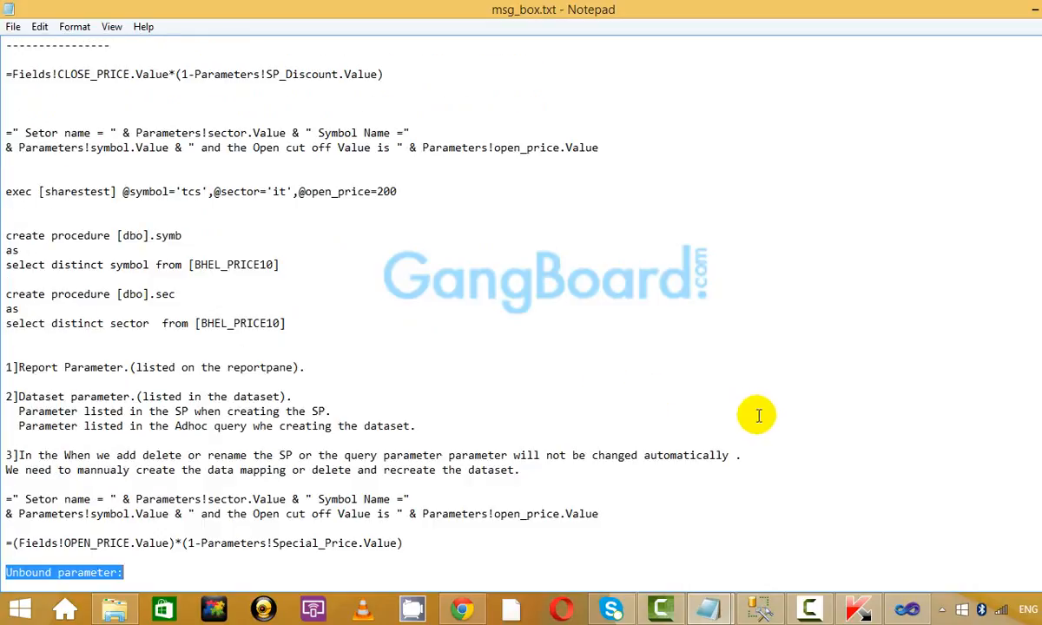
{"action": "left_click", "coordinate": [625, 323]}
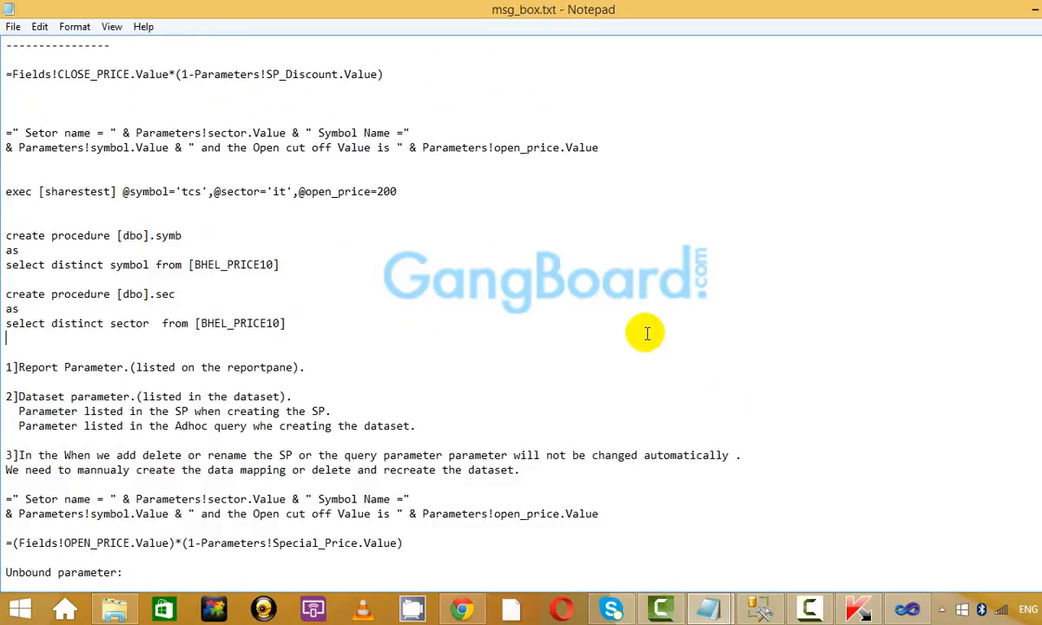
Minimize msg_box.txt, switch to the SSRS_Params project in Visual Studio and show Report1.rdl in Design view.
{"action": "left_click", "coordinate": [1035, 12]}
{"action": "left_click", "coordinate": [906, 608]}
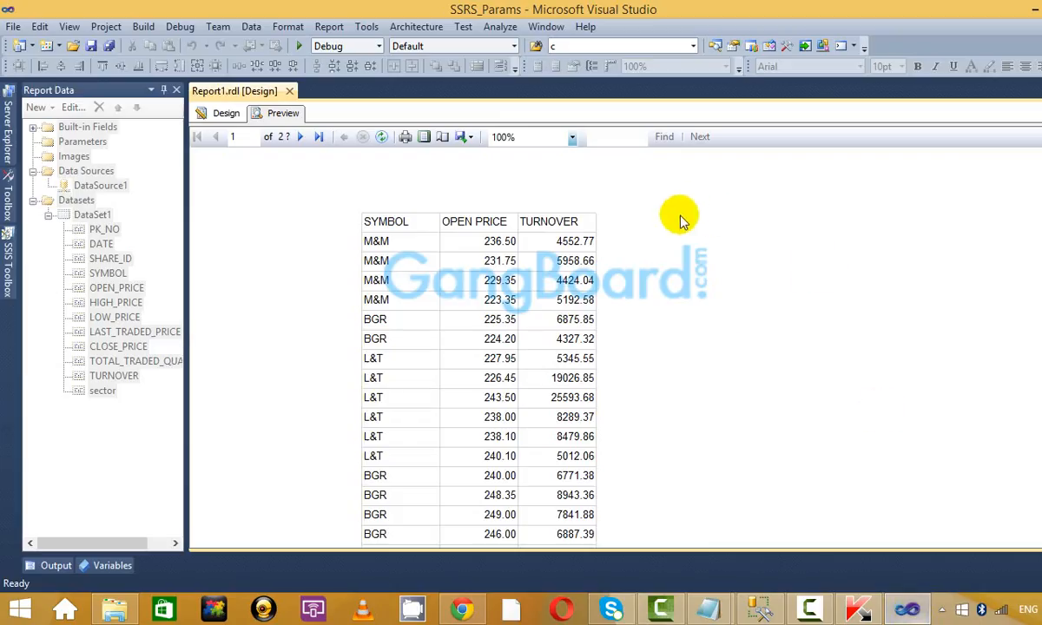
{"action": "left_click", "coordinate": [223, 116]}
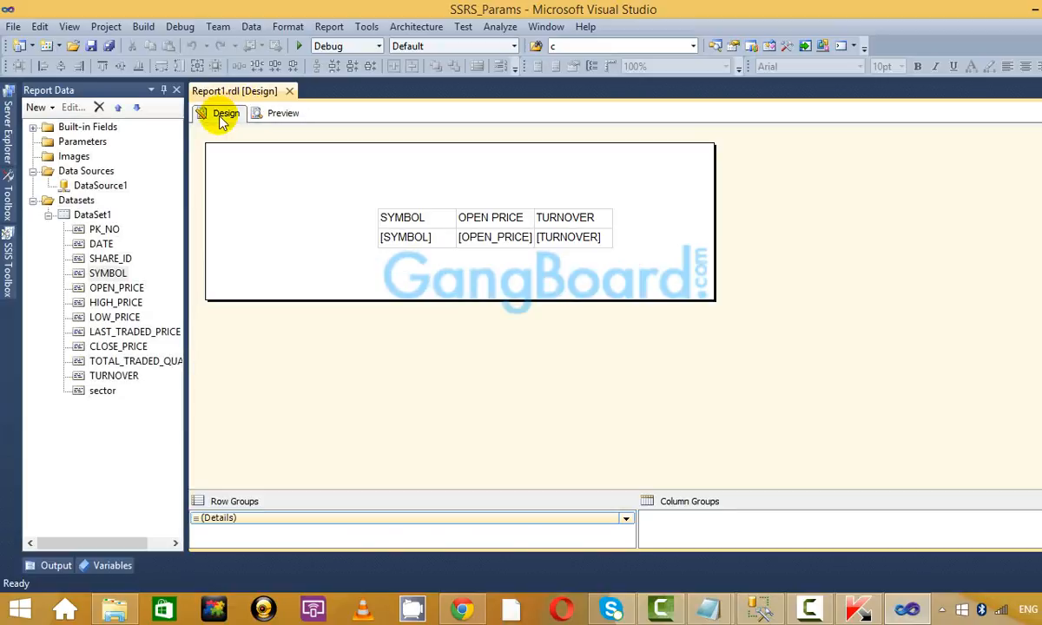
Enlarge the report body in both width and height to leave more room around the table.
{"action": "left_click", "coordinate": [647, 265]}
{"action": "left_click_drag", "start_coordinate": [715, 214], "coordinate": [935, 237]}
{"action": "left_click_drag", "start_coordinate": [856, 300], "coordinate": [859, 400]}
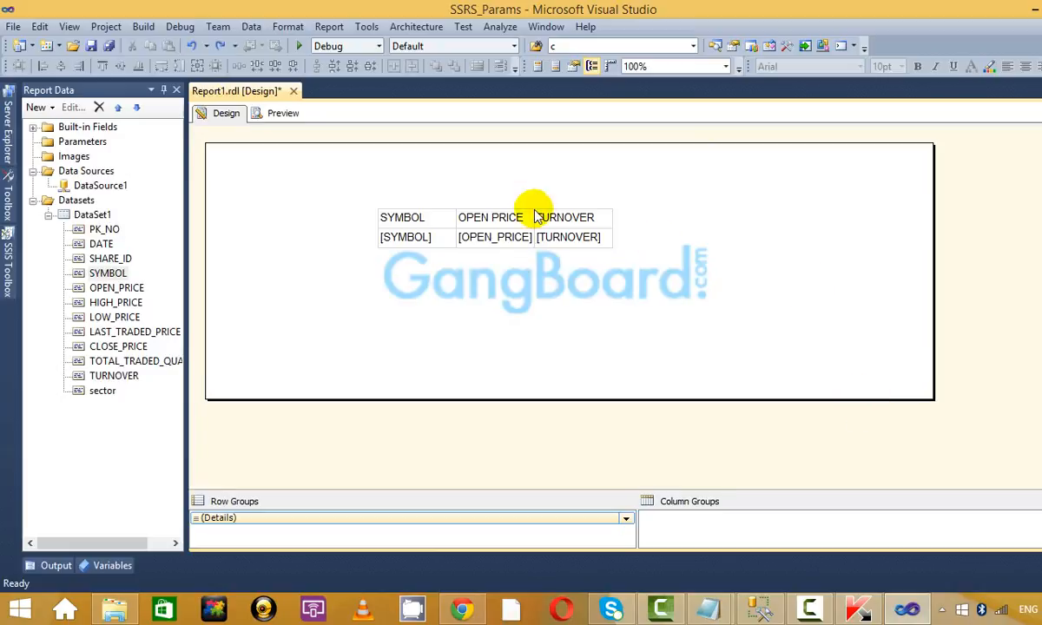
Preview the report and look through the SYMBOL, OPEN PRICE and TURNOVER rows.
{"action": "left_click", "coordinate": [292, 115]}
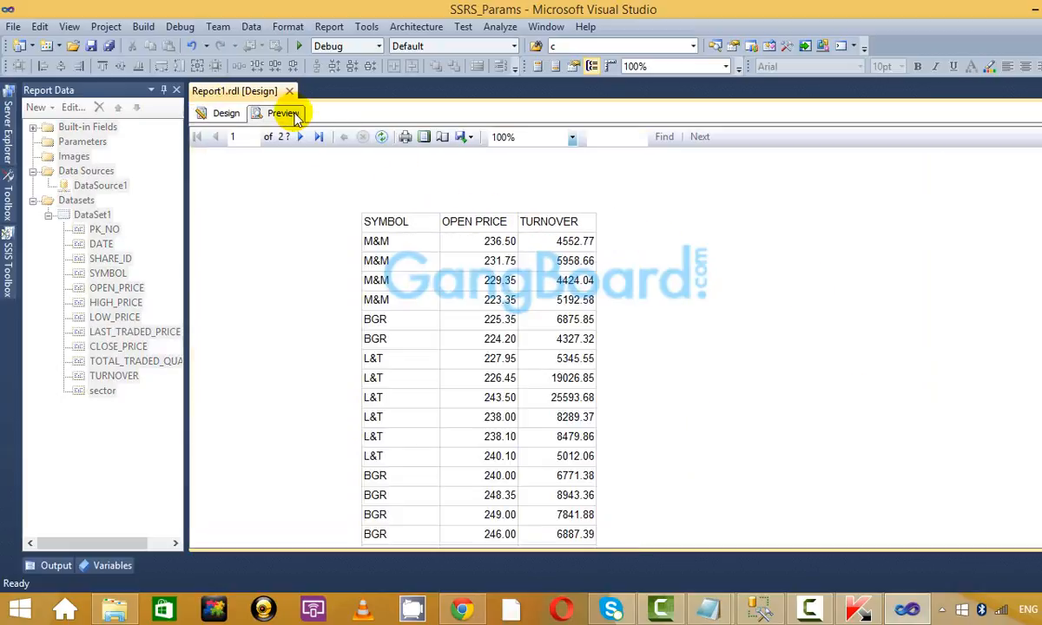
{"action": "scroll", "coordinate": [841, 386], "scroll_direction": "down", "scroll_amount": 3}
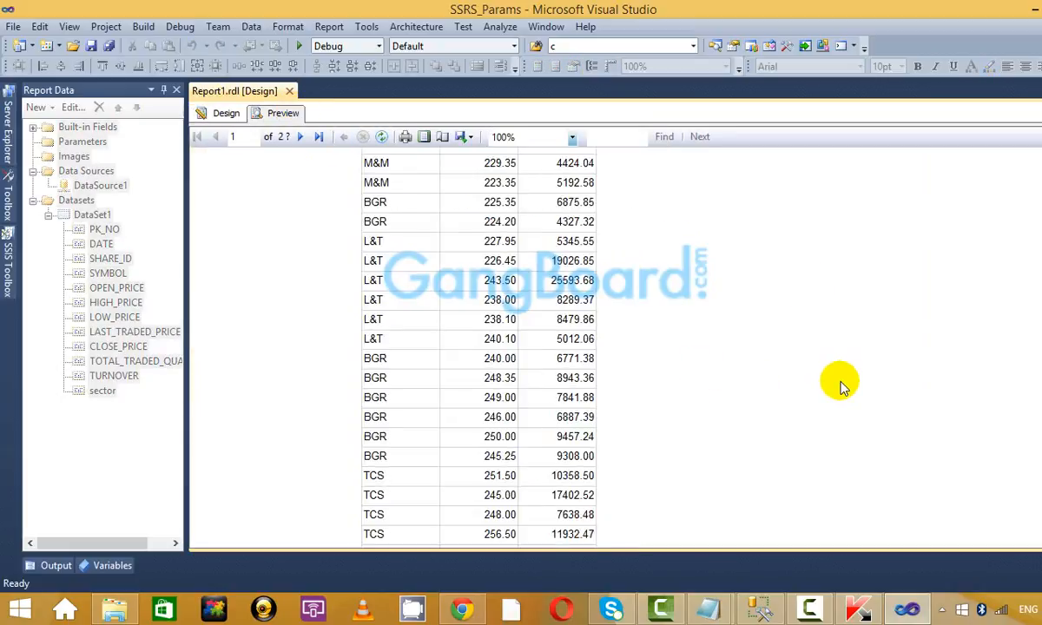
{"action": "scroll", "coordinate": [840, 386], "scroll_direction": "up", "scroll_amount": 3}
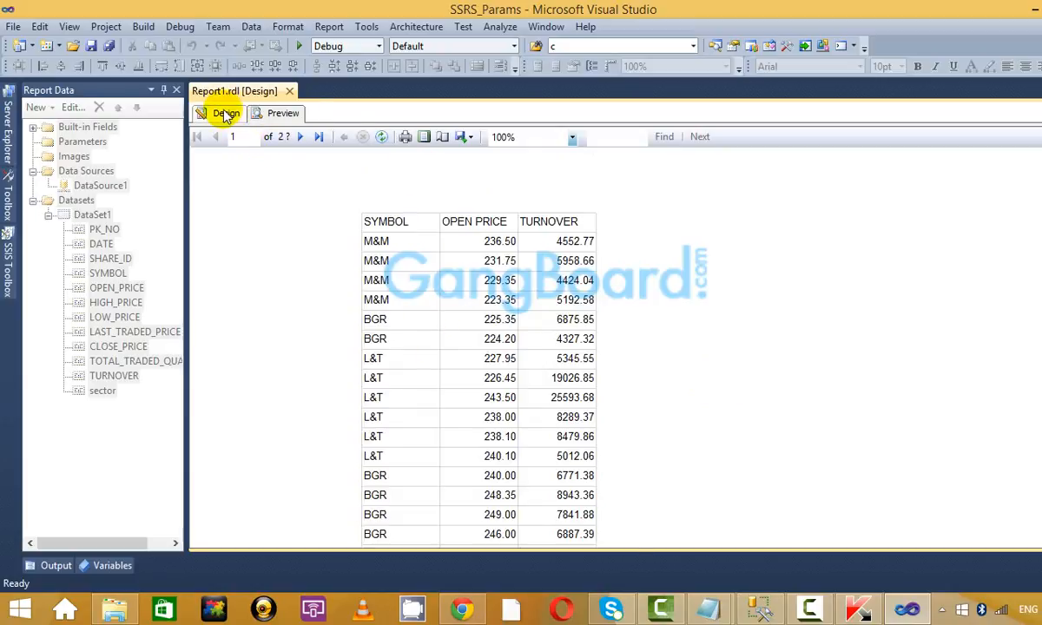
Return to the report design and insert the sector field as the table's first column, before SYMBOL.
{"action": "left_click", "coordinate": [225, 115]}
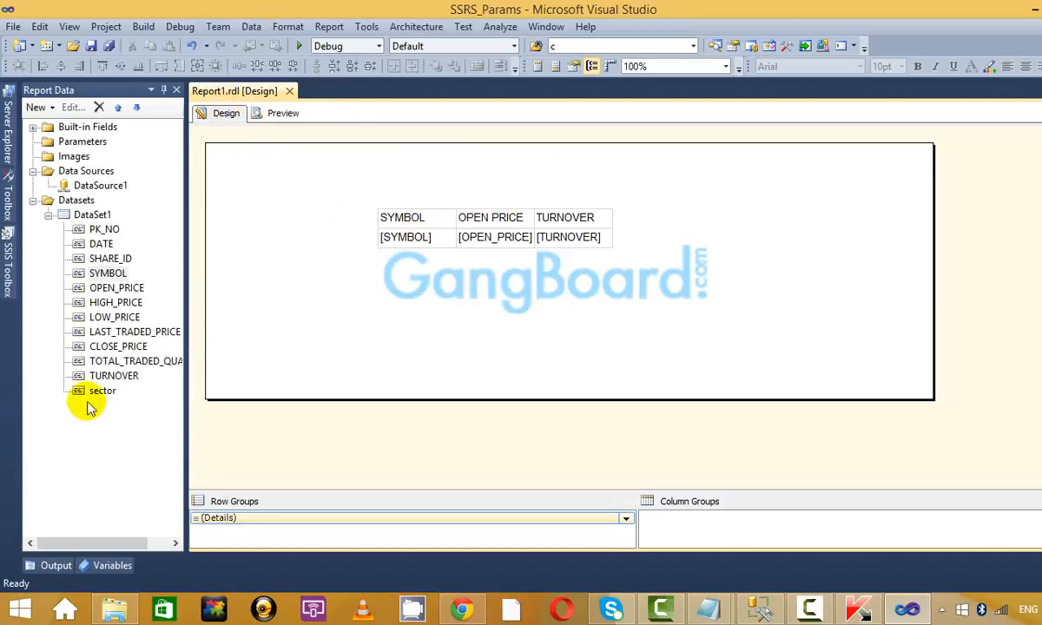
{"action": "left_click_drag", "start_coordinate": [87, 402], "coordinate": [355, 214]}
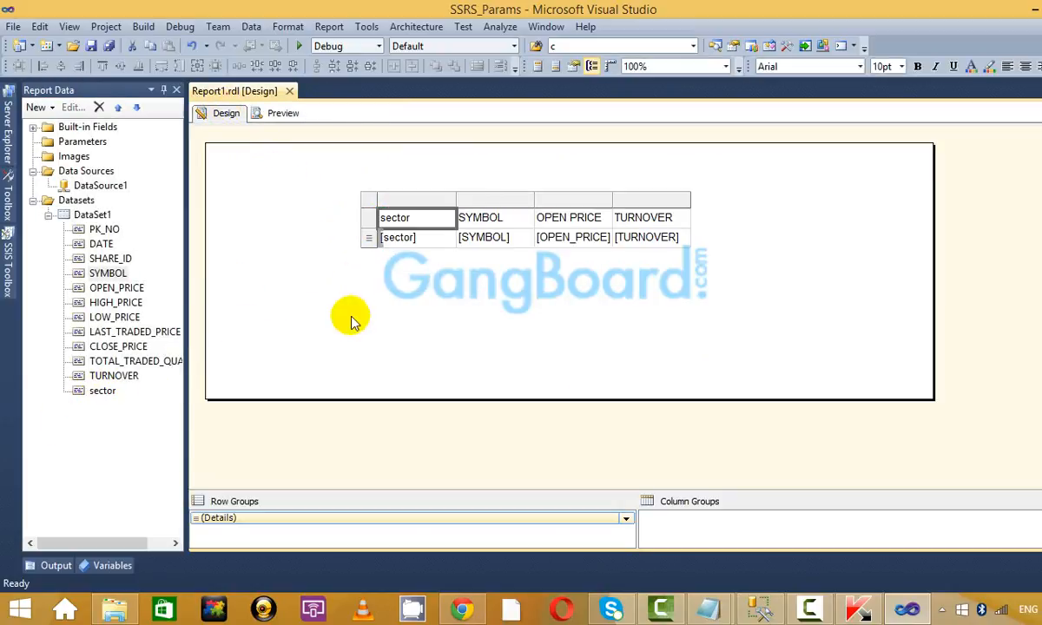
{"action": "left_click", "coordinate": [118, 362]}
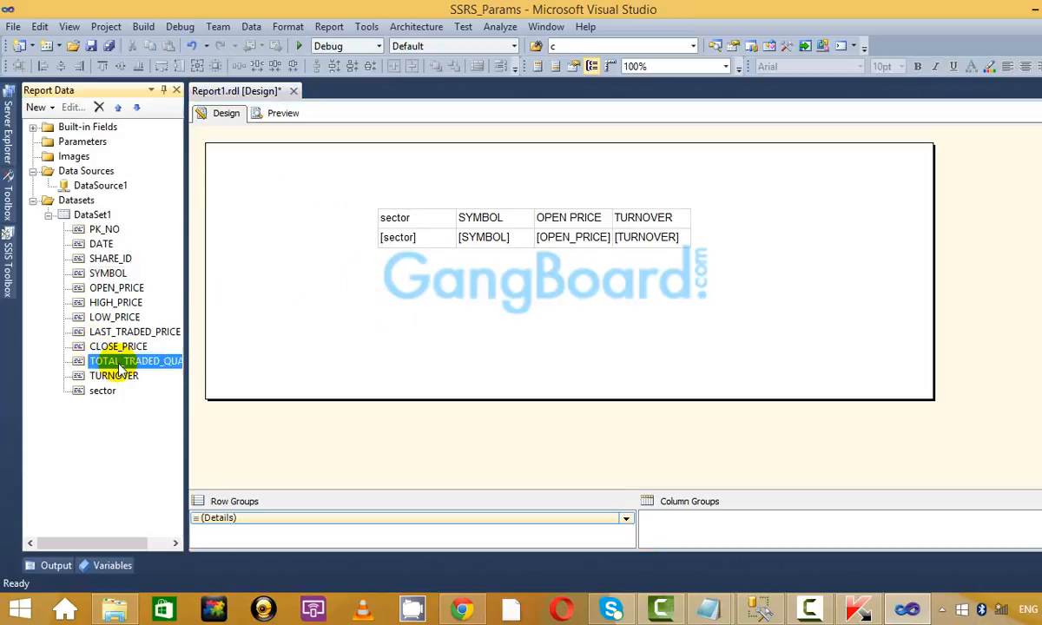
{"action": "left_click_drag", "start_coordinate": [119, 369], "coordinate": [304, 338]}
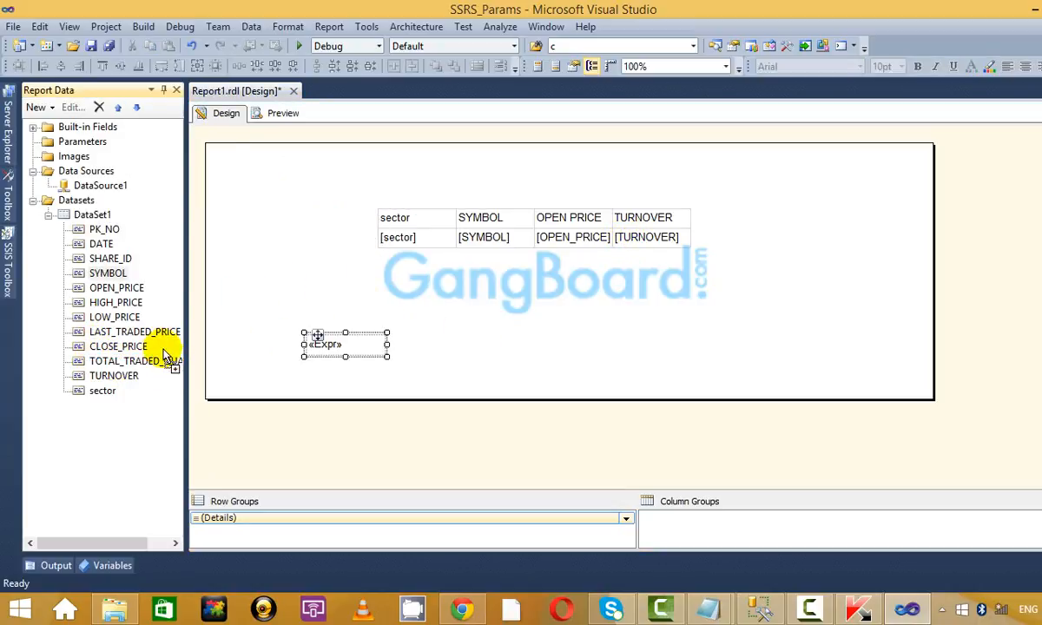
{"action": "key", "text": "Delete"}
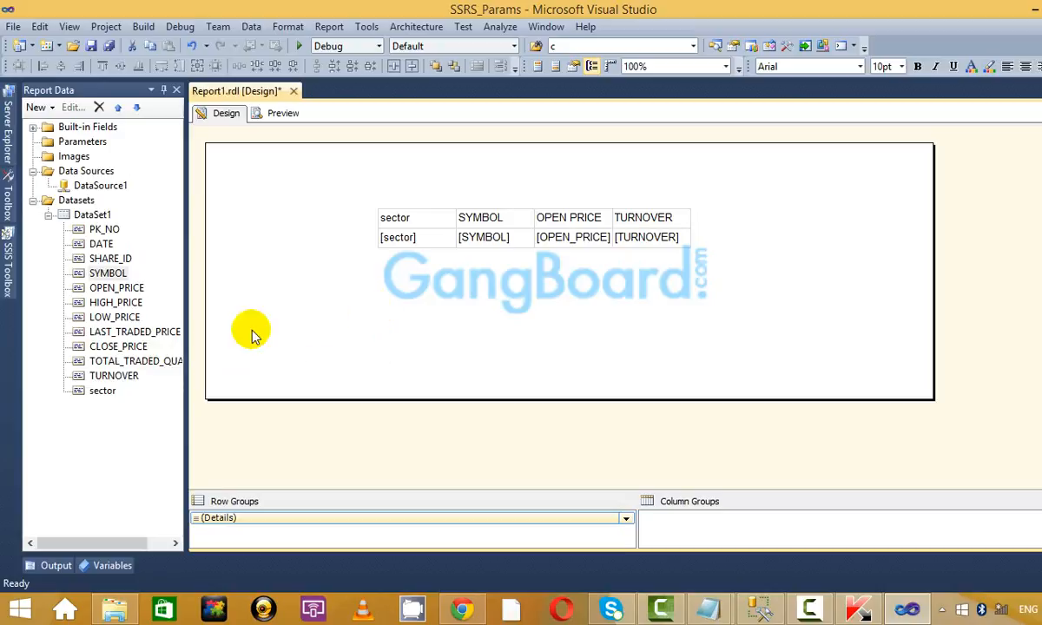
Add the total traded quantity field as the last table column after TURNOVER, preview the report and return to the design.
{"action": "left_click_drag", "start_coordinate": [139, 363], "coordinate": [682, 230]}
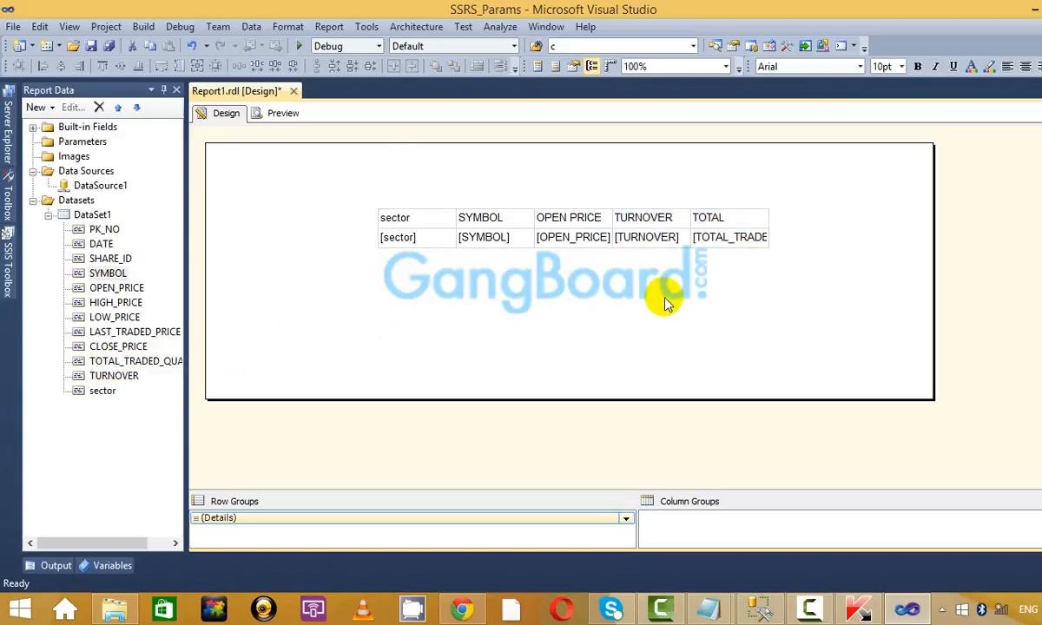
{"action": "left_click", "coordinate": [284, 115]}
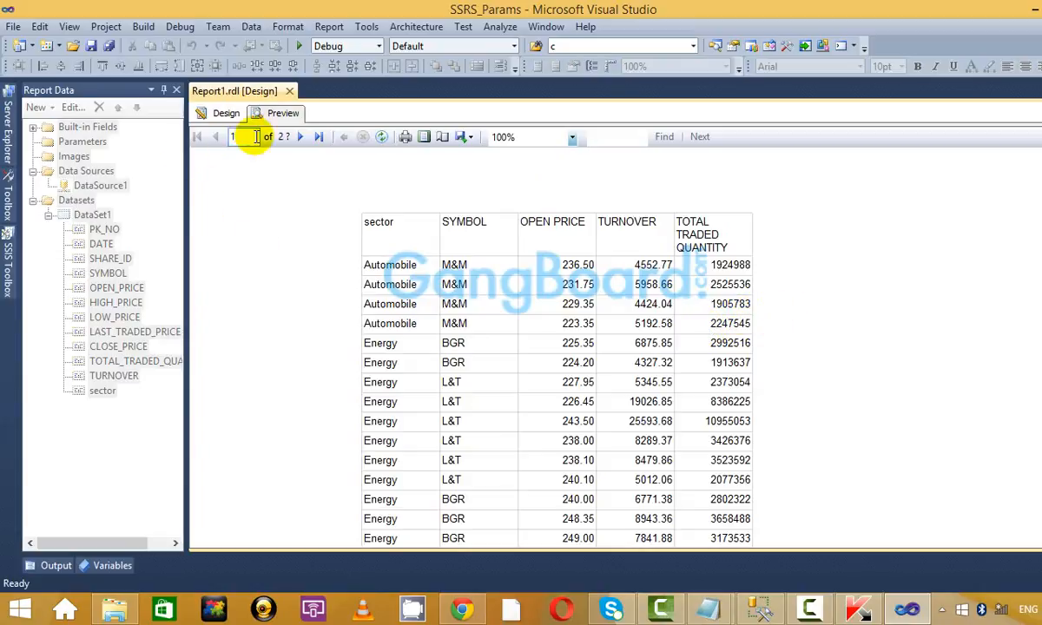
{"action": "left_click", "coordinate": [228, 116]}
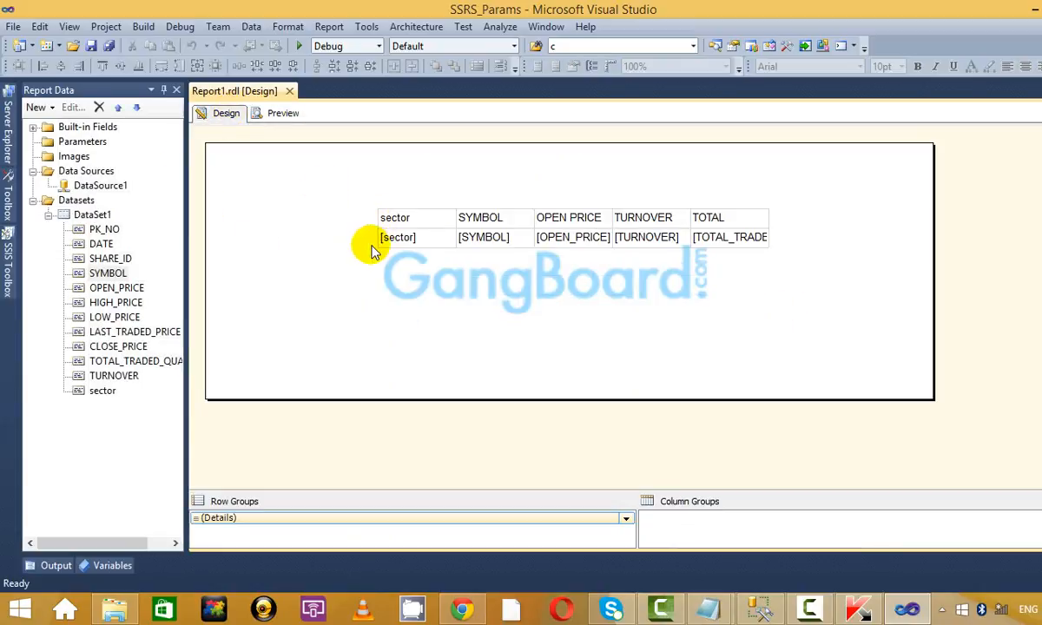
Delete the sector column from the table, preview the report and return to the design.
{"action": "left_click", "coordinate": [400, 217]}
{"action": "right_click", "coordinate": [434, 199]}
{"action": "left_click", "coordinate": [492, 224]}
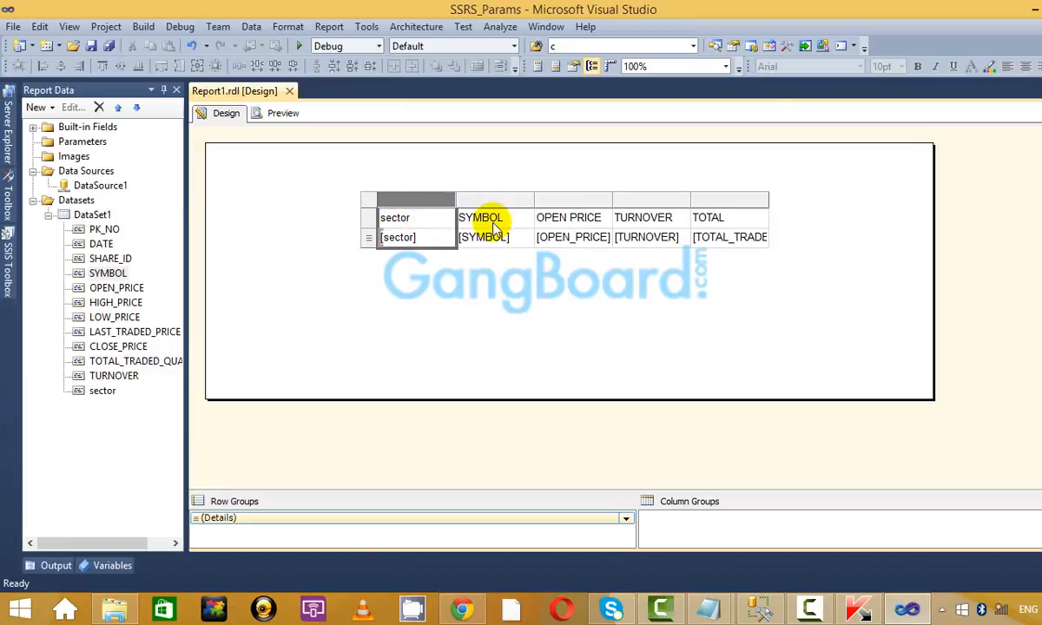
{"action": "left_click", "coordinate": [282, 113]}
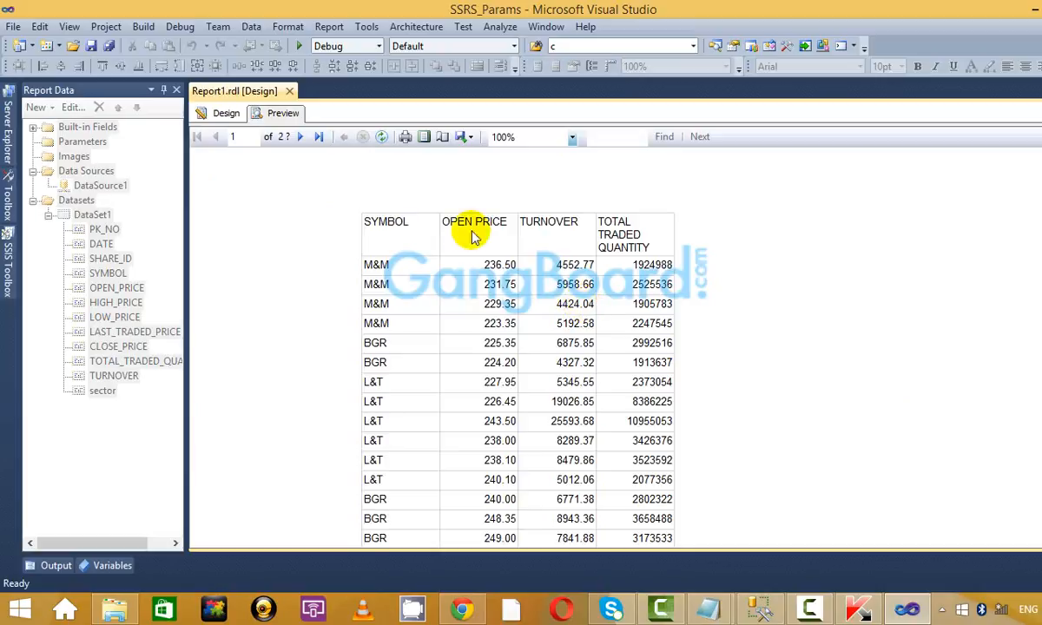
{"action": "left_click", "coordinate": [228, 114]}
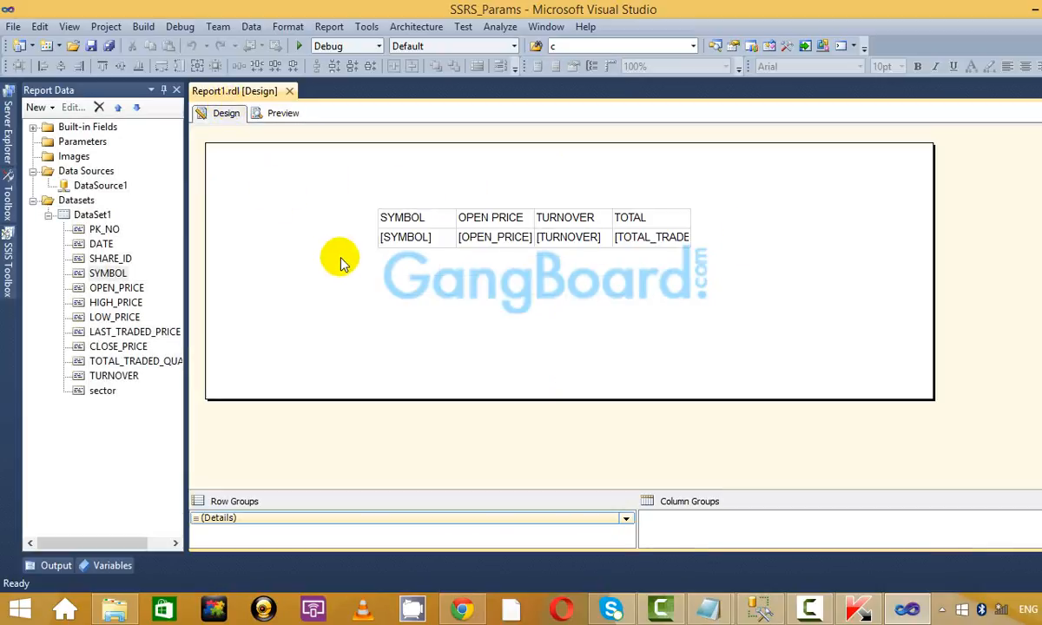
{"action": "left_click", "coordinate": [419, 208]}
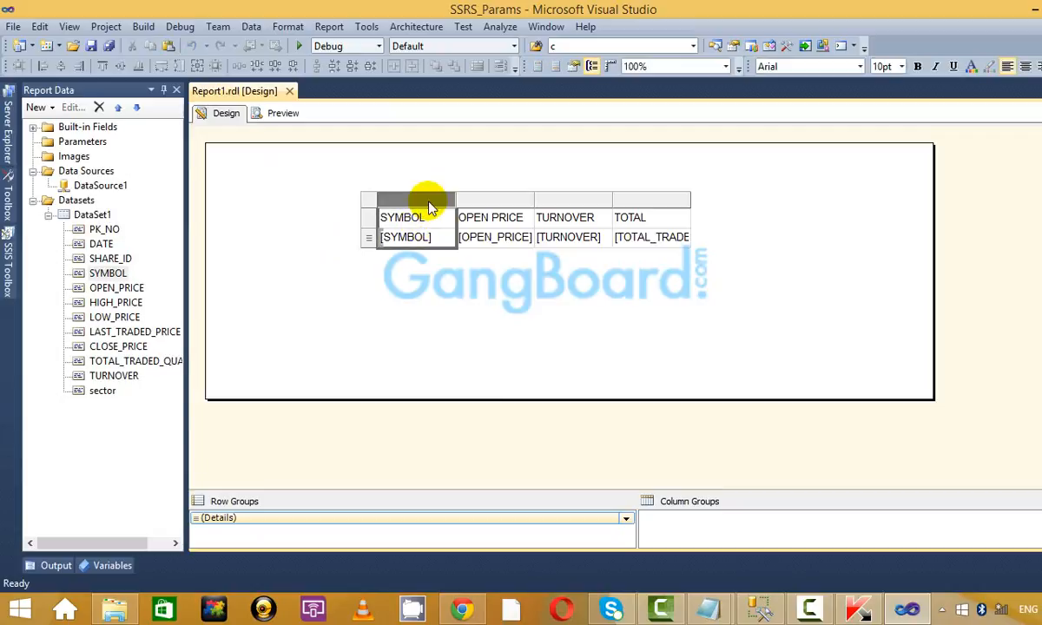
{"action": "left_click", "coordinate": [261, 271]}
{"action": "left_click", "coordinate": [78, 143]}
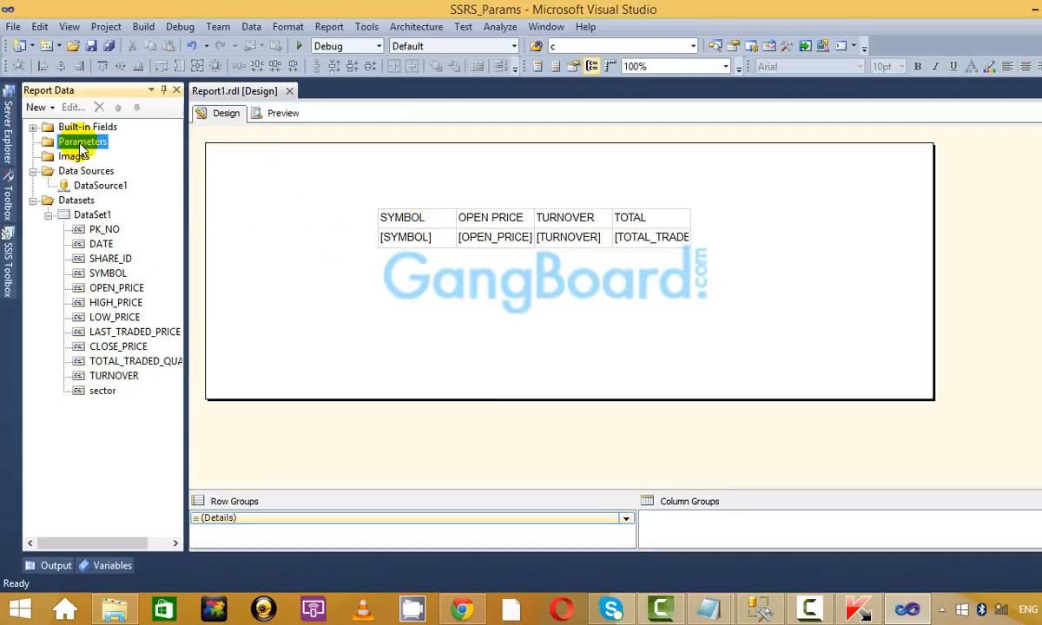
Open DataSet1's query for editing and append "where" after BHEL_PRICE10 in the SQL statement.
{"action": "left_click", "coordinate": [108, 216]}
{"action": "right_click", "coordinate": [111, 223]}
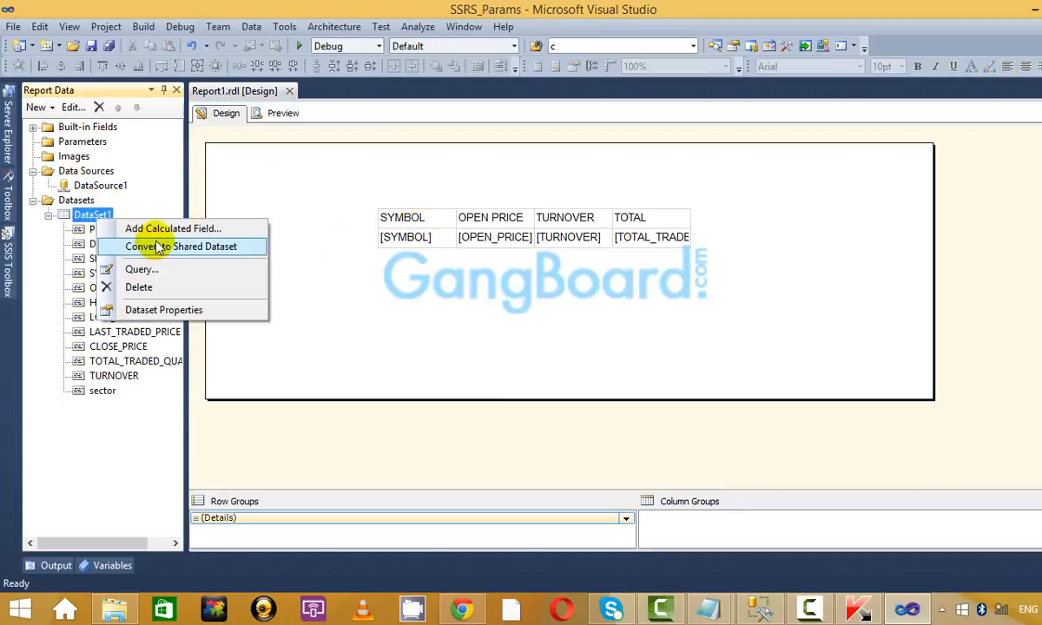
{"action": "left_click", "coordinate": [130, 270]}
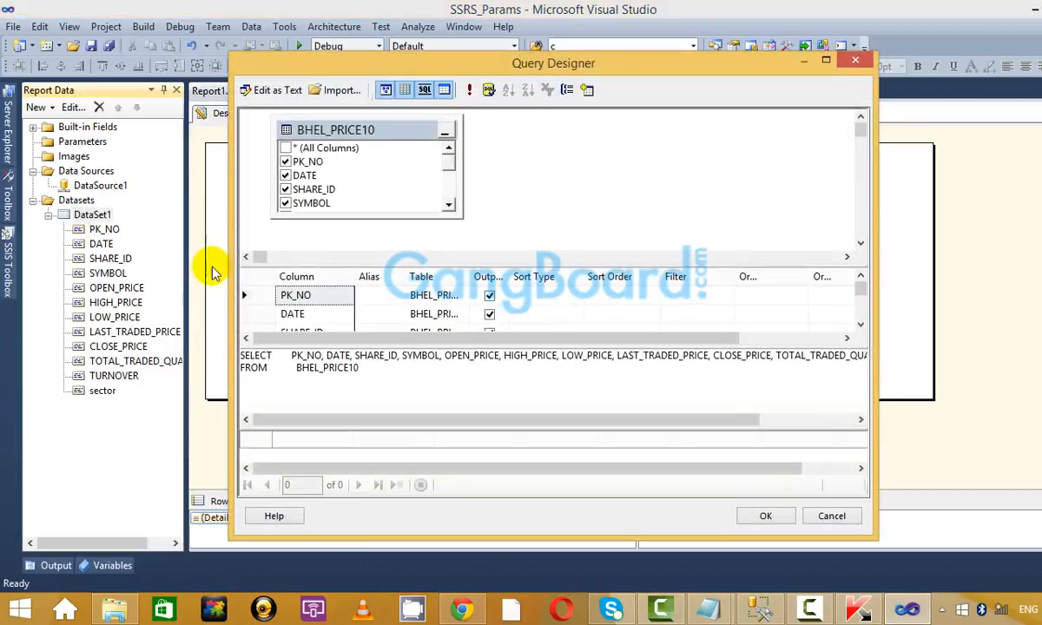
{"action": "left_click", "coordinate": [437, 382]}
{"action": "type", "text": "where"}
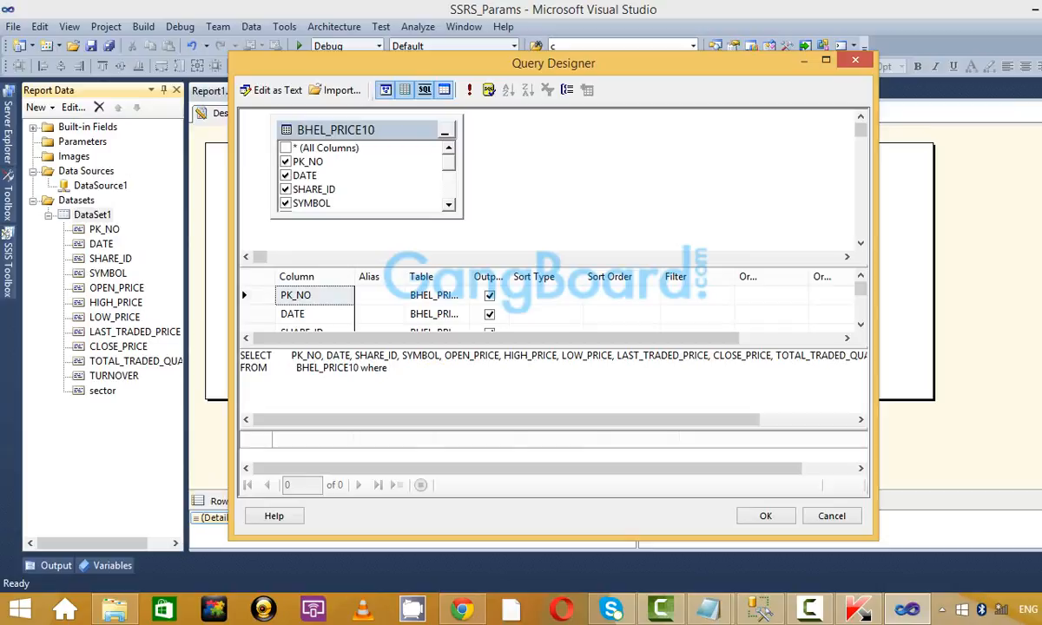
{"action": "left_click_drag", "start_coordinate": [440, 356], "coordinate": [404, 358]}
{"action": "left_click", "coordinate": [418, 372]}
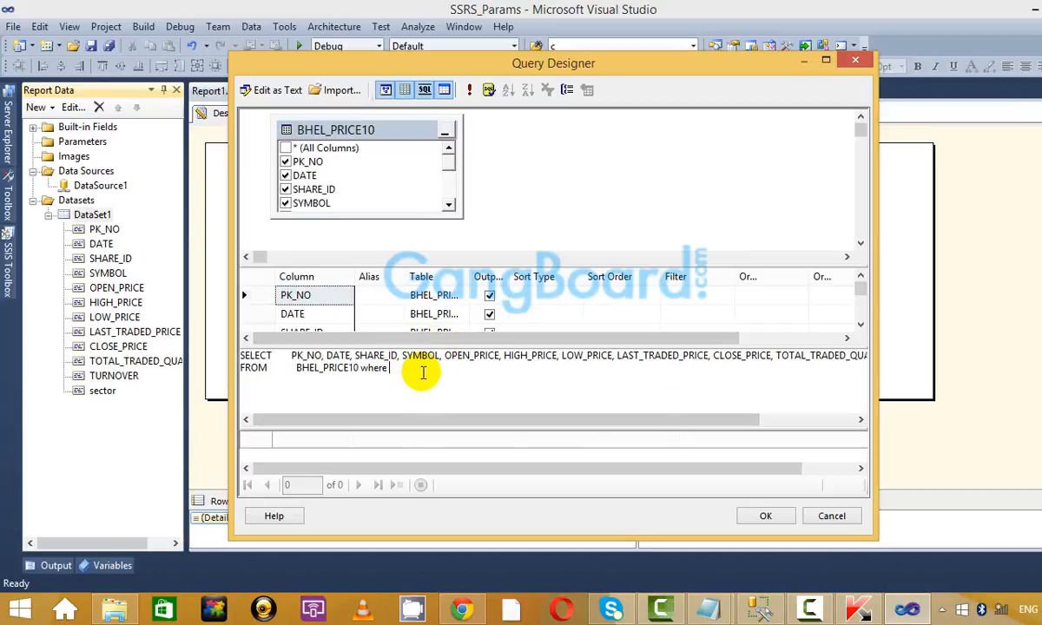
Switch to the untitled Notepad notes and add ">>Dataset parameters" and ">>Report Parameters" to the parameterized reports list.
{"action": "left_click", "coordinate": [710, 610]}
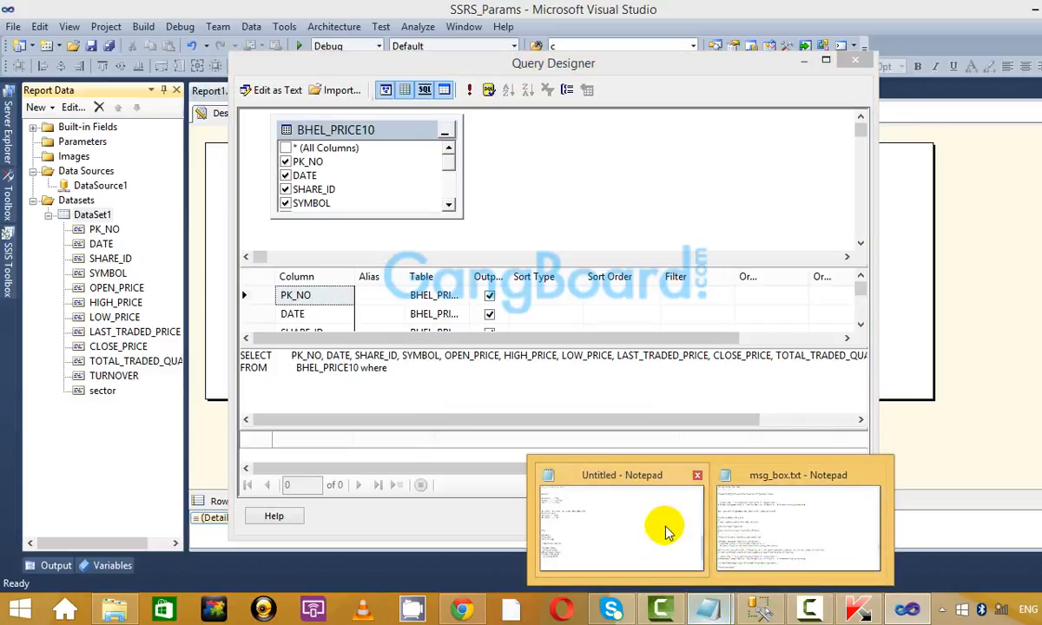
{"action": "left_click", "coordinate": [662, 524]}
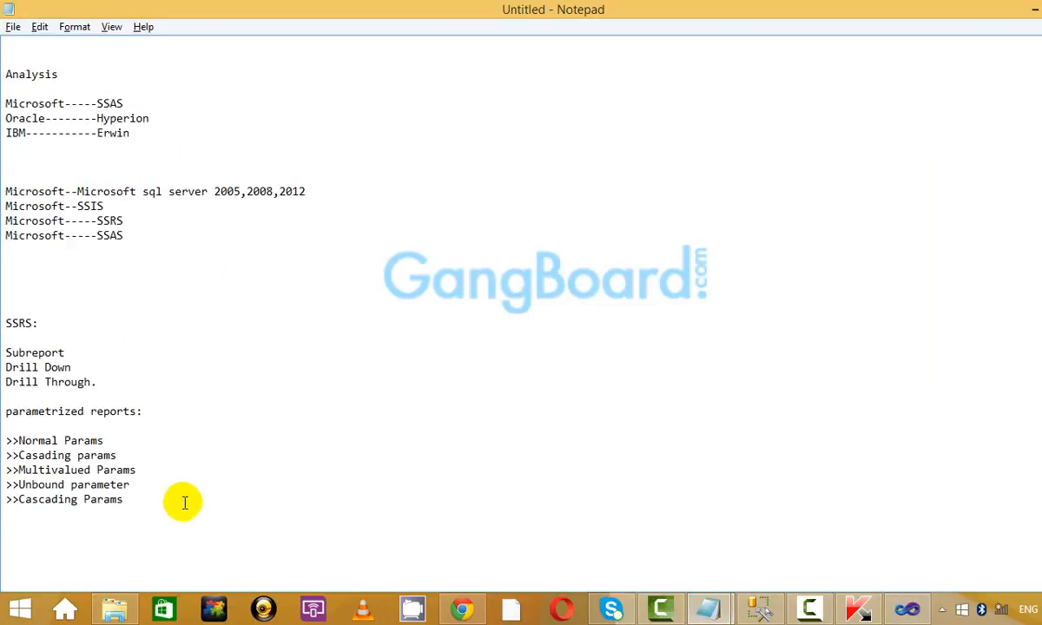
{"action": "type", "text": ">>Dataset parameters"}
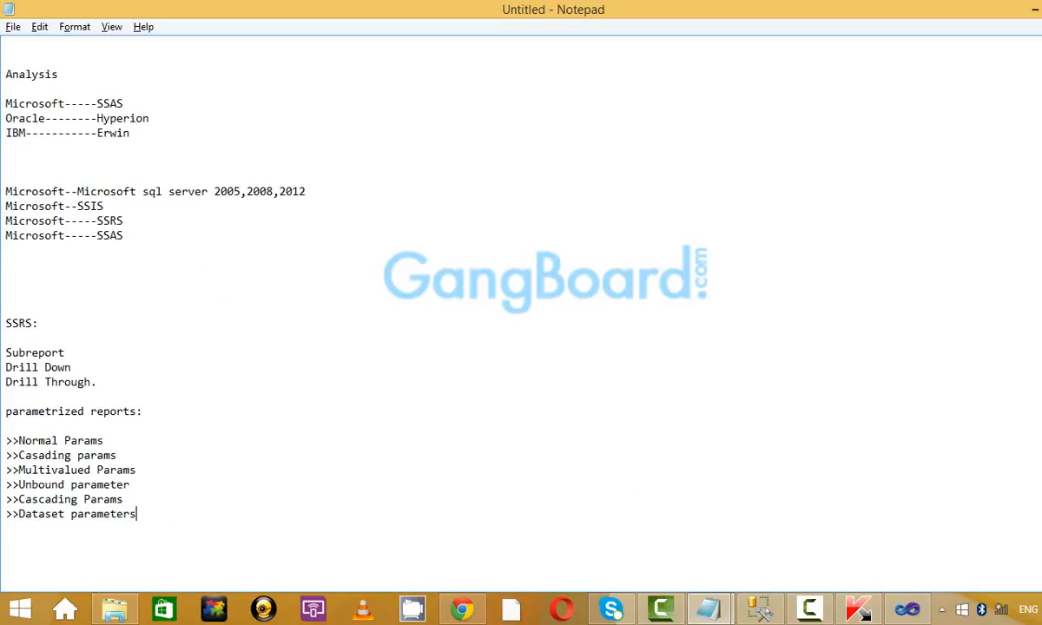
{"action": "key", "text": "Return"}
{"action": "type", "text": ">>Report Parameters"}
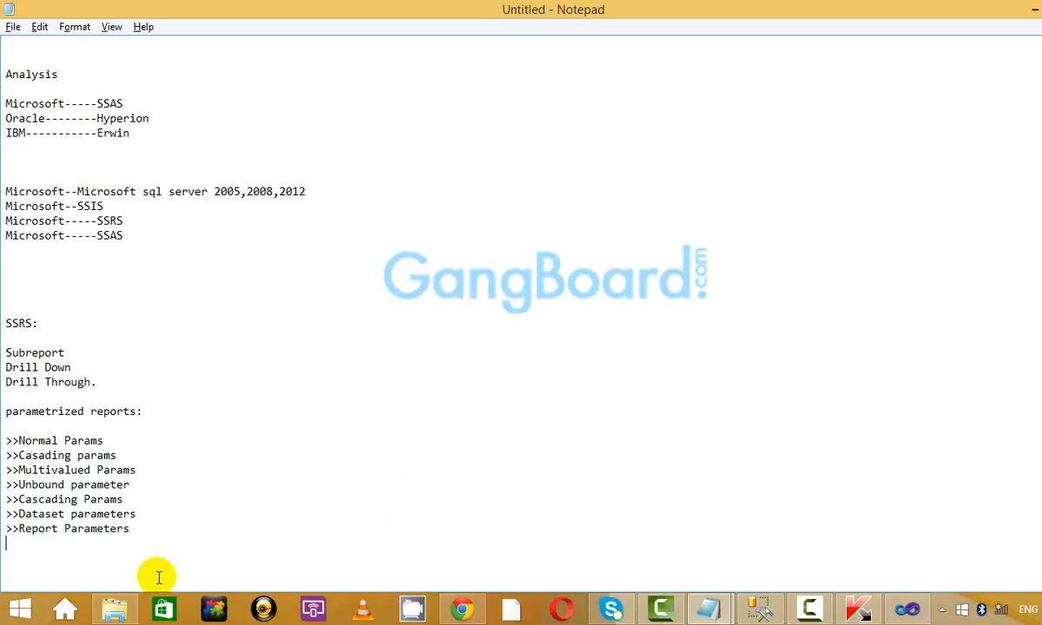
{"action": "left_click_drag", "start_coordinate": [156, 574], "coordinate": [10, 453]}
{"action": "left_click", "coordinate": [201, 488]}
{"action": "left_click", "coordinate": [907, 609]}
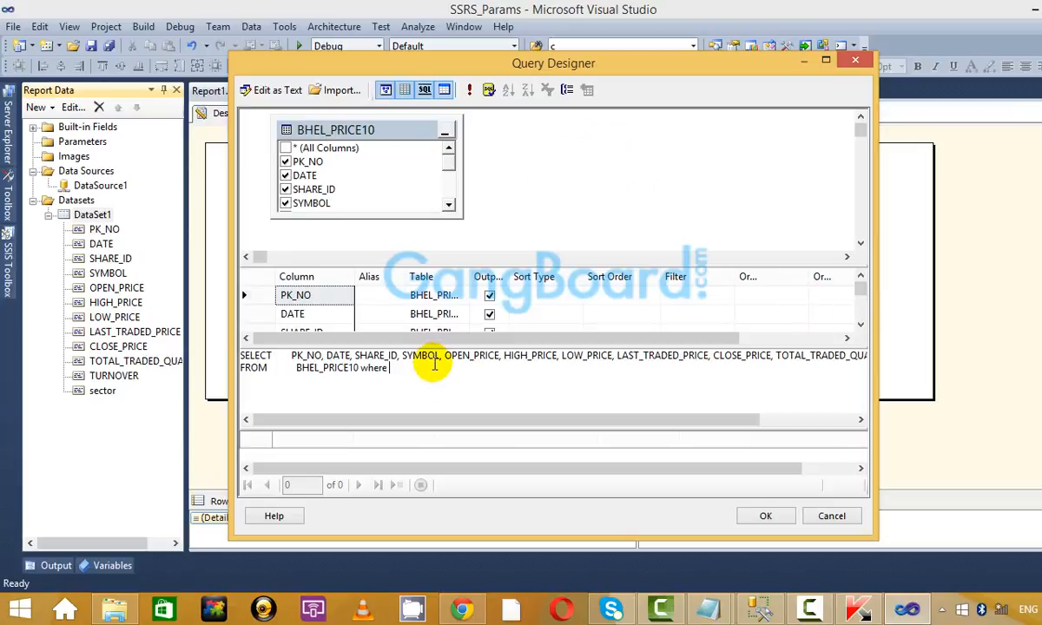
{"action": "left_click_drag", "start_coordinate": [434, 363], "coordinate": [402, 360]}
{"action": "key", "text": "ctrl+c"}
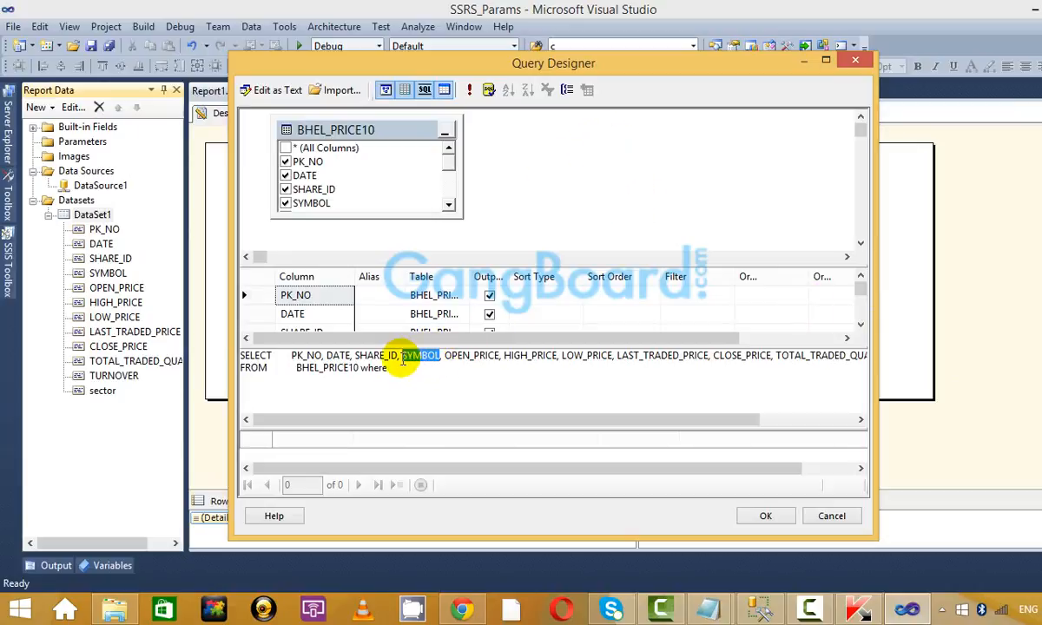
{"action": "left_click", "coordinate": [398, 369]}
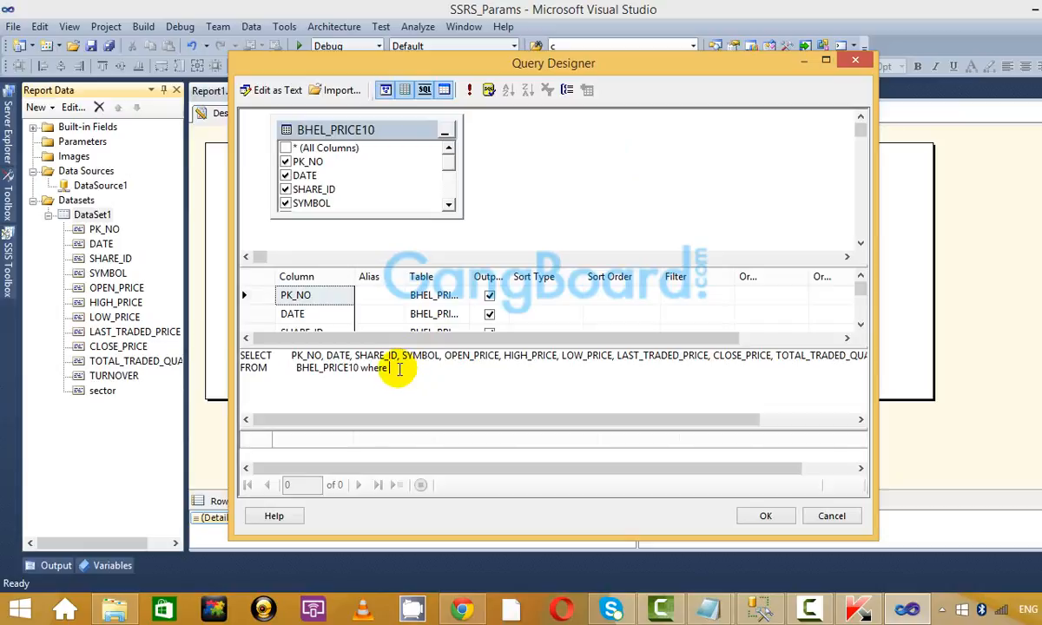
{"action": "key", "text": "ctrl+v"}
{"action": "type", "text": "="}
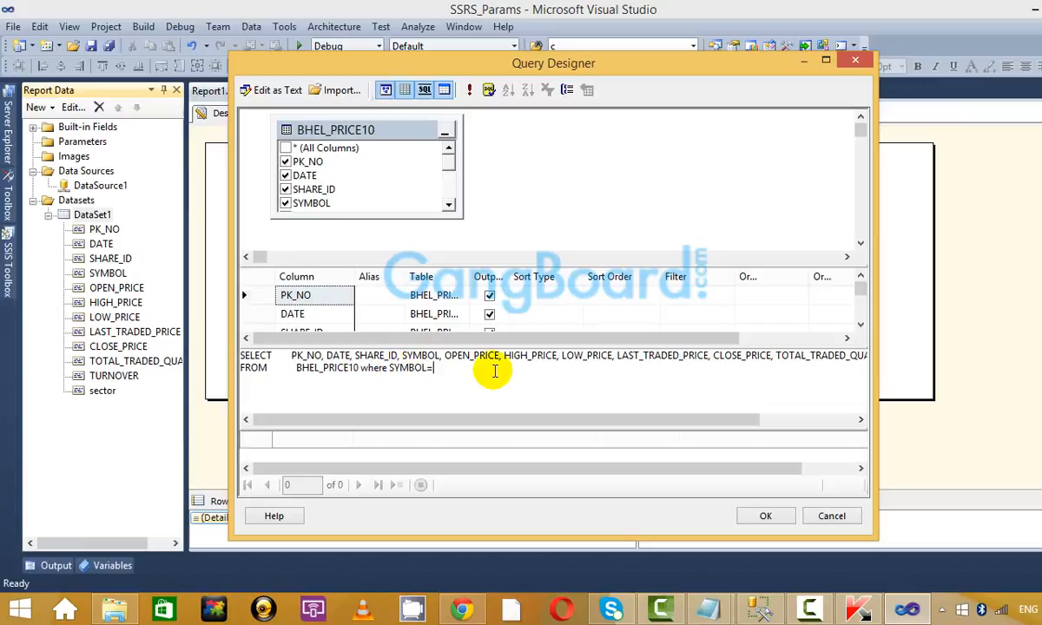
{"action": "type", "text": "@symbol"}
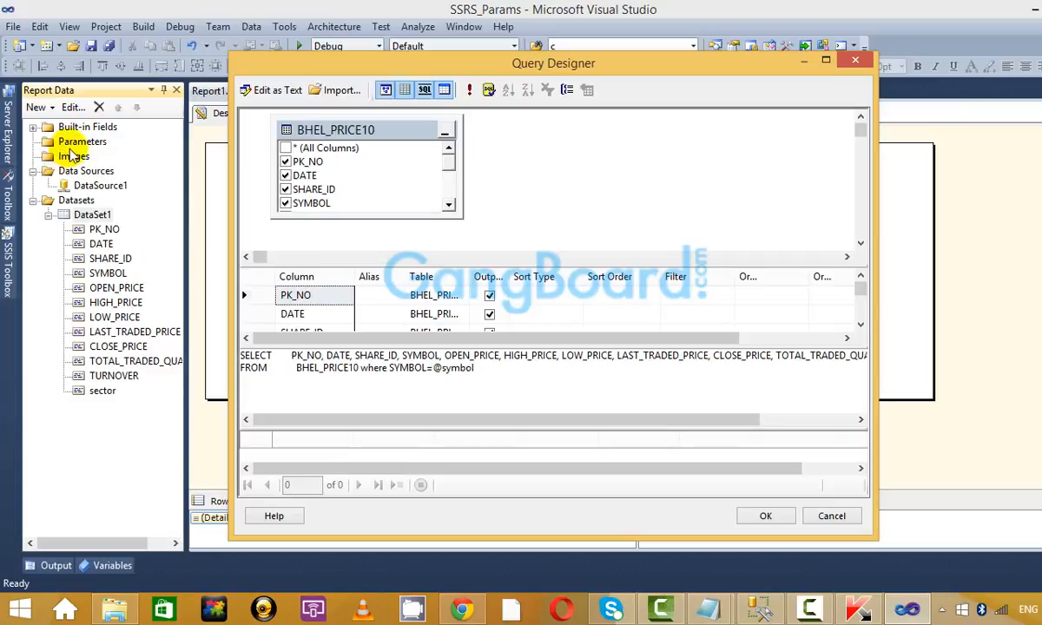
{"action": "left_click", "coordinate": [764, 512]}
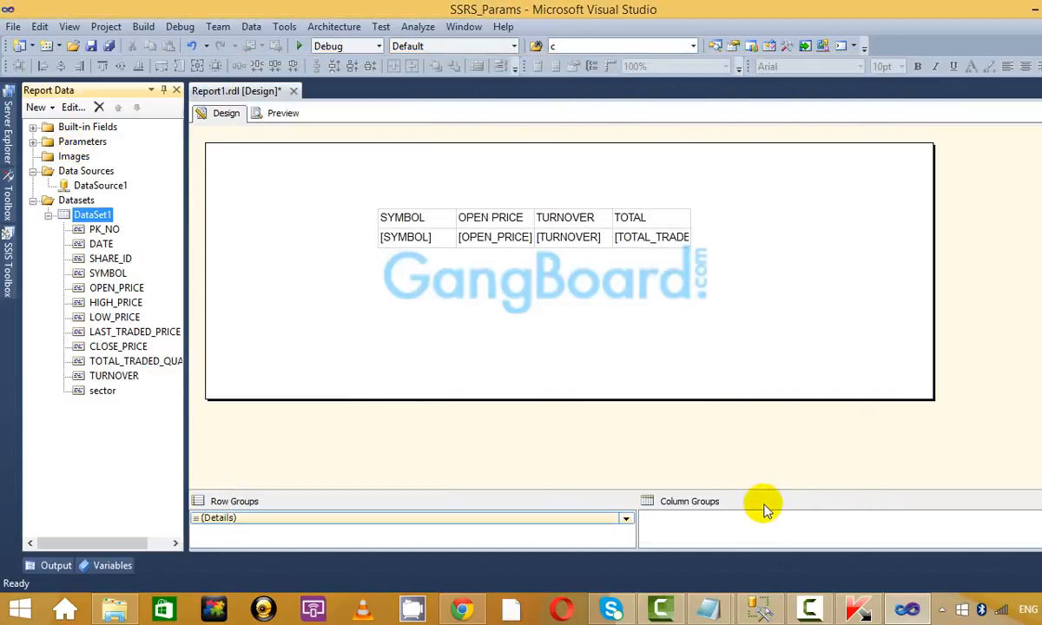
Expand the report's parameters, examine the symbol parameter's general properties and close them without changes.
{"action": "left_click", "coordinate": [33, 141]}
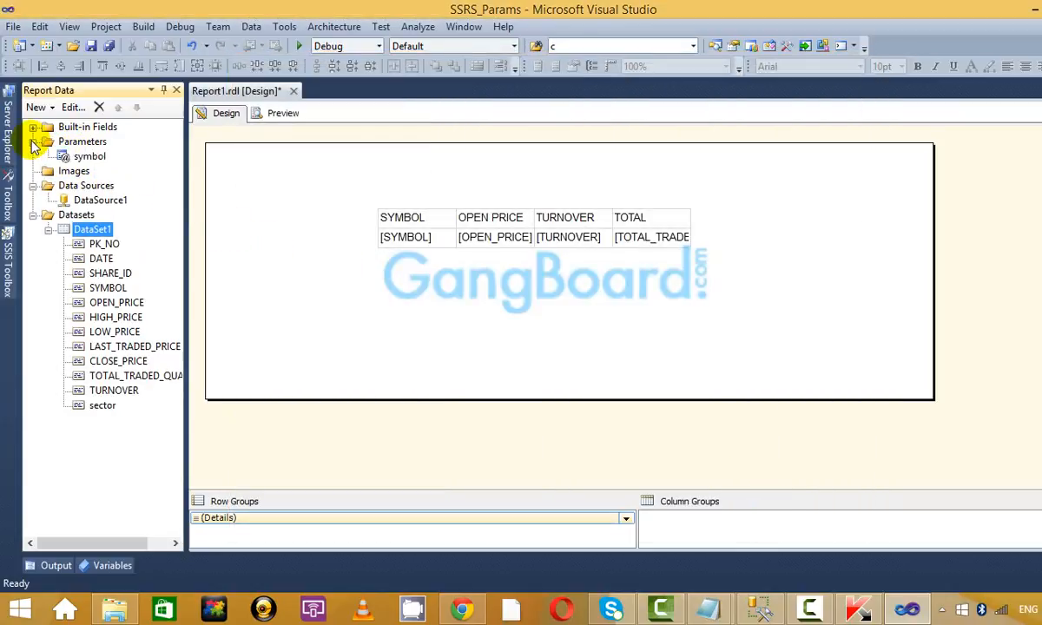
{"action": "left_click", "coordinate": [87, 158]}
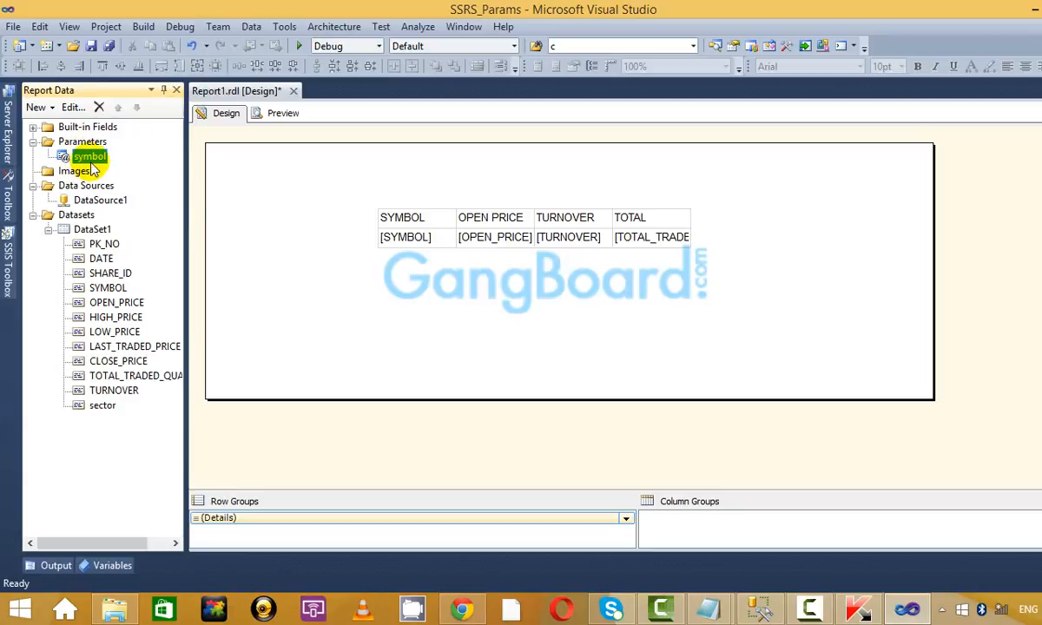
{"action": "right_click", "coordinate": [89, 159]}
{"action": "left_click", "coordinate": [170, 194]}
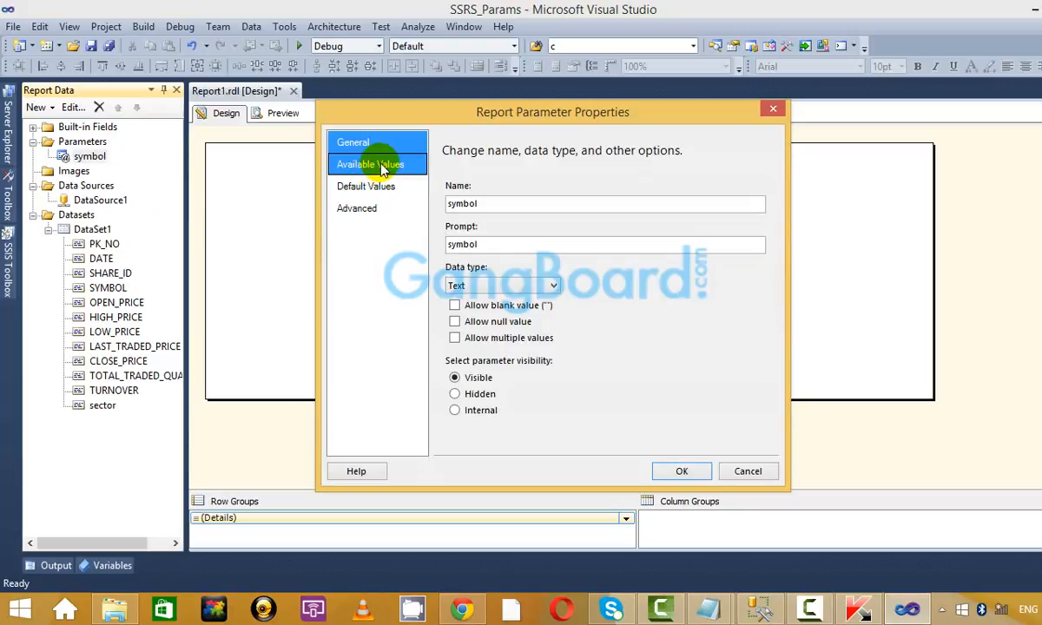
{"action": "left_click", "coordinate": [773, 109]}
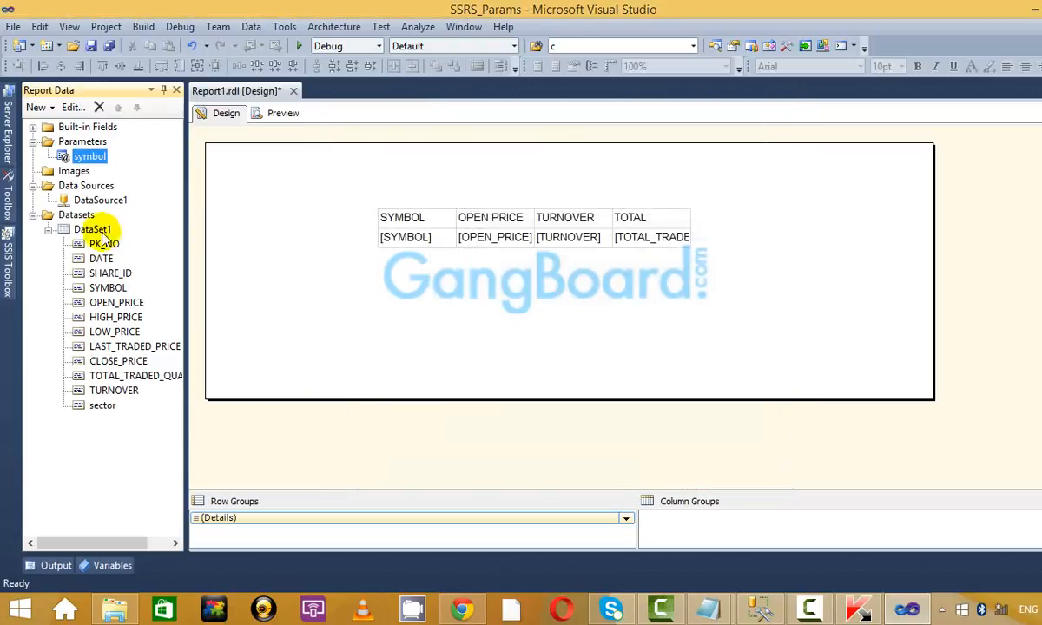
Open DataSet1's properties, examine its query parameter mapping and close them without changes.
{"action": "right_click", "coordinate": [91, 229]}
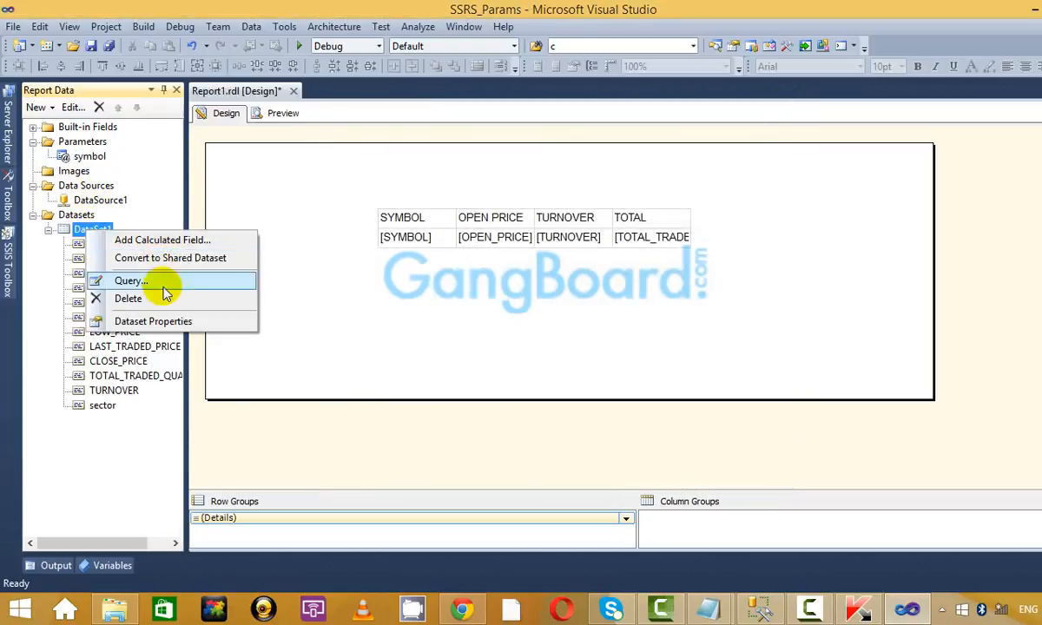
{"action": "left_click", "coordinate": [167, 323]}
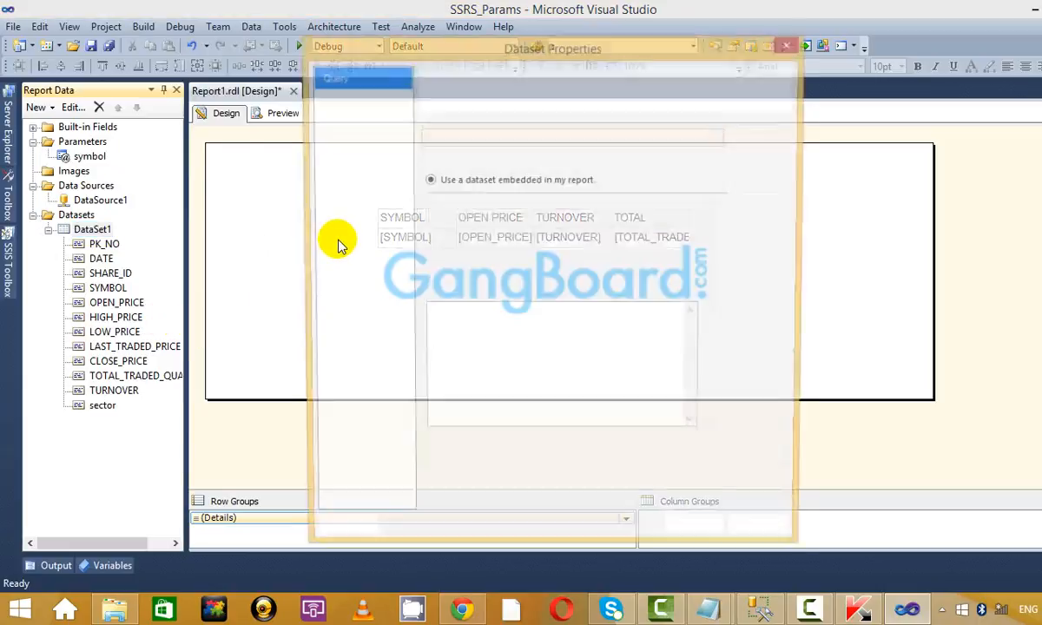
{"action": "left_click", "coordinate": [343, 167]}
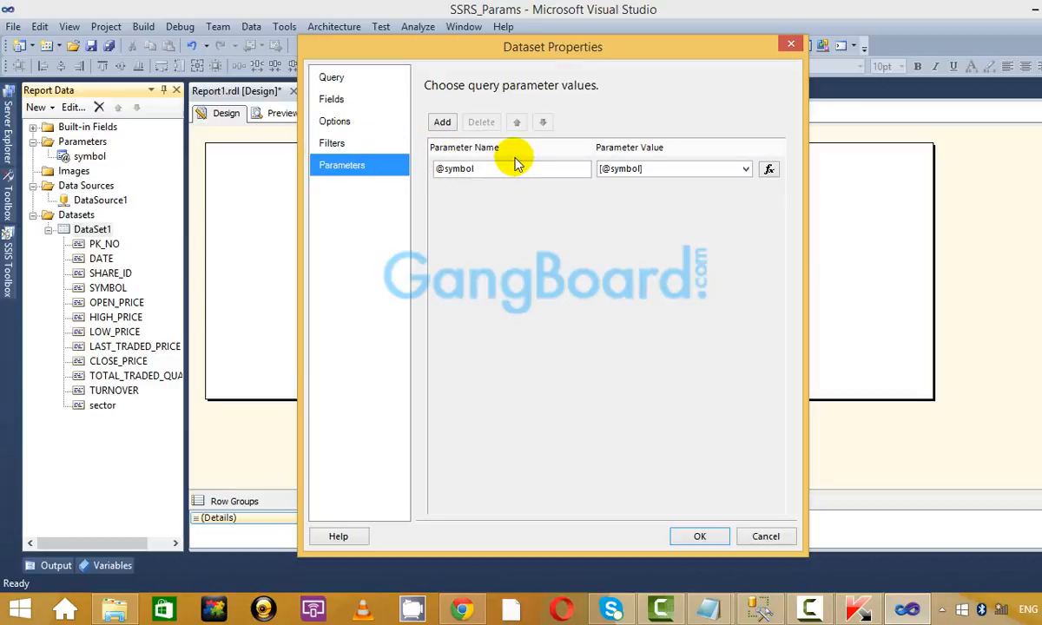
{"action": "left_click", "coordinate": [791, 44]}
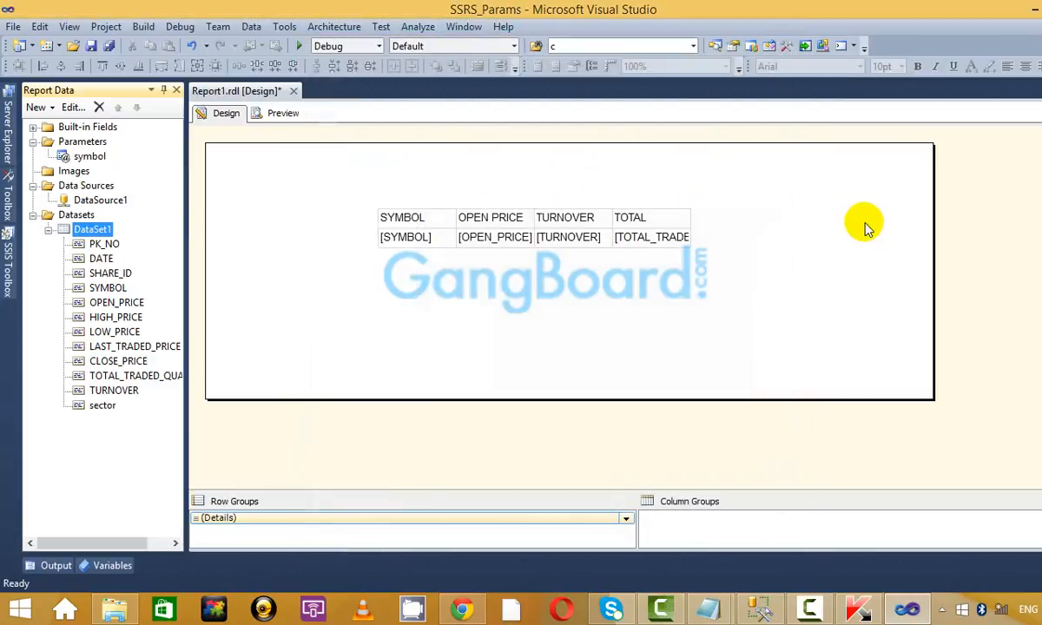
Preview the report for the symbol BHEL and look through the returned rows.
{"action": "left_click", "coordinate": [276, 113]}
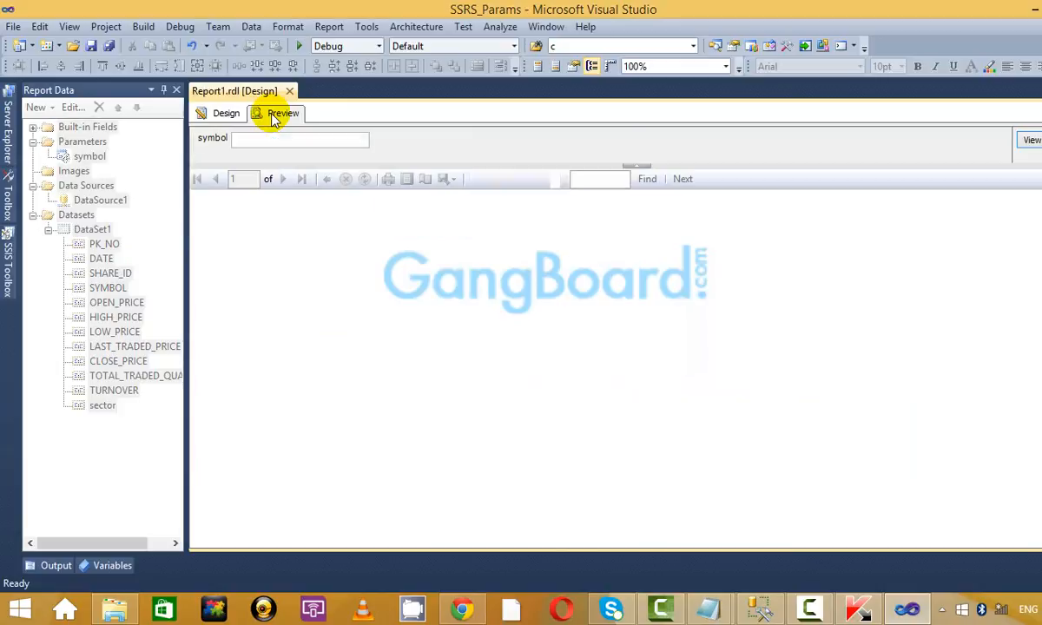
{"action": "left_click", "coordinate": [324, 137]}
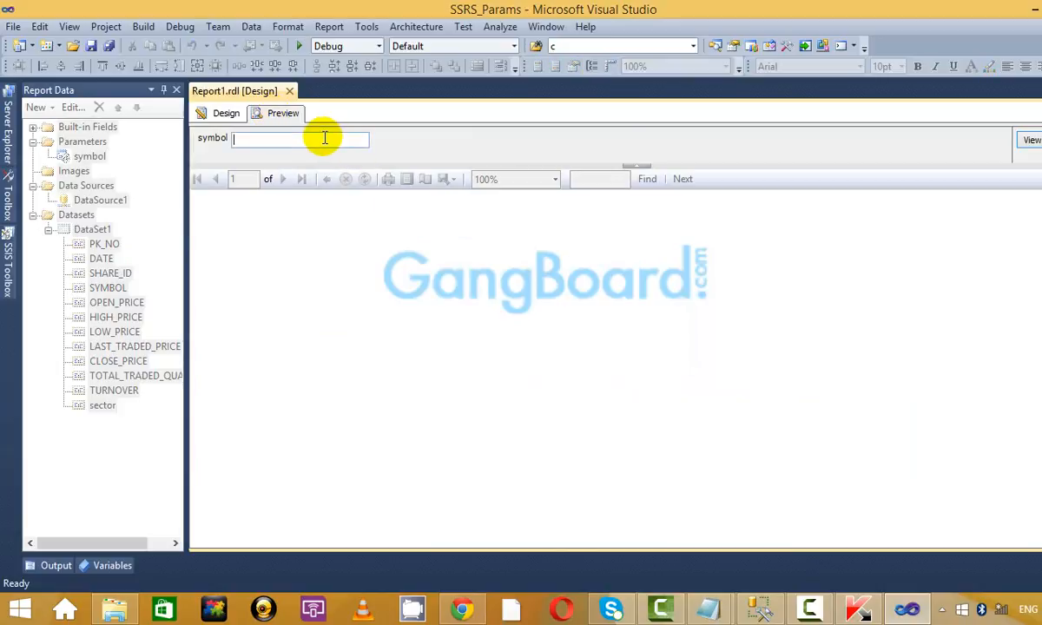
{"action": "type", "text": "A"}
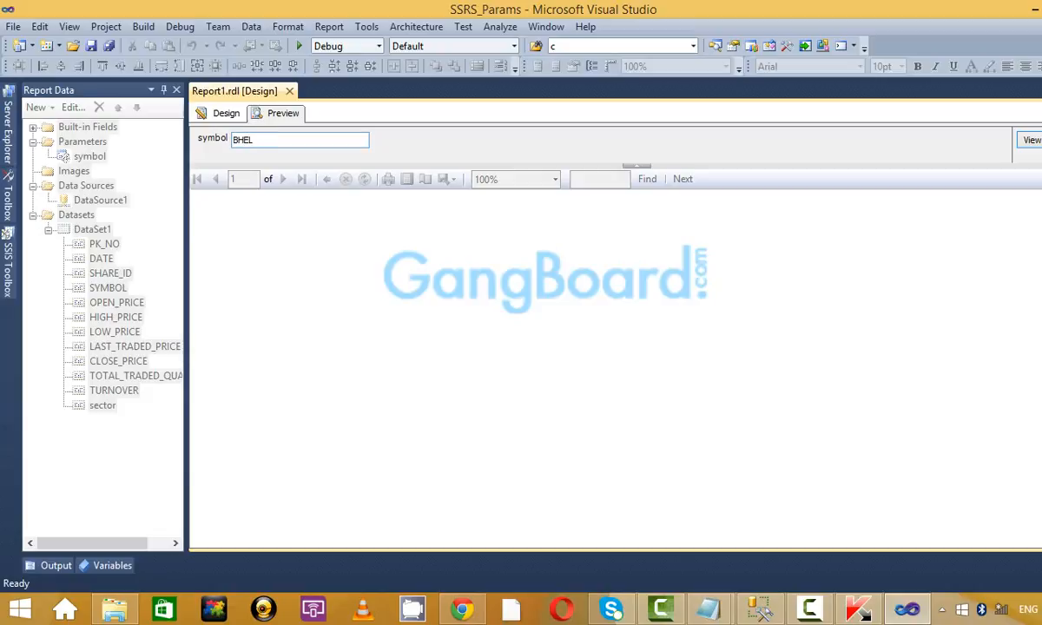
{"action": "key", "text": "Return"}
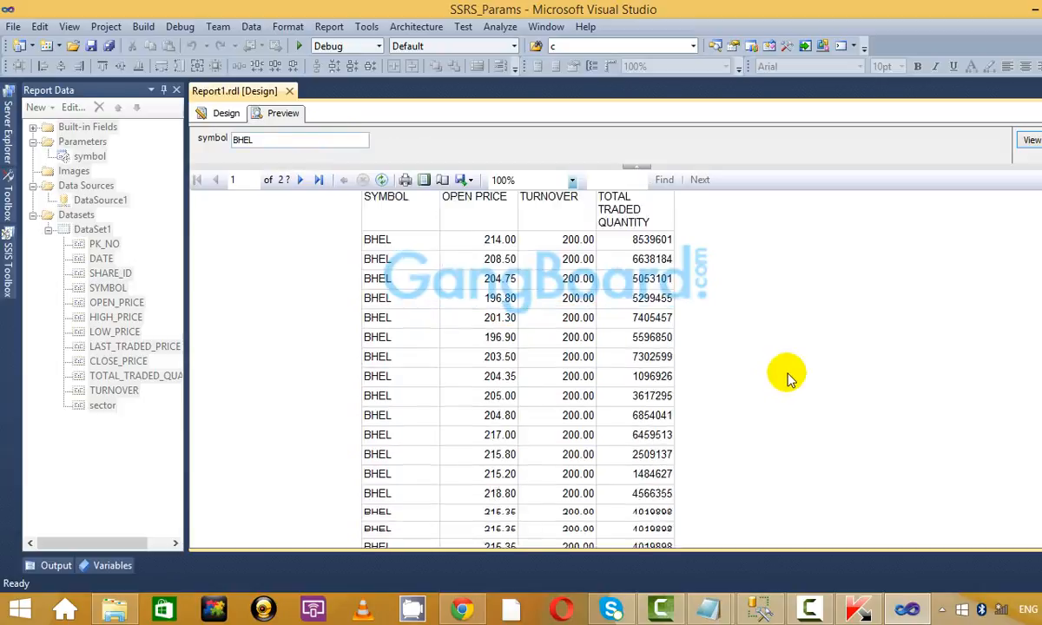
{"action": "scroll", "coordinate": [787, 375], "scroll_direction": "down", "scroll_amount": 2}
{"action": "scroll", "coordinate": [787, 375], "scroll_direction": "up", "scroll_amount": 3}
{"action": "scroll", "coordinate": [787, 375], "scroll_direction": "down", "scroll_amount": 2}
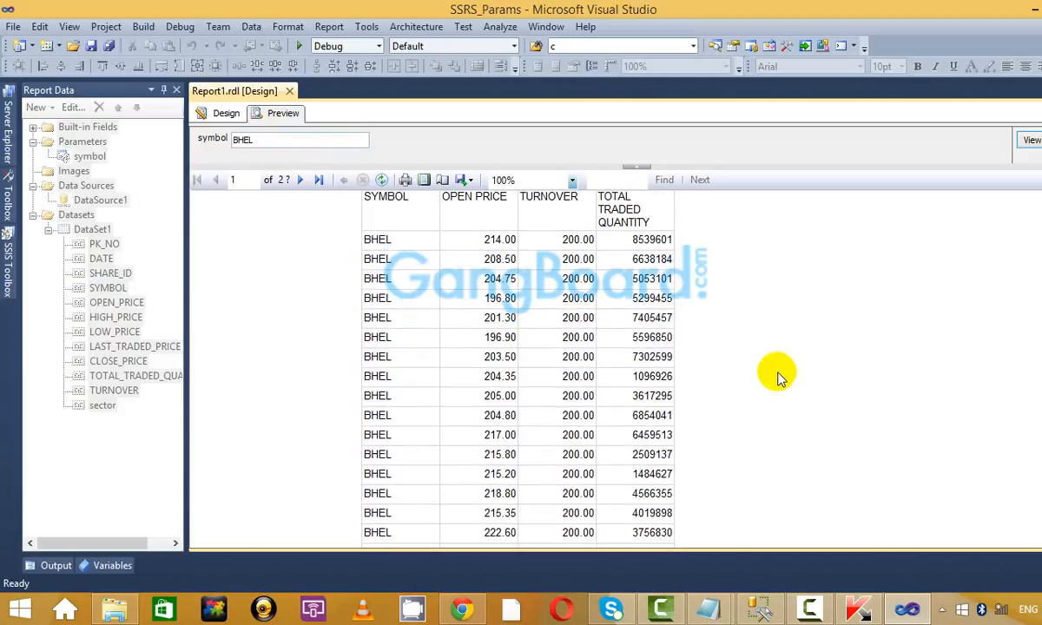
{"action": "scroll", "coordinate": [776, 373], "scroll_direction": "up", "scroll_amount": 2}
Return to the report design and reload the preview to examine the symbol prompt.
{"action": "left_click", "coordinate": [227, 117]}
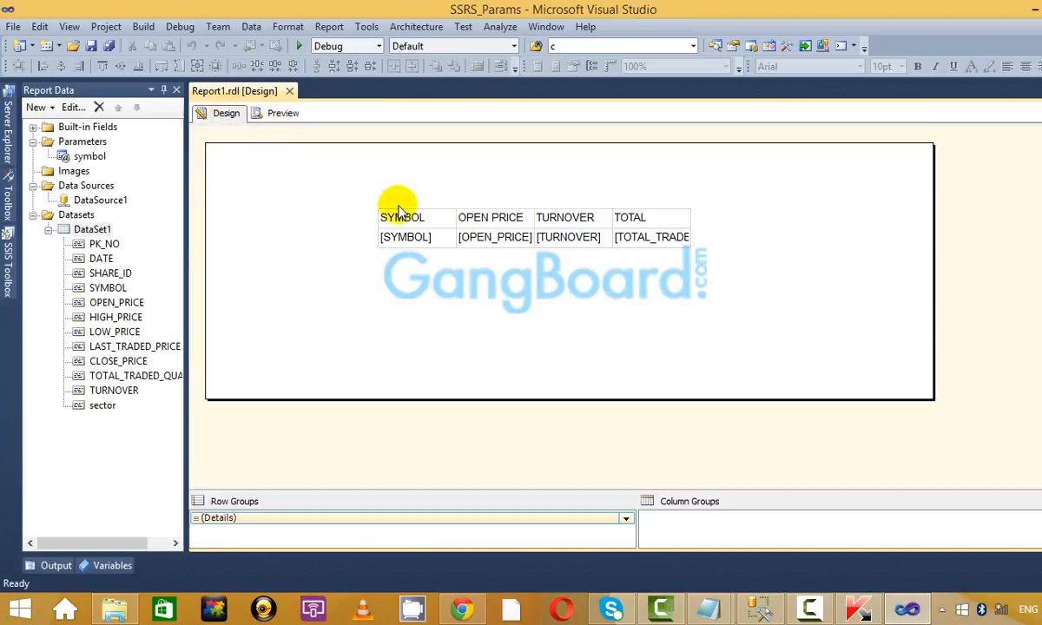
{"action": "left_click", "coordinate": [281, 115]}
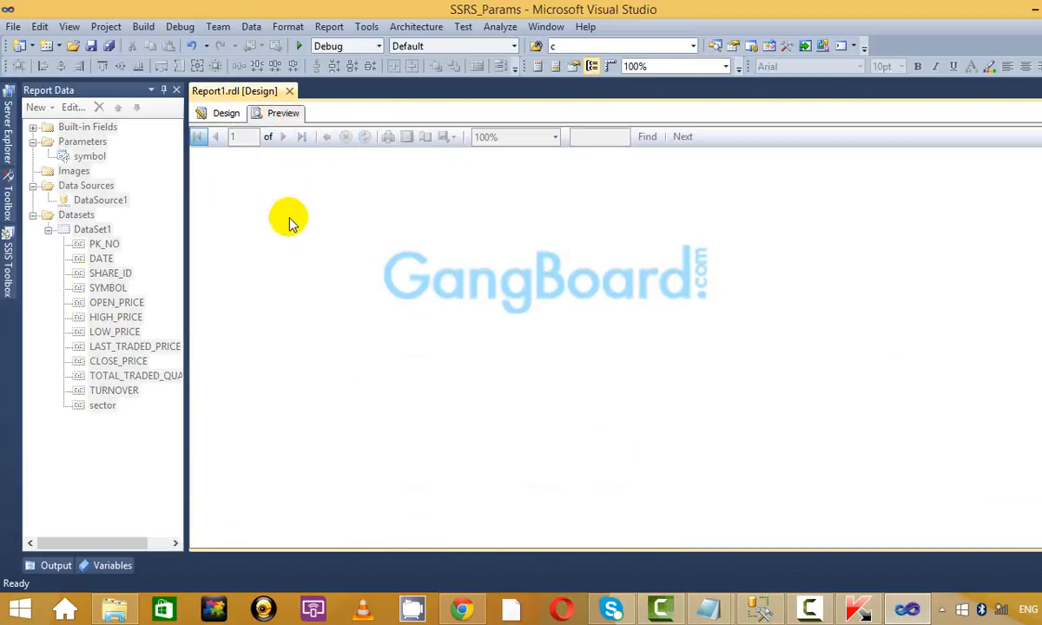
{"action": "left_click", "coordinate": [224, 112]}
{"action": "left_click", "coordinate": [276, 112]}
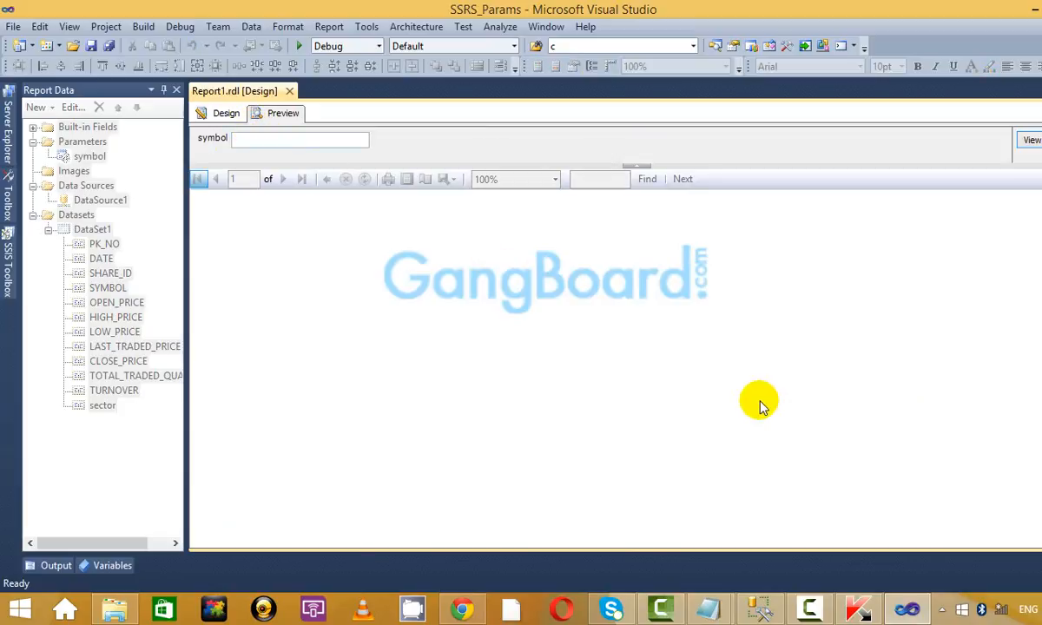
Switch to the untitled Notepad notes and add "(Text box)" after "Normal Params" in the parametrized reports list.
{"action": "key", "text": "alt+Tab"}
{"action": "left_click", "coordinate": [30, 428]}
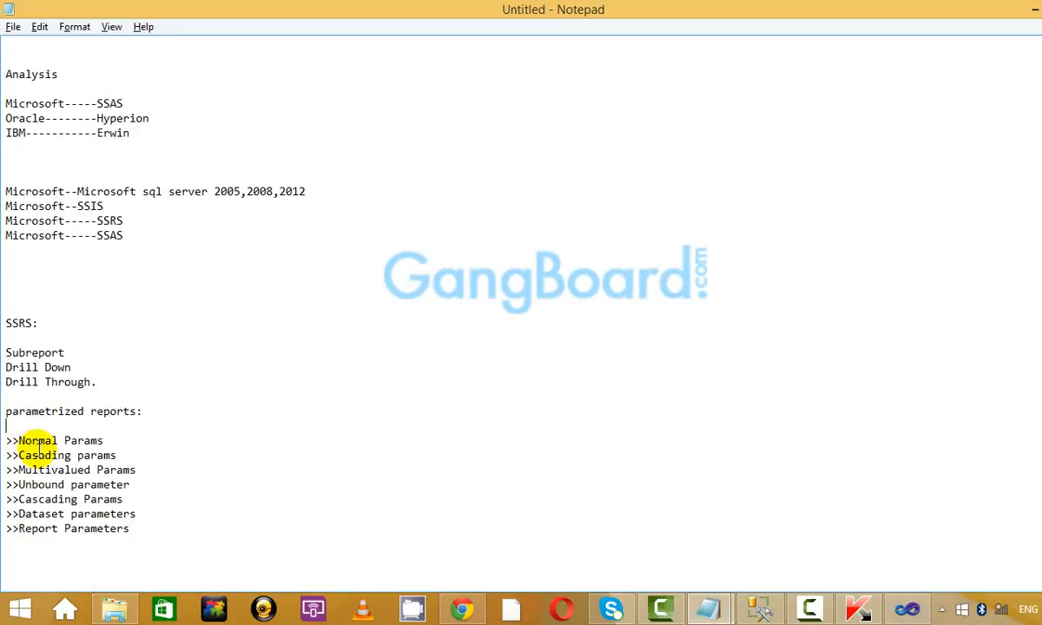
{"action": "left_click", "coordinate": [111, 442]}
{"action": "type", "text": "(Text box"}
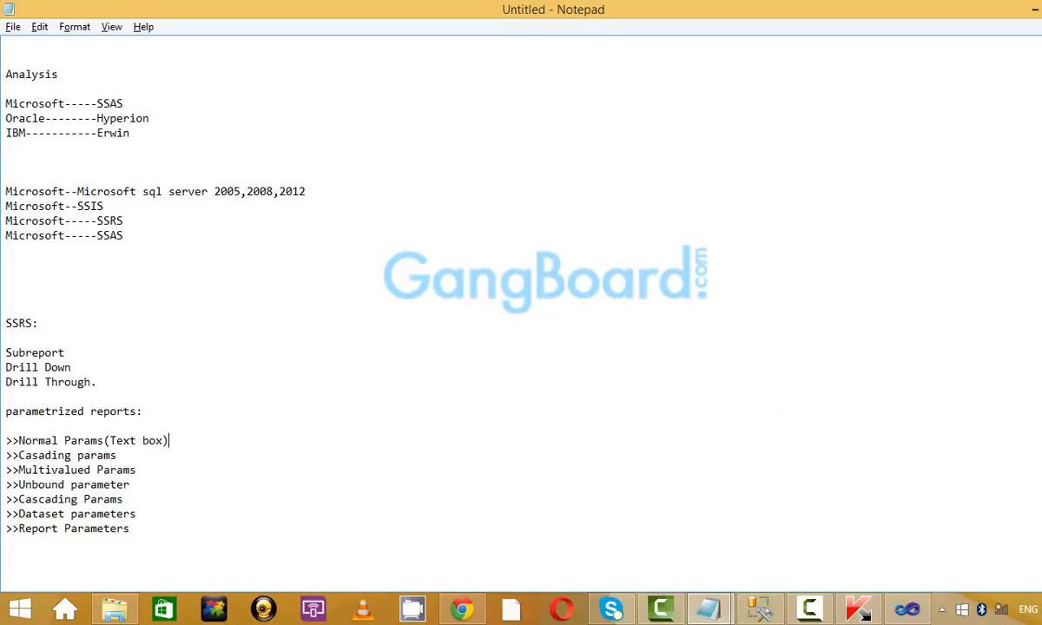
Switch back to the report preview in Visual Studio and run the report for the symbol ACC.
{"action": "key", "text": "alt+Tab"}
{"action": "left_click", "coordinate": [260, 140]}
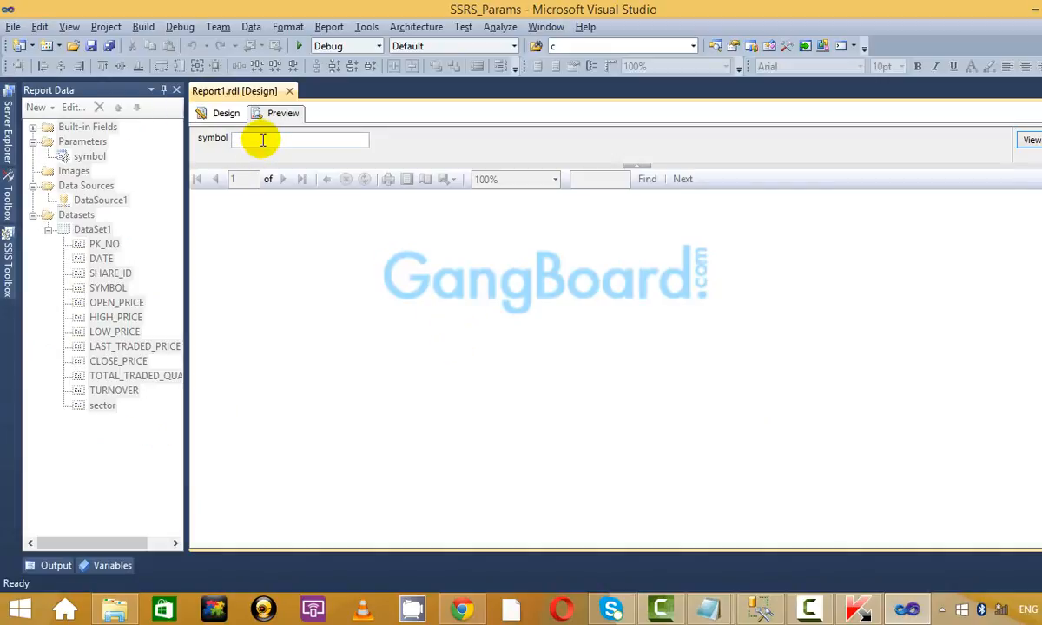
{"action": "type", "text": "ac"}
{"action": "key", "text": "Return"}
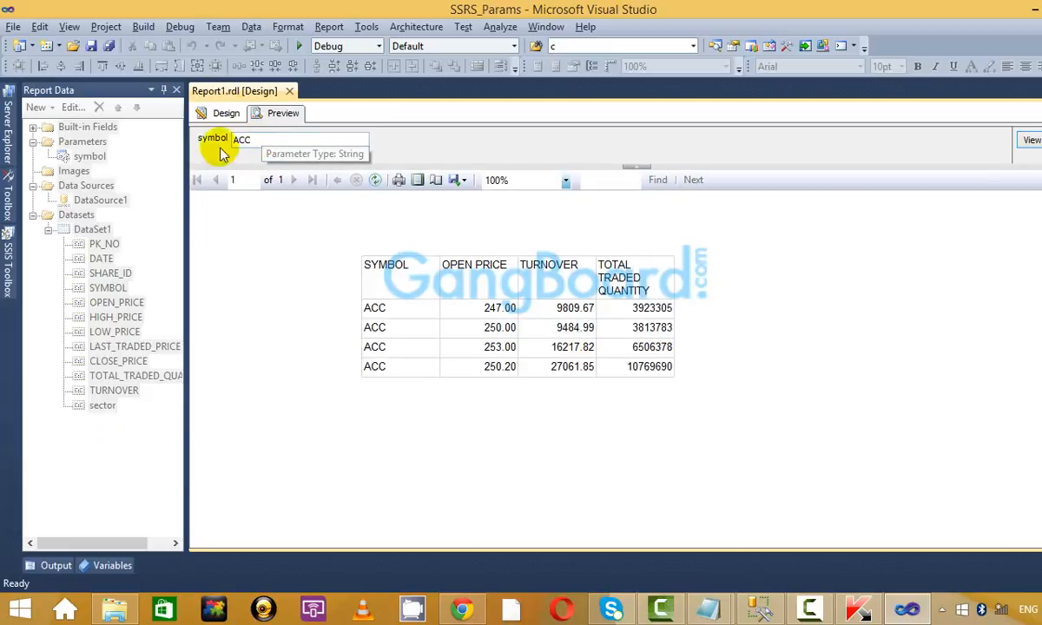
Return to the report design and delete the SYMBOL column from the table.
{"action": "left_click", "coordinate": [228, 112]}
{"action": "left_click", "coordinate": [419, 217]}
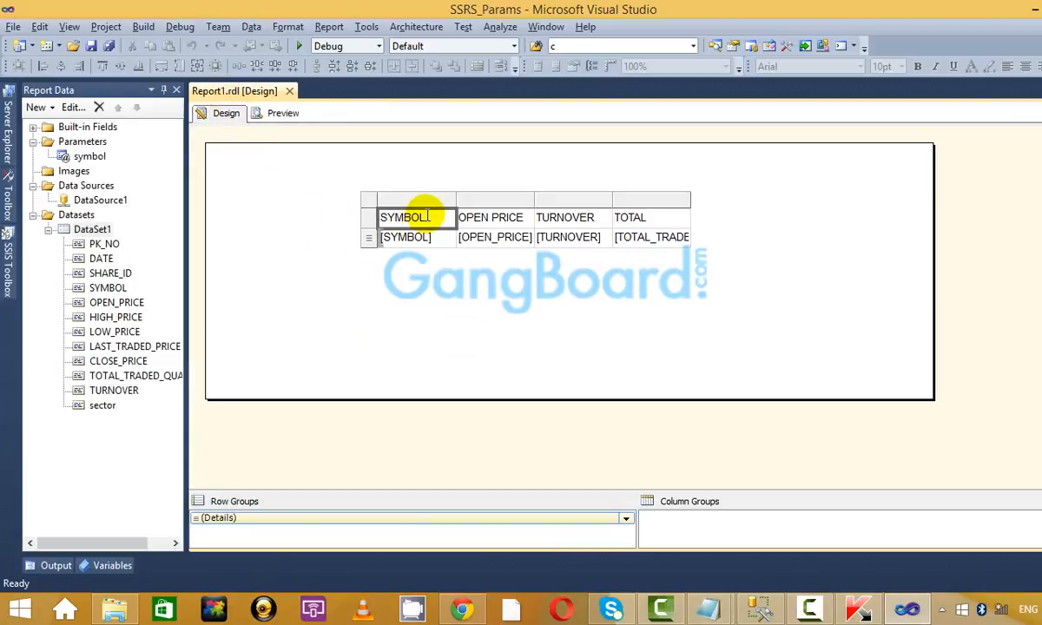
{"action": "left_click", "coordinate": [419, 199]}
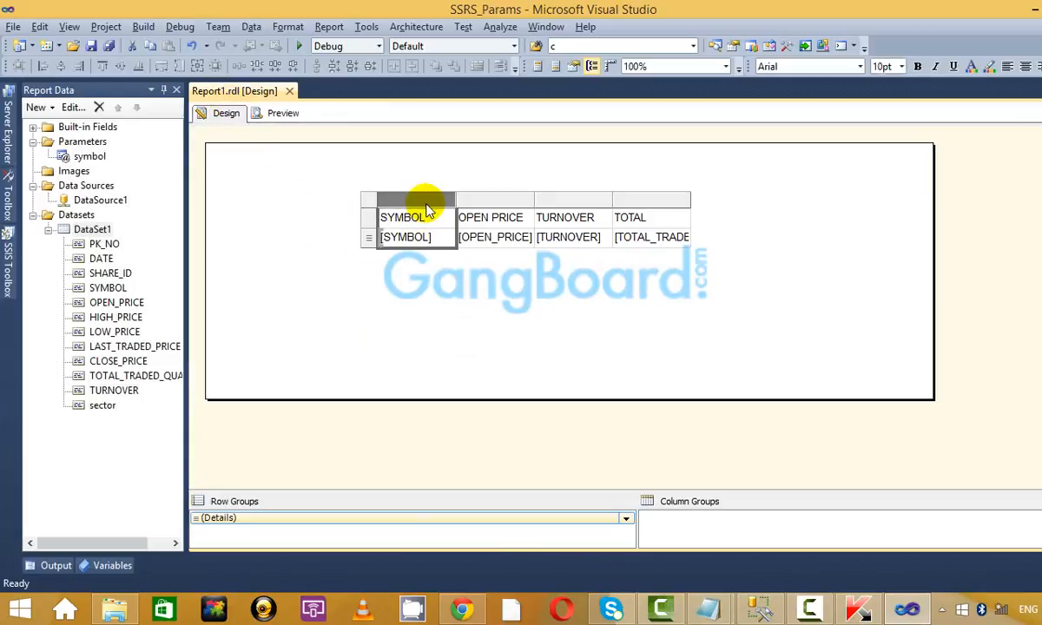
{"action": "left_click", "coordinate": [102, 405]}
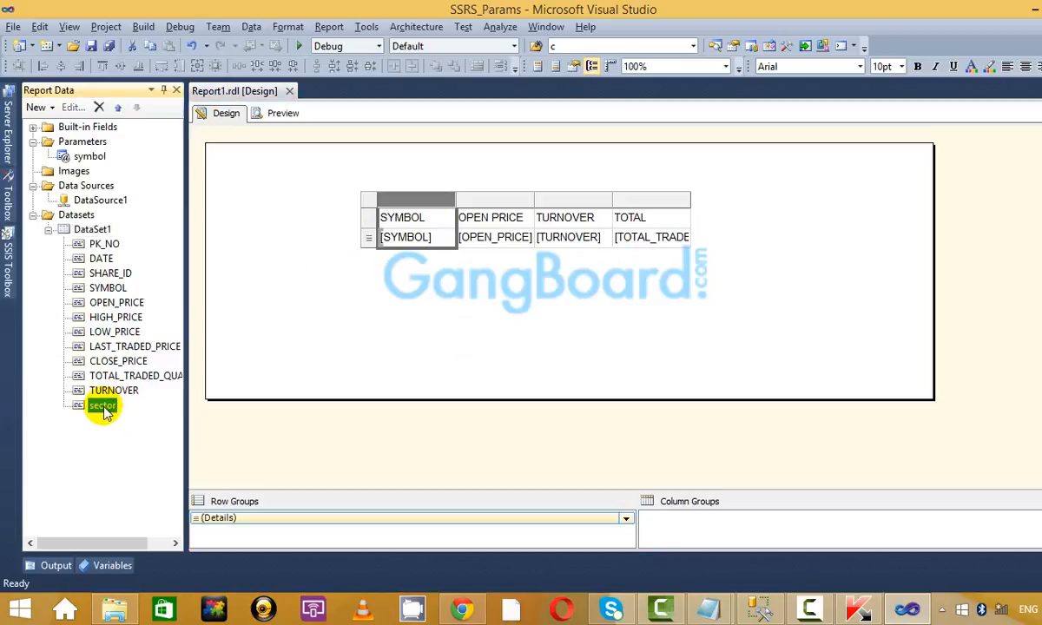
{"action": "left_click_drag", "start_coordinate": [102, 410], "coordinate": [175, 388]}
{"action": "right_click", "coordinate": [428, 199]}
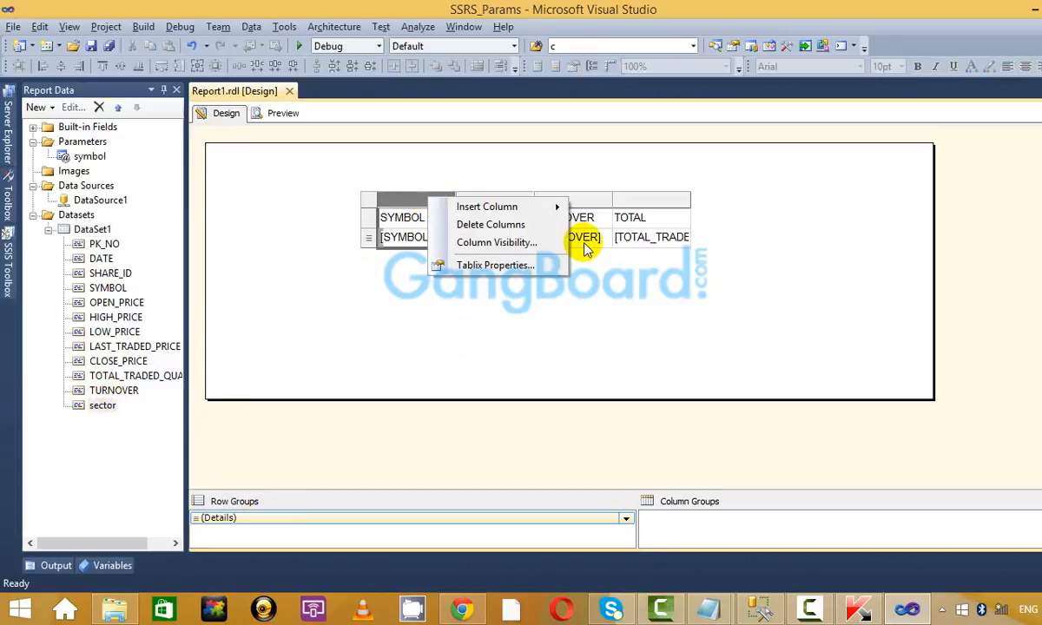
{"action": "left_click", "coordinate": [519, 224]}
Preview the report without the SYMBOL column, alternating between the design and the preview.
{"action": "left_click", "coordinate": [286, 115]}
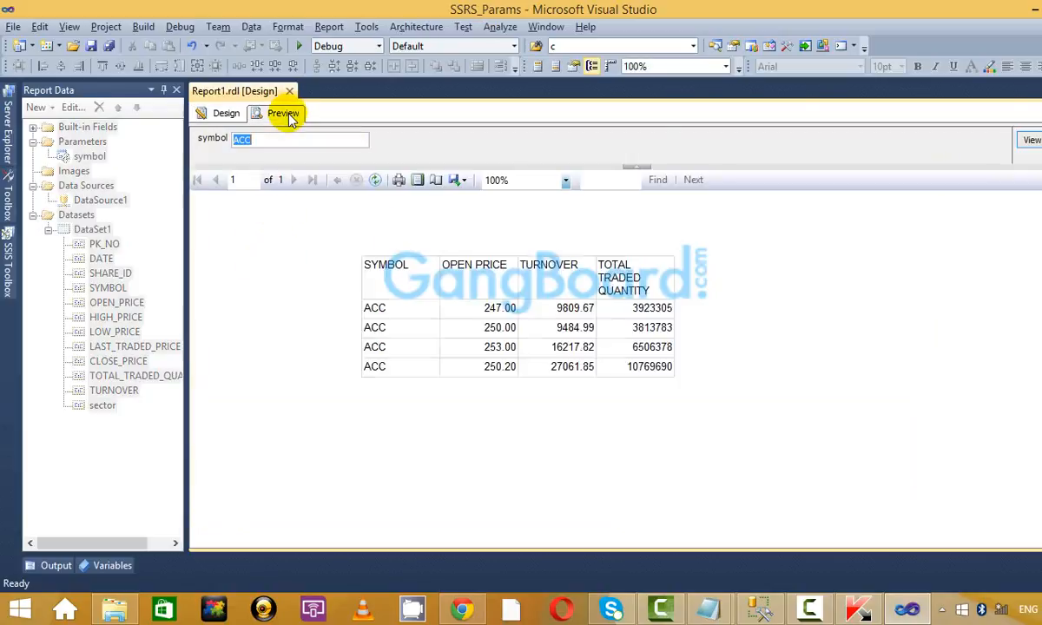
{"action": "left_click", "coordinate": [226, 114]}
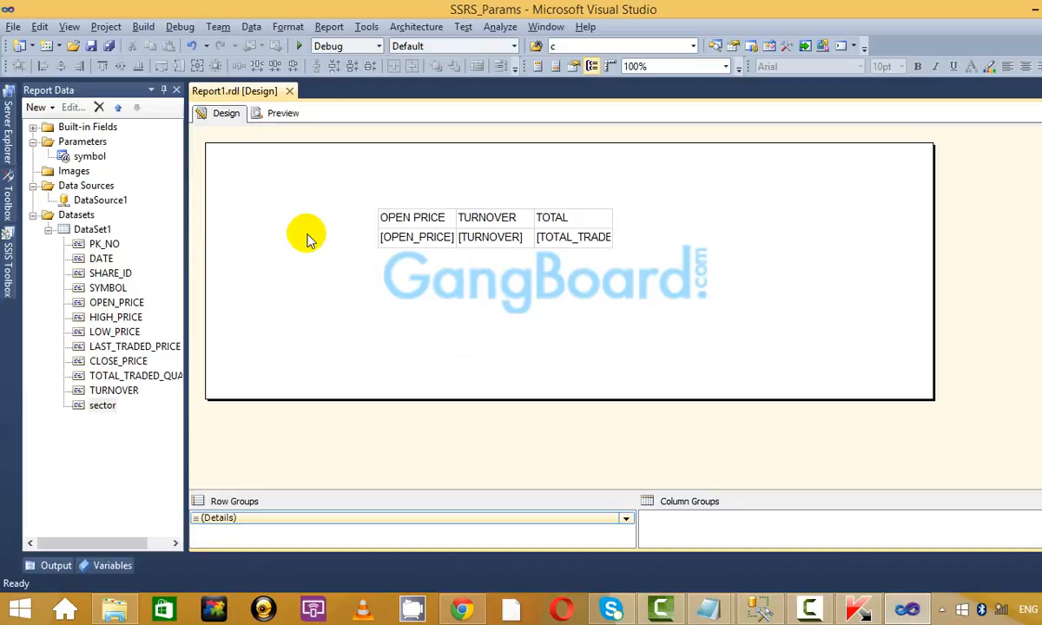
{"action": "left_click", "coordinate": [283, 113]}
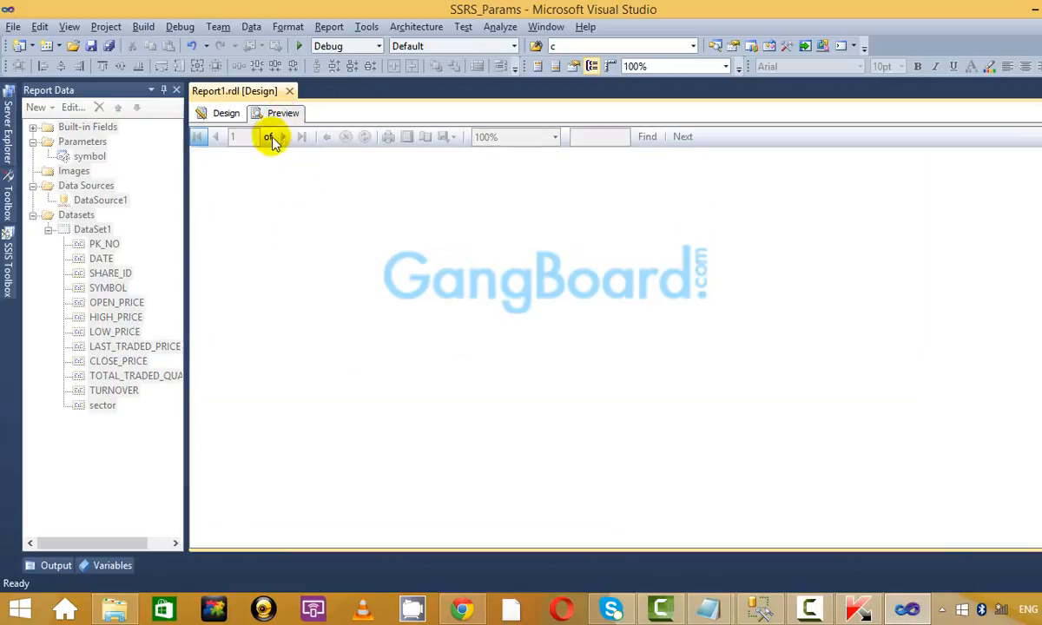
{"action": "left_click", "coordinate": [226, 112]}
{"action": "left_click", "coordinate": [283, 114]}
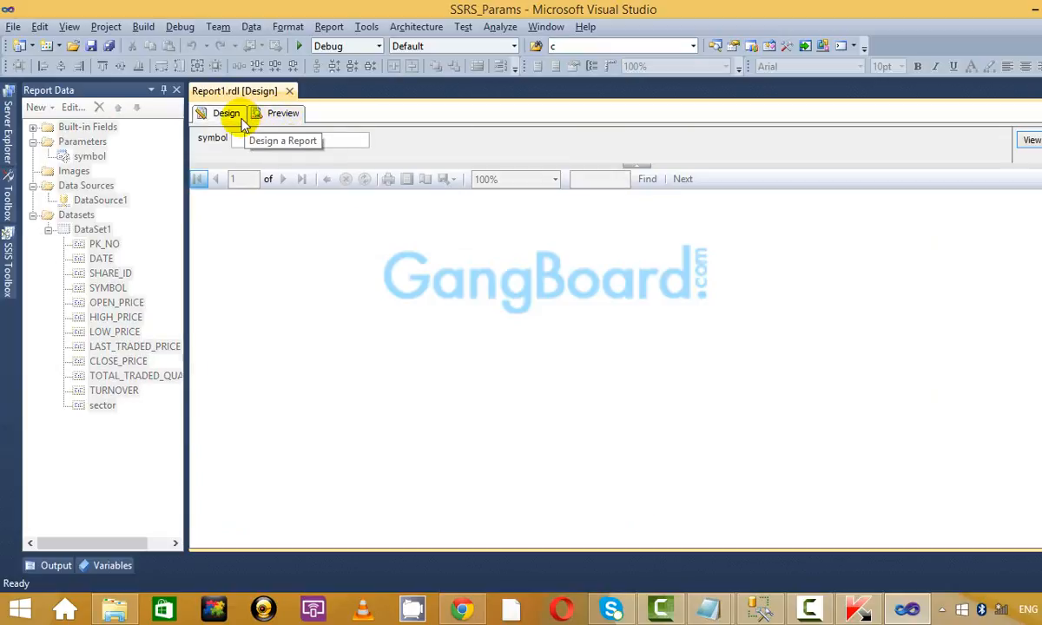
{"action": "left_click", "coordinate": [227, 113]}
{"action": "left_click", "coordinate": [271, 113]}
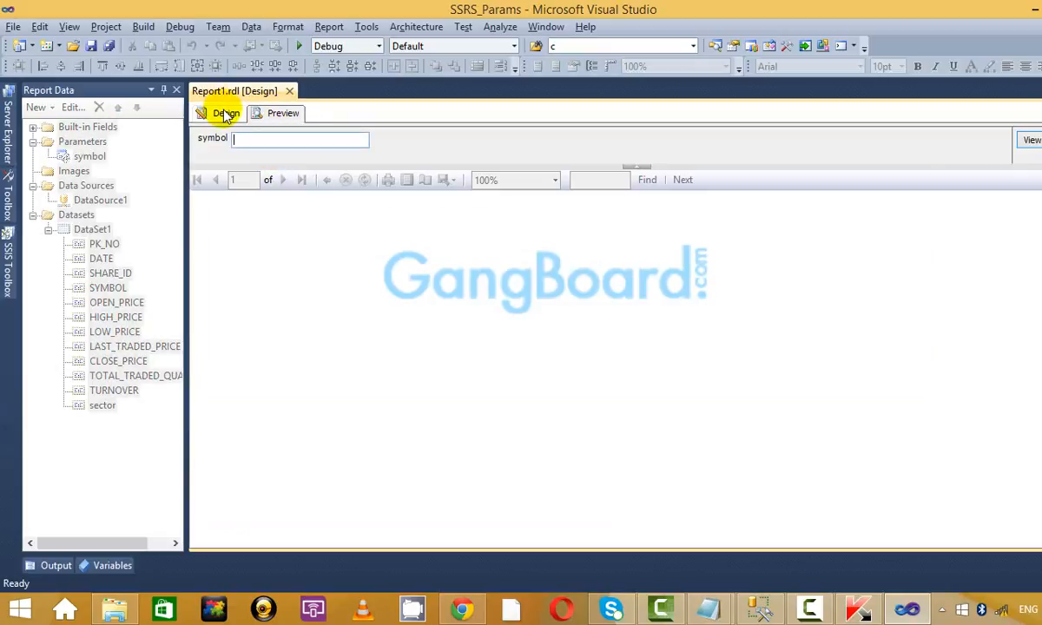
{"action": "left_click", "coordinate": [226, 114]}
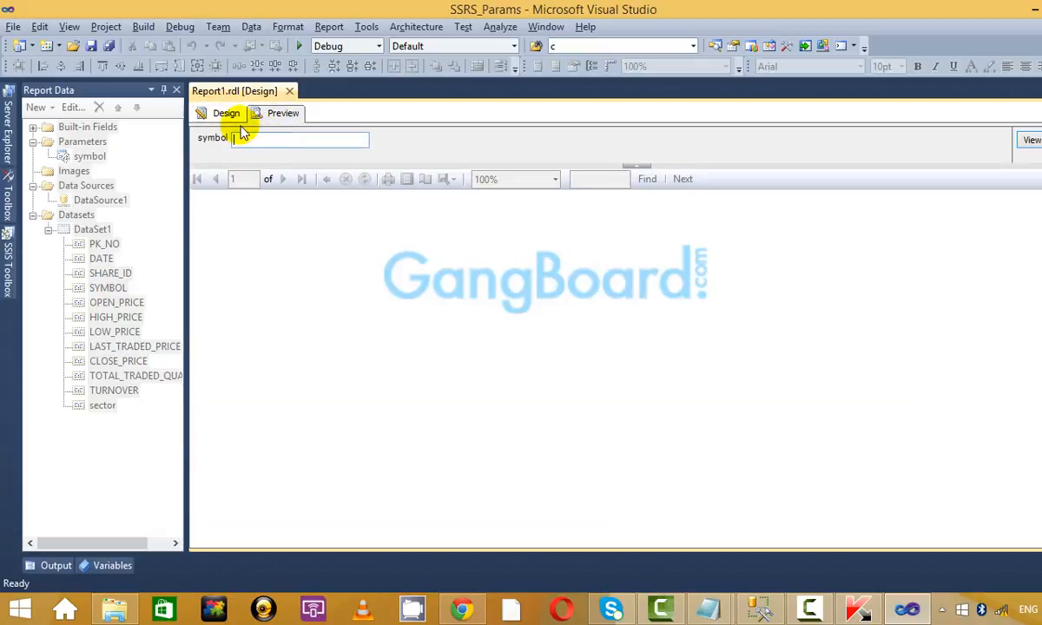
In the report design, add SYMBOL as a parent row group of the details and sector as the group above it.
{"action": "left_click", "coordinate": [224, 112]}
{"action": "left_click", "coordinate": [409, 216]}
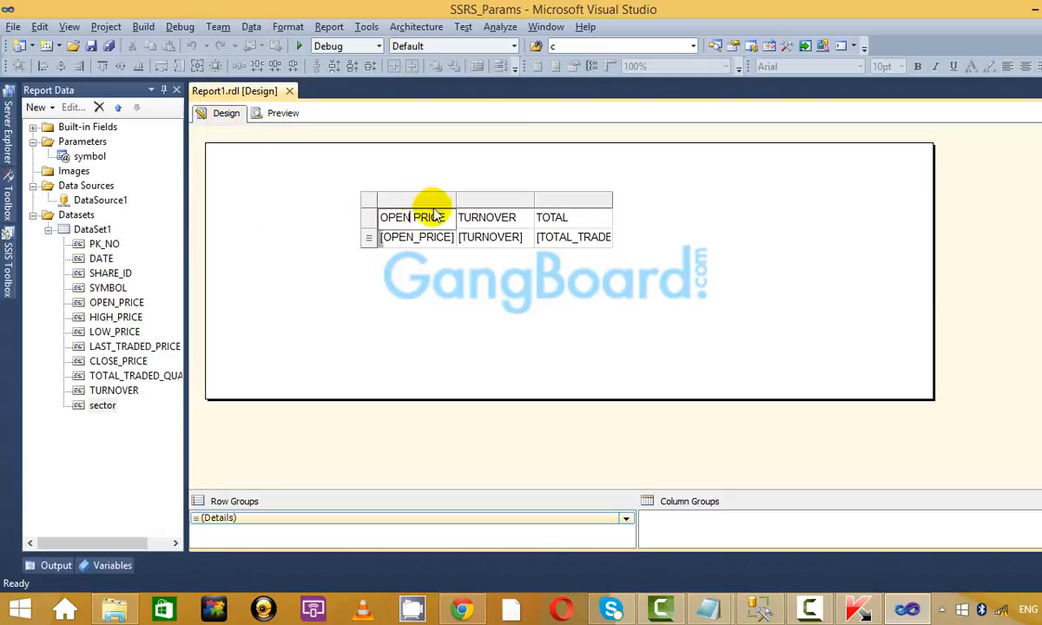
{"action": "left_click", "coordinate": [439, 202]}
{"action": "left_click", "coordinate": [488, 202]}
{"action": "left_click", "coordinate": [560, 203]}
{"action": "left_click", "coordinate": [322, 313]}
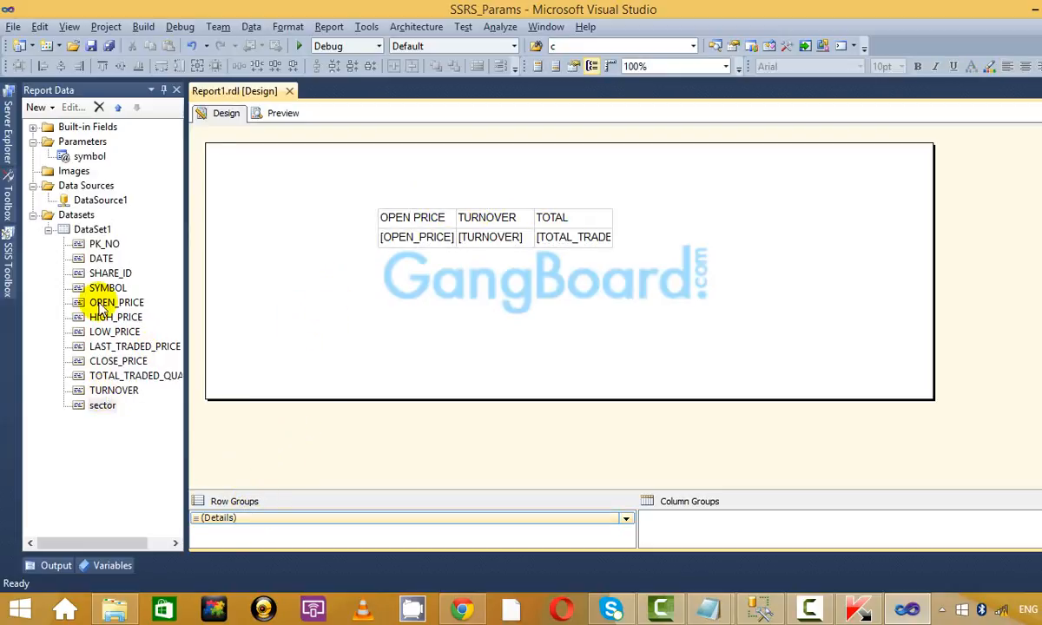
{"action": "left_click", "coordinate": [110, 273]}
{"action": "left_click", "coordinate": [108, 287]}
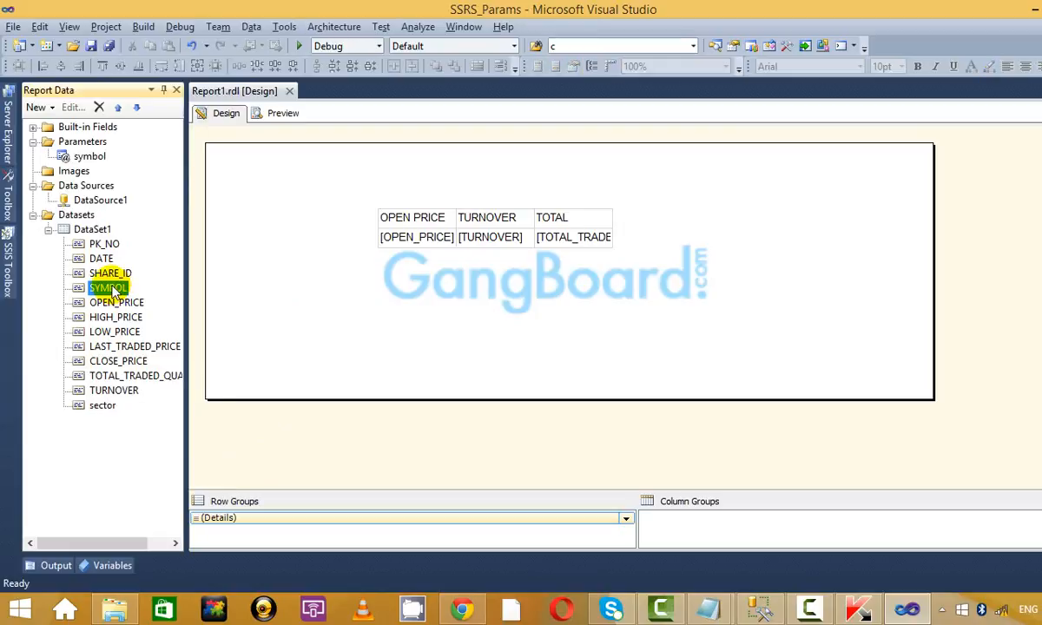
{"action": "left_click_drag", "start_coordinate": [113, 293], "coordinate": [302, 518]}
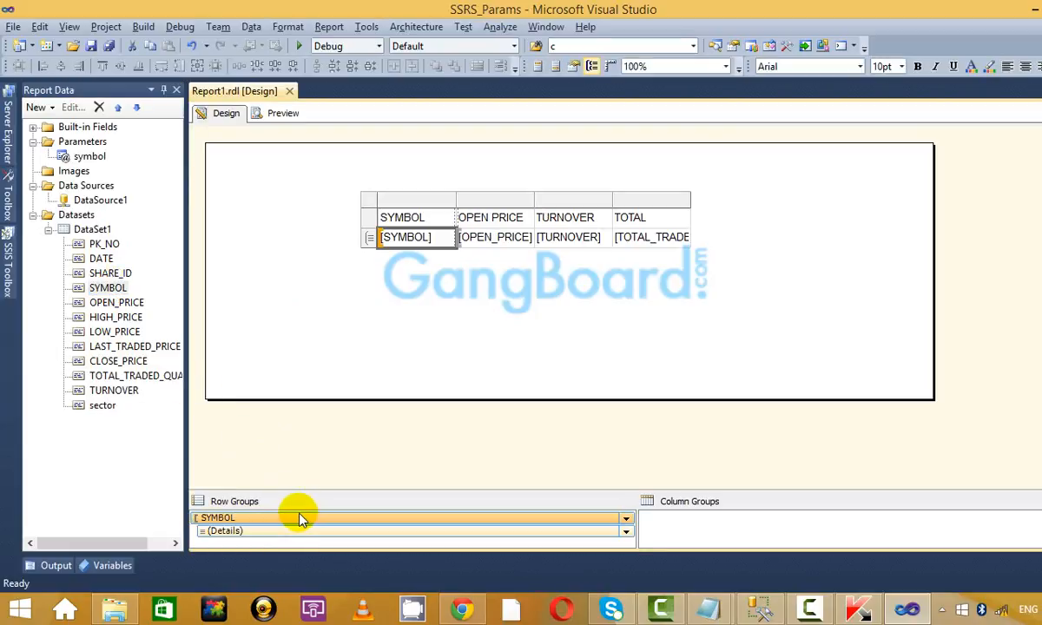
{"action": "left_click", "coordinate": [103, 406]}
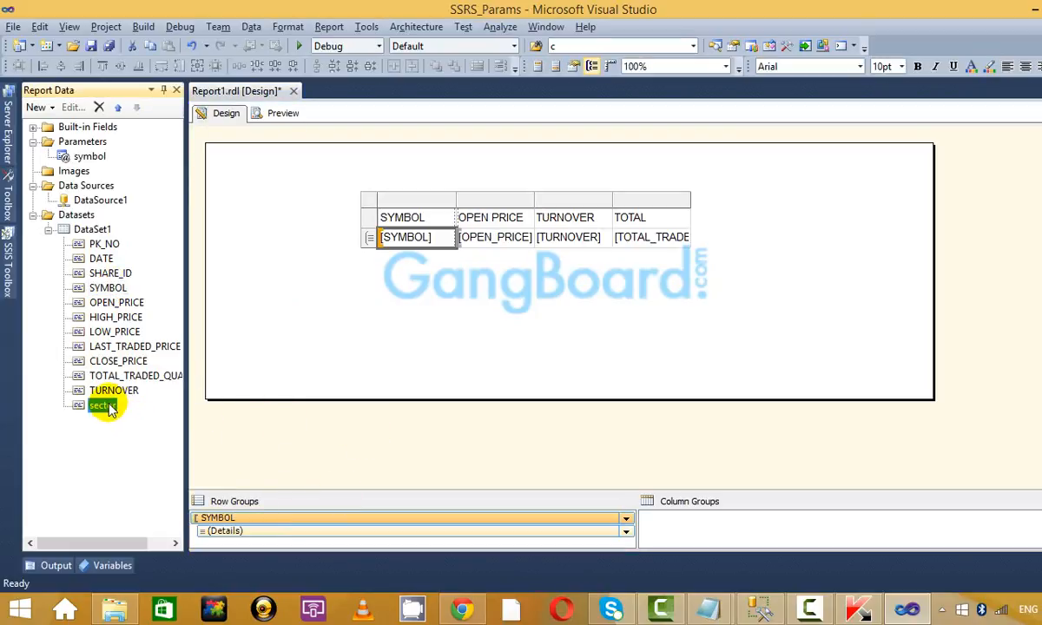
{"action": "left_click_drag", "start_coordinate": [108, 410], "coordinate": [266, 518]}
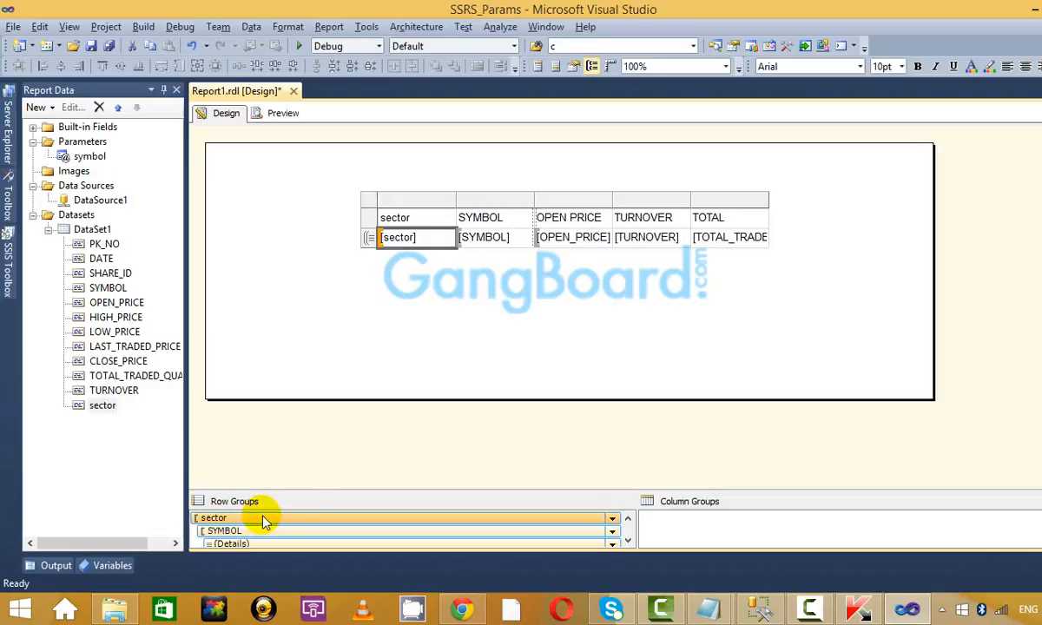
Open the preview of the report grouped by sector and symbol.
{"action": "left_click", "coordinate": [283, 112]}
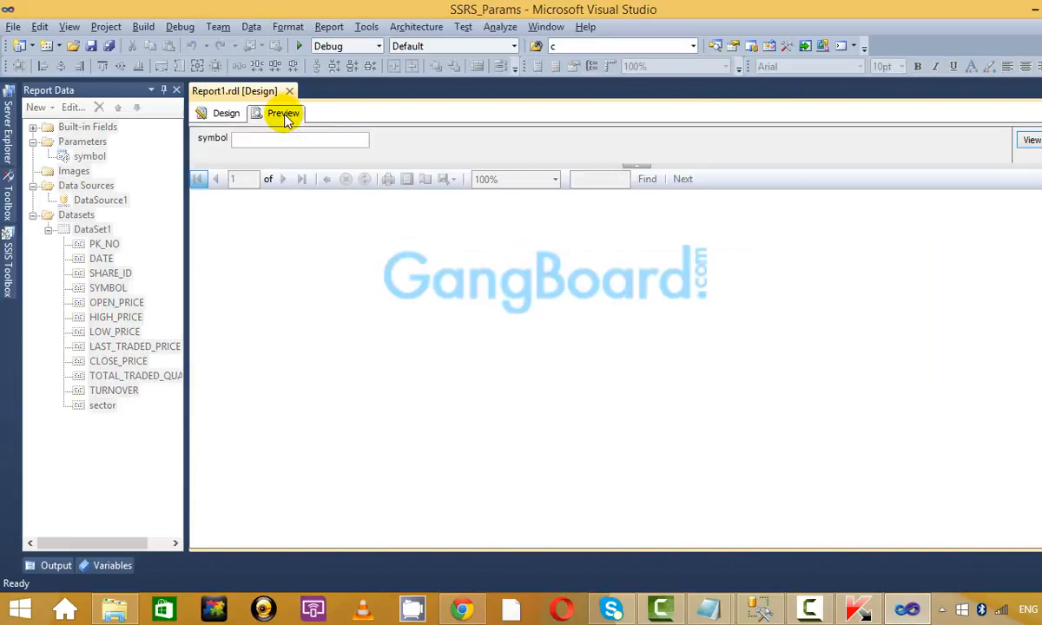
{"action": "left_click", "coordinate": [264, 138]}
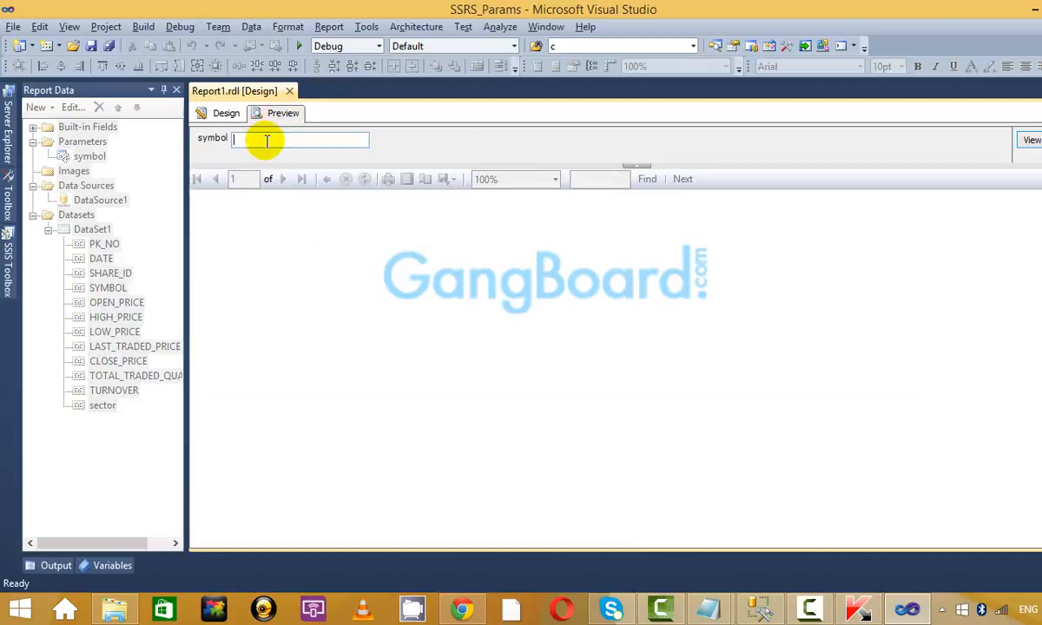
{"action": "key", "text": "Return"}
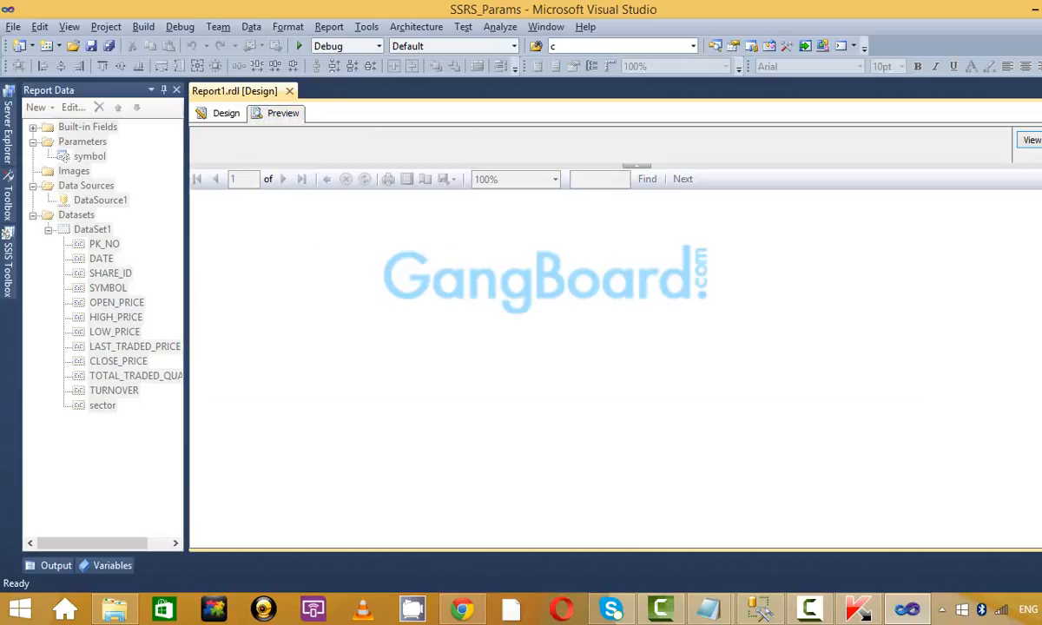
Return to the report design and delete the sector column together with its associated group.
{"action": "left_click", "coordinate": [223, 114]}
{"action": "left_click", "coordinate": [434, 210]}
{"action": "right_click", "coordinate": [437, 206]}
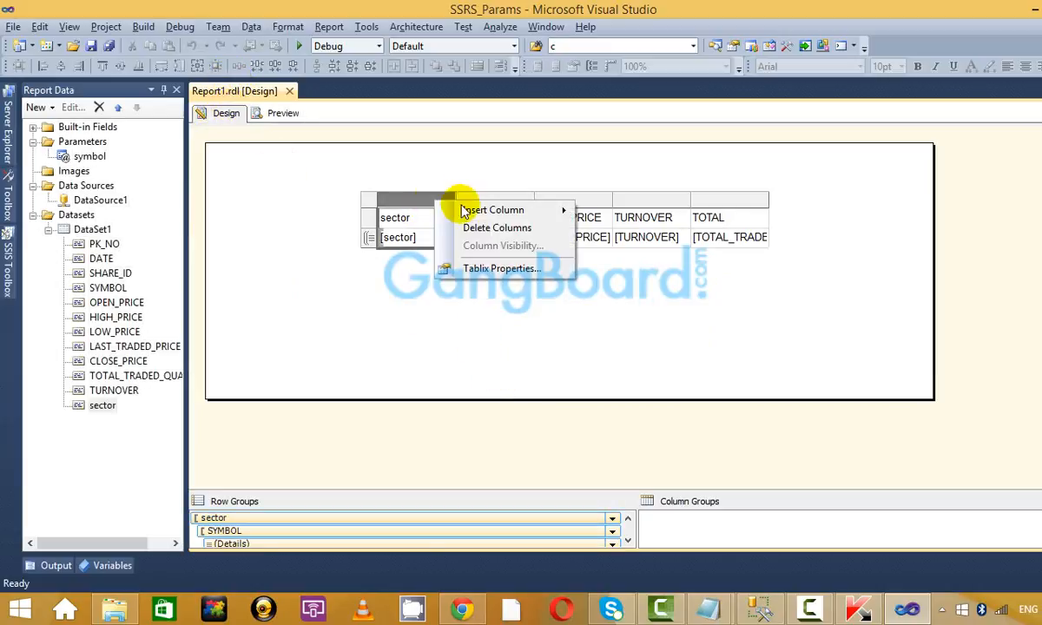
{"action": "left_click", "coordinate": [473, 227]}
{"action": "left_click", "coordinate": [604, 335]}
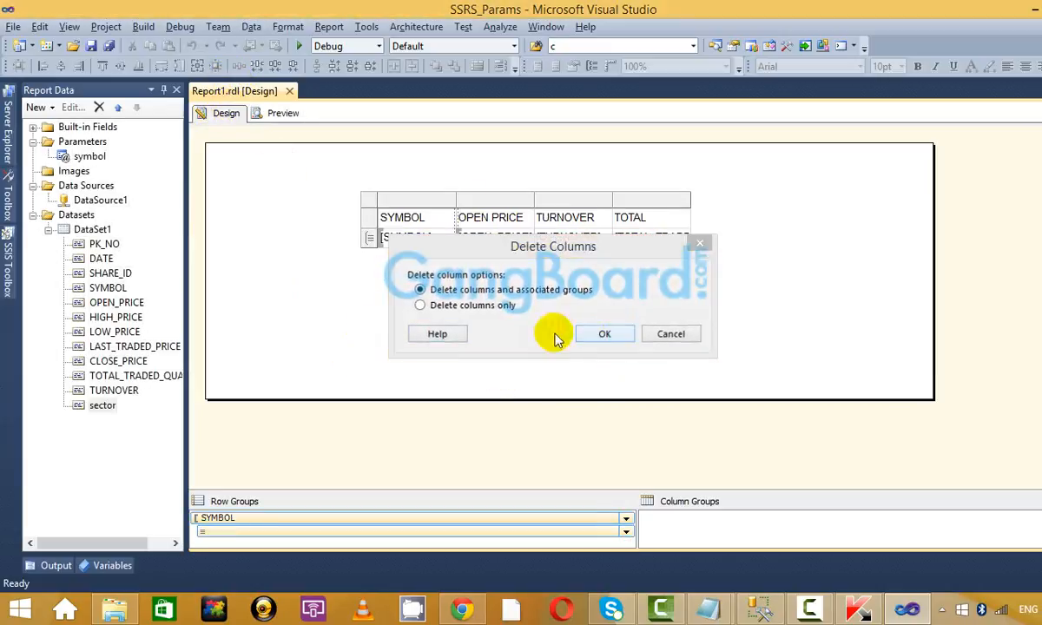
Preview the report without the sector column for the symbol ACC.
{"action": "left_click", "coordinate": [283, 114]}
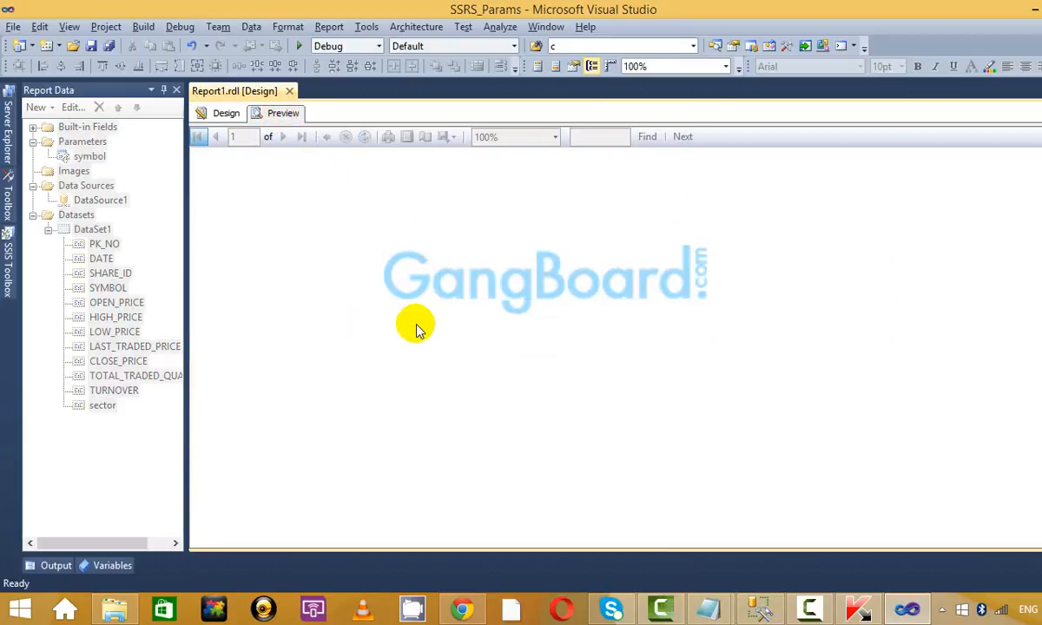
{"action": "left_click", "coordinate": [259, 138]}
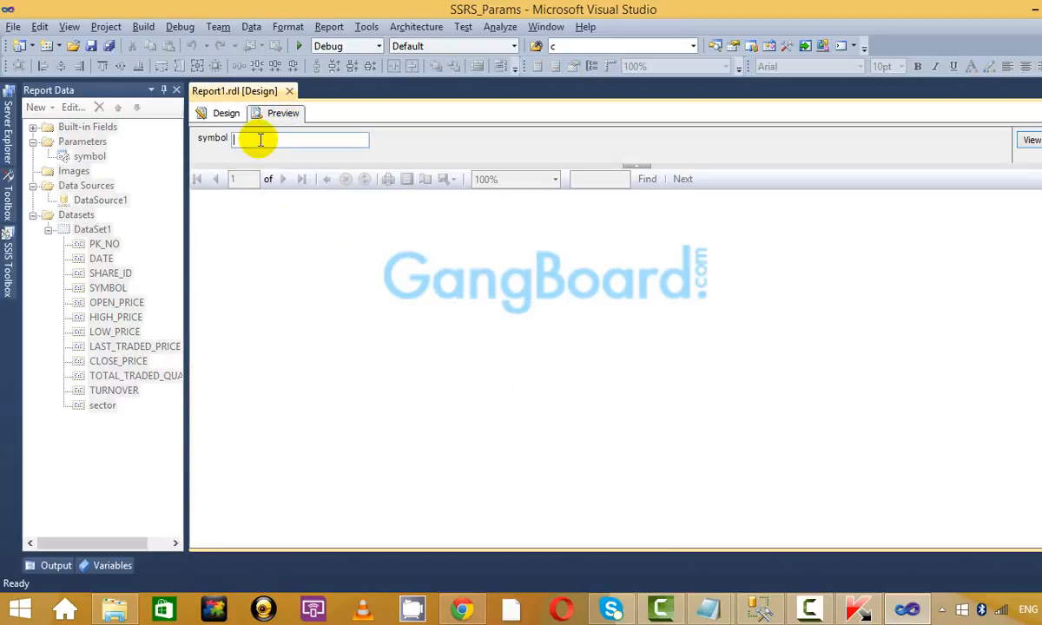
{"action": "type", "text": "ACC"}
{"action": "key", "text": "Return"}
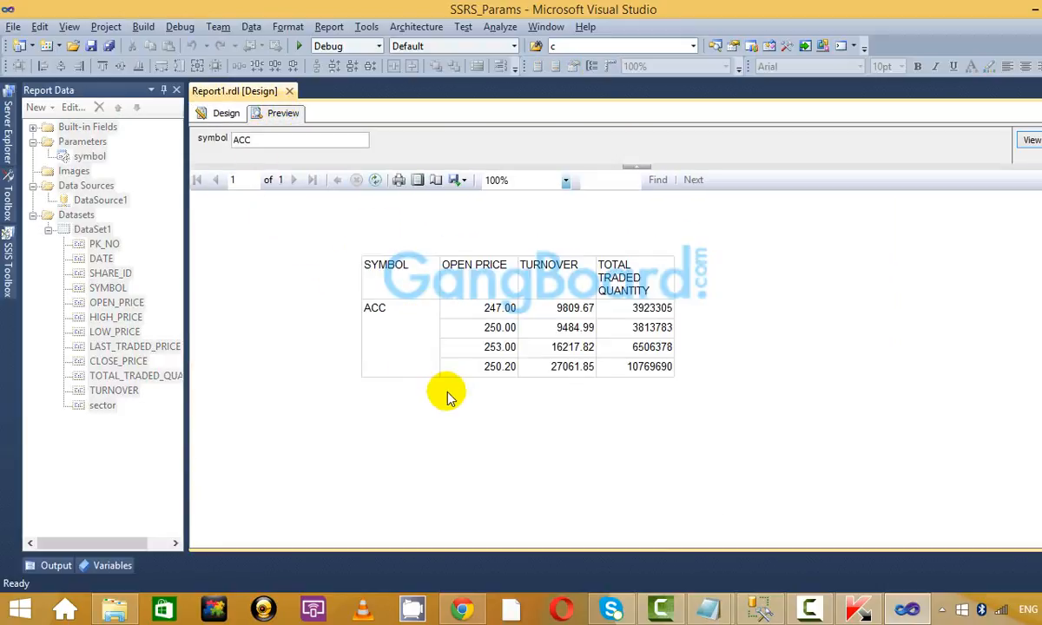
Back in the report design, widen the TOTAL TRADED QUANTITY column so its heading fits on one line.
{"action": "left_click", "coordinate": [228, 112]}
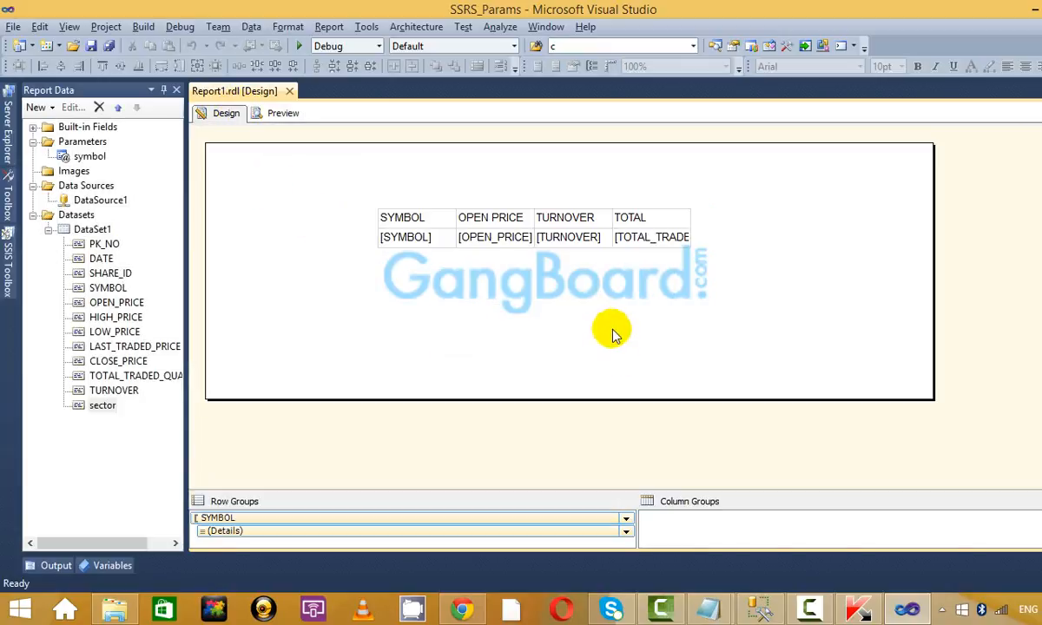
{"action": "left_click", "coordinate": [667, 218]}
{"action": "left_click_drag", "start_coordinate": [688, 198], "coordinate": [781, 200]}
{"action": "left_click", "coordinate": [677, 281]}
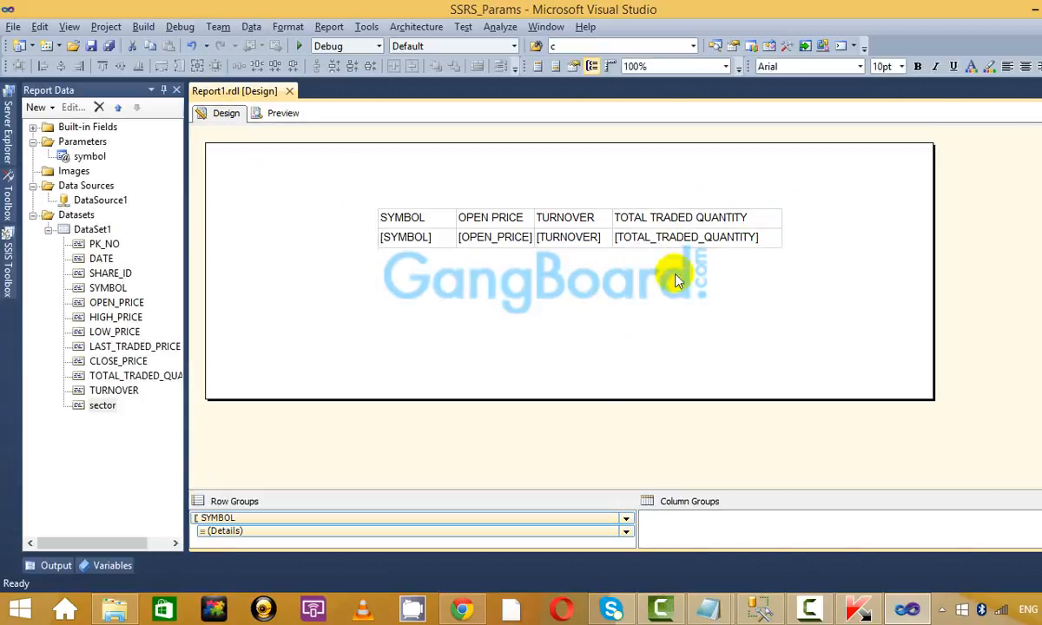
Make the table's header row bold and enlarge the row and column groups area.
{"action": "left_click", "coordinate": [417, 217]}
{"action": "left_click", "coordinate": [368, 217]}
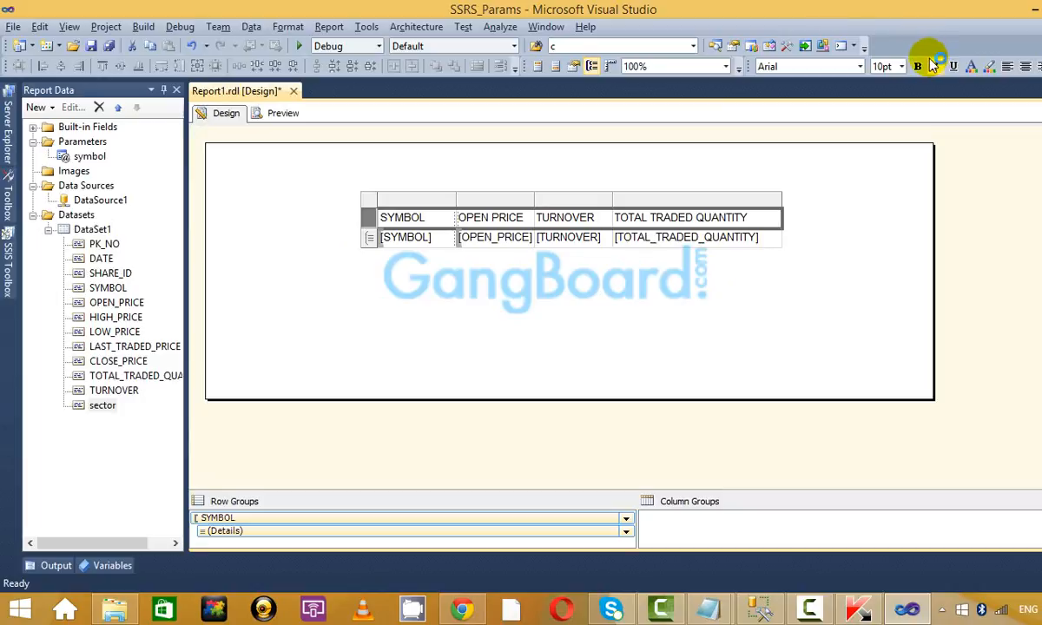
{"action": "left_click", "coordinate": [918, 66]}
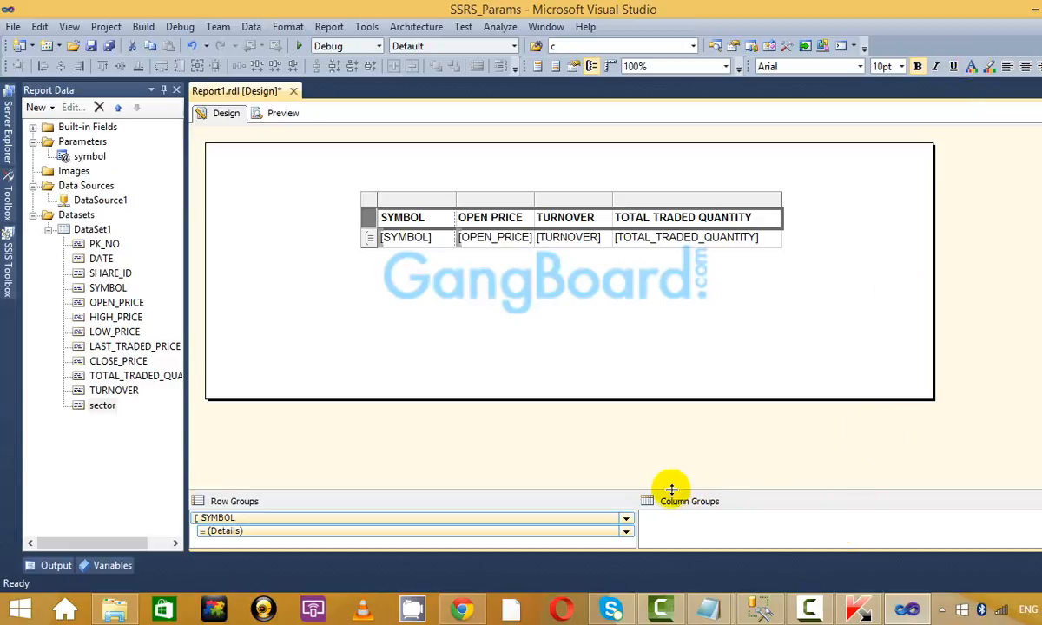
{"action": "left_click_drag", "start_coordinate": [672, 490], "coordinate": [681, 449]}
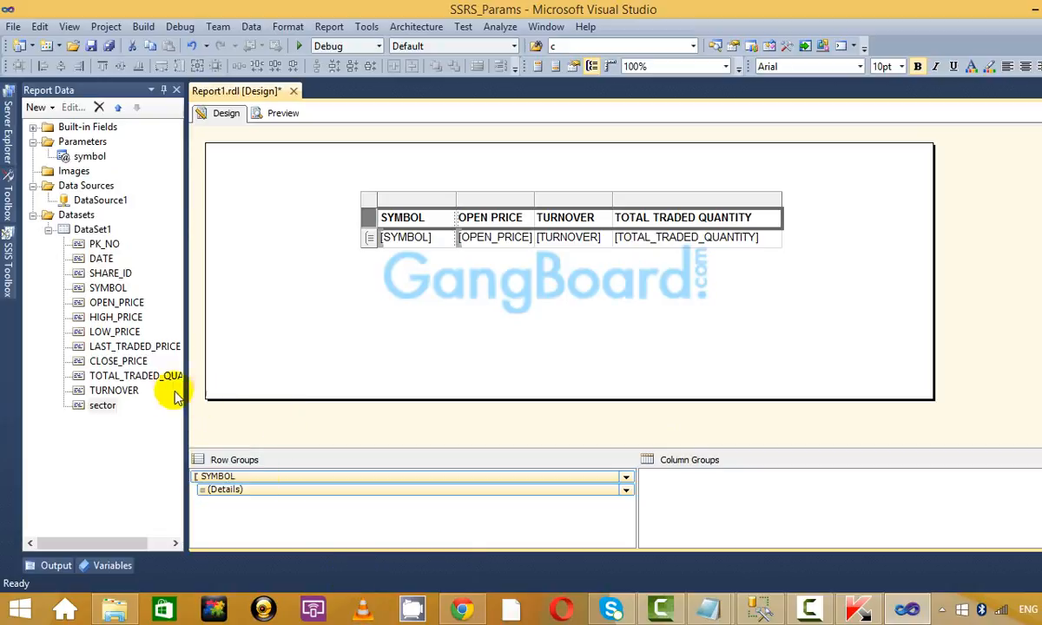
{"action": "left_click", "coordinate": [102, 406]}
{"action": "left_click", "coordinate": [104, 245]}
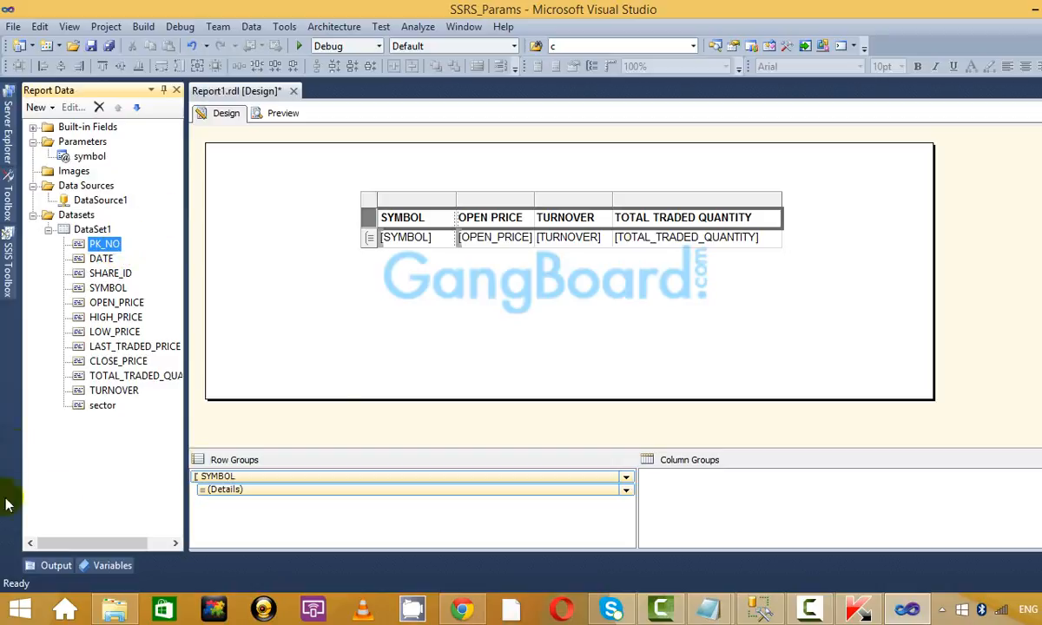
{"action": "left_click", "coordinate": [438, 323]}
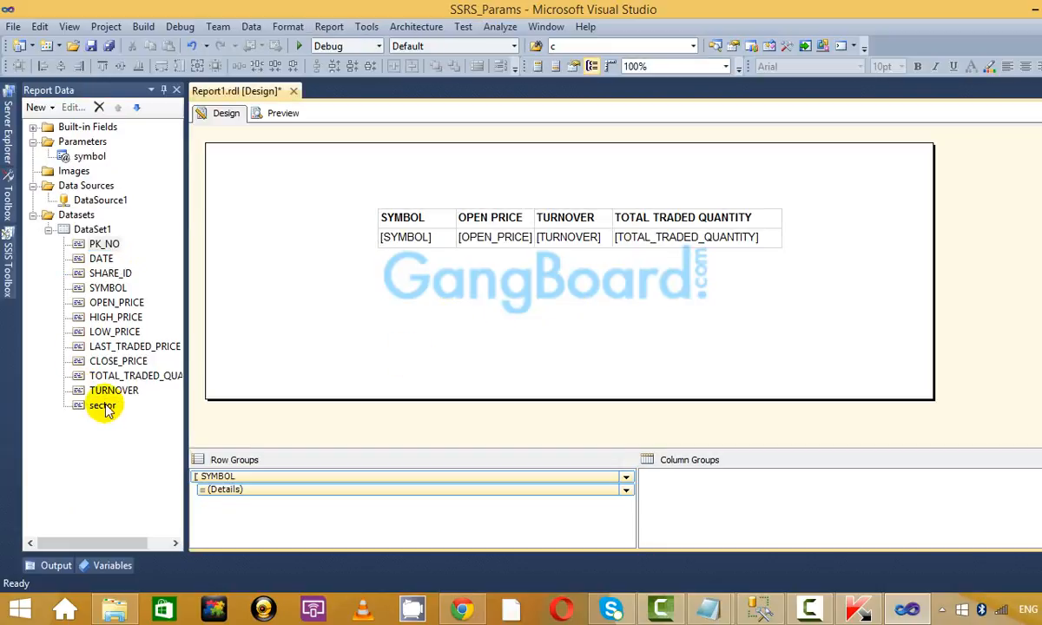
{"action": "left_click_drag", "start_coordinate": [95, 405], "coordinate": [69, 411]}
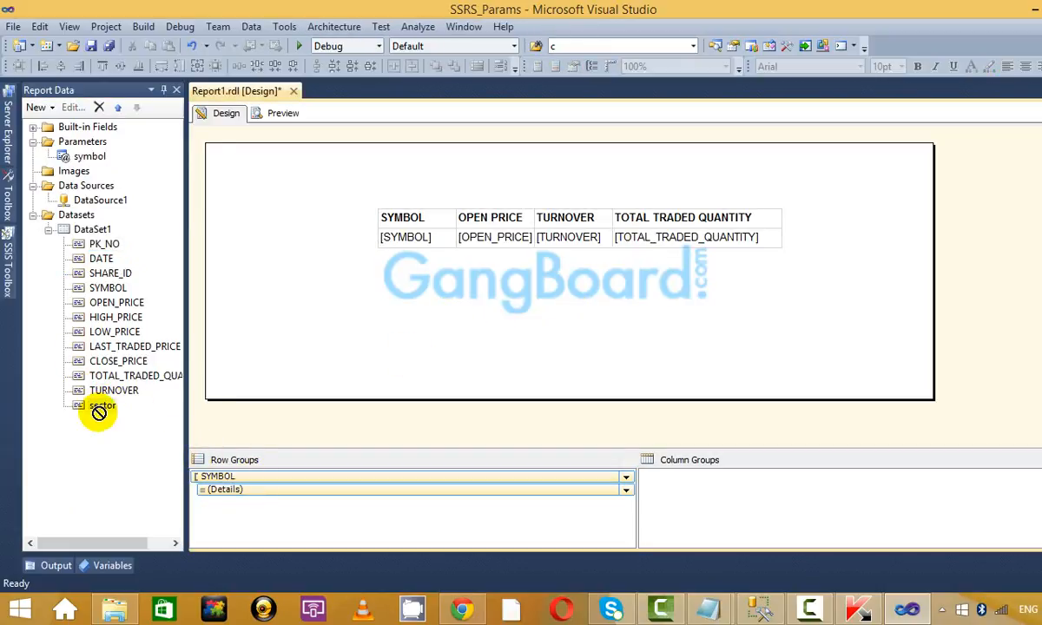
{"action": "left_click", "coordinate": [342, 293]}
Preview the formatted report for the symbol BHEL.
{"action": "left_click", "coordinate": [283, 113]}
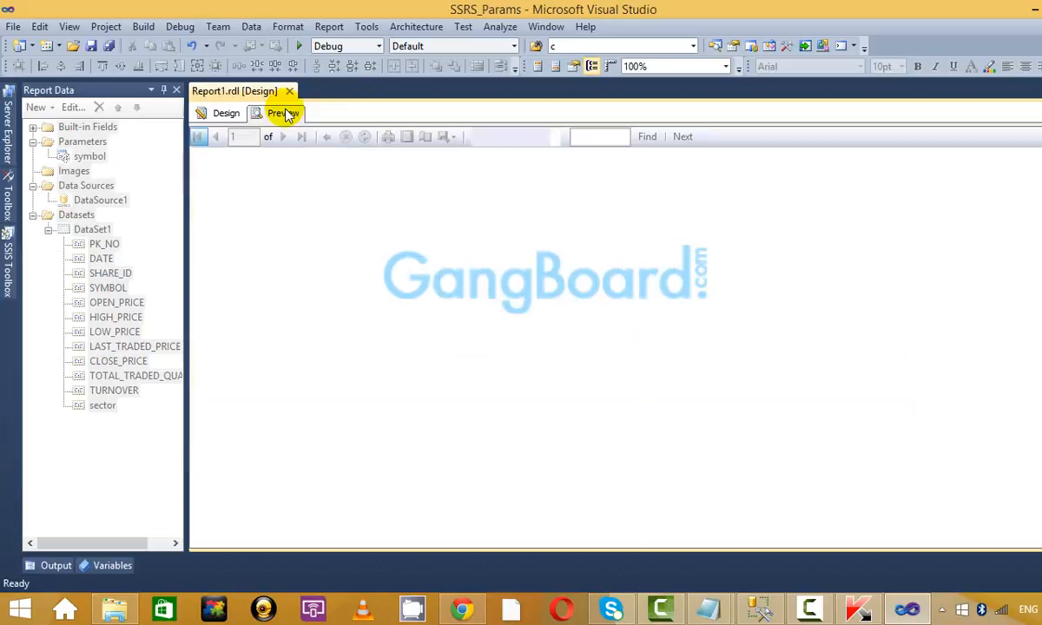
{"action": "left_click", "coordinate": [284, 138]}
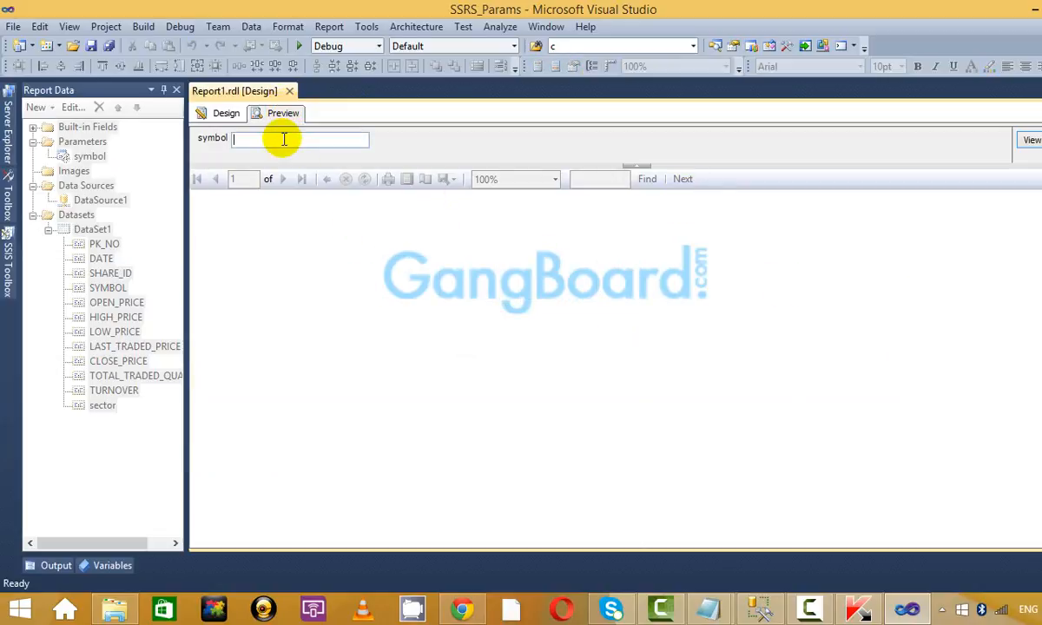
{"action": "type", "text": "B"}
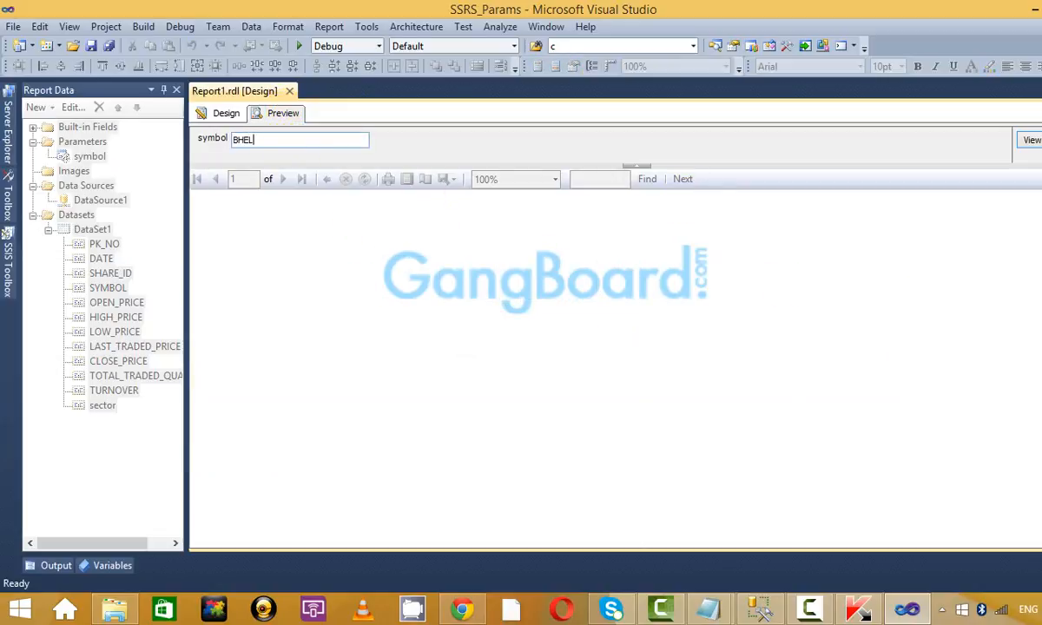
{"action": "type", "text": "HEL"}
{"action": "key", "text": "Return"}
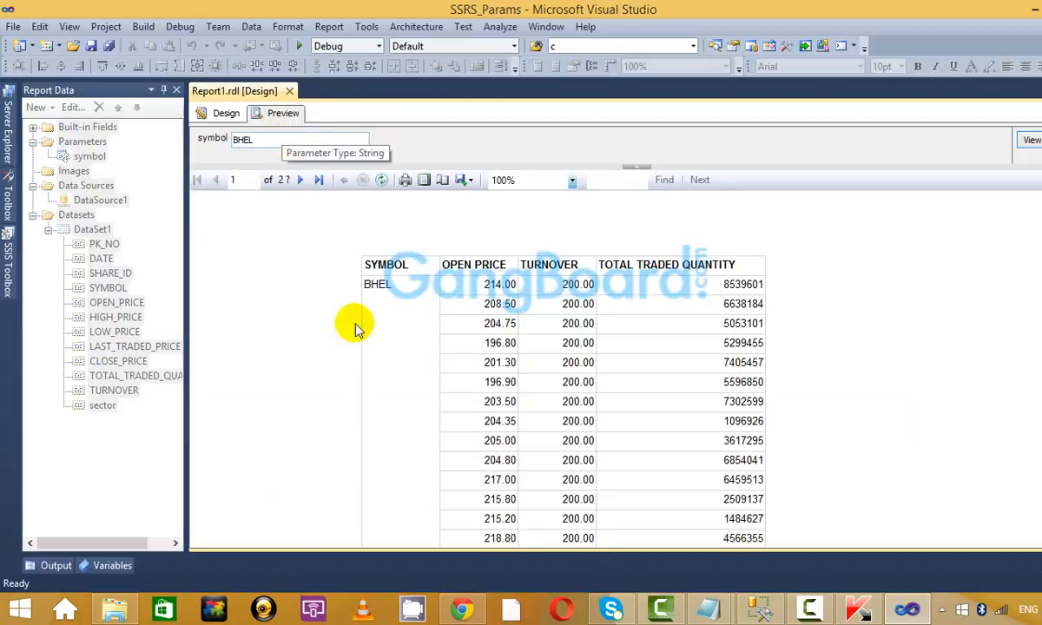
Return to the report design, review the Normal Params (Text box) entry in the Notepad notes, and switch back to Visual Studio.
{"action": "left_click", "coordinate": [222, 113]}
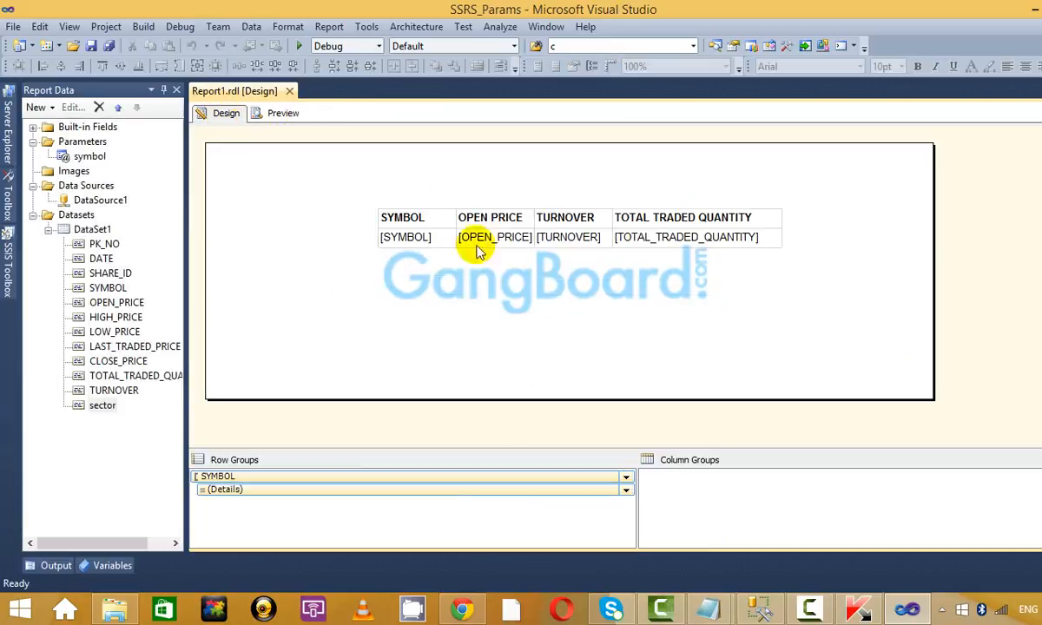
{"action": "key", "text": "alt+Tab"}
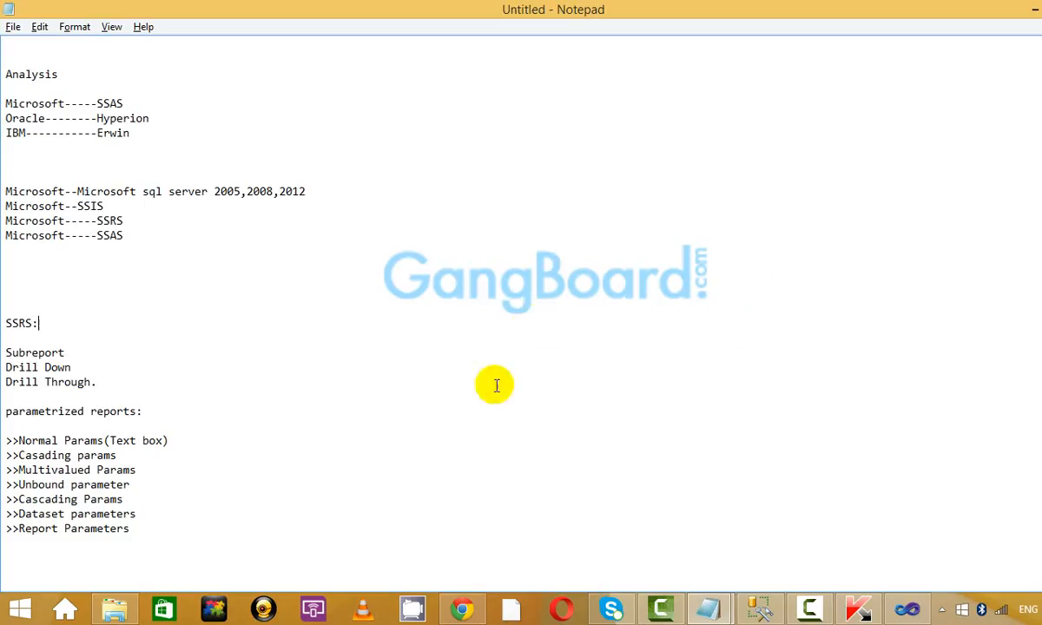
{"action": "left_click", "coordinate": [211, 442]}
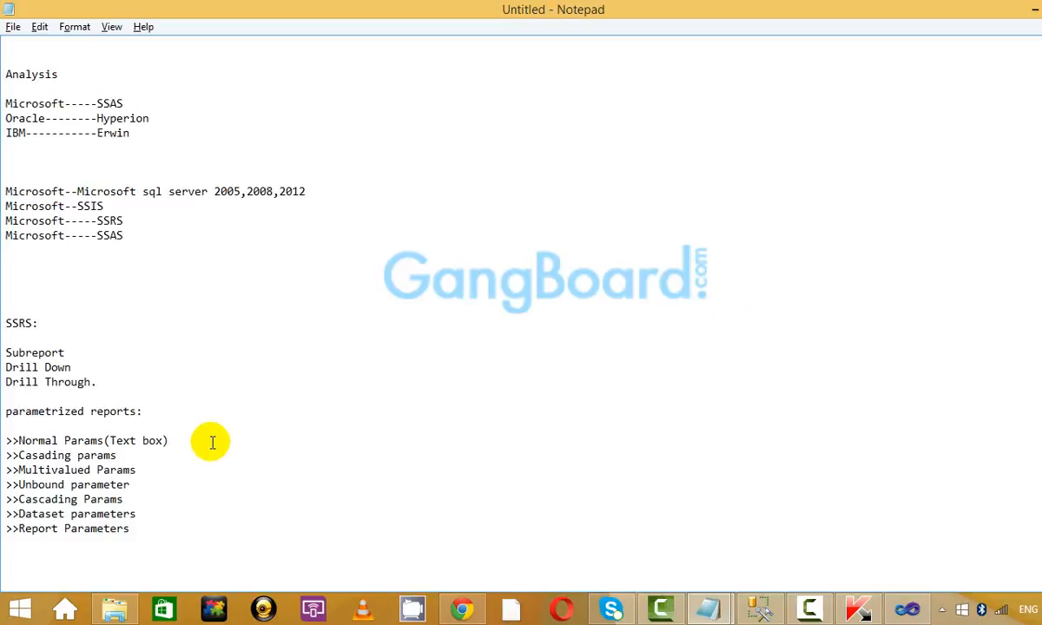
{"action": "key", "text": "alt+Tab"}
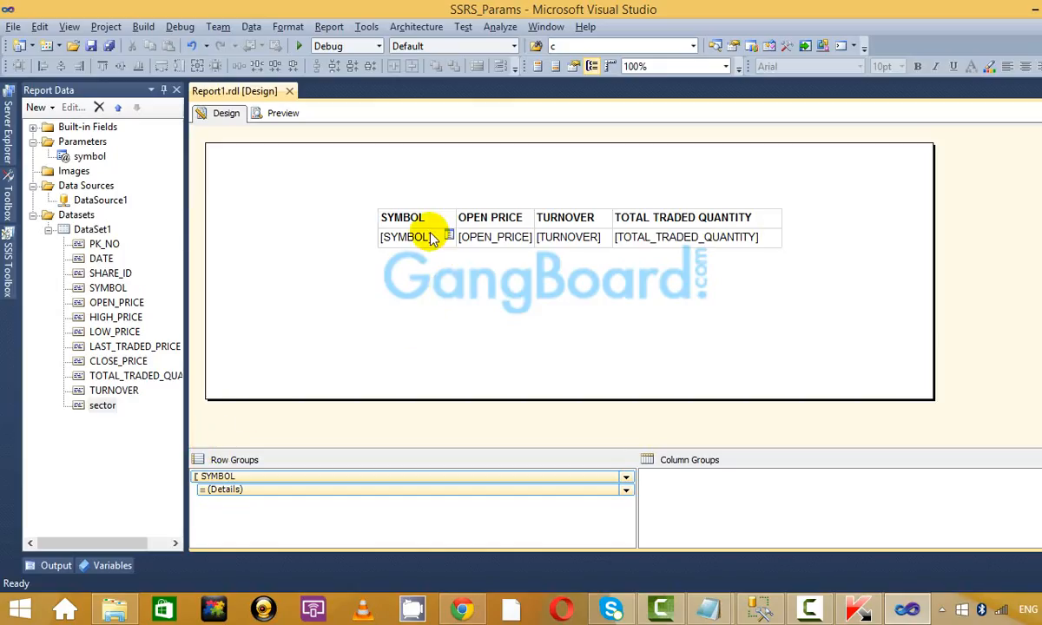
Look at the BHEL preview again, return to the design and point out the symbol parameter in the report data.
{"action": "left_click", "coordinate": [408, 217]}
{"action": "left_click", "coordinate": [283, 113]}
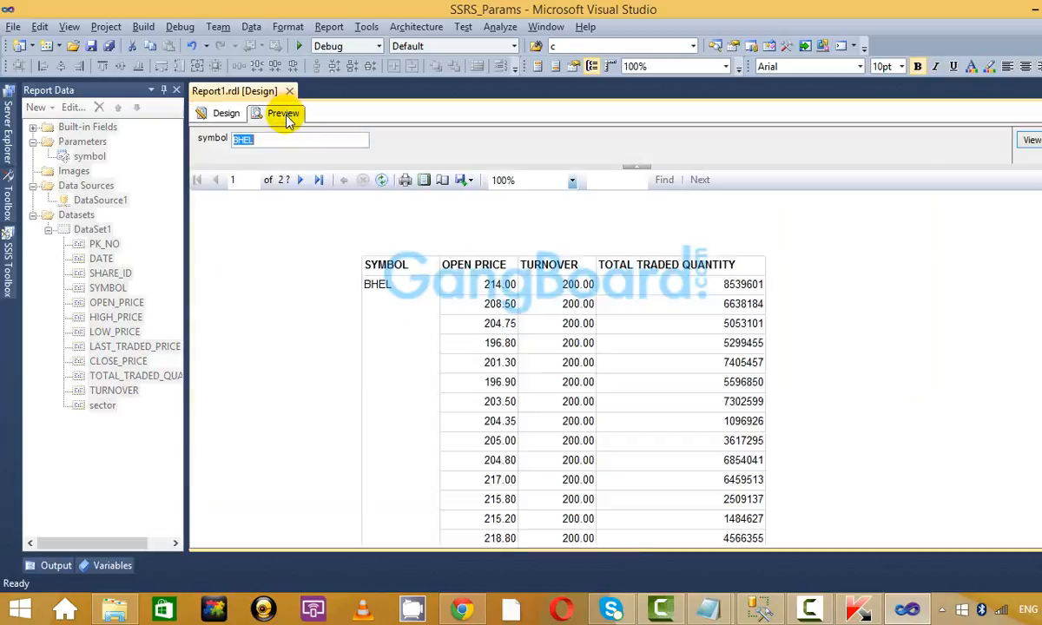
{"action": "left_click", "coordinate": [228, 112]}
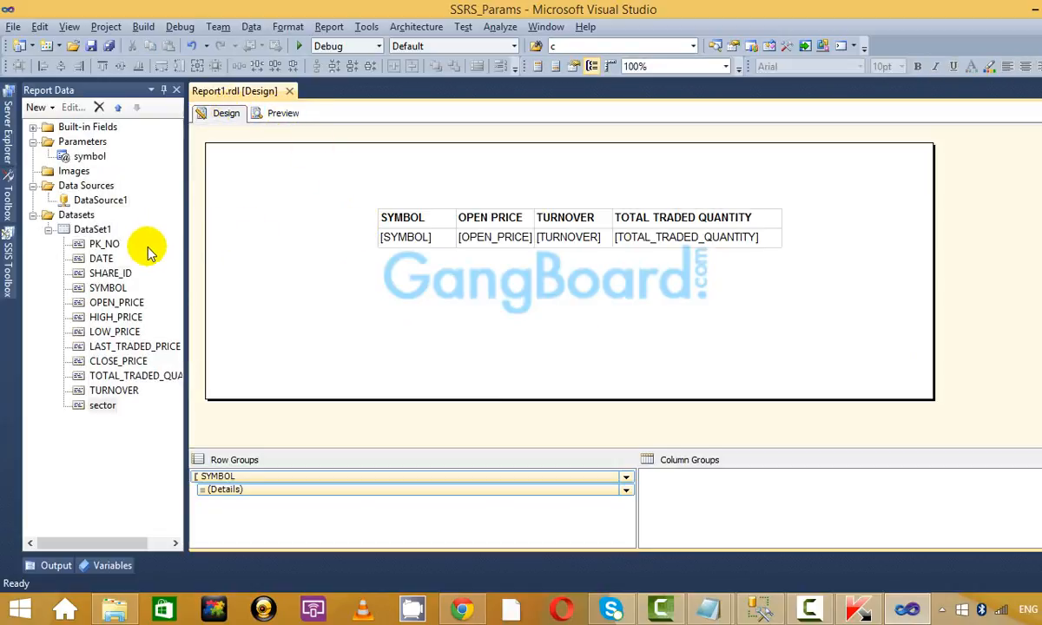
{"action": "left_click", "coordinate": [91, 156]}
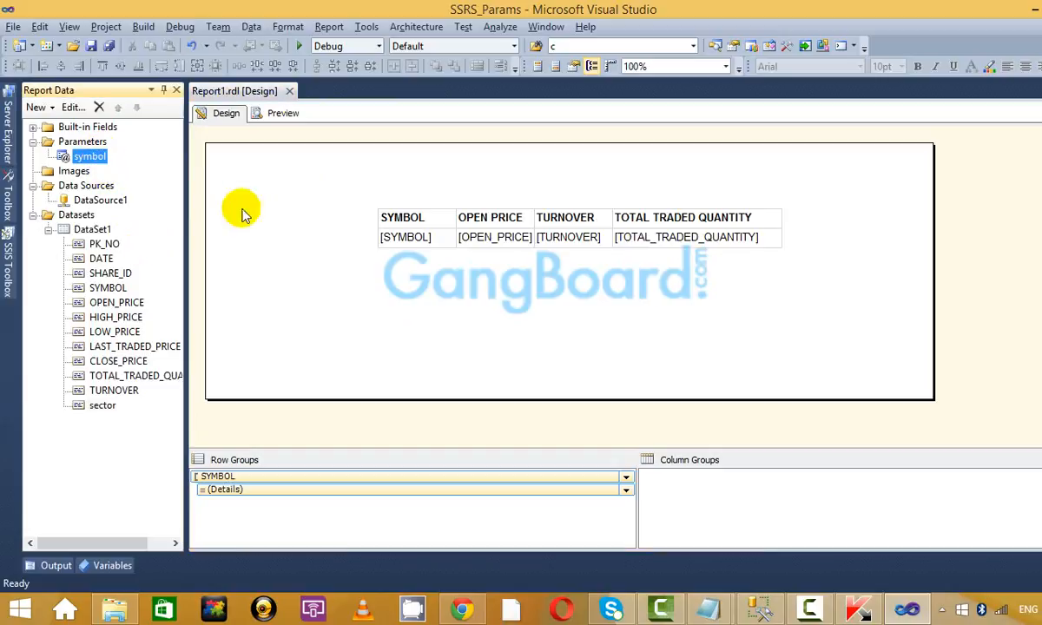
{"action": "left_click", "coordinate": [269, 238]}
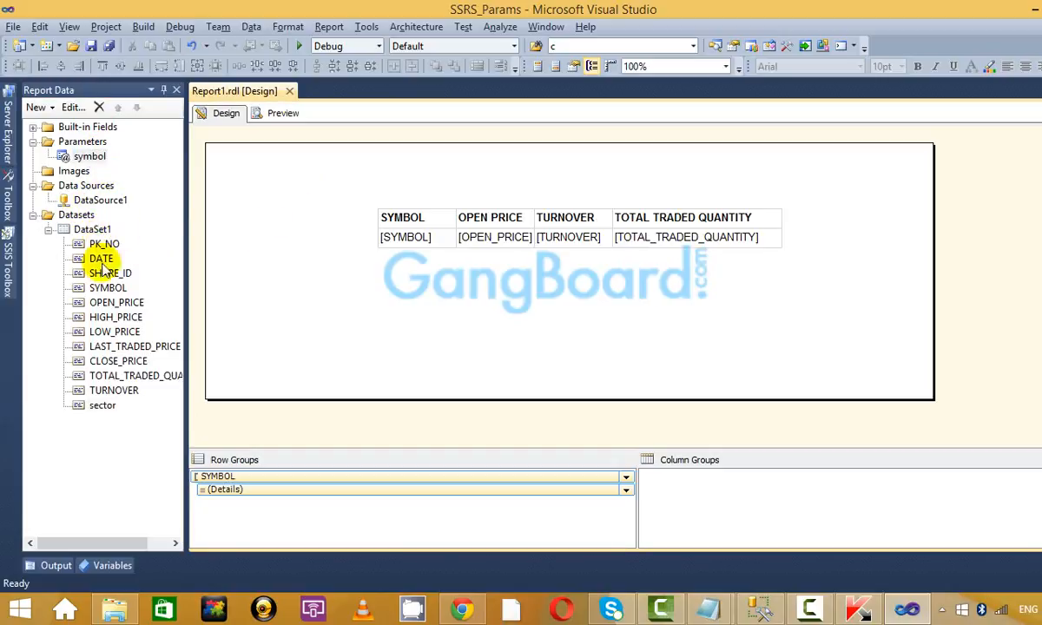
{"action": "right_click", "coordinate": [87, 218]}
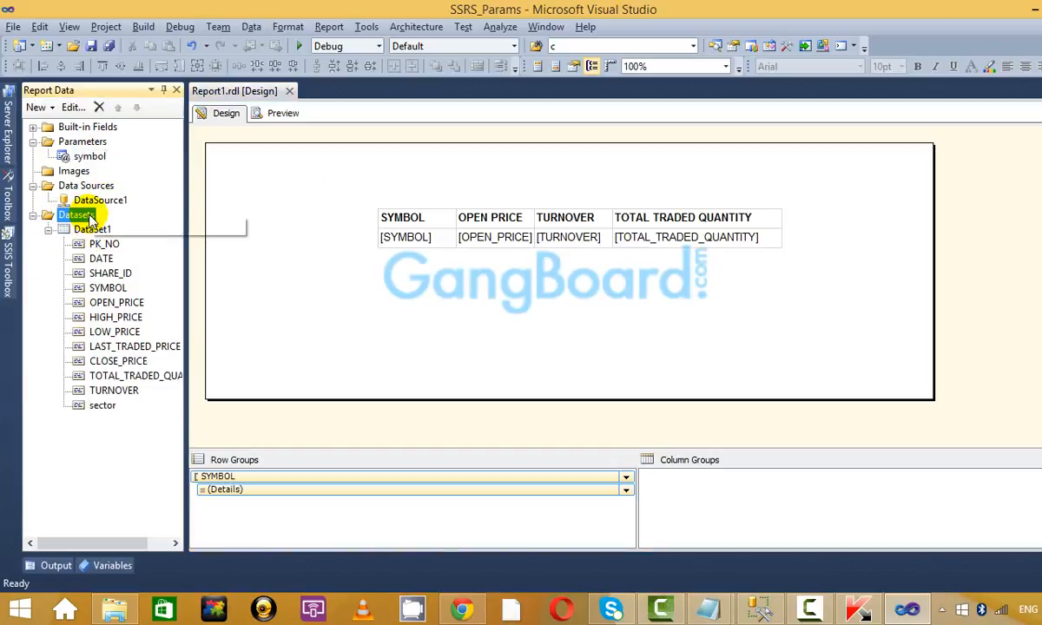
{"action": "left_click", "coordinate": [165, 226]}
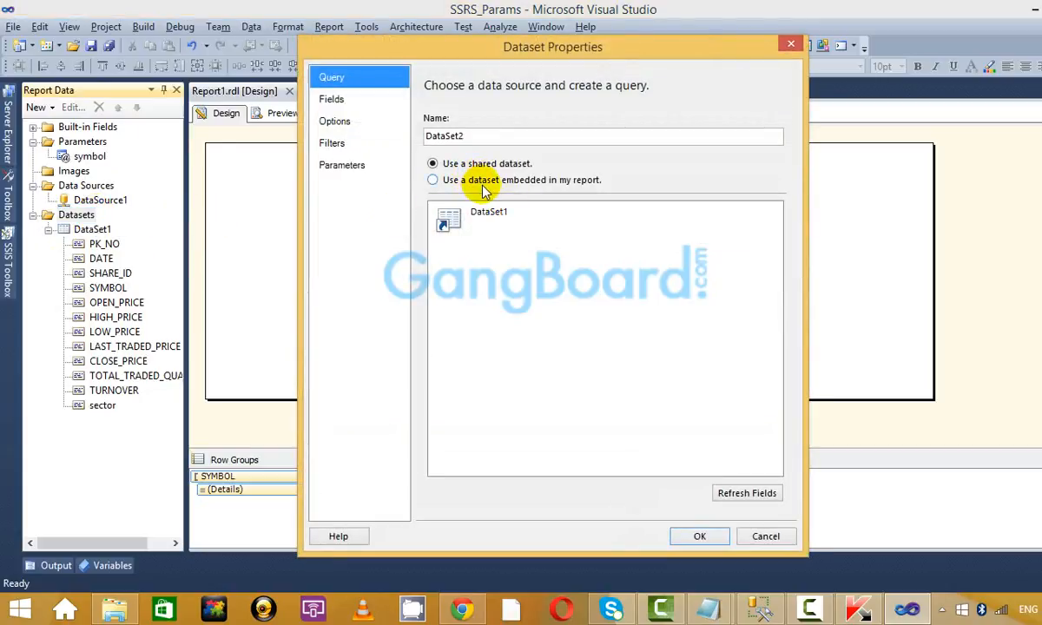
{"action": "left_click", "coordinate": [443, 180]}
{"action": "left_click", "coordinate": [620, 233]}
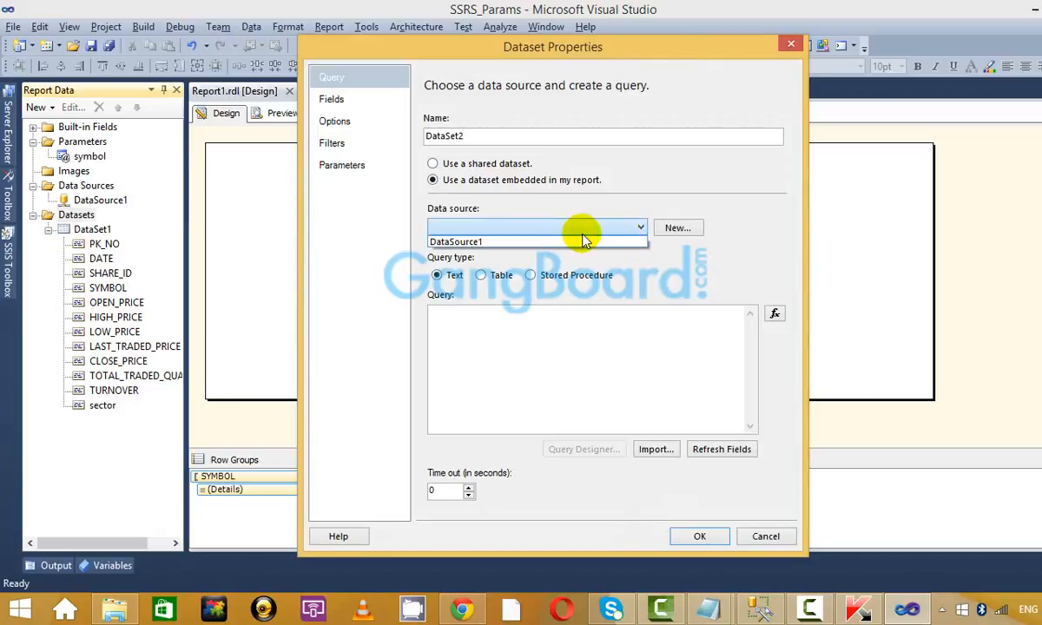
{"action": "left_click", "coordinate": [576, 242]}
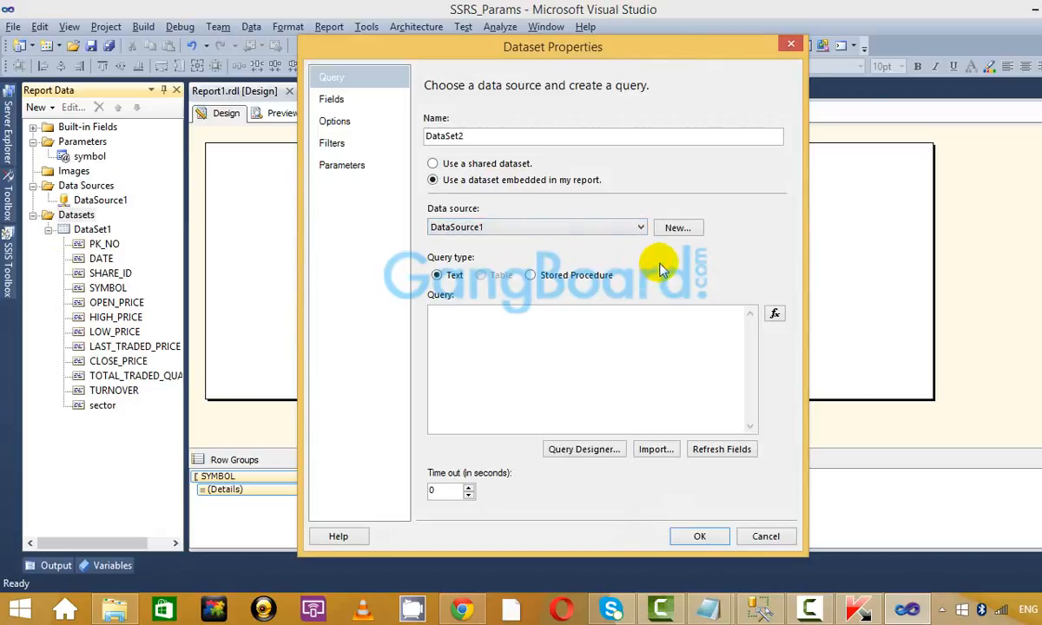
{"action": "left_click", "coordinate": [614, 230]}
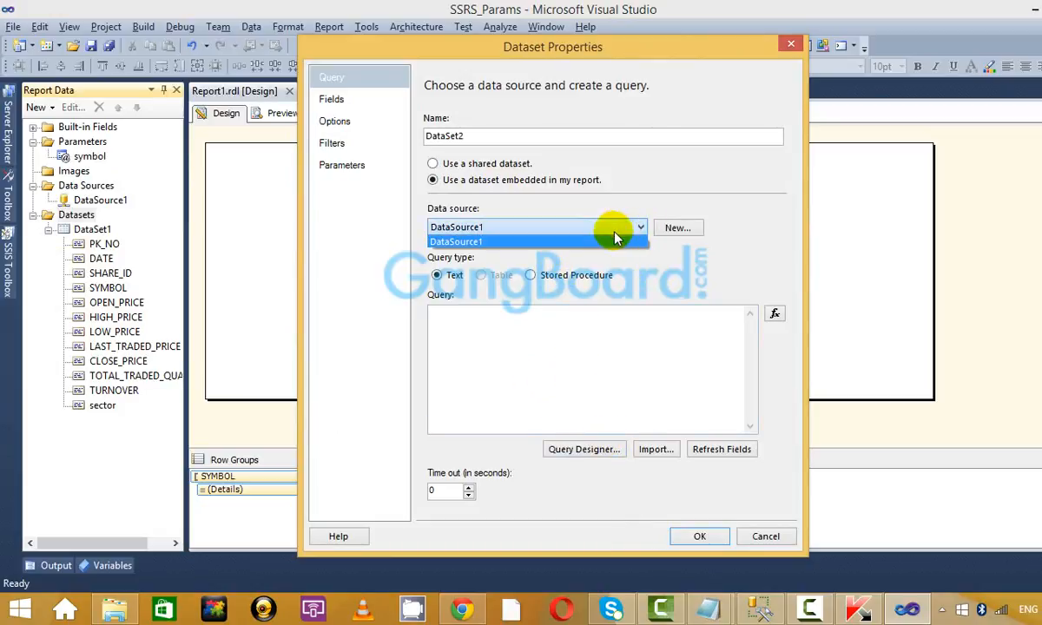
{"action": "left_click", "coordinate": [597, 243]}
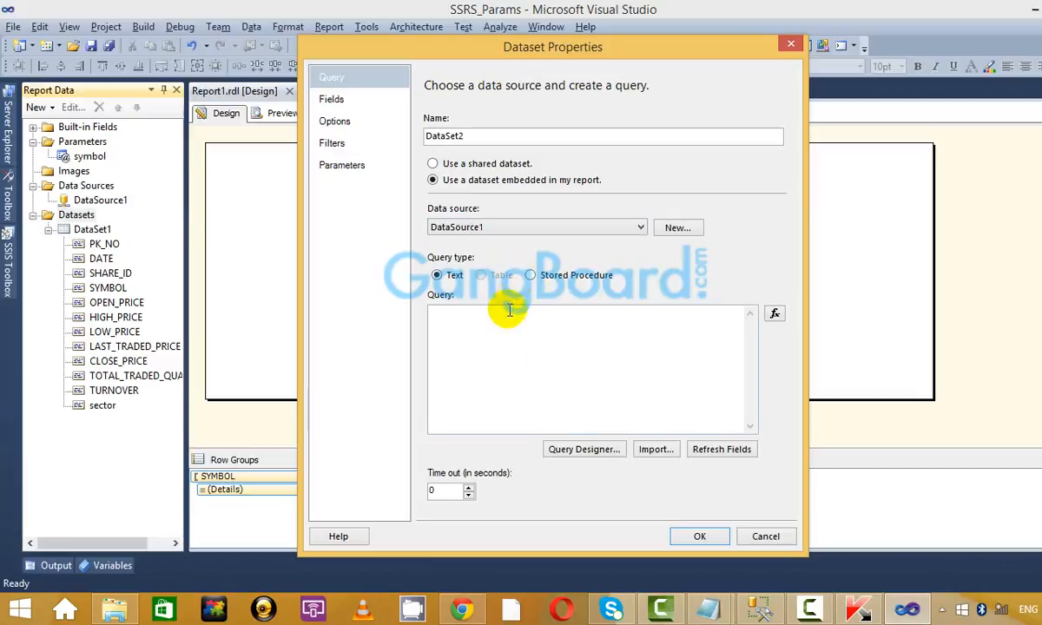
{"action": "left_click", "coordinate": [584, 449]}
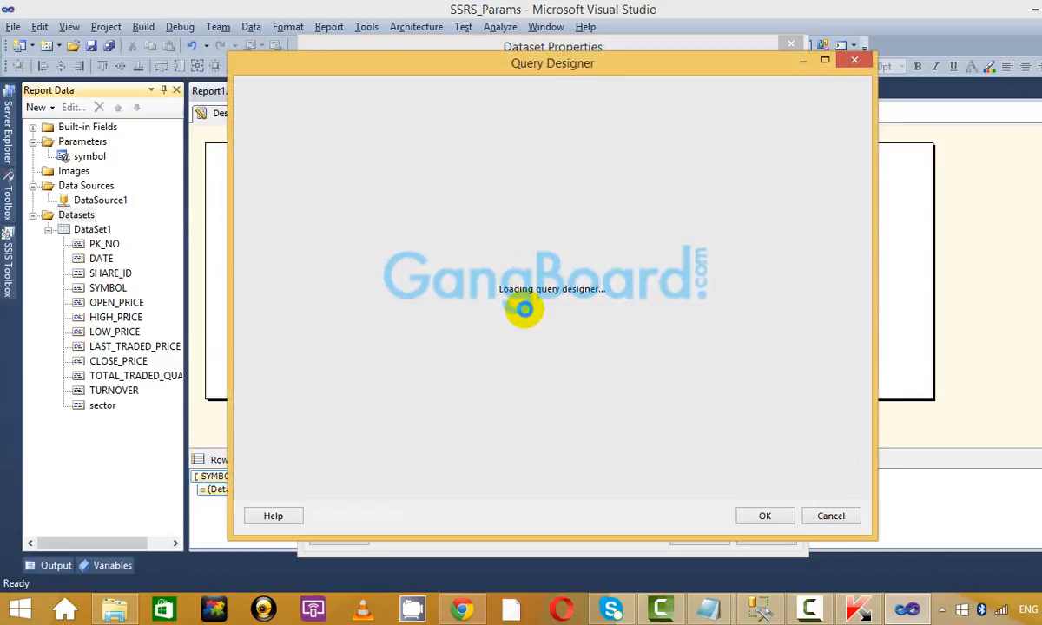
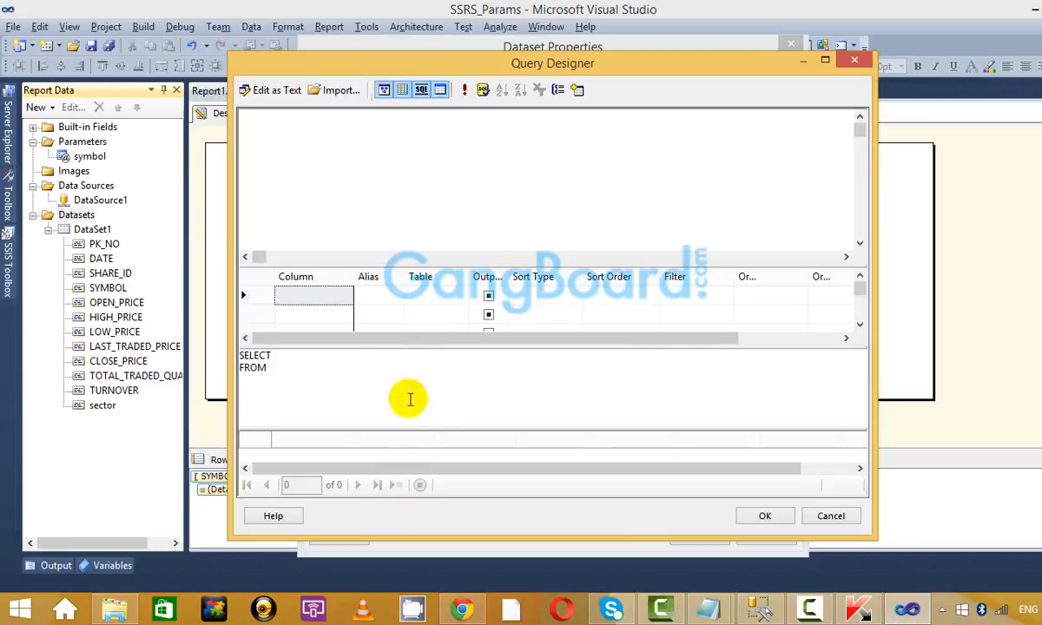
{"action": "left_click", "coordinate": [403, 363]}
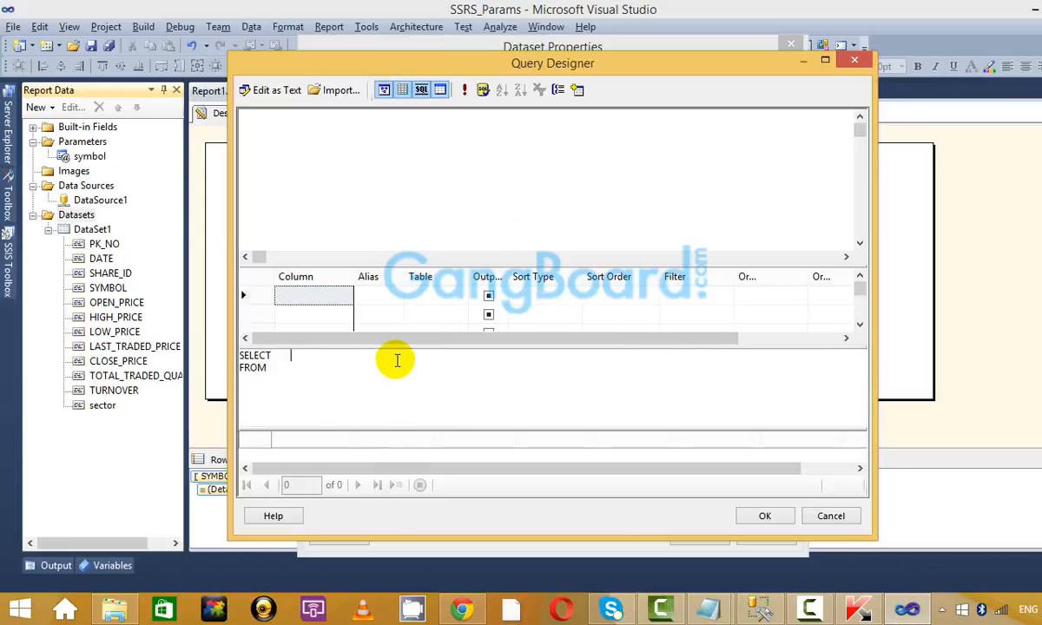
{"action": "type", "text": "*"}
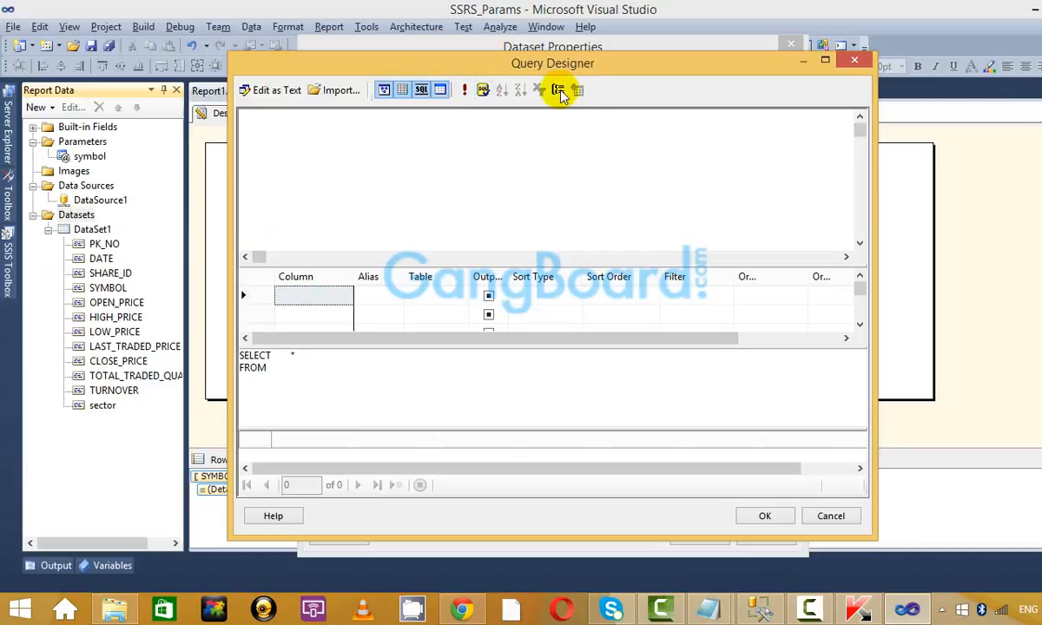
{"action": "left_click", "coordinate": [851, 59]}
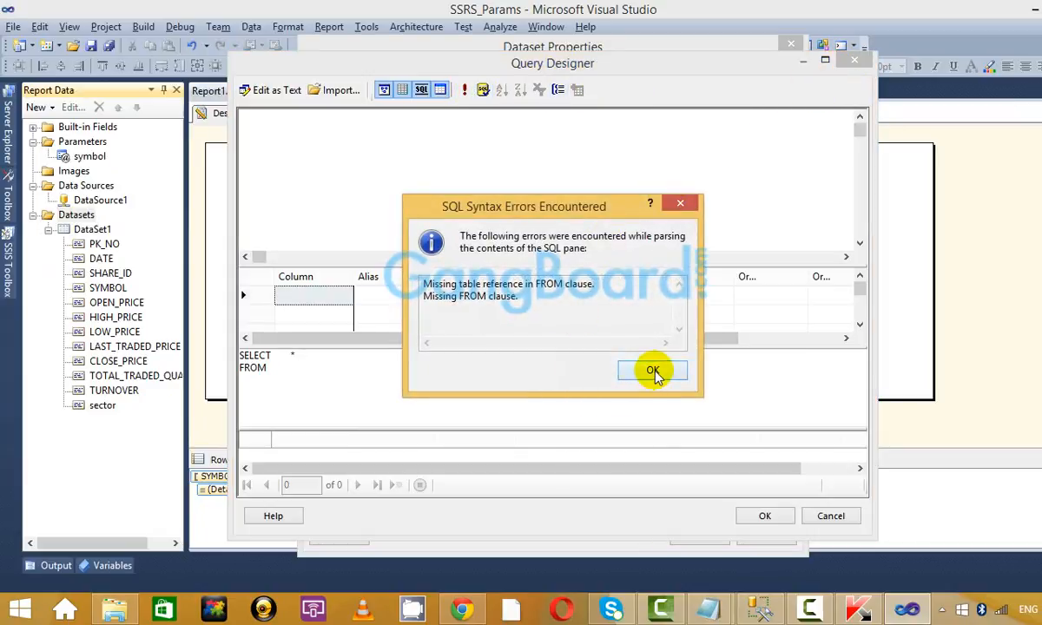
{"action": "left_click", "coordinate": [653, 374]}
{"action": "left_click", "coordinate": [699, 361]}
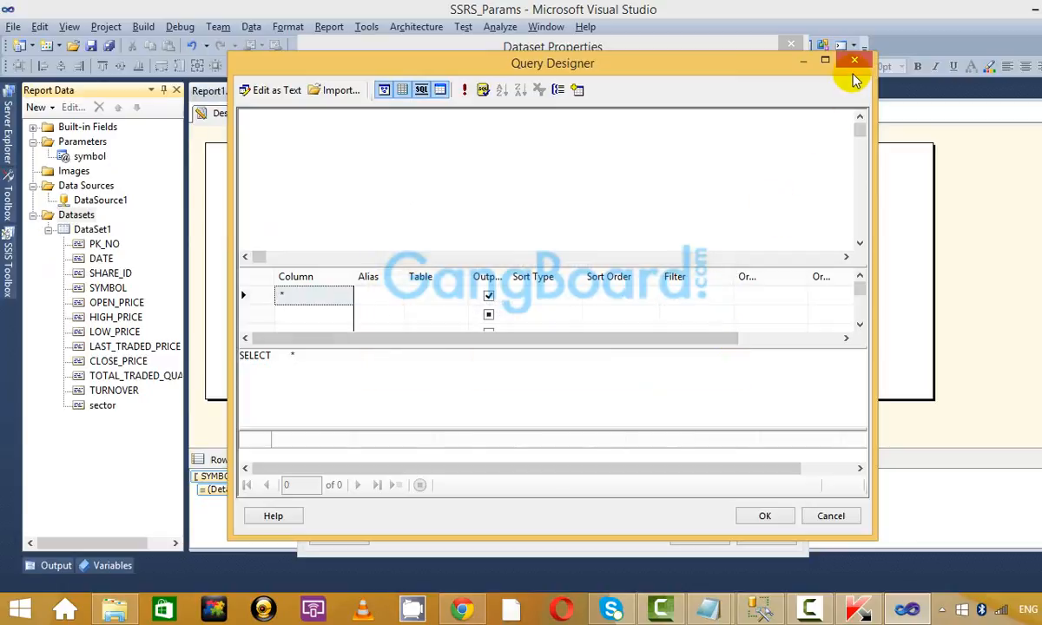
{"action": "left_click", "coordinate": [853, 61]}
{"action": "left_click", "coordinate": [626, 365]}
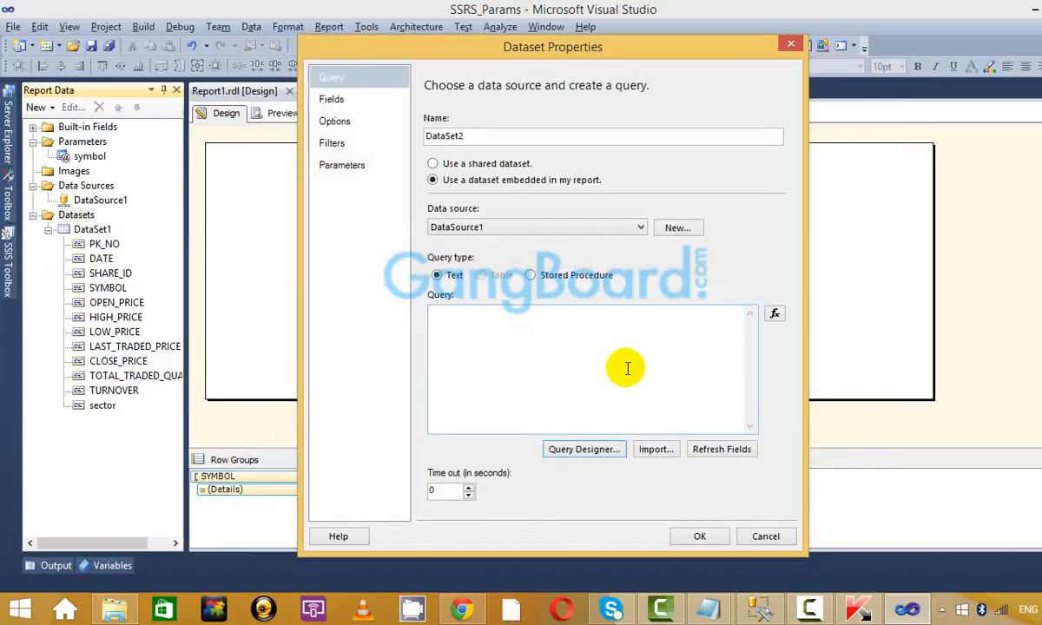
{"action": "left_click", "coordinate": [627, 368]}
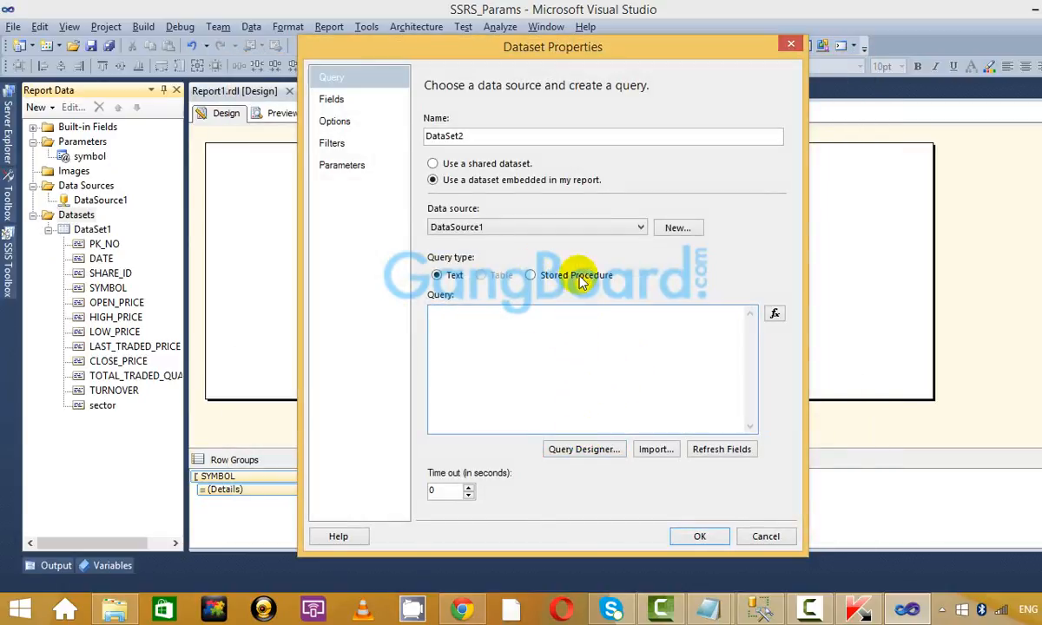
{"action": "left_click", "coordinate": [790, 44]}
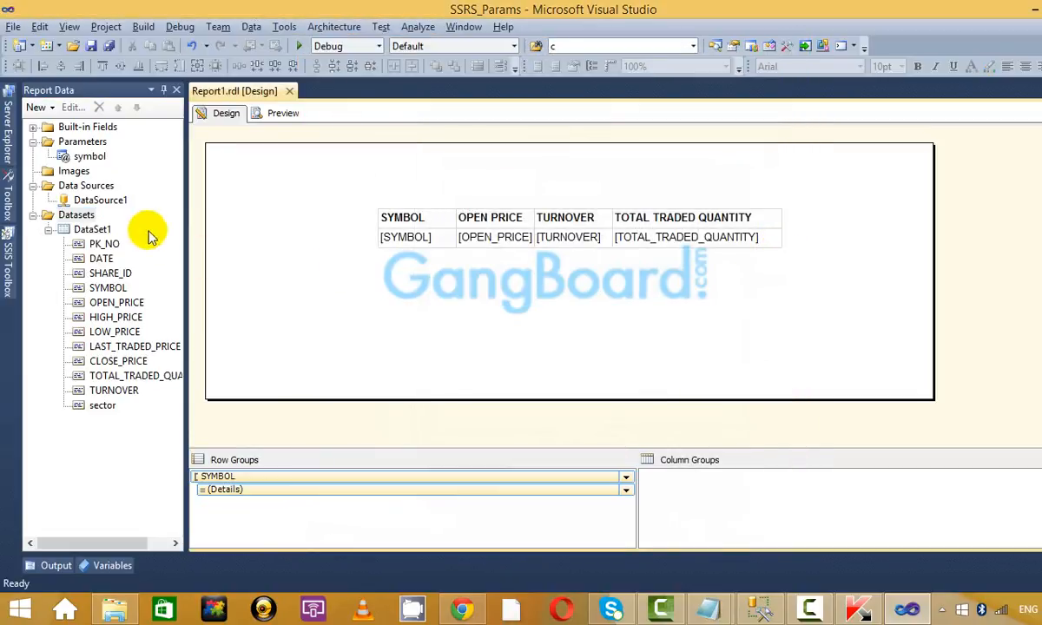
Add a new dataset embedded in the report that uses DataSource1.
{"action": "right_click", "coordinate": [87, 219]}
{"action": "left_click", "coordinate": [143, 226]}
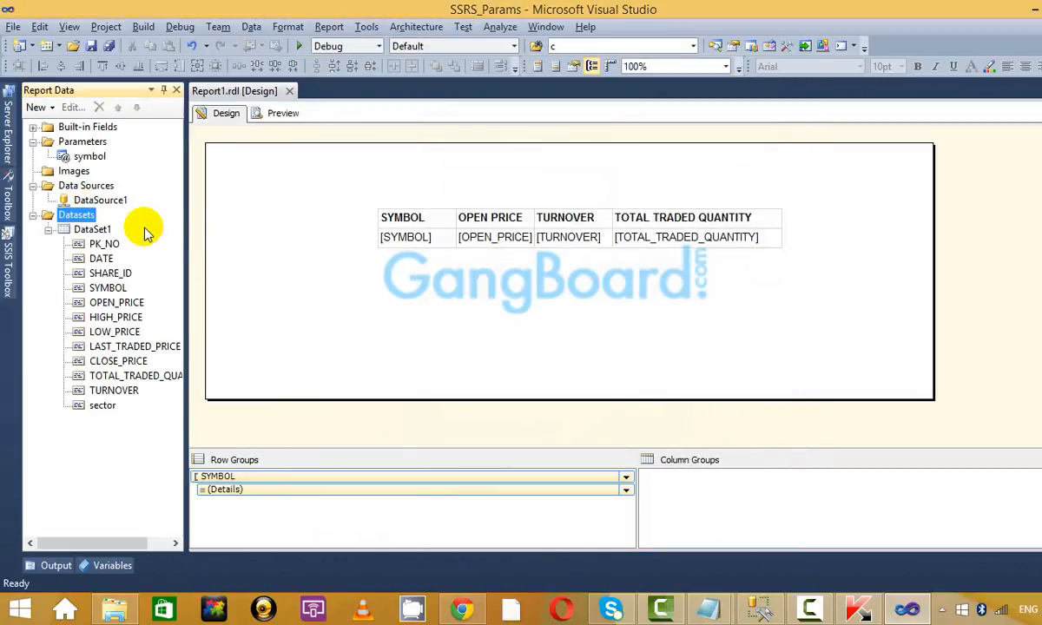
{"action": "left_click", "coordinate": [433, 180]}
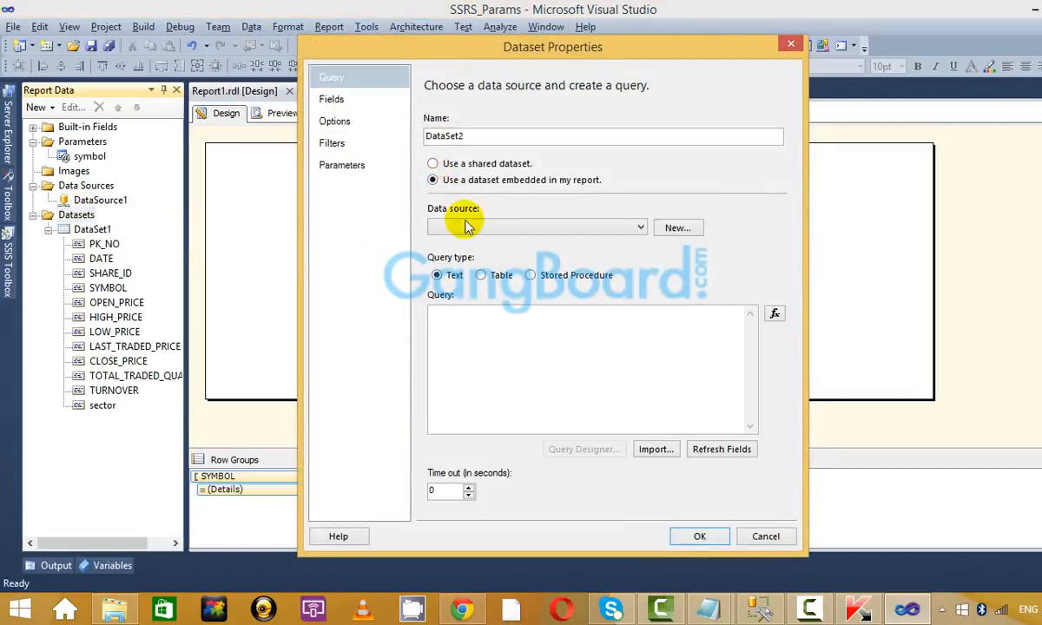
{"action": "left_click", "coordinate": [499, 228]}
{"action": "left_click", "coordinate": [493, 243]}
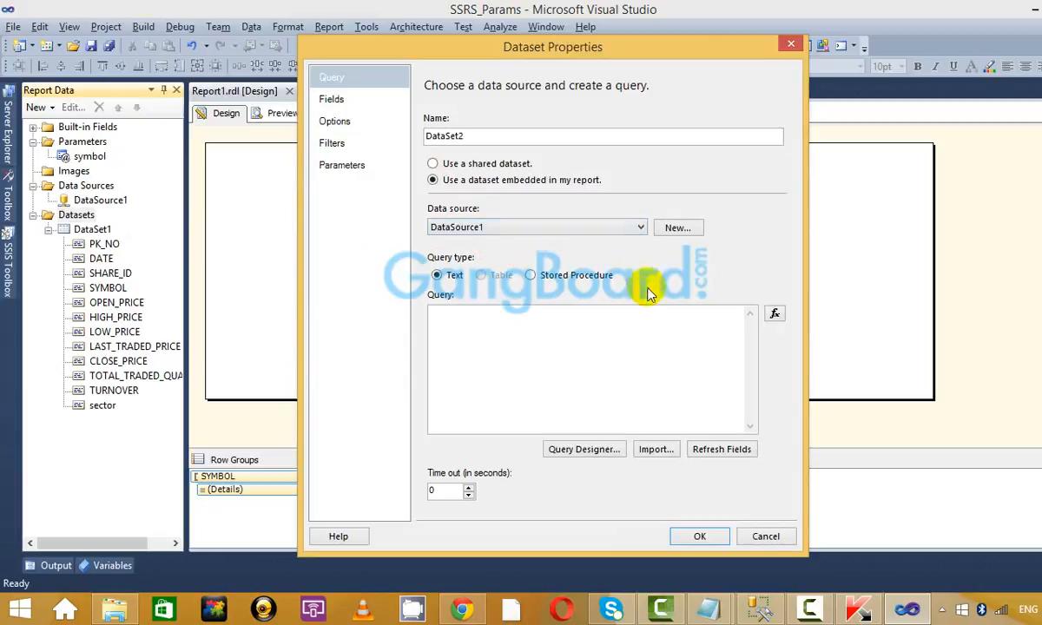
Open the query designer for the new dataset and add the BHEL_PRICE10 table to the query.
{"action": "left_click", "coordinate": [594, 448]}
{"action": "left_click", "coordinate": [577, 89]}
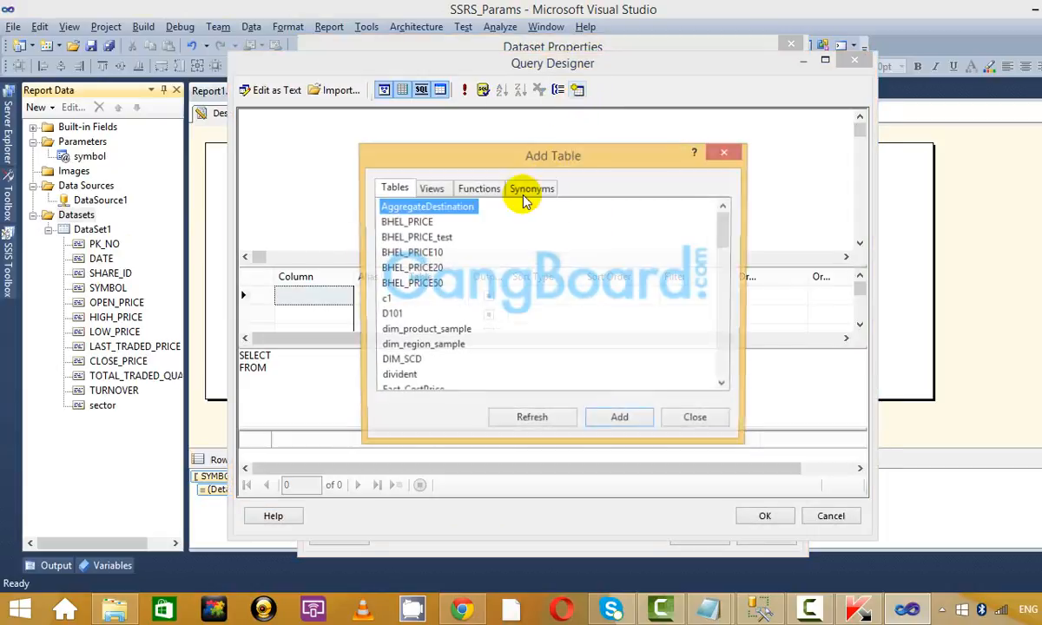
{"action": "left_click", "coordinate": [451, 254]}
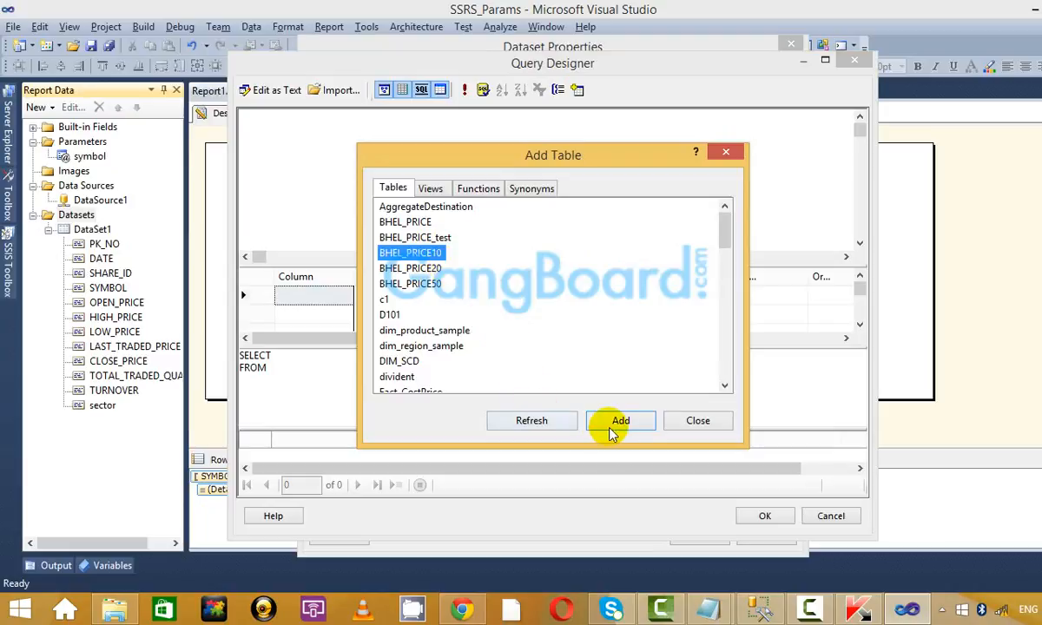
{"action": "left_click", "coordinate": [642, 422]}
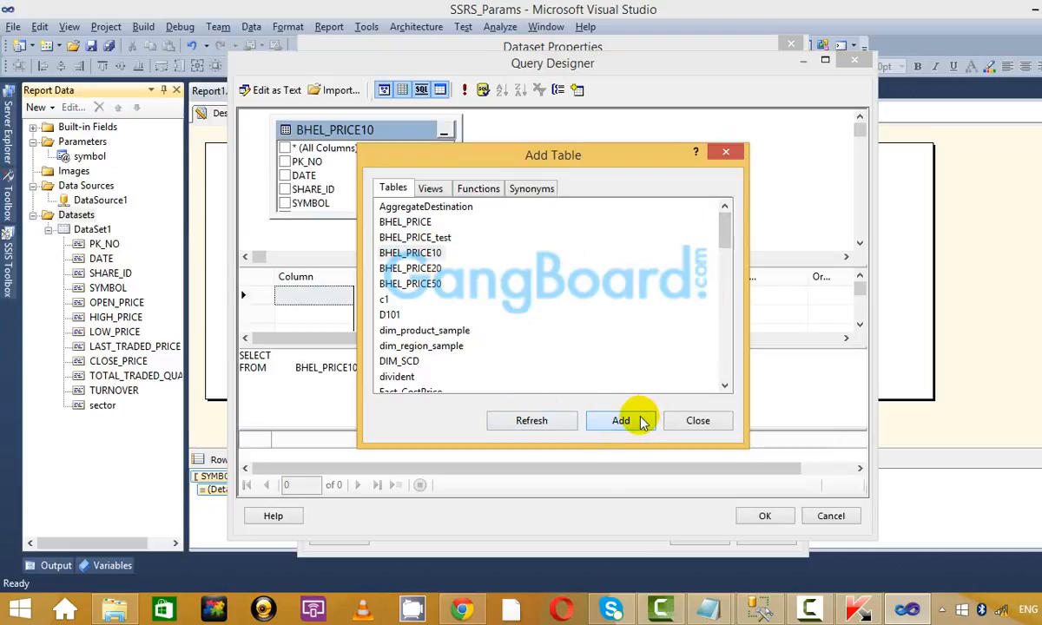
{"action": "left_click", "coordinate": [726, 152]}
Make the query select the distinct symbol values from BHEL_PRICE10 and accept it for the dataset.
{"action": "left_click", "coordinate": [332, 355]}
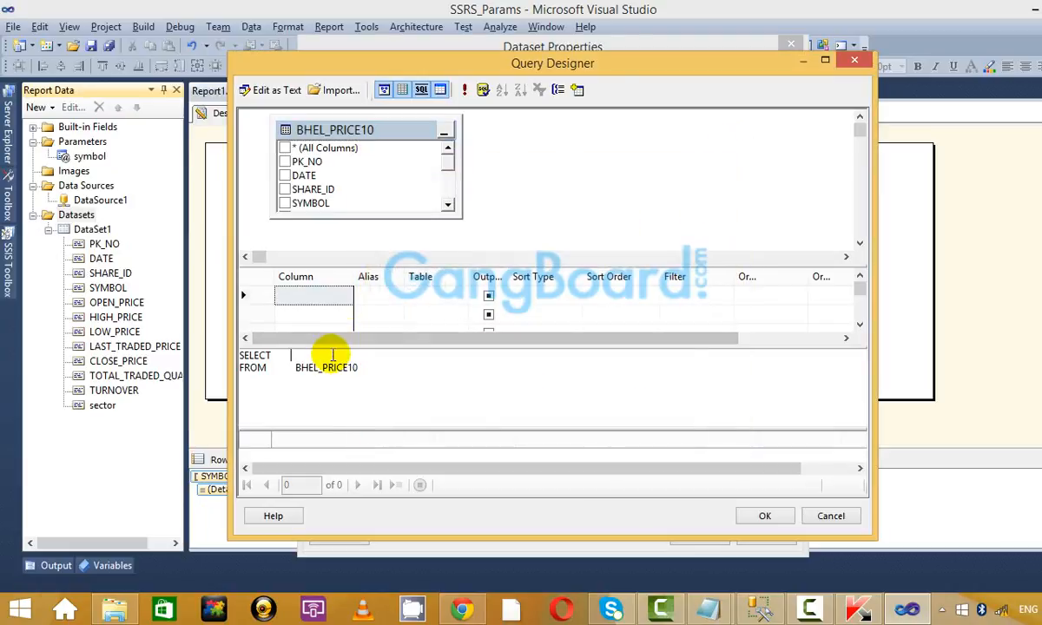
{"action": "type", "text": "distinct(symbol"}
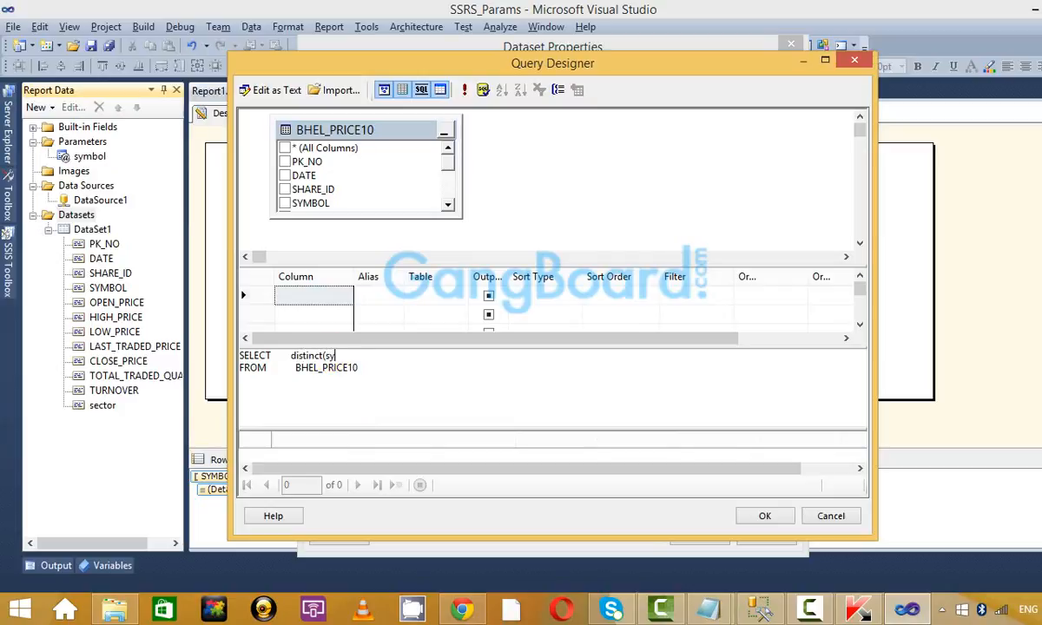
{"action": "left_click", "coordinate": [391, 369]}
{"action": "left_click", "coordinate": [764, 516]}
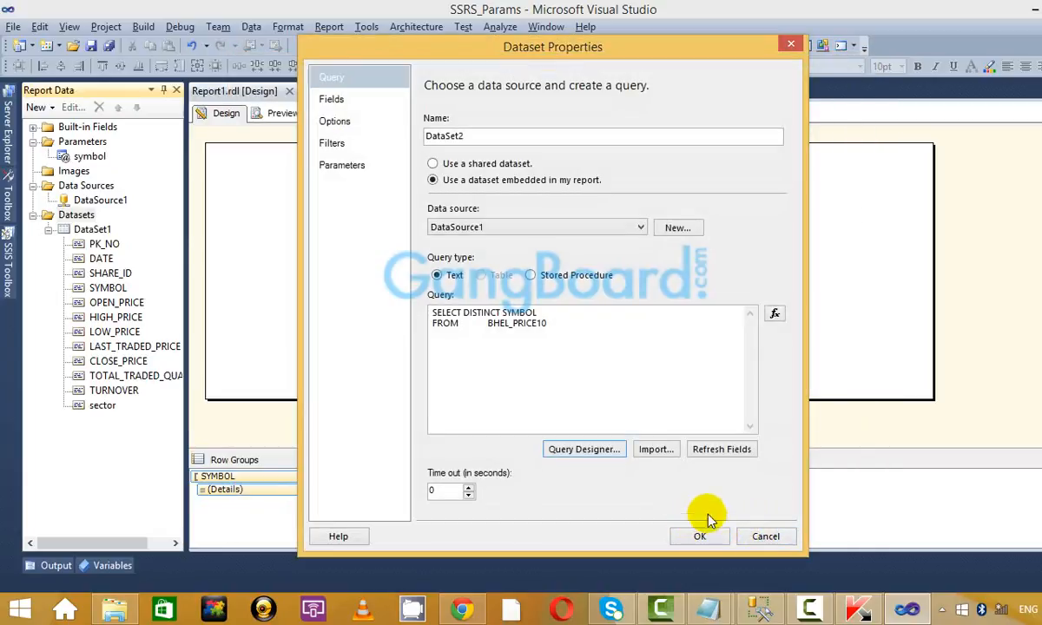
Run the dataset's query in the query designer to check the distinct symbols, and return to the dataset properties.
{"action": "left_click", "coordinate": [577, 449]}
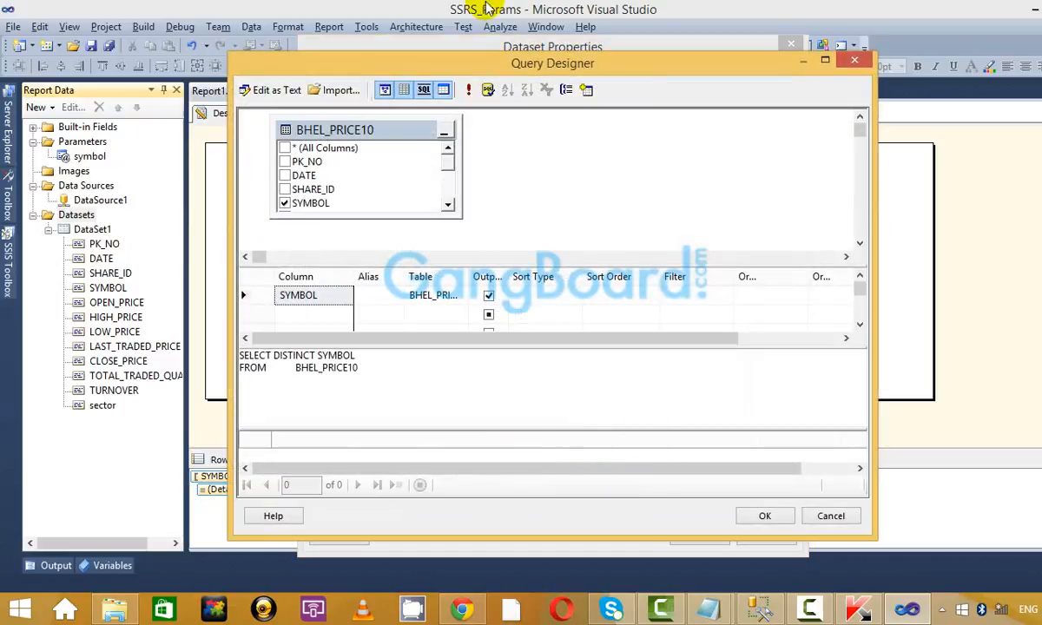
{"action": "left_click", "coordinate": [473, 88]}
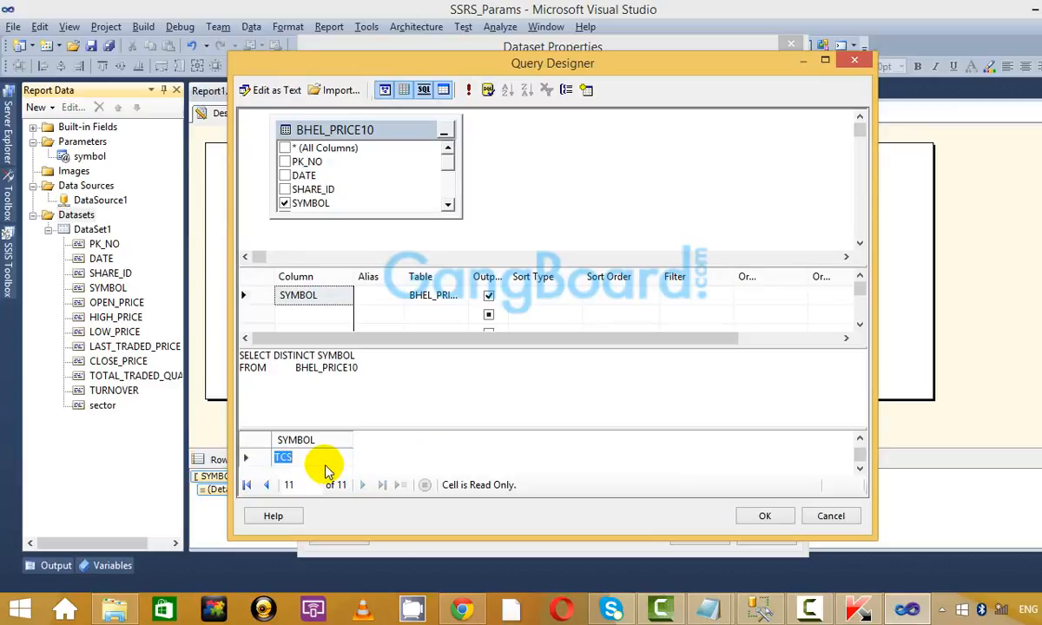
{"action": "left_click", "coordinate": [855, 59]}
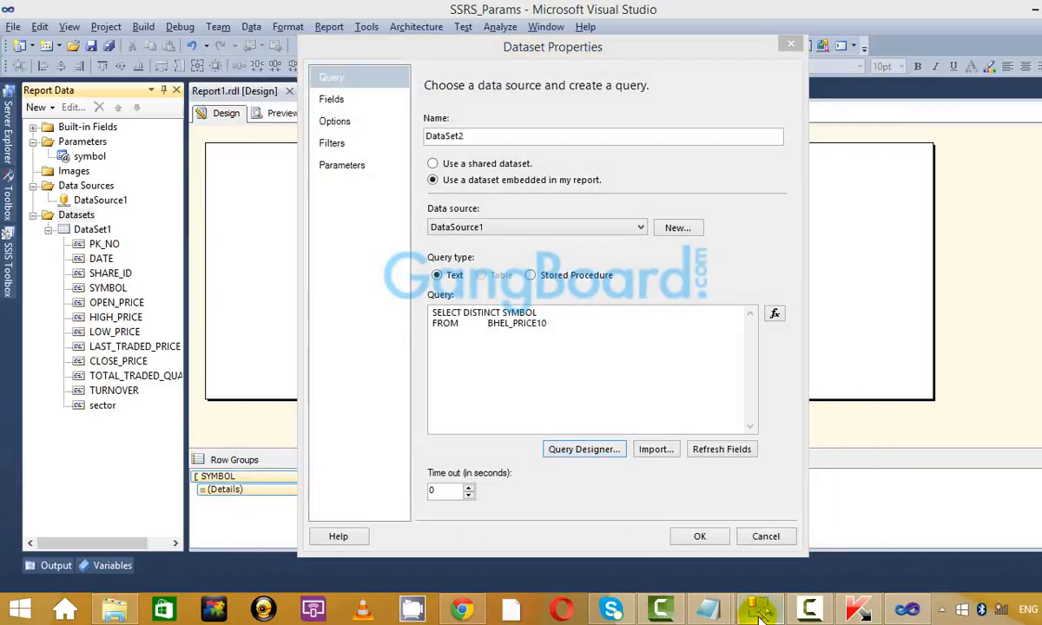
Switch to SQL Server Management Studio and insert the dbo.BHEL_PRICE10 table name from Materials below the existing statement in SQLQuery1.
{"action": "left_click", "coordinate": [760, 612]}
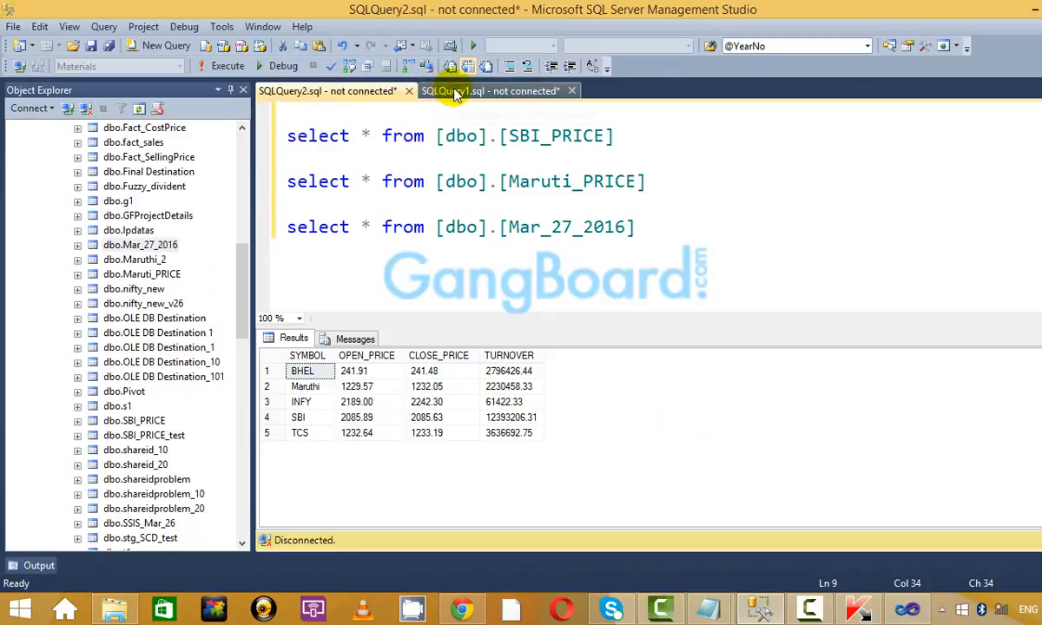
{"action": "left_click", "coordinate": [491, 91]}
{"action": "left_click", "coordinate": [490, 137]}
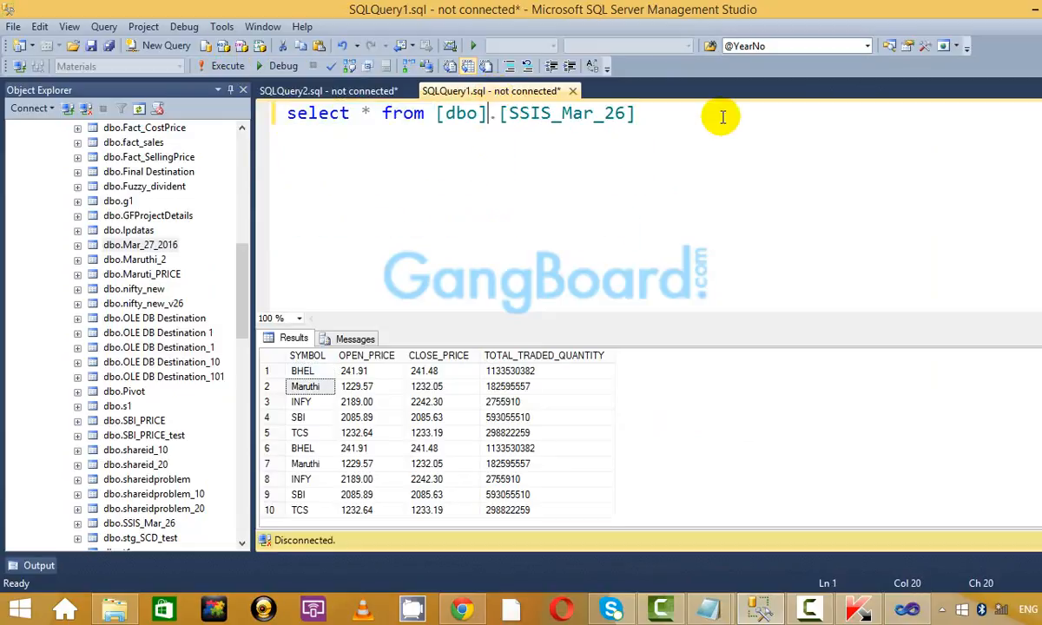
{"action": "left_click", "coordinate": [722, 117]}
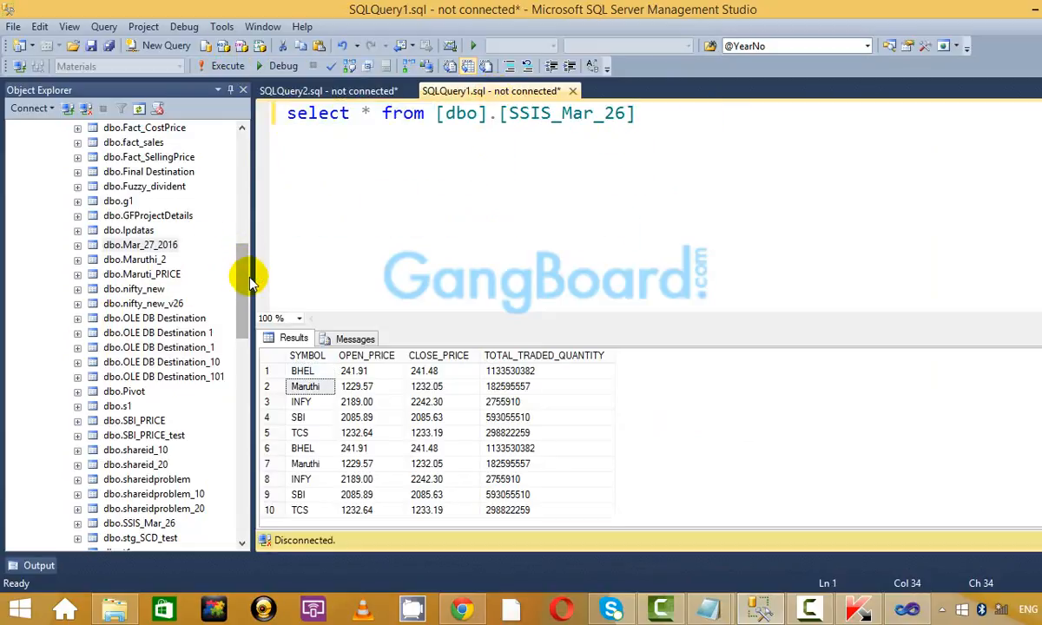
{"action": "left_click_drag", "start_coordinate": [243, 278], "coordinate": [227, 217]}
{"action": "left_click", "coordinate": [160, 305]}
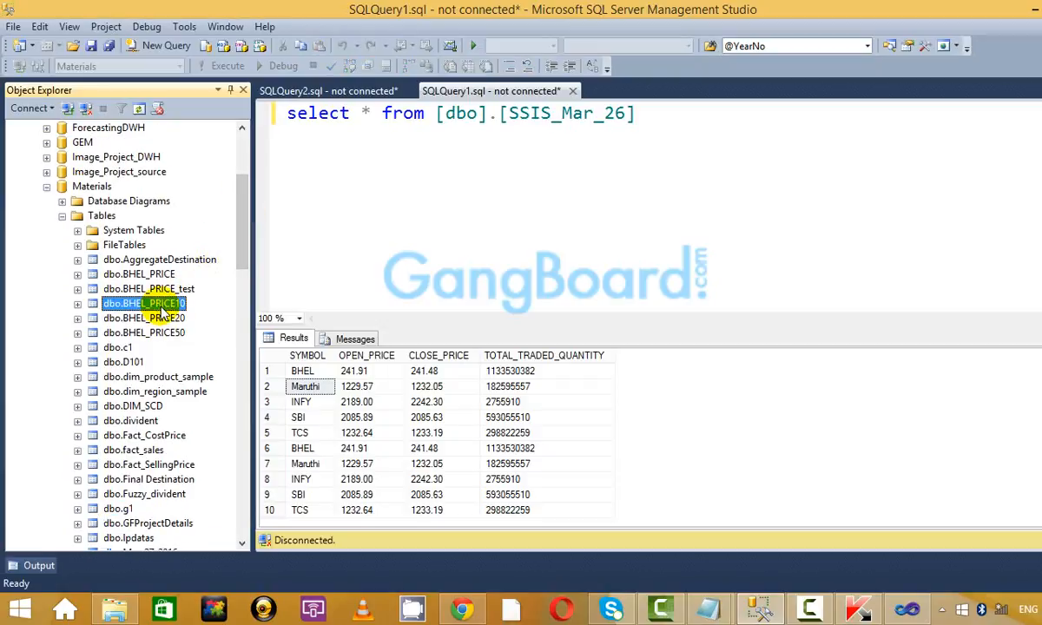
{"action": "left_click", "coordinate": [656, 159]}
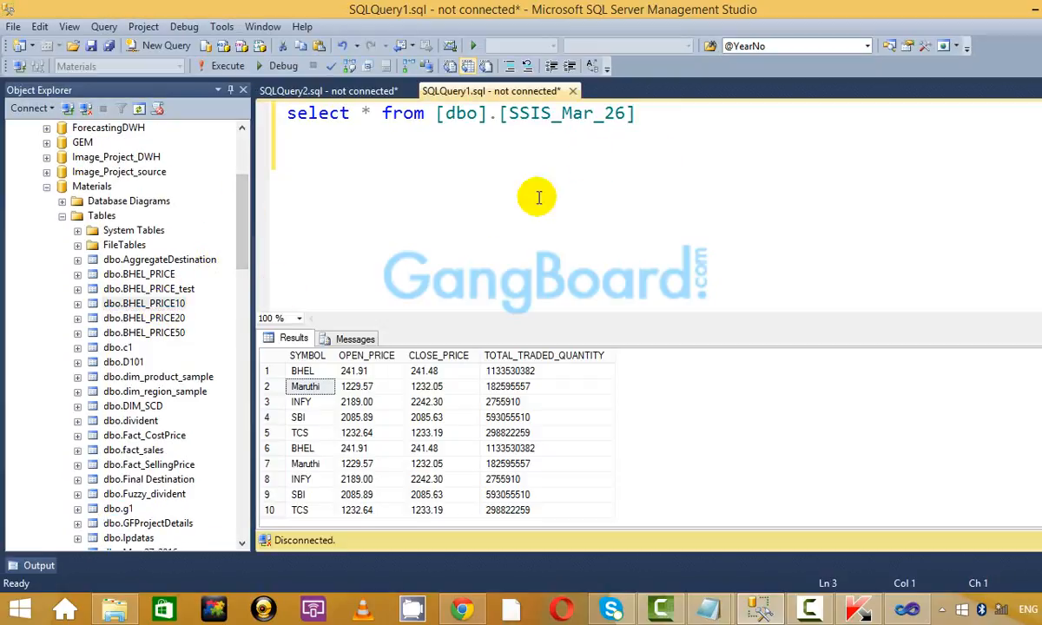
{"action": "left_click_drag", "start_coordinate": [173, 310], "coordinate": [333, 178]}
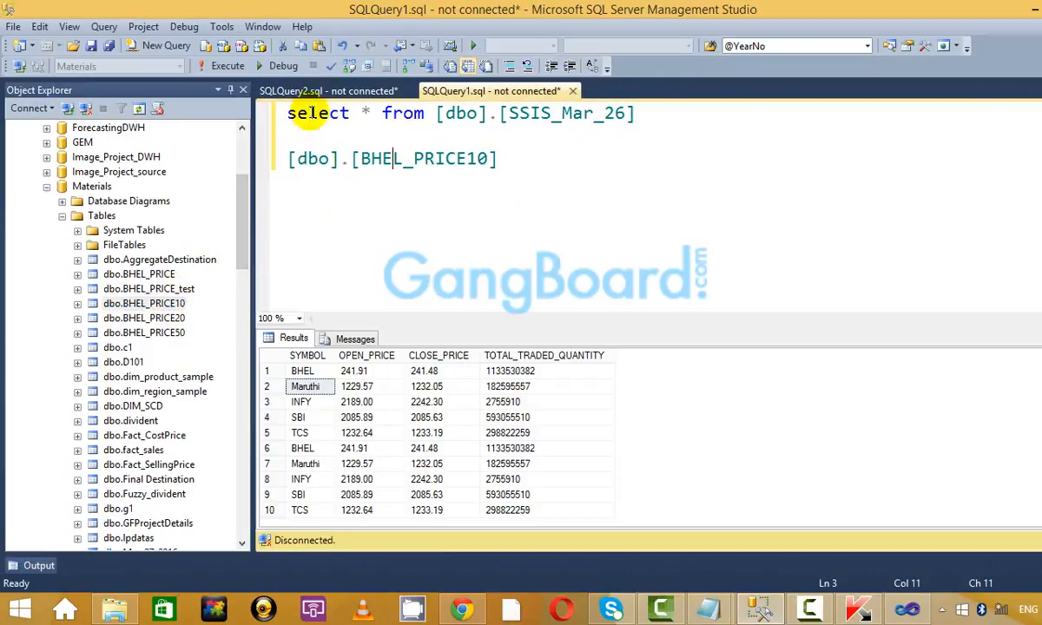
Complete the second statement in SQLQuery1 as select * from [dbo].[BHEL_PRICE10] by copying the beginning of the first statement.
{"action": "left_click_drag", "start_coordinate": [434, 113], "coordinate": [295, 103]}
{"action": "key", "text": "ctrl+c"}
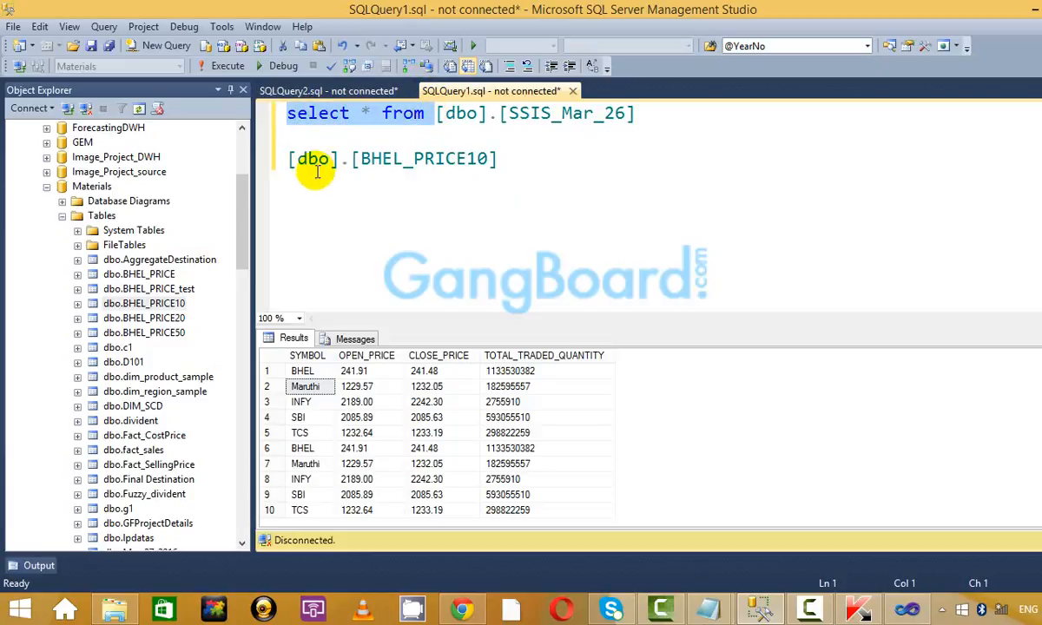
{"action": "left_click", "coordinate": [289, 159]}
{"action": "key", "text": "ctrl+v"}
Execute only the BHEL_PRICE10 statement, connecting to the database engine with Windows Authentication.
{"action": "left_click_drag", "start_coordinate": [686, 173], "coordinate": [279, 151]}
{"action": "left_click", "coordinate": [233, 66]}
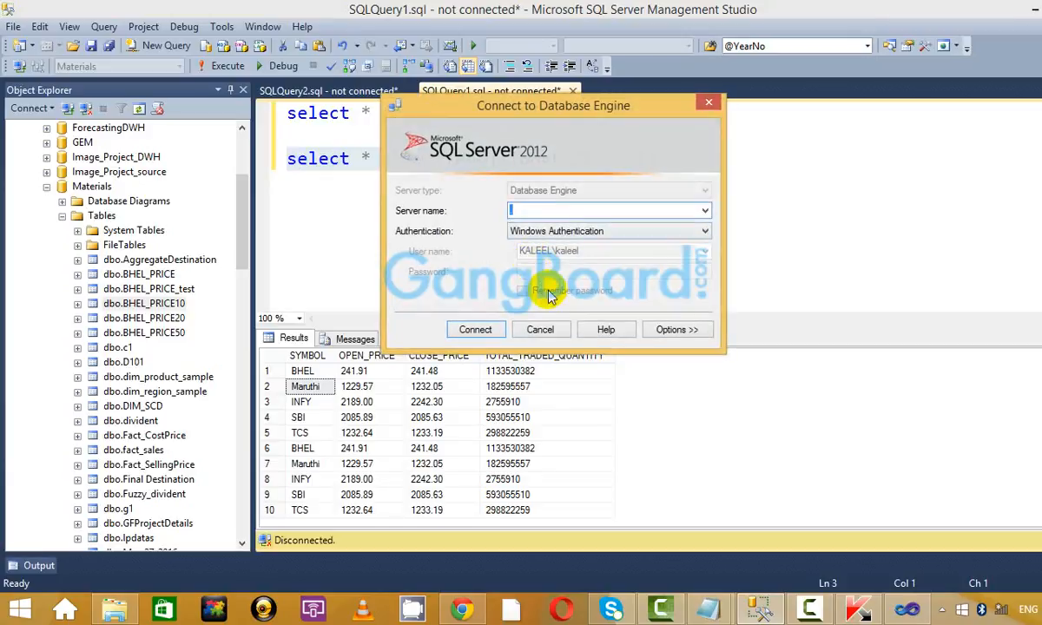
{"action": "left_click", "coordinate": [473, 329]}
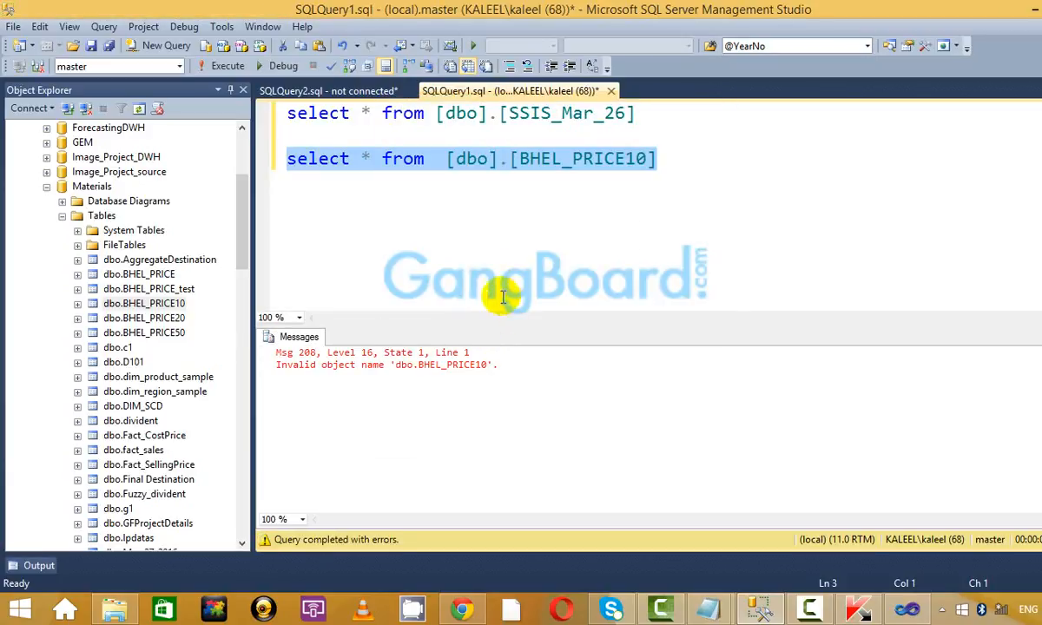
Set the query's database to Materials, execute the BHEL_PRICE10 statement again and look through the returned columns.
{"action": "left_click", "coordinate": [491, 260]}
{"action": "left_click", "coordinate": [180, 64]}
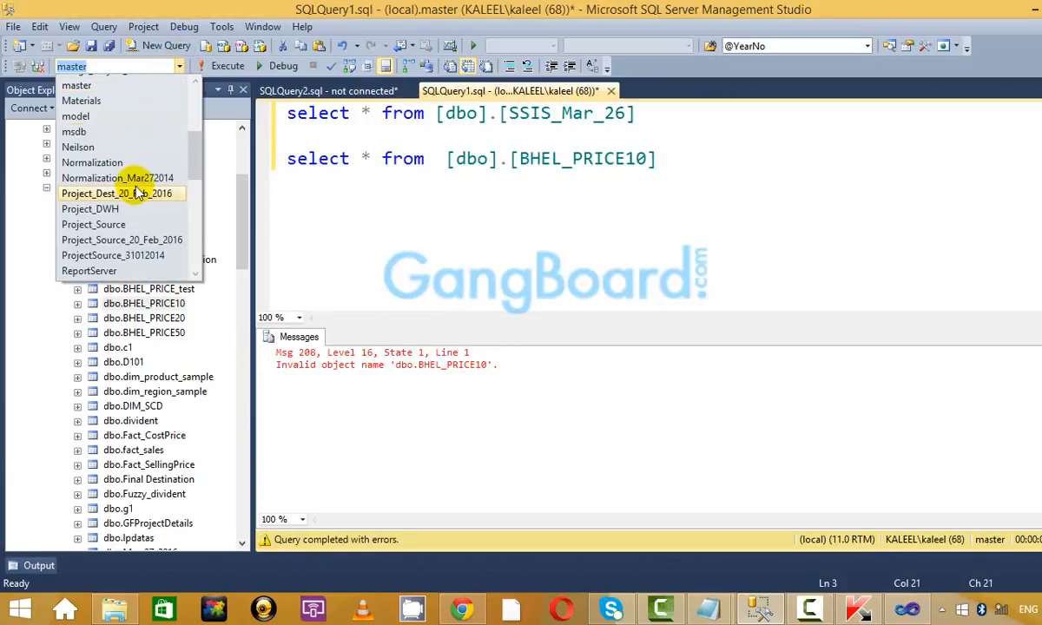
{"action": "left_click", "coordinate": [133, 98]}
{"action": "left_click_drag", "start_coordinate": [664, 160], "coordinate": [282, 159]}
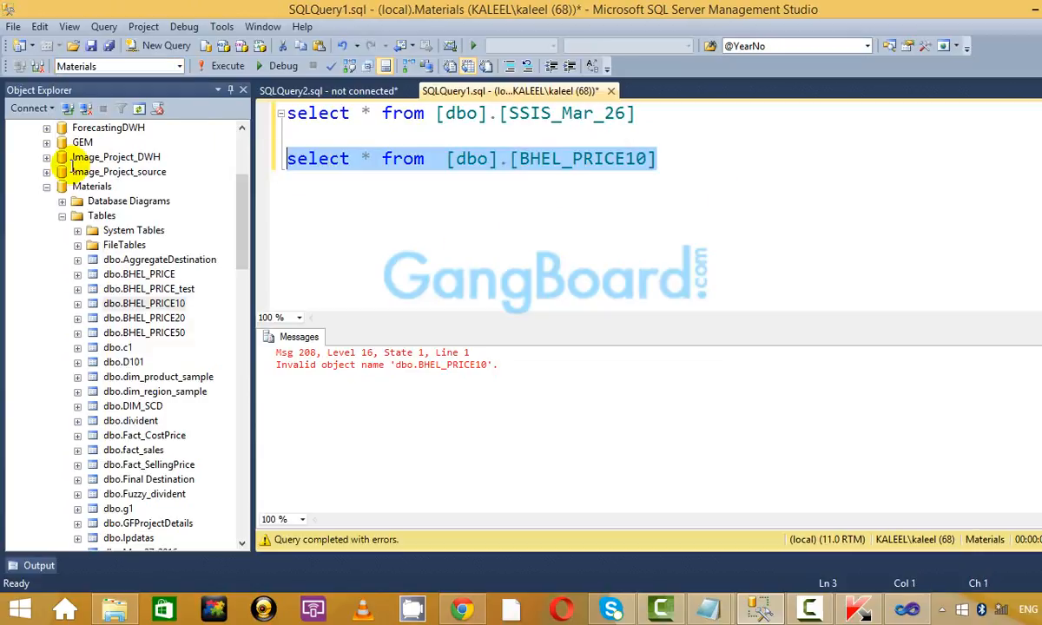
{"action": "left_click", "coordinate": [227, 66]}
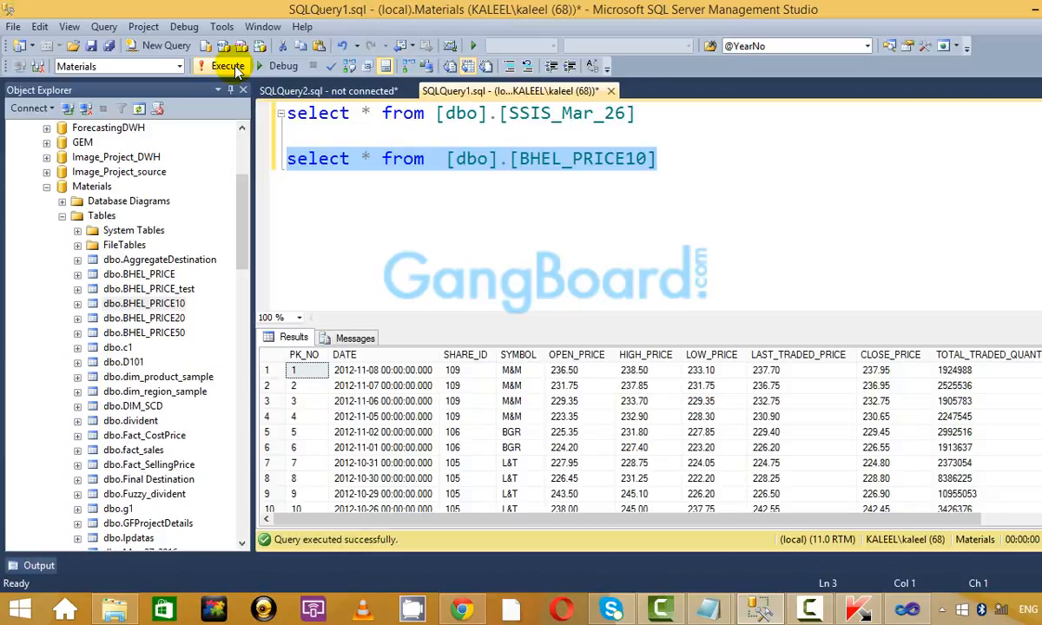
{"action": "left_click", "coordinate": [382, 115]}
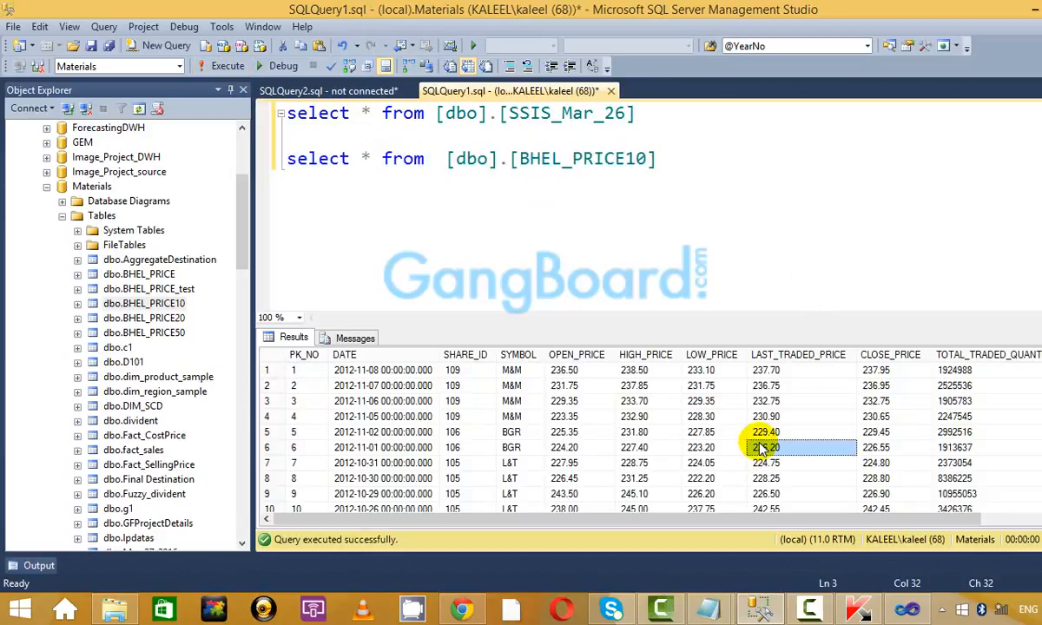
{"action": "scroll", "coordinate": [761, 447], "scroll_direction": "right", "scroll_amount": 3}
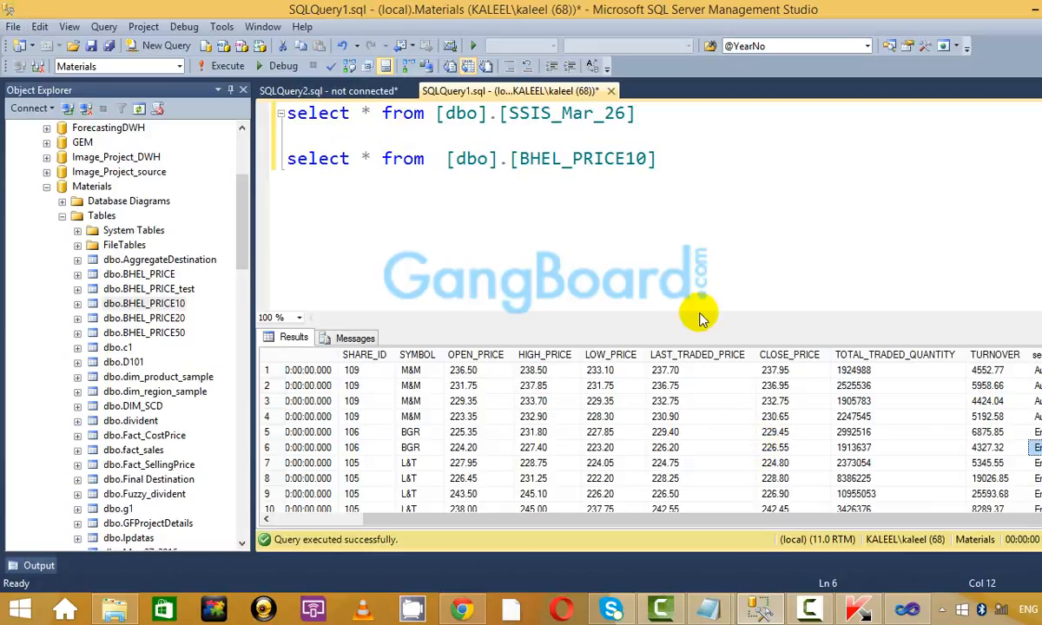
Switch back to Visual Studio and accept the DataSet2 properties with the distinct SYMBOL query.
{"action": "key", "text": "alt+Tab"}
{"action": "left_click", "coordinate": [598, 345]}
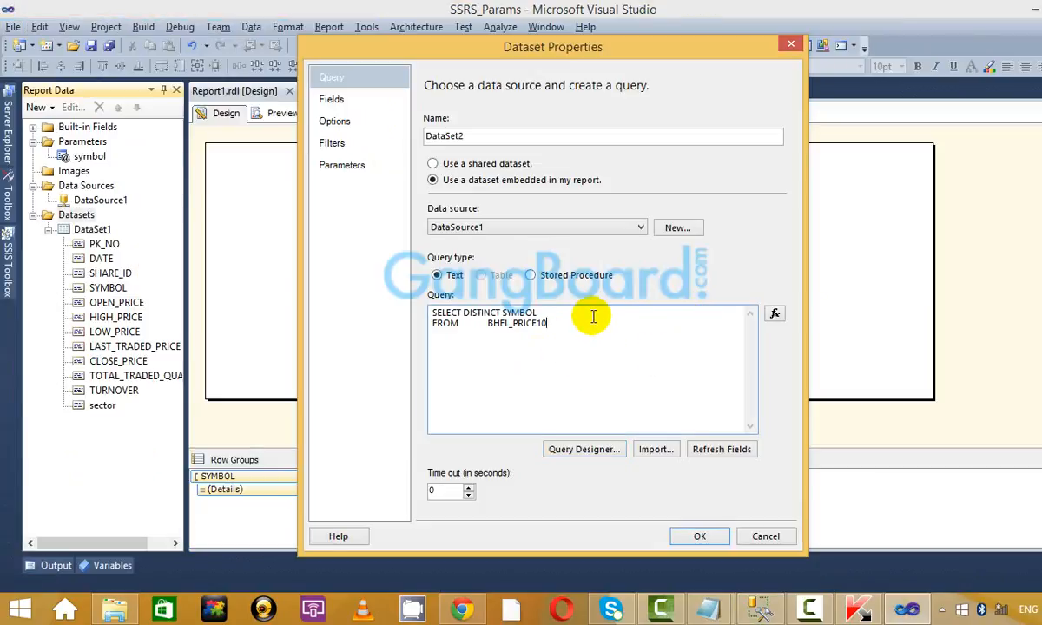
{"action": "left_click", "coordinate": [594, 315]}
{"action": "left_click", "coordinate": [700, 536]}
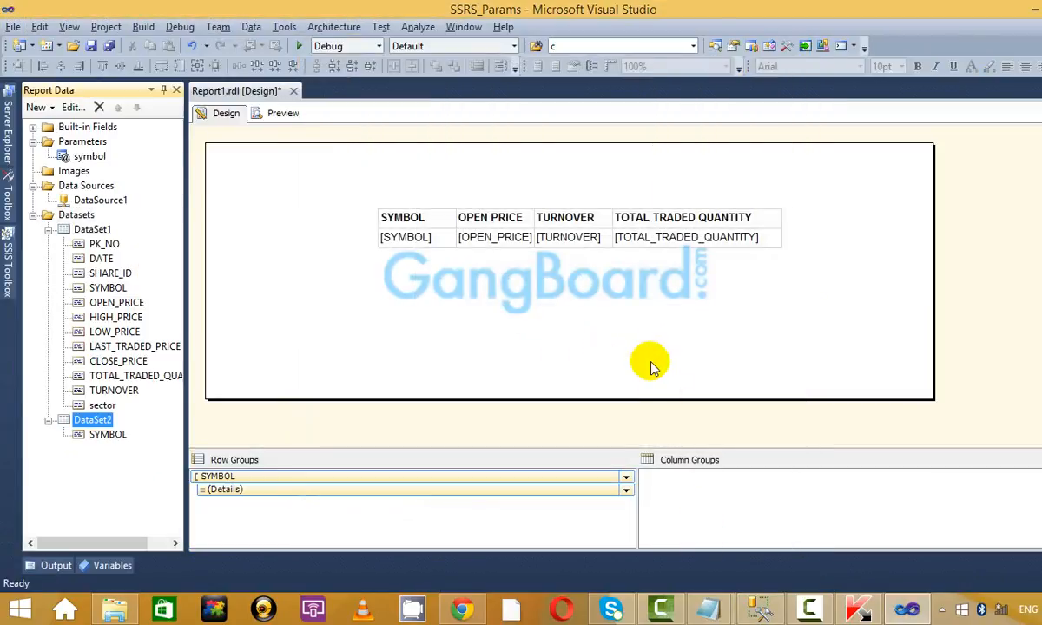
{"action": "left_click", "coordinate": [92, 420]}
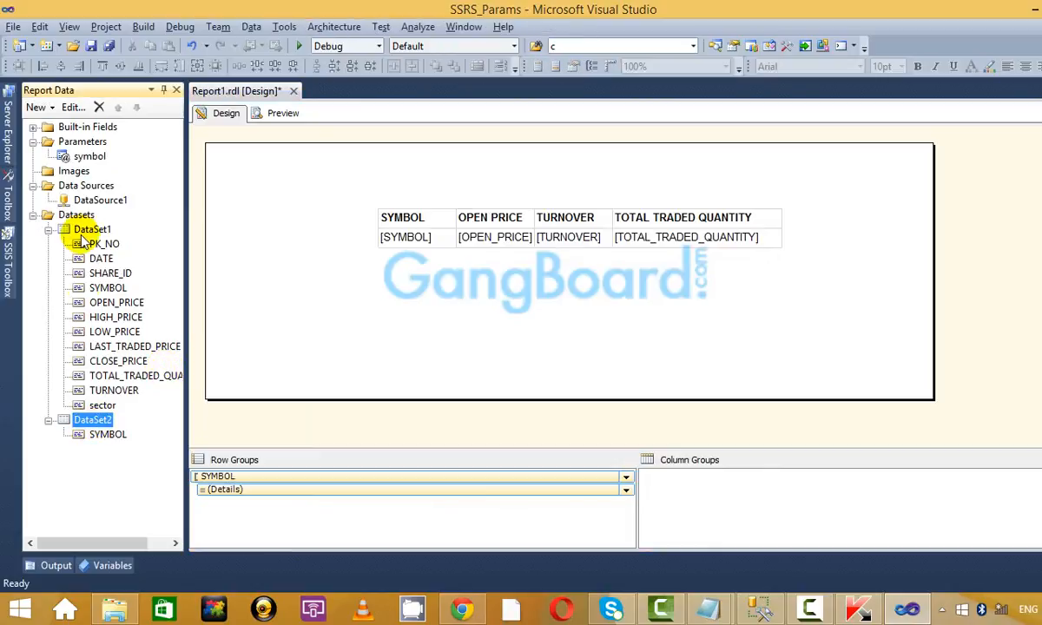
Preview the report with ACC entered as the symbol parameter, and return to the report design.
{"action": "left_click", "coordinate": [279, 114]}
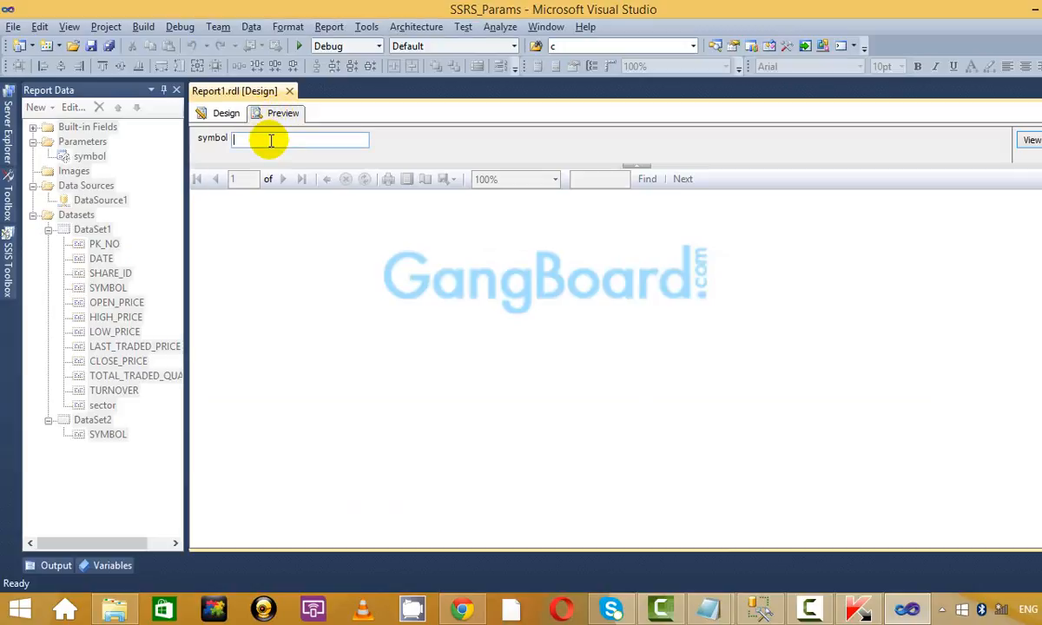
{"action": "type", "text": "ACC"}
{"action": "key", "text": "Return"}
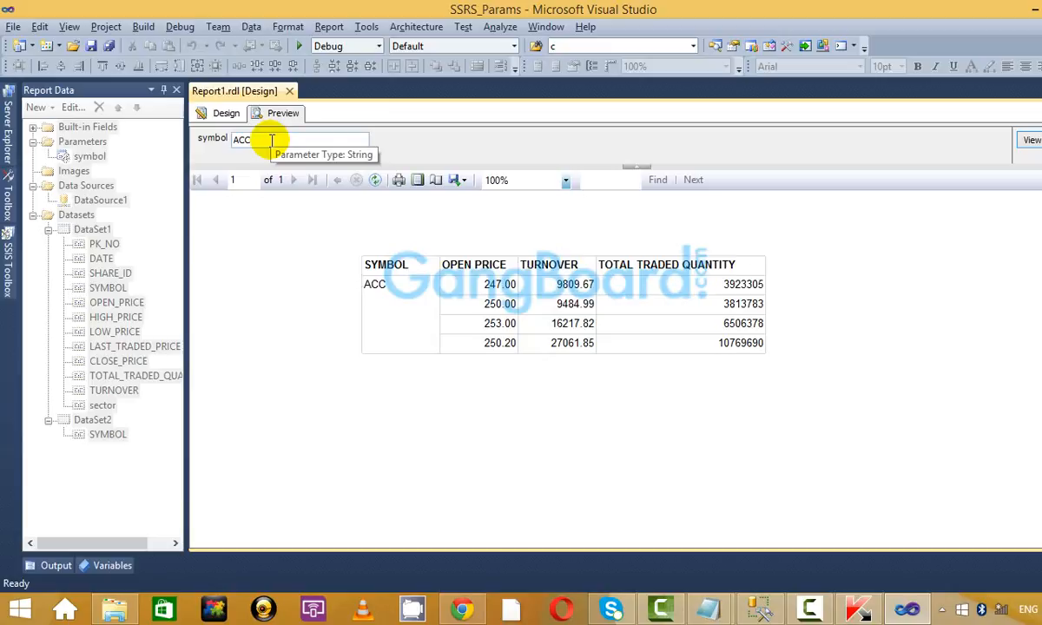
{"action": "left_click", "coordinate": [230, 113]}
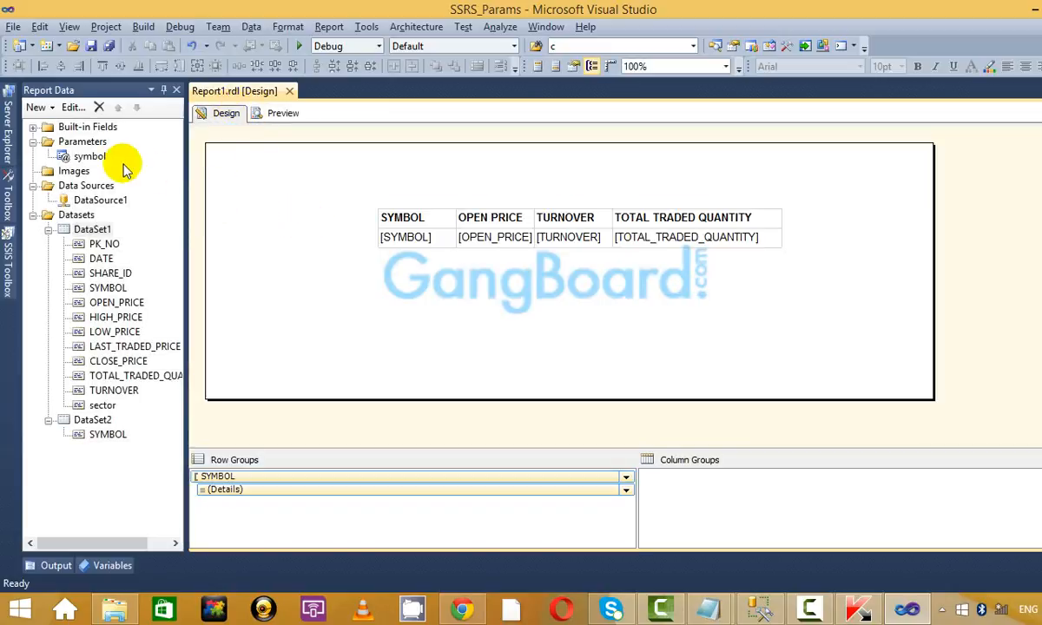
In the symbol parameter's properties, make the available values come from a query using DataSet2.
{"action": "left_click", "coordinate": [90, 158]}
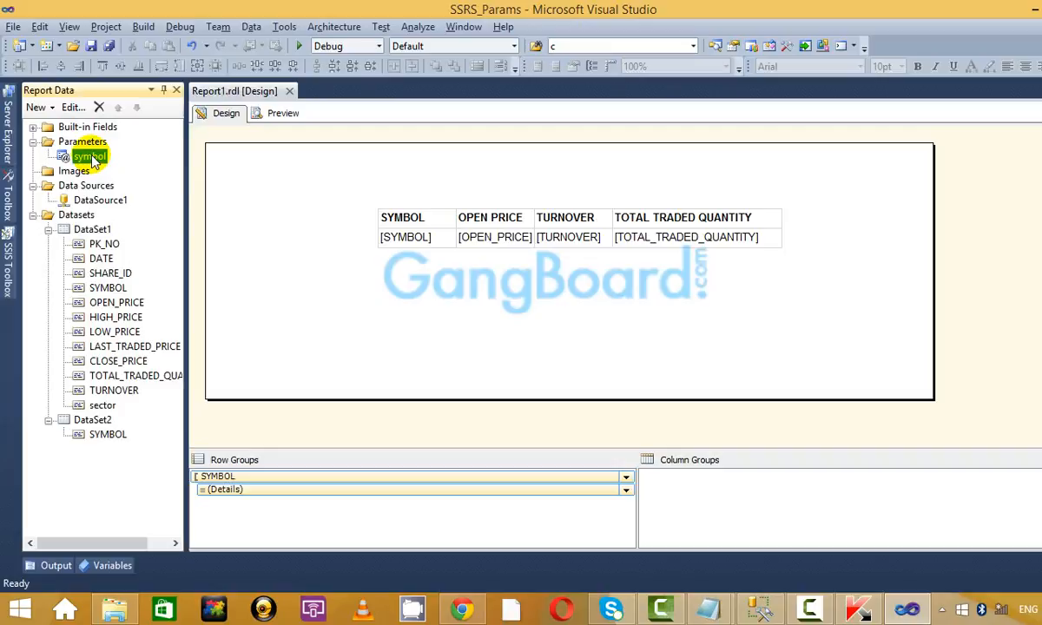
{"action": "right_click", "coordinate": [90, 158]}
{"action": "left_click", "coordinate": [208, 188]}
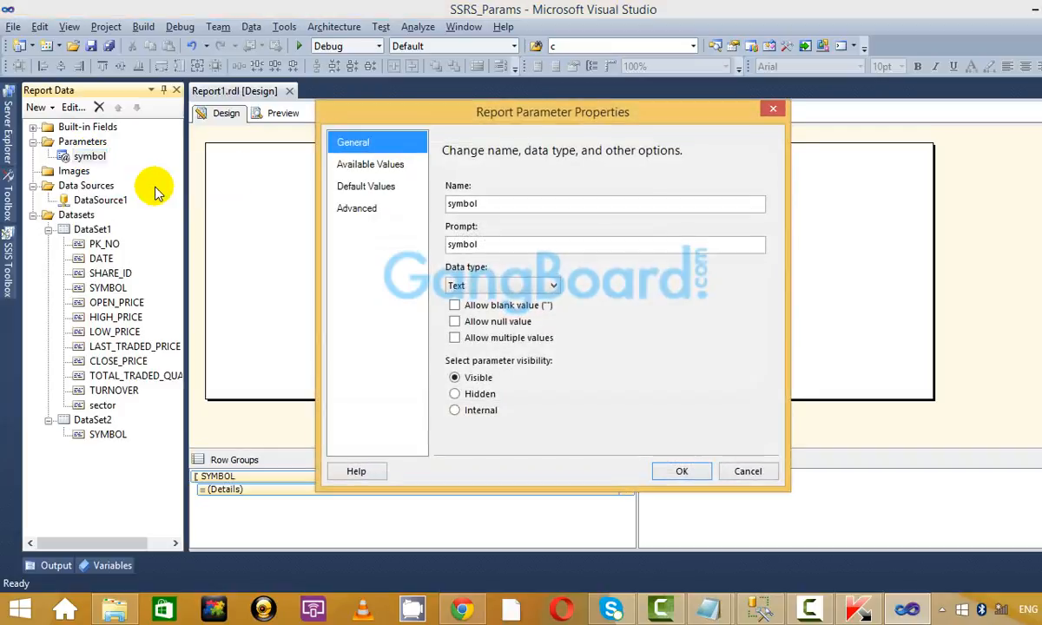
{"action": "left_click", "coordinate": [360, 166]}
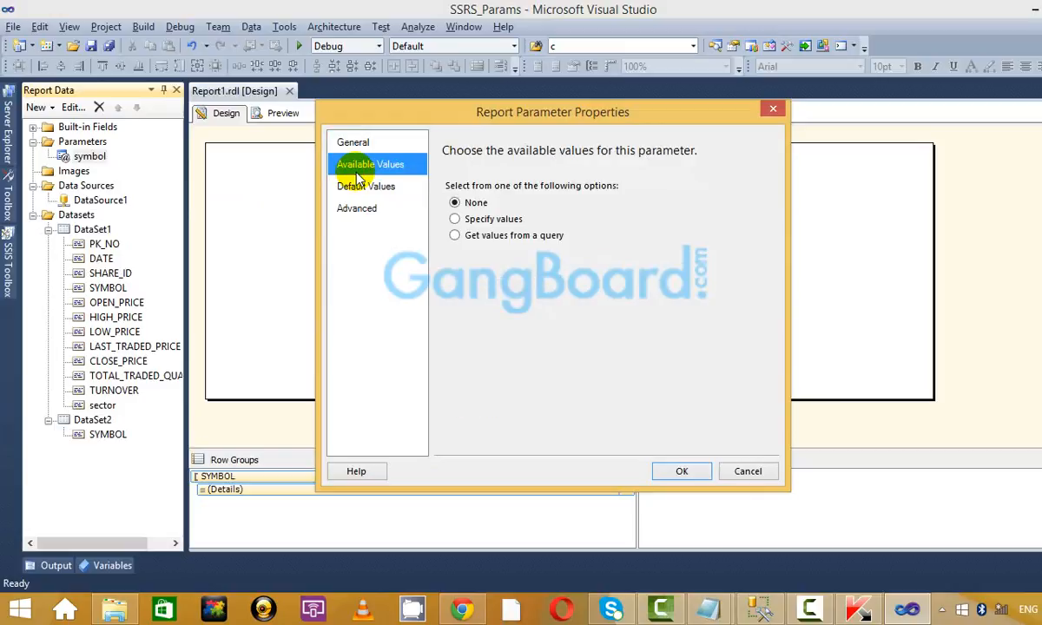
{"action": "left_click", "coordinate": [456, 236]}
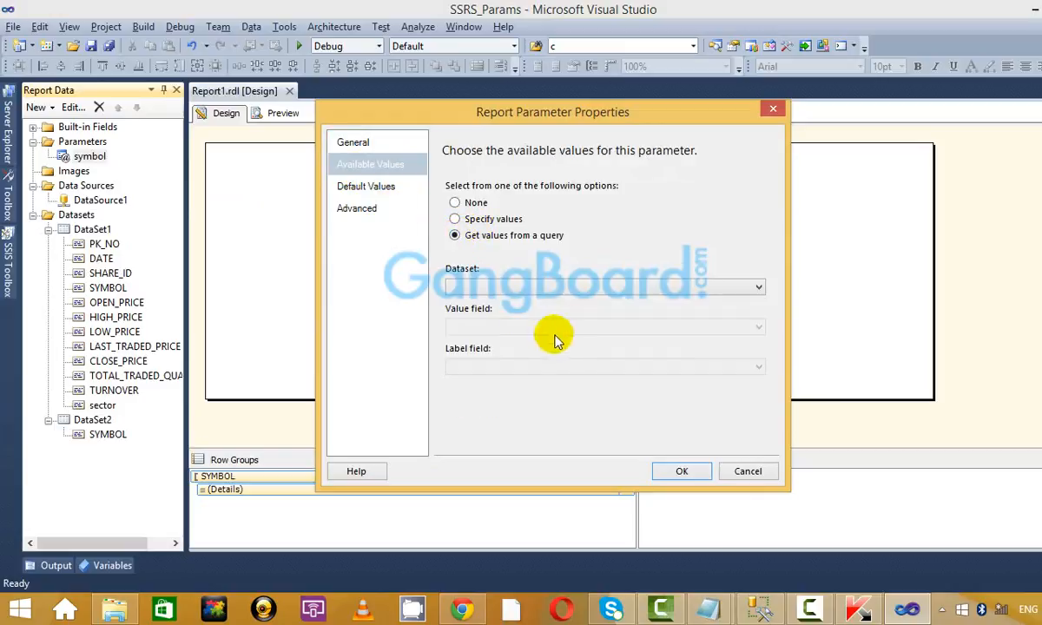
{"action": "left_click", "coordinate": [586, 288]}
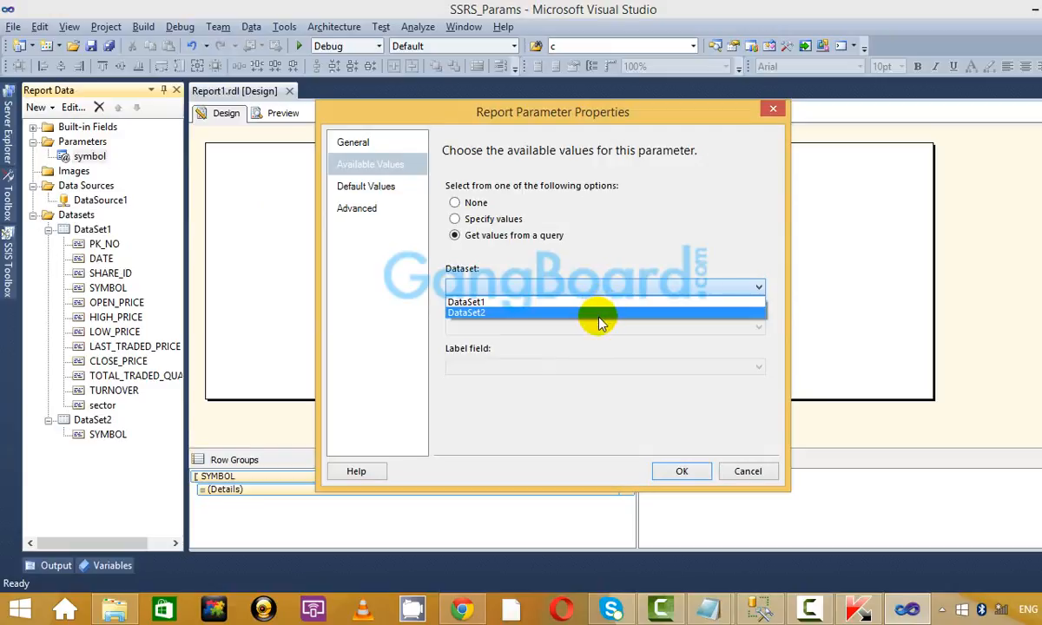
{"action": "left_click", "coordinate": [599, 314]}
Use SYMBOL as both the value field and the label field, and accept the parameter properties.
{"action": "left_click", "coordinate": [653, 328]}
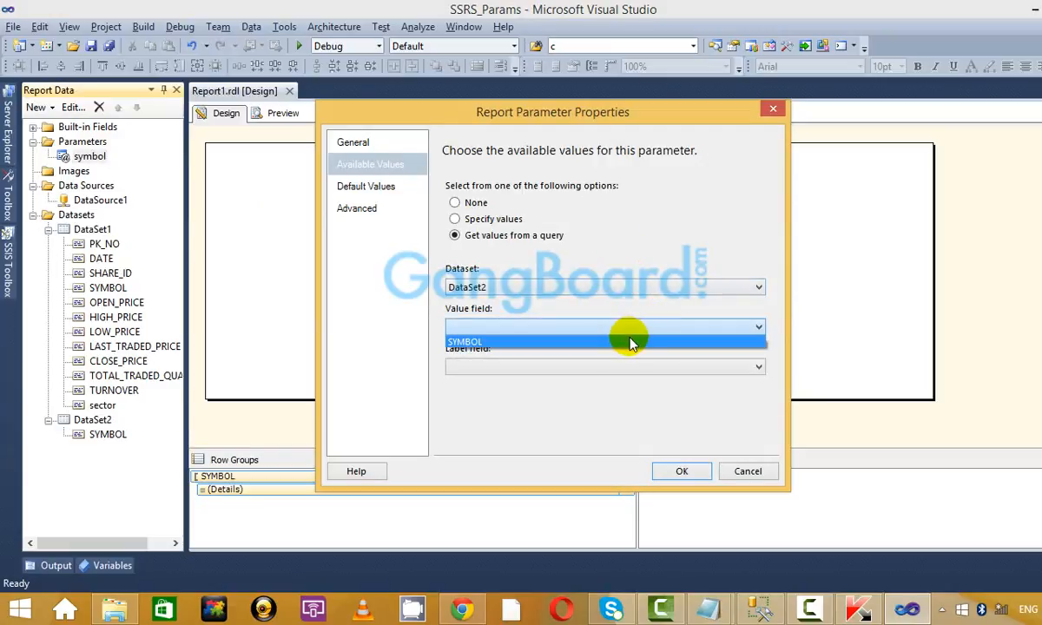
{"action": "left_click", "coordinate": [631, 342]}
{"action": "left_click", "coordinate": [642, 366]}
{"action": "left_click", "coordinate": [630, 383]}
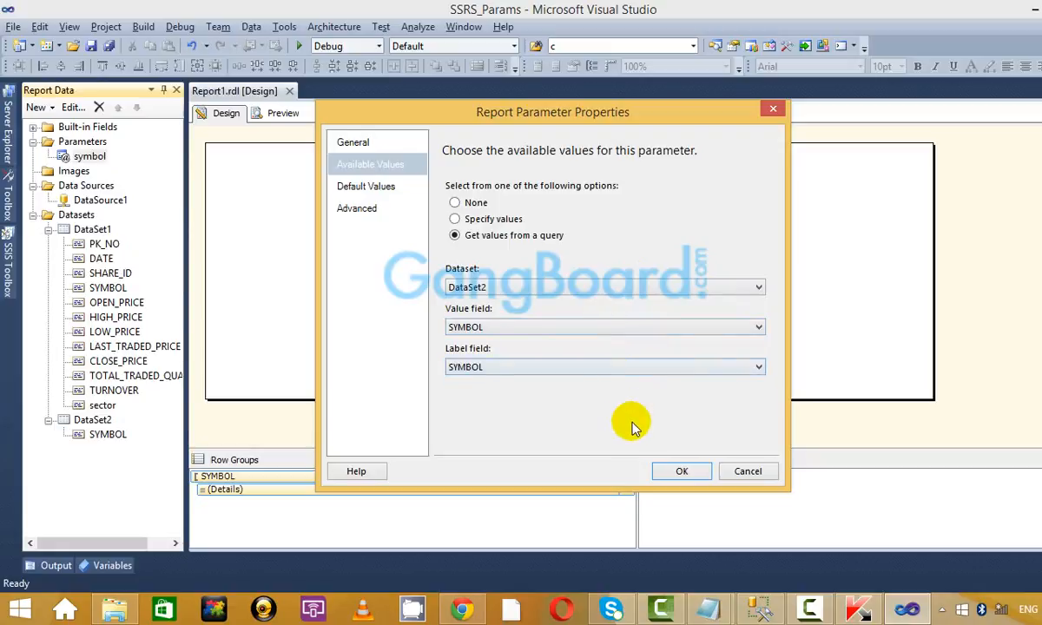
{"action": "left_click", "coordinate": [385, 189]}
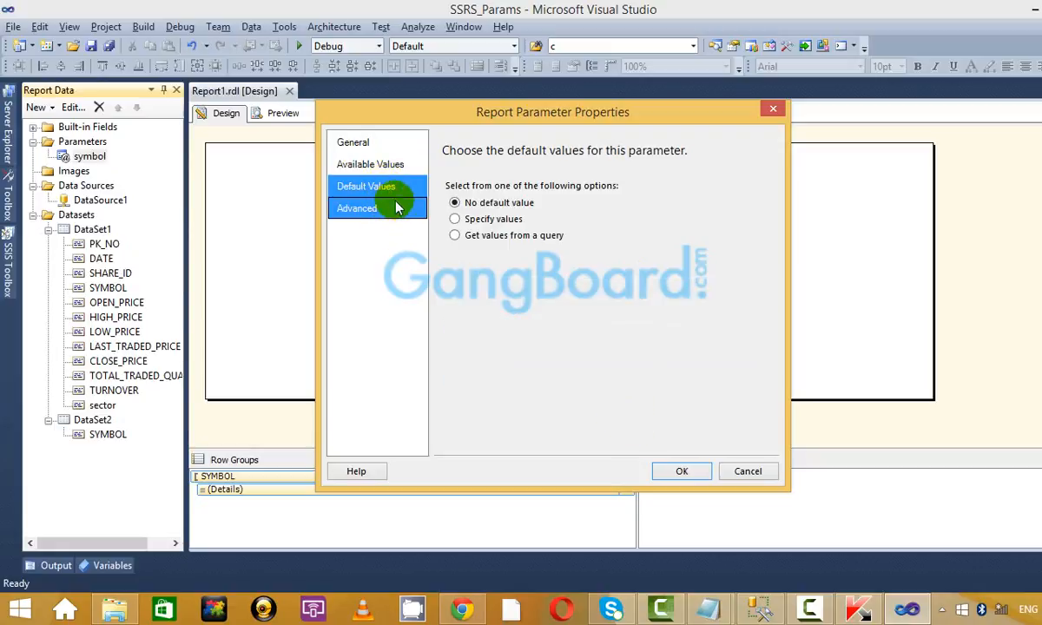
{"action": "left_click", "coordinate": [395, 164]}
{"action": "left_click", "coordinate": [681, 472]}
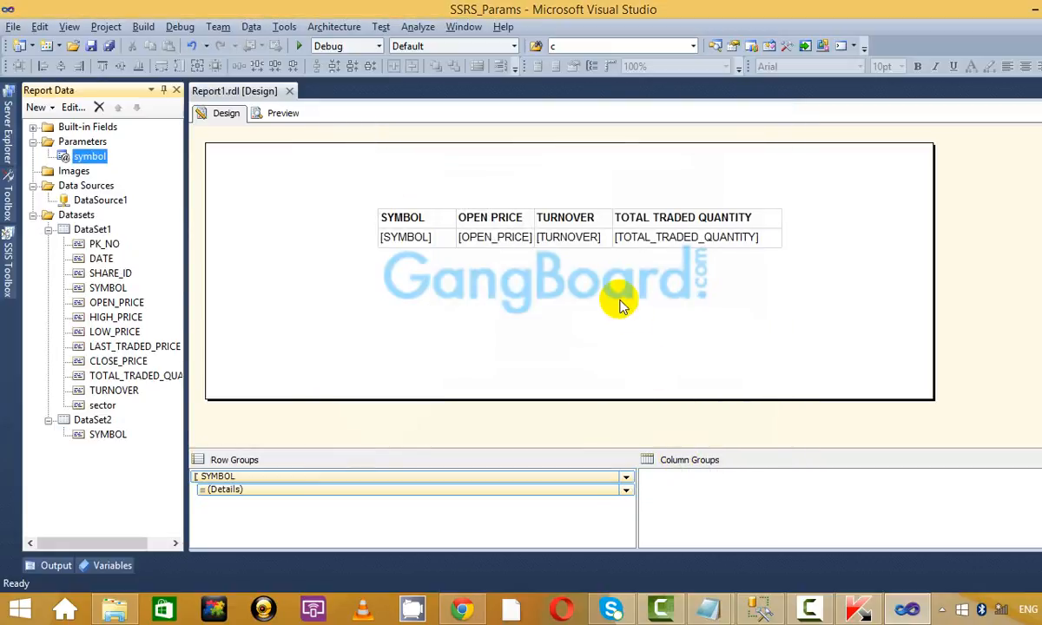
Preview the report with ACC chosen from the symbol parameter's list of values.
{"action": "left_click", "coordinate": [271, 113]}
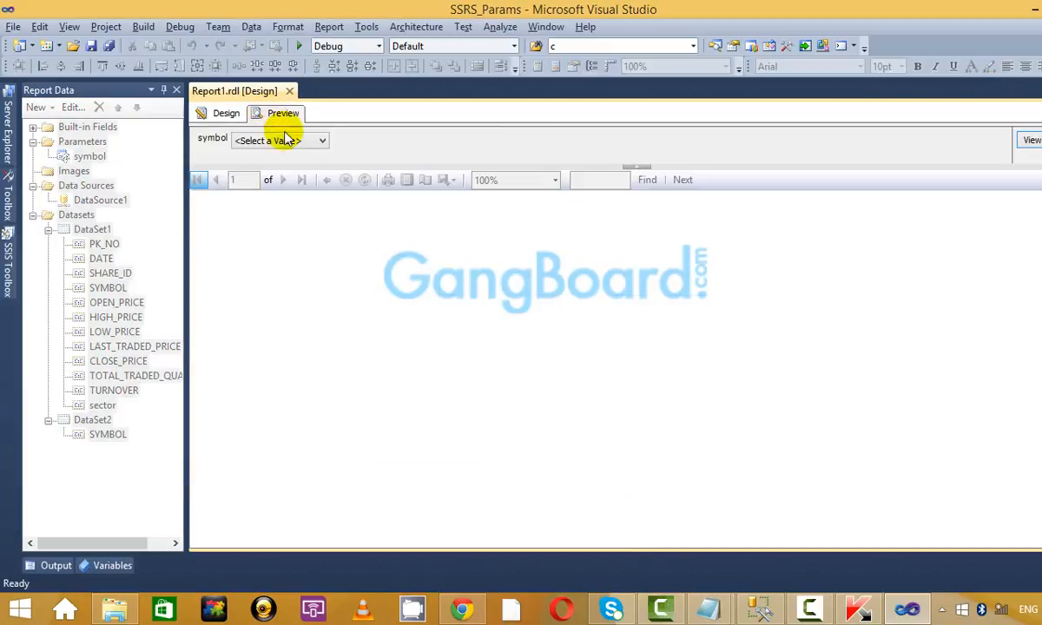
{"action": "left_click", "coordinate": [287, 142]}
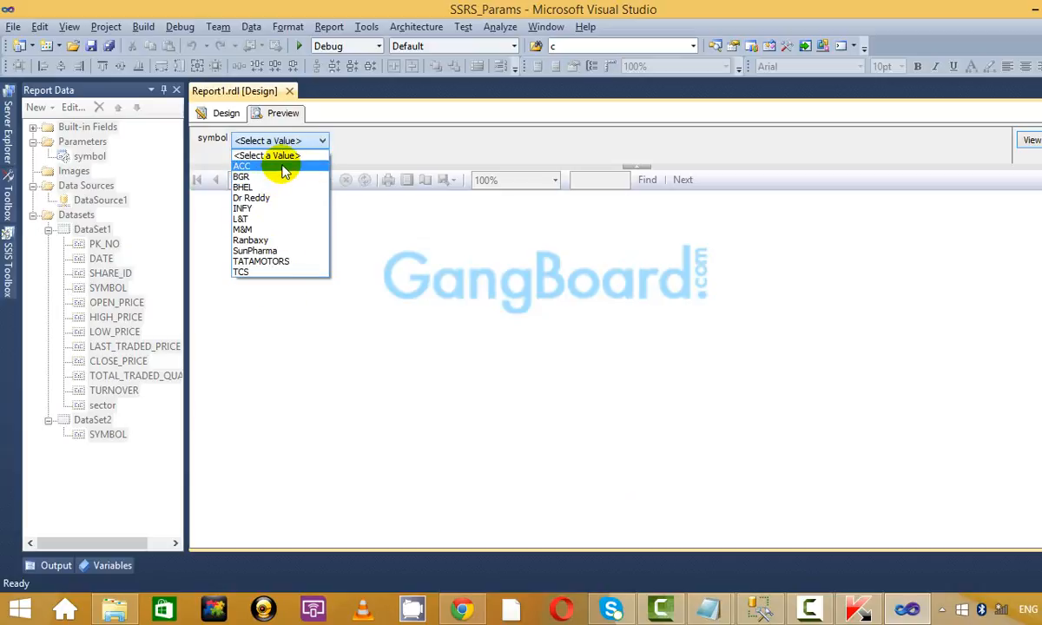
{"action": "left_click", "coordinate": [286, 168]}
{"action": "left_click", "coordinate": [1032, 144]}
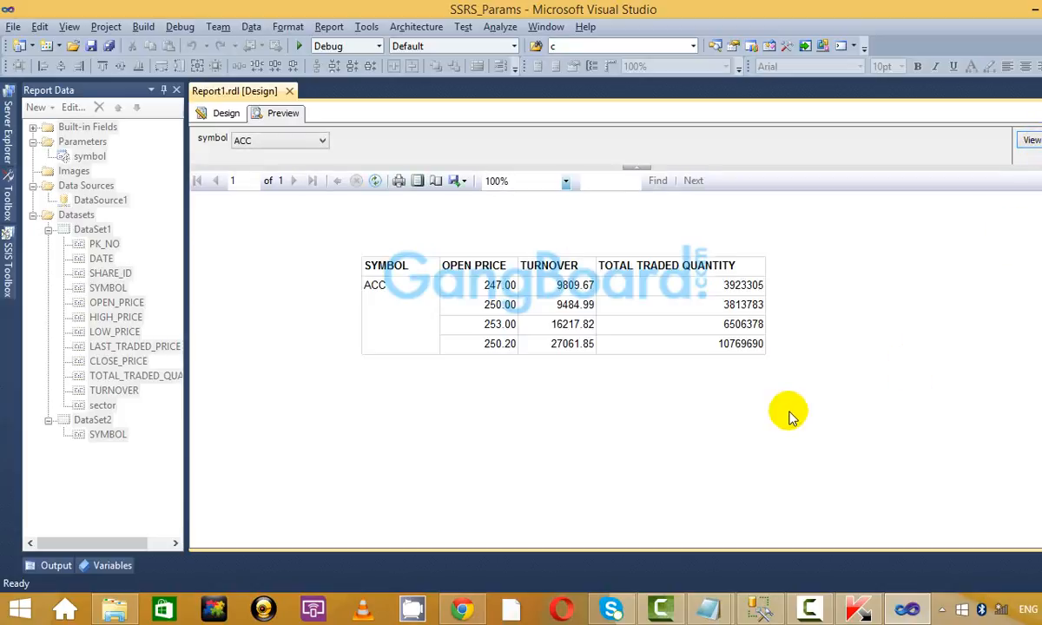
Run the report preview for the symbol BGR and again for BHEL.
{"action": "left_click", "coordinate": [319, 144]}
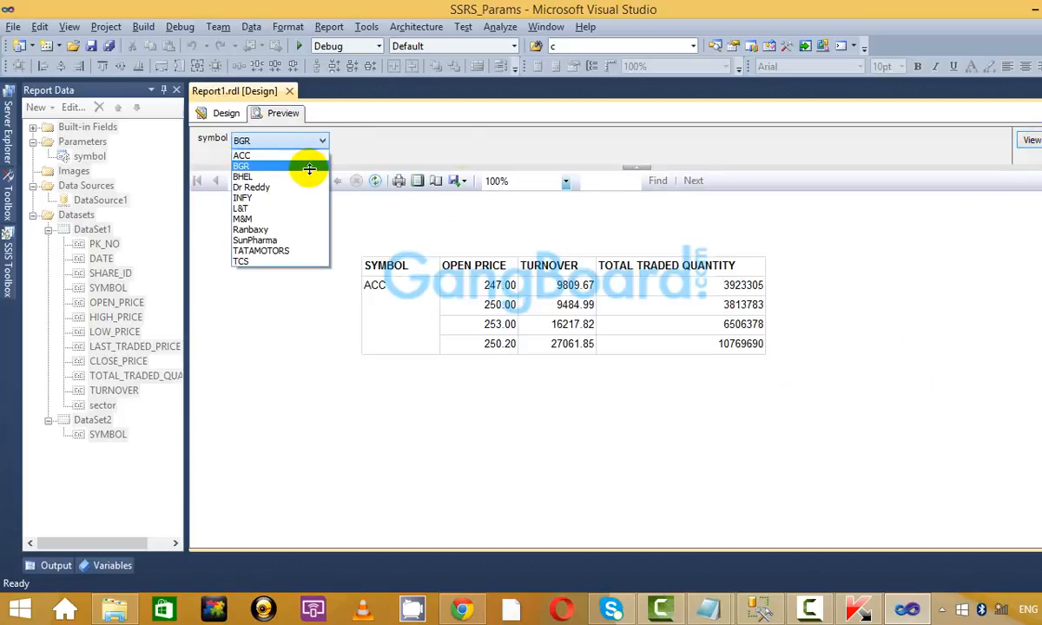
{"action": "left_click", "coordinate": [302, 167]}
{"action": "left_click", "coordinate": [1032, 141]}
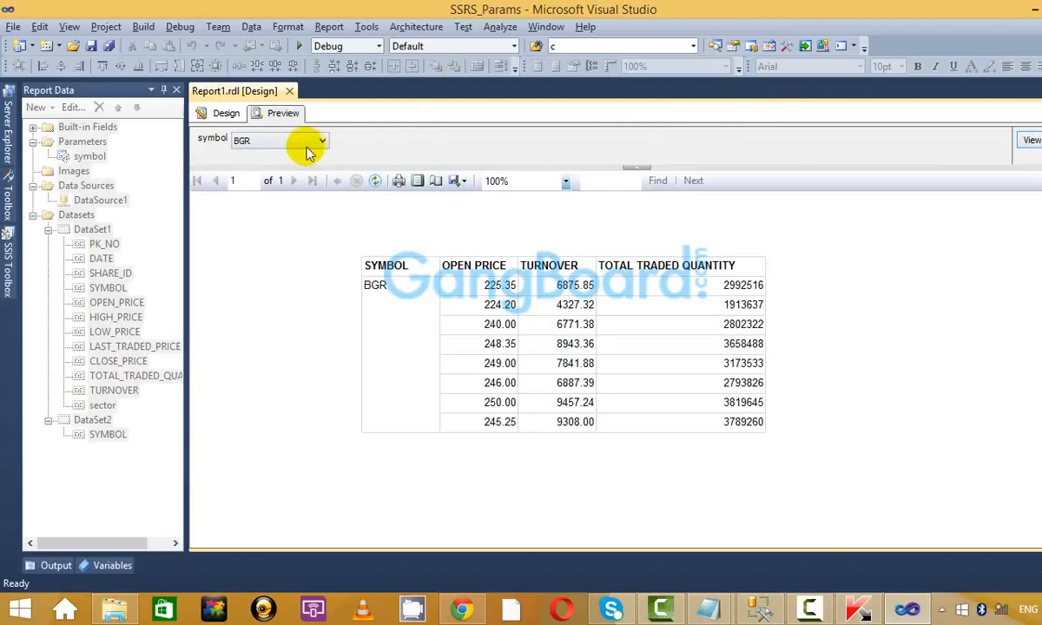
{"action": "left_click", "coordinate": [311, 144]}
{"action": "left_click", "coordinate": [277, 176]}
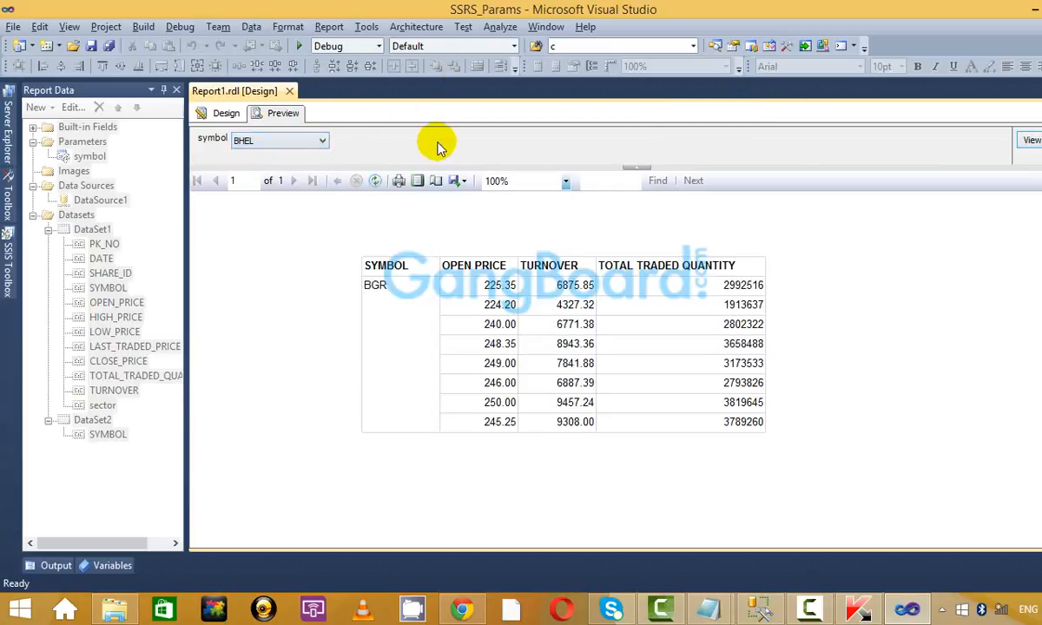
{"action": "left_click", "coordinate": [1032, 141]}
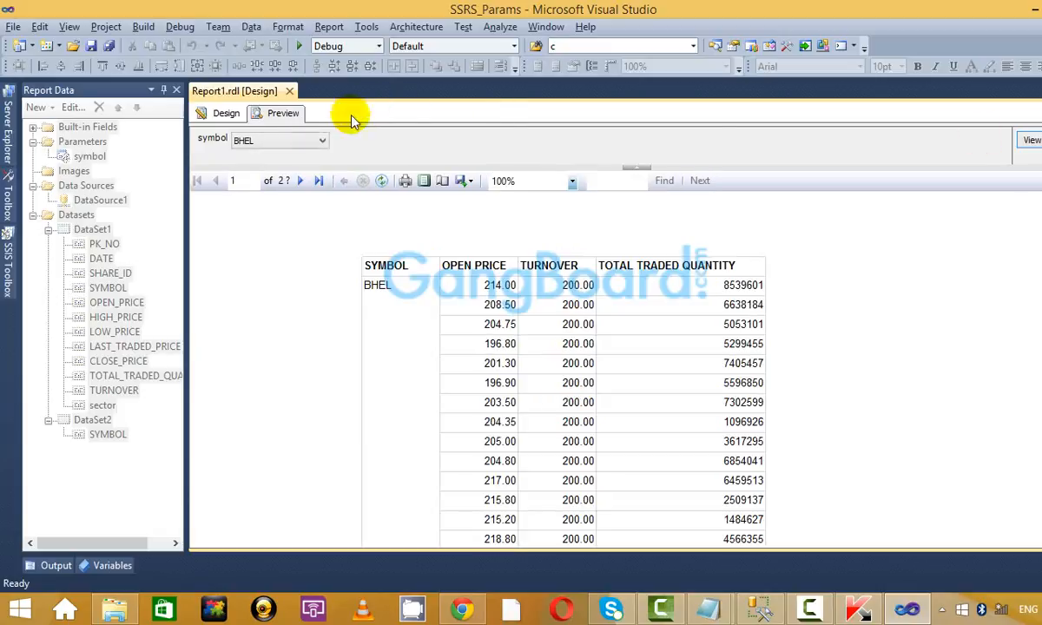
Run the report preview for the symbols Dr Reddy and INFY.
{"action": "left_click", "coordinate": [312, 146]}
{"action": "left_click", "coordinate": [277, 193]}
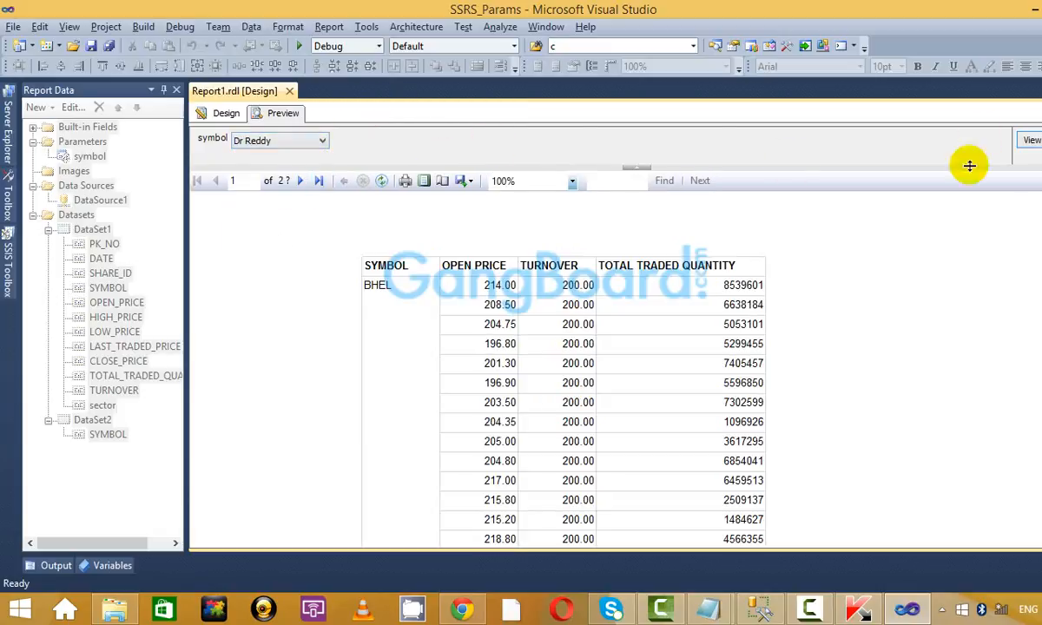
{"action": "left_click", "coordinate": [1031, 141]}
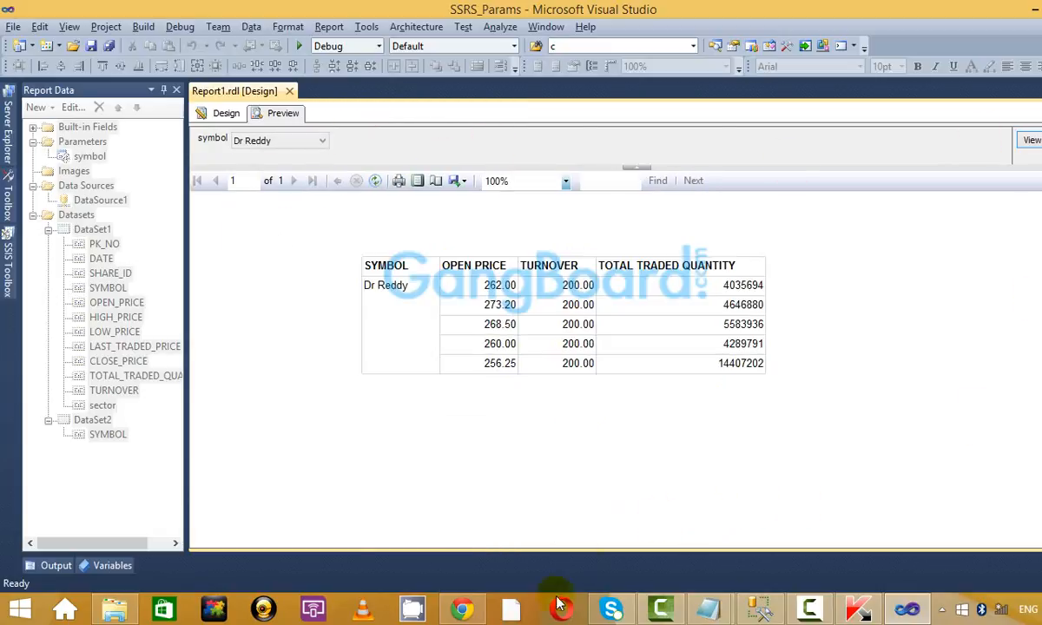
{"action": "left_click", "coordinate": [318, 141]}
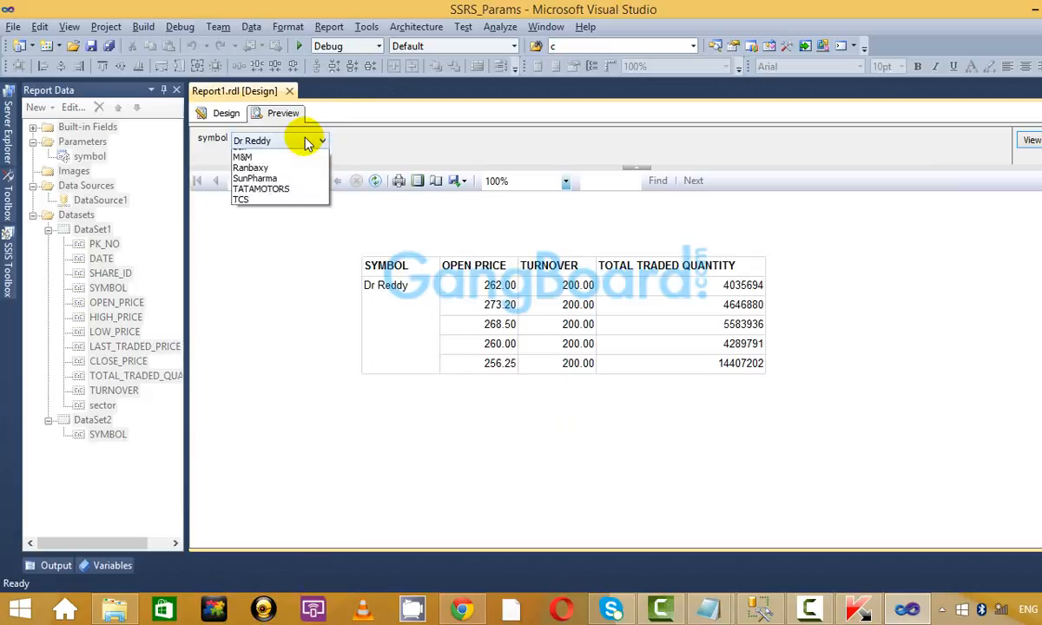
{"action": "left_click", "coordinate": [299, 198]}
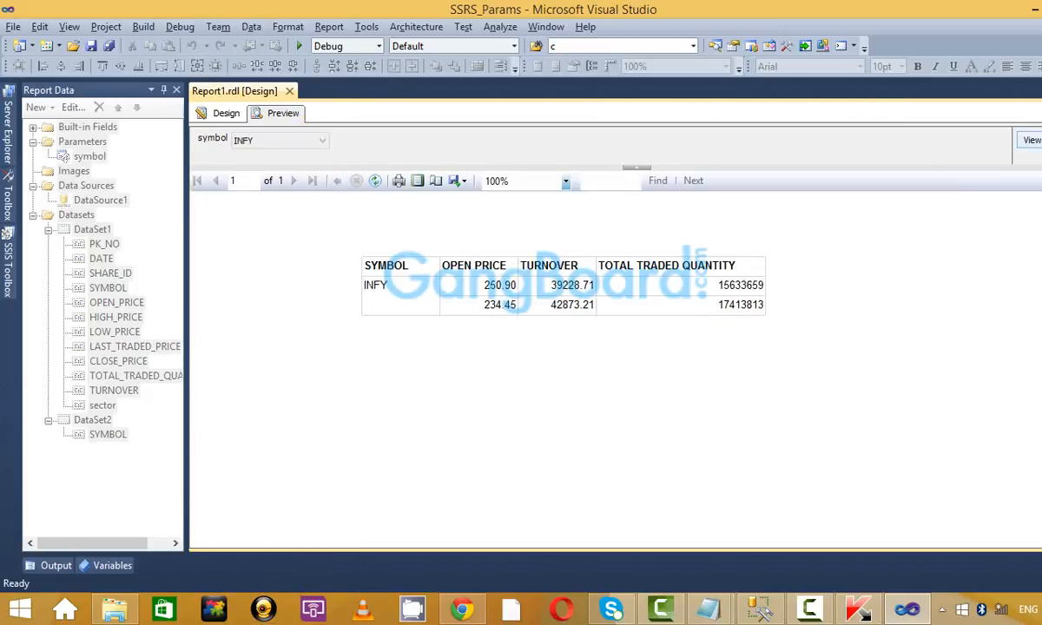
Run the report preview for the symbol Ranbaxy.
{"action": "left_click", "coordinate": [297, 142]}
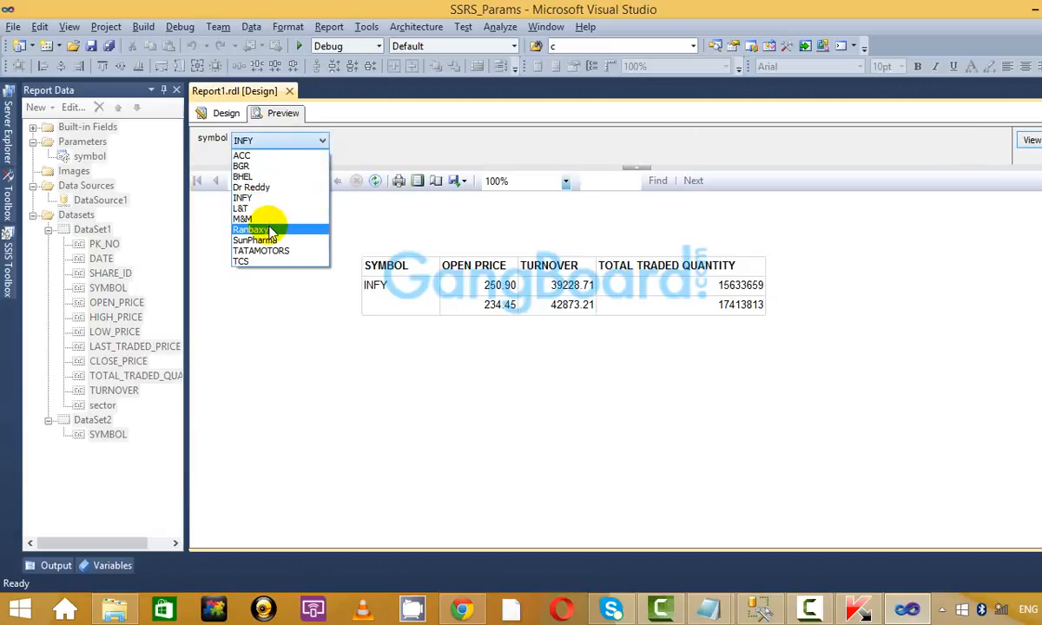
{"action": "left_click", "coordinate": [270, 229]}
{"action": "left_click", "coordinate": [1026, 140]}
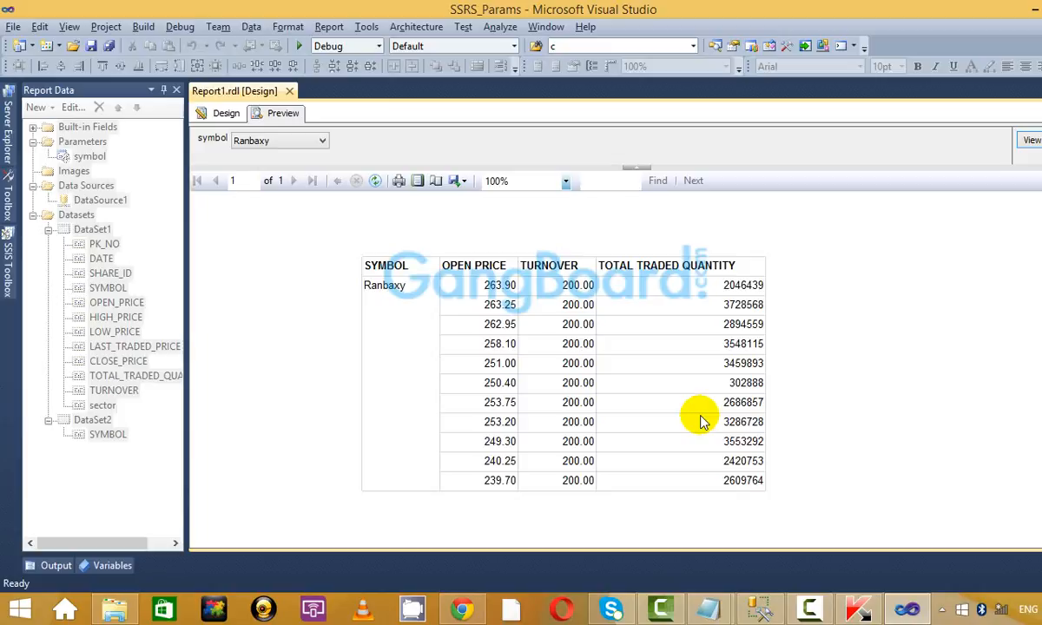
Move the table slightly to the left in the report design and preview the report with its list of symbol values open.
{"action": "left_click", "coordinate": [422, 240]}
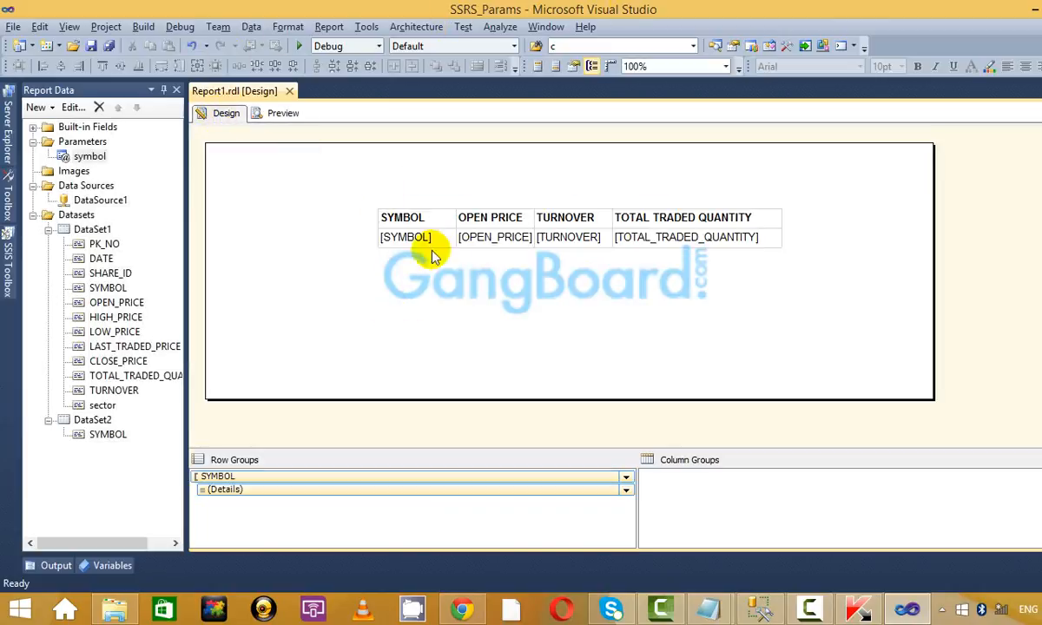
{"action": "left_click", "coordinate": [382, 210]}
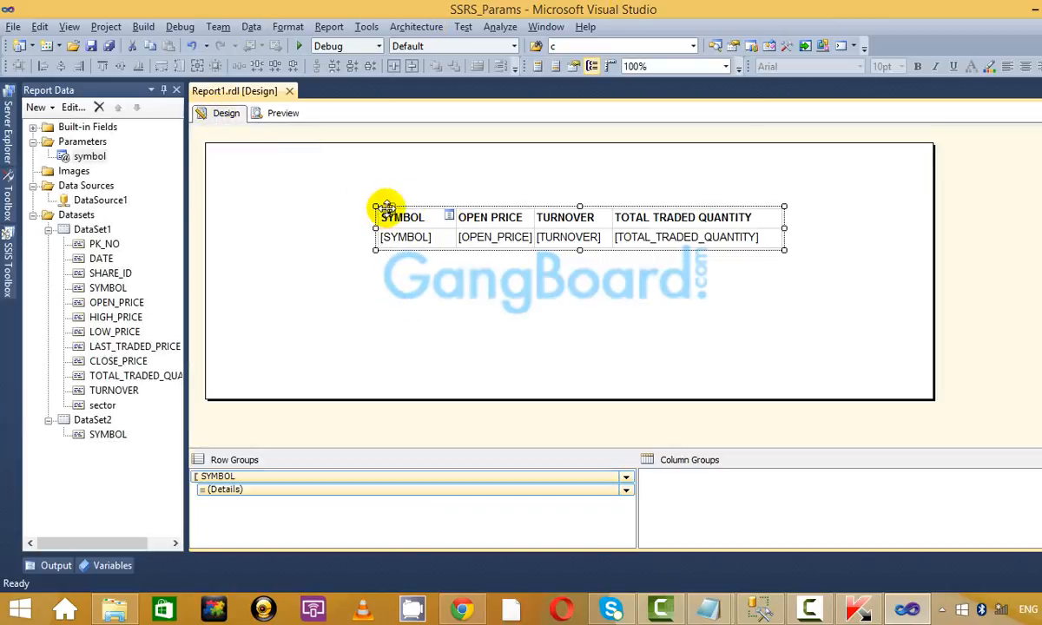
{"action": "left_click_drag", "start_coordinate": [383, 205], "coordinate": [357, 205]}
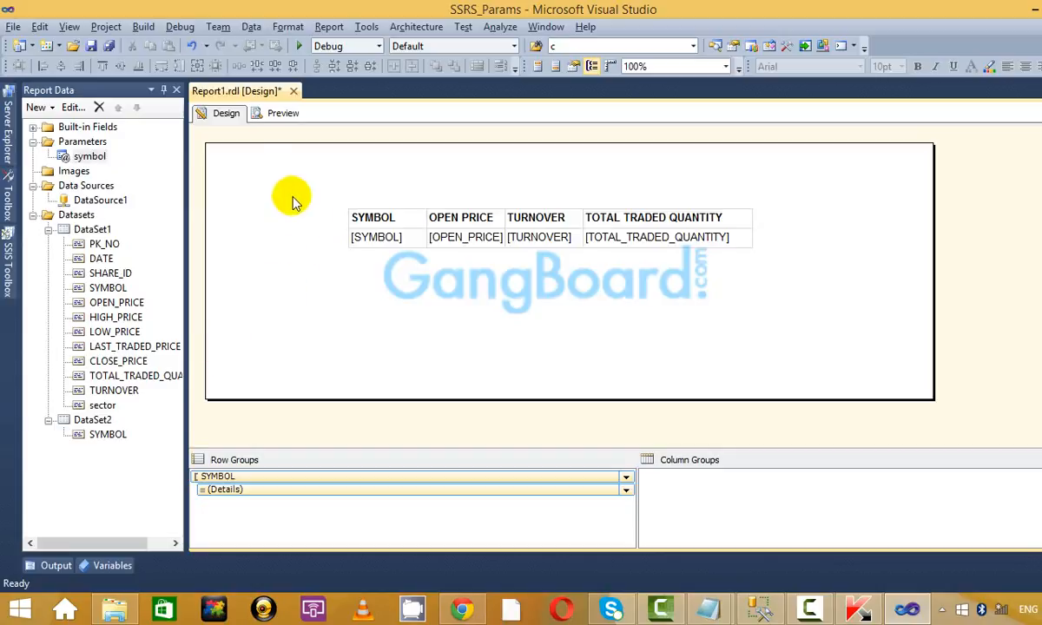
{"action": "left_click", "coordinate": [283, 114]}
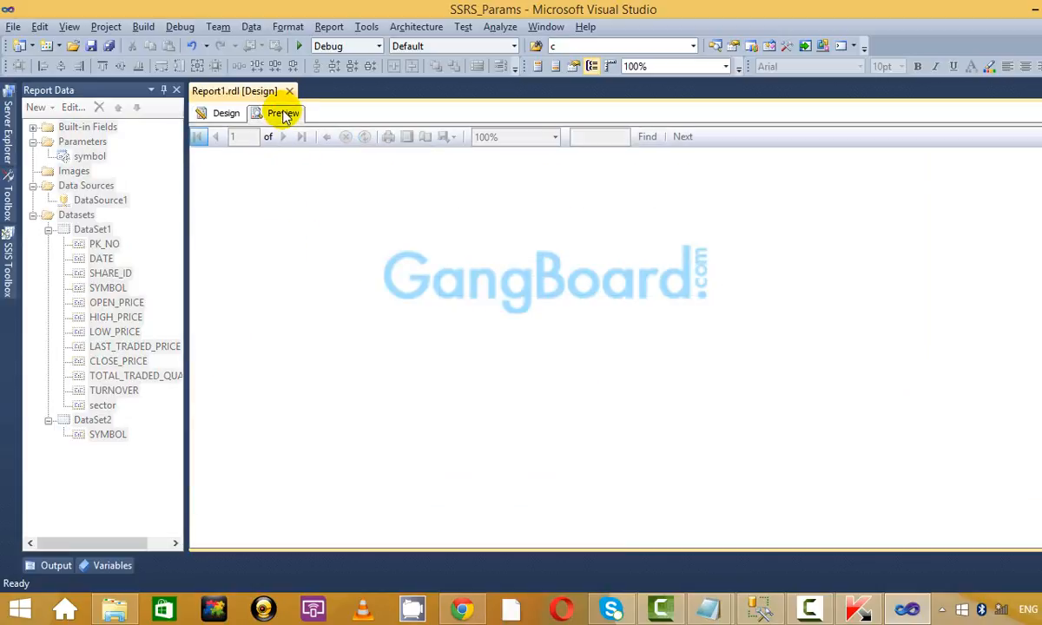
{"action": "left_click", "coordinate": [318, 141]}
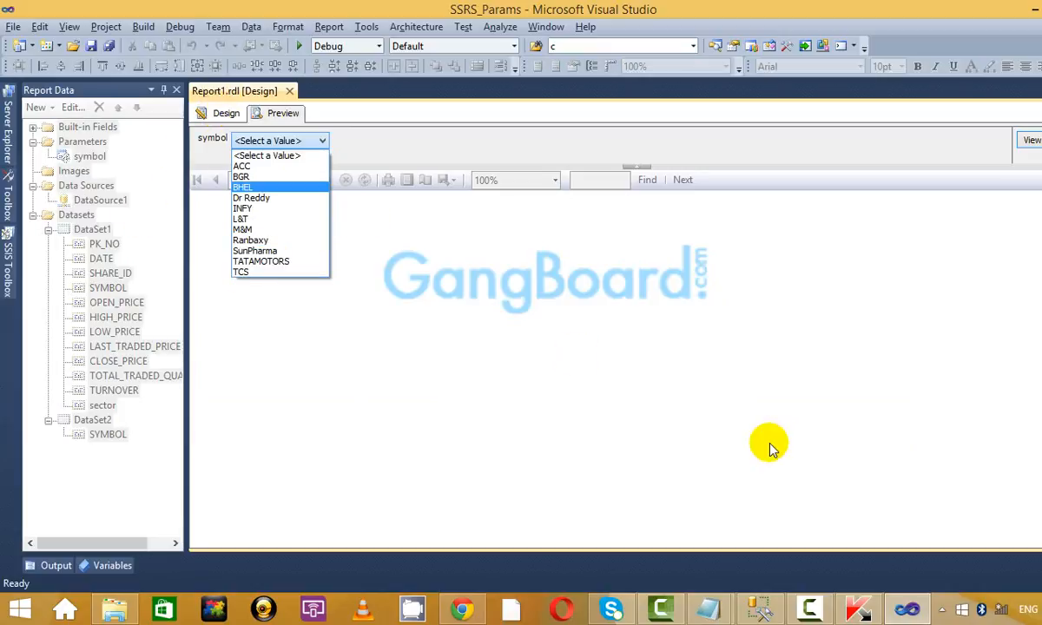
Switch to SQL Server Management Studio and examine the SYMBOL column of the query results row by row.
{"action": "left_click", "coordinate": [757, 608]}
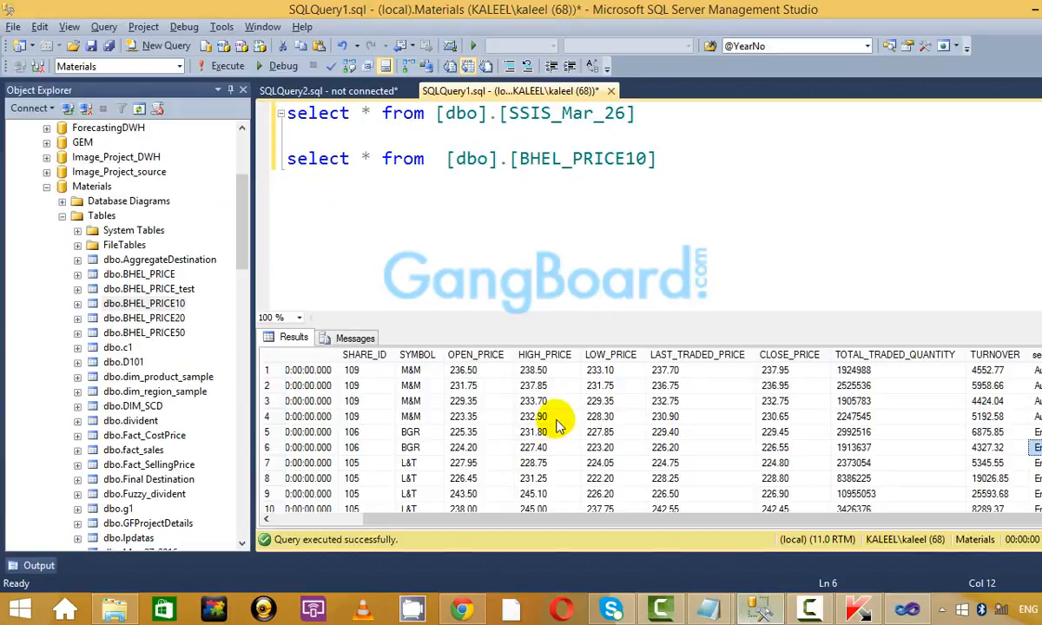
{"action": "left_click", "coordinate": [425, 432]}
{"action": "key", "text": "Up"}
{"action": "key", "text": "Up"}
{"action": "key", "text": "Up"}
{"action": "key", "text": "Up"}
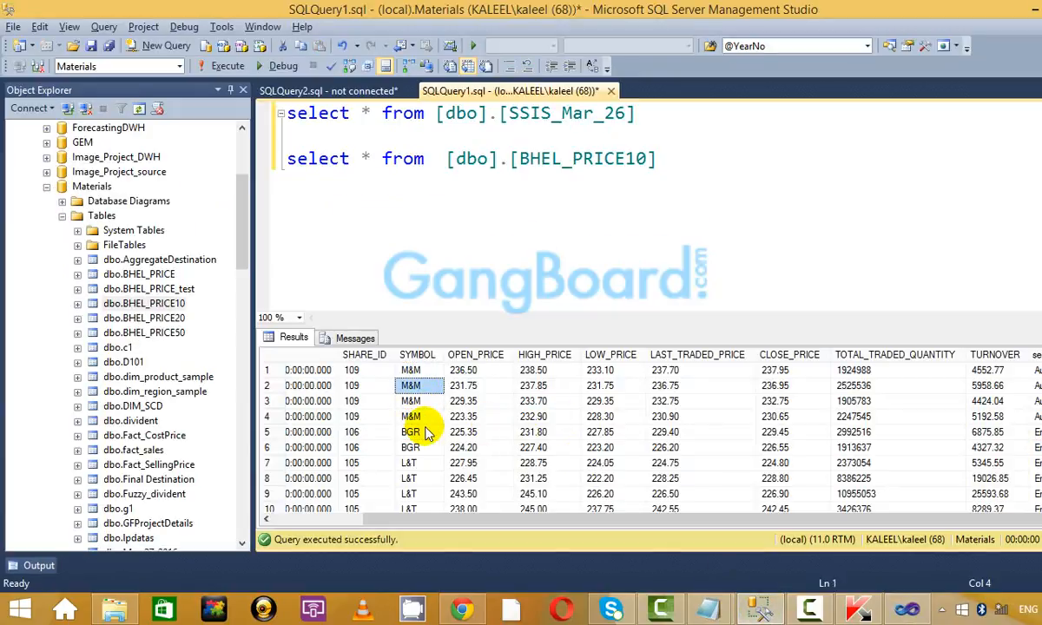
{"action": "key", "text": "Down"}
{"action": "key", "text": "Down"}
{"action": "key", "text": "Down"}
{"action": "key", "text": "Down"}
{"action": "key", "text": "Down"}
{"action": "key", "text": "Down"}
{"action": "key", "text": "Down"}
{"action": "key", "text": "Down"}
{"action": "key", "text": "Down"}
{"action": "key", "text": "Down"}
{"action": "key", "text": "Down"}
{"action": "key", "text": "Down"}
{"action": "key", "text": "Down"}
{"action": "key", "text": "Down"}
{"action": "key", "text": "Down"}
{"action": "key", "text": "Down"}
{"action": "key", "text": "Down"}
{"action": "key", "text": "Down"}
{"action": "key", "text": "Down"}
{"action": "key", "text": "Down"}
{"action": "key", "text": "Down"}
{"action": "key", "text": "Down"}
{"action": "key", "text": "Down"}
{"action": "key", "text": "Down"}
{"action": "key", "text": "Down"}
{"action": "key", "text": "Down"}
{"action": "key", "text": "Down"}
{"action": "key", "text": "Down"}
{"action": "key", "text": "Down"}
{"action": "key", "text": "Down"}
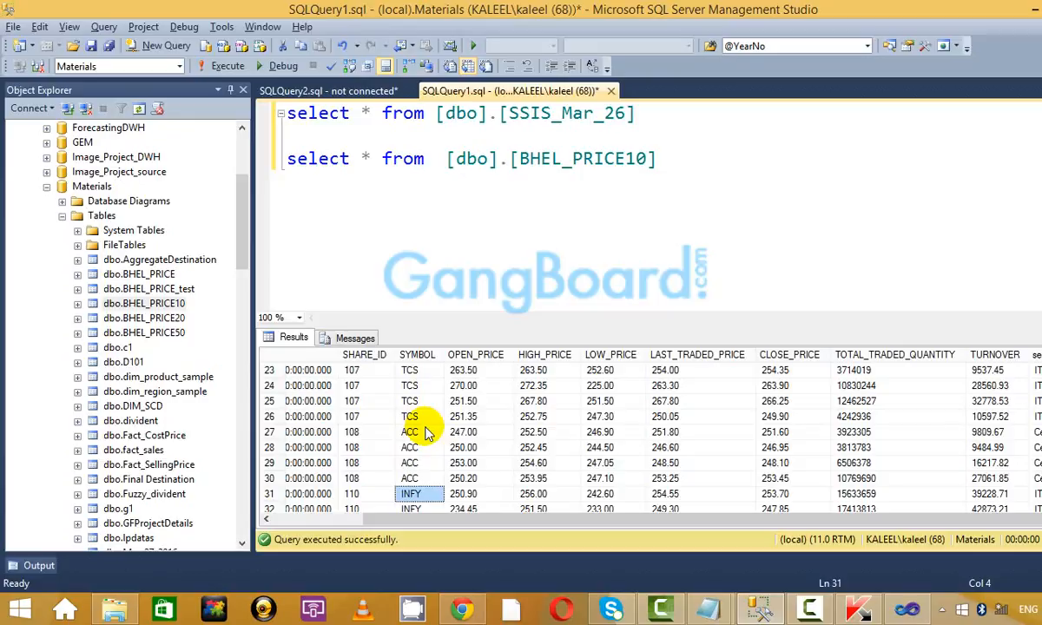
Switch back to Visual Studio and return to the report design to inspect the table's SYMBOL column.
{"action": "key", "text": "alt+Tab"}
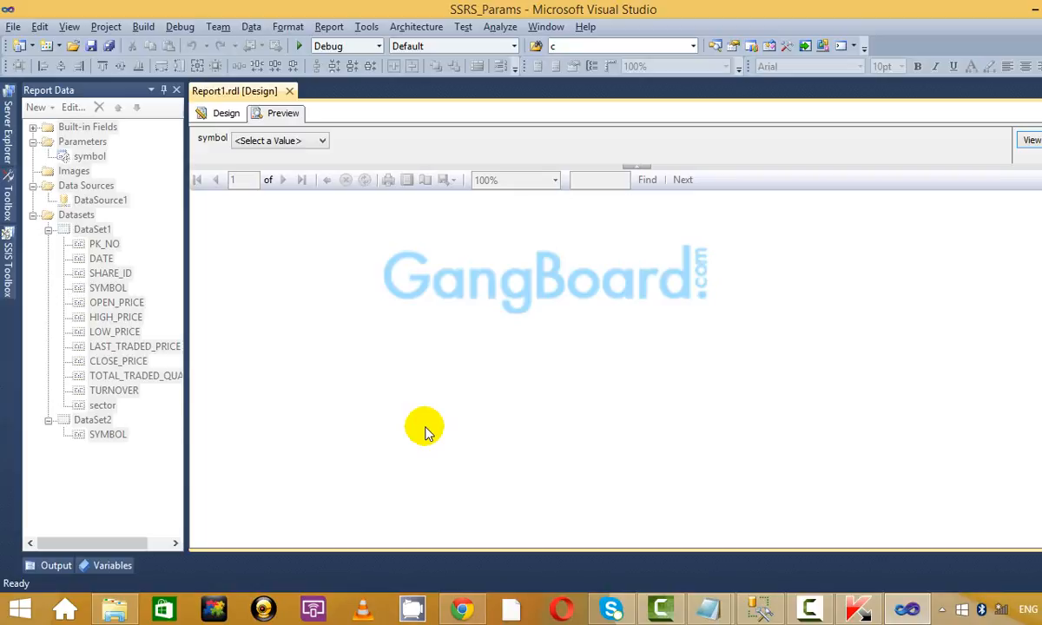
{"action": "left_click", "coordinate": [224, 114]}
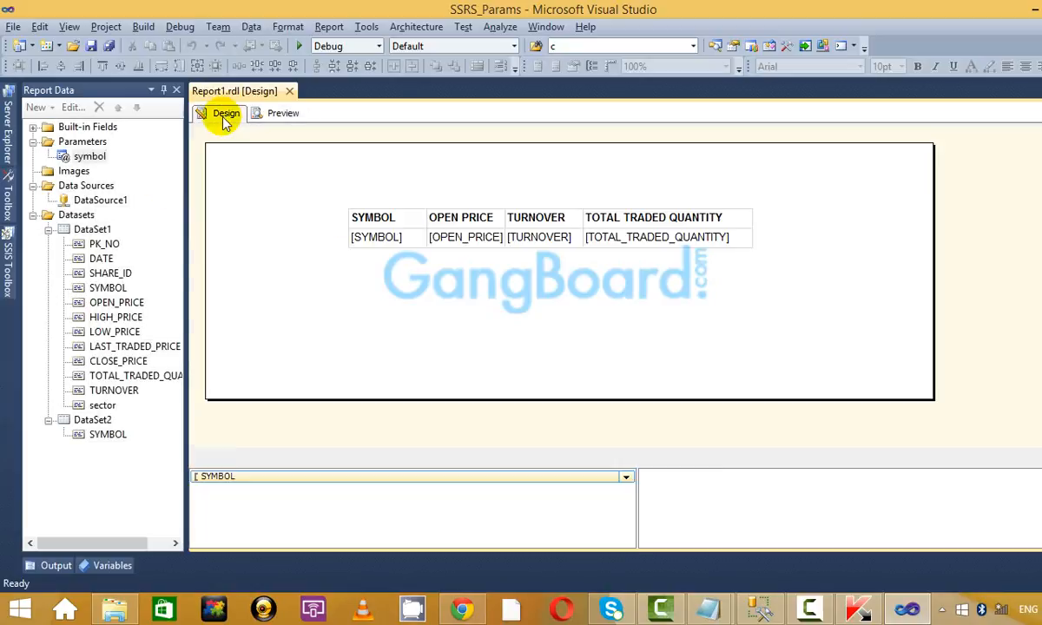
{"action": "left_click", "coordinate": [365, 219]}
{"action": "left_click", "coordinate": [399, 217]}
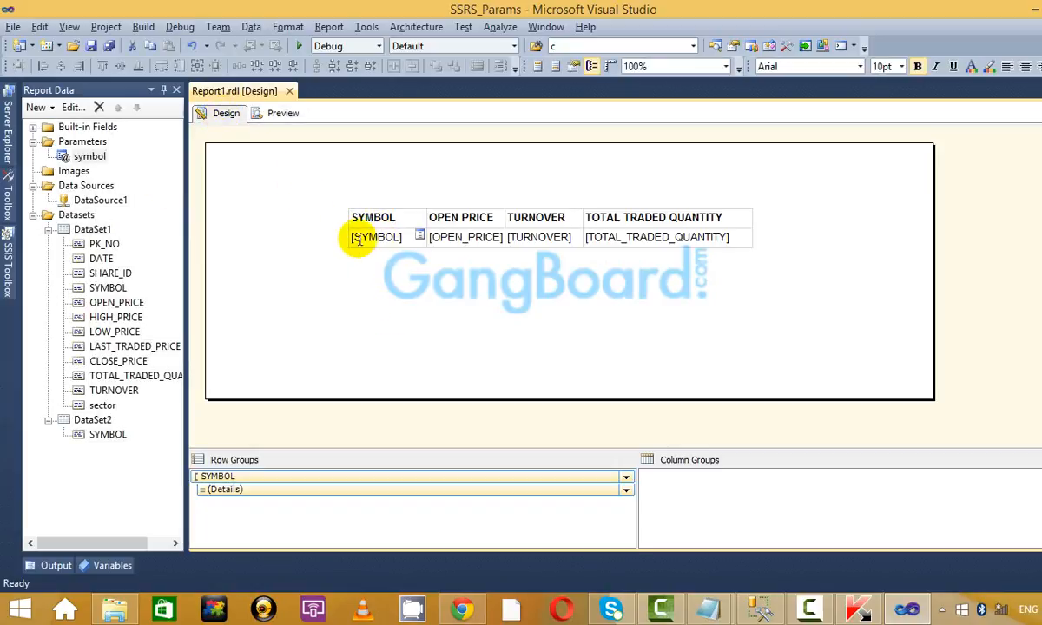
{"action": "left_click", "coordinate": [344, 213]}
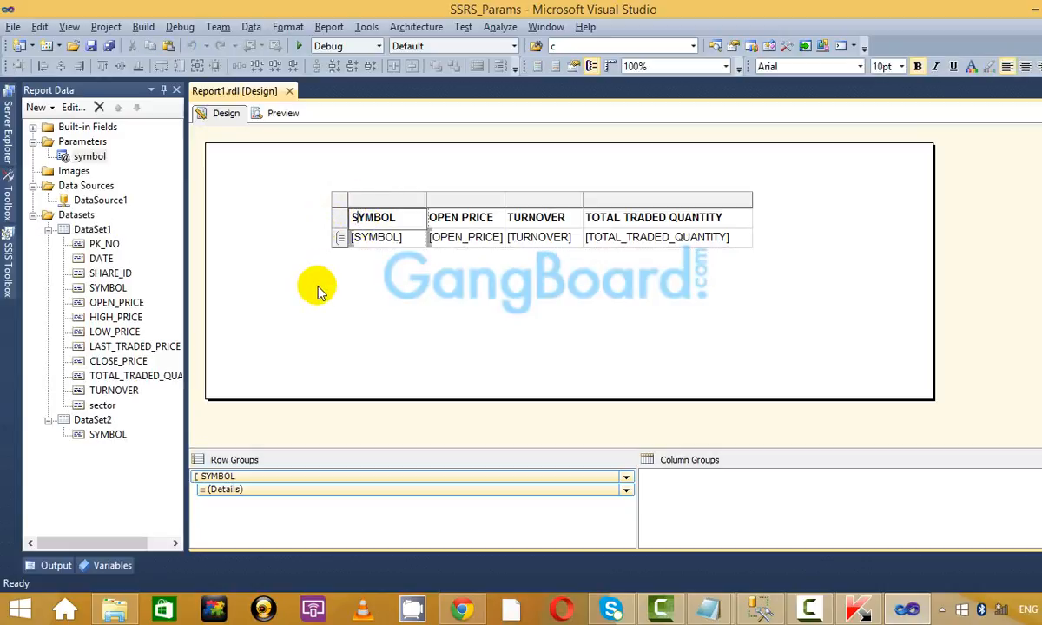
{"action": "left_click", "coordinate": [382, 320]}
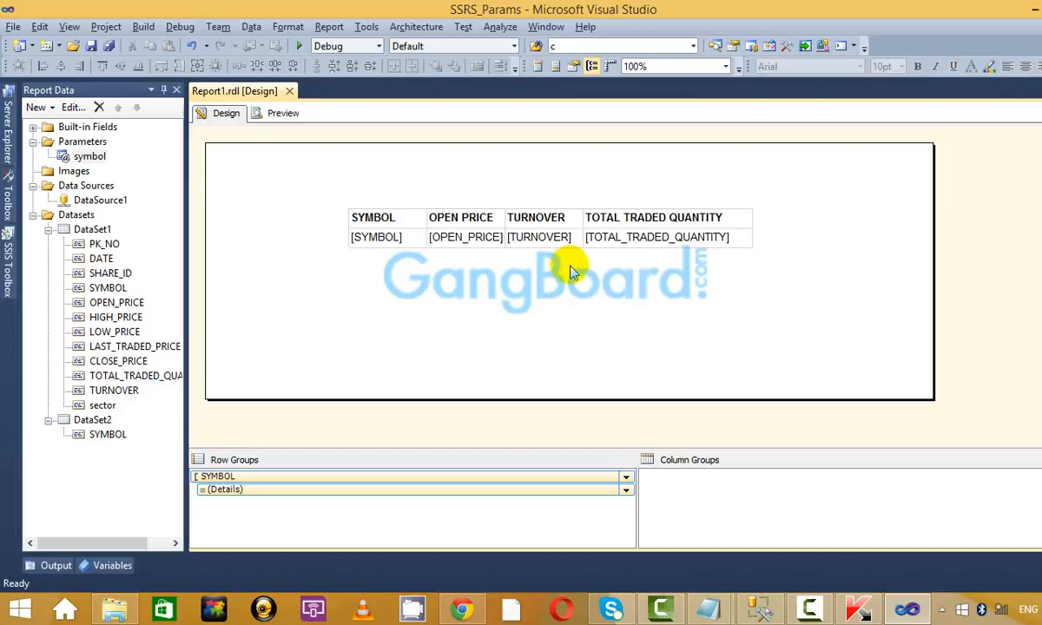
Insert CLOSE_PRICE and TURNOVER from DataSet1 as new columns before TOTAL TRADED QUANTITY in the report table.
{"action": "left_click", "coordinate": [127, 361]}
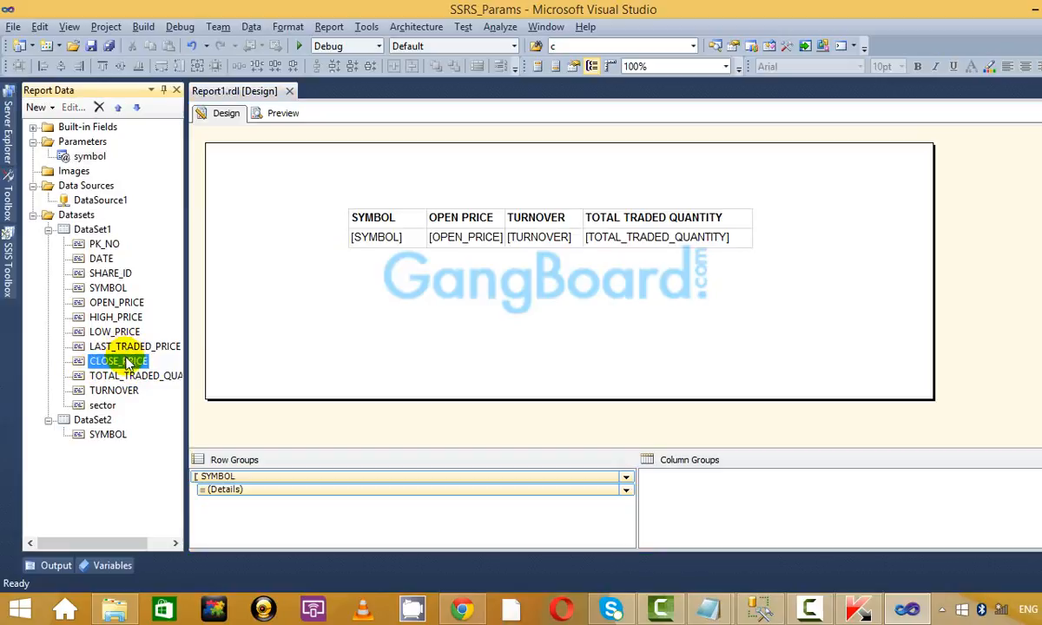
{"action": "left_click_drag", "start_coordinate": [122, 369], "coordinate": [582, 223]}
{"action": "left_click", "coordinate": [122, 390]}
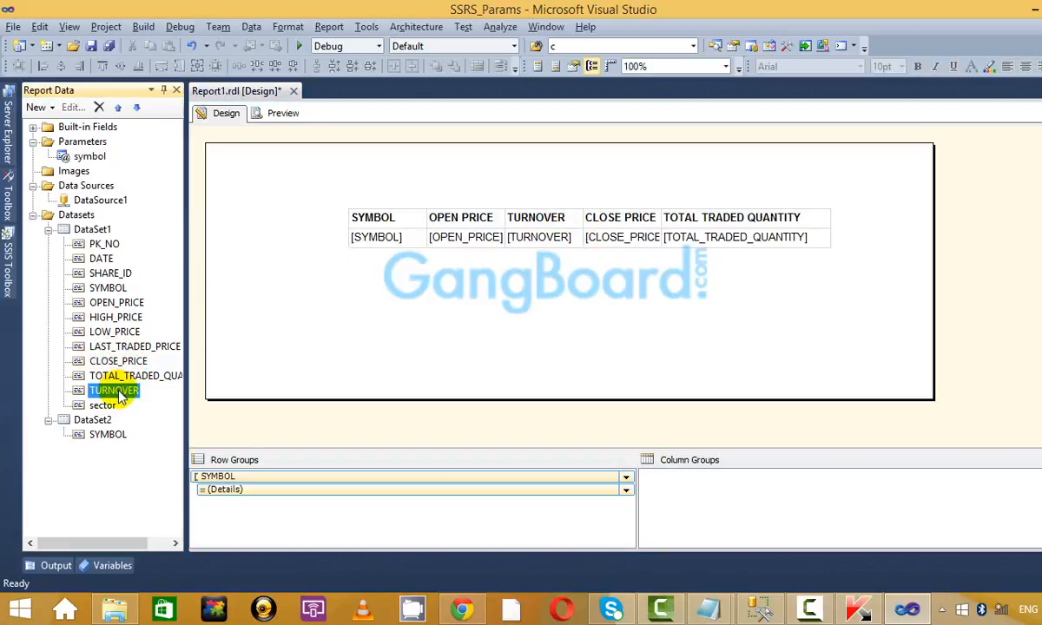
{"action": "left_click_drag", "start_coordinate": [128, 395], "coordinate": [651, 227]}
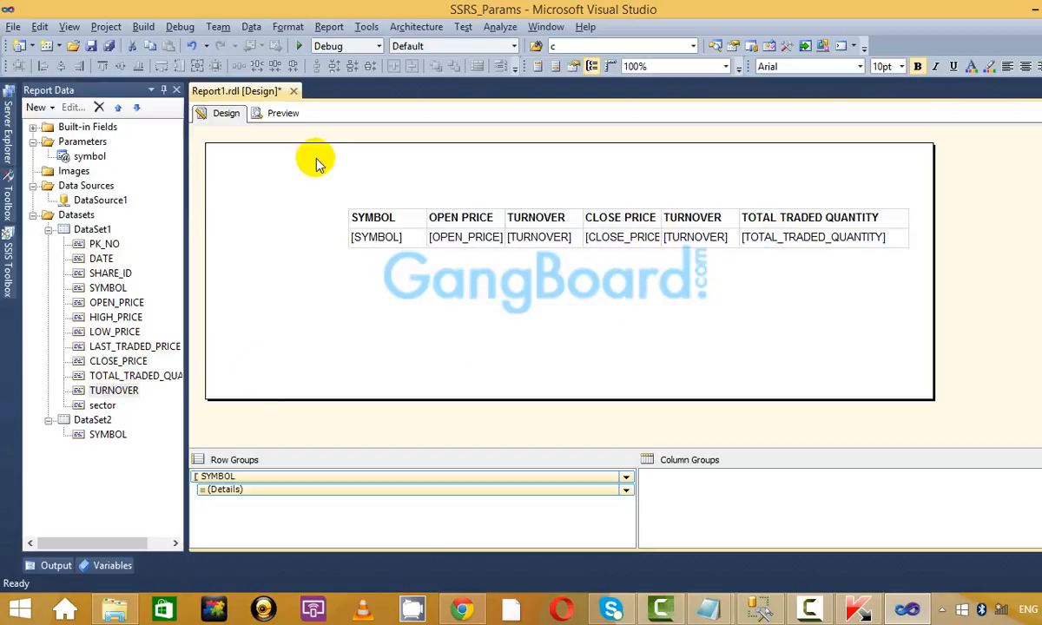
Preview the edited report for the symbol Ranbaxy.
{"action": "left_click", "coordinate": [274, 113]}
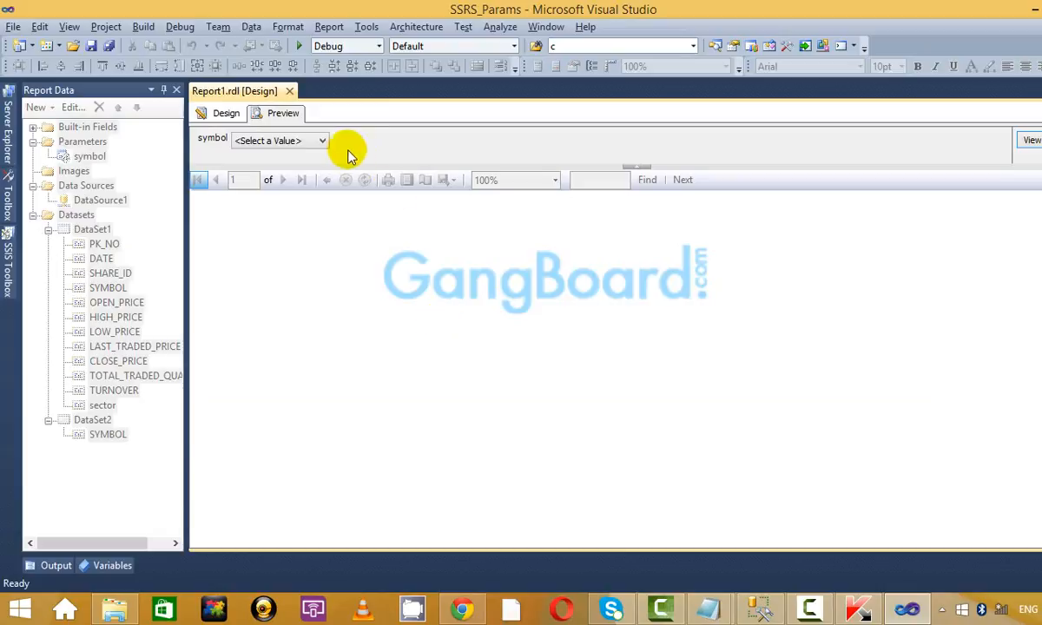
{"action": "left_click", "coordinate": [320, 142]}
{"action": "left_click", "coordinate": [260, 237]}
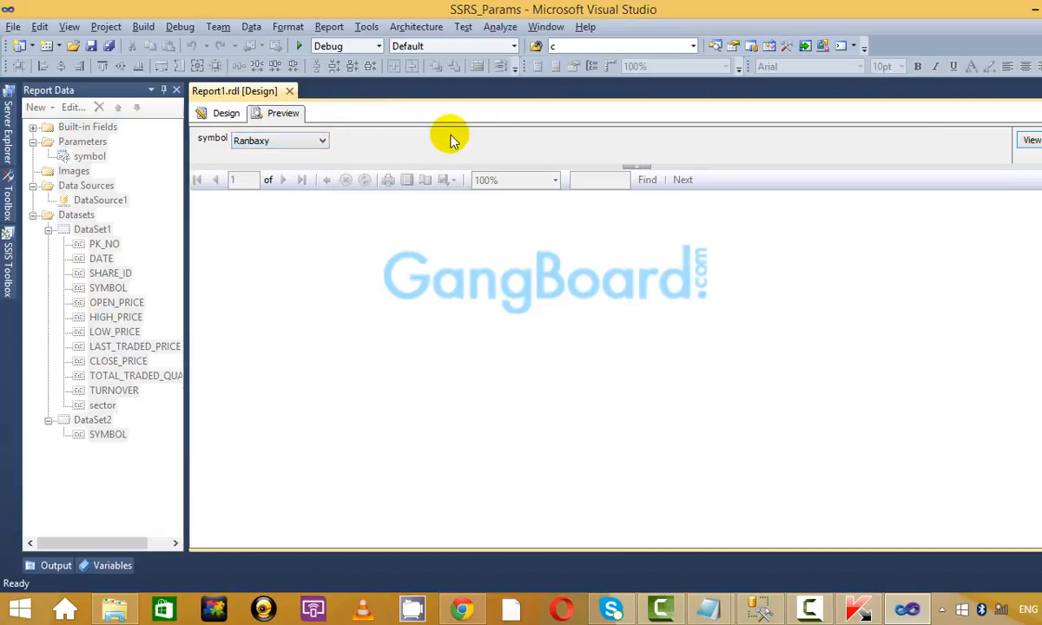
{"action": "left_click", "coordinate": [1030, 139]}
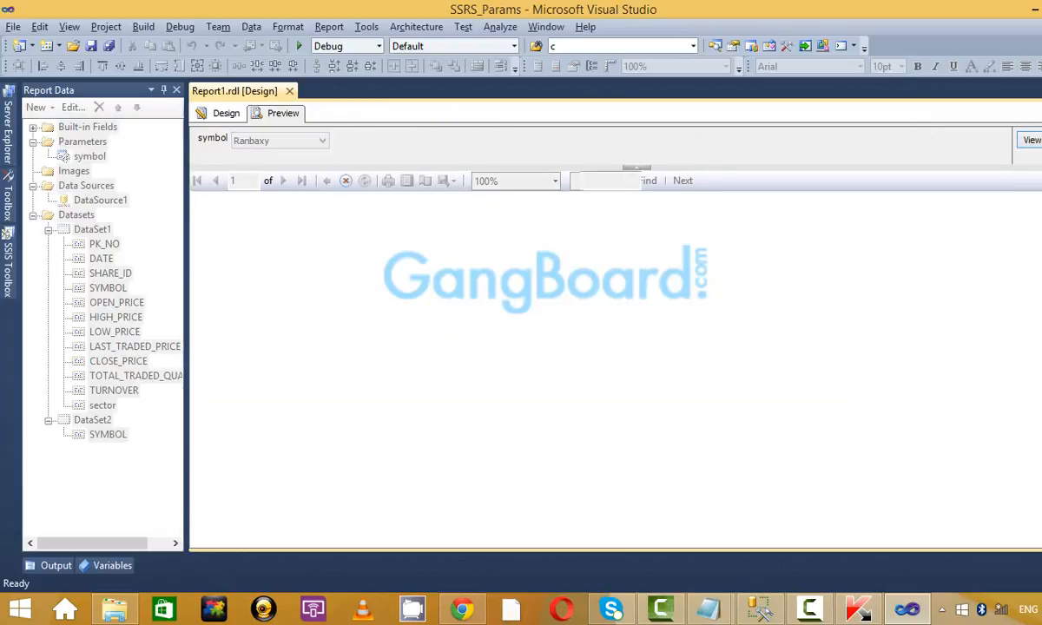
{"action": "left_click", "coordinate": [227, 114]}
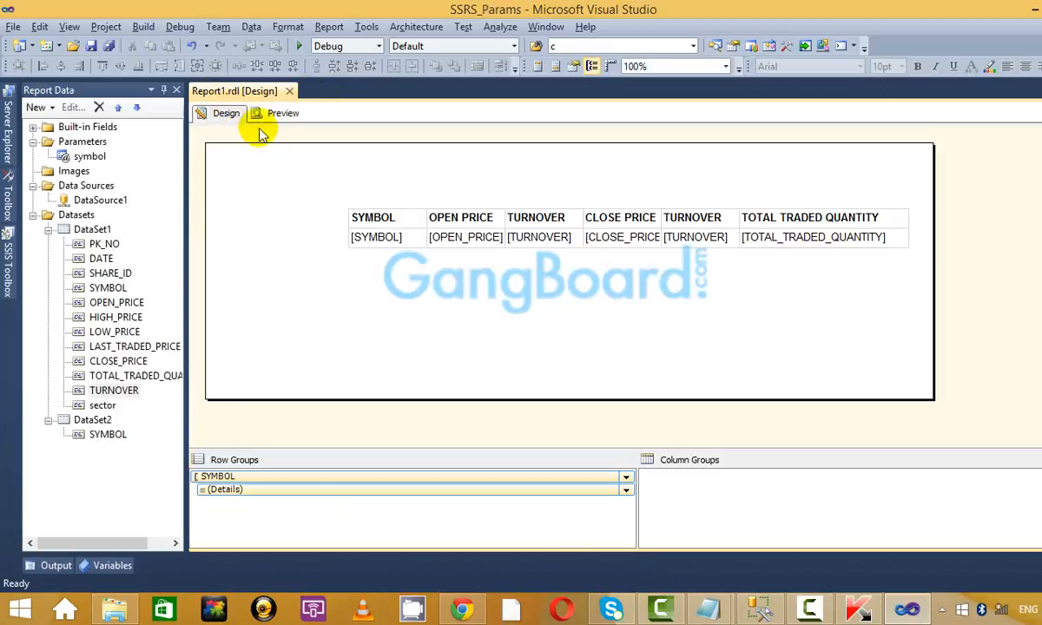
{"action": "left_click", "coordinate": [280, 113]}
{"action": "left_click", "coordinate": [220, 114]}
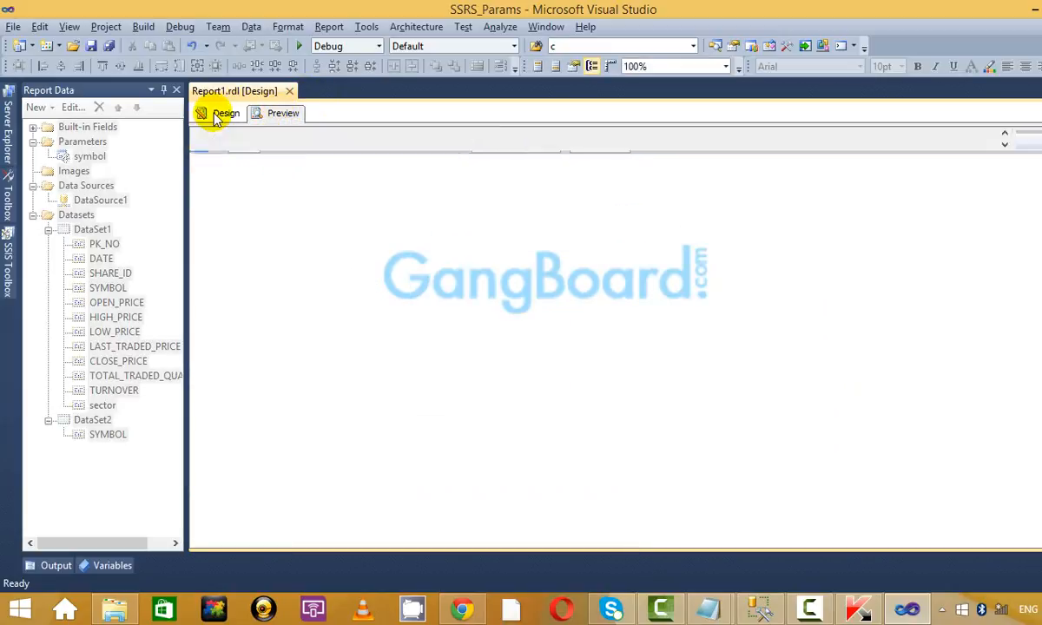
{"action": "left_click", "coordinate": [280, 119]}
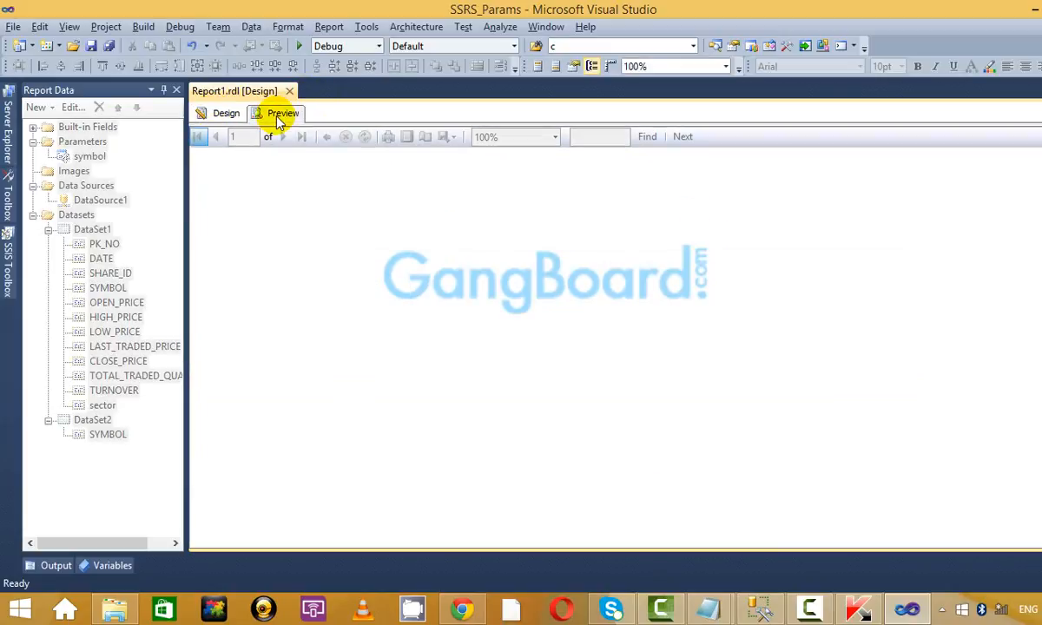
{"action": "left_click", "coordinate": [228, 115]}
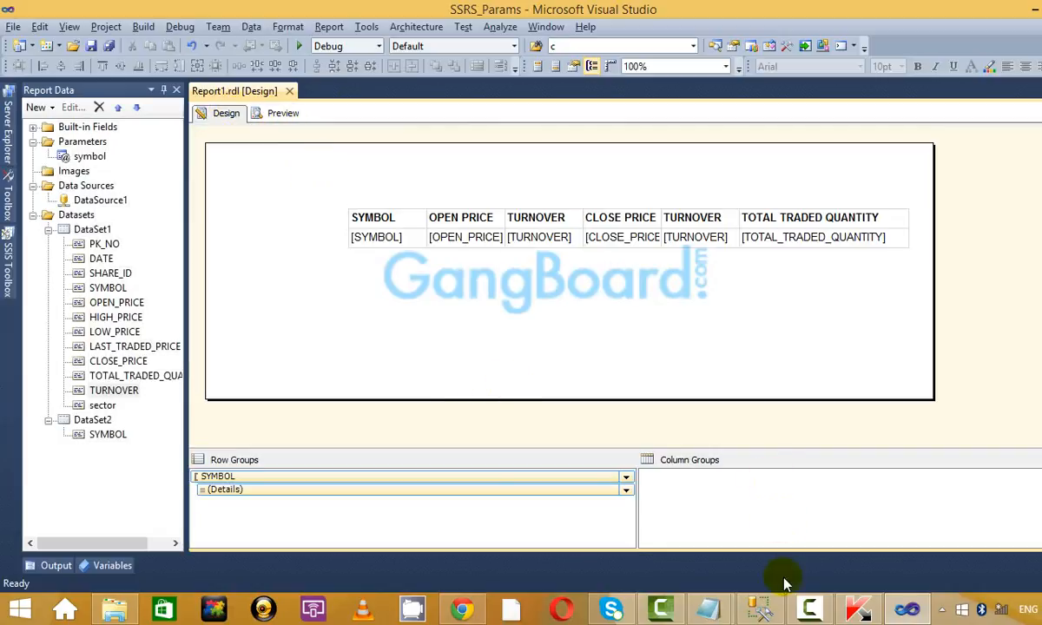
Switch to Notepad and duplicate the ">>Normal Params(Text box)" line directly beneath itself in the parametrized reports list.
{"action": "mouse_move", "coordinate": [708, 606]}
{"action": "left_click", "coordinate": [686, 530]}
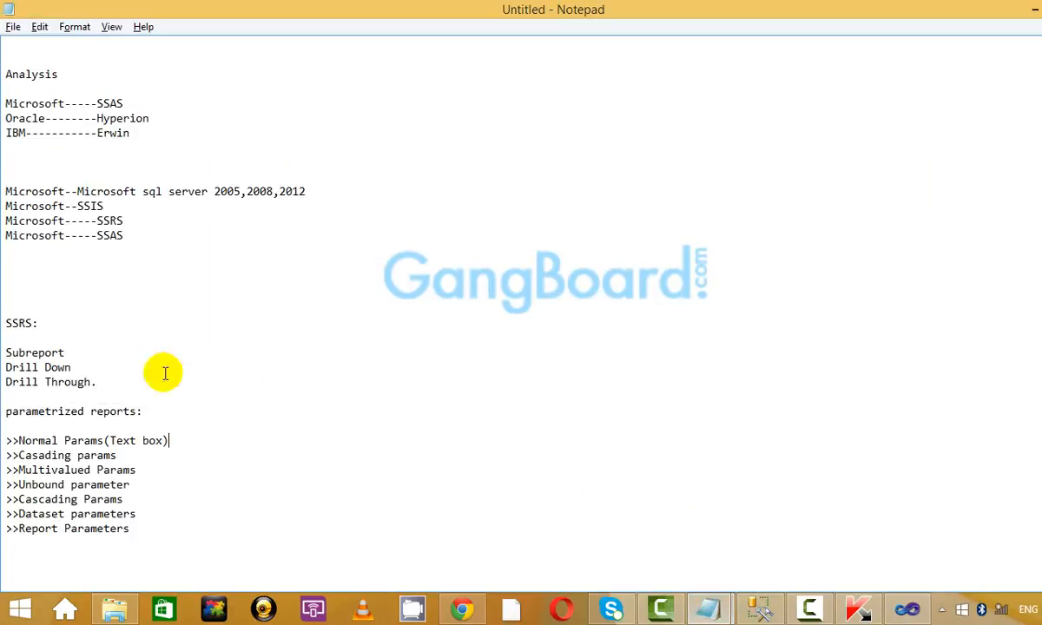
{"action": "left_click", "coordinate": [188, 442]}
{"action": "key", "text": "Return"}
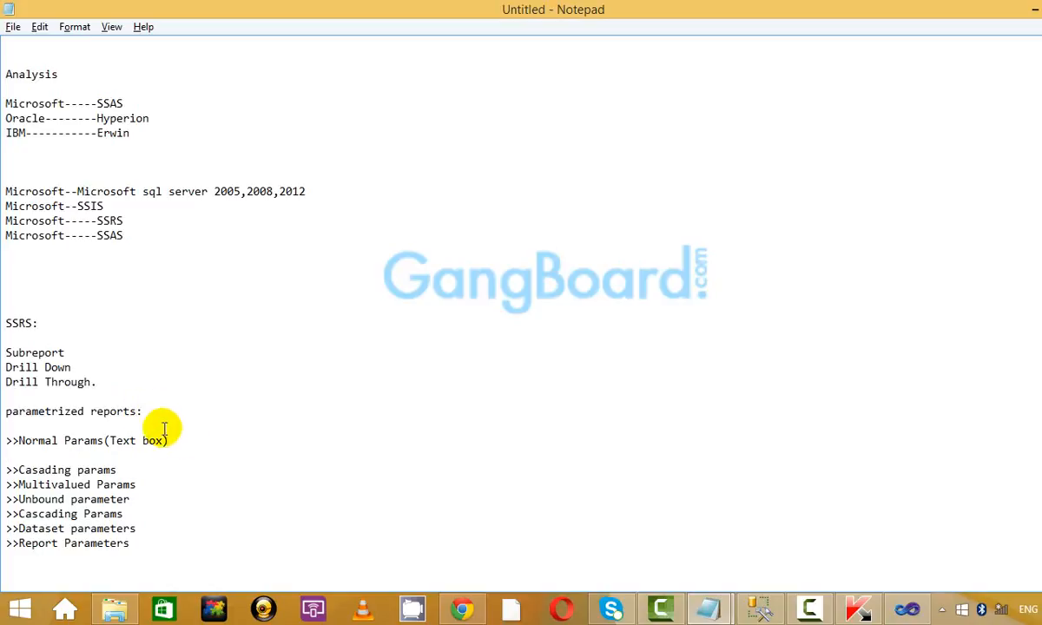
{"action": "left_click_drag", "start_coordinate": [178, 439], "coordinate": [4, 429]}
{"action": "key", "text": "ctrl+c"}
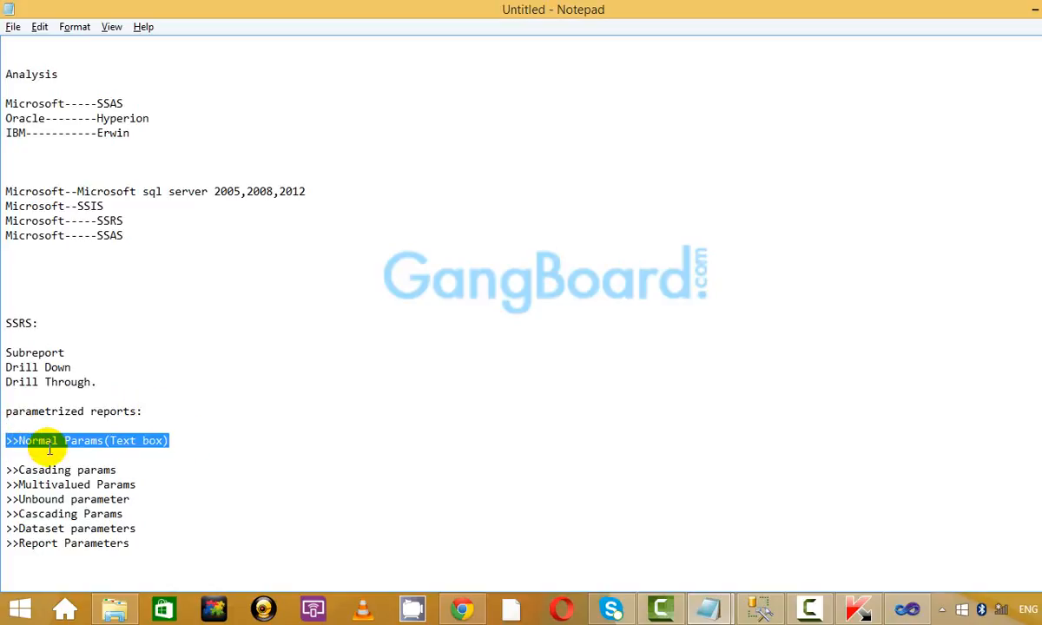
{"action": "left_click", "coordinate": [51, 455]}
{"action": "key", "text": "ctrl+v"}
Remove the blank line above the copied entry and change the entry to ">>Normal Params(Drop down)".
{"action": "left_click", "coordinate": [95, 449]}
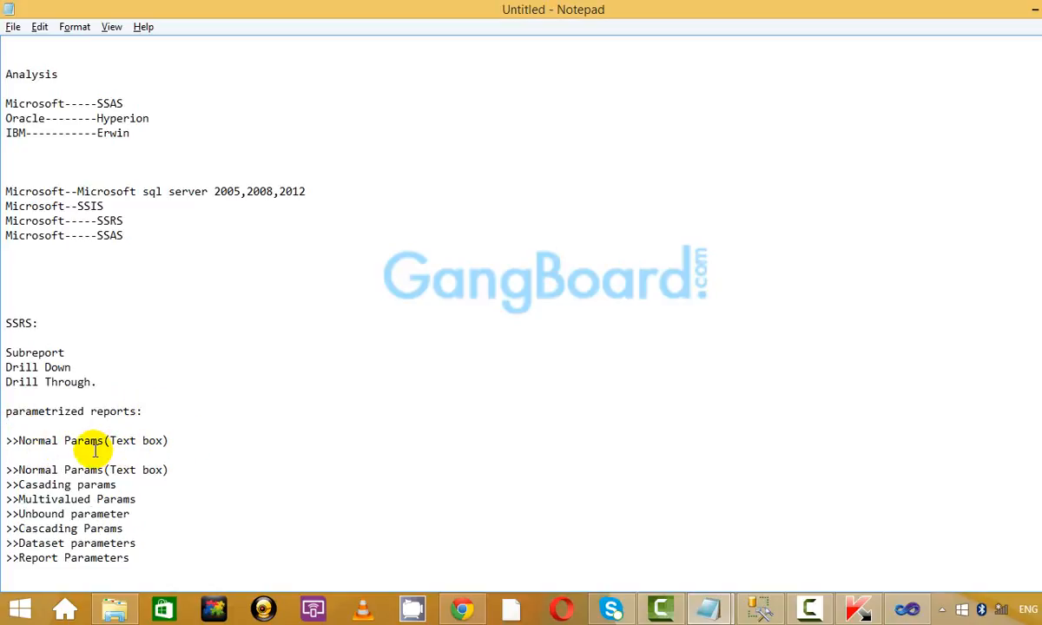
{"action": "key", "text": "BackSpace"}
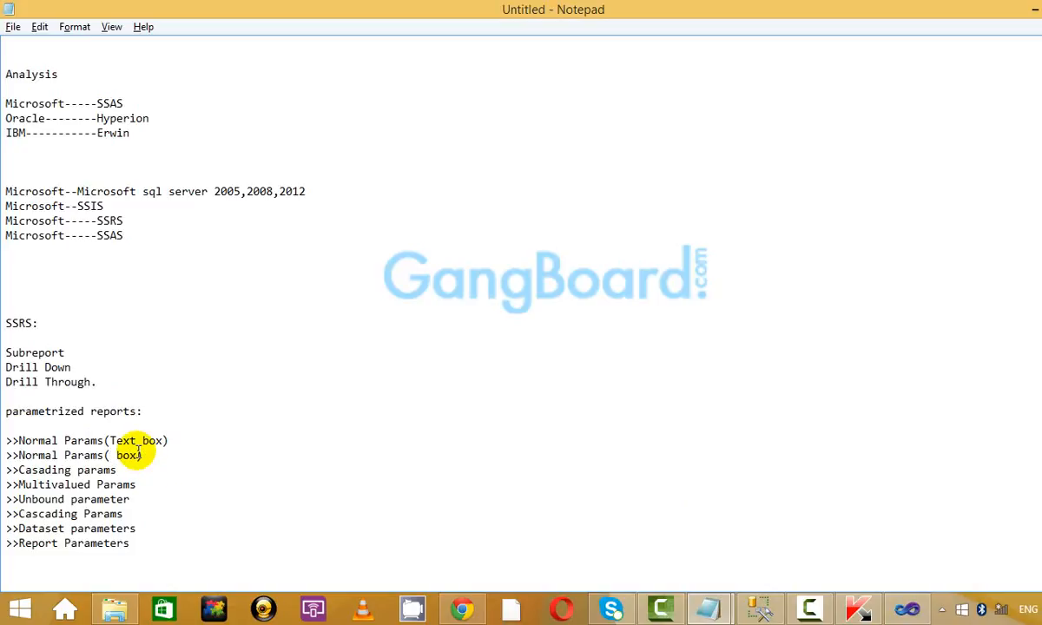
{"action": "type", "text": "Drop"}
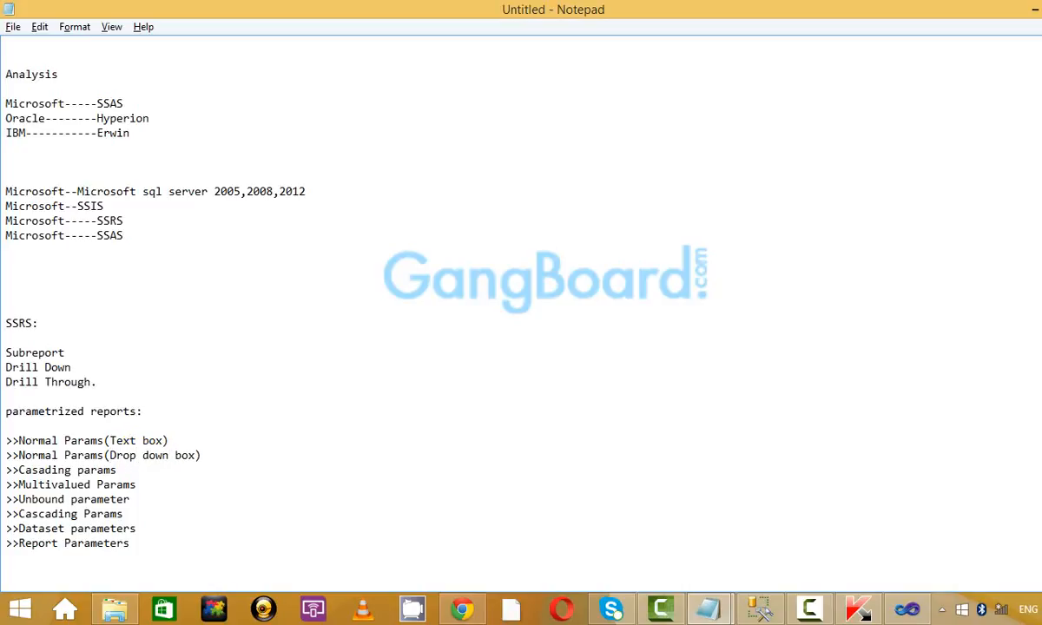
Switch back to Visual Studio, preview the report to view the symbol parameter's selectable values, and return to the design.
{"action": "key", "text": "alt+Tab"}
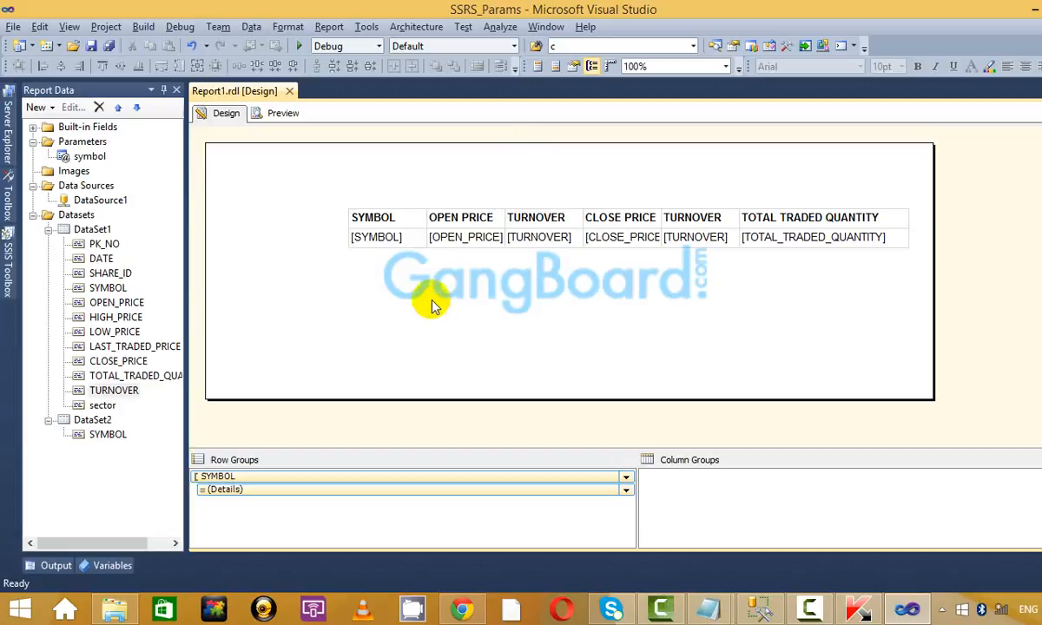
{"action": "left_click", "coordinate": [283, 112]}
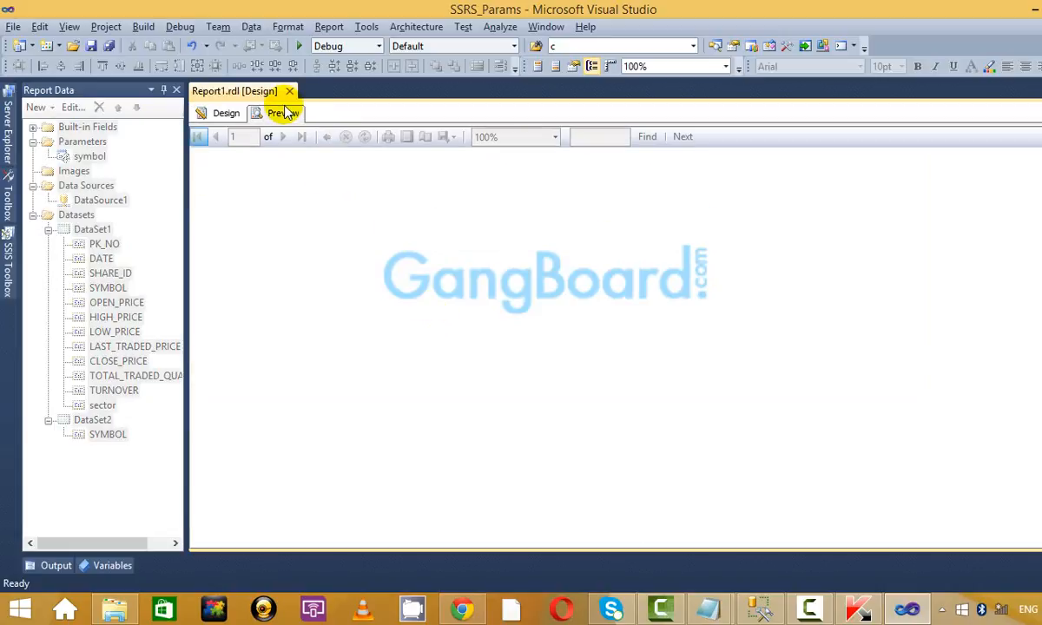
{"action": "left_click", "coordinate": [295, 140]}
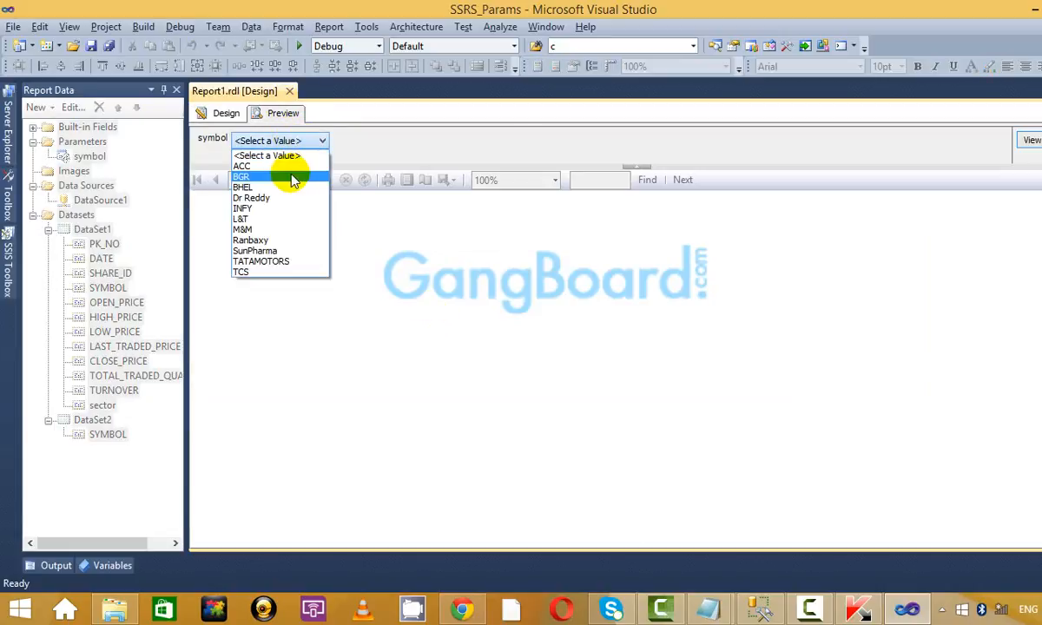
{"action": "left_click", "coordinate": [382, 143]}
{"action": "left_click", "coordinate": [225, 113]}
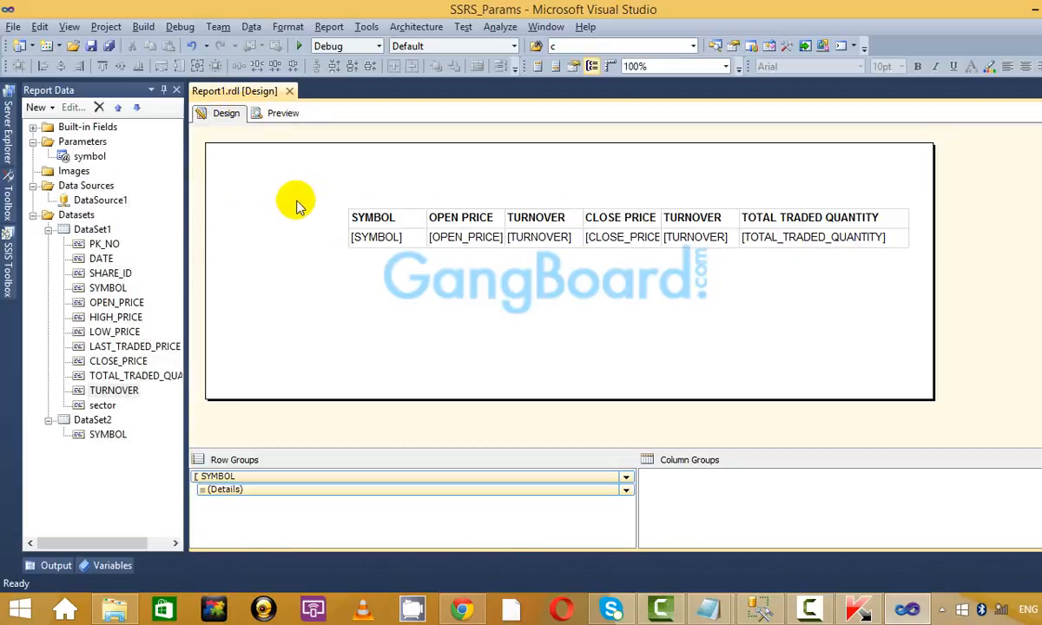
Specify ACC as the default value of the symbol parameter and preview the report with it.
{"action": "right_click", "coordinate": [90, 158]}
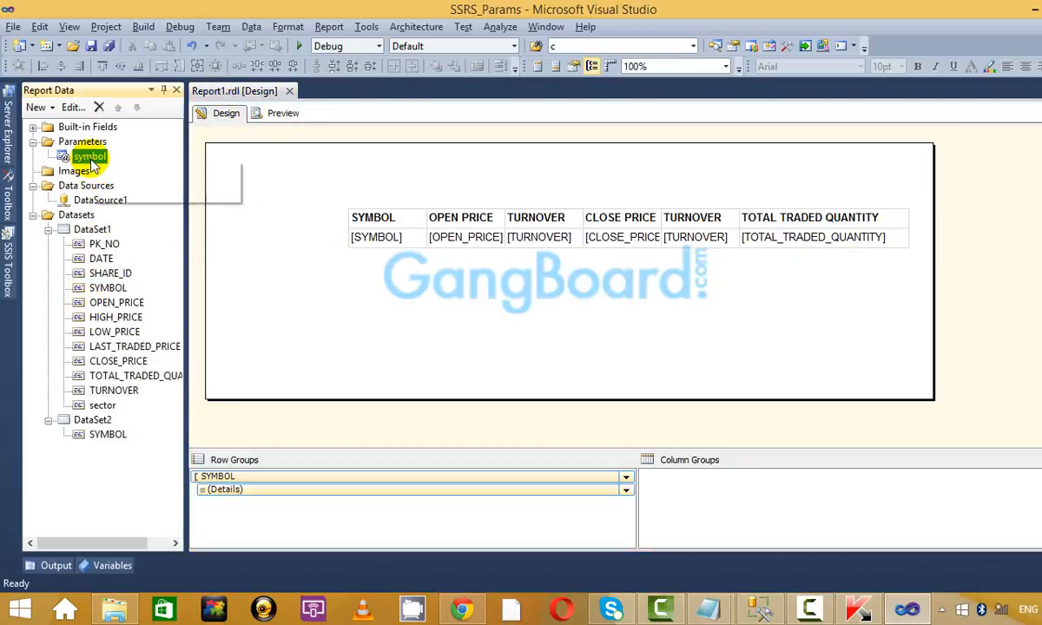
{"action": "left_click", "coordinate": [140, 196]}
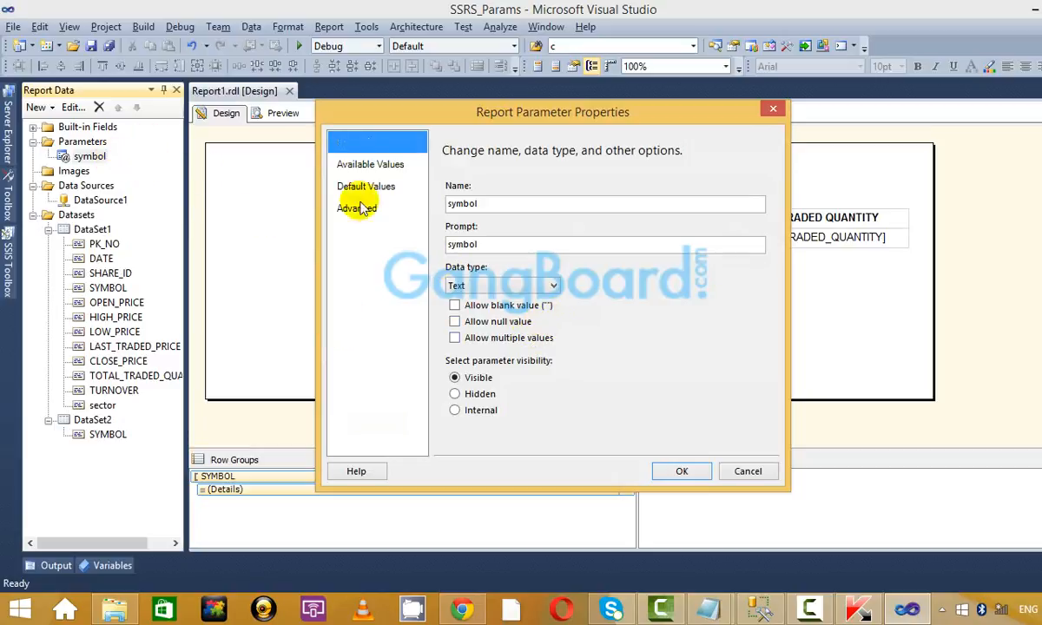
{"action": "left_click", "coordinate": [356, 166]}
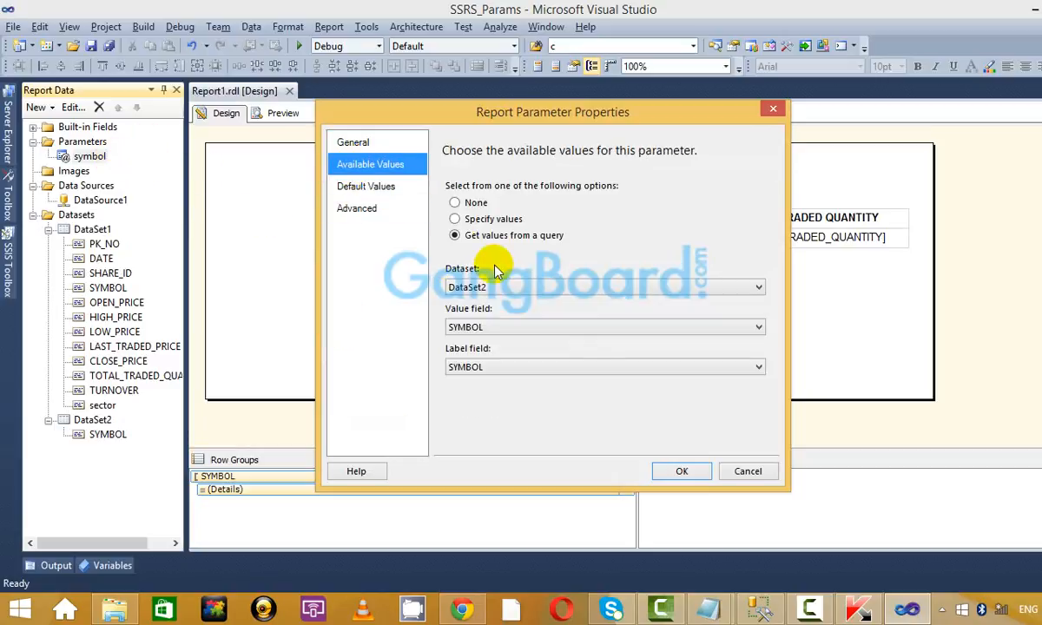
{"action": "left_click", "coordinate": [382, 186]}
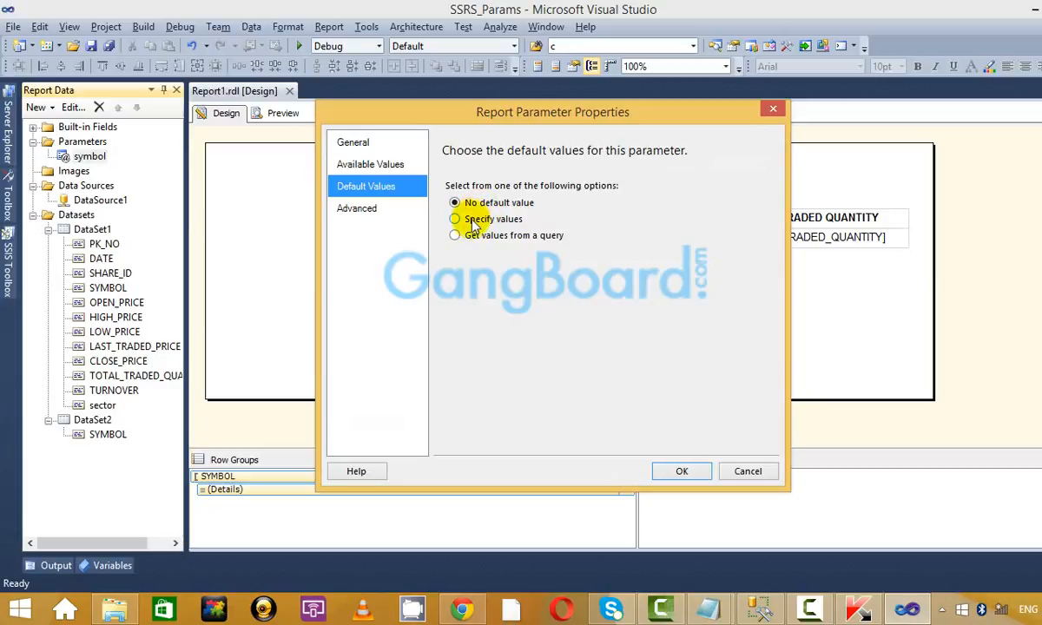
{"action": "left_click", "coordinate": [471, 221]}
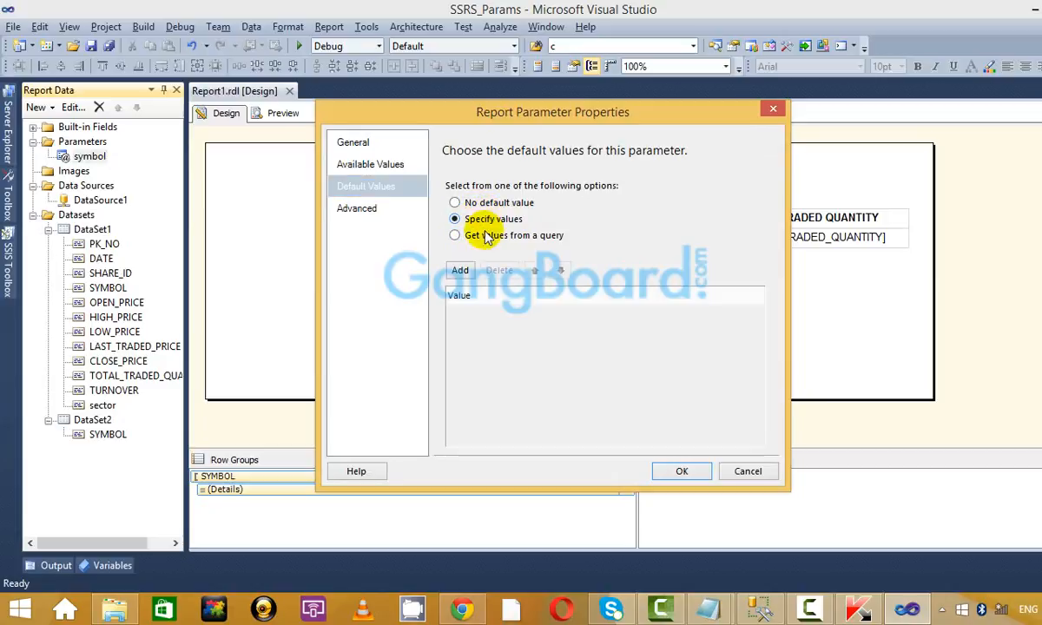
{"action": "left_click", "coordinate": [460, 272]}
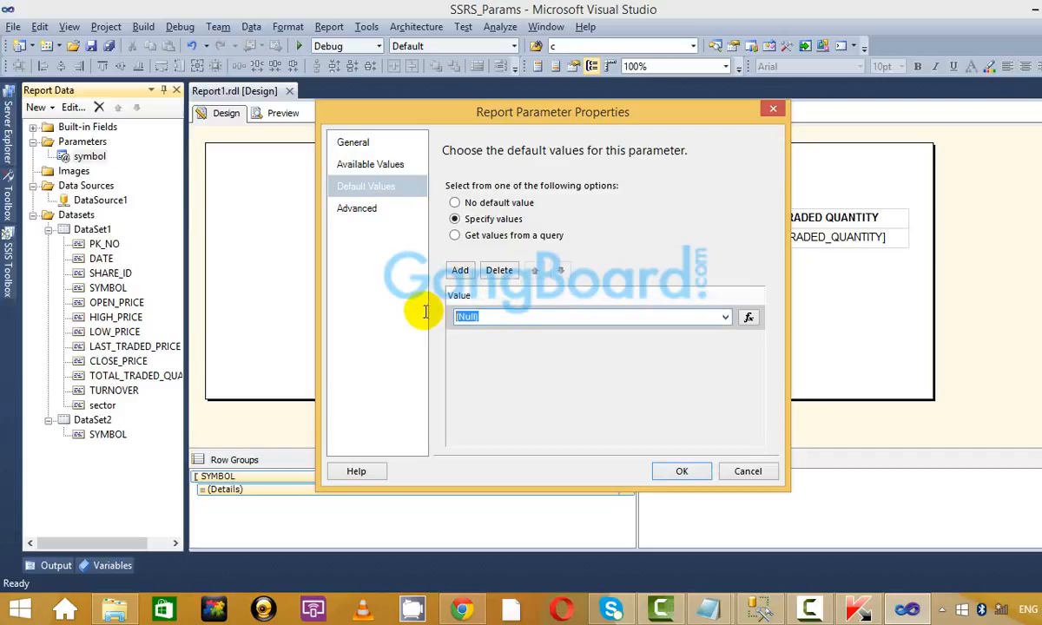
{"action": "type", "text": "ACC"}
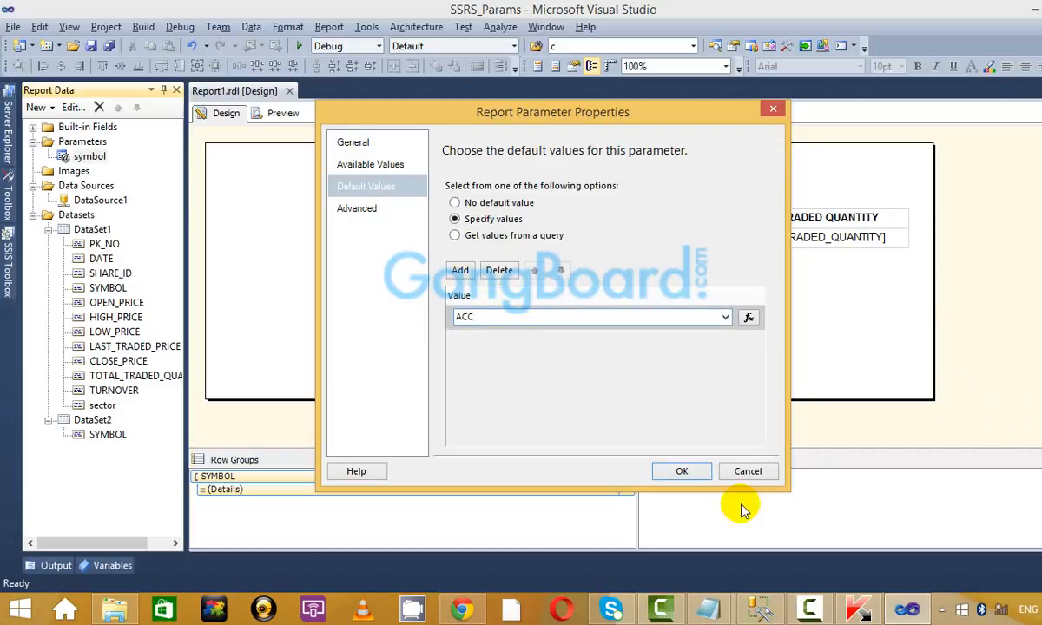
{"action": "left_click", "coordinate": [681, 471]}
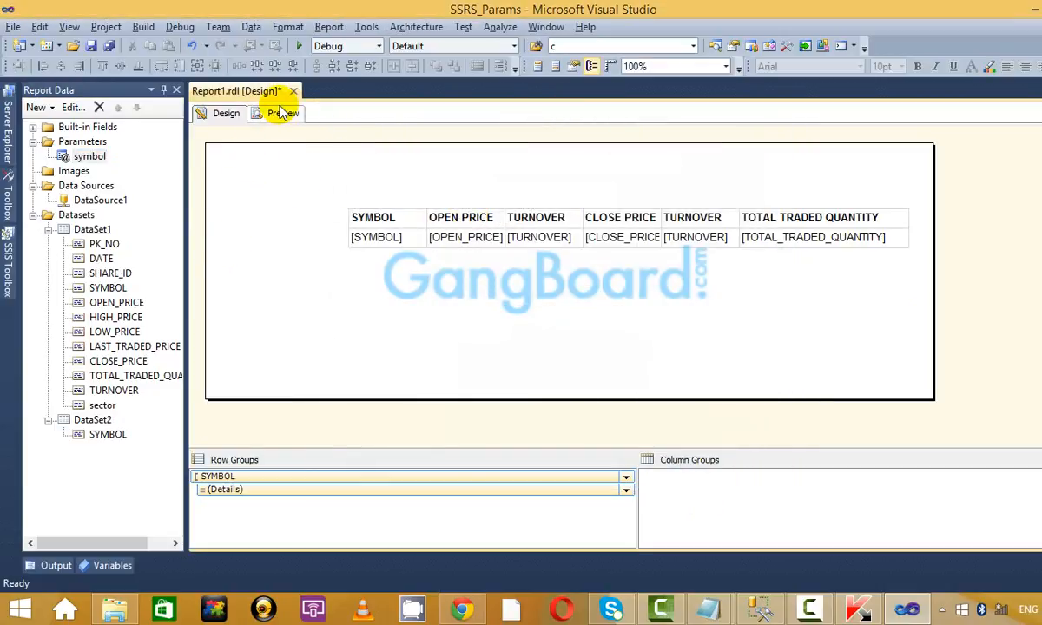
{"action": "left_click", "coordinate": [277, 116]}
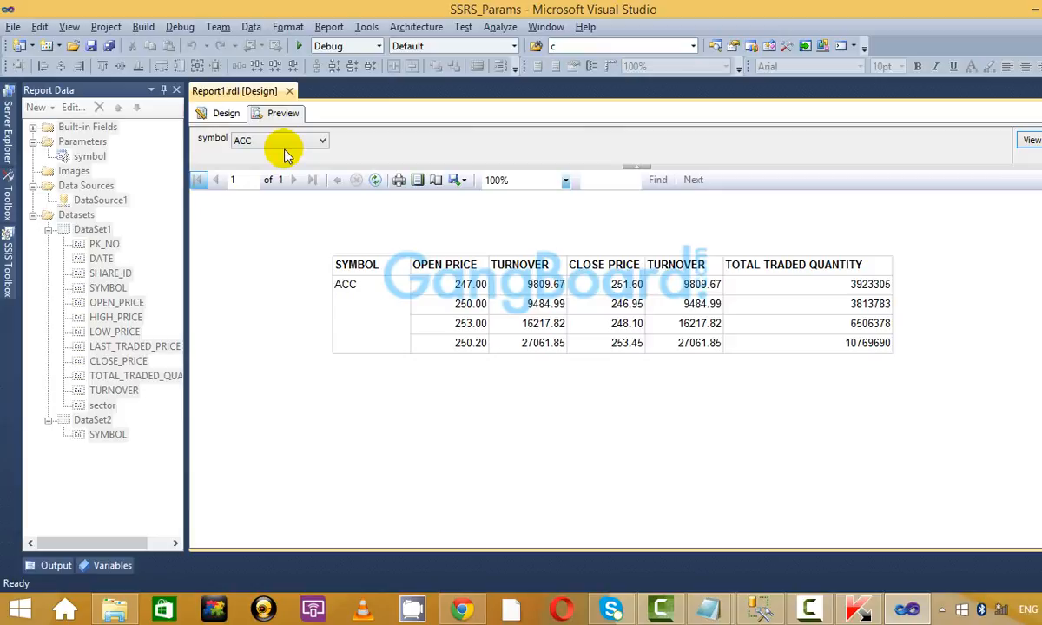
{"action": "left_click", "coordinate": [236, 116]}
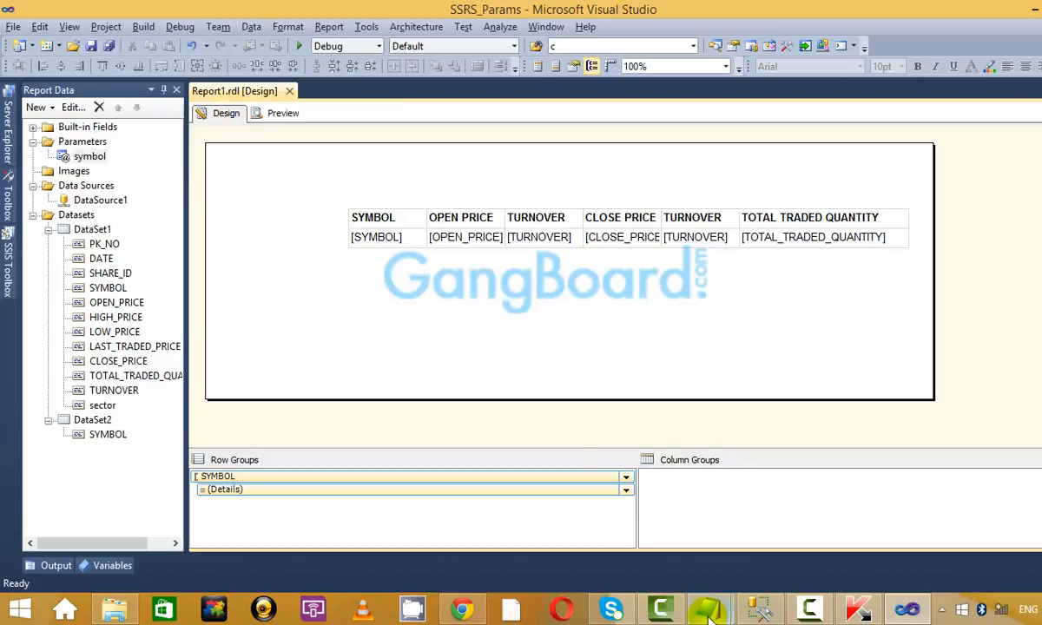
Glance at the parameter list in the Notepad notes and return to the report design in Visual Studio.
{"action": "mouse_move", "coordinate": [710, 613]}
{"action": "left_click", "coordinate": [659, 507]}
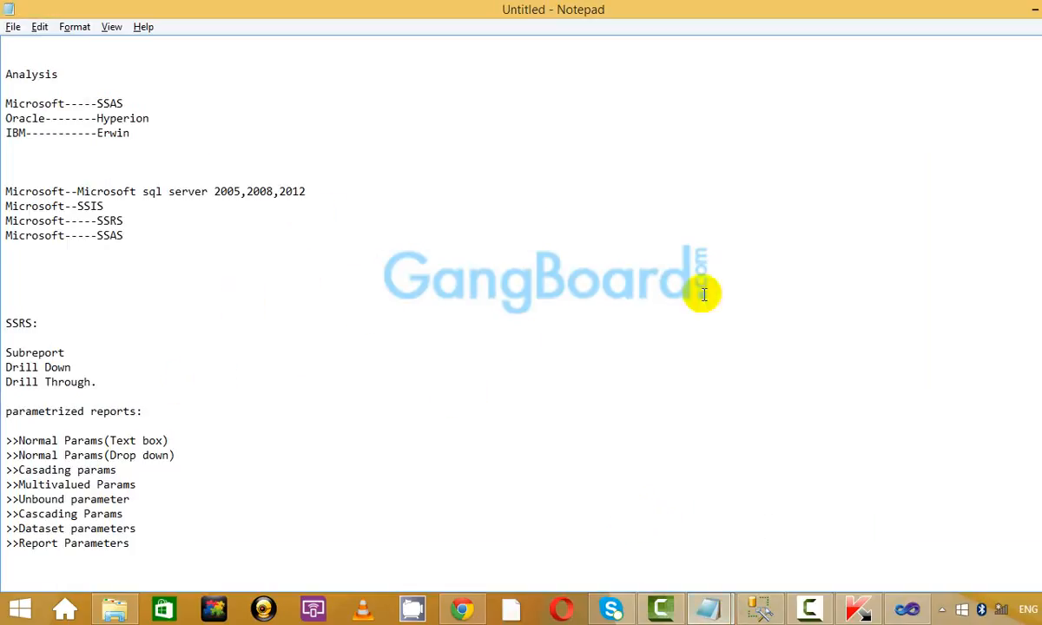
{"action": "key", "text": "alt+Tab"}
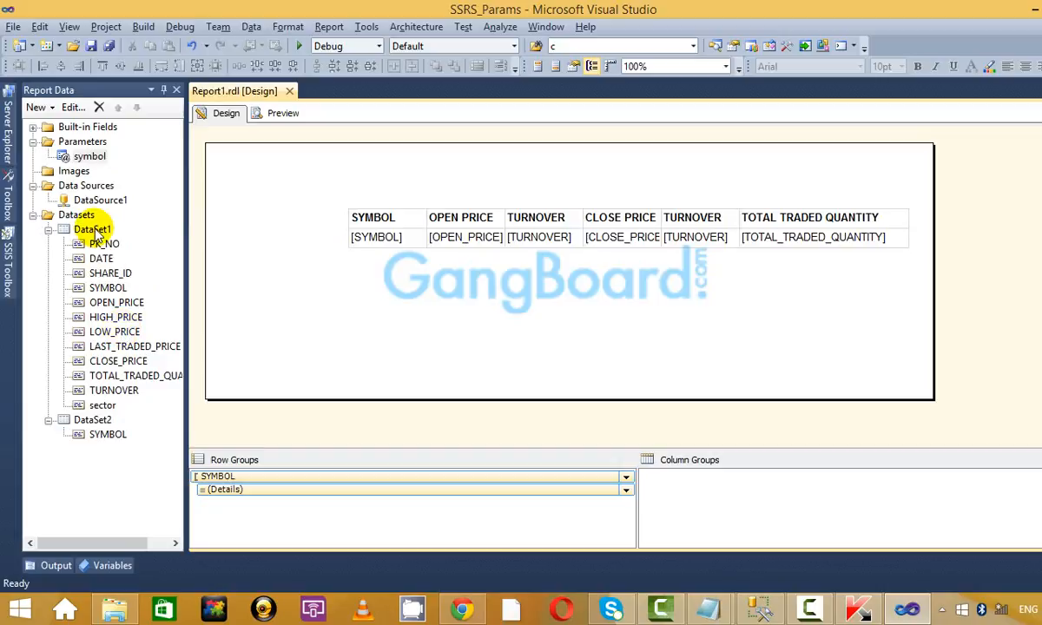
{"action": "left_click", "coordinate": [285, 118]}
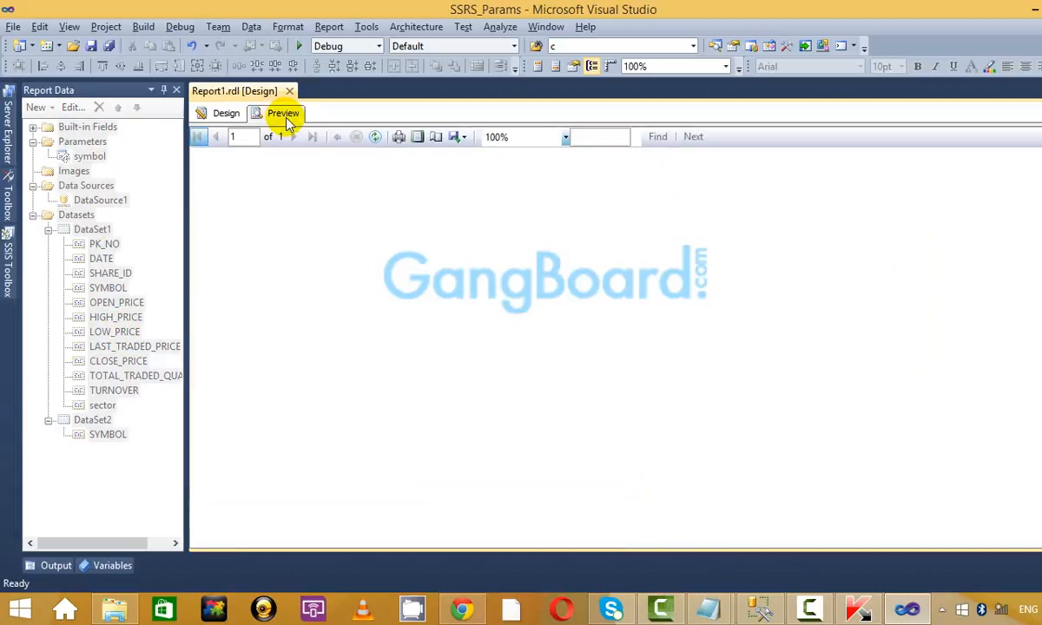
{"action": "left_click", "coordinate": [228, 114]}
Review the symbol parameter's available values and set its default value to TCS.
{"action": "left_click", "coordinate": [89, 156]}
{"action": "right_click", "coordinate": [90, 157]}
{"action": "left_click", "coordinate": [174, 186]}
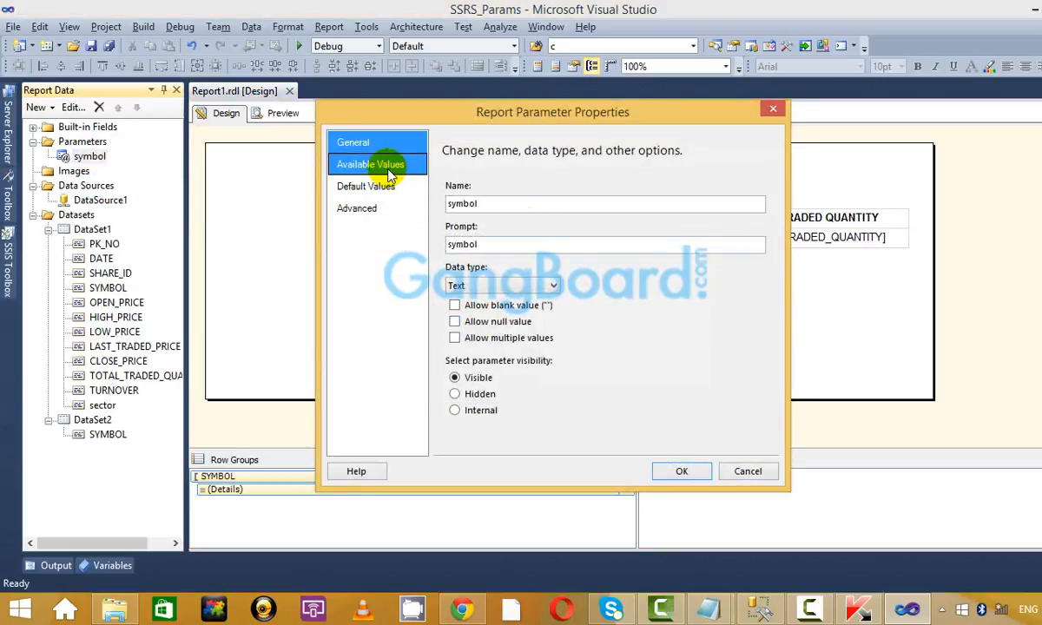
{"action": "left_click", "coordinate": [388, 170]}
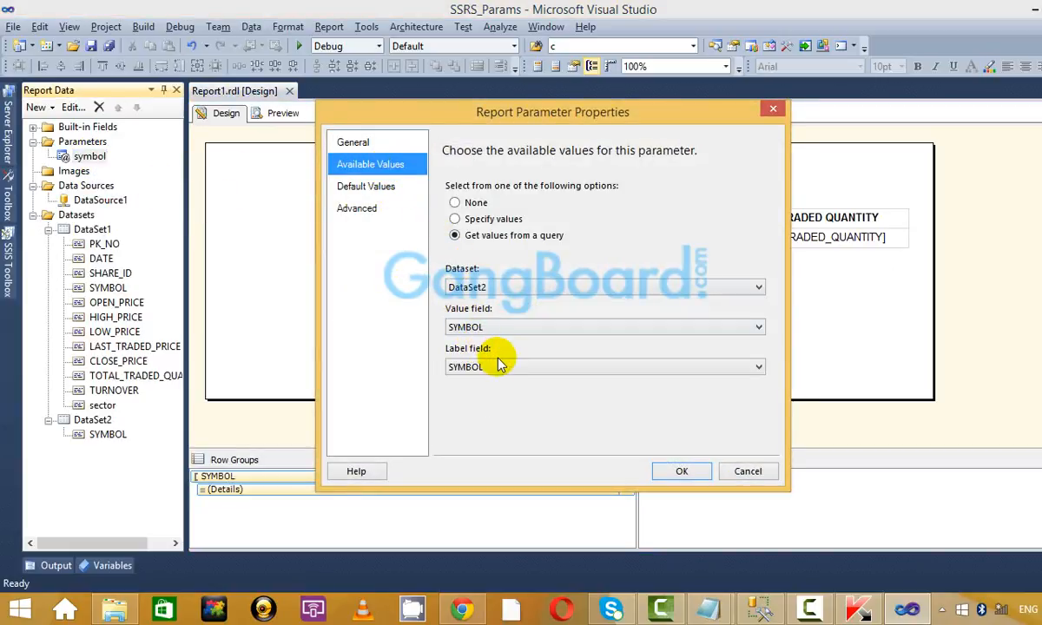
{"action": "left_click", "coordinate": [382, 189]}
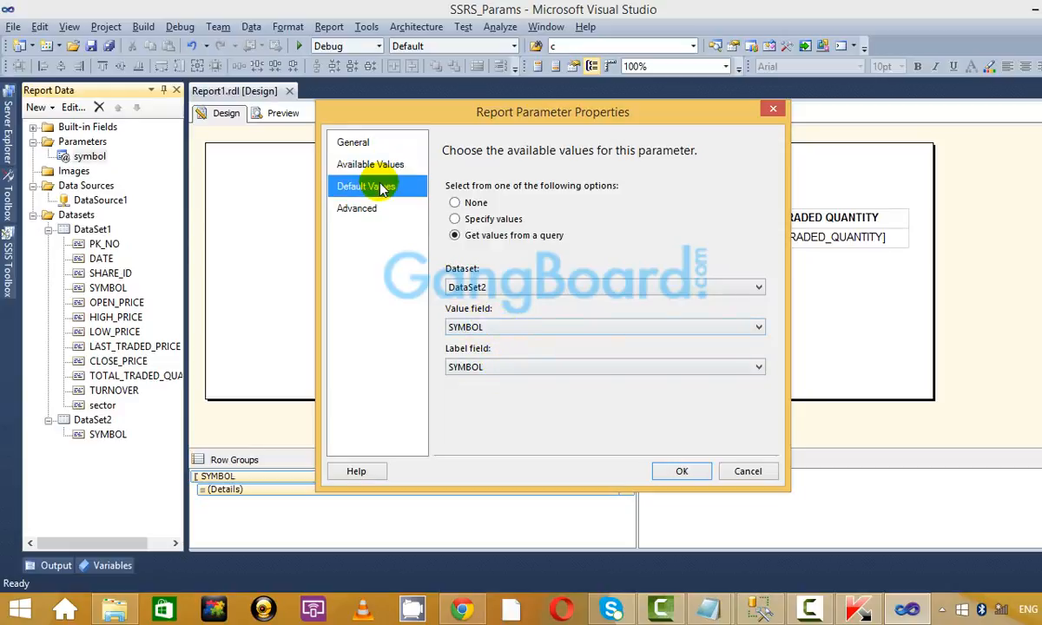
{"action": "left_click", "coordinate": [365, 165]}
{"action": "left_click", "coordinate": [382, 187]}
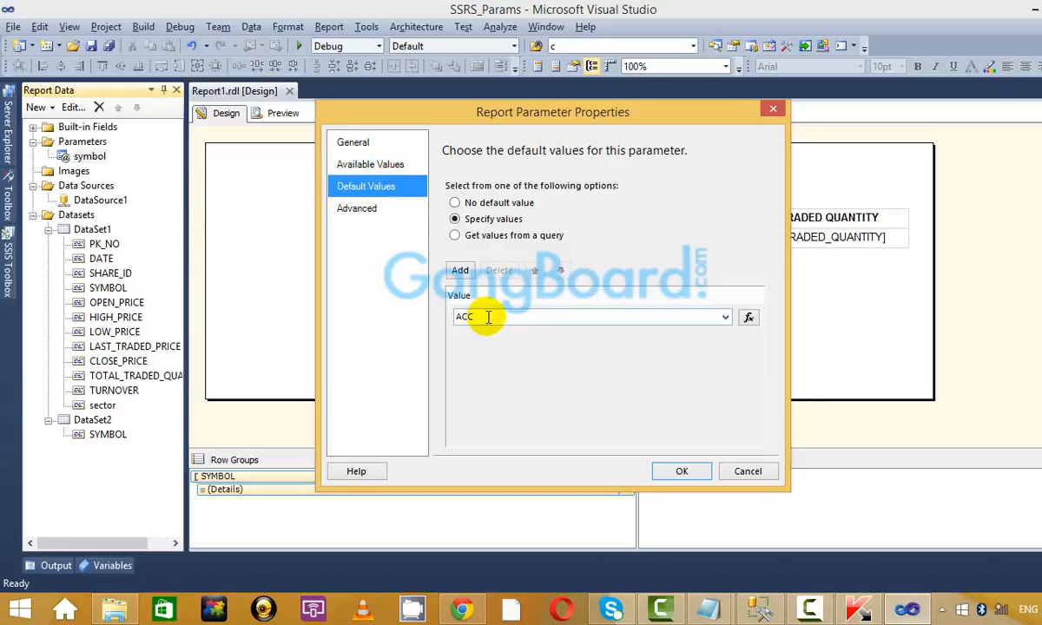
{"action": "left_click", "coordinate": [488, 317]}
{"action": "left_click_drag", "start_coordinate": [507, 316], "coordinate": [399, 327]}
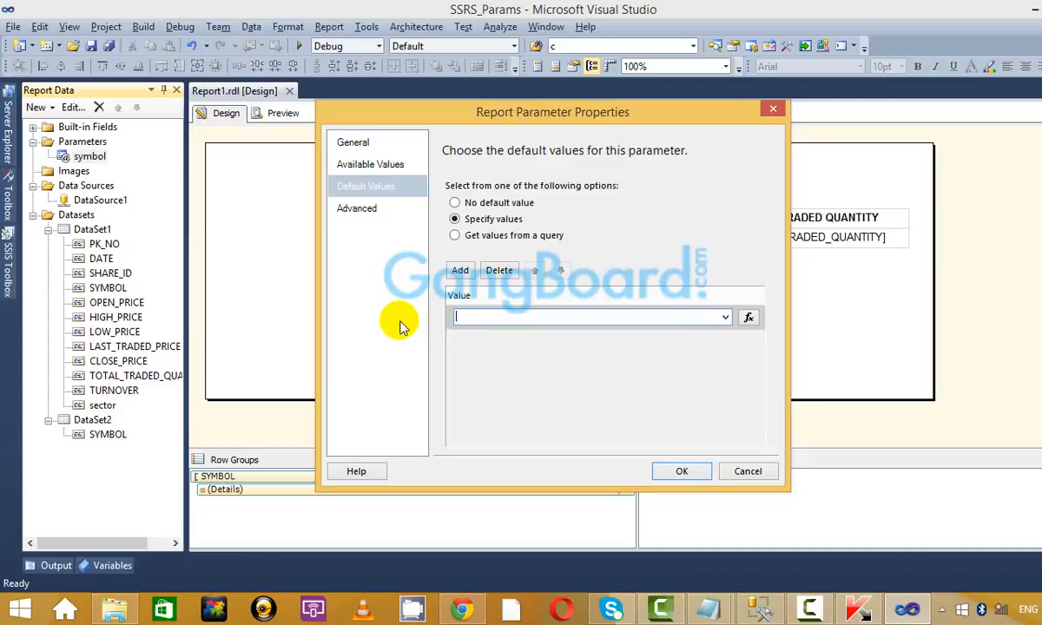
{"action": "type", "text": "TCS"}
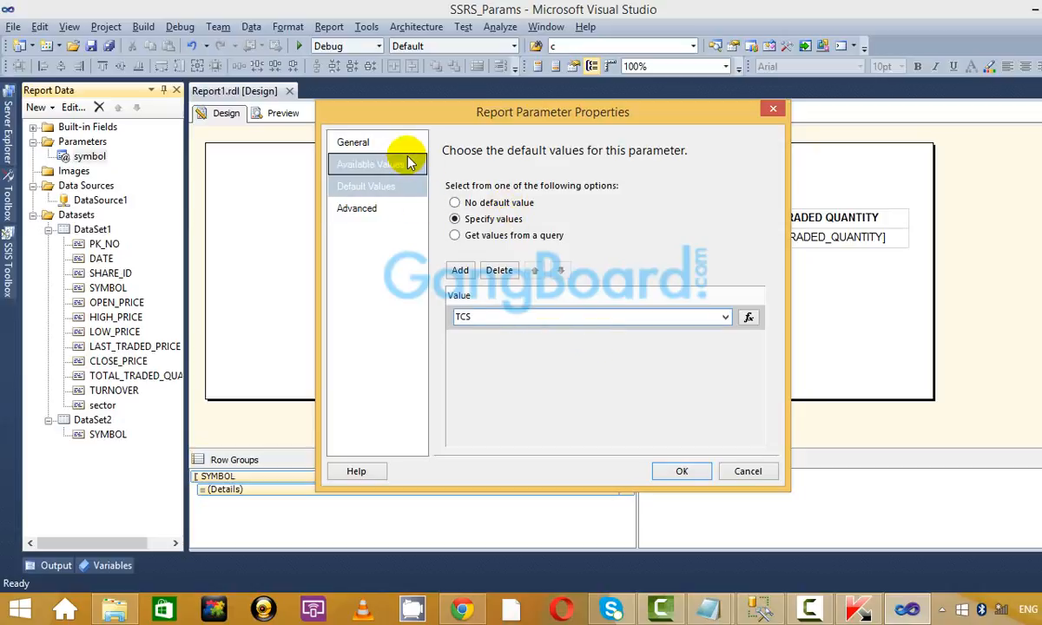
{"action": "left_click", "coordinate": [679, 472]}
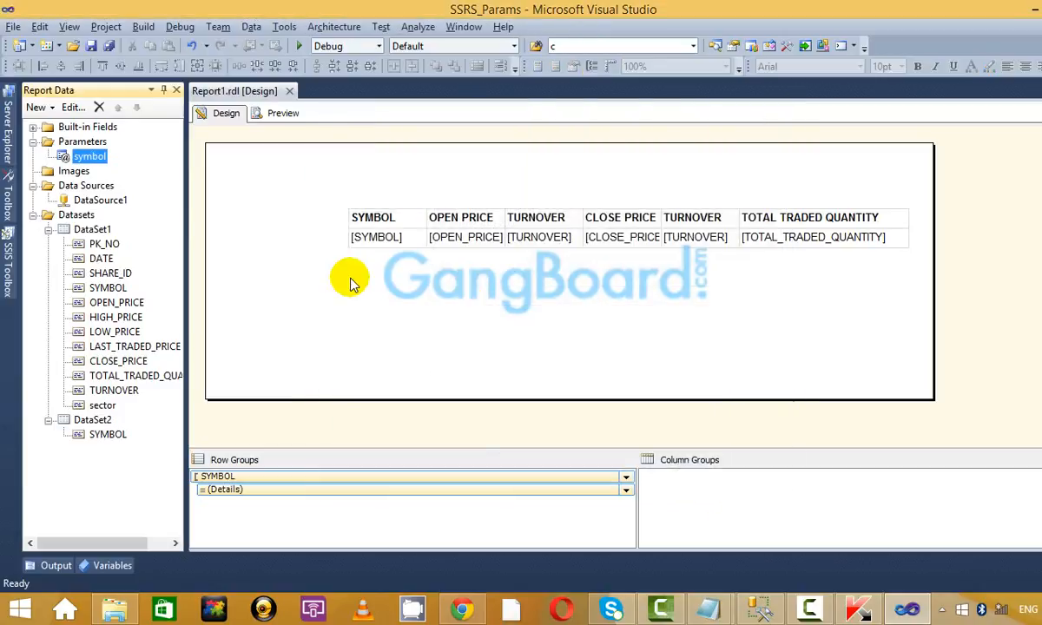
Preview the report with the TCS default symbol and return to the report design.
{"action": "left_click", "coordinate": [276, 113]}
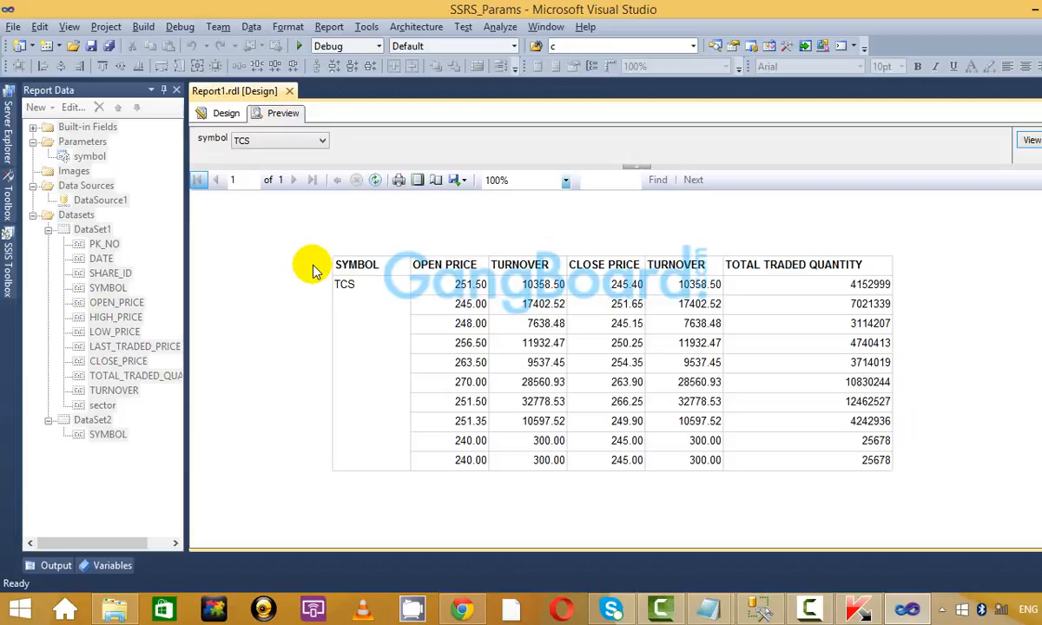
{"action": "left_click", "coordinate": [224, 113]}
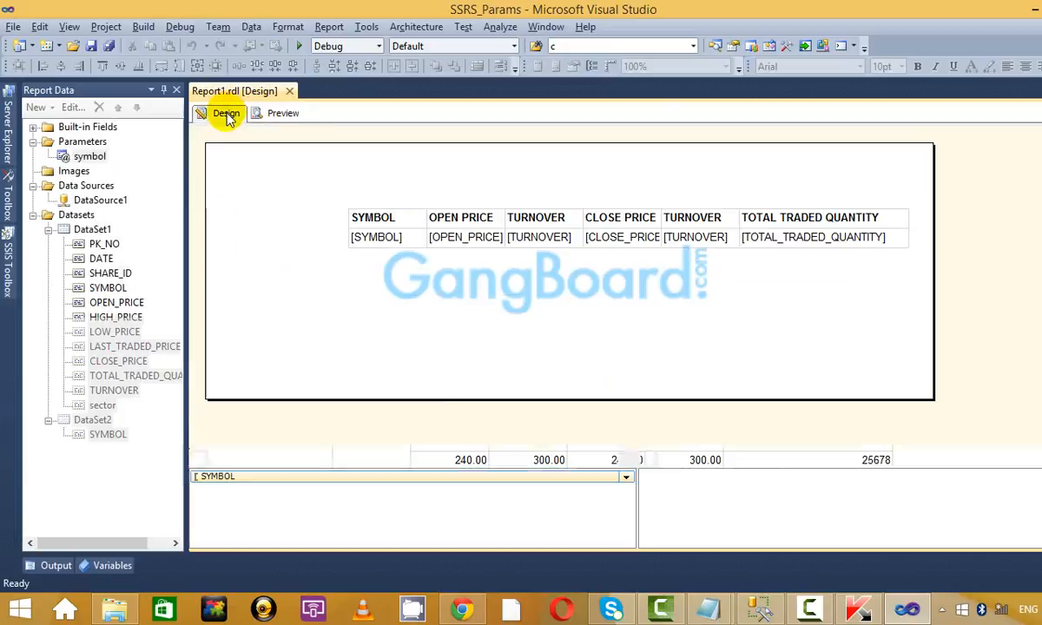
{"action": "right_click", "coordinate": [83, 156]}
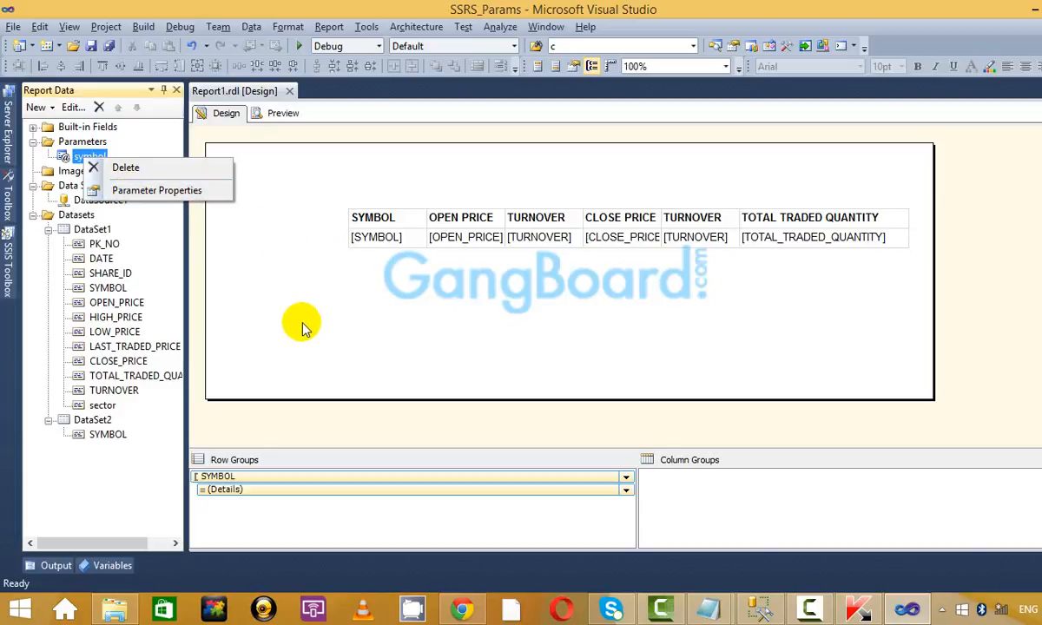
{"action": "left_click", "coordinate": [311, 292]}
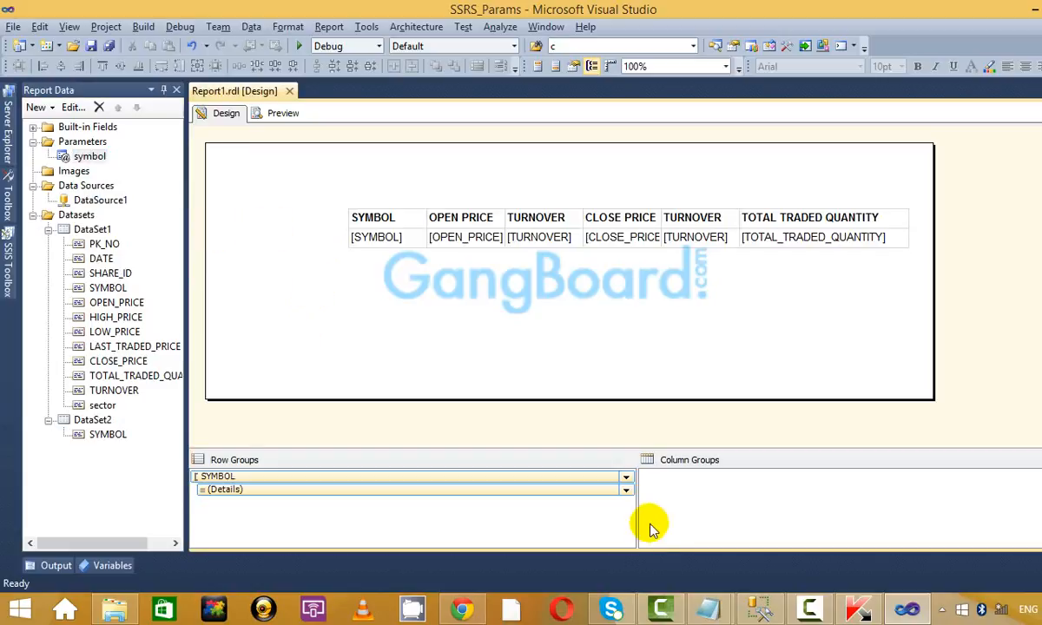
Glance over the parameter types in the Notepad notes and return to the report in Visual Studio.
{"action": "mouse_move", "coordinate": [710, 613]}
{"action": "left_click", "coordinate": [669, 560]}
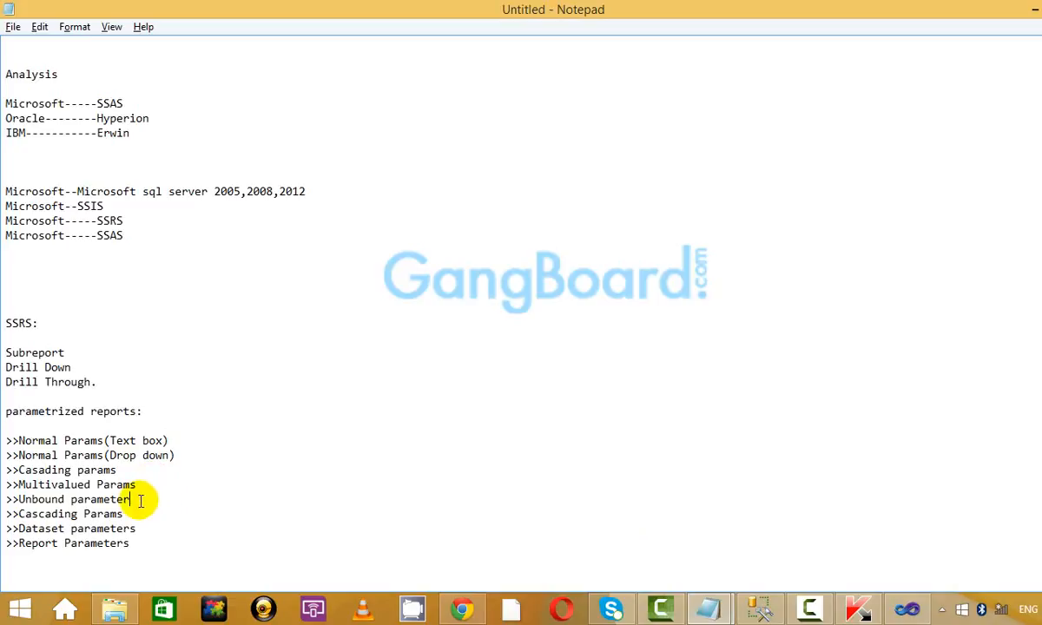
{"action": "left_click_drag", "start_coordinate": [140, 498], "coordinate": [33, 438]}
{"action": "left_click", "coordinate": [279, 486]}
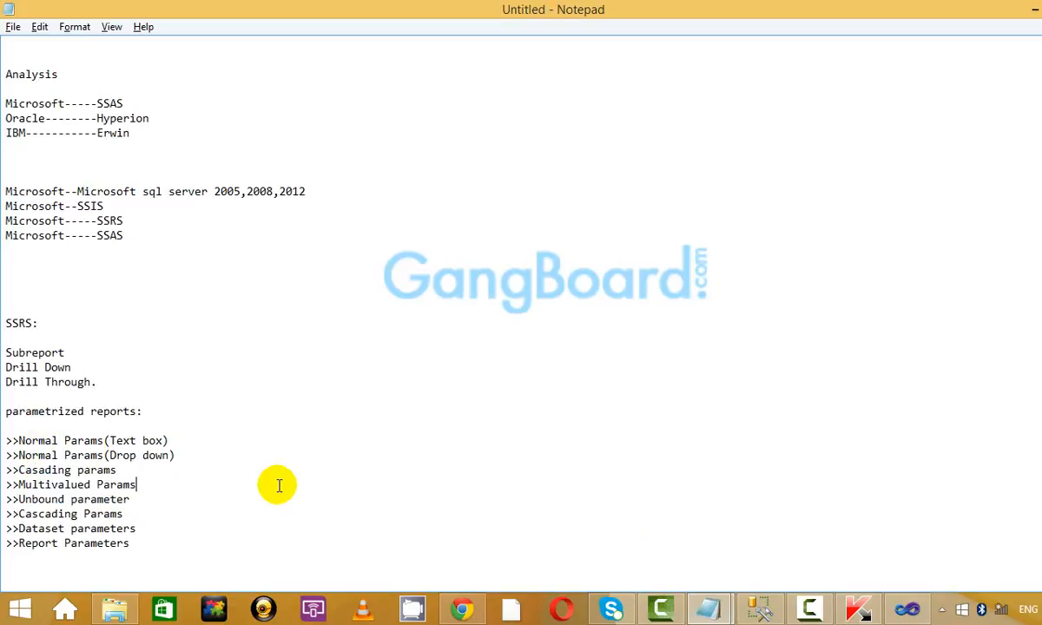
{"action": "key", "text": "alt+Tab"}
{"action": "left_click", "coordinate": [91, 156]}
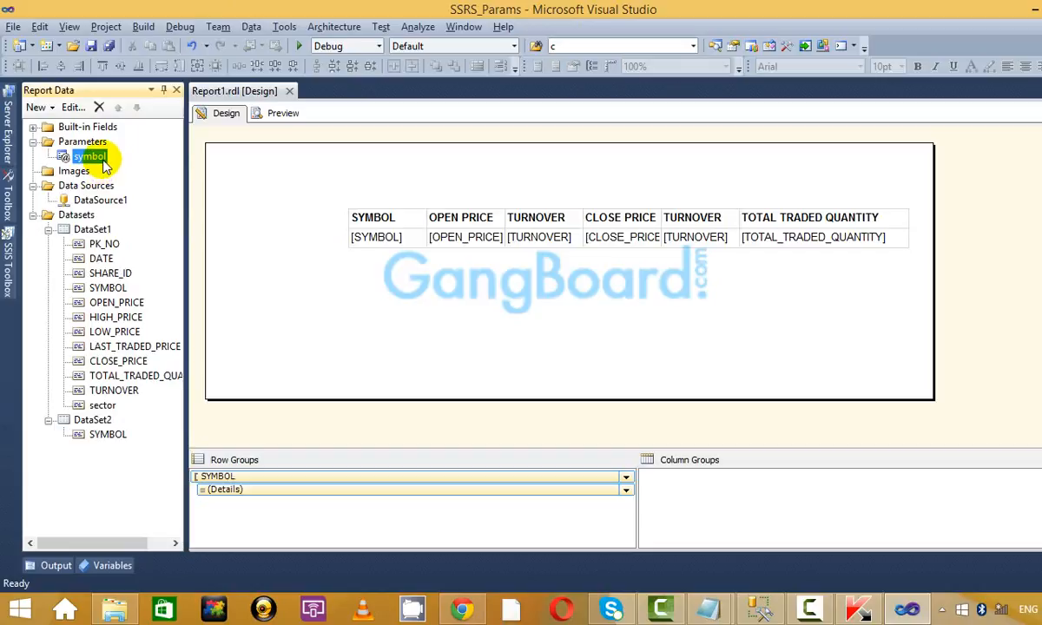
{"action": "right_click", "coordinate": [99, 228]}
{"action": "left_click", "coordinate": [144, 184]}
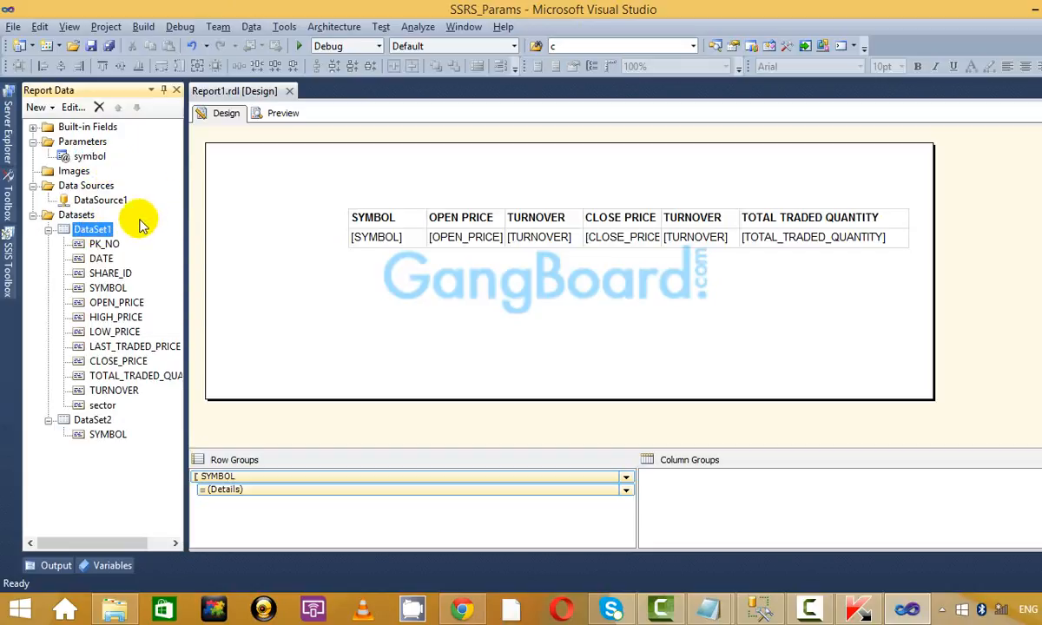
{"action": "right_click", "coordinate": [100, 229]}
{"action": "left_click", "coordinate": [144, 277]}
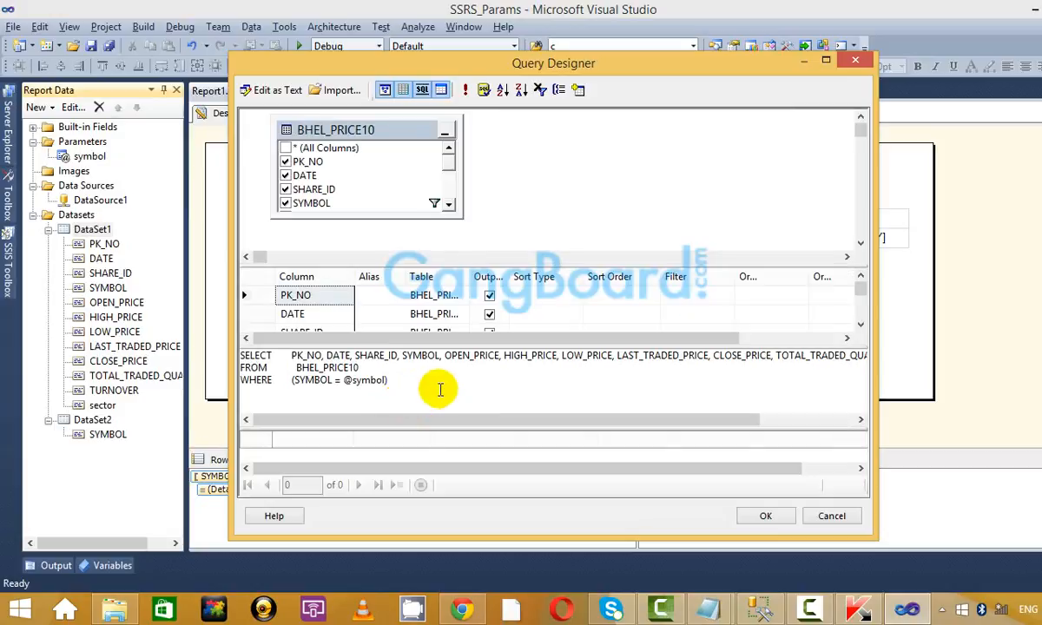
{"action": "left_click_drag", "start_coordinate": [391, 381], "coordinate": [343, 384]}
{"action": "left_click", "coordinate": [448, 397]}
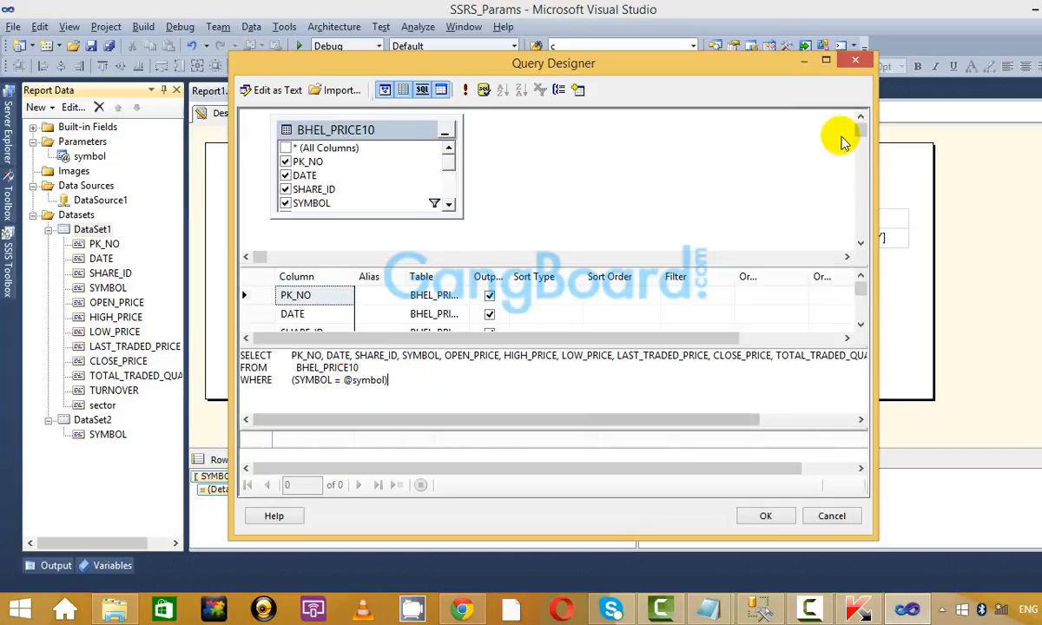
{"action": "left_click", "coordinate": [855, 59]}
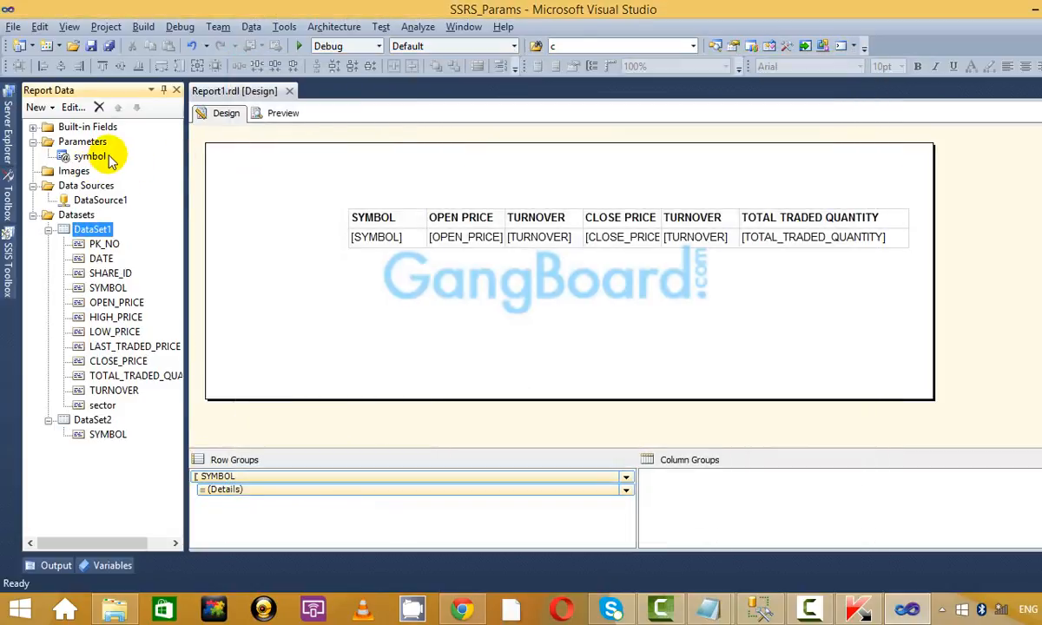
{"action": "left_click", "coordinate": [91, 157]}
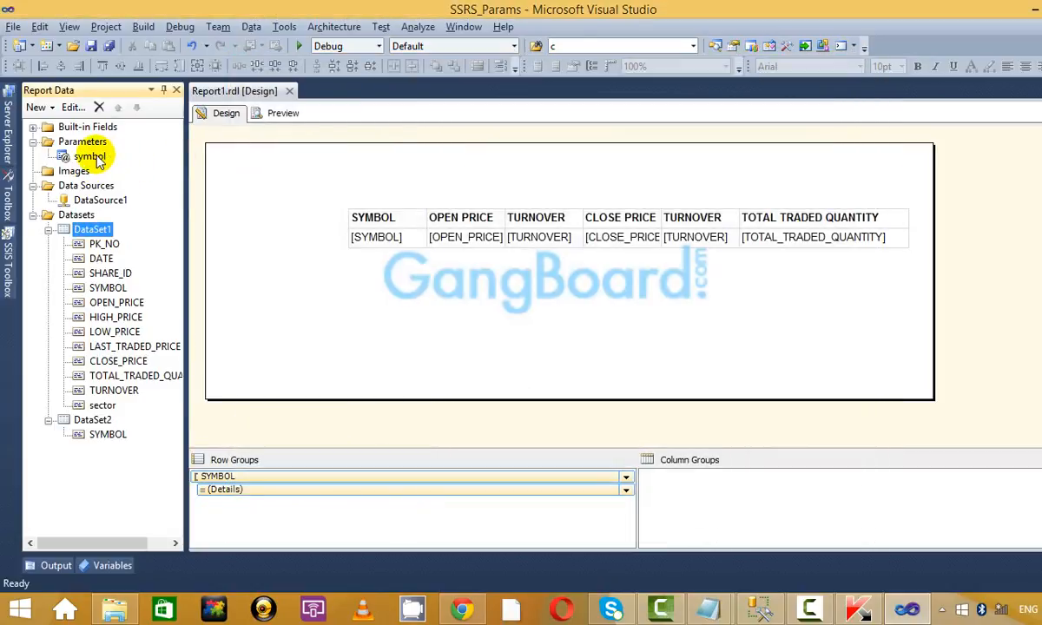
{"action": "right_click", "coordinate": [94, 230]}
{"action": "left_click", "coordinate": [161, 319]}
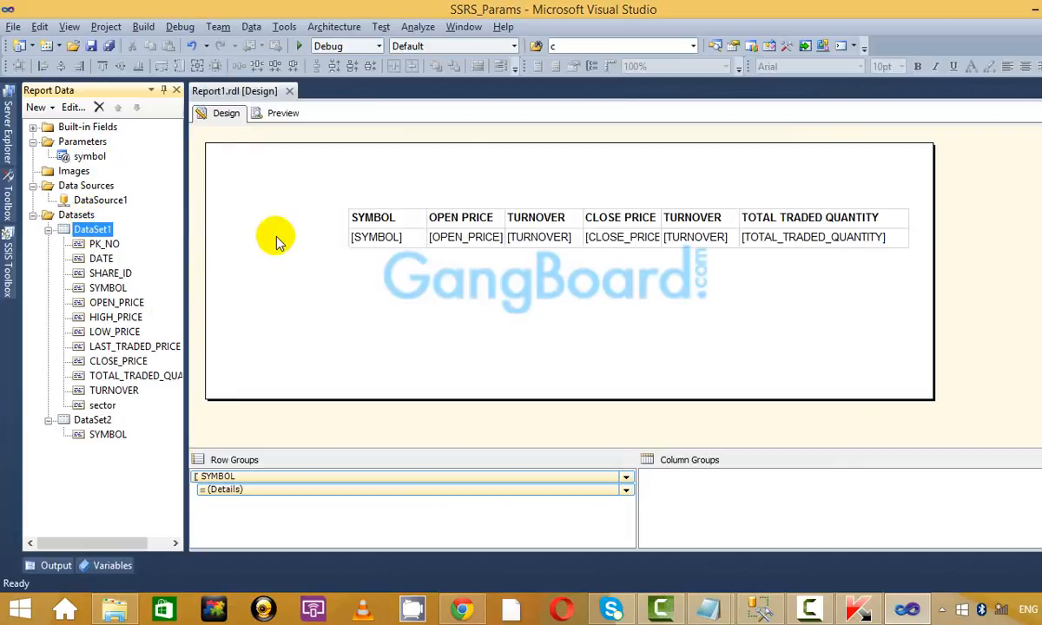
{"action": "left_click", "coordinate": [347, 167]}
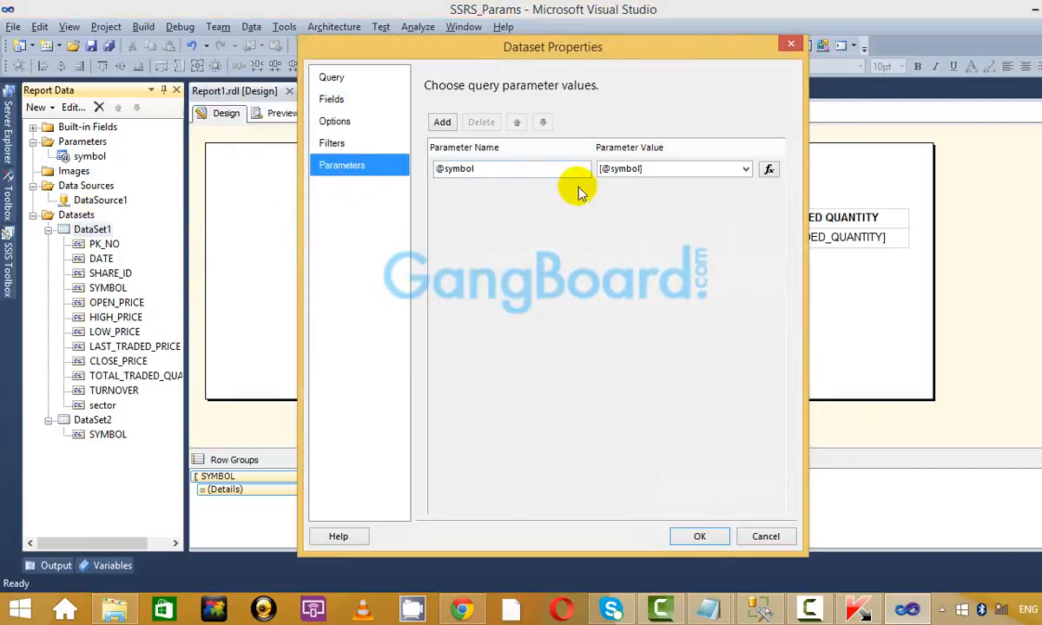
{"action": "left_click", "coordinate": [790, 43]}
Rename the report parameter symbol to symbol1 and preview the report.
{"action": "right_click", "coordinate": [111, 159]}
{"action": "left_click", "coordinate": [144, 181]}
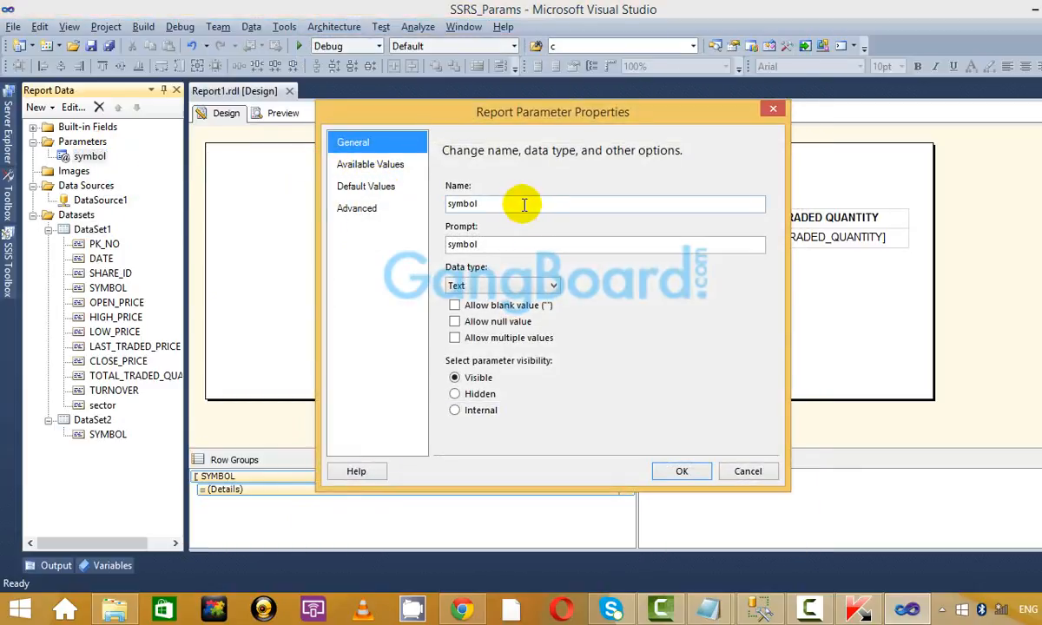
{"action": "left_click", "coordinate": [524, 204]}
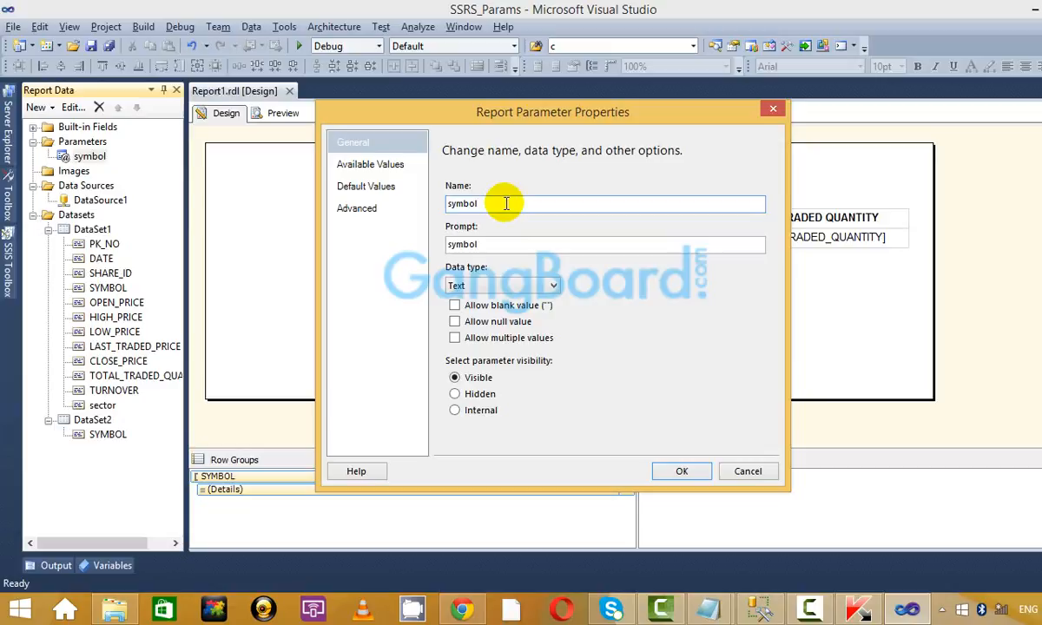
{"action": "left_click", "coordinate": [506, 203]}
{"action": "type", "text": "1"}
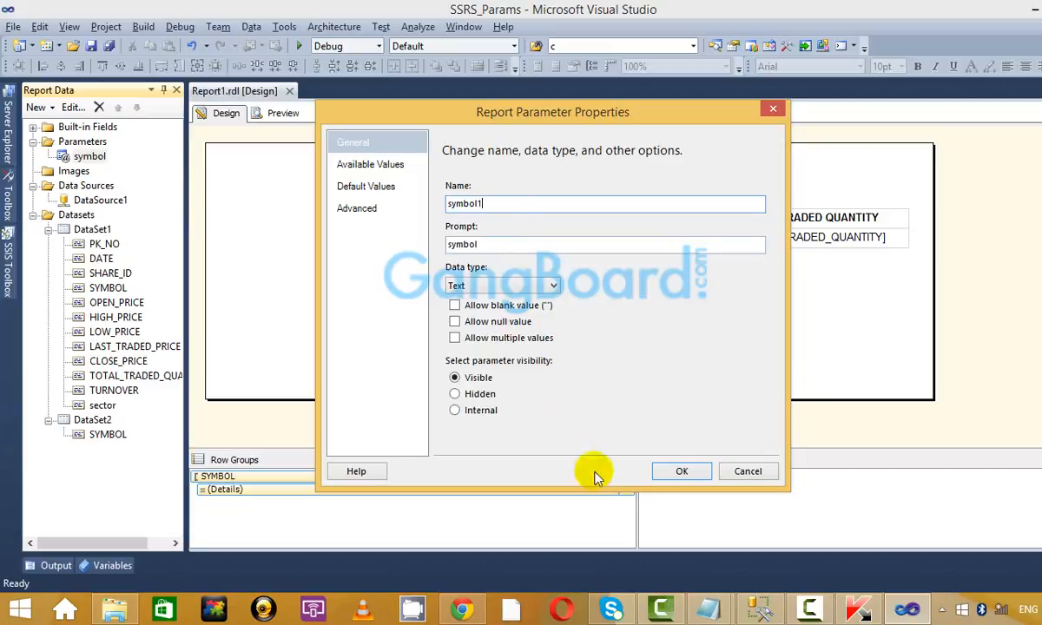
{"action": "left_click", "coordinate": [671, 471]}
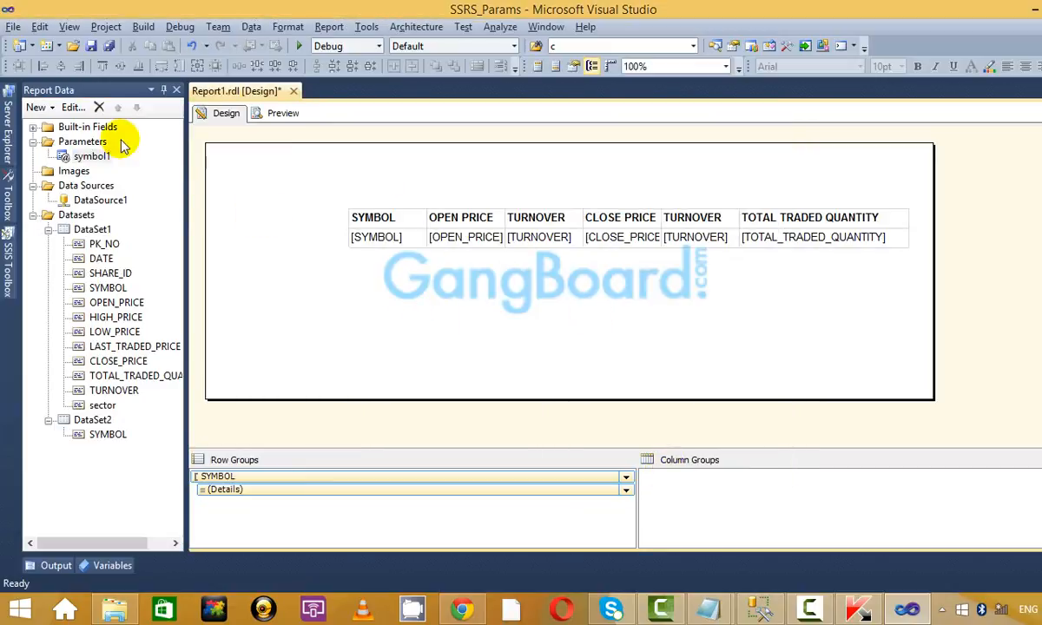
{"action": "left_click", "coordinate": [292, 121]}
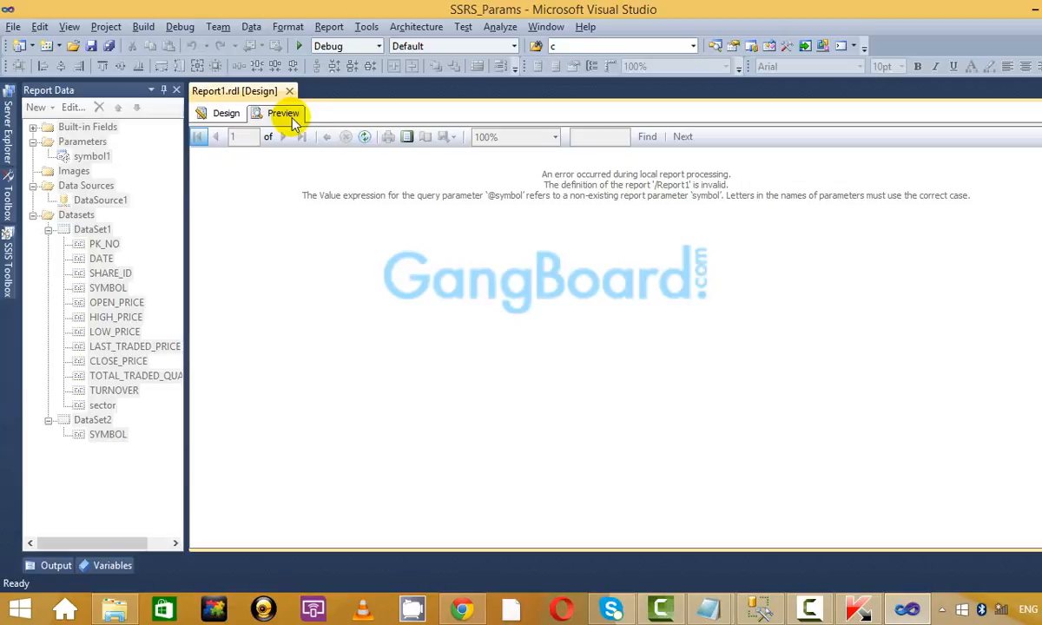
Switch to the Notepad notes and insert six blank lines below the Report Parameters entry.
{"action": "mouse_move", "coordinate": [707, 608]}
{"action": "left_click", "coordinate": [631, 543]}
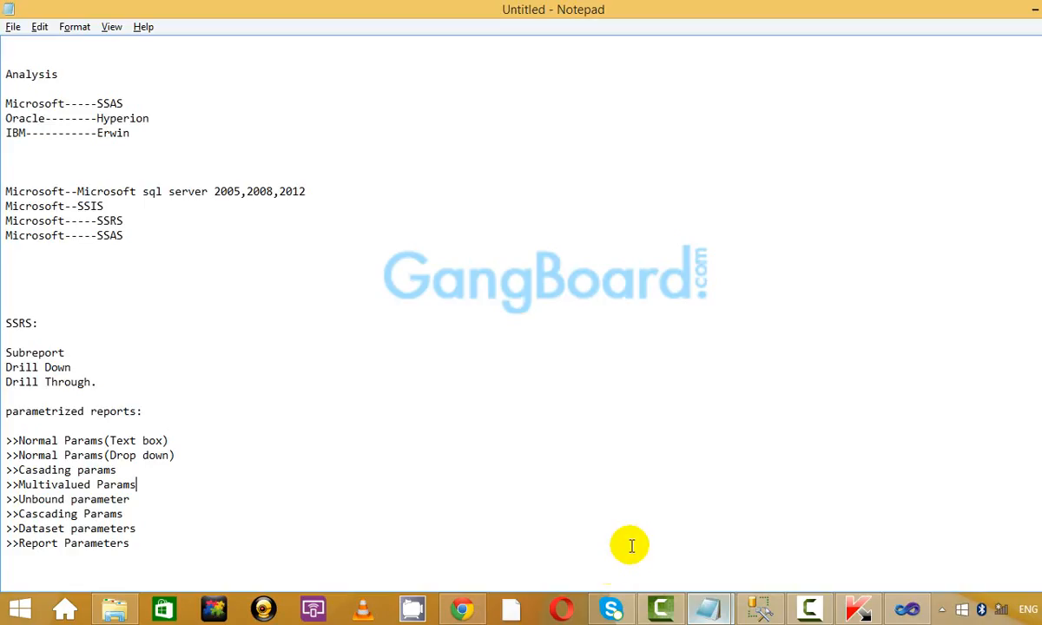
{"action": "scroll", "coordinate": [408, 468], "scroll_direction": "down", "scroll_amount": 5}
{"action": "left_click", "coordinate": [182, 353]}
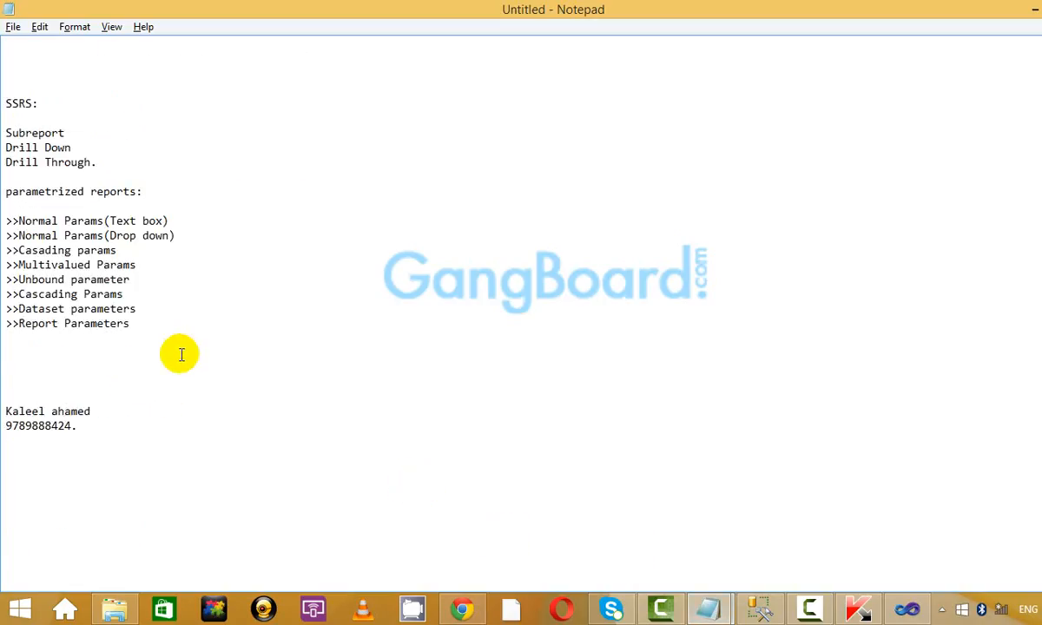
{"action": "key", "text": "Return"}
{"action": "key", "text": "Return"}
{"action": "key", "text": "Return"}
{"action": "key", "text": "Return"}
{"action": "key", "text": "Return"}
{"action": "key", "text": "Return"}
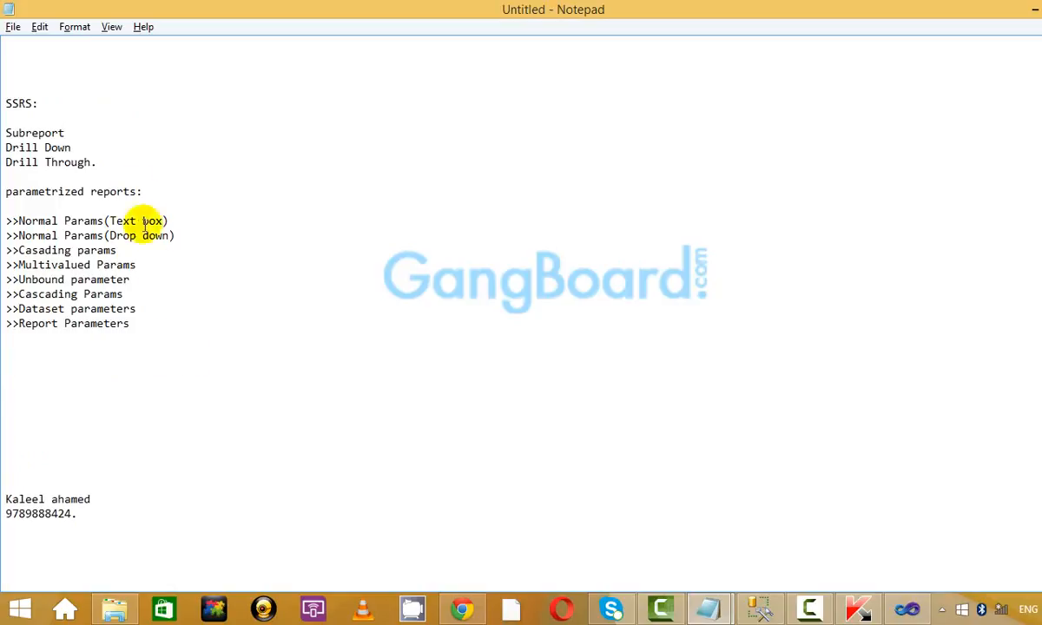
Separate the last two parameter types from the list and add the heading "Diff bet report params and the dataset params" above them.
{"action": "left_click", "coordinate": [157, 293]}
{"action": "key", "text": "Return"}
{"action": "key", "text": "Return"}
{"action": "key", "text": "Return"}
{"action": "key", "text": "Return"}
{"action": "key", "text": "Return"}
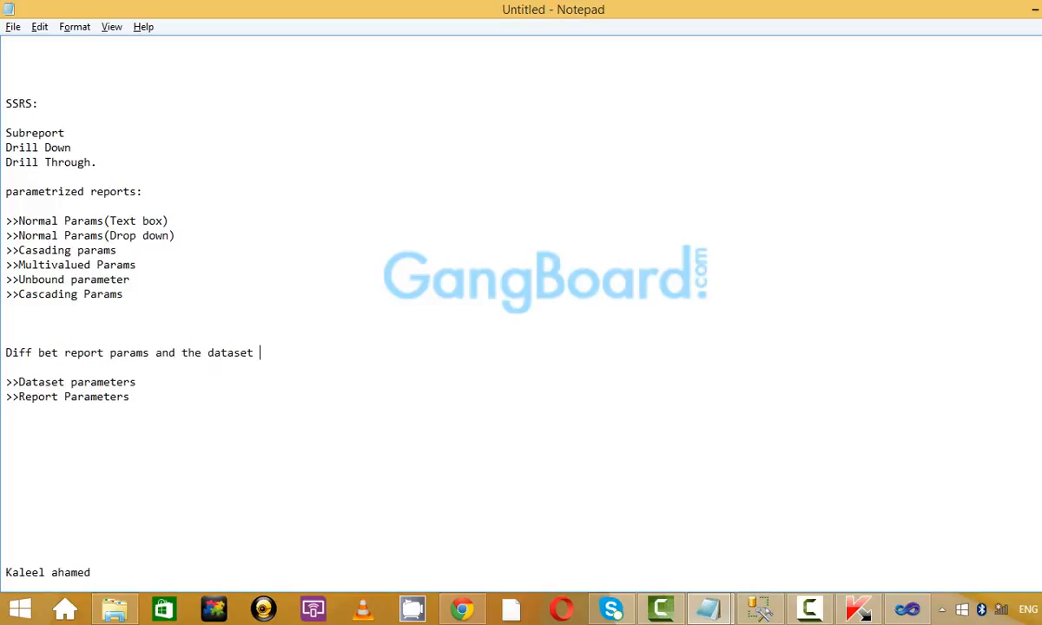
{"action": "left_click", "coordinate": [238, 373]}
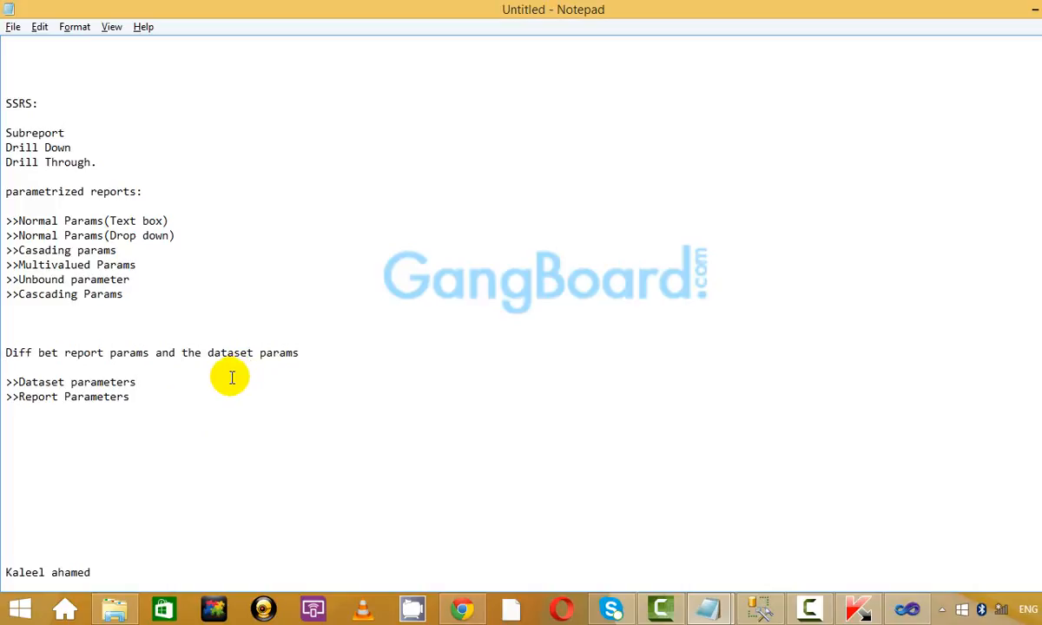
Insert two blank lines between the Dataset parameters and Report Parameters entries.
{"action": "left_click", "coordinate": [232, 377]}
{"action": "key", "text": "Return"}
{"action": "key", "text": "Return"}
{"action": "left_click", "coordinate": [170, 379]}
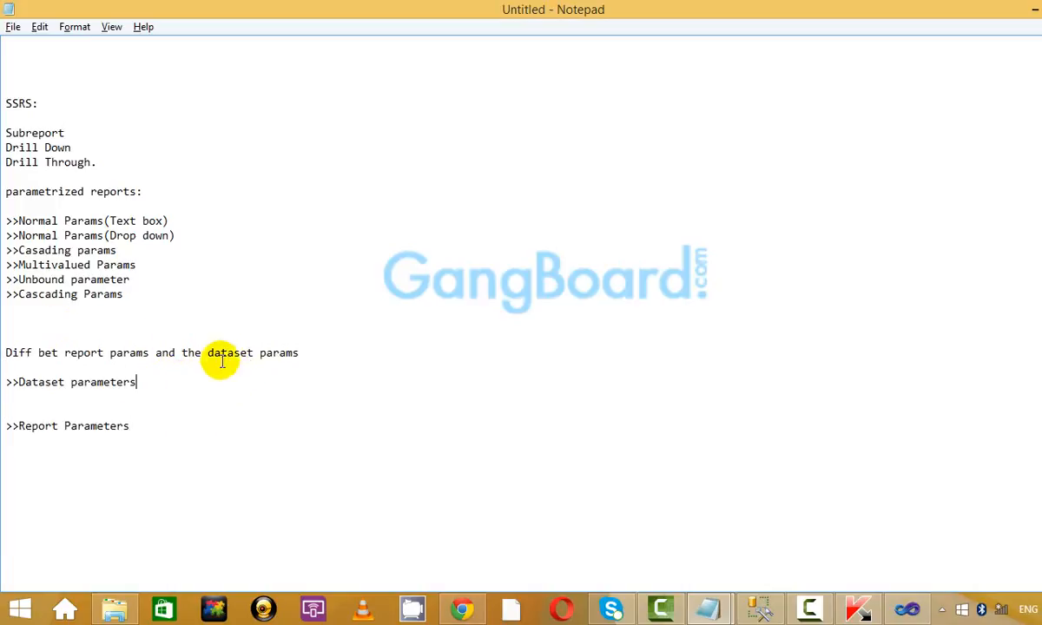
Return to the report design in Visual Studio and review the WHERE condition of DataSet1's query.
{"action": "key", "text": "alt+Tab"}
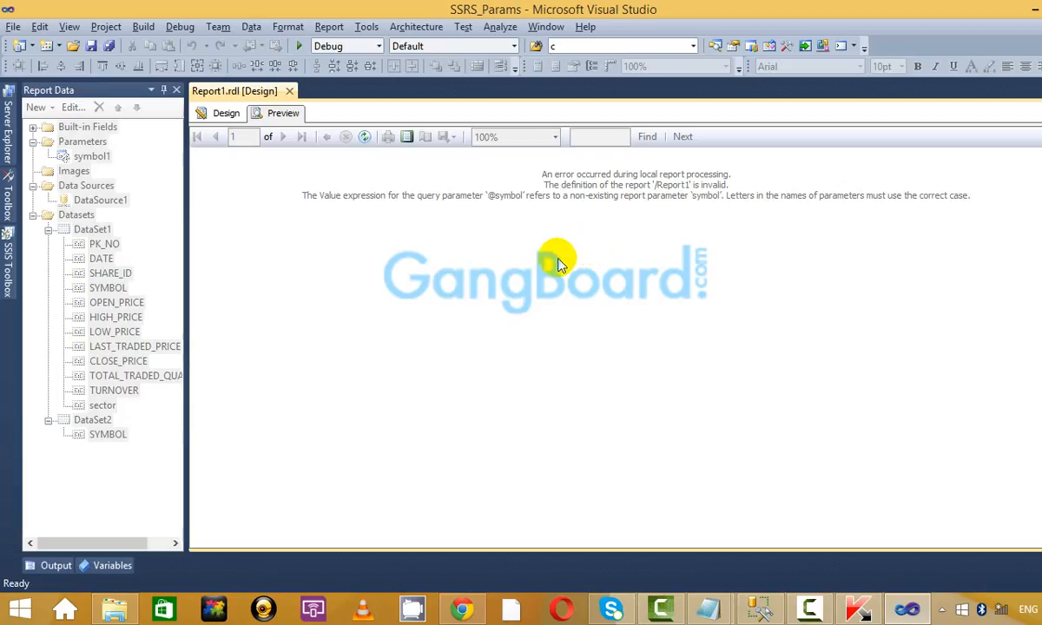
{"action": "left_click", "coordinate": [216, 115]}
{"action": "right_click", "coordinate": [90, 230]}
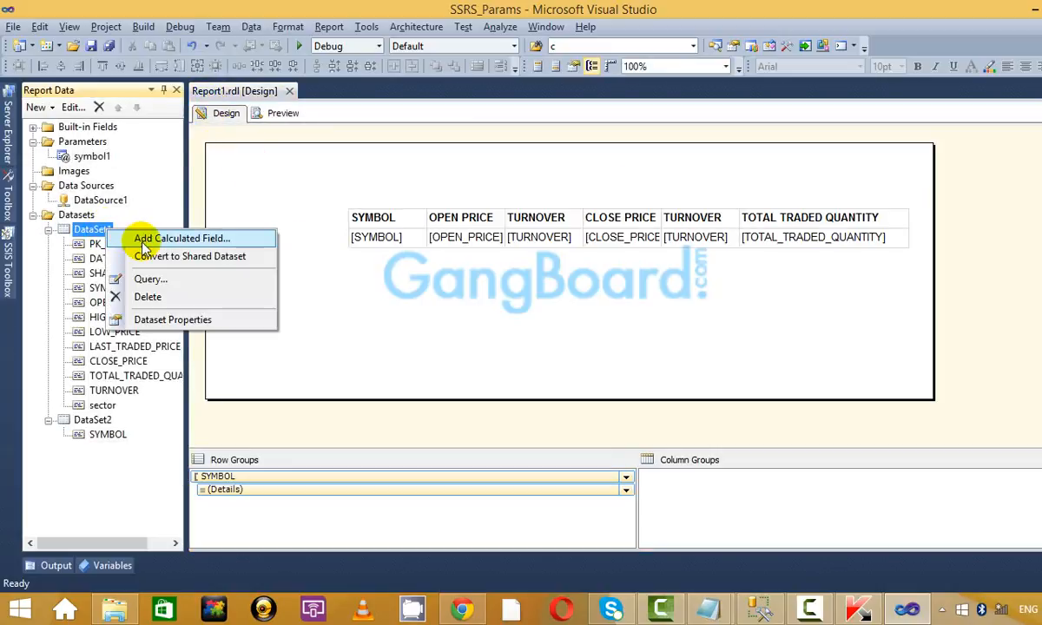
{"action": "left_click", "coordinate": [148, 279]}
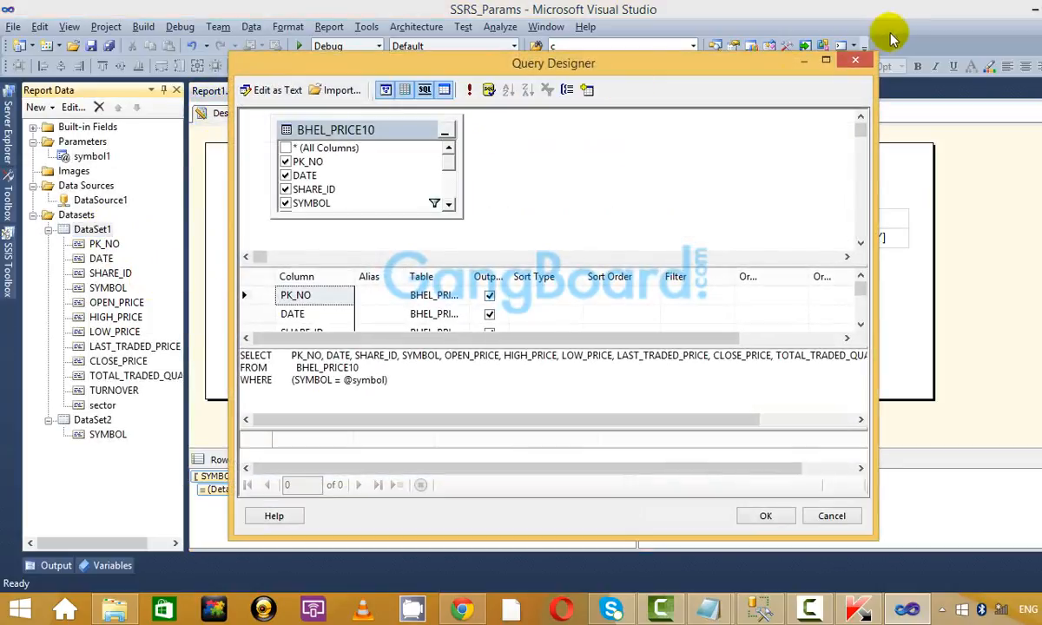
{"action": "left_click", "coordinate": [855, 59]}
{"action": "left_click", "coordinate": [76, 215]}
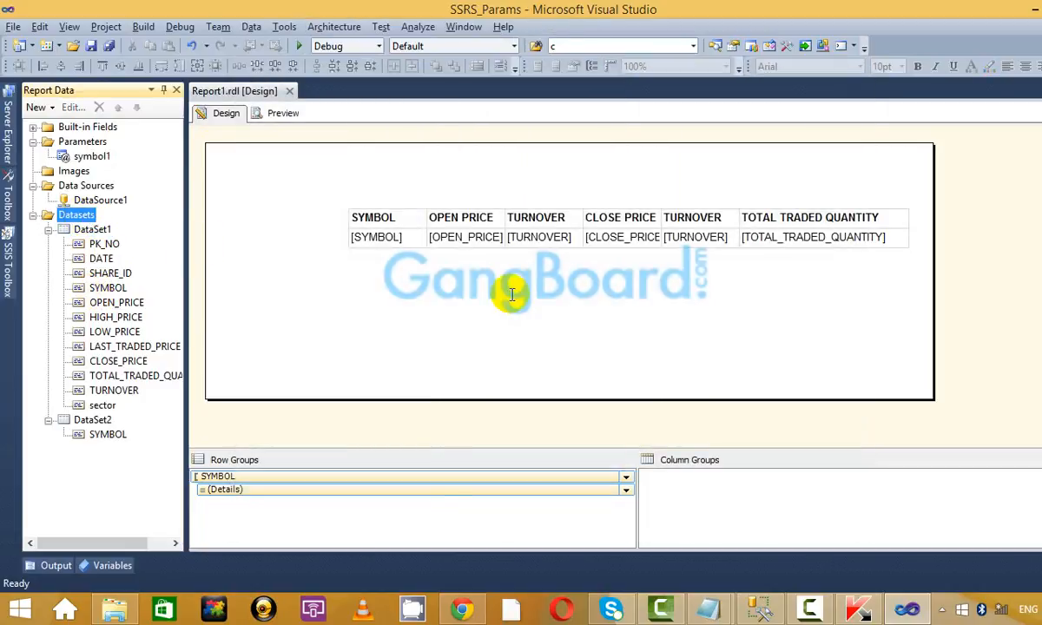
Switch to the Notepad notes and append "--" to the heading about report and dataset params.
{"action": "key", "text": "alt+Tab"}
{"action": "left_click", "coordinate": [228, 380]}
{"action": "left_click", "coordinate": [319, 356]}
{"action": "left_click", "coordinate": [282, 391]}
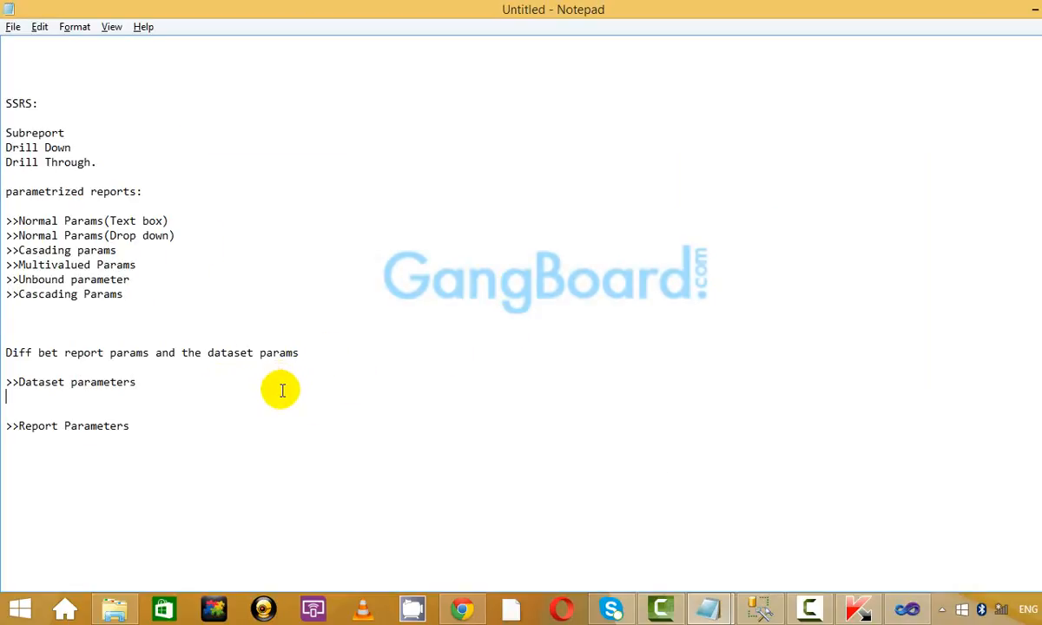
{"action": "left_click", "coordinate": [373, 354]}
{"action": "type", "text": "--"}
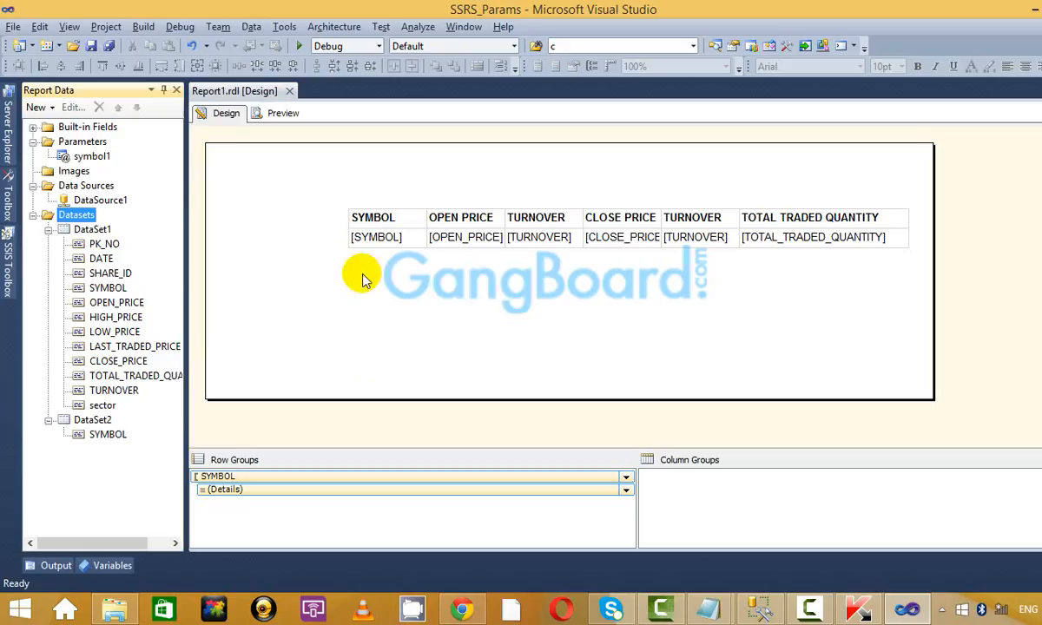
{"action": "right_click", "coordinate": [87, 217]}
{"action": "left_click", "coordinate": [186, 215]}
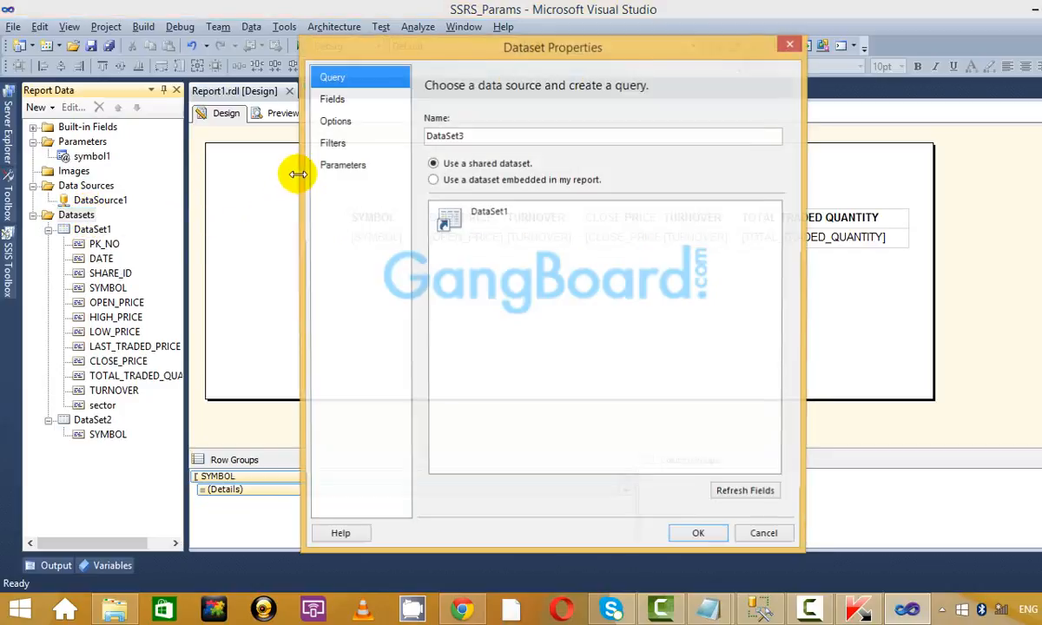
{"action": "left_click", "coordinate": [345, 165]}
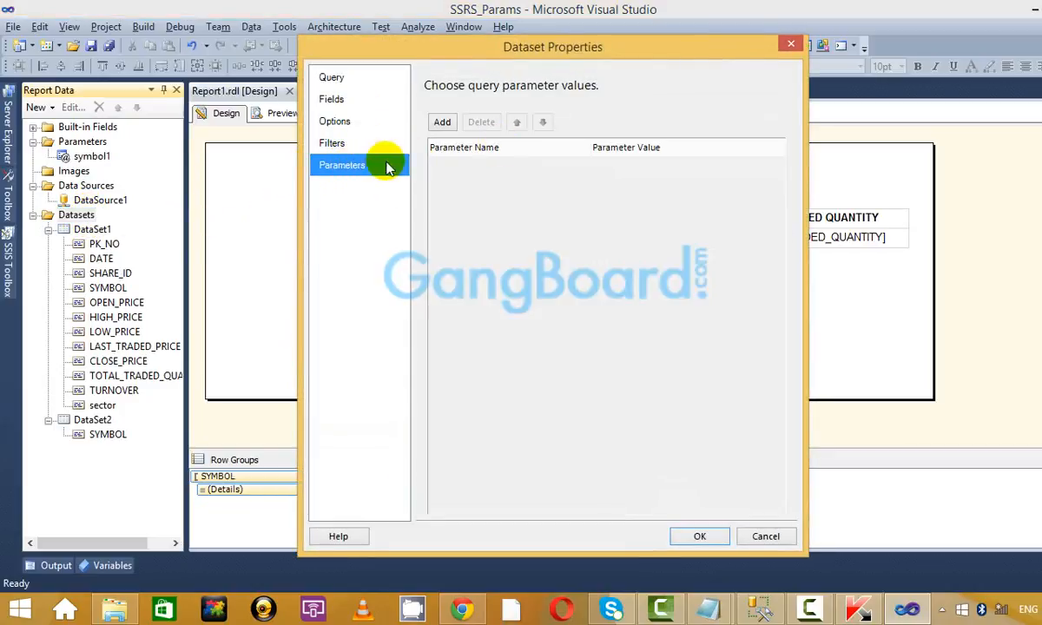
{"action": "left_click", "coordinate": [790, 43]}
{"action": "right_click", "coordinate": [103, 230]}
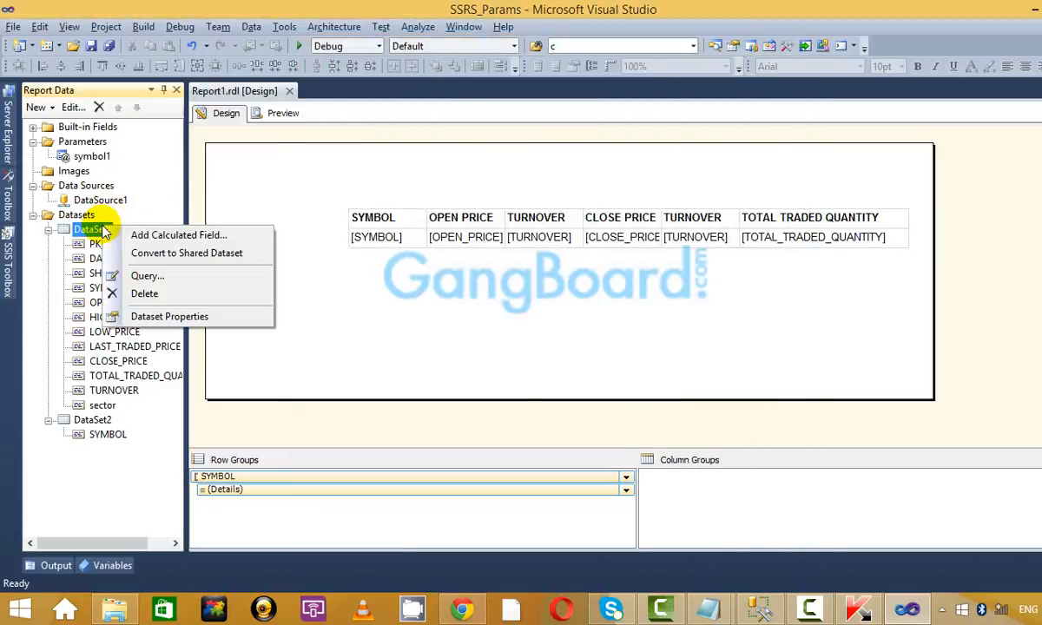
{"action": "left_click", "coordinate": [171, 318]}
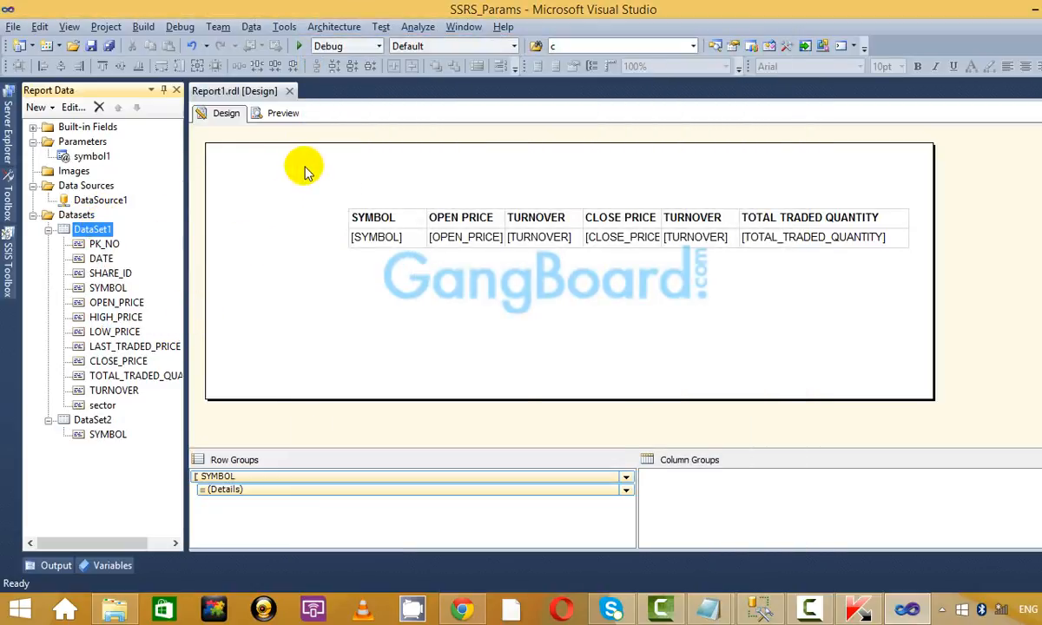
{"action": "left_click", "coordinate": [402, 170]}
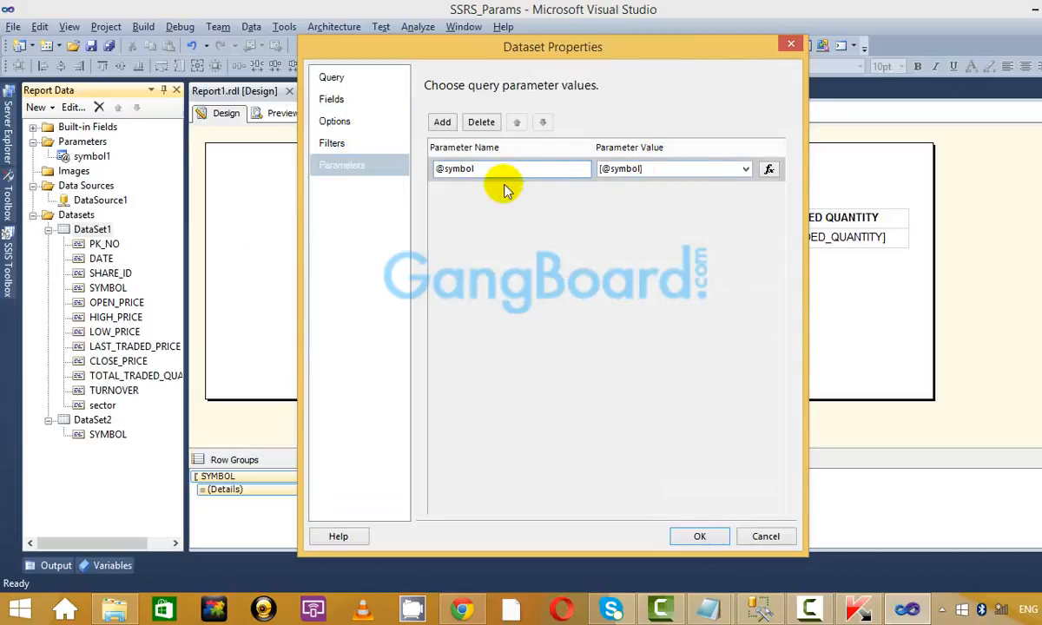
{"action": "left_click", "coordinate": [745, 170]}
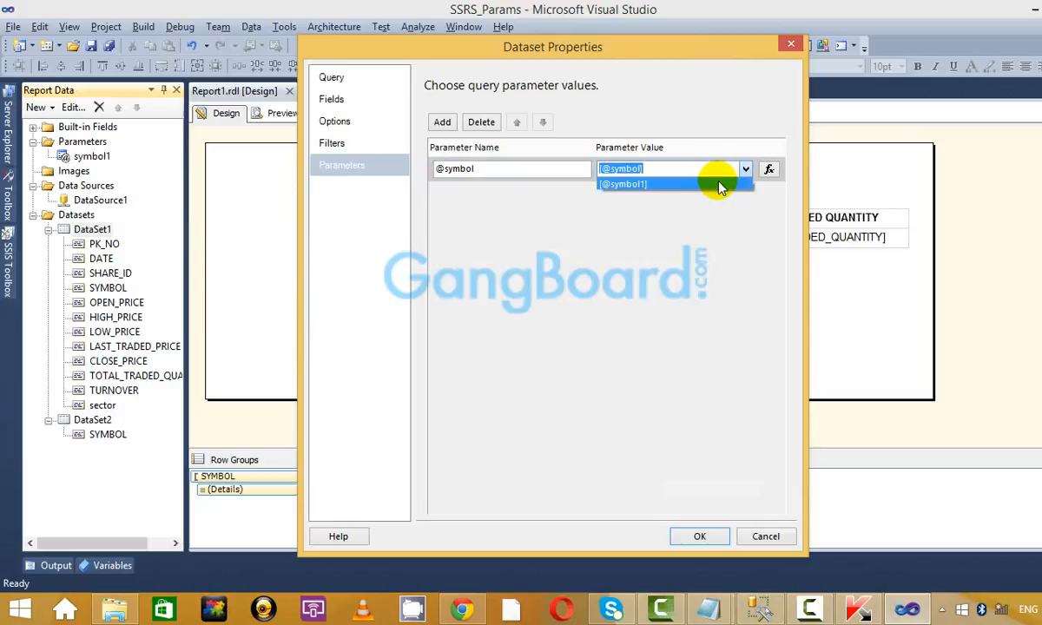
{"action": "left_click", "coordinate": [719, 185]}
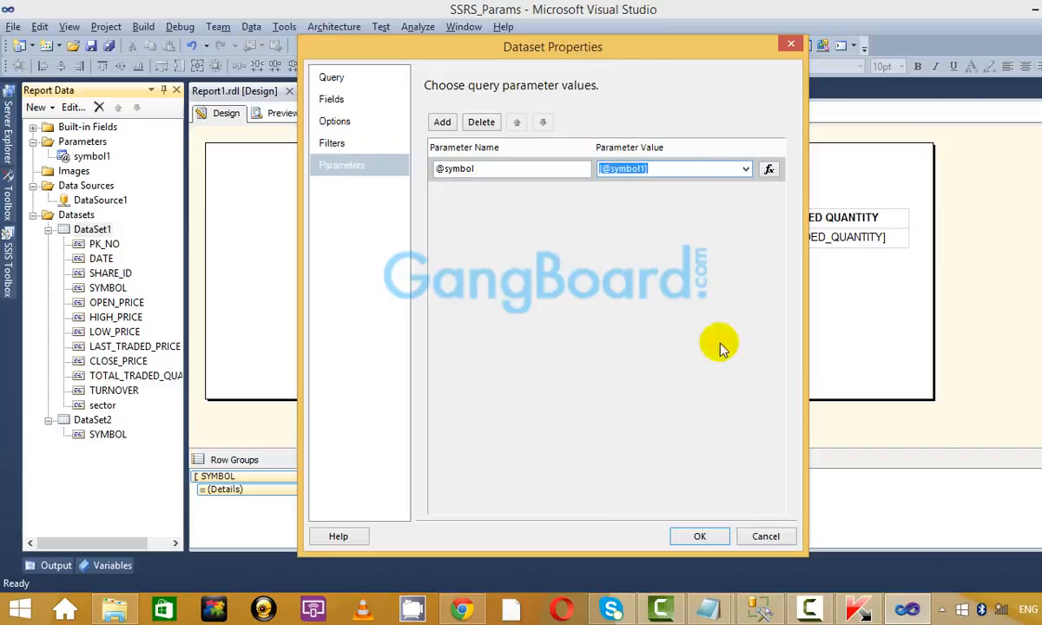
{"action": "left_click", "coordinate": [700, 536]}
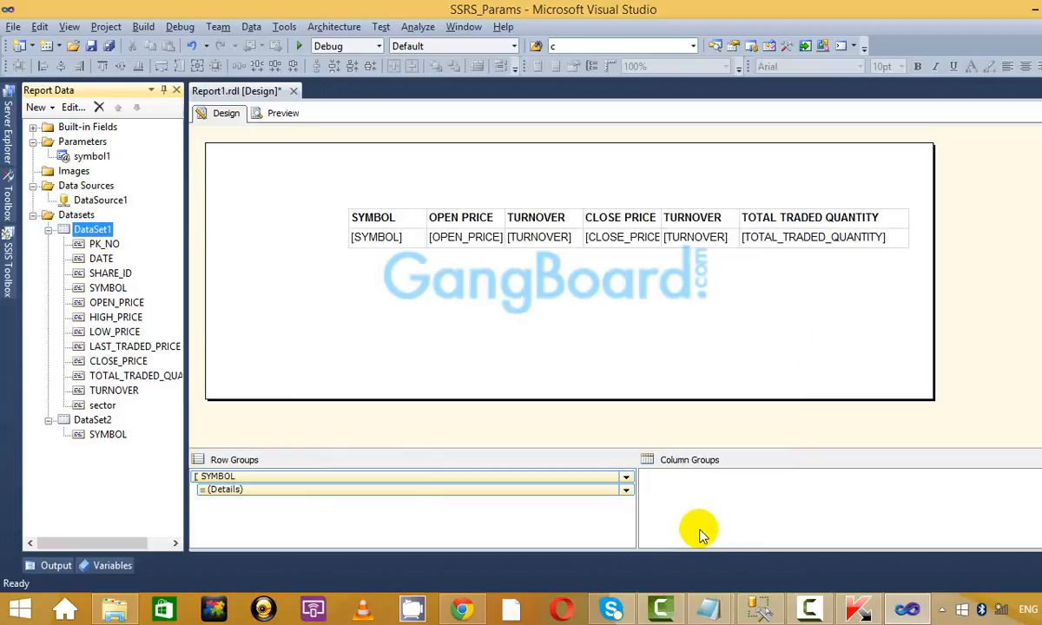
Rename the report parameter symbol1 to symbol and preview the report.
{"action": "left_click", "coordinate": [280, 114]}
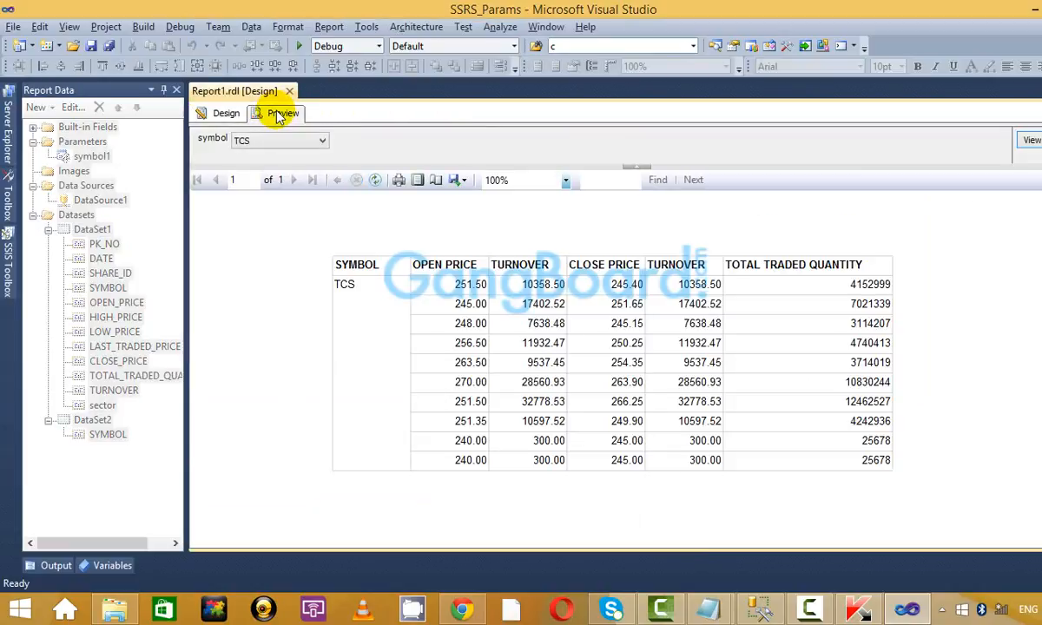
{"action": "left_click", "coordinate": [217, 113]}
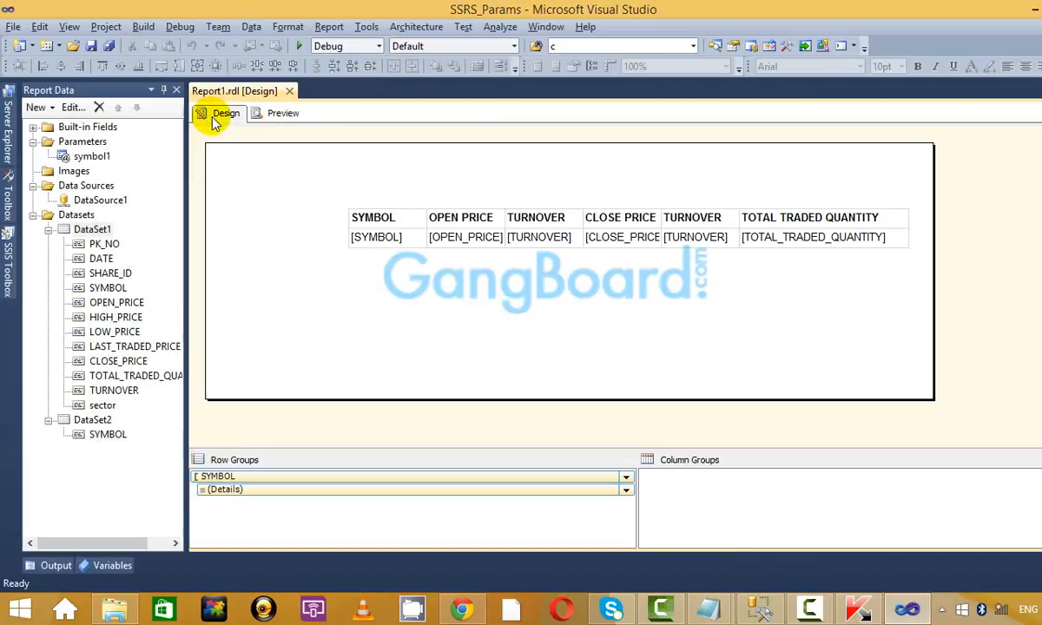
{"action": "left_click", "coordinate": [92, 157]}
{"action": "right_click", "coordinate": [96, 161]}
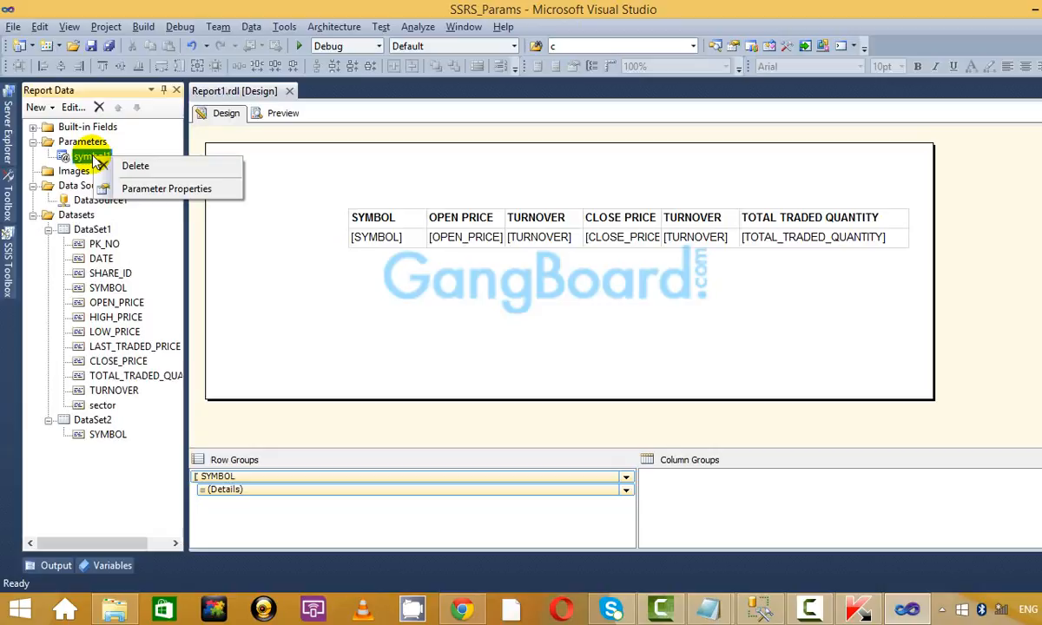
{"action": "left_click", "coordinate": [201, 187]}
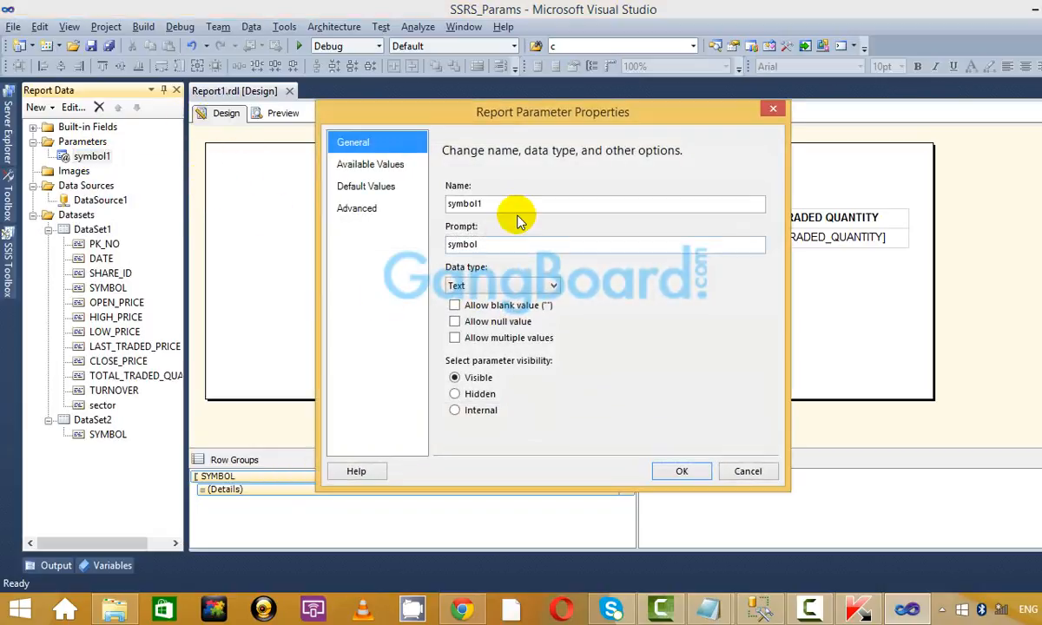
{"action": "left_click", "coordinate": [518, 202]}
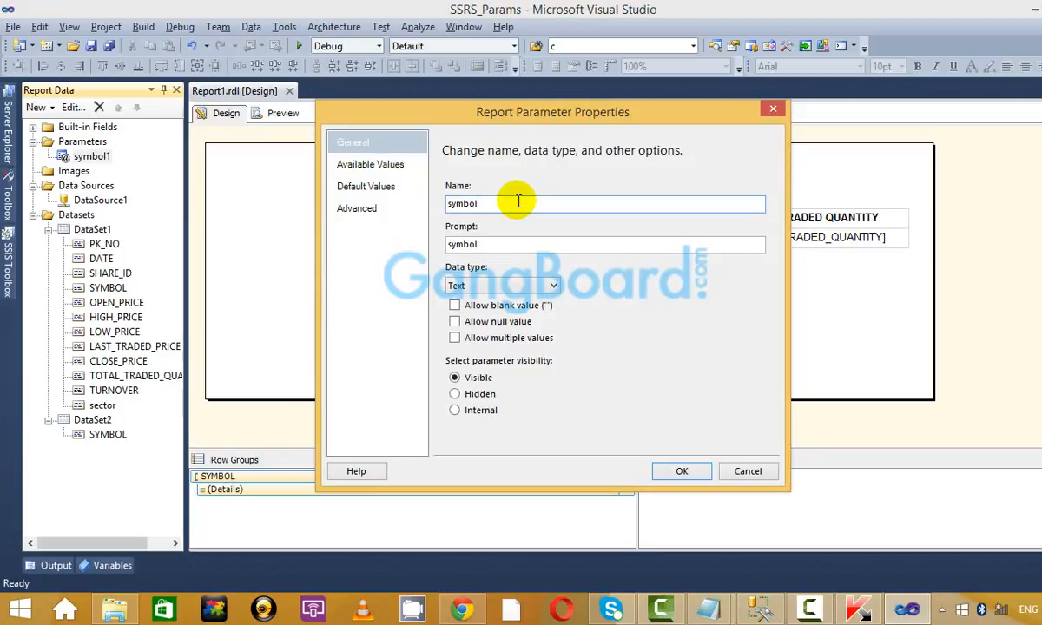
{"action": "left_click", "coordinate": [670, 472]}
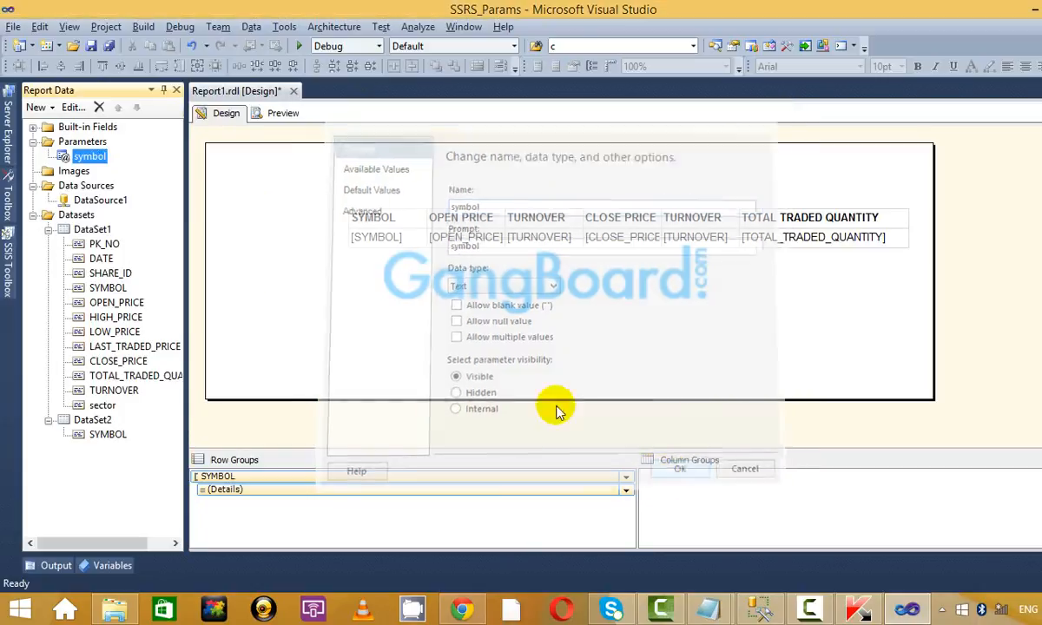
{"action": "left_click", "coordinate": [285, 115]}
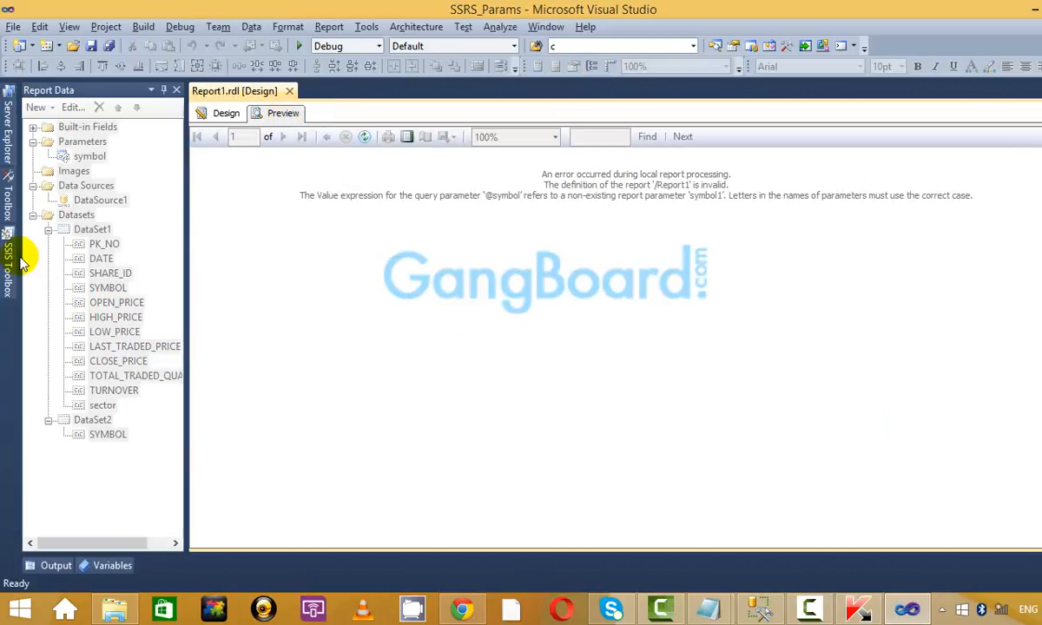
{"action": "left_click", "coordinate": [209, 112]}
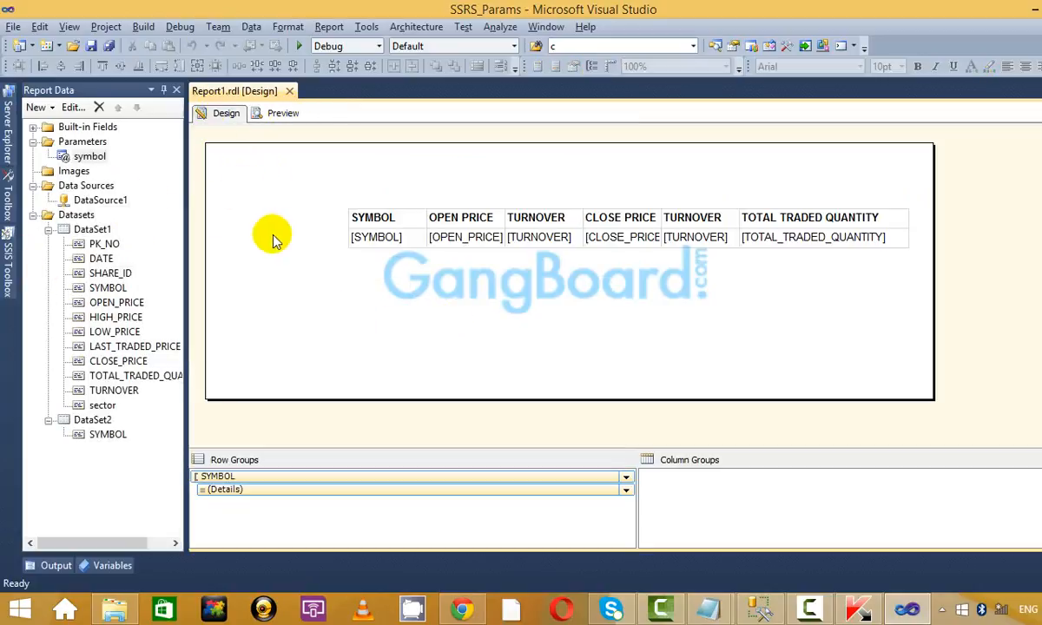
{"action": "right_click", "coordinate": [92, 230]}
{"action": "left_click", "coordinate": [195, 323]}
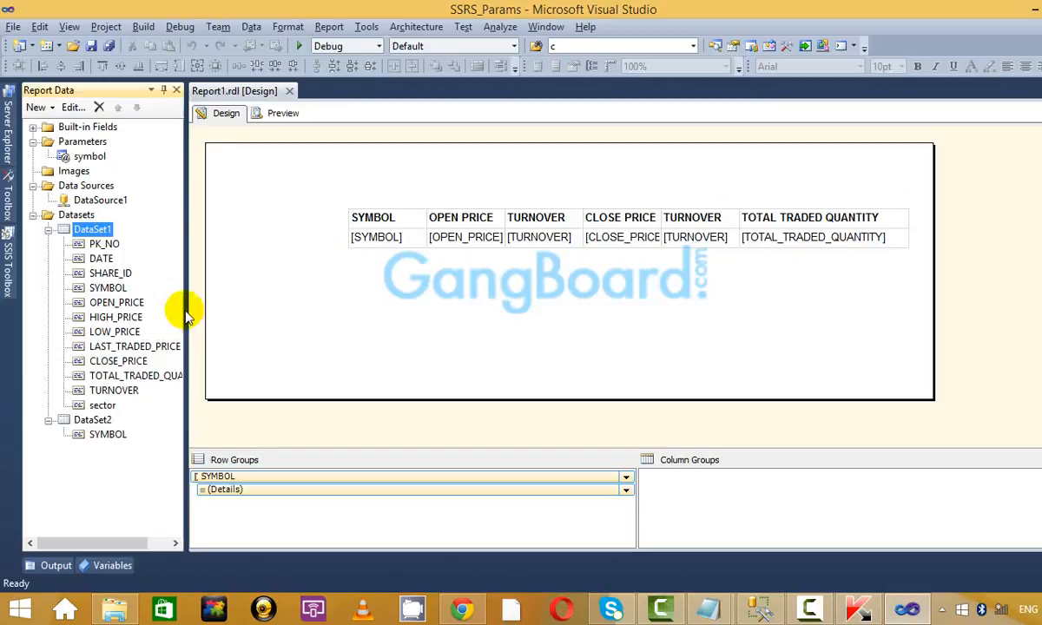
{"action": "left_click", "coordinate": [379, 163]}
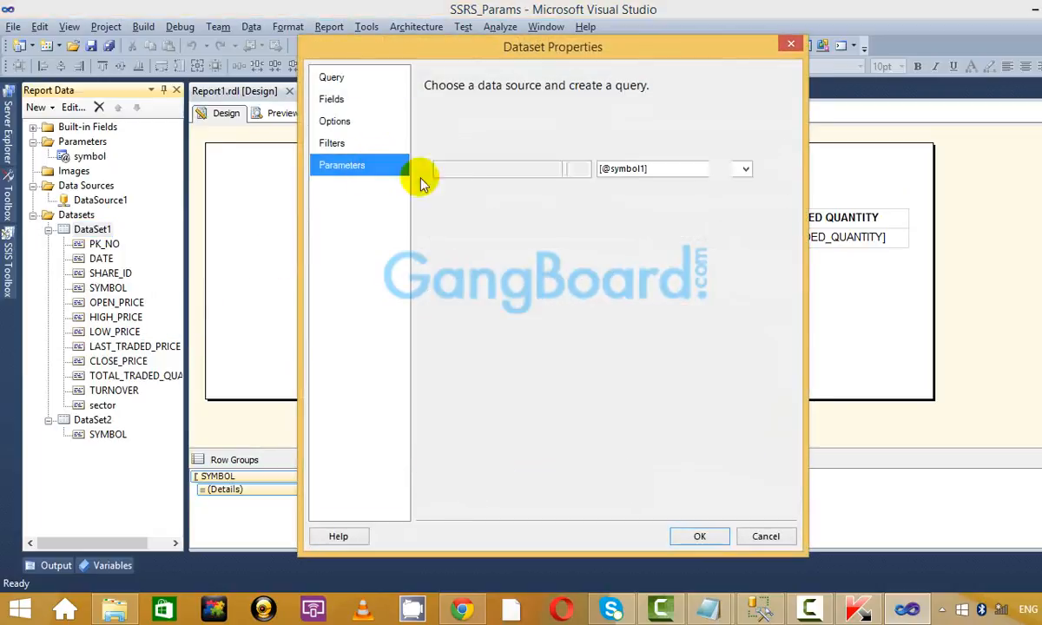
{"action": "left_click", "coordinate": [731, 169]}
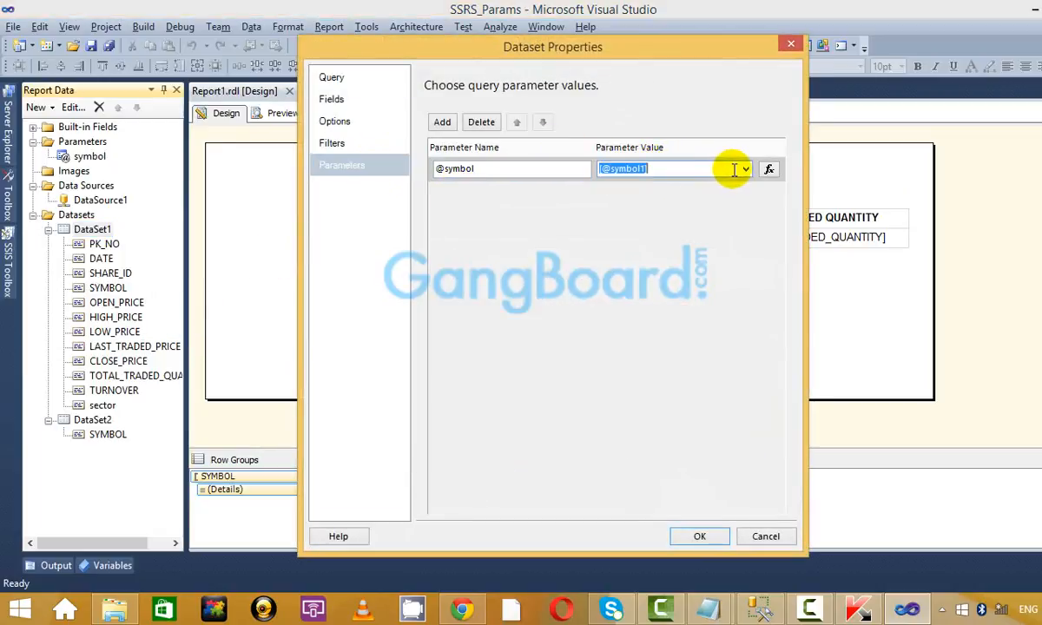
{"action": "left_click", "coordinate": [744, 171]}
{"action": "left_click", "coordinate": [698, 182]}
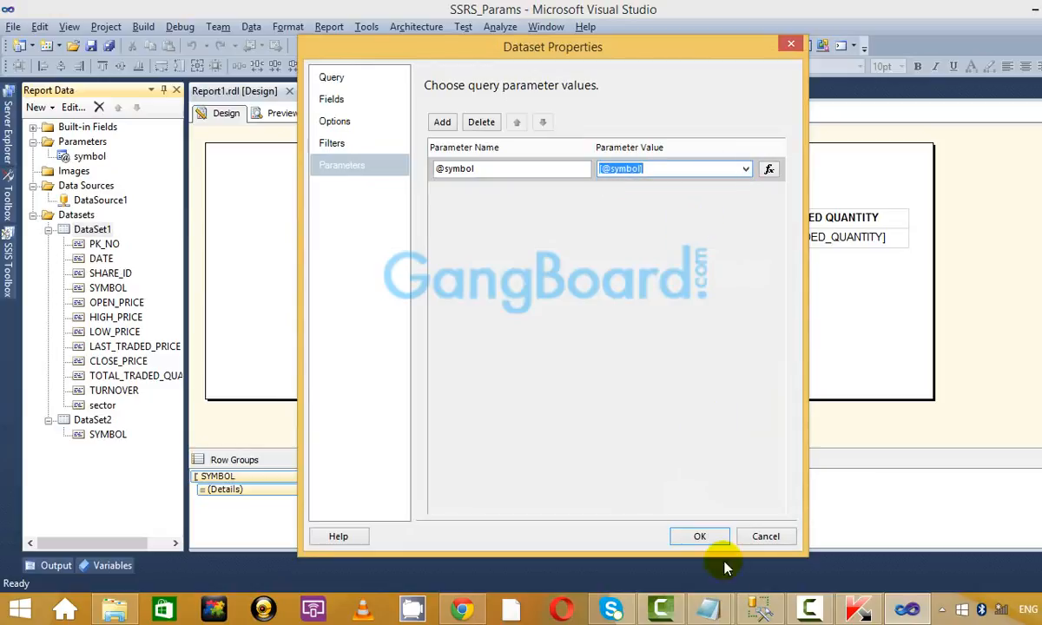
{"action": "left_click", "coordinate": [707, 539]}
{"action": "left_click", "coordinate": [280, 117]}
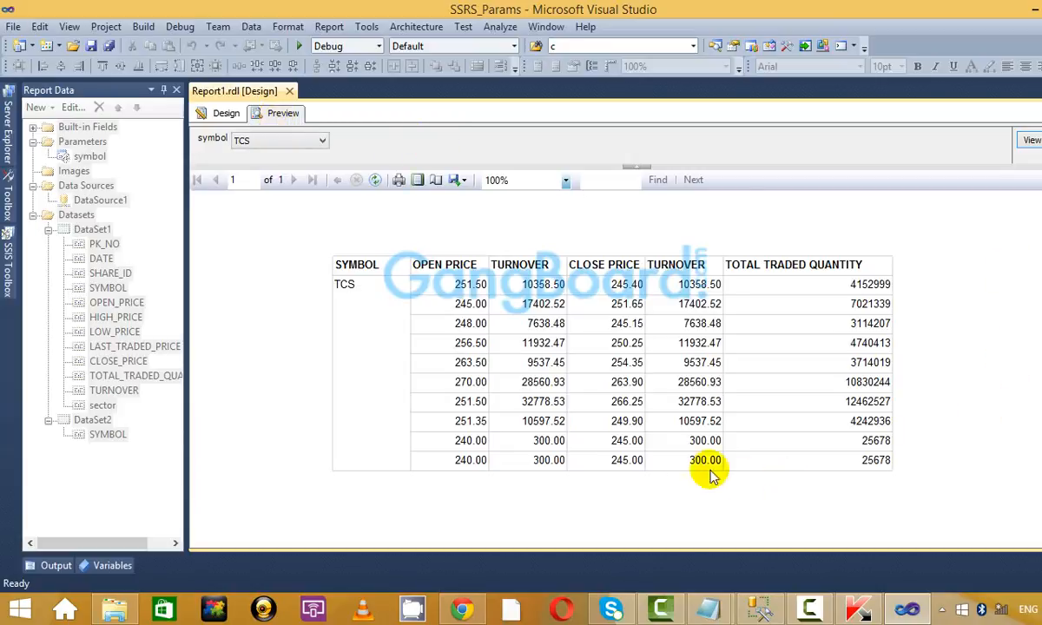
Switch to the untitled Notepad notes and review the list of parameter types under parametrized reports.
{"action": "mouse_move", "coordinate": [707, 610]}
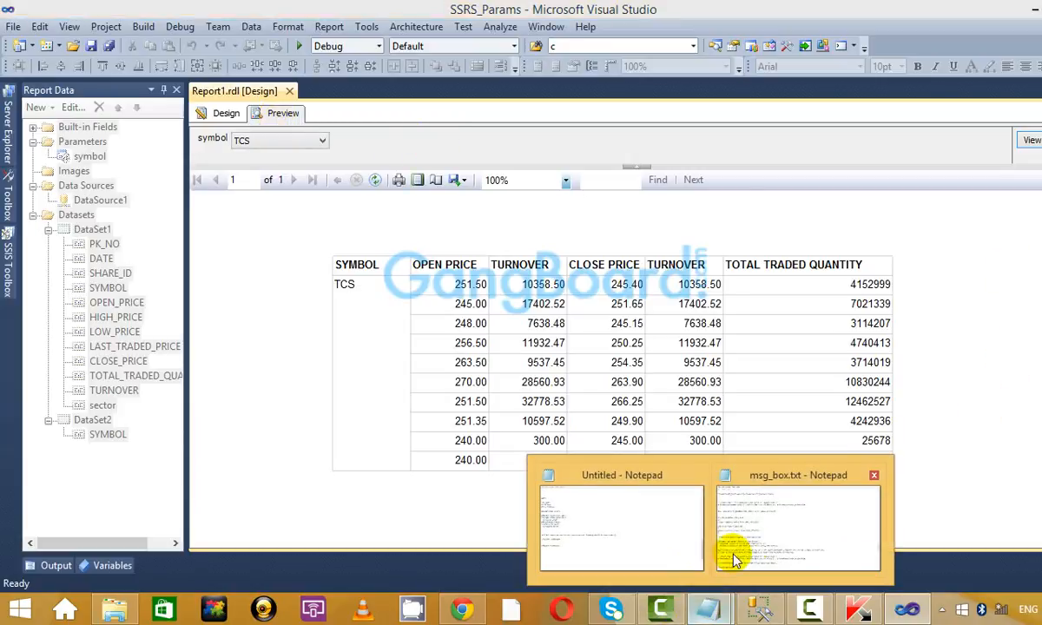
{"action": "left_click", "coordinate": [644, 541]}
{"action": "scroll", "coordinate": [545, 345], "scroll_direction": "up", "scroll_amount": 4}
{"action": "scroll", "coordinate": [545, 345], "scroll_direction": "down", "scroll_amount": 2}
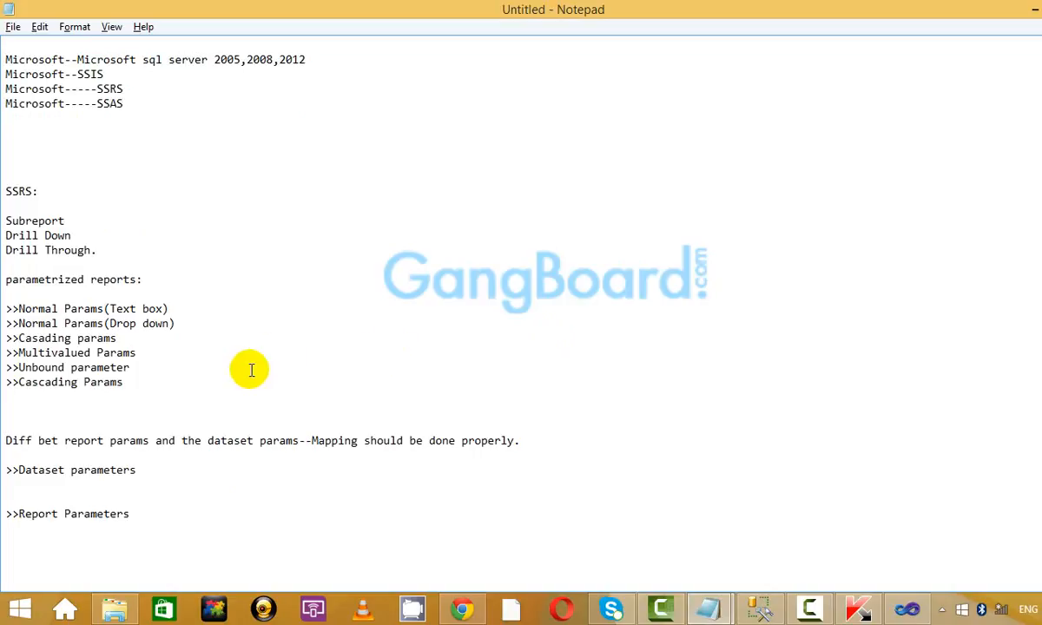
{"action": "left_click_drag", "start_coordinate": [204, 382], "coordinate": [18, 304]}
{"action": "left_click", "coordinate": [228, 353]}
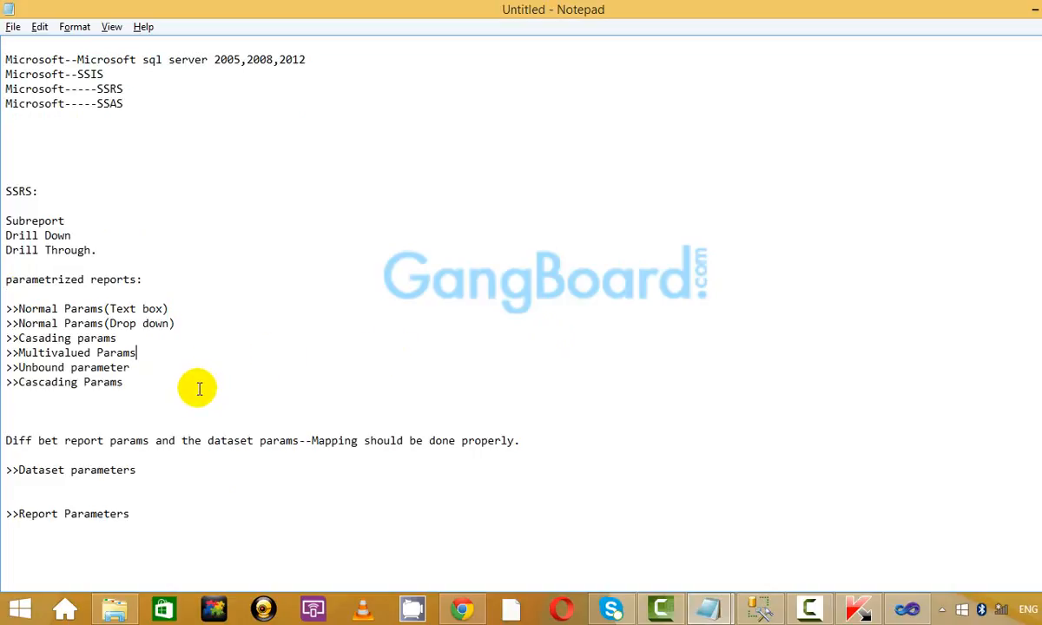
{"action": "scroll", "coordinate": [416, 421], "scroll_direction": "down", "scroll_amount": 4}
{"action": "scroll", "coordinate": [417, 422], "scroll_direction": "up", "scroll_amount": 3}
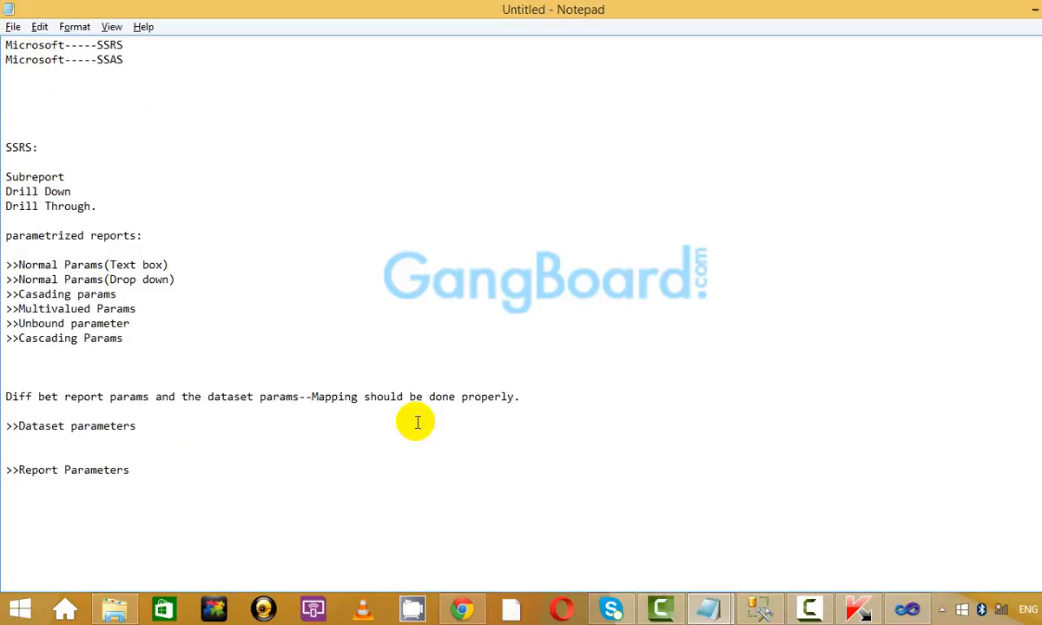
Delete one blank line above the heading on report and dataset params and one between the Dataset parameters and Report Parameters entries.
{"action": "left_click", "coordinate": [366, 362]}
{"action": "key", "text": "Delete"}
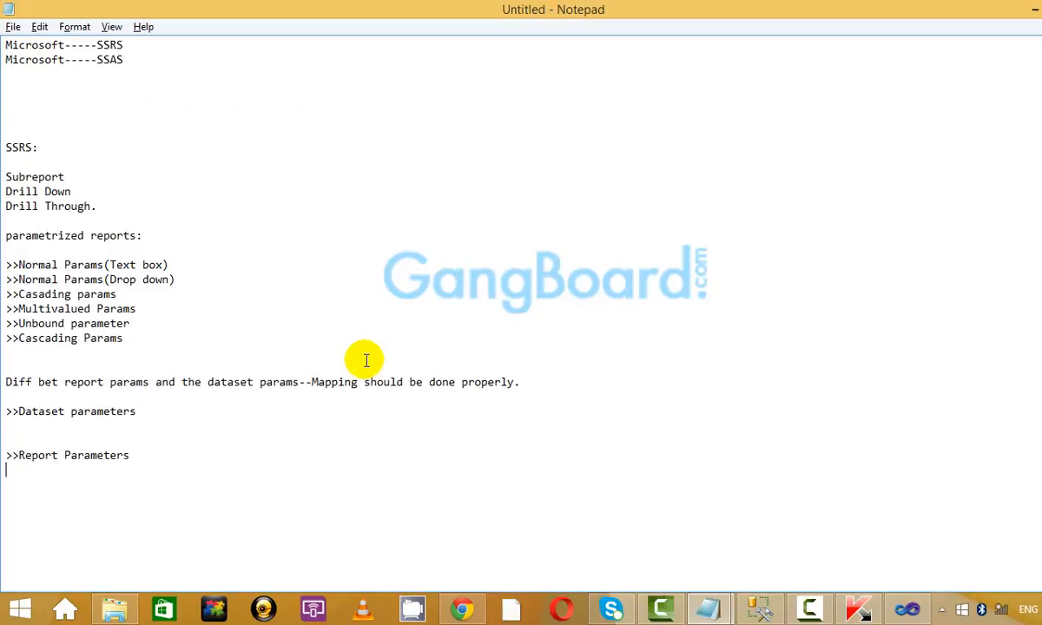
{"action": "key", "text": "Delete"}
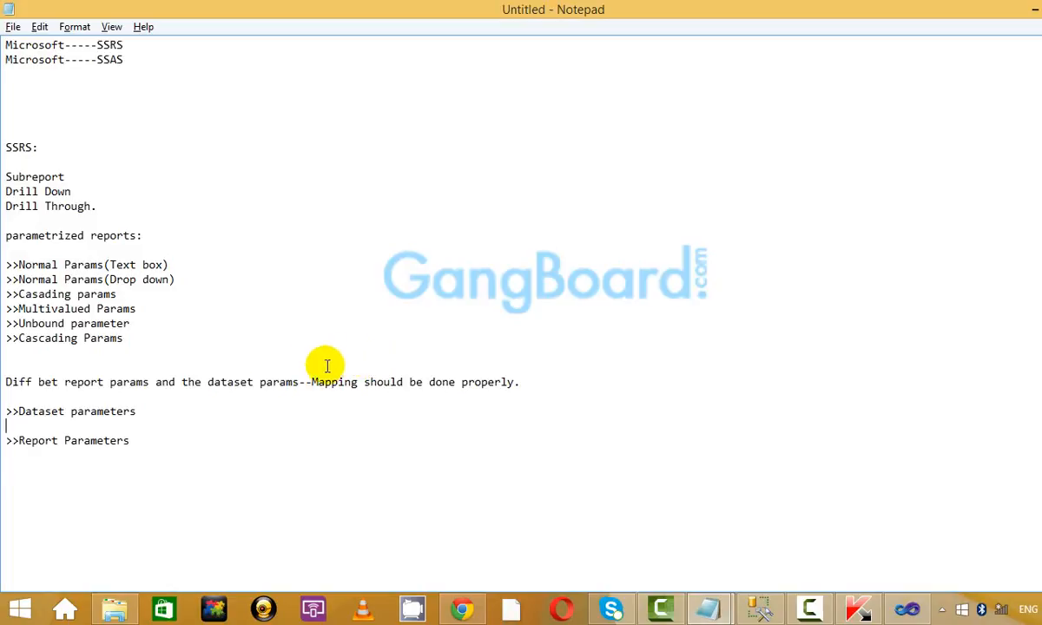
Highlight the list of parameter types in the notes and return to the report design in Visual Studio.
{"action": "left_click_drag", "start_coordinate": [170, 335], "coordinate": [16, 263]}
{"action": "left_click", "coordinate": [327, 340]}
{"action": "key", "text": "alt+Tab"}
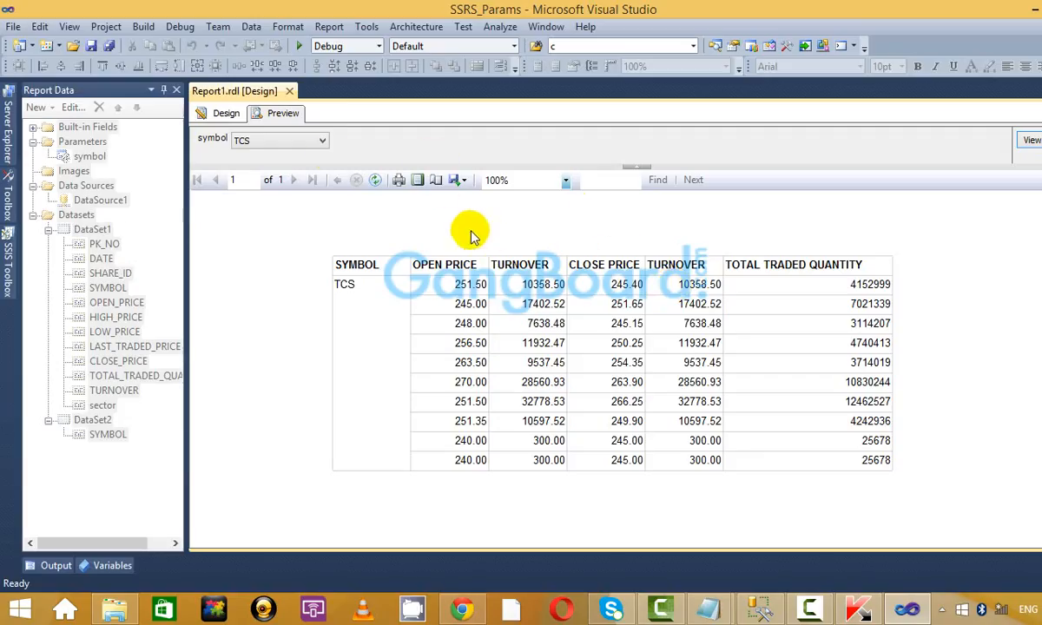
{"action": "left_click", "coordinate": [224, 113]}
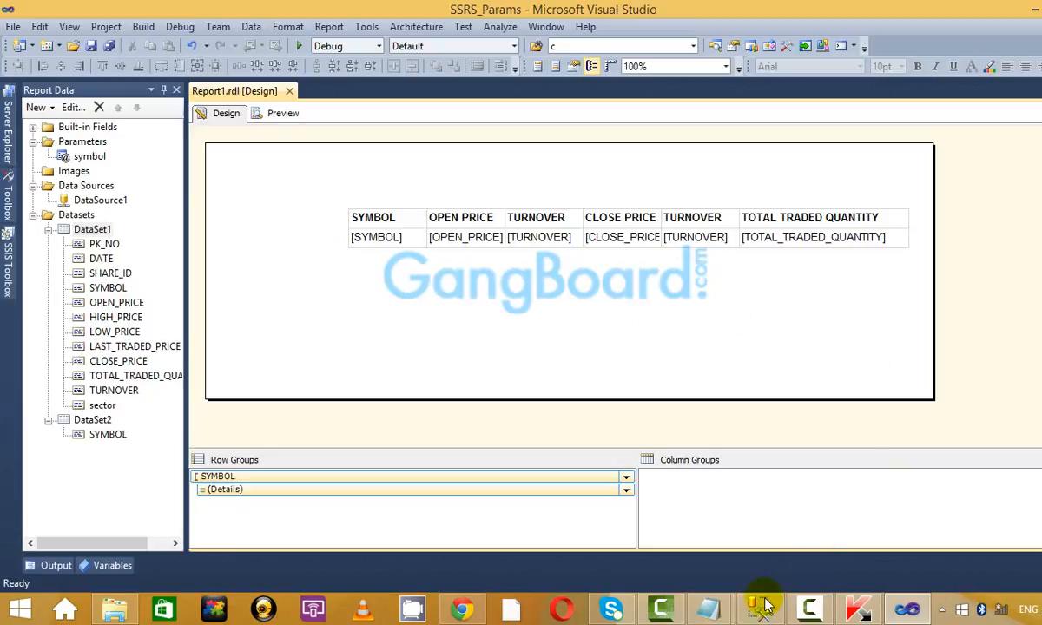
Switch to msg_box.txt in Notepad and examine its parameter definitions, dataset queries and sorting notes.
{"action": "mouse_move", "coordinate": [710, 607]}
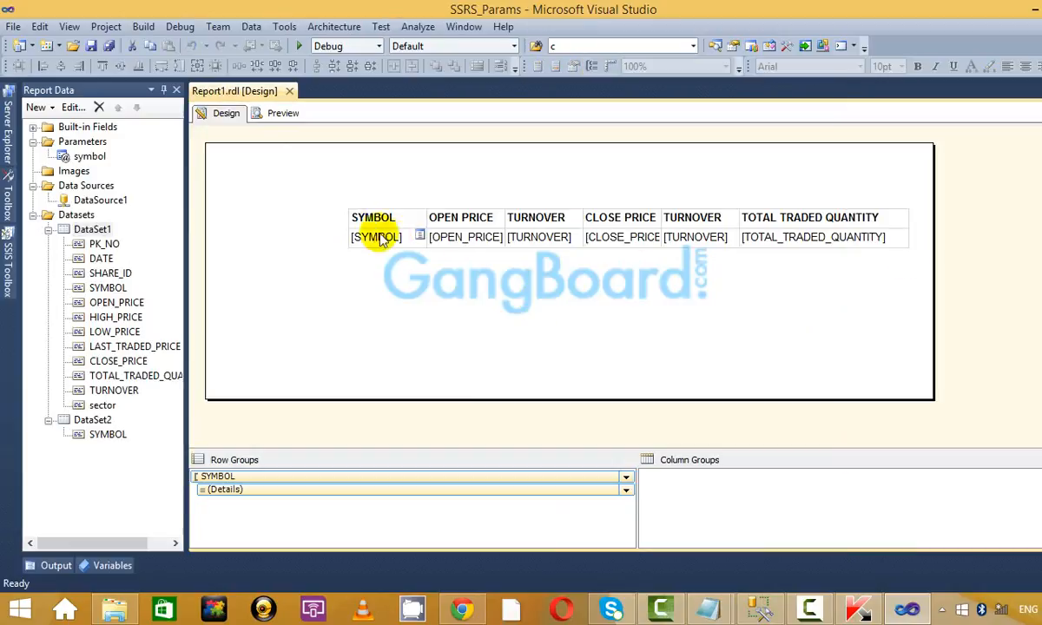
{"action": "mouse_move", "coordinate": [709, 612]}
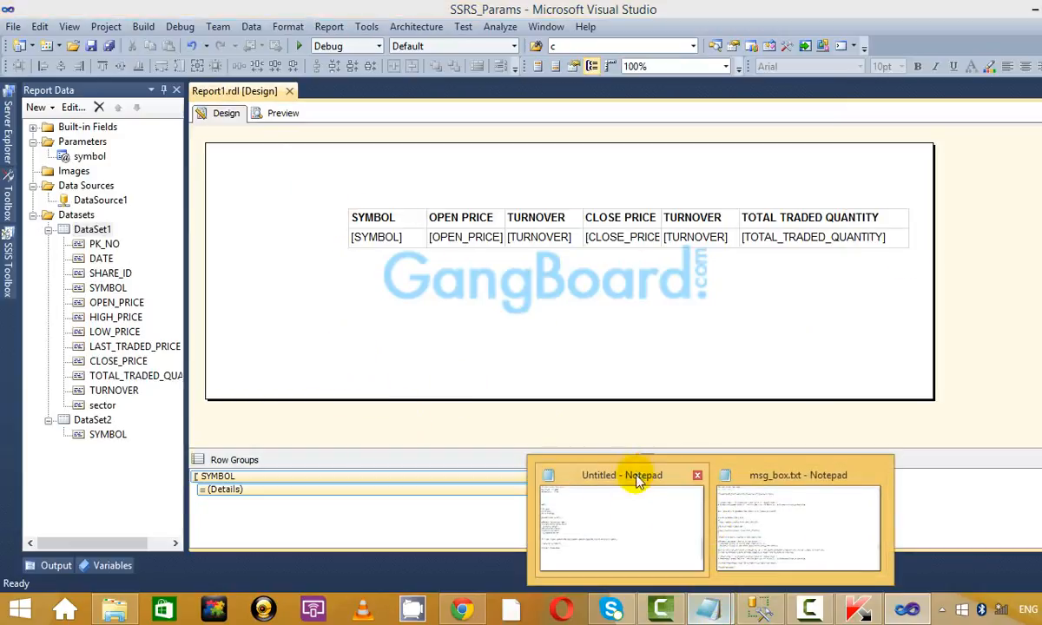
{"action": "left_click", "coordinate": [631, 530]}
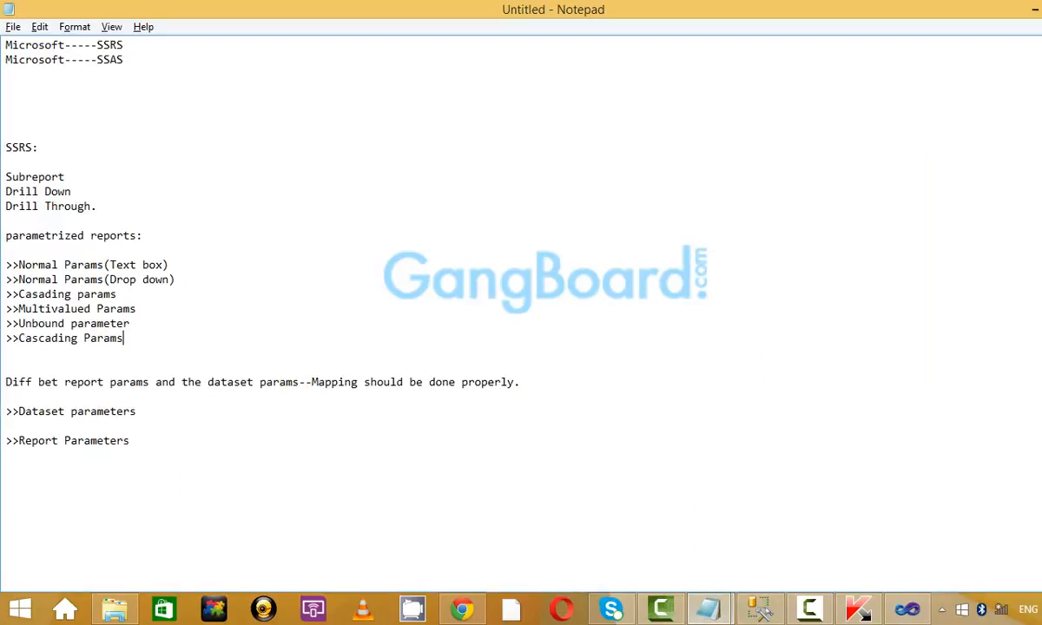
{"action": "left_click", "coordinate": [966, 9]}
{"action": "mouse_move", "coordinate": [714, 612]}
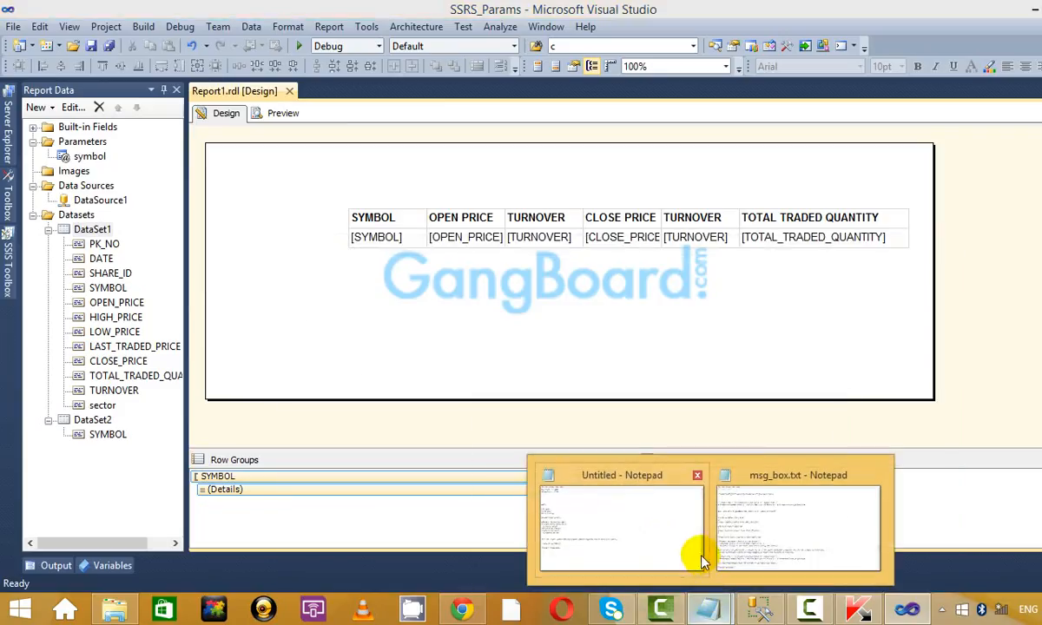
{"action": "left_click", "coordinate": [807, 532]}
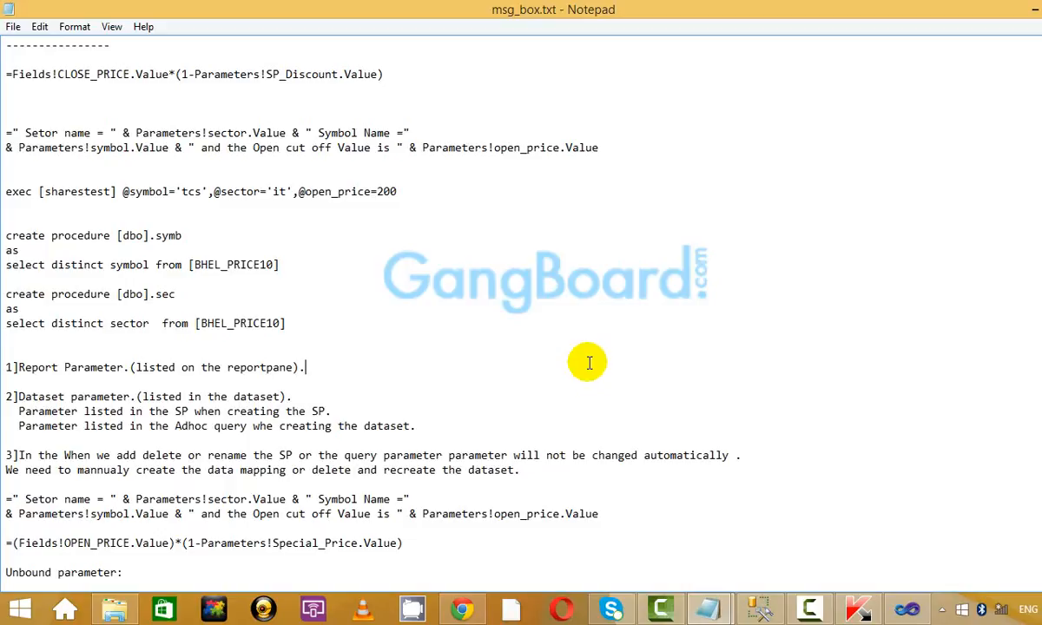
{"action": "scroll", "coordinate": [589, 363], "scroll_direction": "down", "scroll_amount": 15}
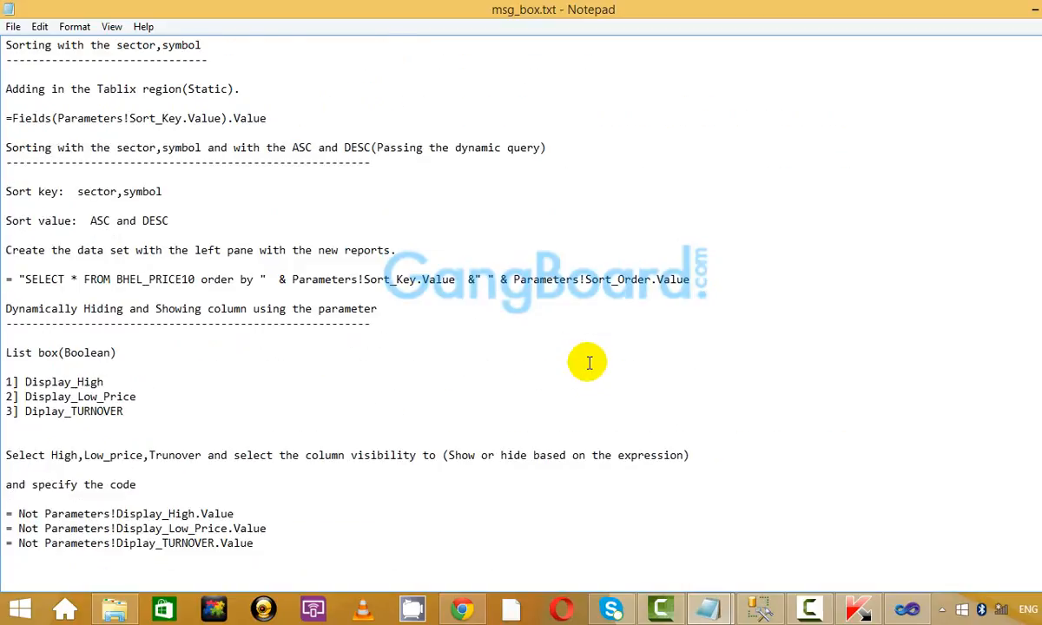
{"action": "scroll", "coordinate": [589, 363], "scroll_direction": "down", "scroll_amount": 1}
{"action": "scroll", "coordinate": [589, 363], "scroll_direction": "up", "scroll_amount": 13}
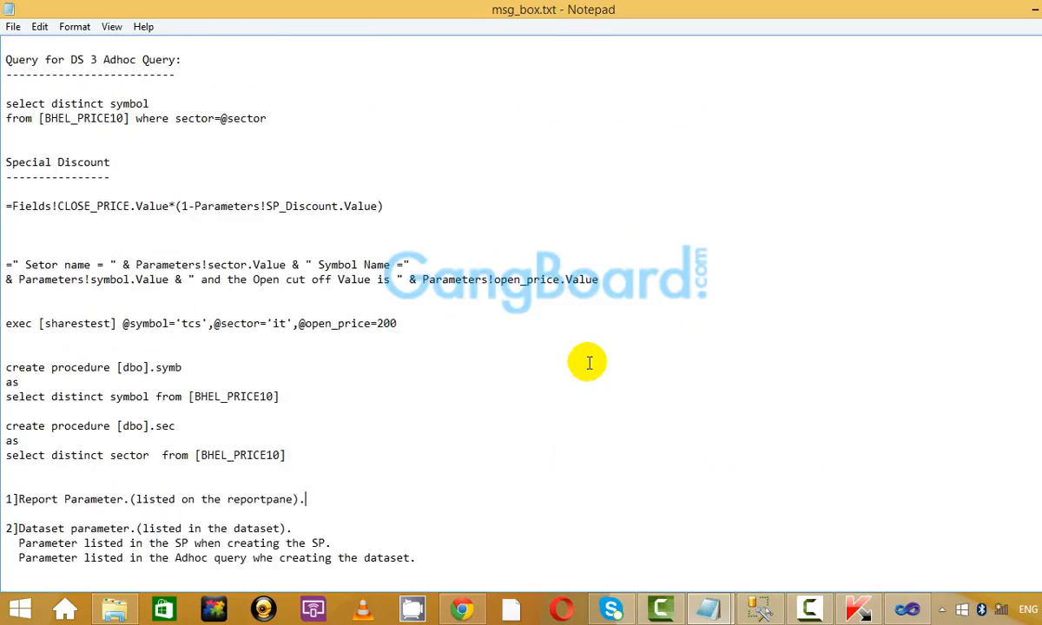
{"action": "scroll", "coordinate": [589, 363], "scroll_direction": "up", "scroll_amount": 11}
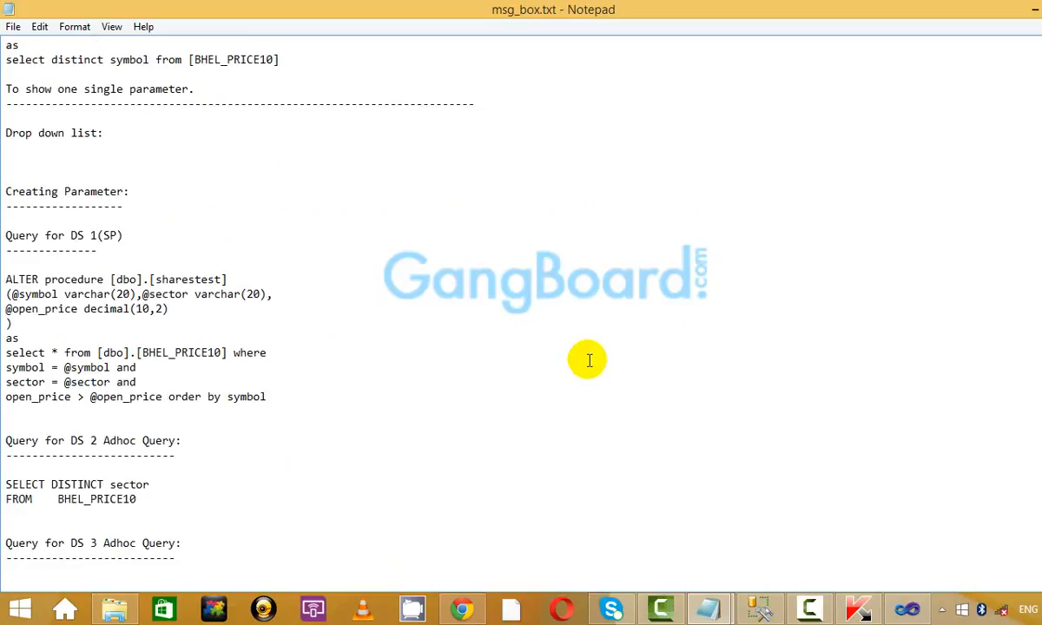
{"action": "scroll", "coordinate": [589, 361], "scroll_direction": "up", "scroll_amount": 6}
{"action": "scroll", "coordinate": [588, 360], "scroll_direction": "down", "scroll_amount": 10}
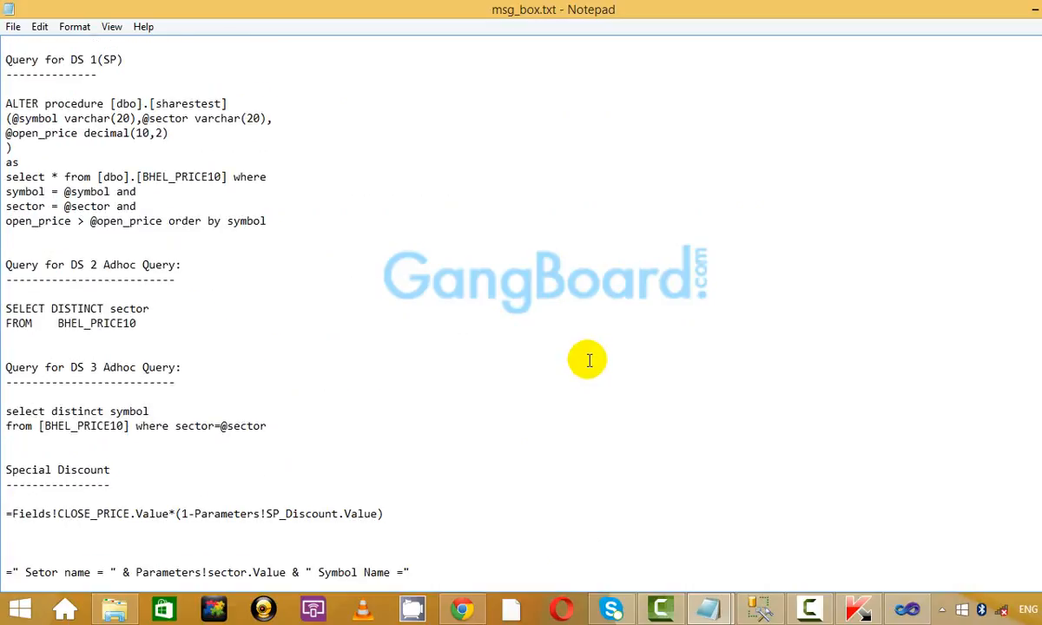
{"action": "scroll", "coordinate": [588, 360], "scroll_direction": "down", "scroll_amount": 1}
{"action": "scroll", "coordinate": [588, 361], "scroll_direction": "up", "scroll_amount": 2}
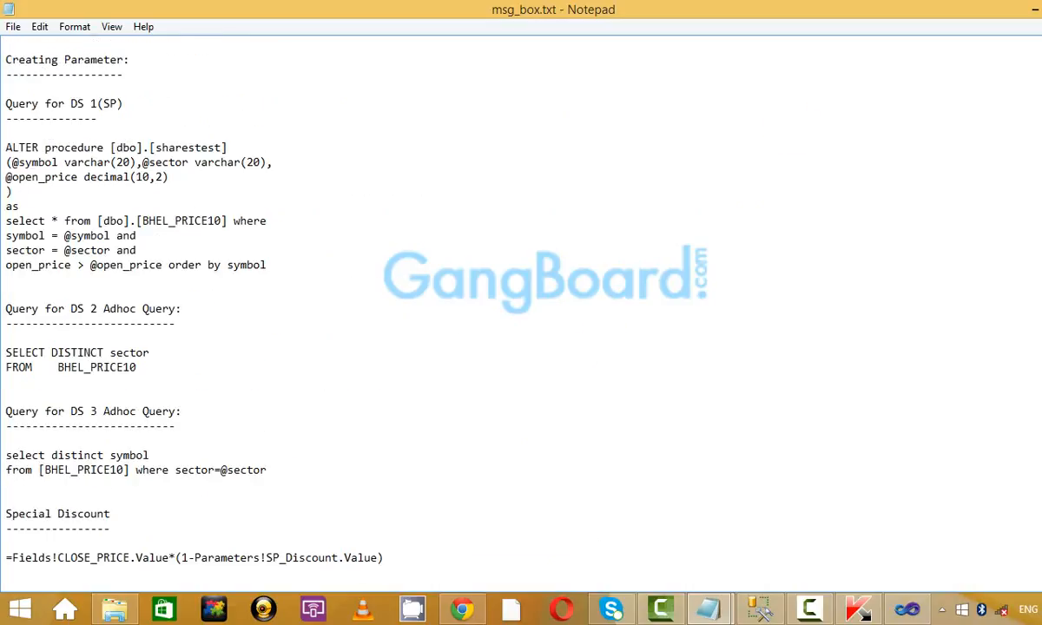
{"action": "left_click", "coordinate": [963, 8]}
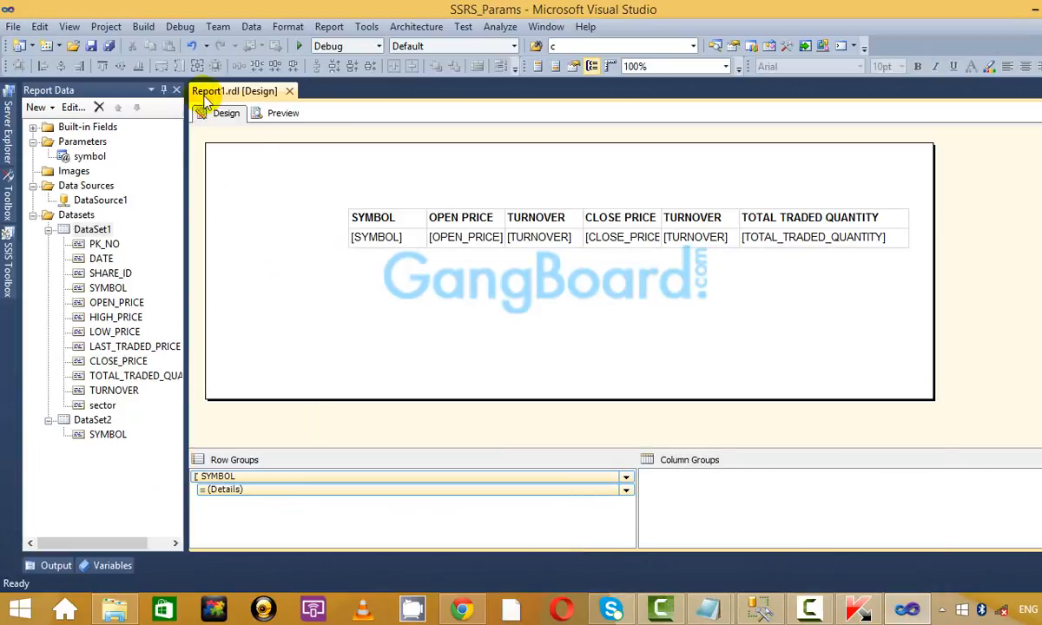
Open the report preview briefly from Visual Studio and switch back to the untitled Notepad notes.
{"action": "left_click", "coordinate": [286, 117]}
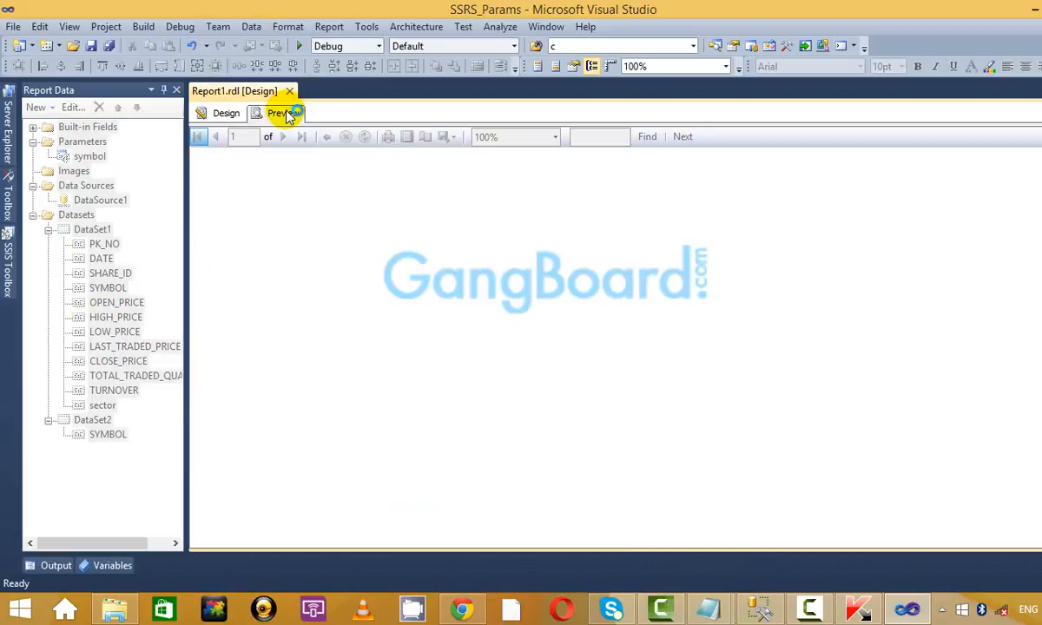
{"action": "left_click", "coordinate": [234, 113]}
{"action": "mouse_move", "coordinate": [708, 610]}
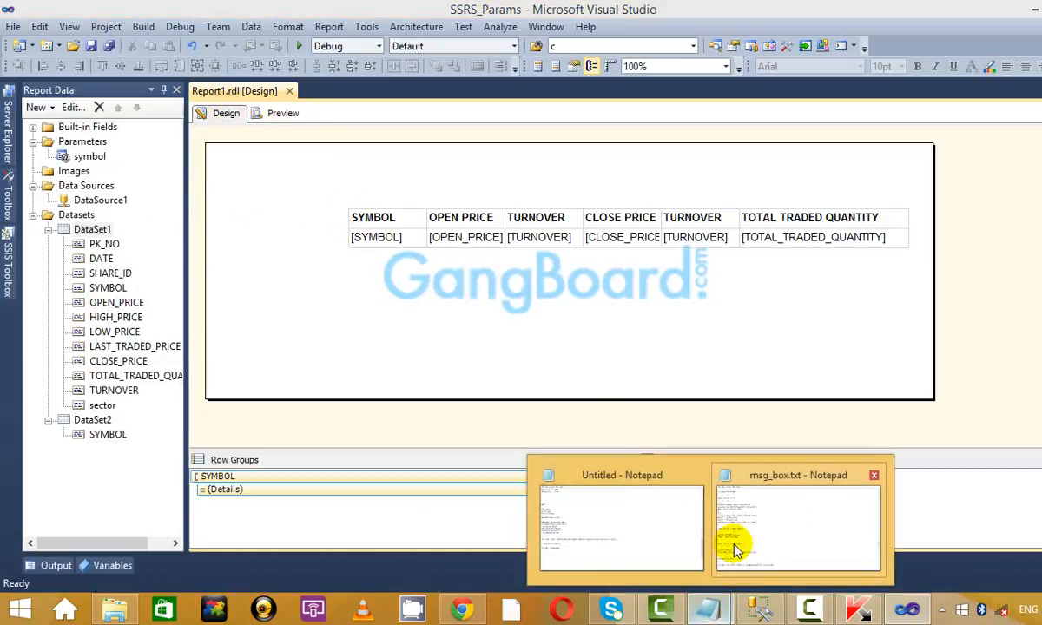
{"action": "left_click", "coordinate": [658, 536]}
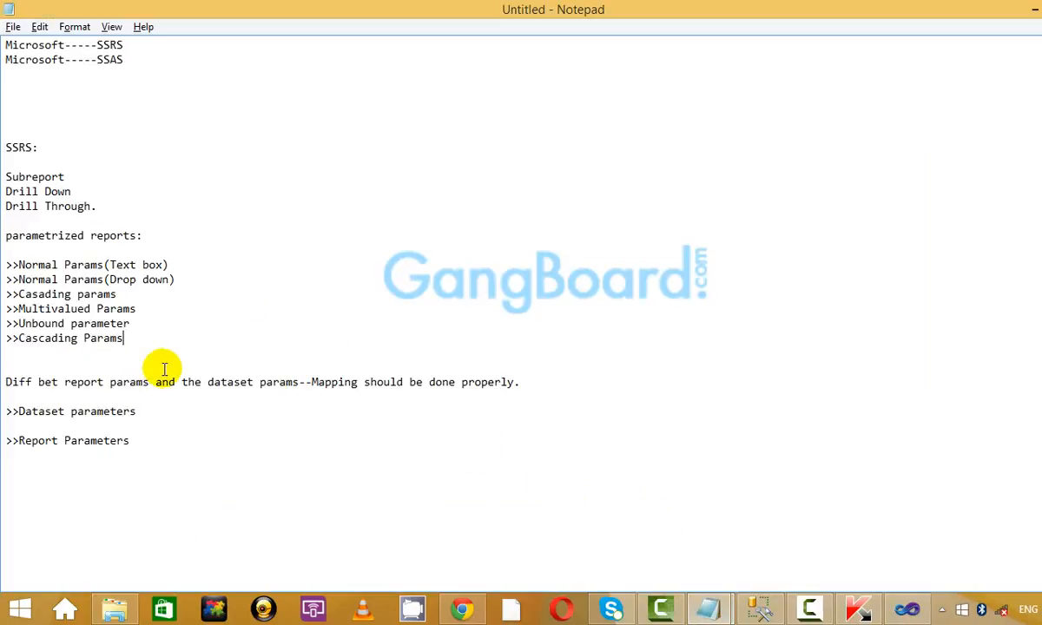
Highlight the multivalued, unbound and cascading entries in the notes, and check the DataSet1 options in Visual Studio.
{"action": "left_click_drag", "start_coordinate": [164, 369], "coordinate": [69, 307]}
{"action": "left_click", "coordinate": [284, 304]}
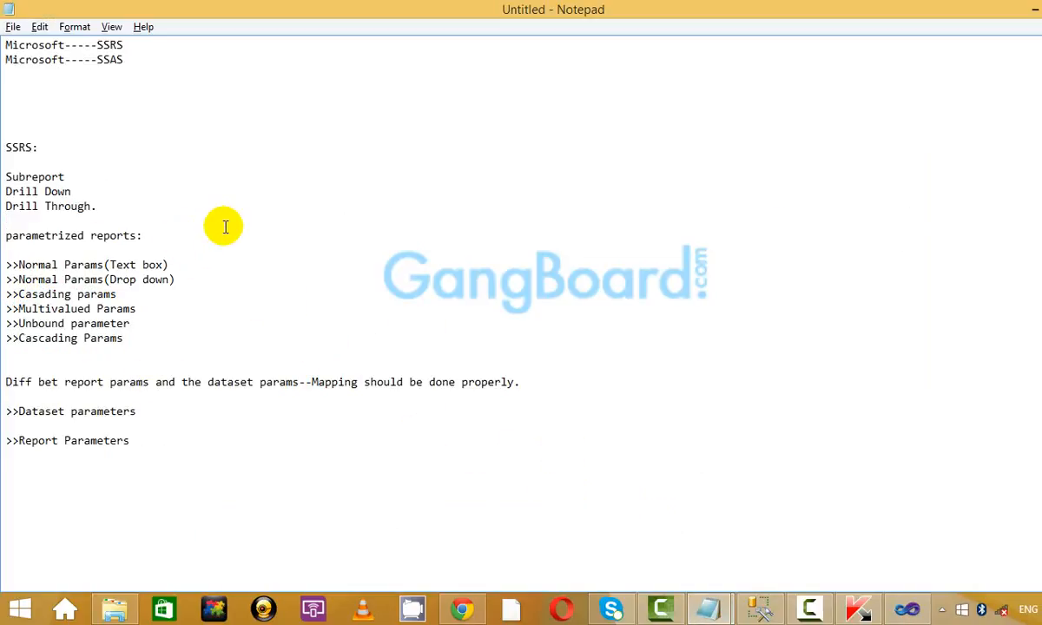
{"action": "left_click", "coordinate": [809, 608]}
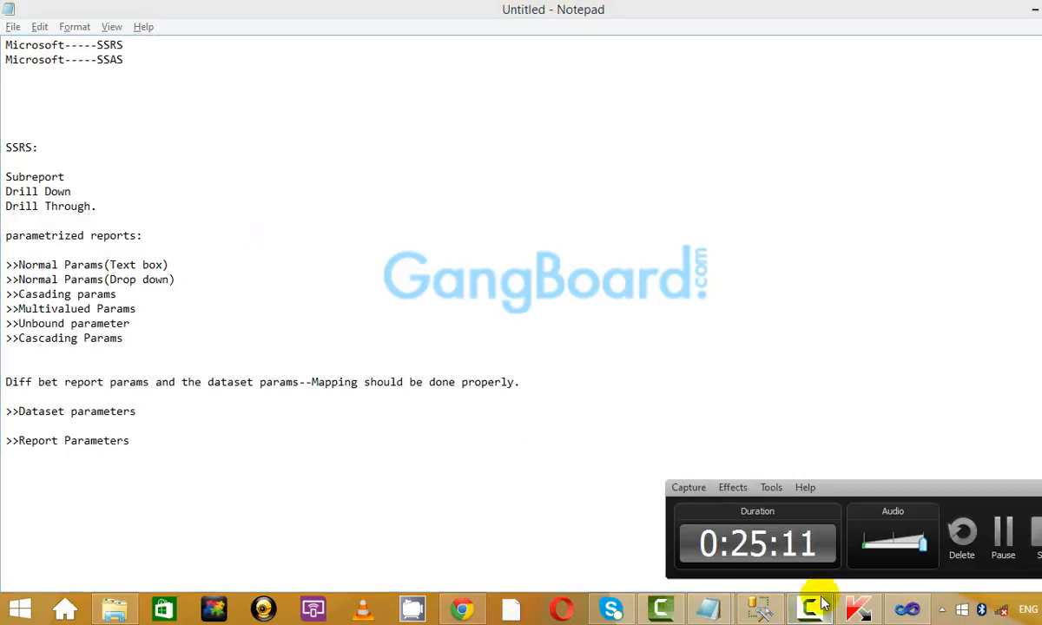
{"action": "left_click", "coordinate": [1030, 484]}
{"action": "left_click", "coordinate": [633, 338]}
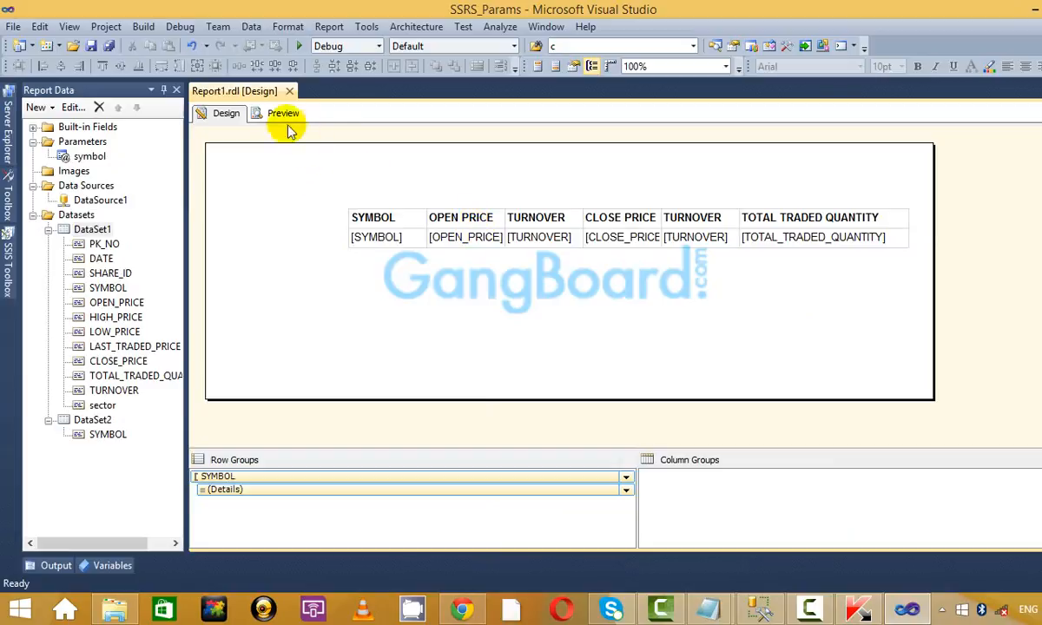
{"action": "left_click", "coordinate": [93, 233]}
{"action": "right_click", "coordinate": [93, 233]}
{"action": "left_click", "coordinate": [338, 249]}
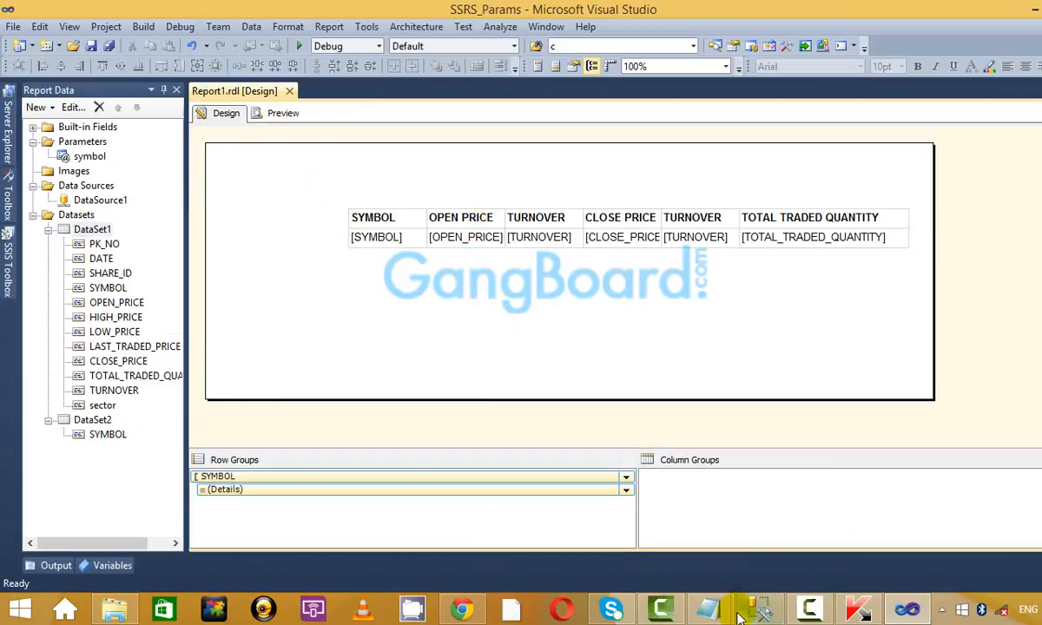
Switch to the Notepad notes, highlight the Unbound parameter entry and return to the report design.
{"action": "mouse_move", "coordinate": [714, 612]}
{"action": "left_click", "coordinate": [632, 525]}
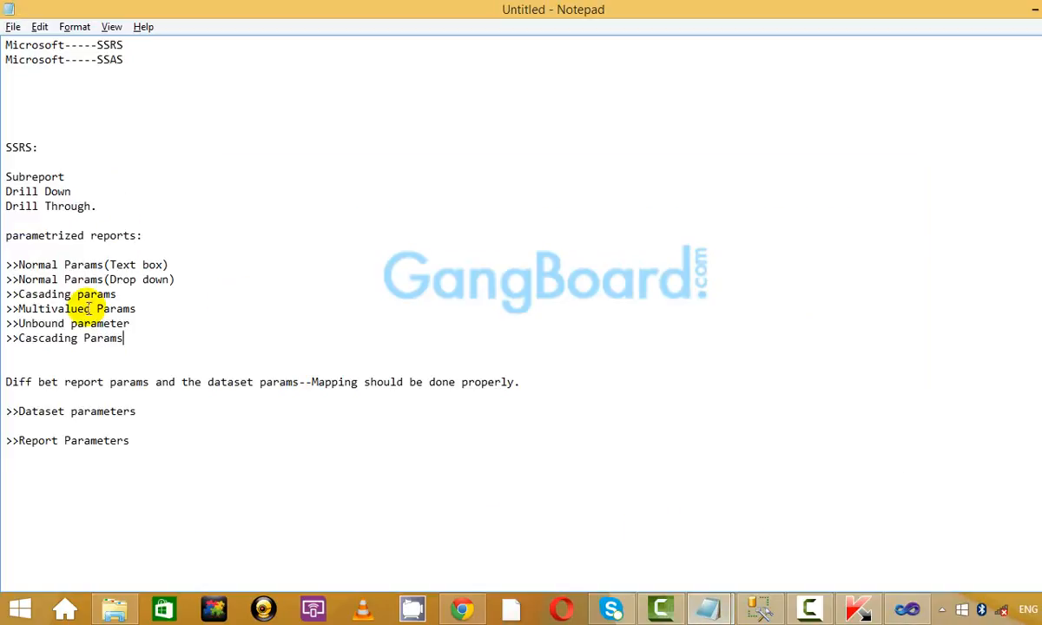
{"action": "left_click_drag", "start_coordinate": [163, 323], "coordinate": [7, 323]}
{"action": "left_click", "coordinate": [307, 326]}
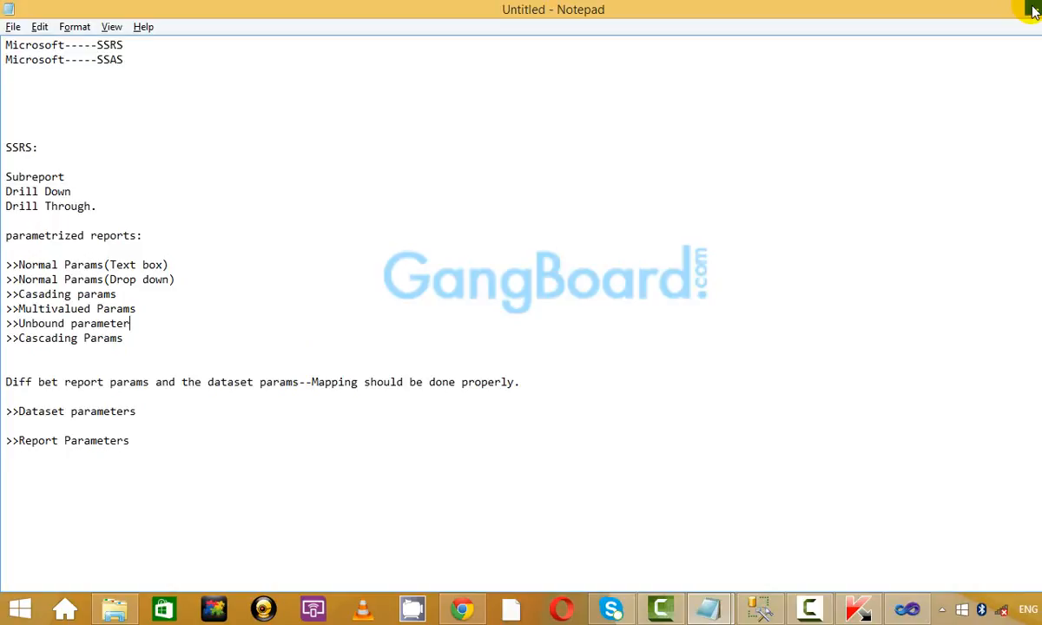
{"action": "left_click", "coordinate": [1033, 10]}
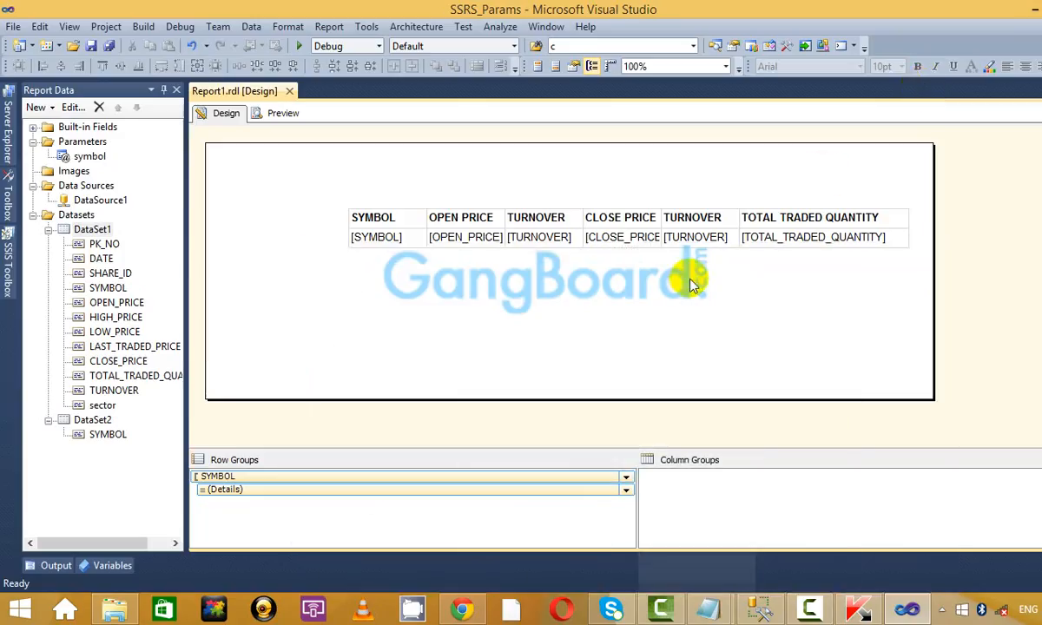
Look over the report's dataset and parameter entries, preview the report and return to its design.
{"action": "left_click", "coordinate": [91, 230]}
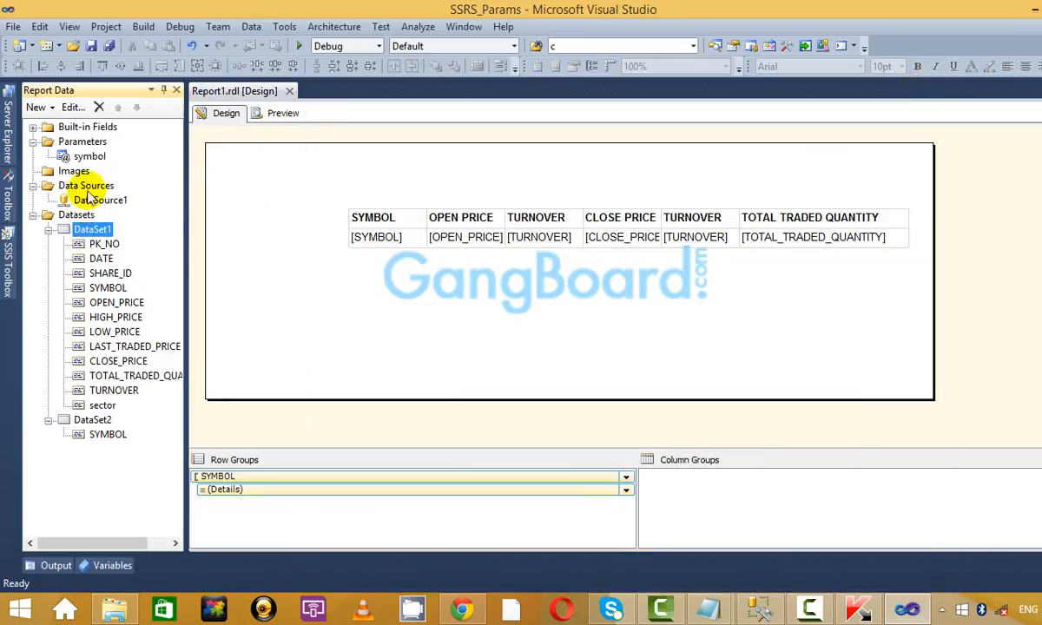
{"action": "left_click", "coordinate": [89, 156]}
{"action": "left_click", "coordinate": [98, 144]}
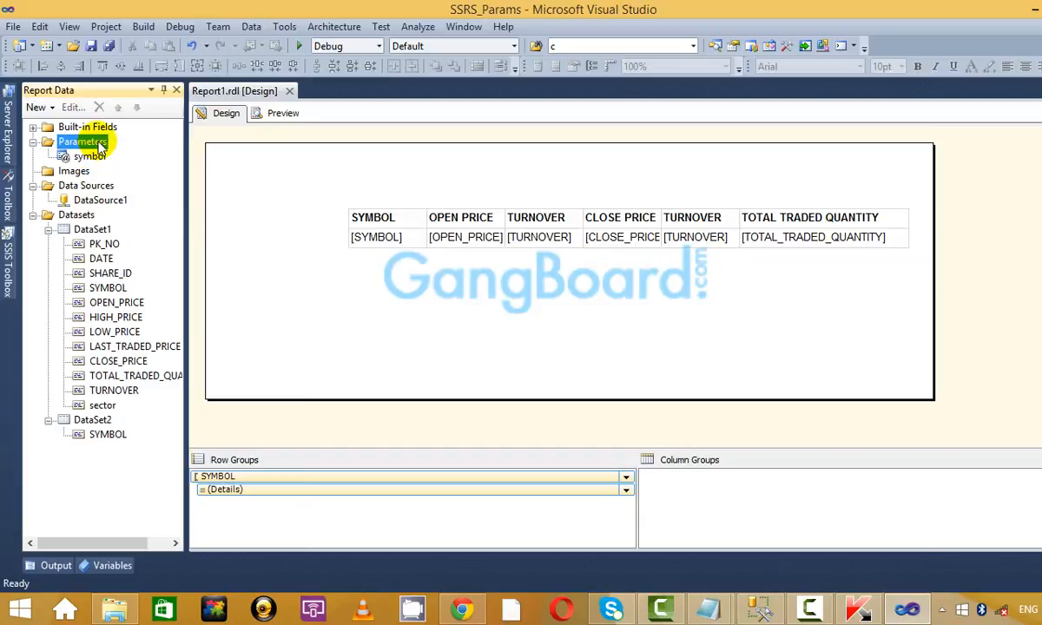
{"action": "left_click", "coordinate": [258, 248]}
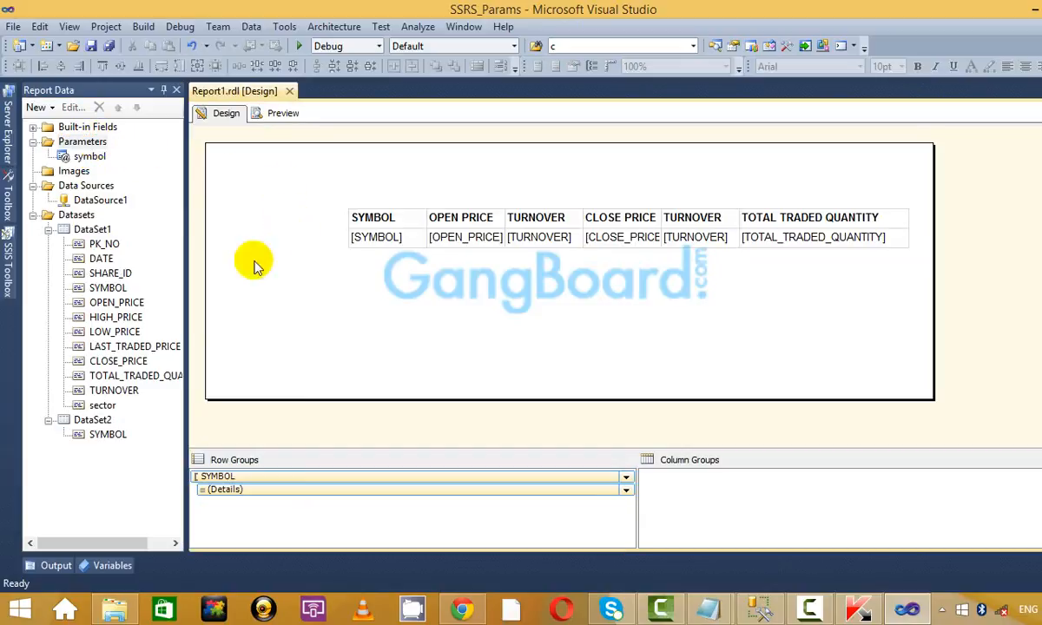
{"action": "left_click", "coordinate": [647, 236]}
{"action": "left_click", "coordinate": [570, 162]}
{"action": "left_click", "coordinate": [280, 111]}
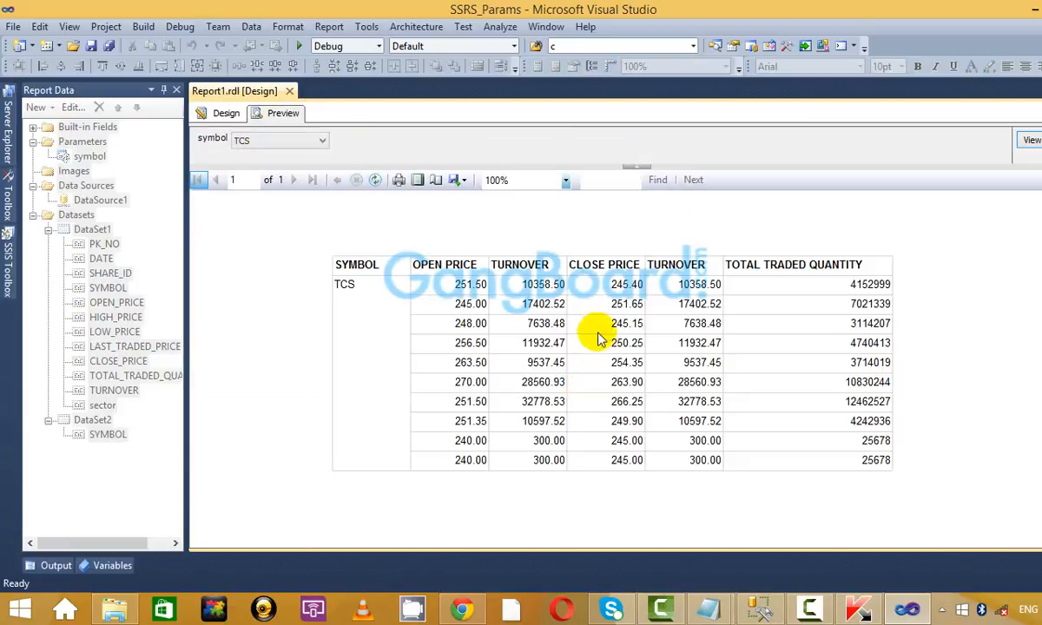
{"action": "left_click", "coordinate": [221, 117]}
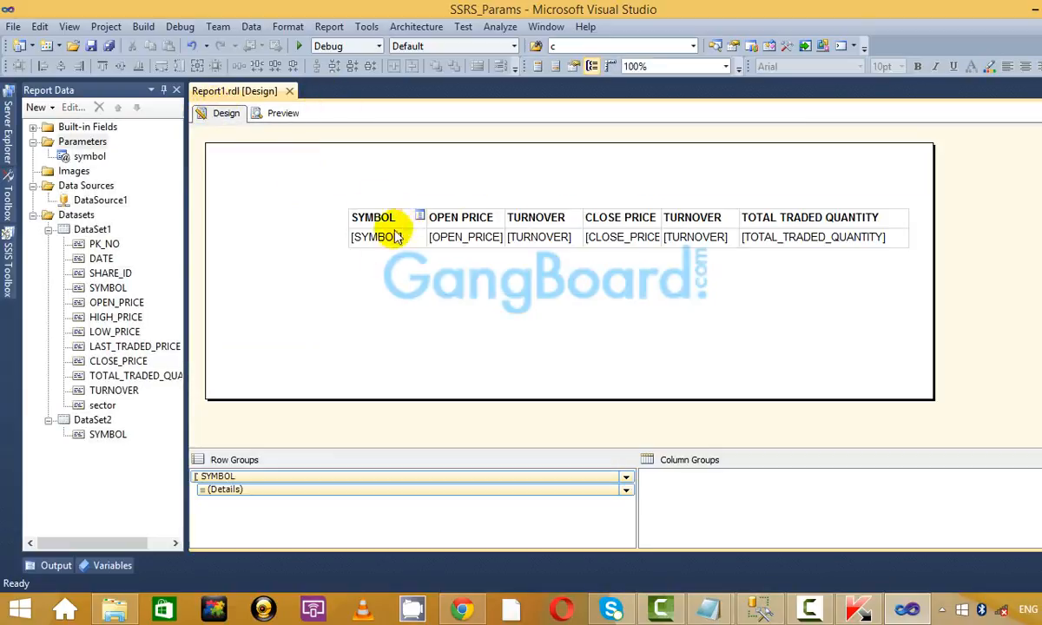
{"action": "left_click", "coordinate": [286, 116]}
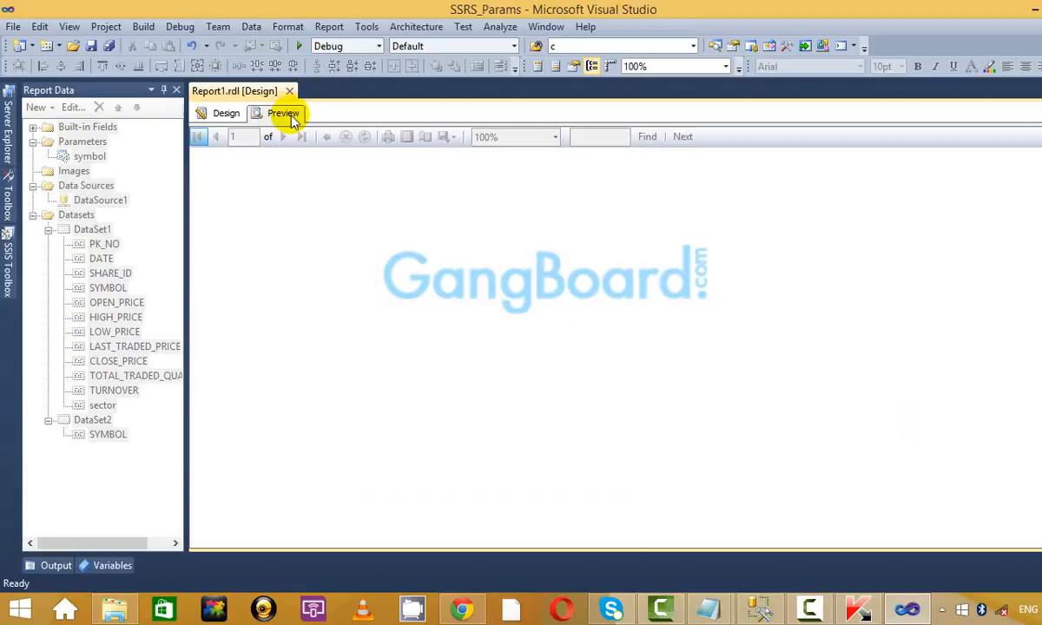
{"action": "left_click", "coordinate": [229, 115]}
Move the whole table closer to the left edge of the report body and check the preview.
{"action": "left_click", "coordinate": [347, 215]}
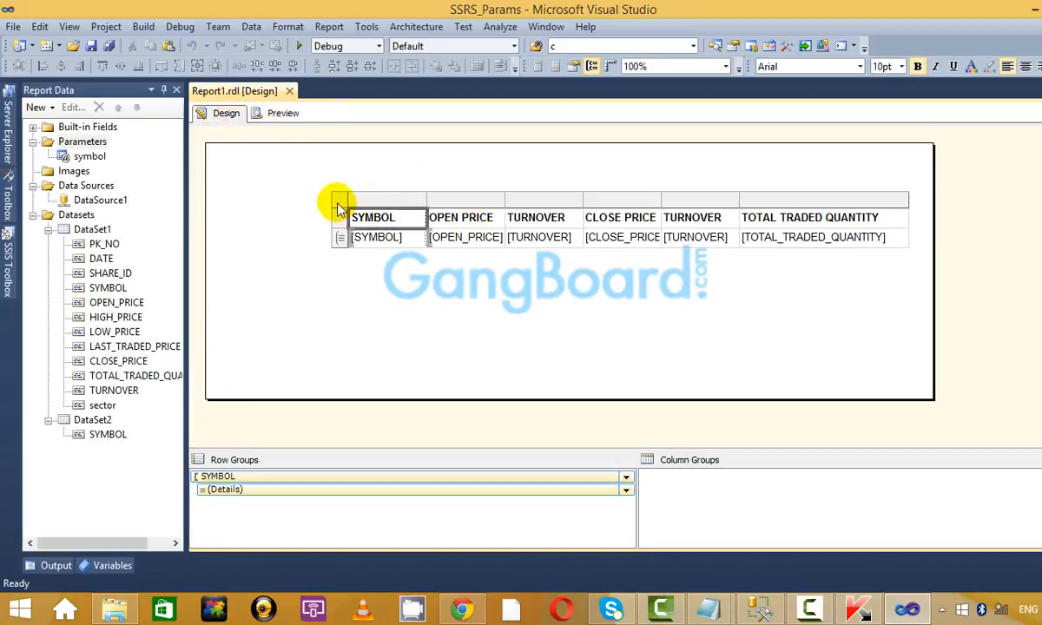
{"action": "left_click", "coordinate": [346, 207]}
{"action": "left_click_drag", "start_coordinate": [358, 208], "coordinate": [300, 206]}
{"action": "left_click", "coordinate": [447, 168]}
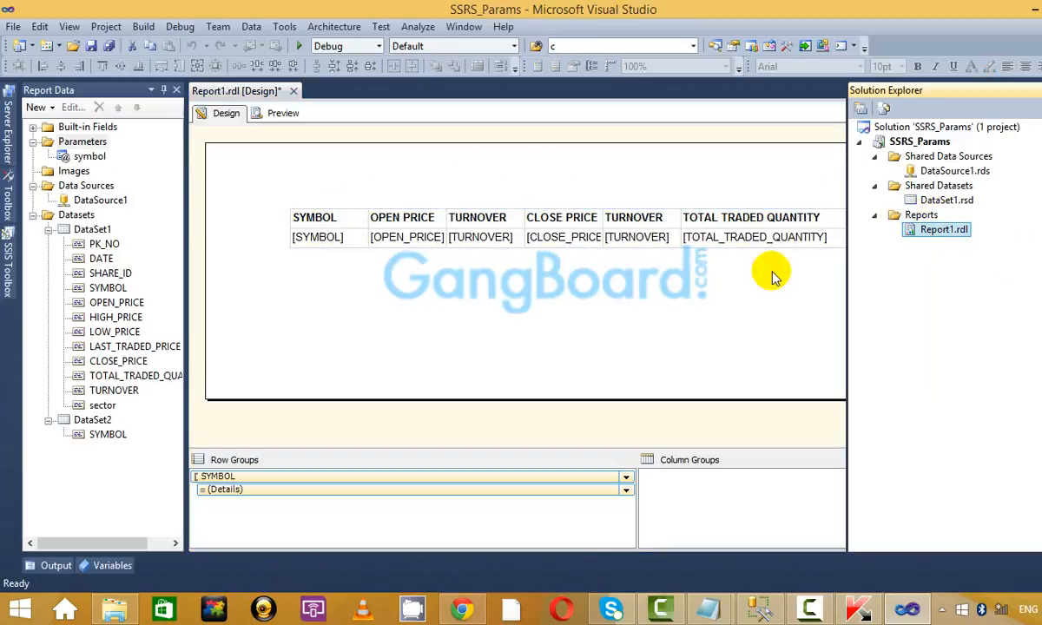
{"action": "left_click", "coordinate": [249, 505]}
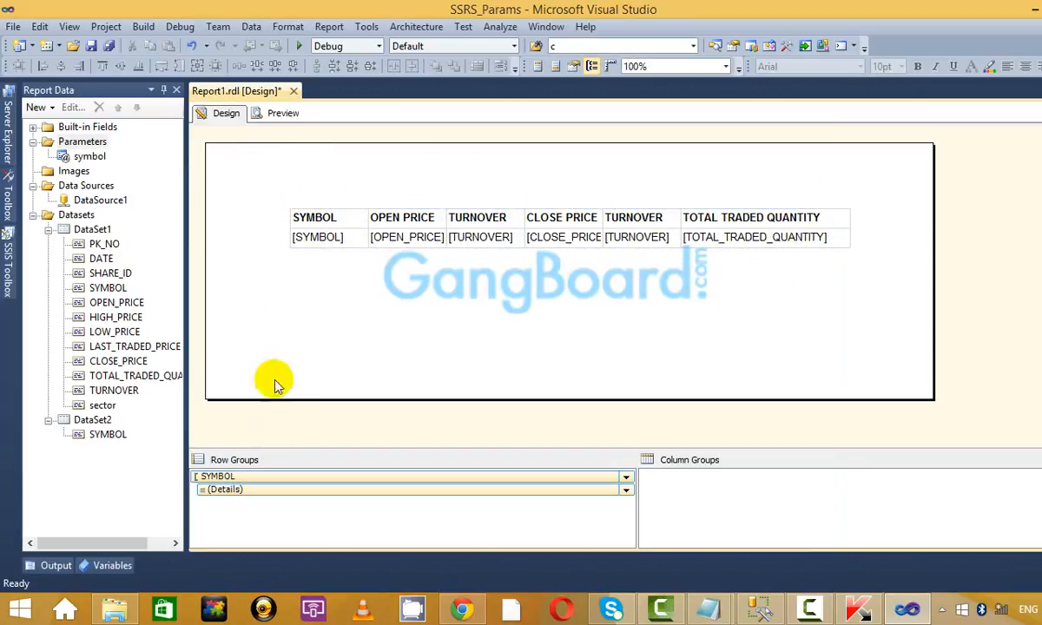
{"action": "left_click", "coordinate": [286, 114]}
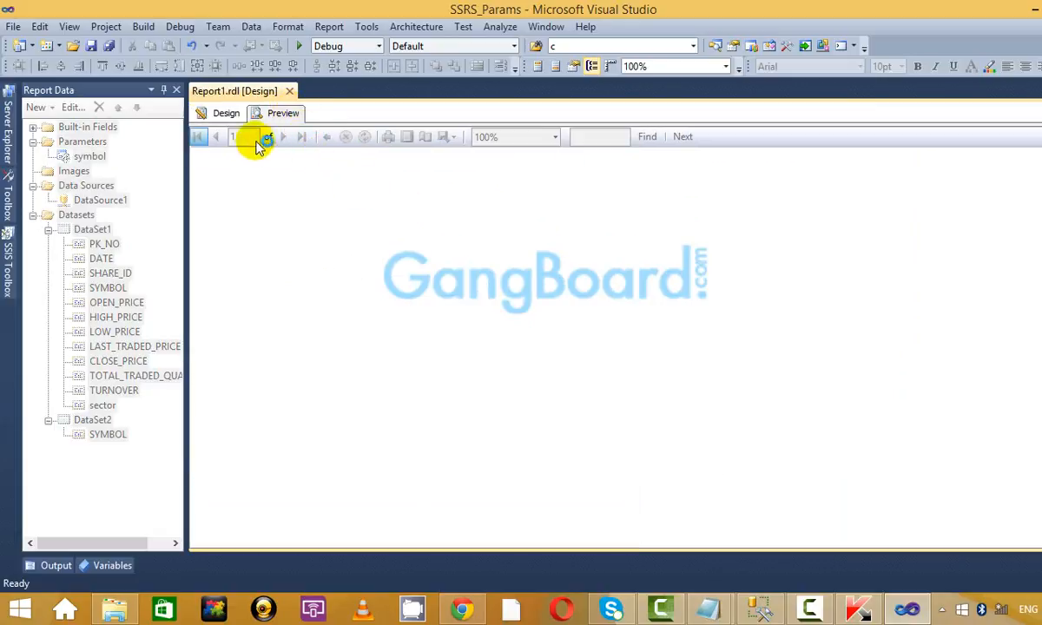
{"action": "left_click", "coordinate": [222, 114]}
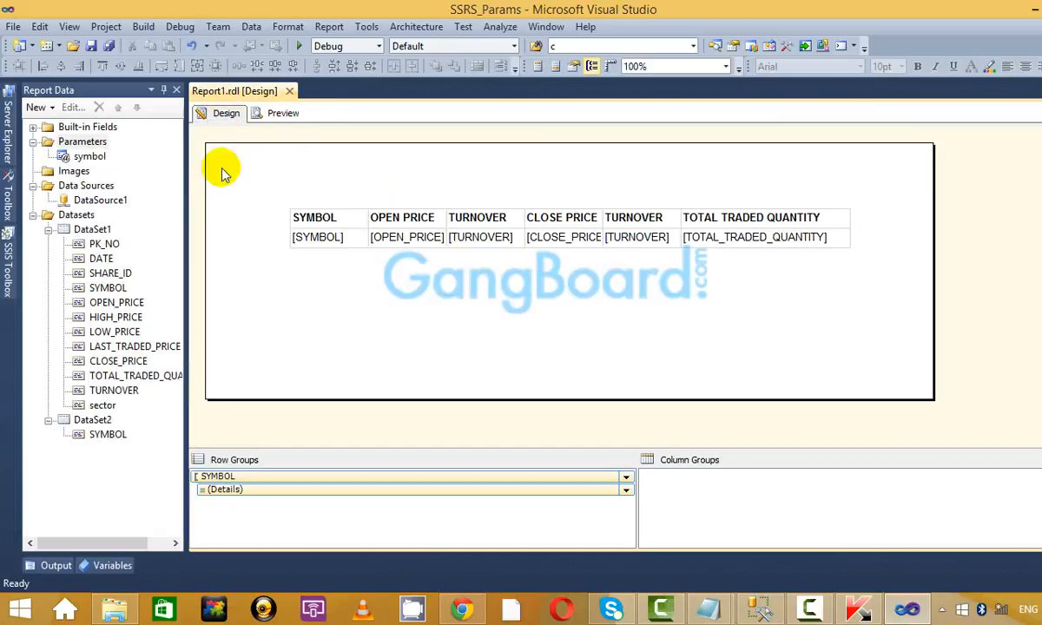
Add a visible text report parameter with both its name and prompt set to Special_Discount.
{"action": "left_click", "coordinate": [91, 157]}
{"action": "right_click", "coordinate": [83, 142]}
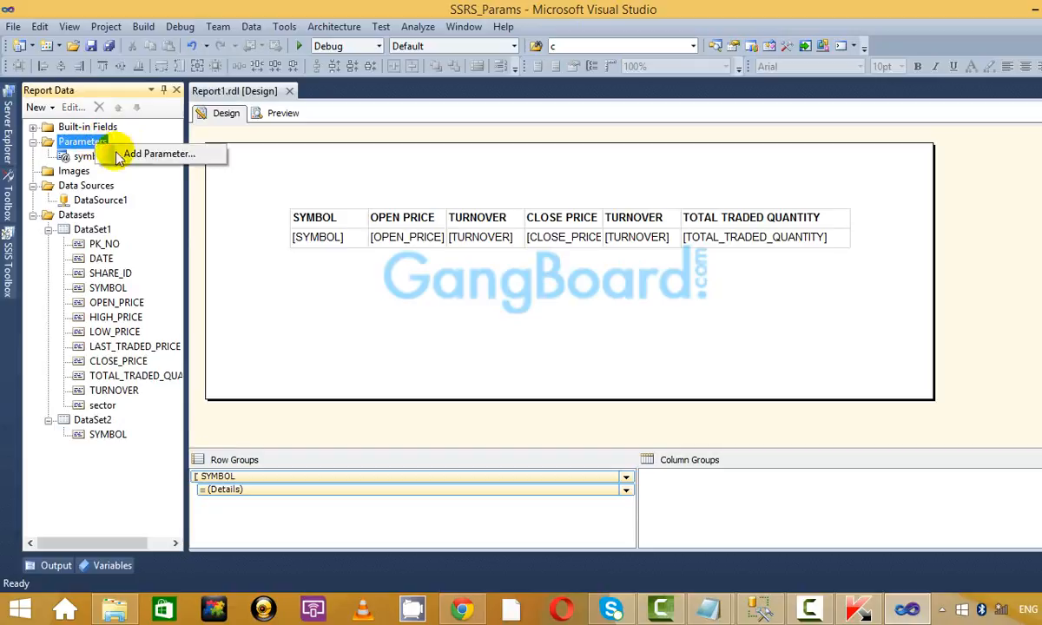
{"action": "left_click", "coordinate": [153, 158]}
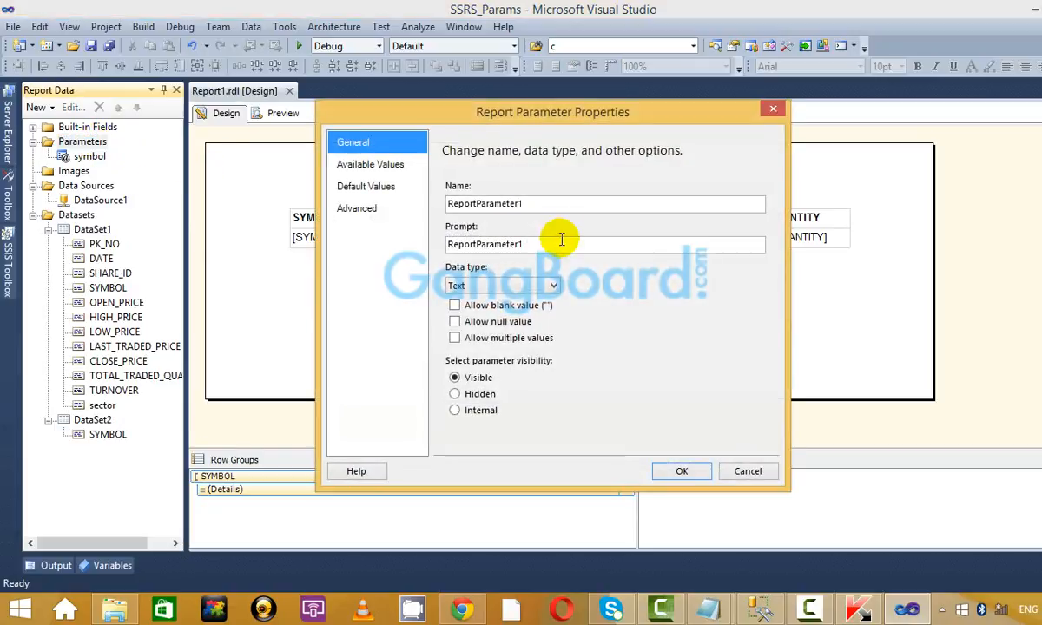
{"action": "double_click", "coordinate": [543, 203]}
{"action": "key", "text": "BackSpace"}
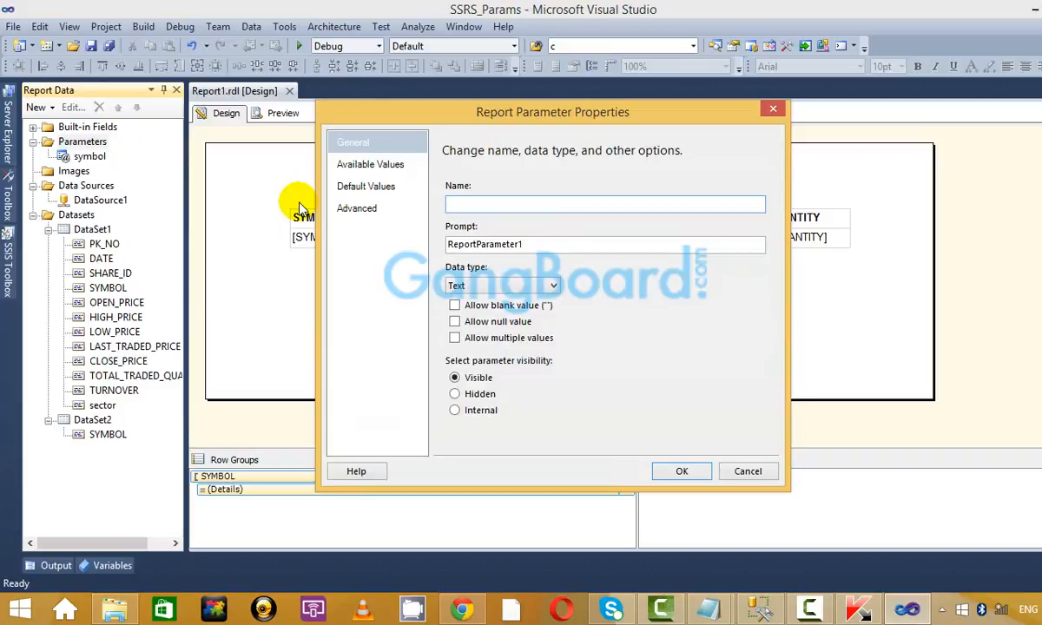
{"action": "type", "text": "Special_Discount"}
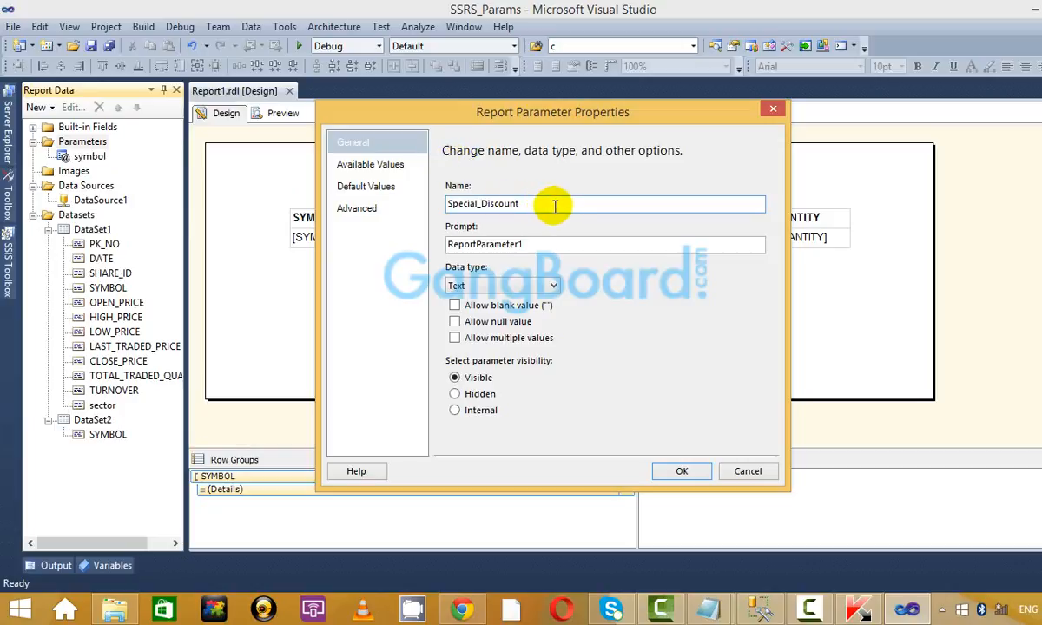
{"action": "left_click_drag", "start_coordinate": [538, 202], "coordinate": [391, 194]}
{"action": "key", "text": "ctrl+c"}
{"action": "left_click_drag", "start_coordinate": [534, 244], "coordinate": [369, 250]}
{"action": "key", "text": "ctrl+v"}
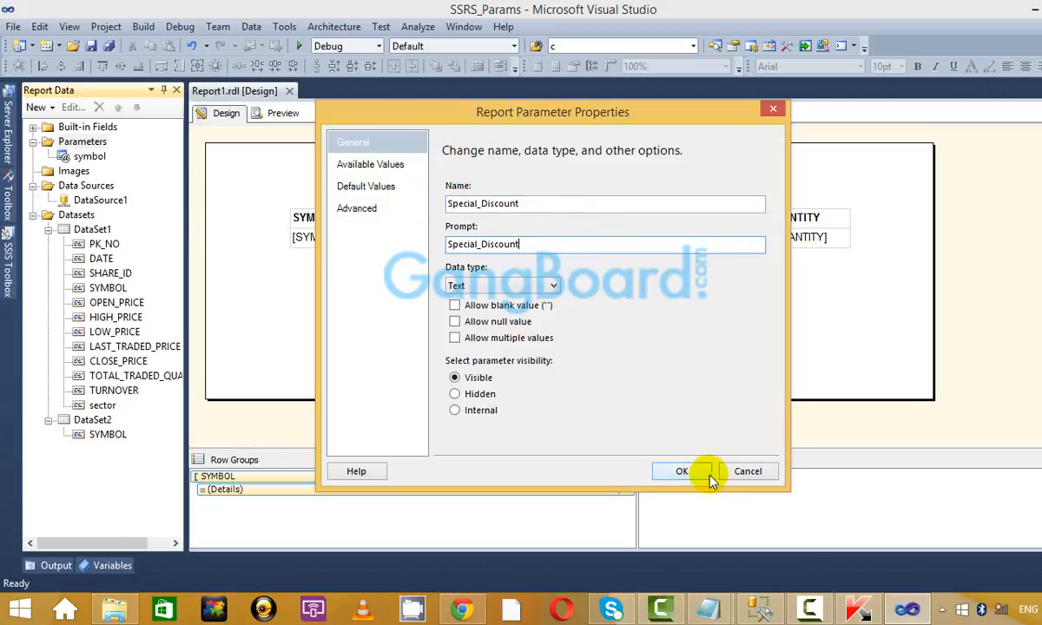
{"action": "left_click", "coordinate": [681, 471]}
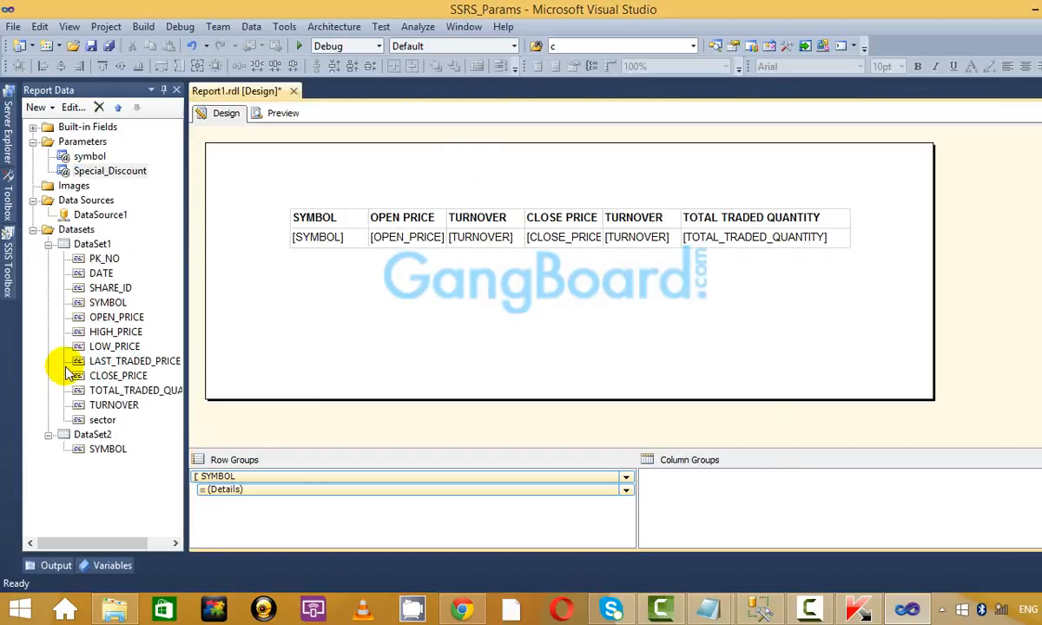
Insert an OPEN_PRICE column between TURNOVER and CLOSE PRICE in the table, and delete the TOTAL TRADED QUANTITY column.
{"action": "left_click", "coordinate": [106, 319]}
{"action": "left_click_drag", "start_coordinate": [106, 318], "coordinate": [530, 235]}
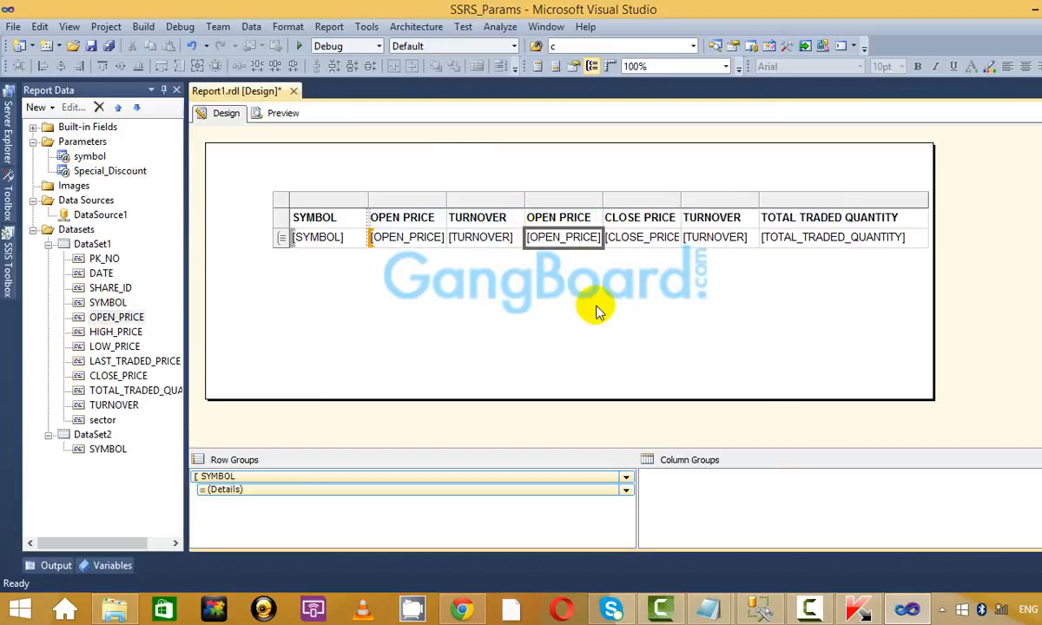
{"action": "left_click", "coordinate": [830, 202]}
{"action": "right_click", "coordinate": [831, 199]}
{"action": "left_click", "coordinate": [868, 225]}
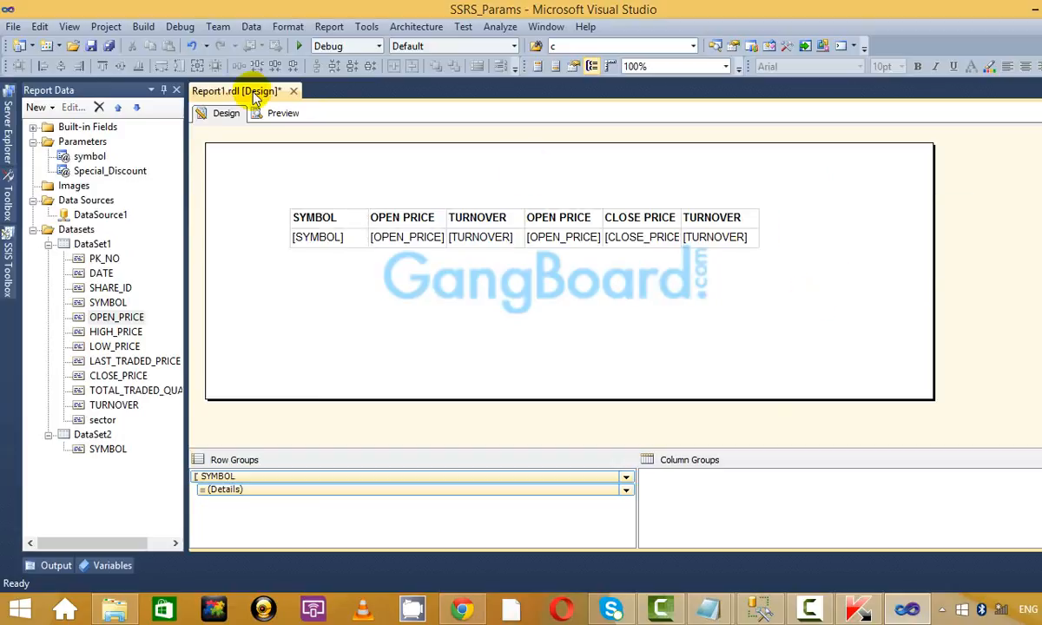
Try to run the report preview for symbol BGR with Special_Discount left blank, and return to the design.
{"action": "left_click", "coordinate": [283, 113]}
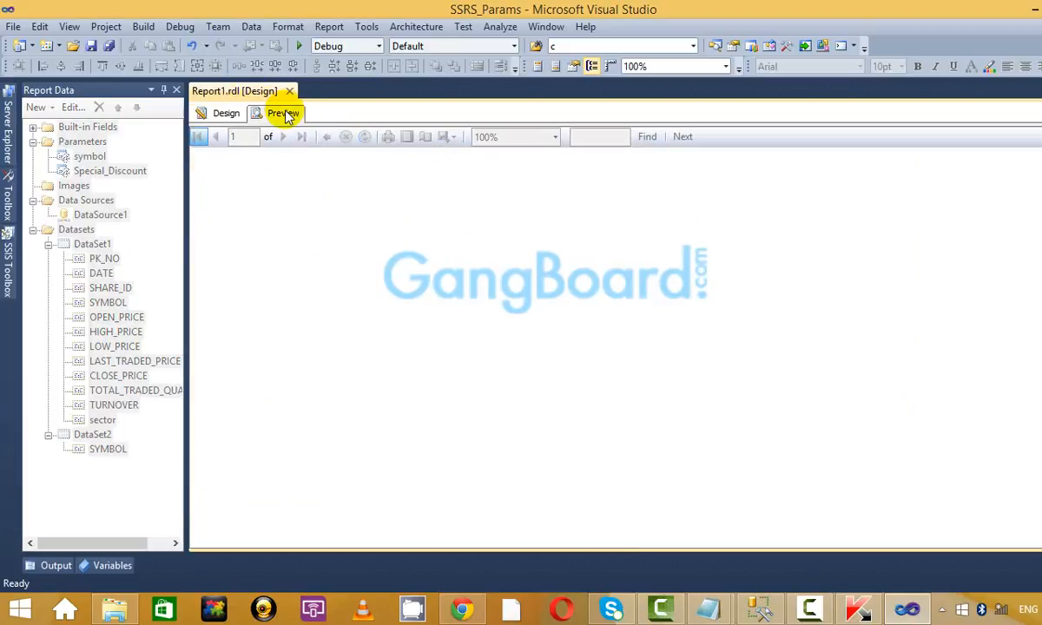
{"action": "left_click", "coordinate": [293, 140]}
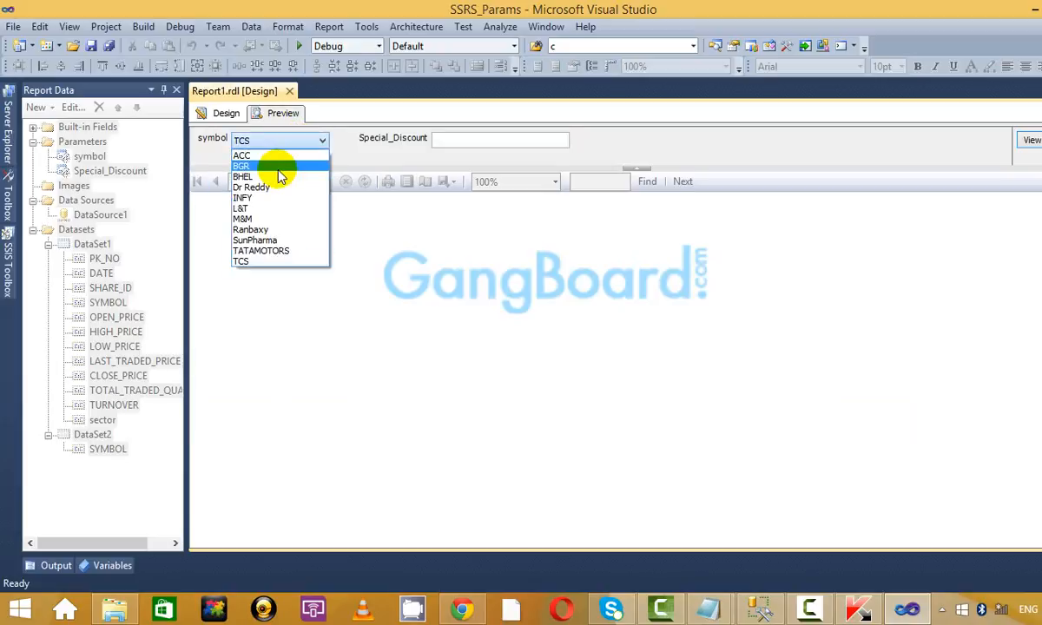
{"action": "left_click", "coordinate": [260, 165]}
{"action": "left_click", "coordinate": [1024, 137]}
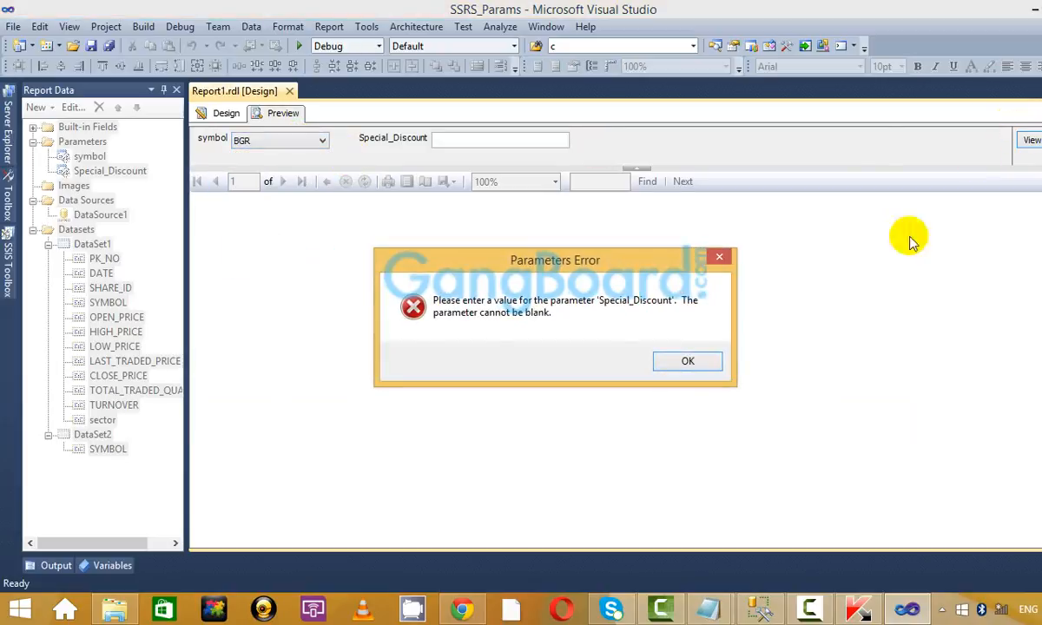
{"action": "left_click", "coordinate": [686, 358]}
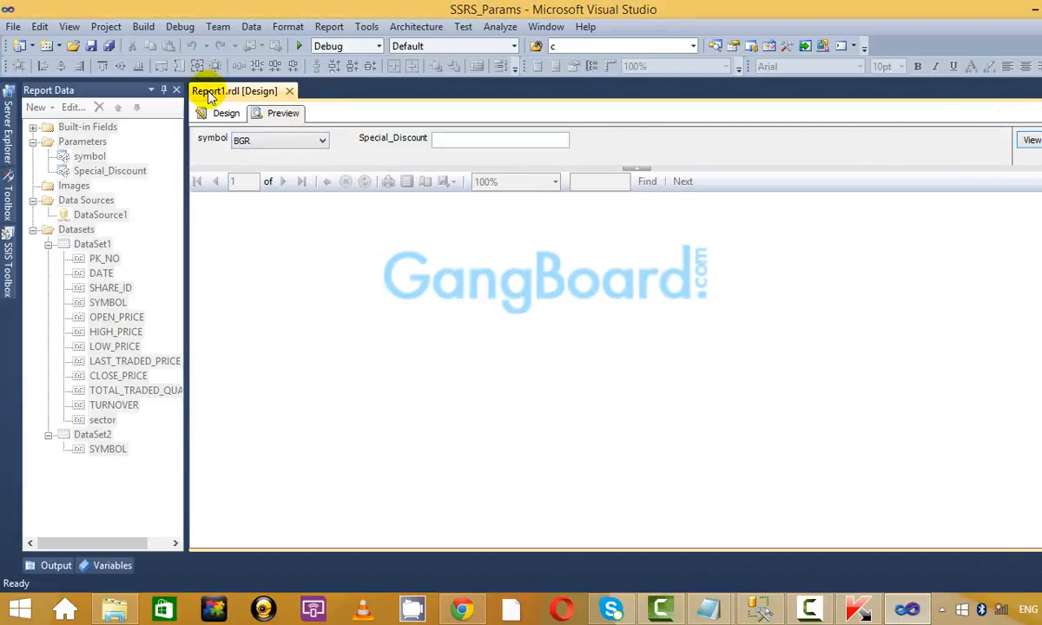
{"action": "left_click", "coordinate": [224, 112]}
Delete the Special_Discount report parameter, preview the report and return to the design.
{"action": "left_click", "coordinate": [99, 171]}
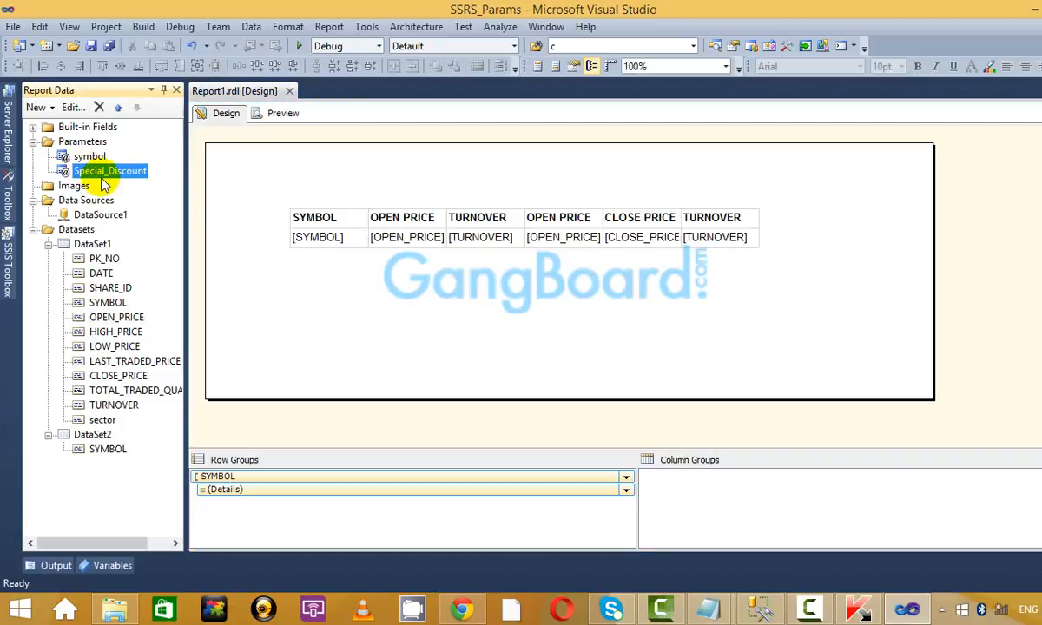
{"action": "right_click", "coordinate": [102, 178]}
{"action": "left_click", "coordinate": [221, 188]}
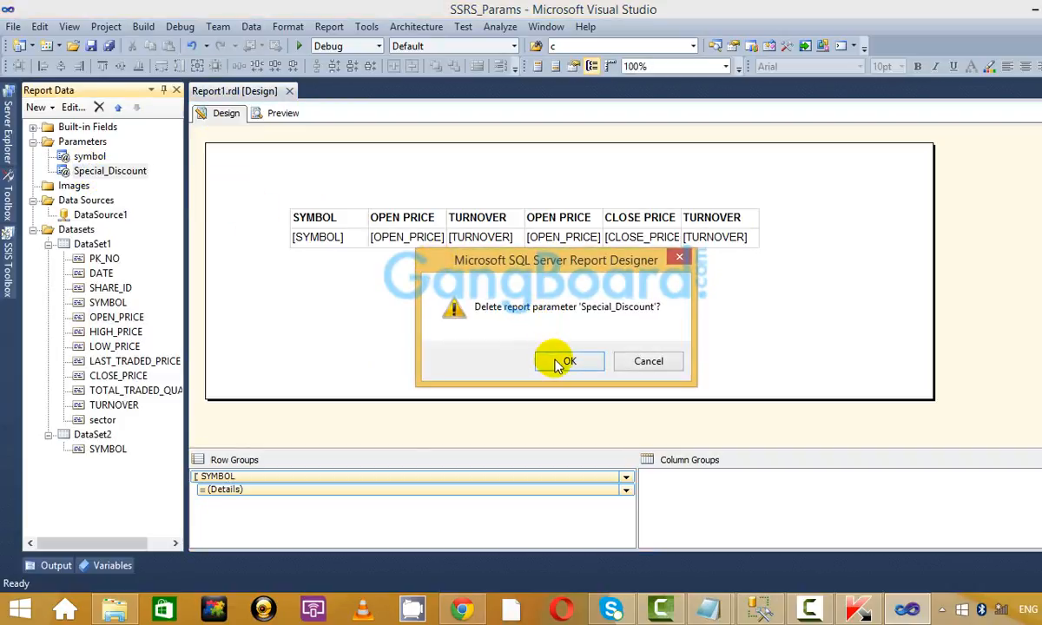
{"action": "left_click", "coordinate": [557, 363]}
{"action": "left_click", "coordinate": [282, 112]}
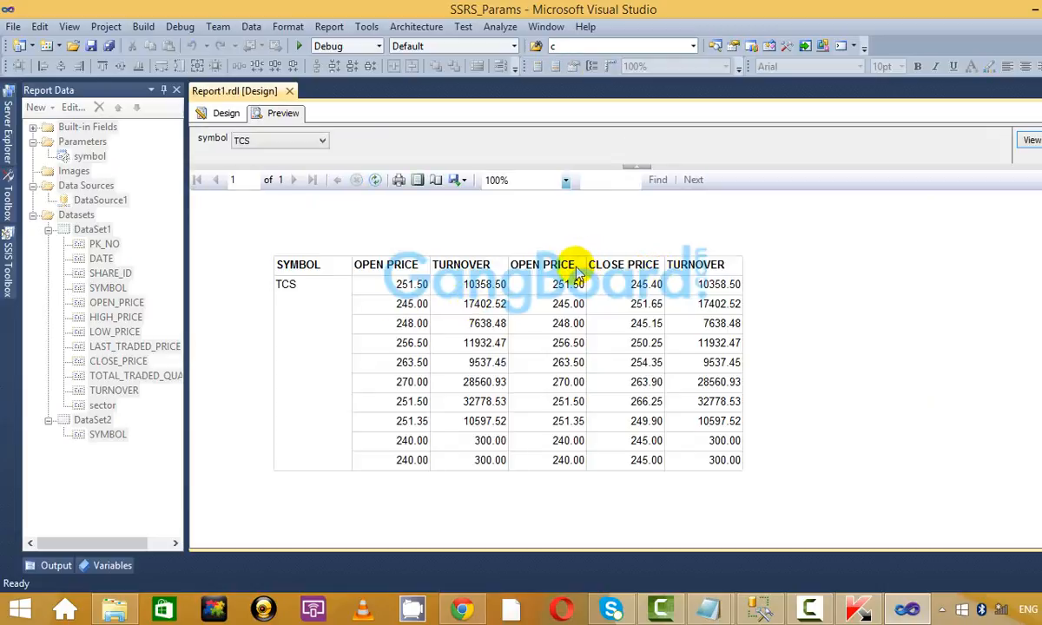
{"action": "left_click", "coordinate": [225, 113]}
Insert a blank column to the right of the second OPEN PRICE column and enter EPSS as its heading.
{"action": "left_click", "coordinate": [480, 237]}
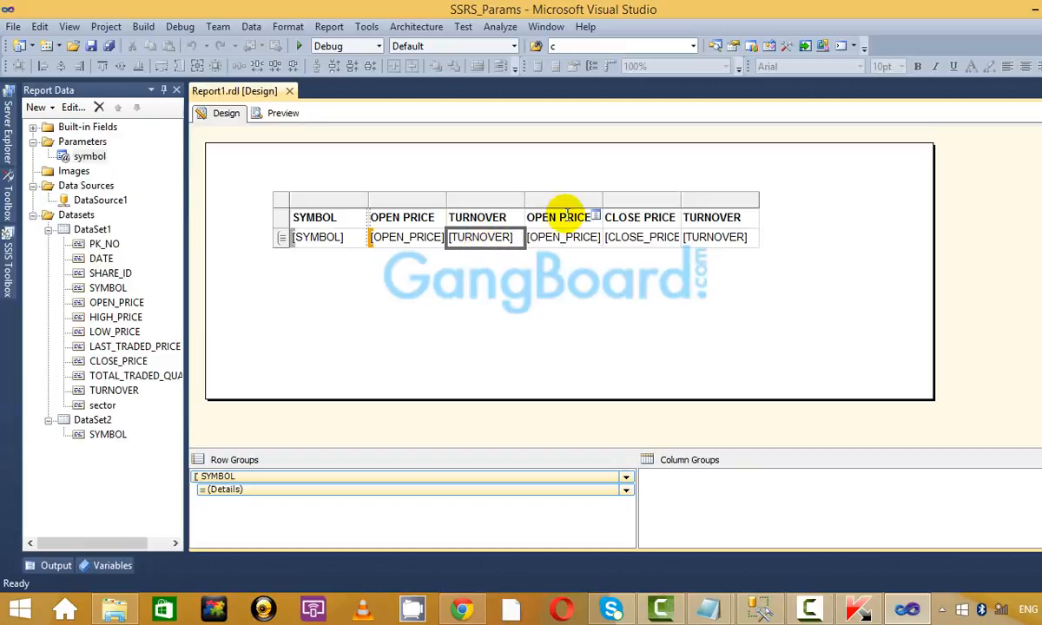
{"action": "left_click", "coordinate": [565, 200]}
{"action": "right_click", "coordinate": [579, 208]}
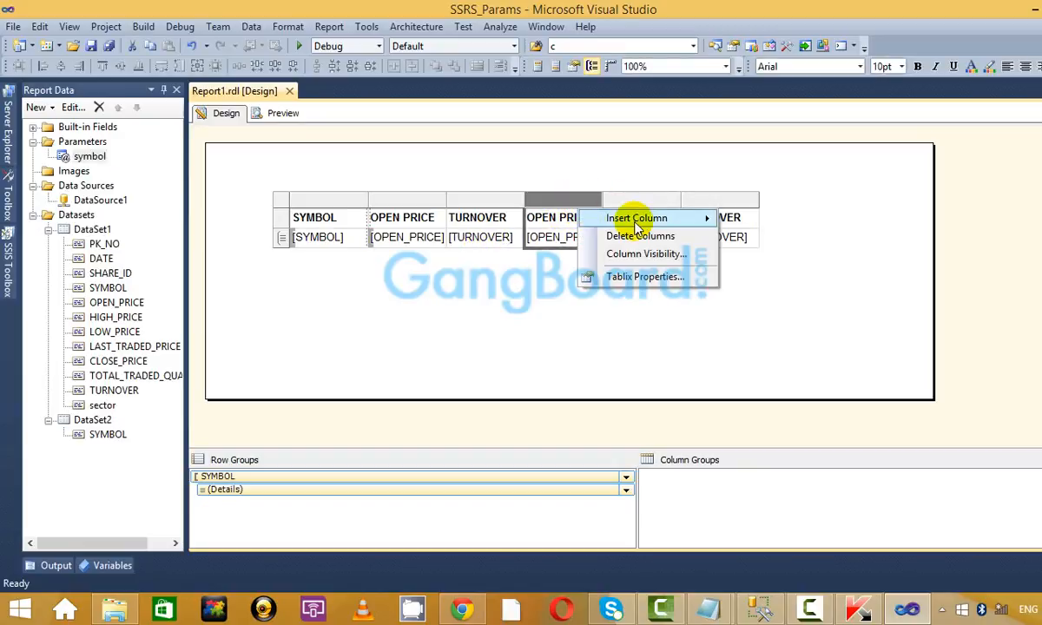
{"action": "mouse_move", "coordinate": [636, 224]}
{"action": "left_click", "coordinate": [780, 234]}
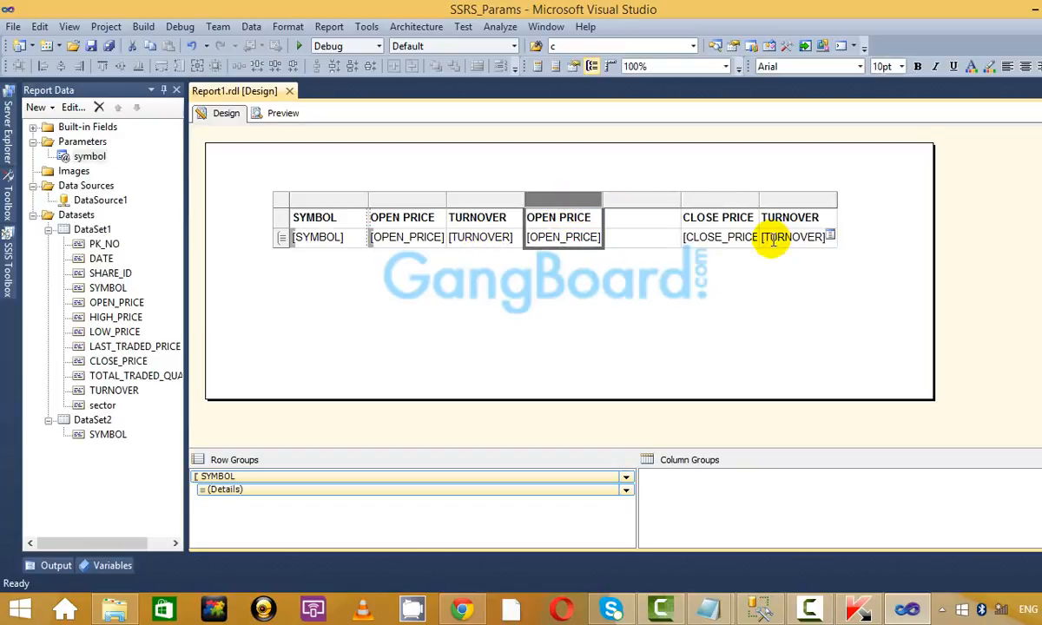
{"action": "left_click", "coordinate": [640, 222]}
{"action": "type", "text": "EPSS"}
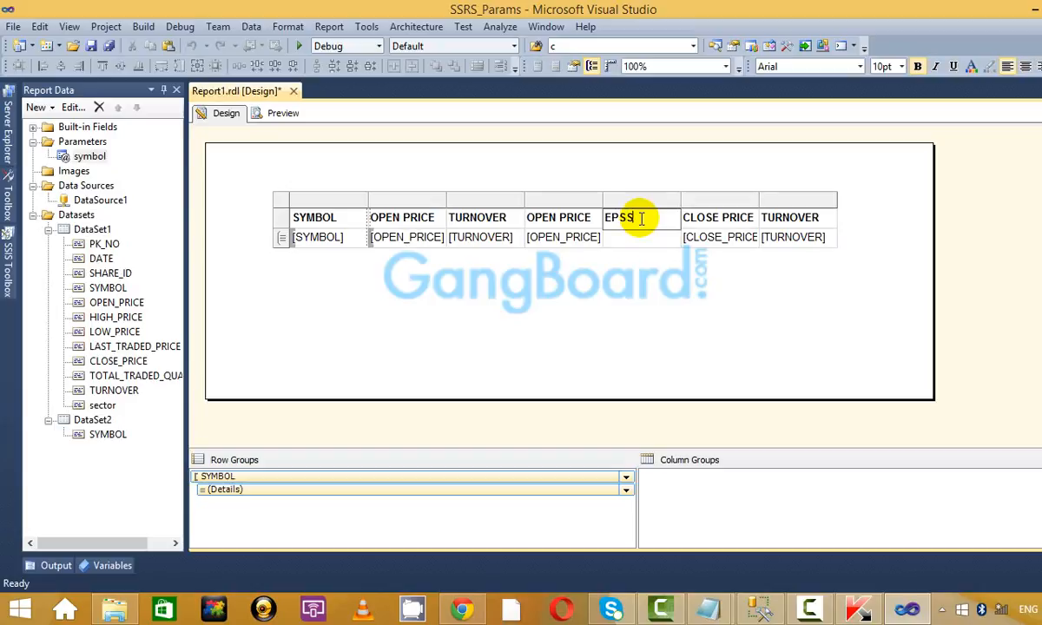
{"action": "left_click", "coordinate": [679, 298]}
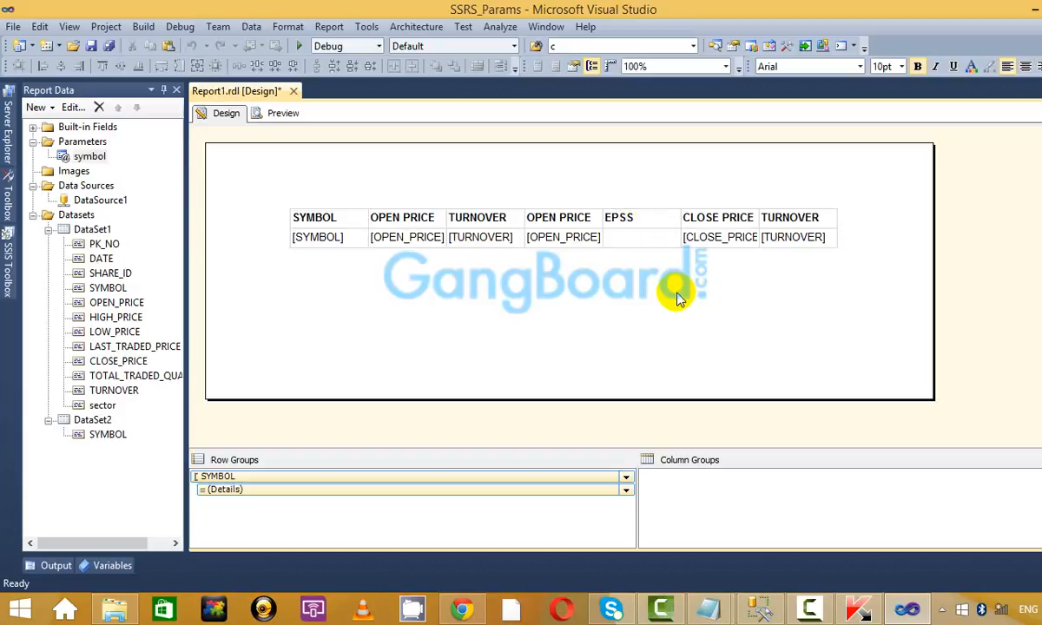
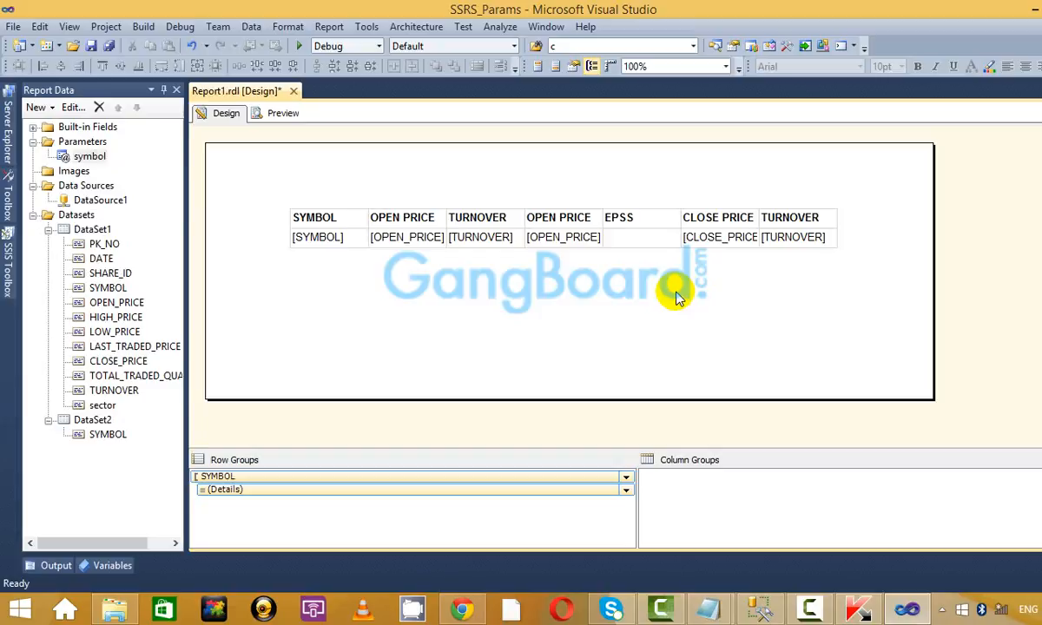
Replace the OPEN PRICE column beside EPSS with a LAST_TRADED_PRICE column from DataSet1, placed between TURNOVER and EPSS.
{"action": "left_click", "coordinate": [662, 235]}
{"action": "left_click", "coordinate": [556, 200]}
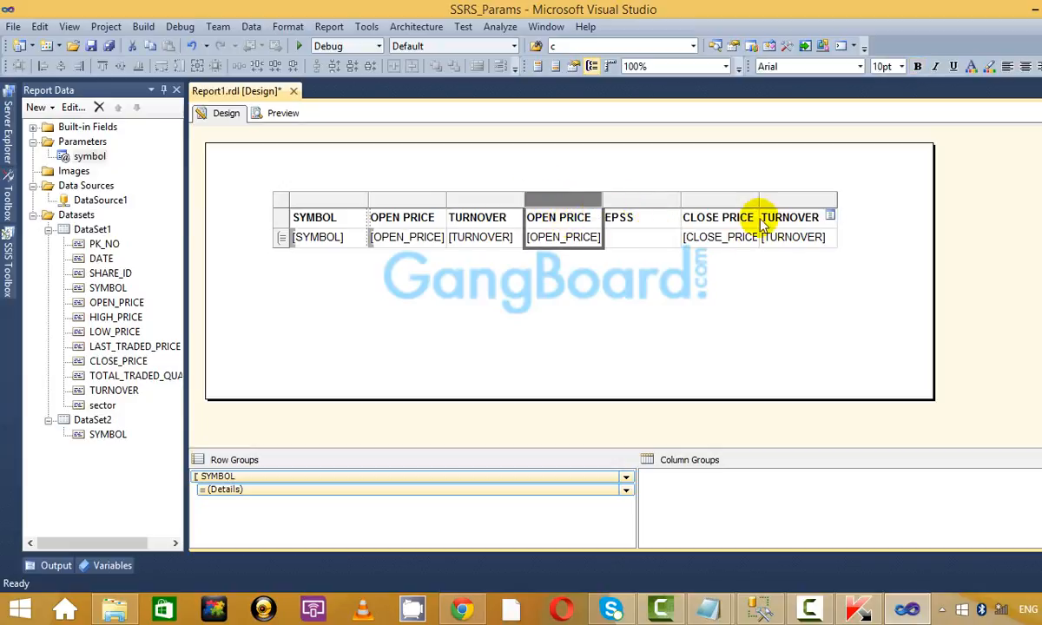
{"action": "left_click", "coordinate": [725, 219]}
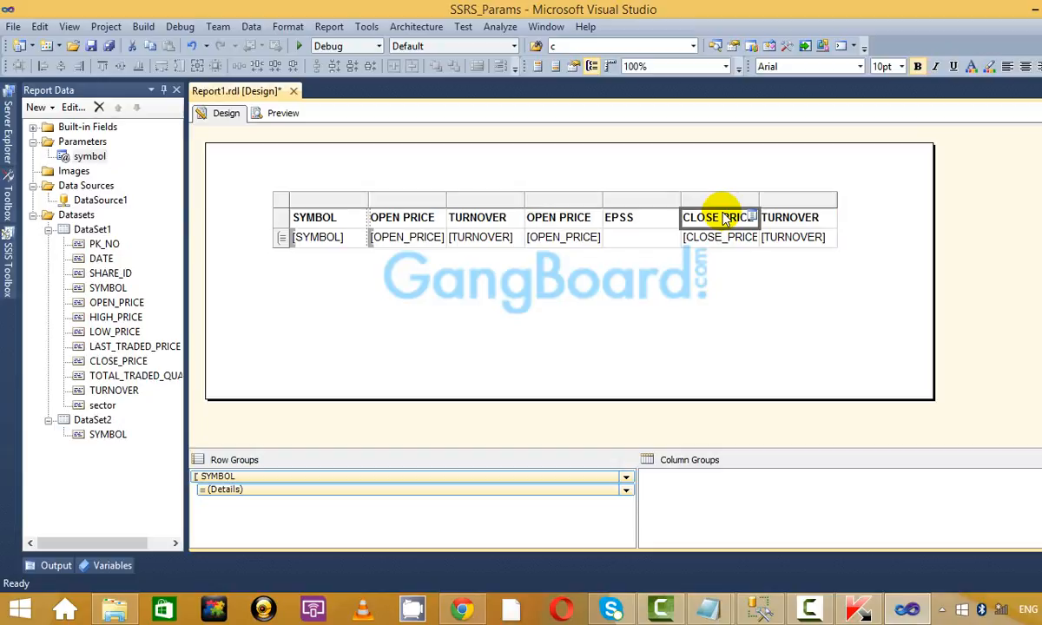
{"action": "right_click", "coordinate": [541, 201]}
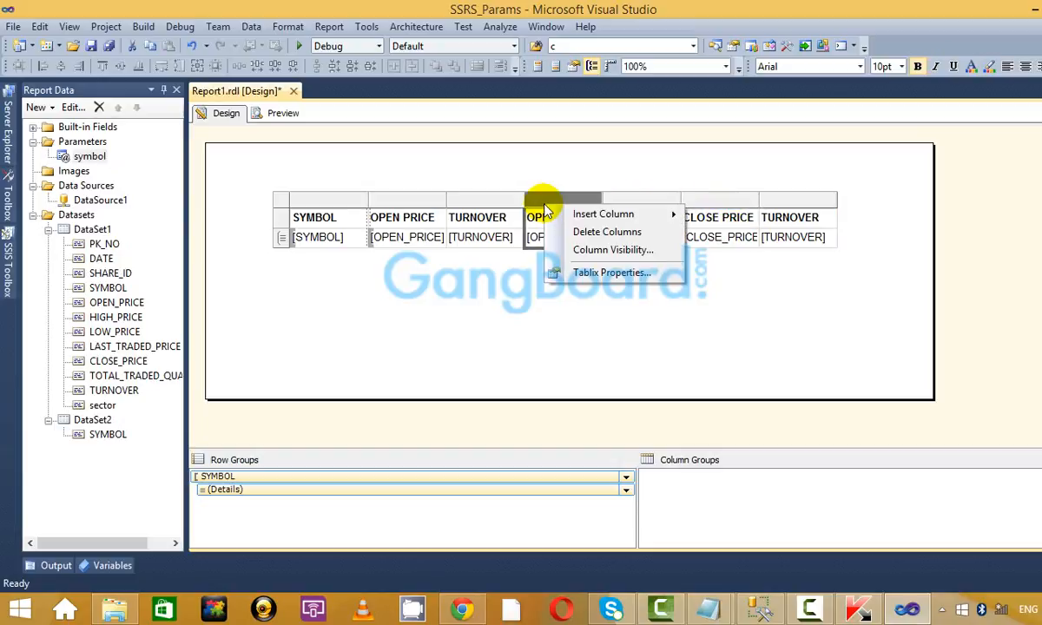
{"action": "left_click", "coordinate": [642, 236]}
{"action": "left_click", "coordinate": [109, 347]}
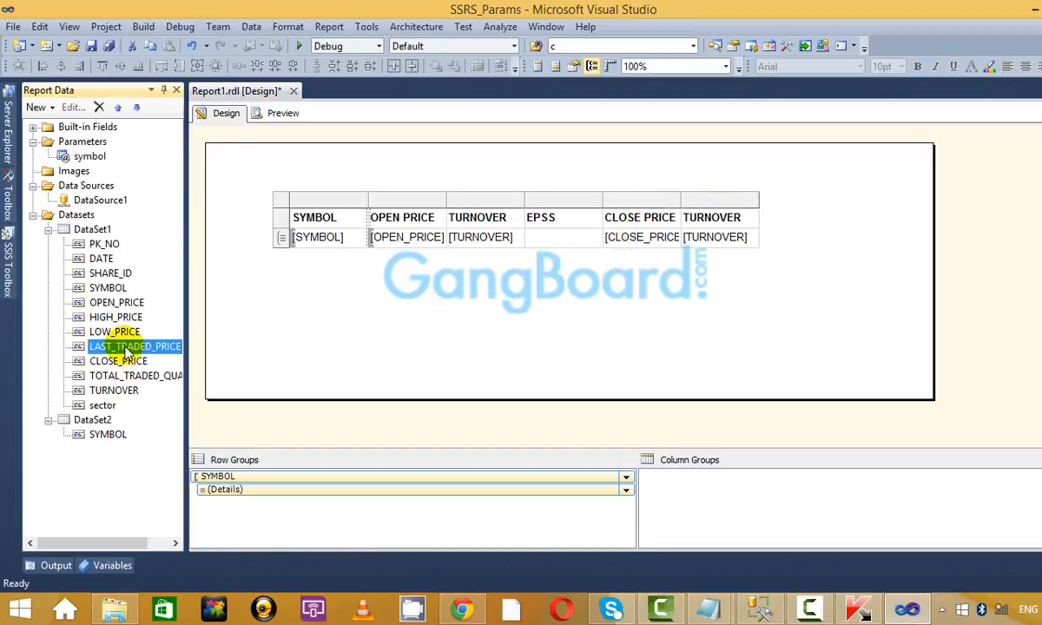
{"action": "left_click", "coordinate": [111, 331]}
{"action": "left_click_drag", "start_coordinate": [117, 347], "coordinate": [536, 251]}
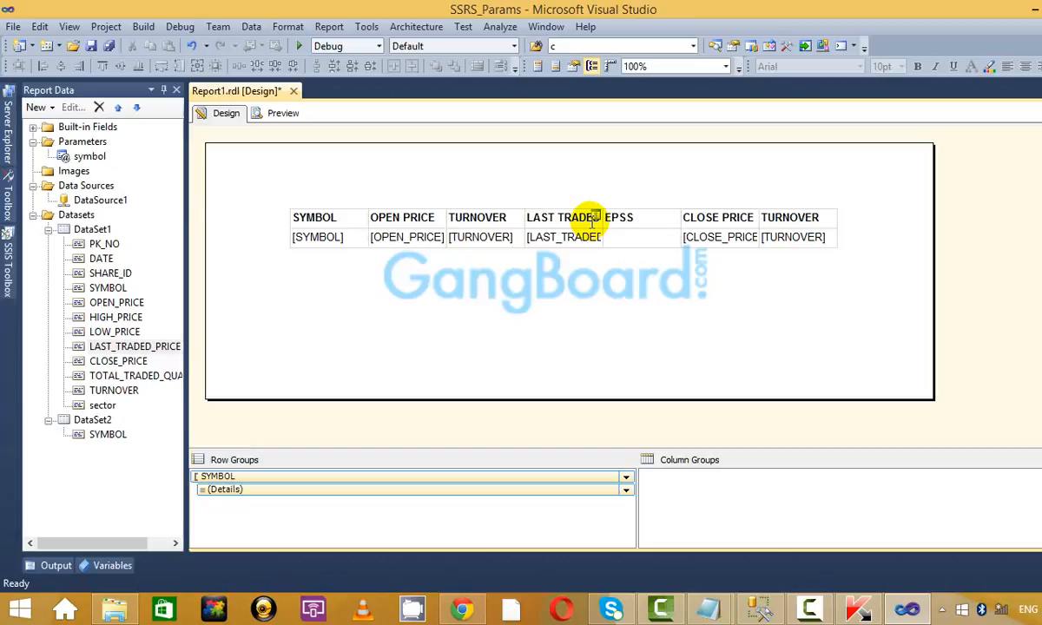
Open the report preview briefly and return to the design.
{"action": "left_click", "coordinate": [82, 141]}
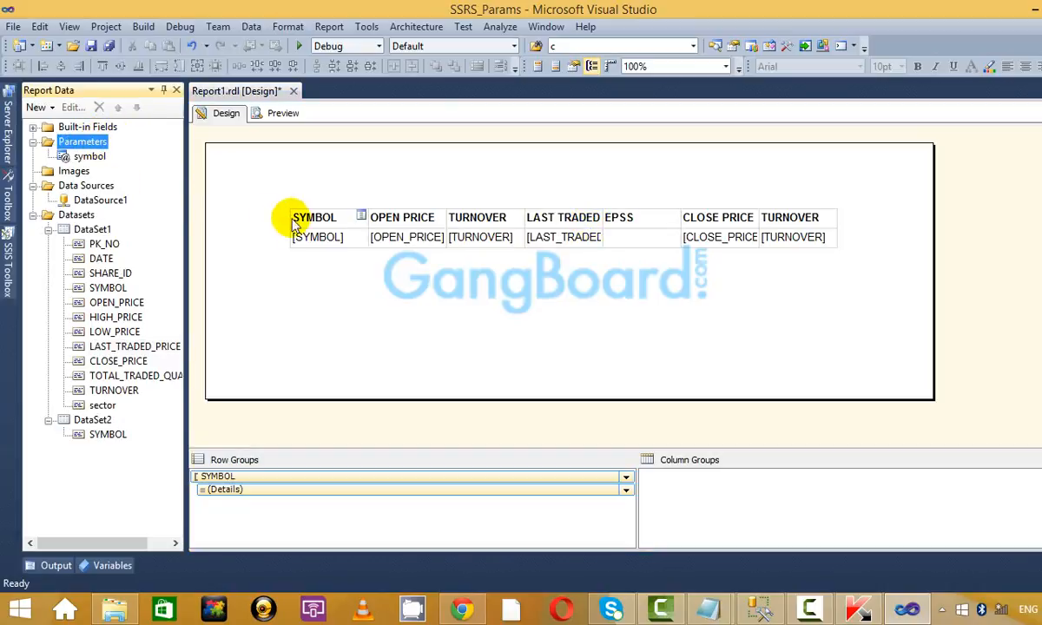
{"action": "left_click", "coordinate": [279, 113]}
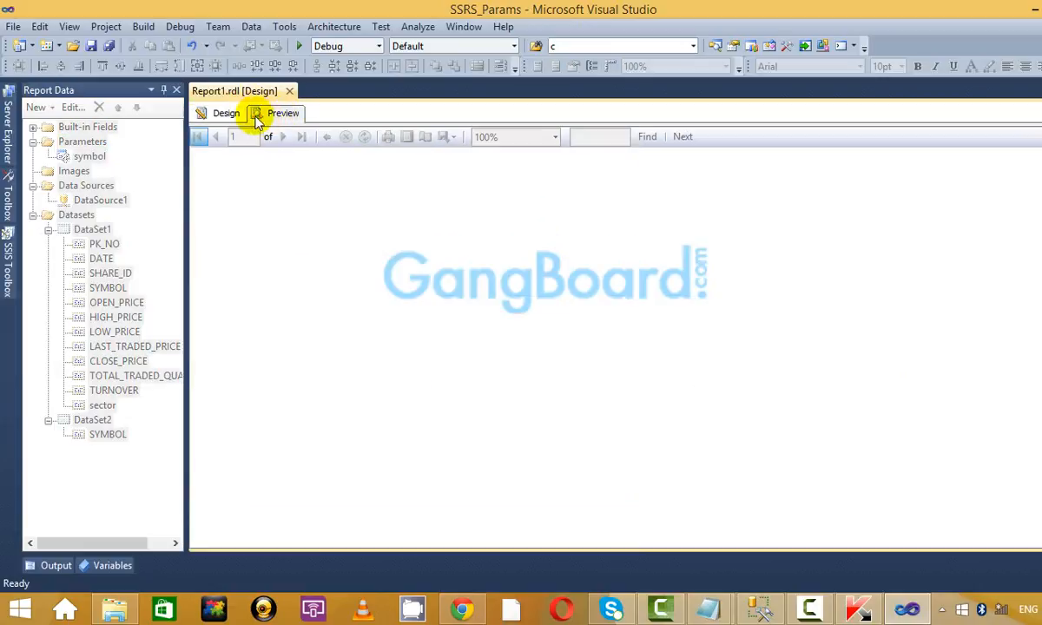
{"action": "left_click", "coordinate": [228, 113]}
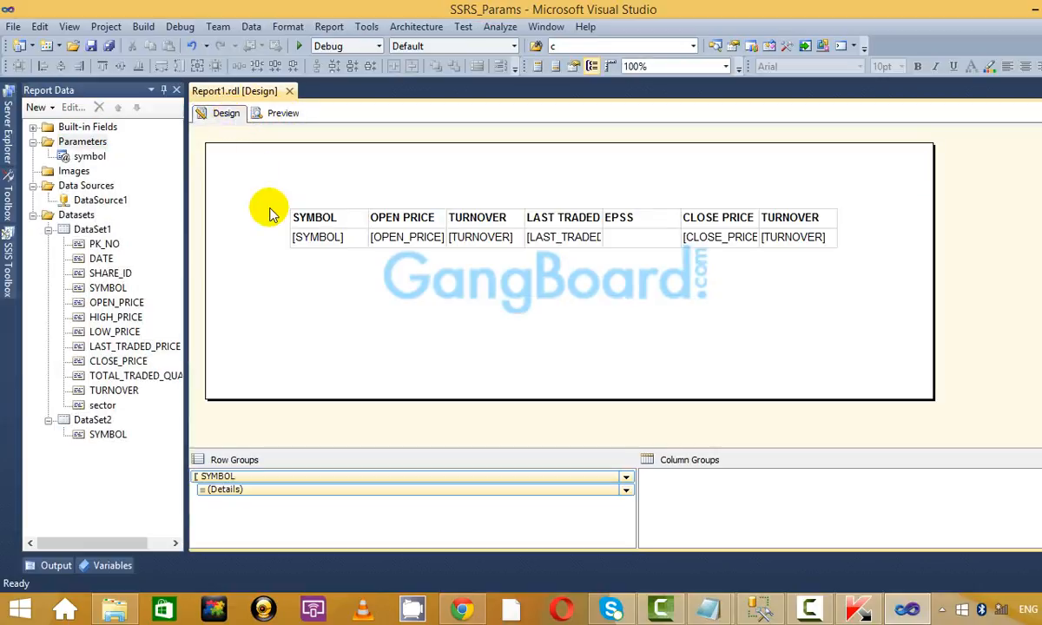
Move the whole table slightly lower on the report page.
{"action": "left_click", "coordinate": [345, 216]}
{"action": "left_click", "coordinate": [282, 209]}
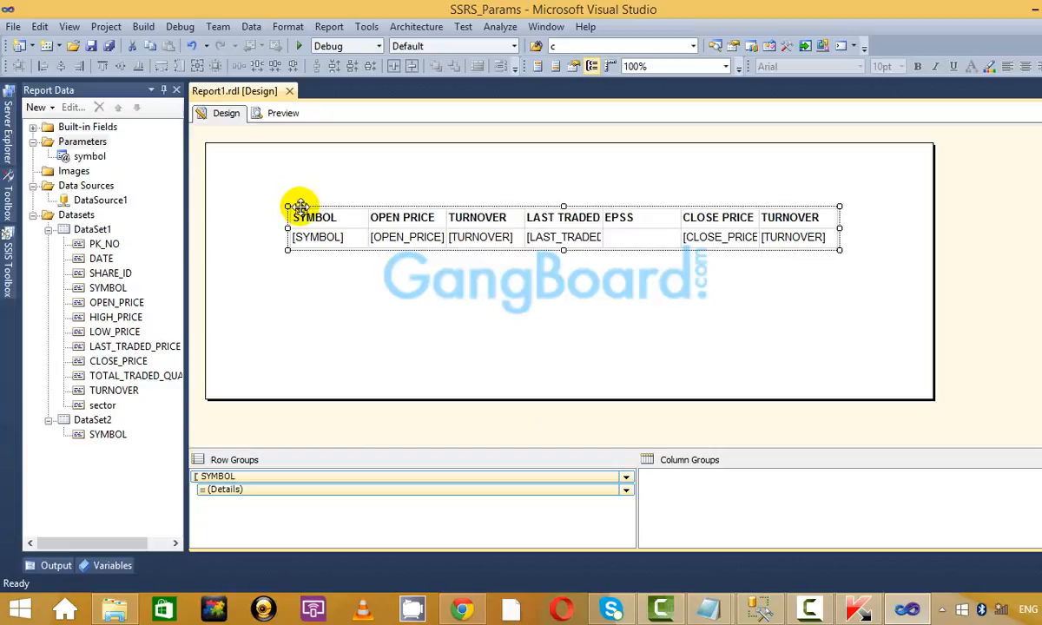
{"action": "left_click_drag", "start_coordinate": [299, 206], "coordinate": [300, 230]}
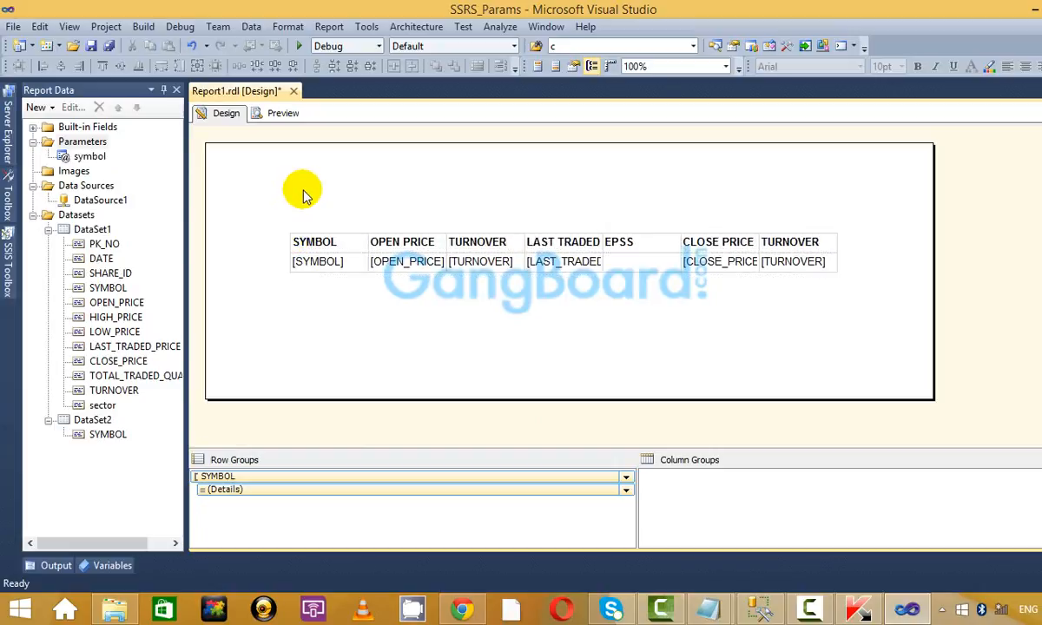
{"action": "left_click", "coordinate": [84, 142]}
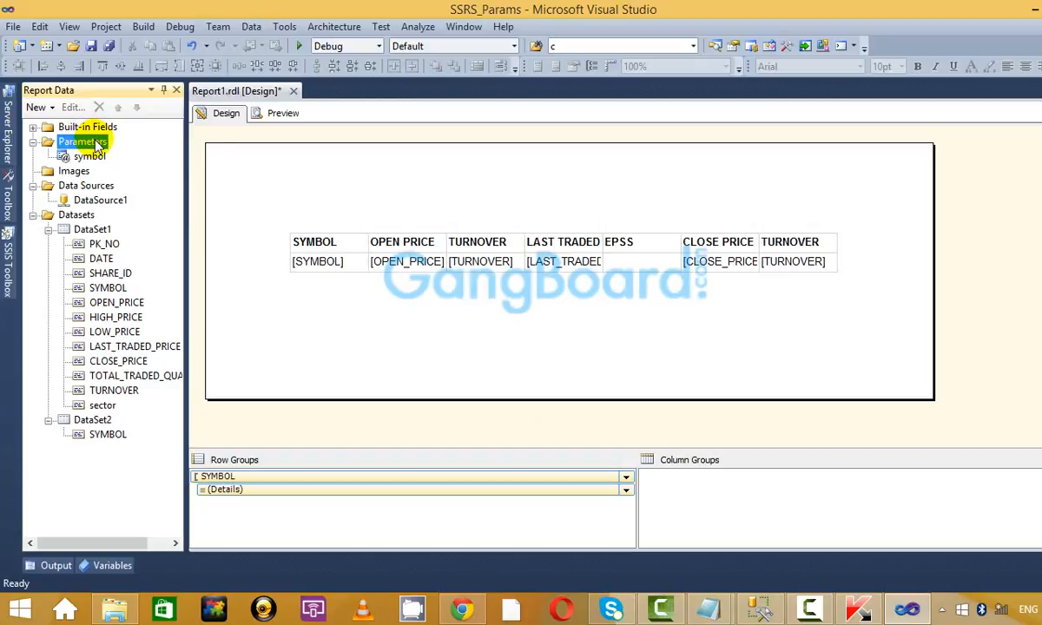
{"action": "right_click", "coordinate": [96, 141]}
{"action": "left_click", "coordinate": [149, 152]}
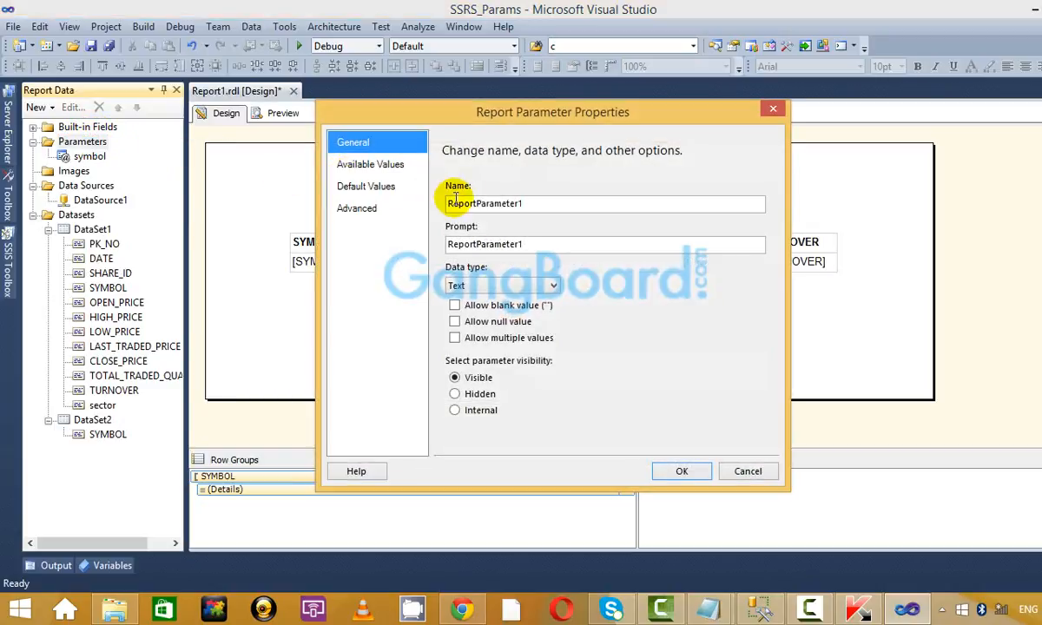
{"action": "left_click", "coordinate": [771, 116]}
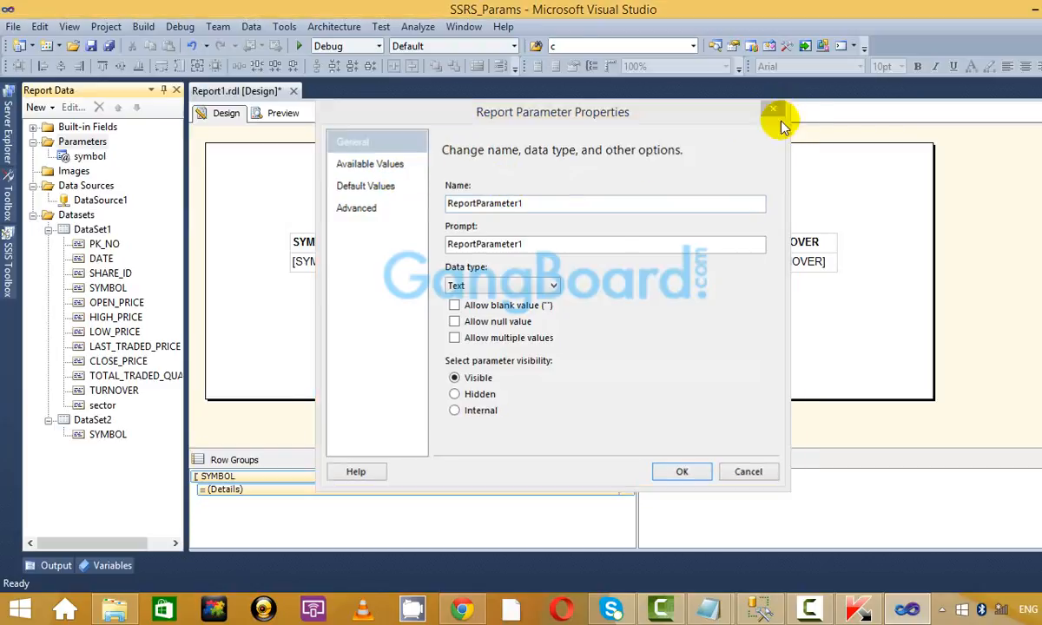
{"action": "left_click", "coordinate": [655, 264]}
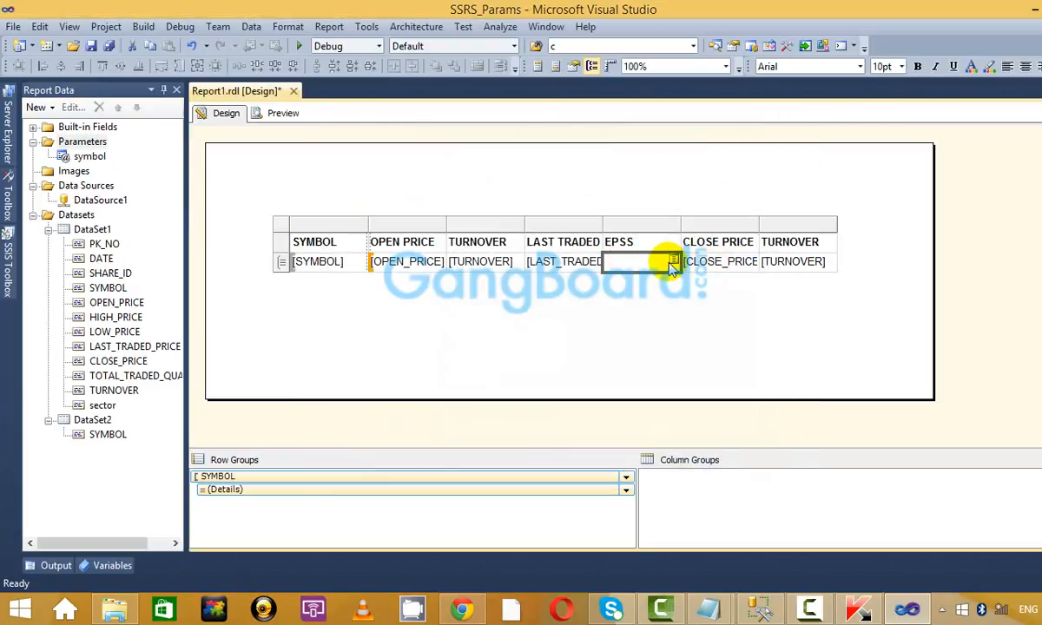
{"action": "left_click", "coordinate": [672, 198]}
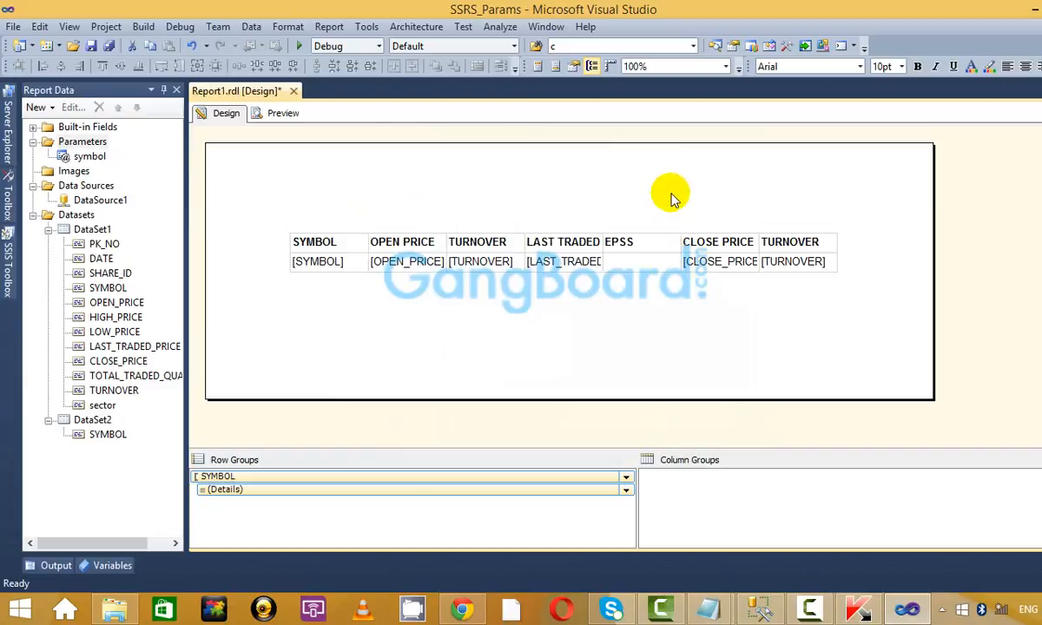
Switch to msg_box.txt in Notepad, read the Special Discount expression and its parameter name, and return to the Visual Studio report design.
{"action": "key", "text": "alt+Tab"}
{"action": "key", "text": "alt+Tab"}
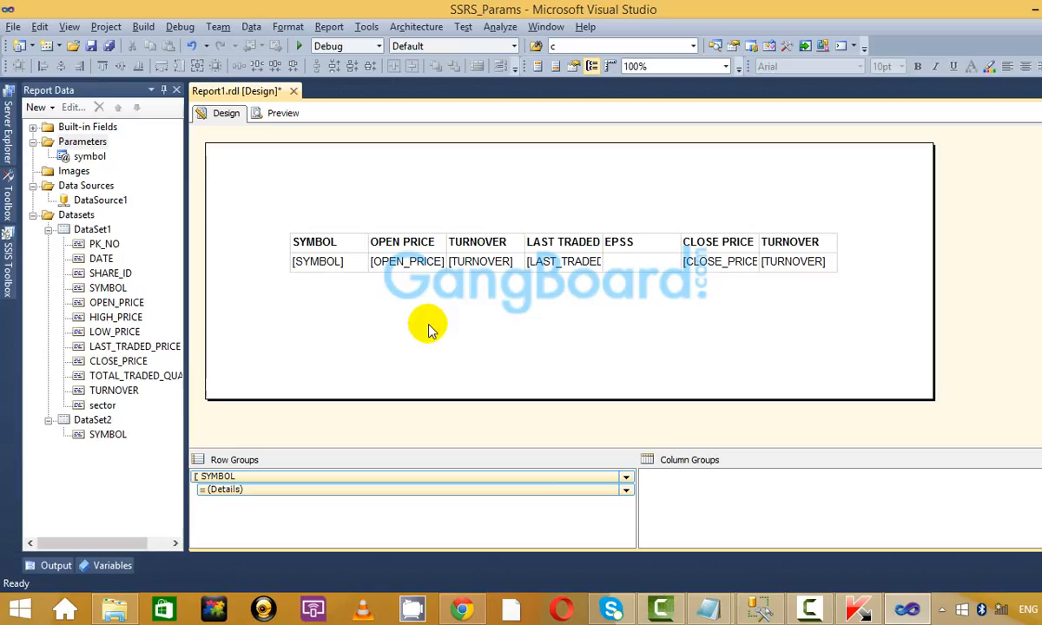
{"action": "mouse_move", "coordinate": [708, 607]}
{"action": "left_click", "coordinate": [746, 521]}
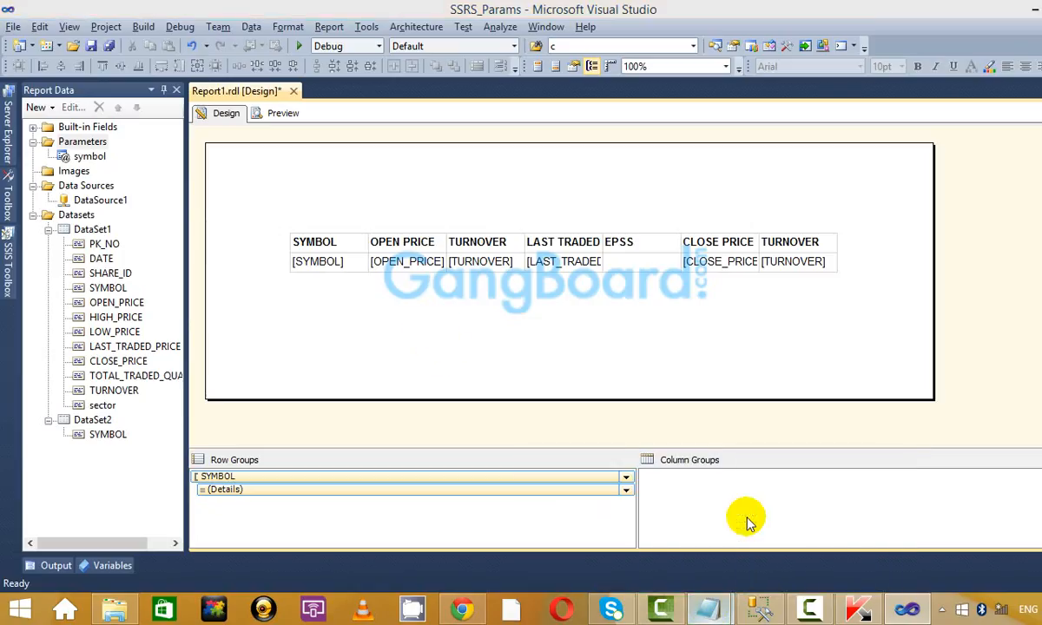
{"action": "scroll", "coordinate": [575, 443], "scroll_direction": "down", "scroll_amount": 4}
{"action": "scroll", "coordinate": [575, 443], "scroll_direction": "up", "scroll_amount": 4}
{"action": "scroll", "coordinate": [575, 442], "scroll_direction": "down", "scroll_amount": 5}
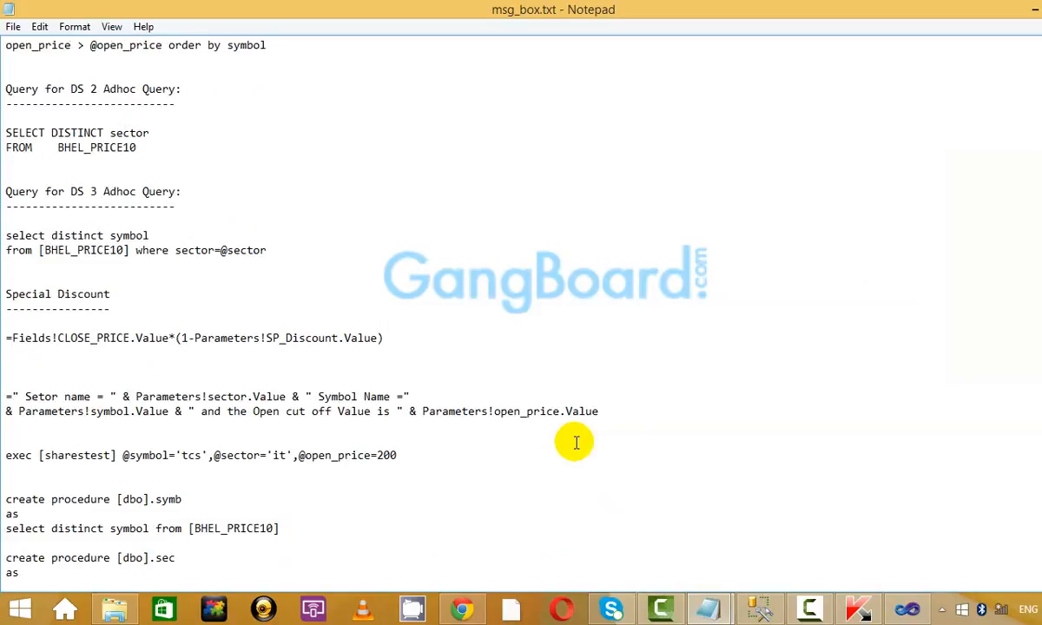
{"action": "scroll", "coordinate": [576, 442], "scroll_direction": "up", "scroll_amount": 1}
{"action": "scroll", "coordinate": [576, 443], "scroll_direction": "down", "scroll_amount": 2}
{"action": "scroll", "coordinate": [575, 442], "scroll_direction": "up", "scroll_amount": 5}
{"action": "scroll", "coordinate": [575, 442], "scroll_direction": "up", "scroll_amount": 1}
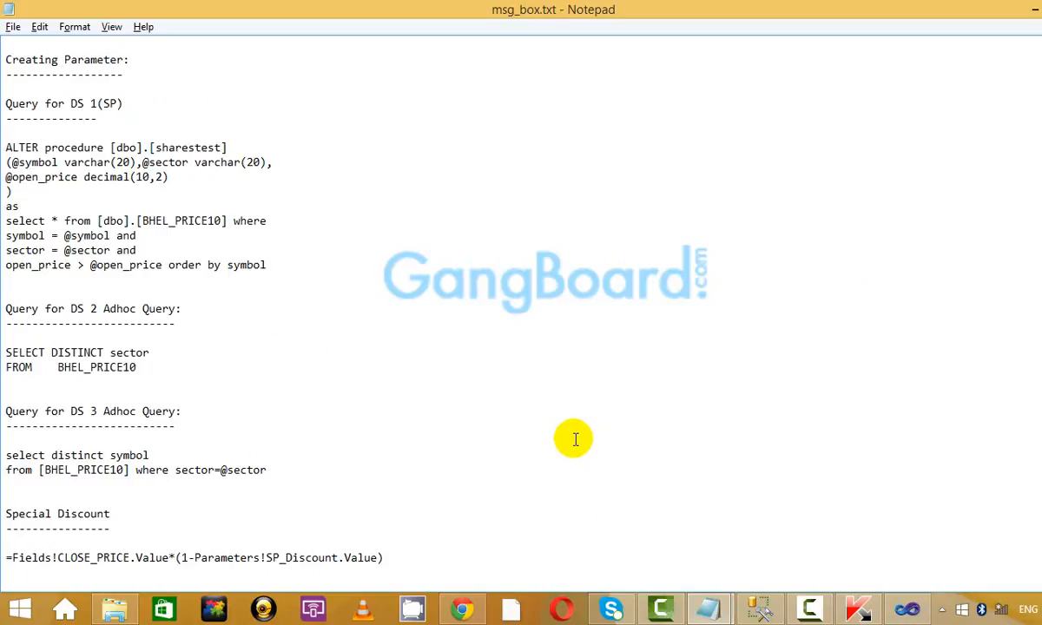
{"action": "key", "text": "alt+Tab"}
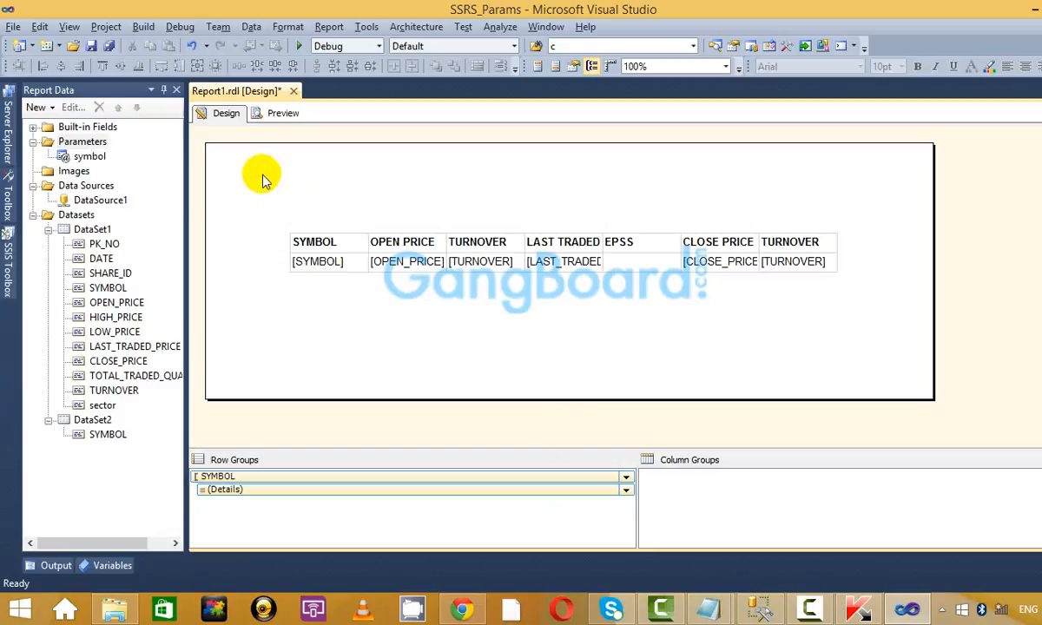
Start a new report parameter and replace its default name with the prefix SP_.
{"action": "right_click", "coordinate": [92, 141]}
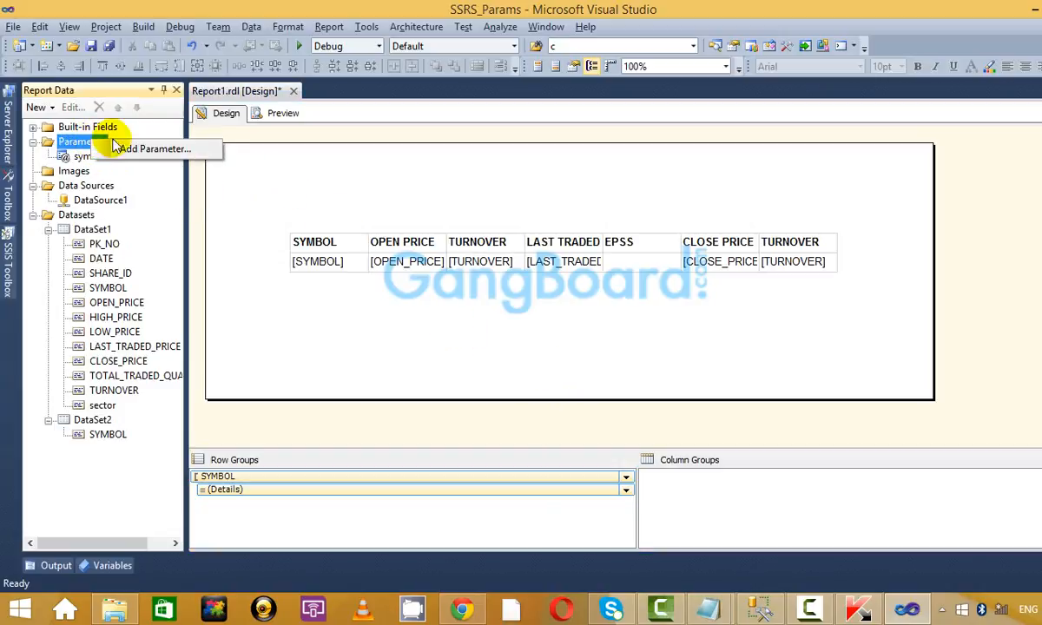
{"action": "left_click", "coordinate": [154, 149]}
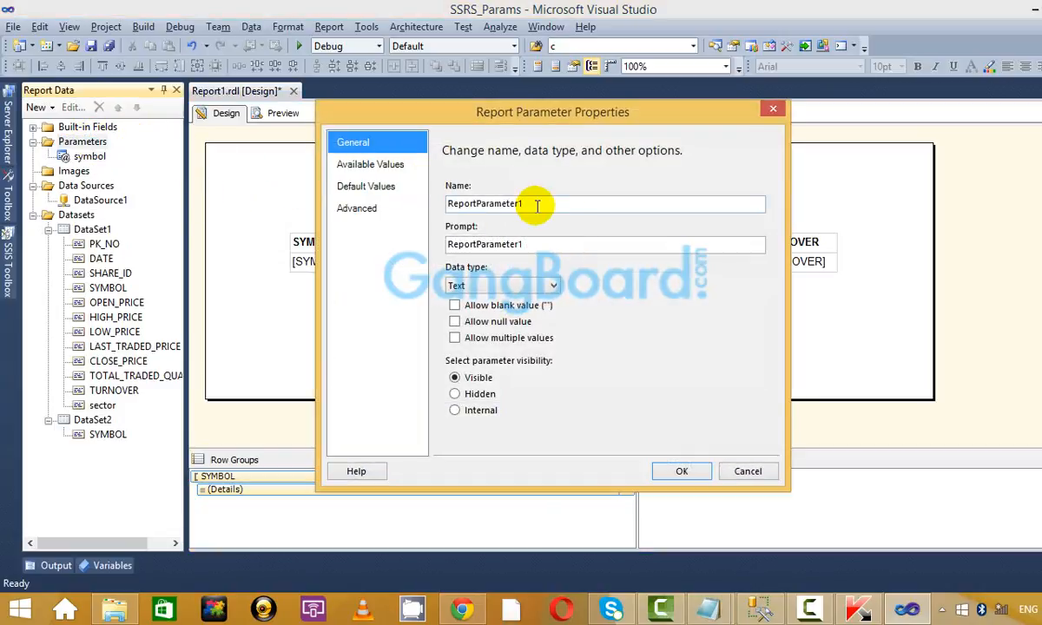
{"action": "left_click", "coordinate": [564, 206]}
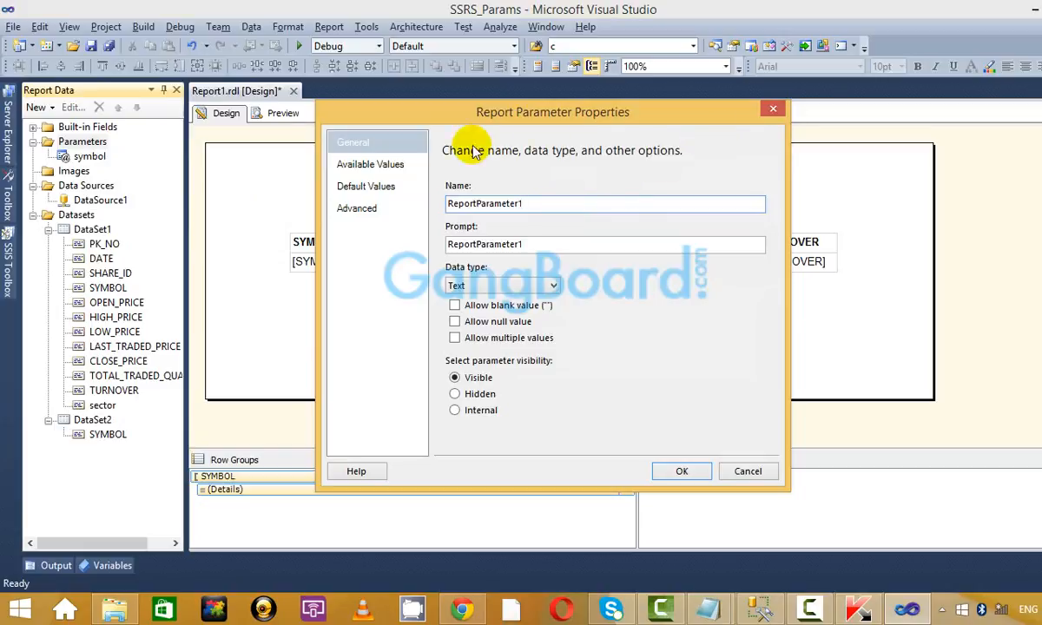
{"action": "key", "text": "ctrl+a"}
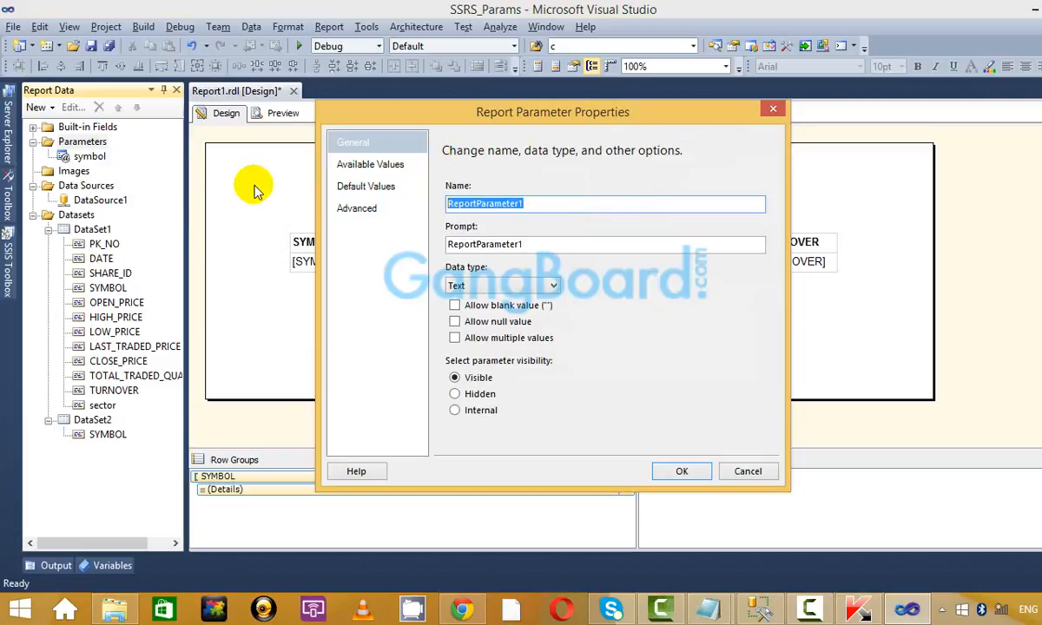
{"action": "key", "text": "BackSpace"}
{"action": "type", "text": "SP_"}
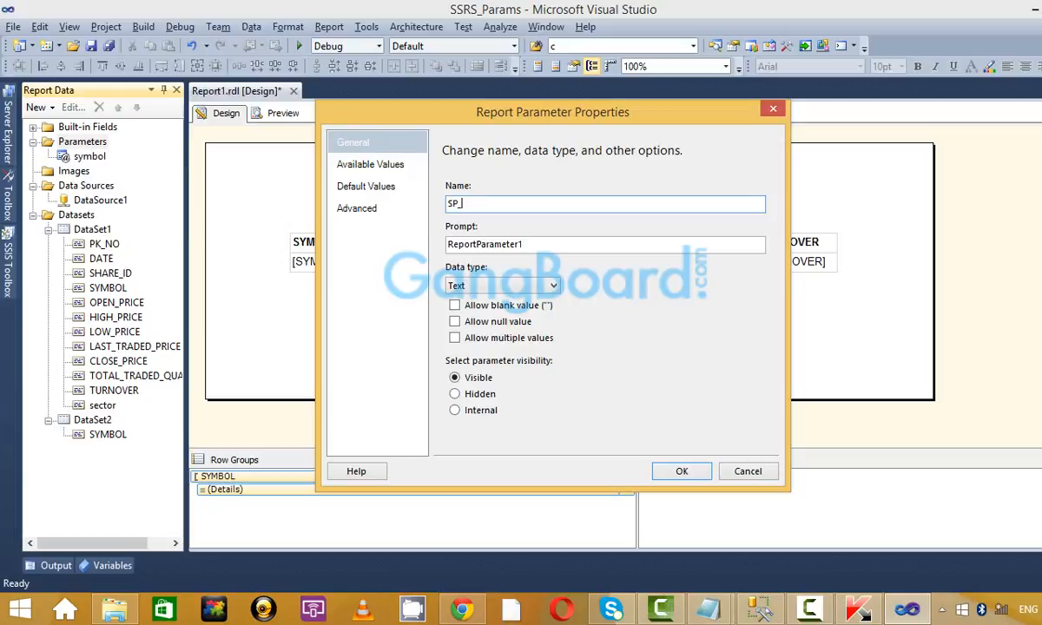
Switch to msg_box.txt in Notepad, copy the parameter name SP_Discount from the Special Discount expression, and return to Visual Studio.
{"action": "key", "text": "alt+Tab"}
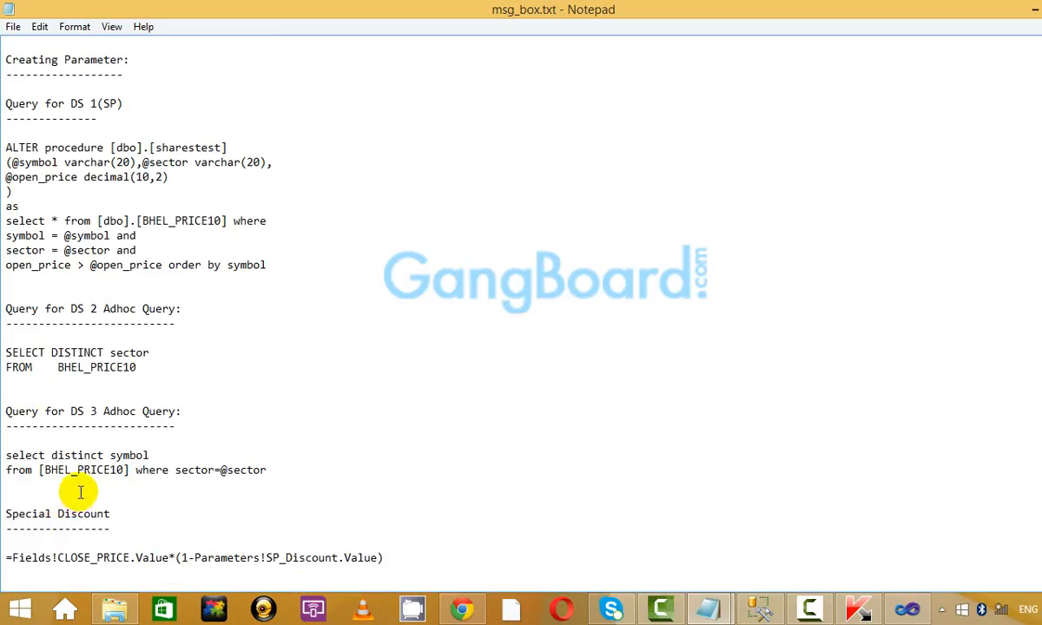
{"action": "scroll", "coordinate": [227, 535], "scroll_direction": "down", "scroll_amount": 3}
{"action": "scroll", "coordinate": [233, 528], "scroll_direction": "up", "scroll_amount": 4}
{"action": "scroll", "coordinate": [252, 526], "scroll_direction": "up", "scroll_amount": 1}
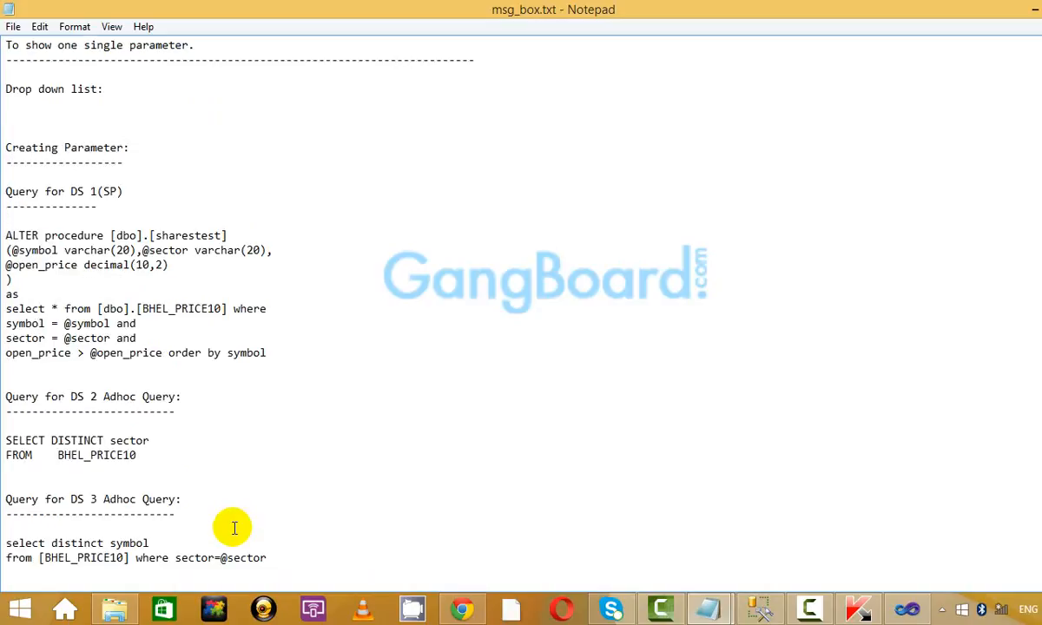
{"action": "scroll", "coordinate": [240, 525], "scroll_direction": "down", "scroll_amount": 5}
{"action": "scroll", "coordinate": [246, 513], "scroll_direction": "down", "scroll_amount": 2}
{"action": "scroll", "coordinate": [246, 513], "scroll_direction": "down", "scroll_amount": 10}
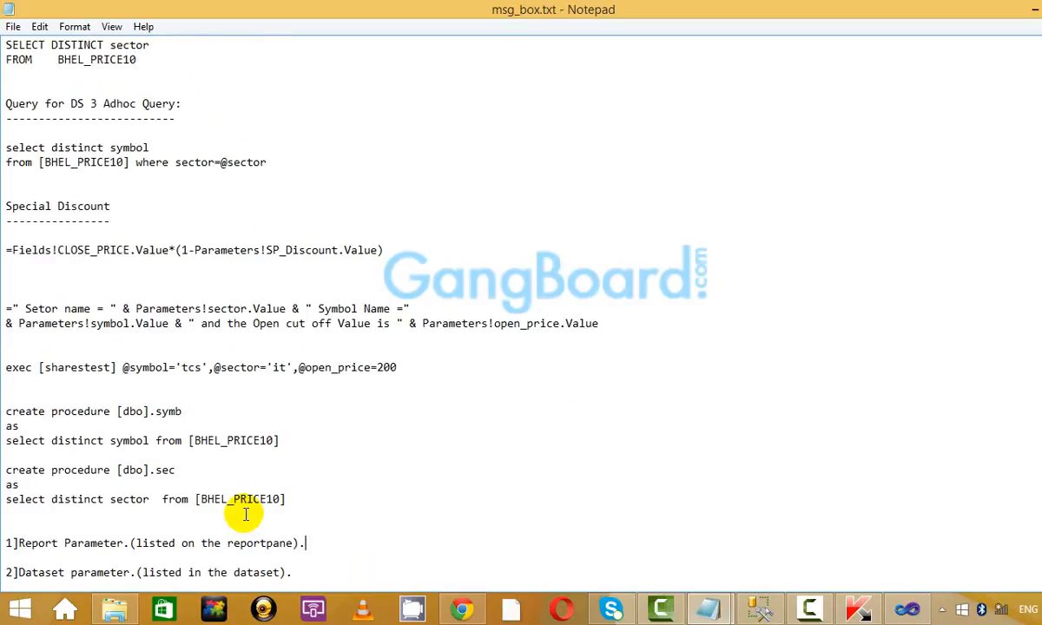
{"action": "scroll", "coordinate": [246, 513], "scroll_direction": "down", "scroll_amount": 3}
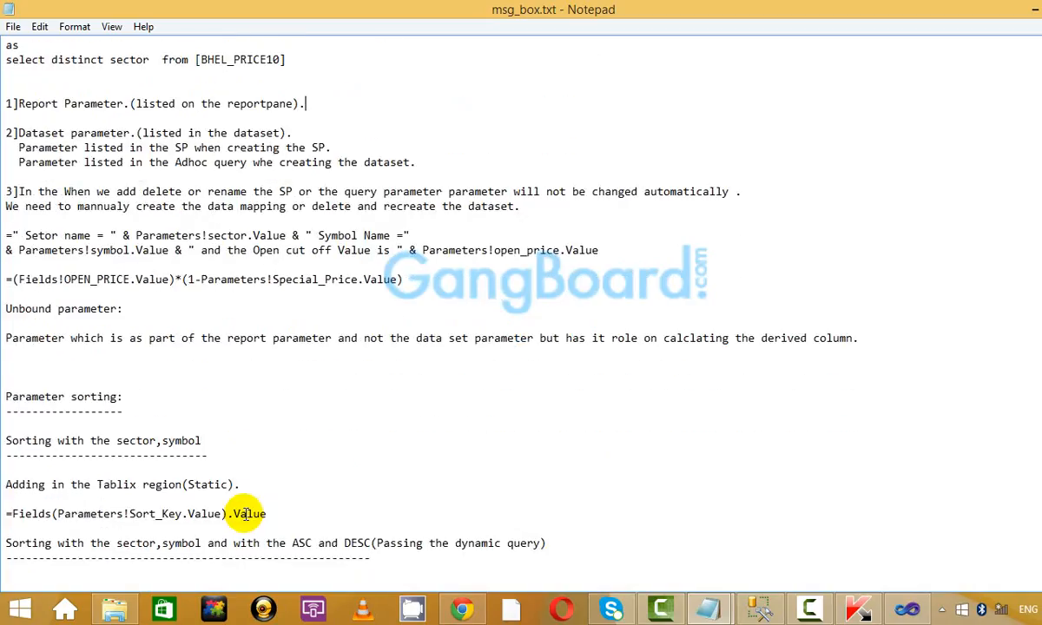
{"action": "scroll", "coordinate": [246, 513], "scroll_direction": "up", "scroll_amount": 14}
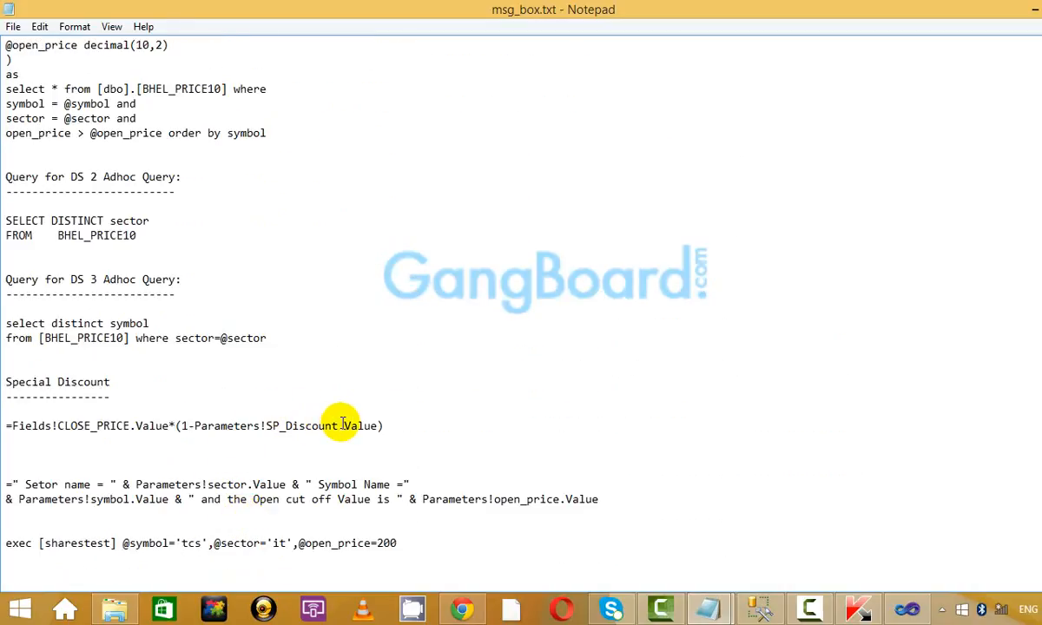
{"action": "left_click_drag", "start_coordinate": [338, 426], "coordinate": [271, 425]}
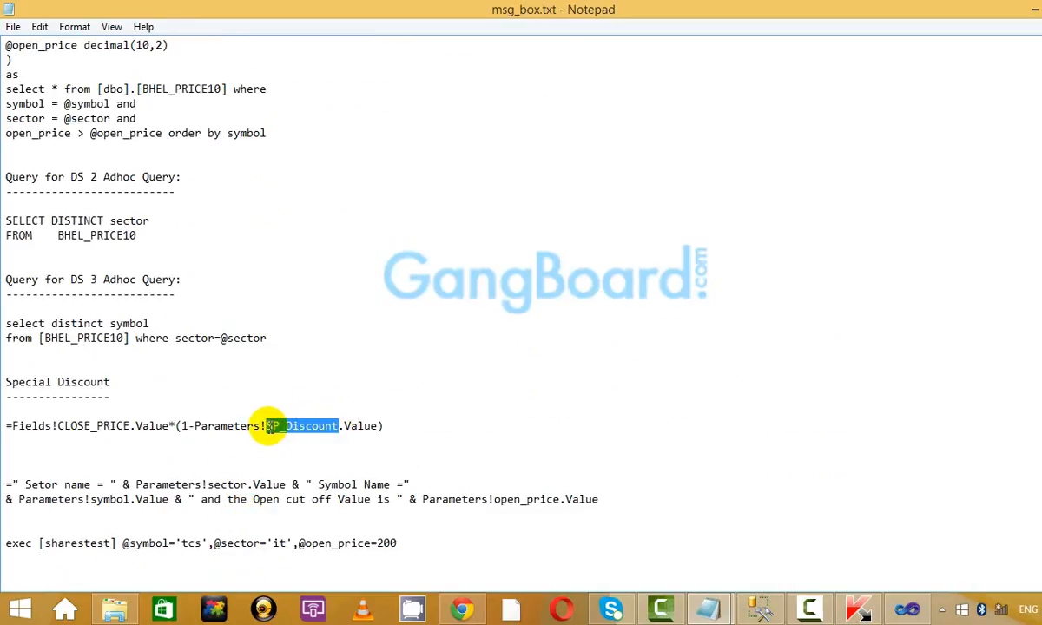
{"action": "key", "text": "alt+Tab"}
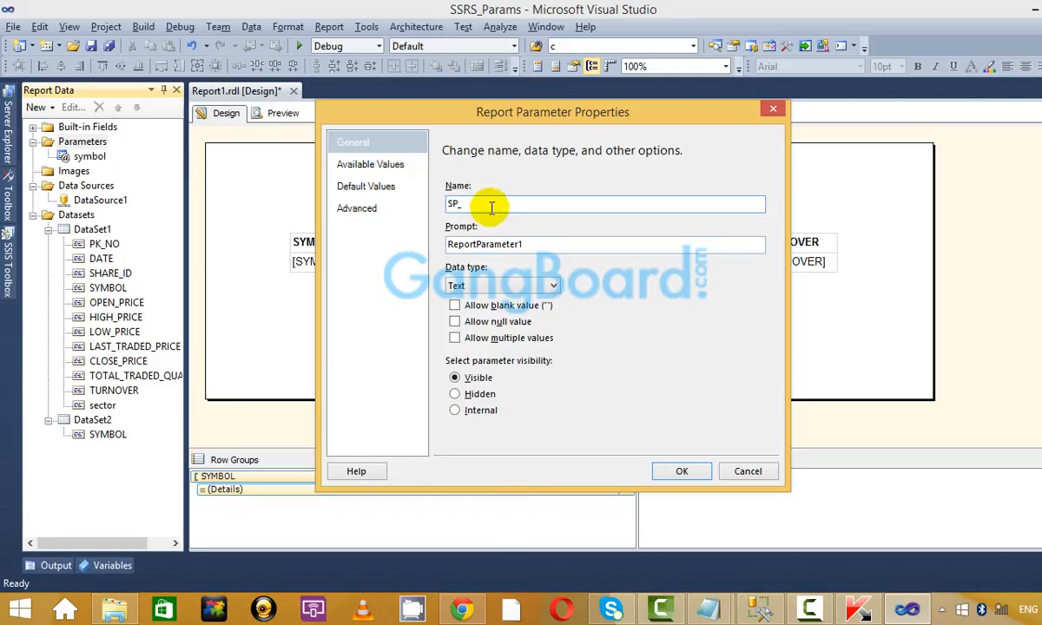
Set the new report parameter's name and prompt to SP_Discount, leave its available values at None, and create it.
{"action": "left_click_drag", "start_coordinate": [490, 207], "coordinate": [425, 211]}
{"action": "type", "text": "SP_Discount"}
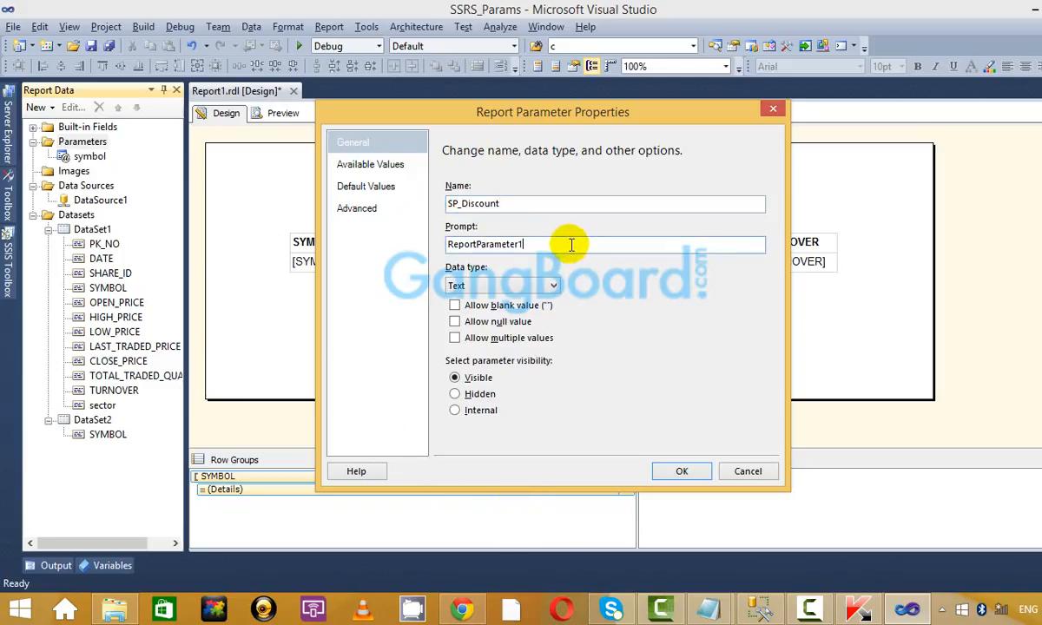
{"action": "left_click_drag", "start_coordinate": [565, 243], "coordinate": [448, 246]}
{"action": "type", "text": "SP_Discount"}
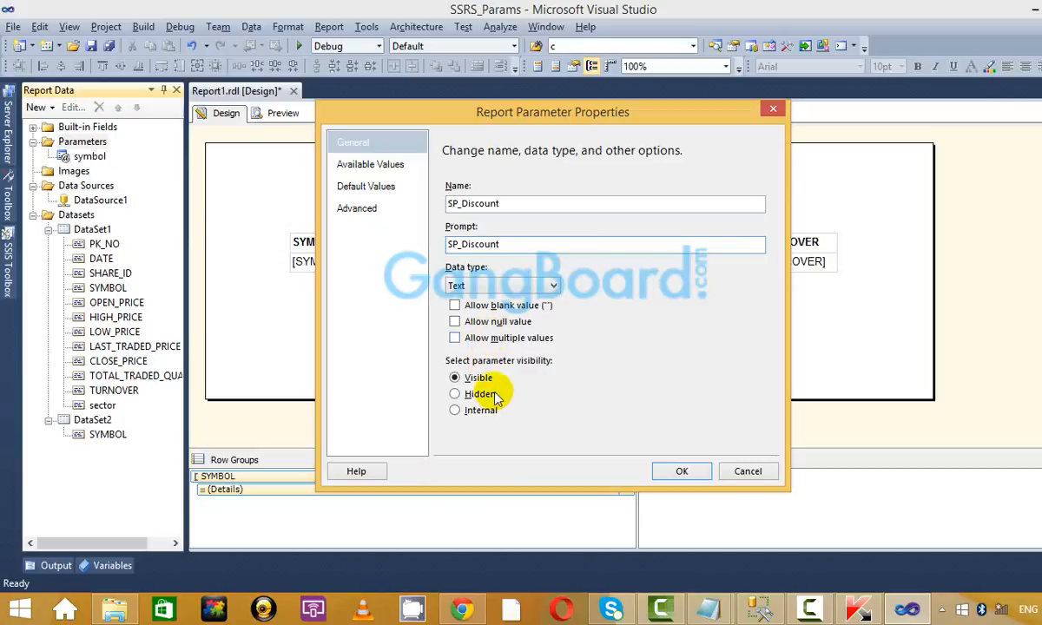
{"action": "left_click", "coordinate": [370, 164]}
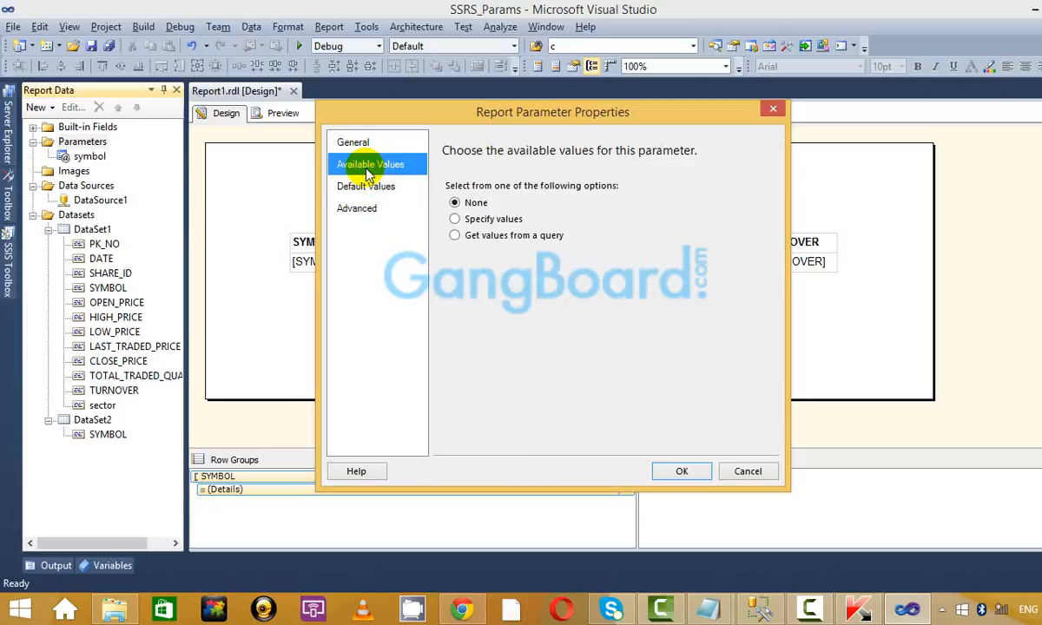
{"action": "left_click", "coordinate": [692, 477]}
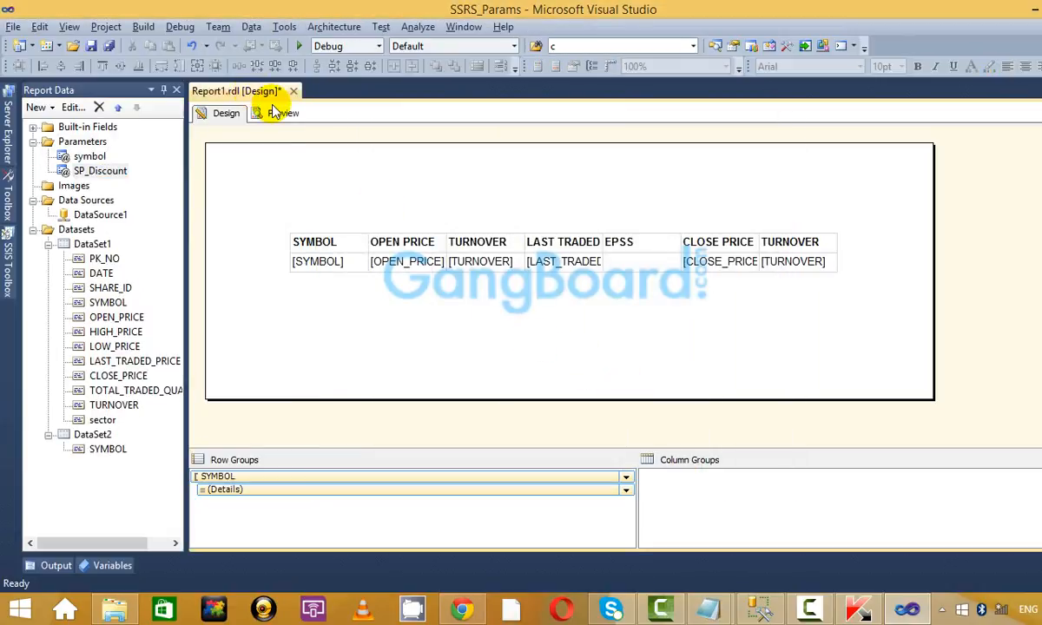
Preview the report for symbol ACC with SP_Discount set to 01.
{"action": "left_click", "coordinate": [276, 111]}
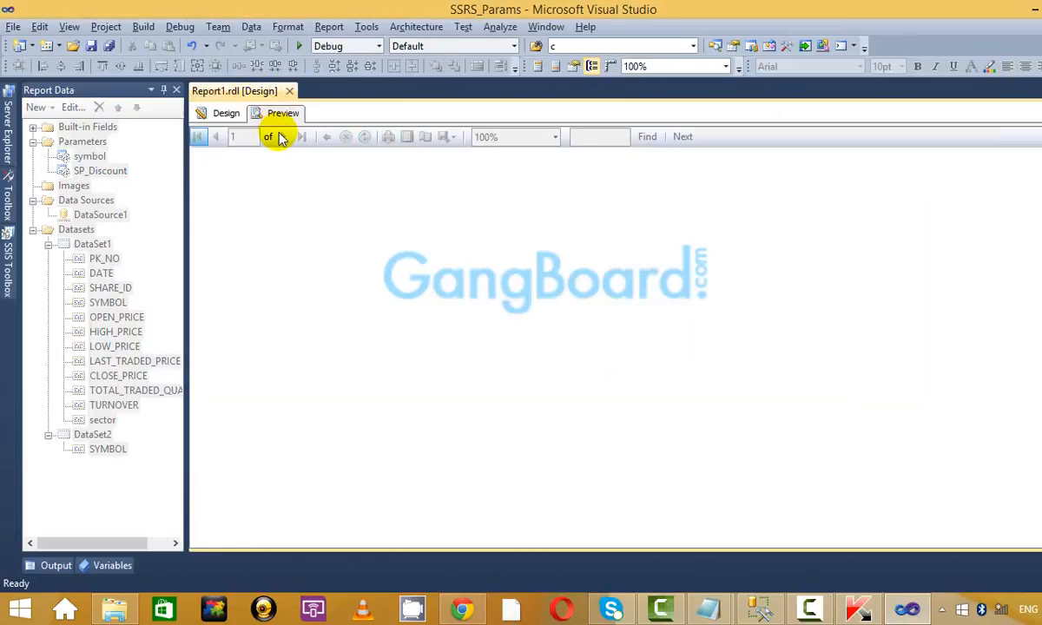
{"action": "left_click", "coordinate": [279, 141]}
{"action": "left_click", "coordinate": [282, 157]}
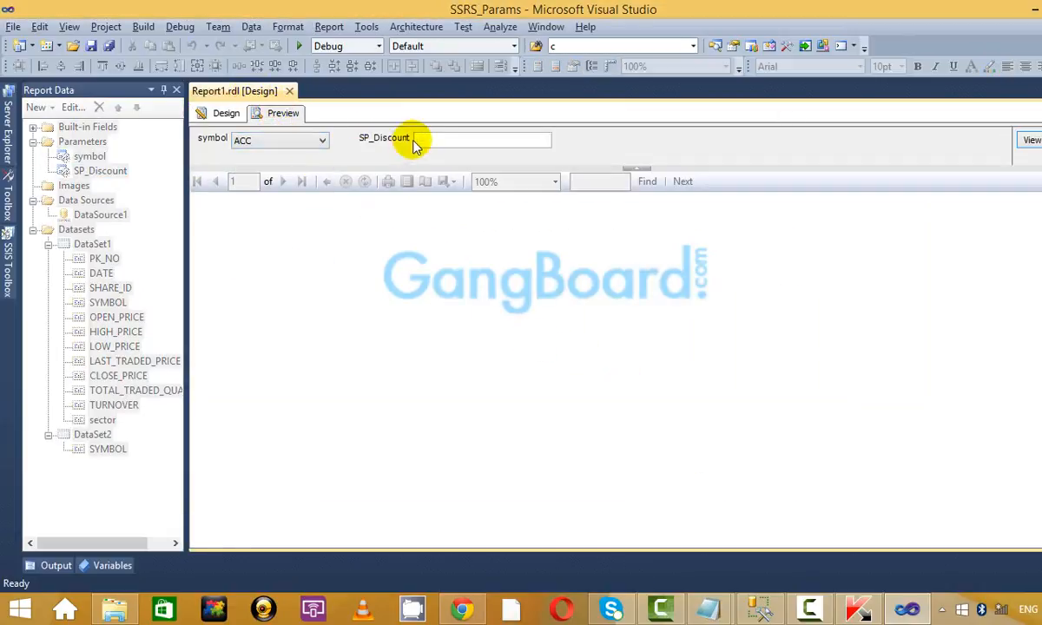
{"action": "left_click", "coordinate": [432, 139]}
{"action": "type", "text": "50"}
{"action": "key", "text": "Return"}
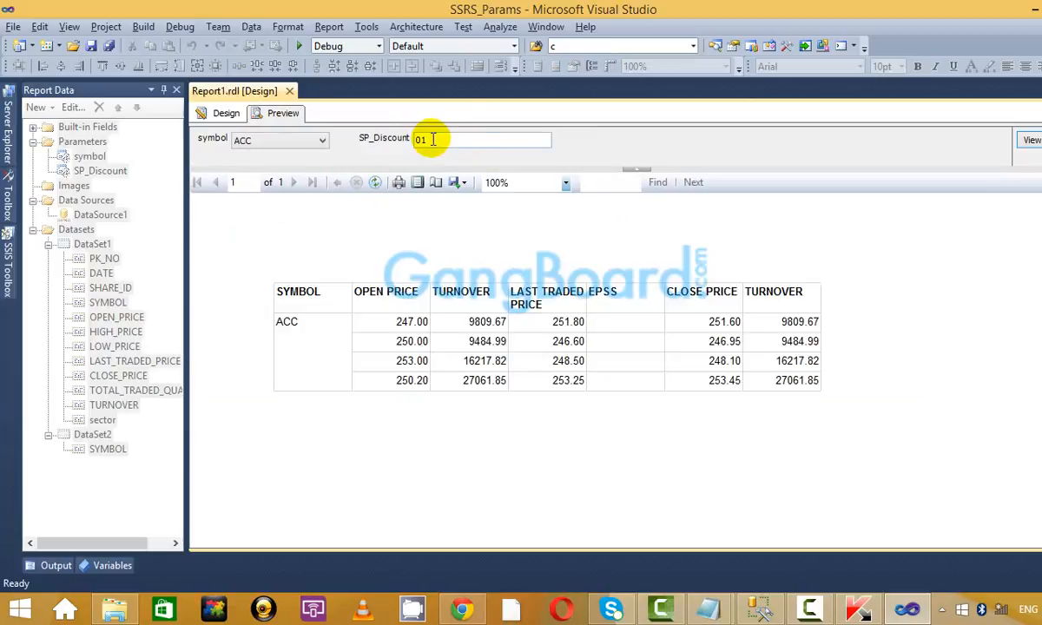
Rerun the report preview with SP_Discount set to 0.01.
{"action": "left_click", "coordinate": [456, 144]}
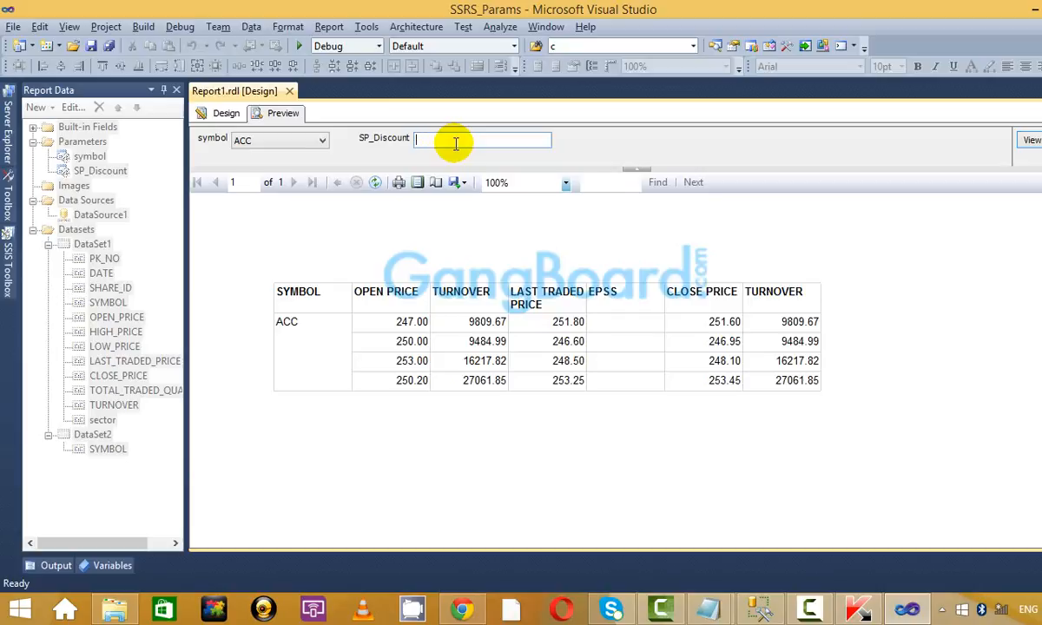
{"action": "type", "text": "0."}
{"action": "key", "text": "Return"}
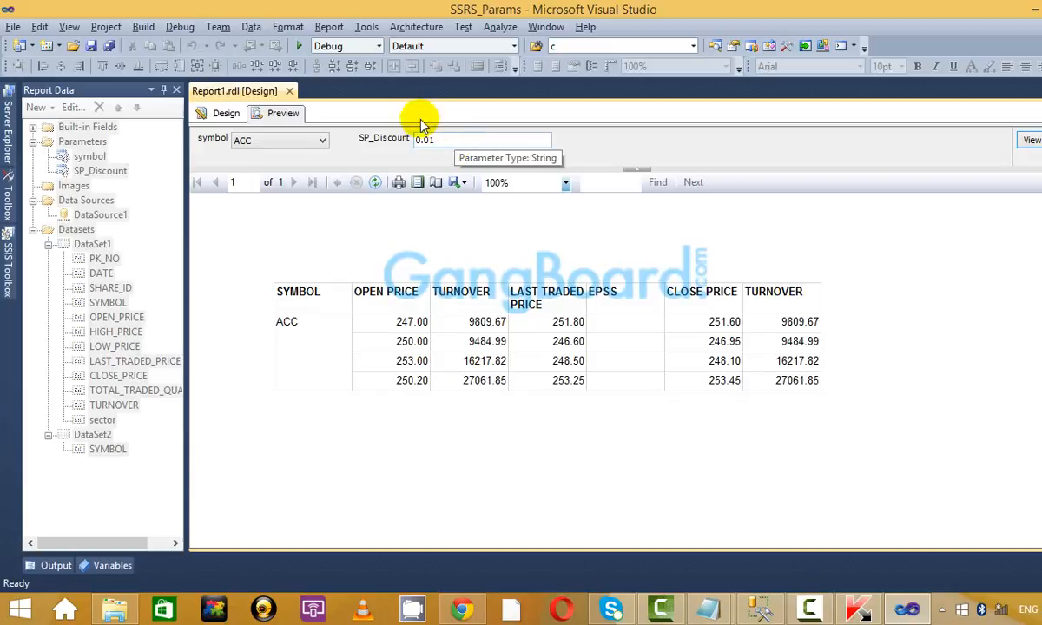
Return to the report design and open the expression editor for the empty detail cell under the EPSS header.
{"action": "left_click", "coordinate": [228, 114]}
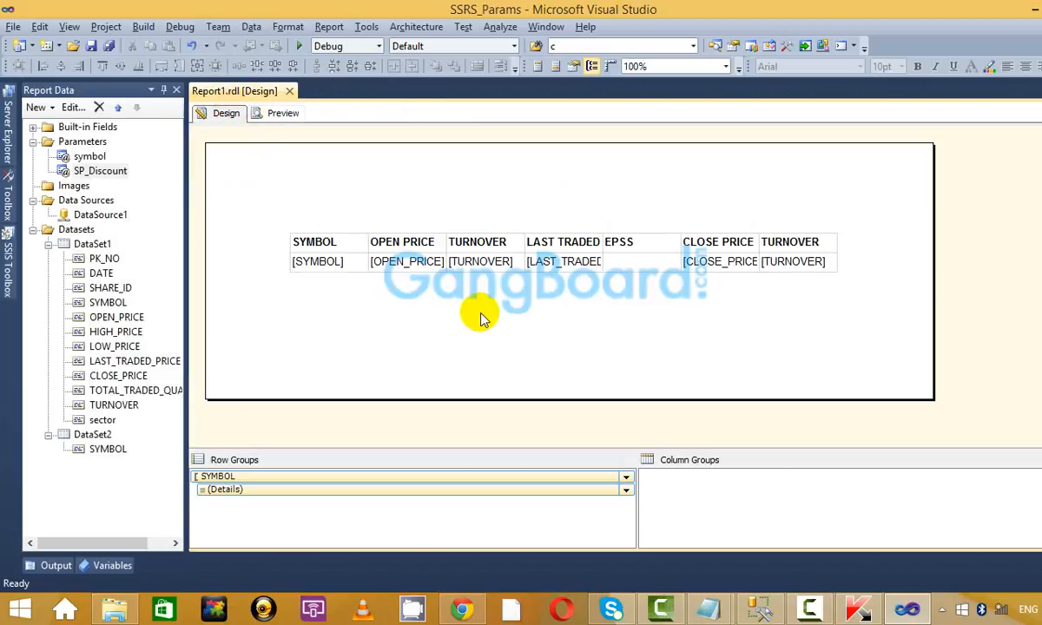
{"action": "left_click", "coordinate": [622, 267]}
{"action": "right_click", "coordinate": [623, 267]}
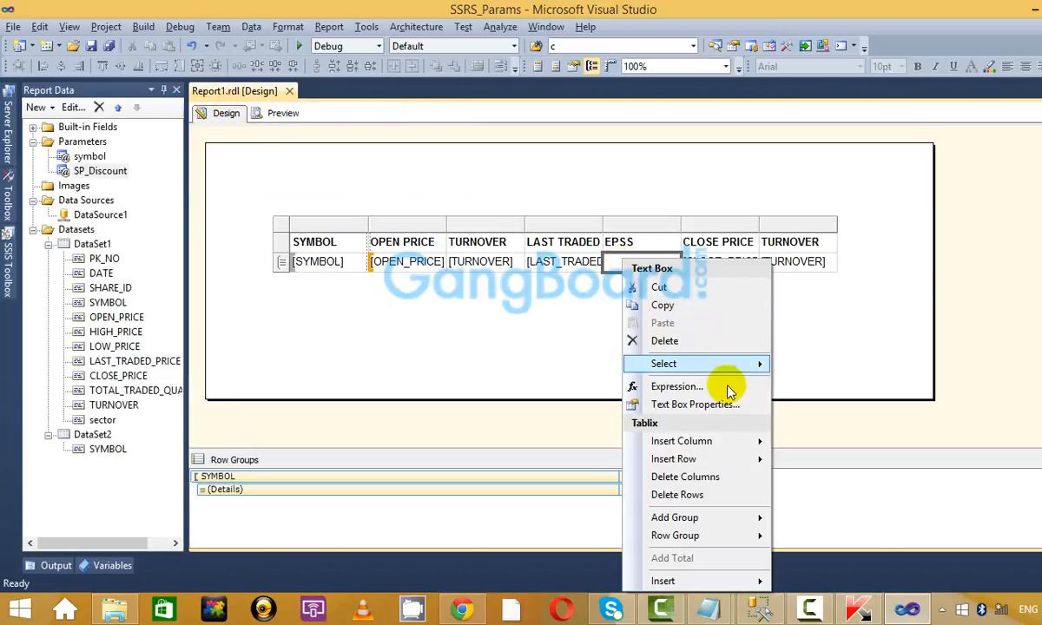
{"action": "left_click", "coordinate": [710, 406]}
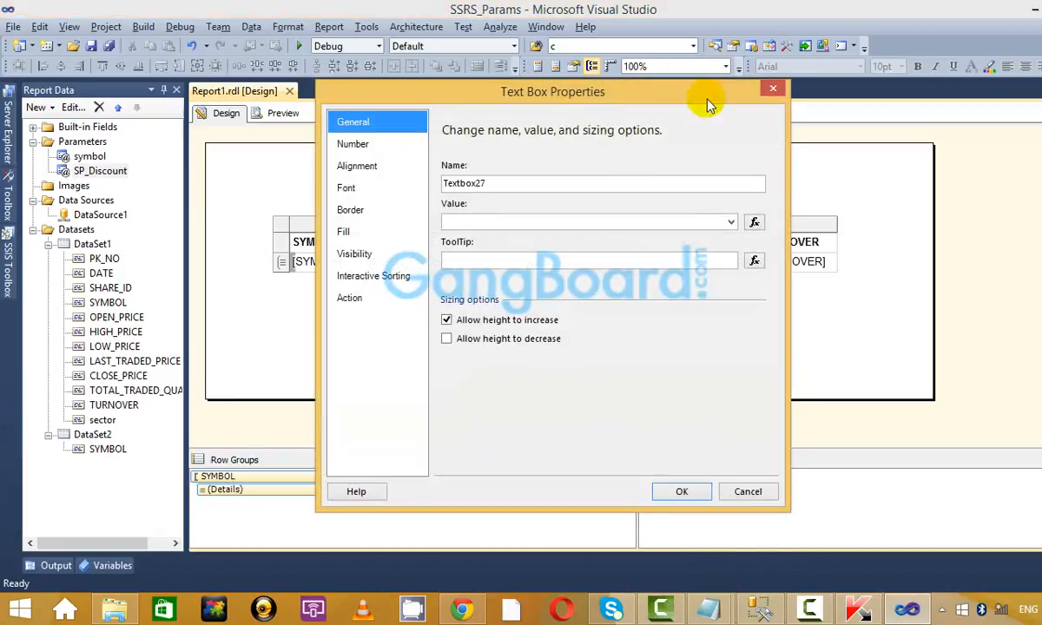
{"action": "left_click", "coordinate": [770, 90]}
{"action": "right_click", "coordinate": [615, 262]}
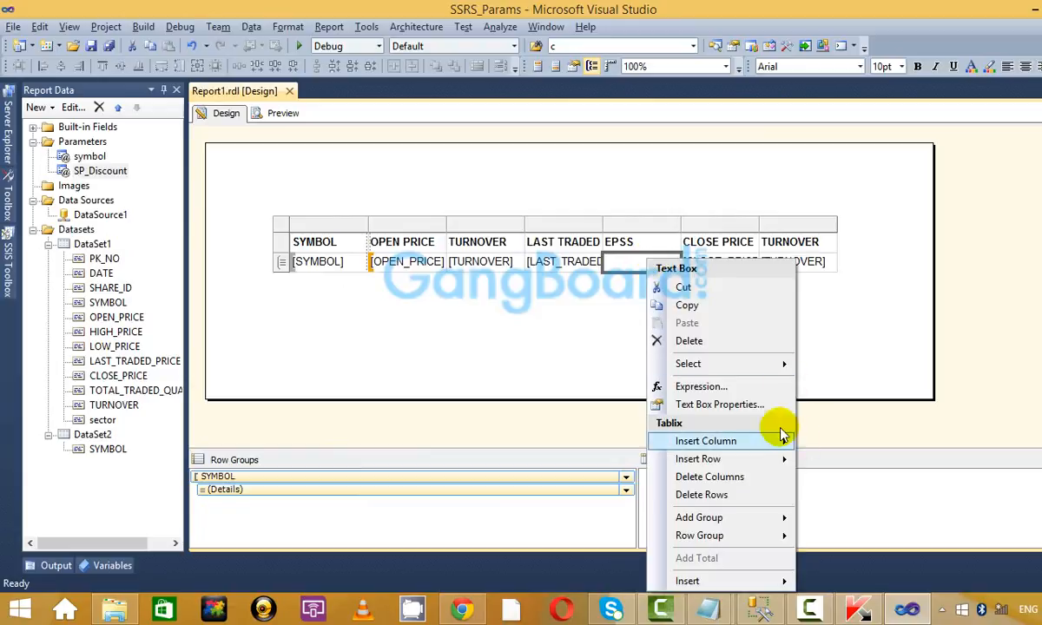
{"action": "left_click", "coordinate": [706, 369]}
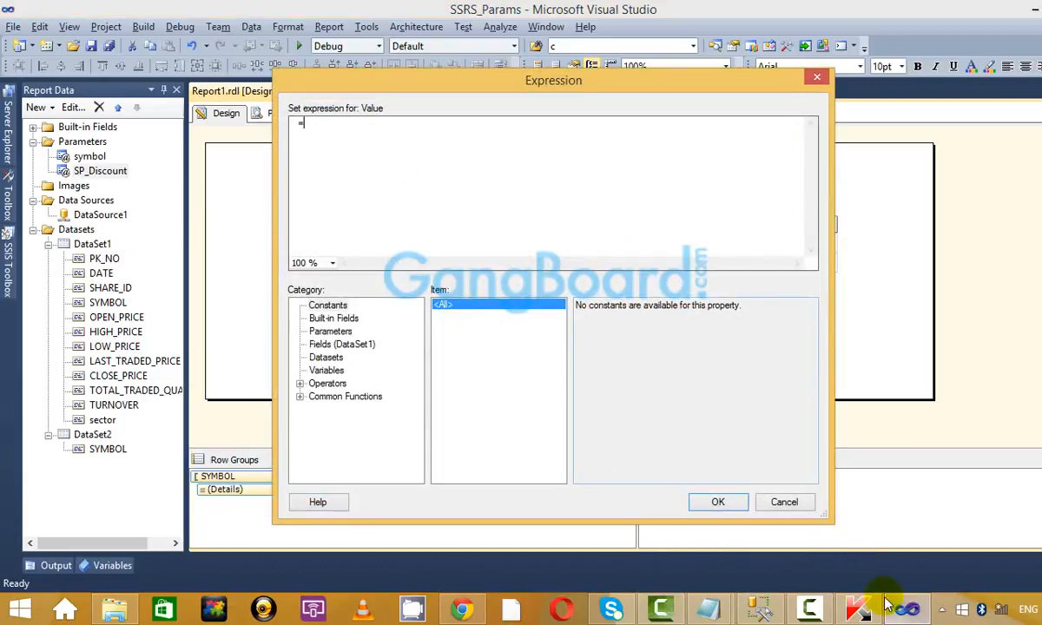
{"action": "left_click", "coordinate": [708, 610]}
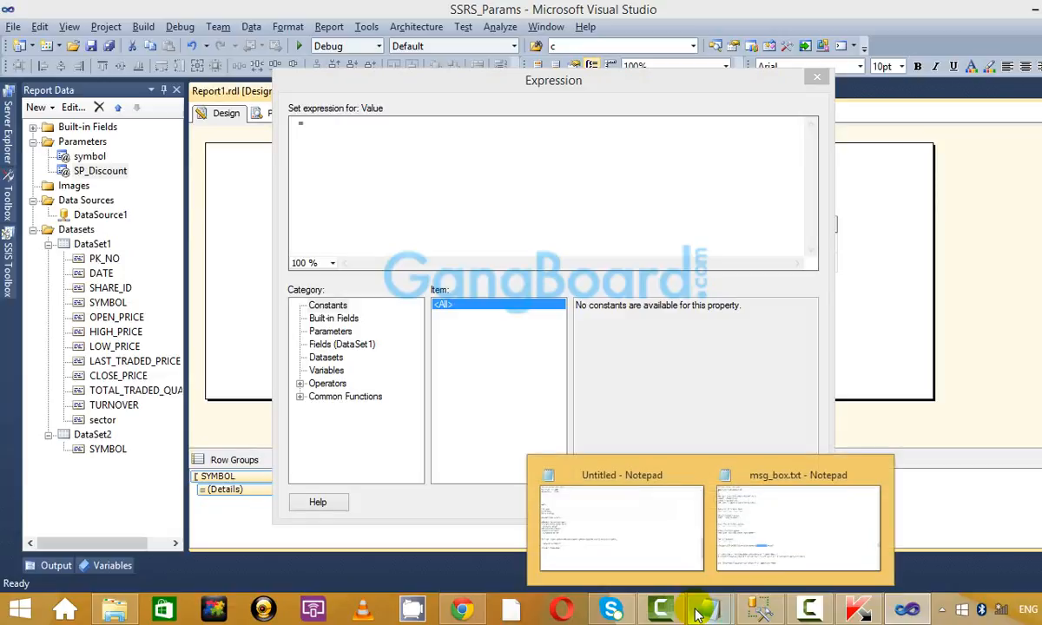
{"action": "left_click", "coordinate": [681, 530]}
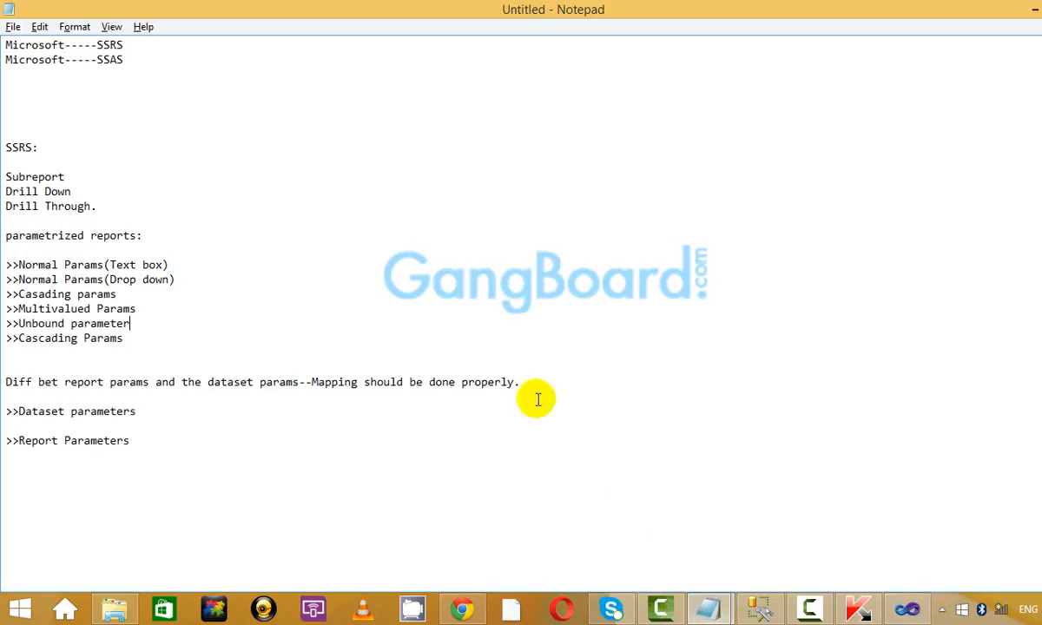
{"action": "left_click", "coordinate": [1035, 7]}
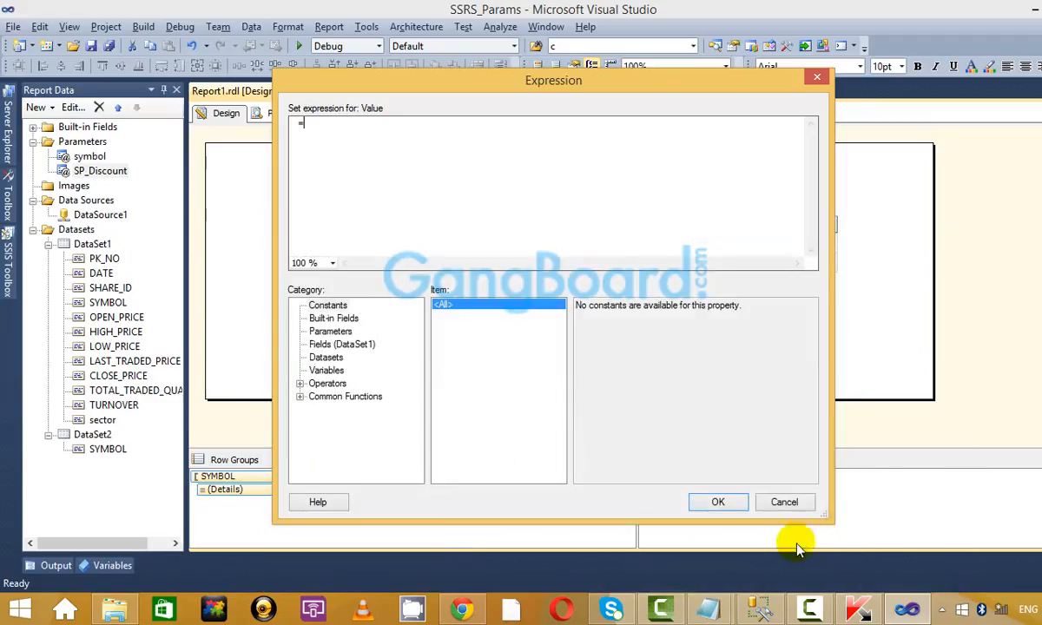
Copy =Fields!CLOSE_PRICE.Value*(1-Parameters!SP_Discount.Value) from msg_box.txt in Notepad into the EPSS cell's expression in Visual Studio, without a leading extra line.
{"action": "mouse_move", "coordinate": [709, 608]}
{"action": "left_click", "coordinate": [794, 531]}
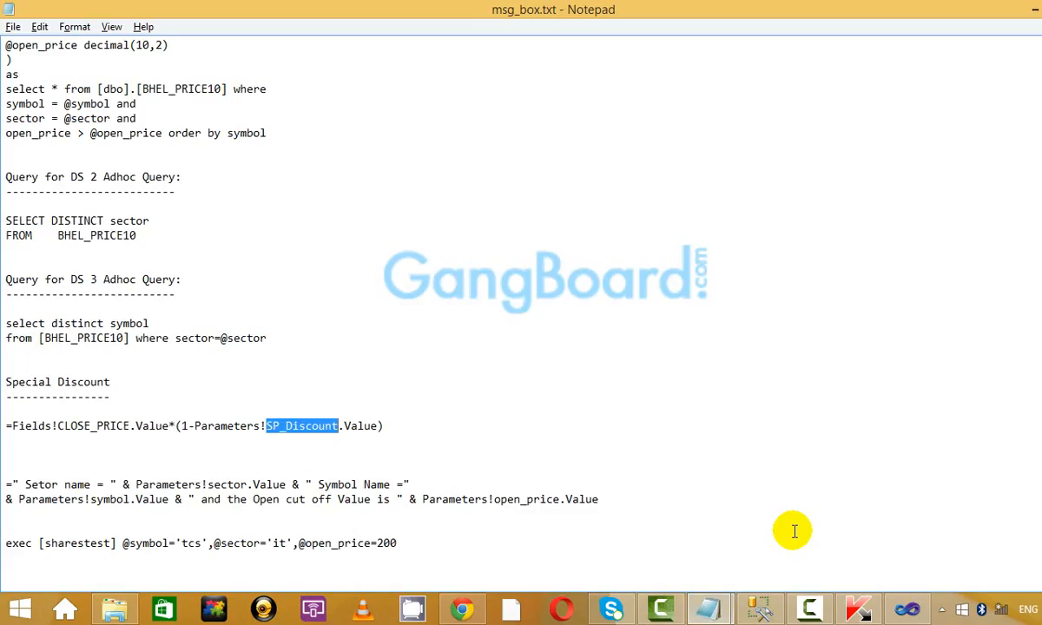
{"action": "scroll", "coordinate": [699, 440], "scroll_direction": "down", "scroll_amount": 1}
{"action": "left_click_drag", "start_coordinate": [411, 390], "coordinate": [7, 379]}
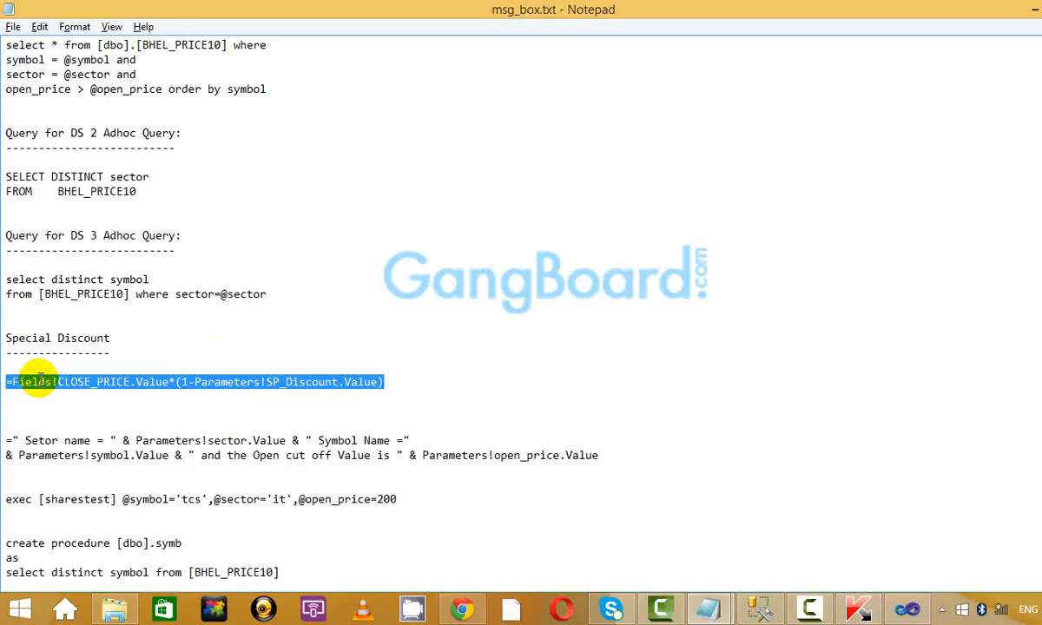
{"action": "key", "text": "alt+Tab"}
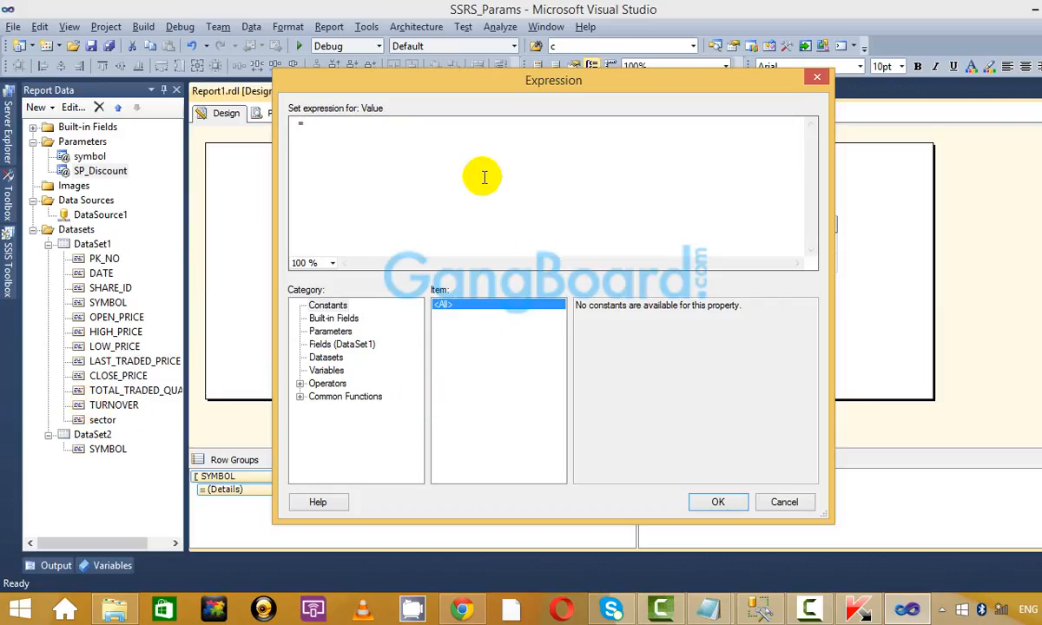
{"action": "type", "text": "=Fields!CLOSE_PRICE.Value*(1-Parameters!SP_Discount.Value)"}
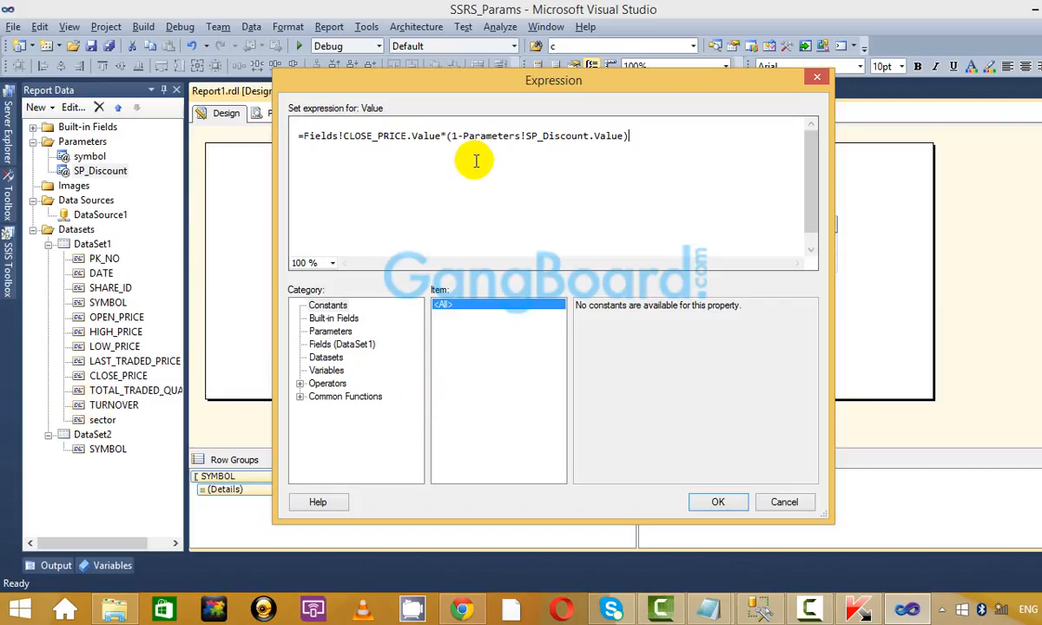
{"action": "key", "text": "Delete"}
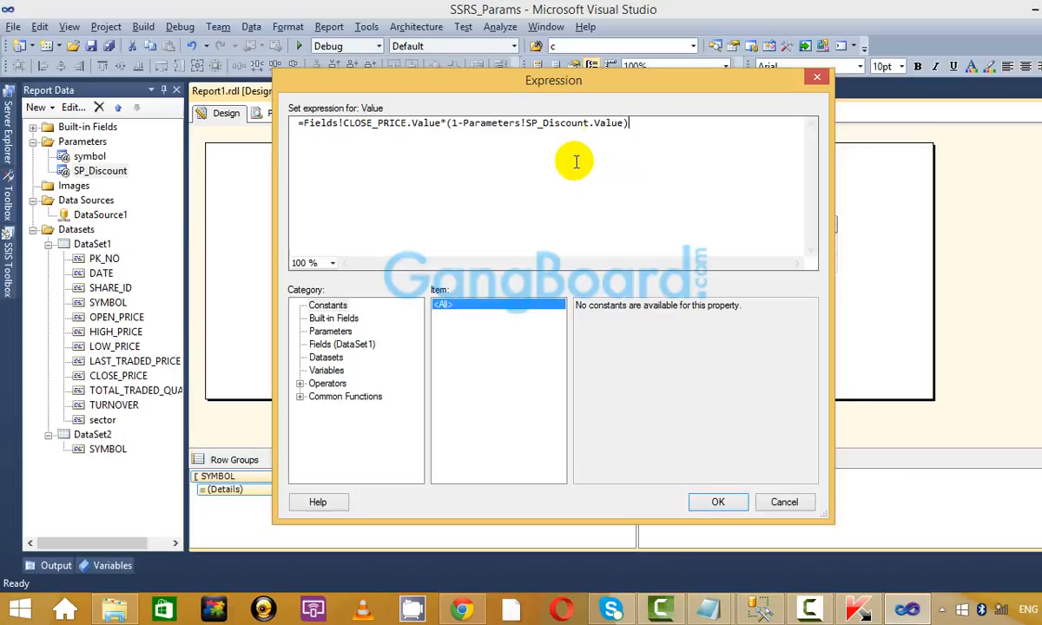
{"action": "double_click", "coordinate": [552, 123]}
{"action": "left_click", "coordinate": [583, 124]}
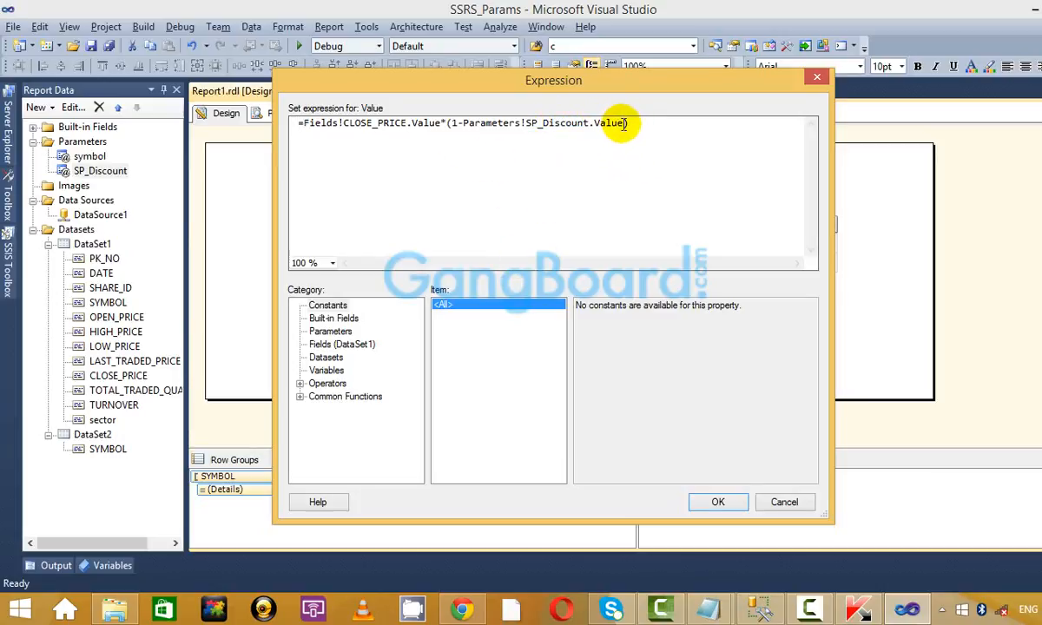
{"action": "left_click_drag", "start_coordinate": [626, 124], "coordinate": [443, 123]}
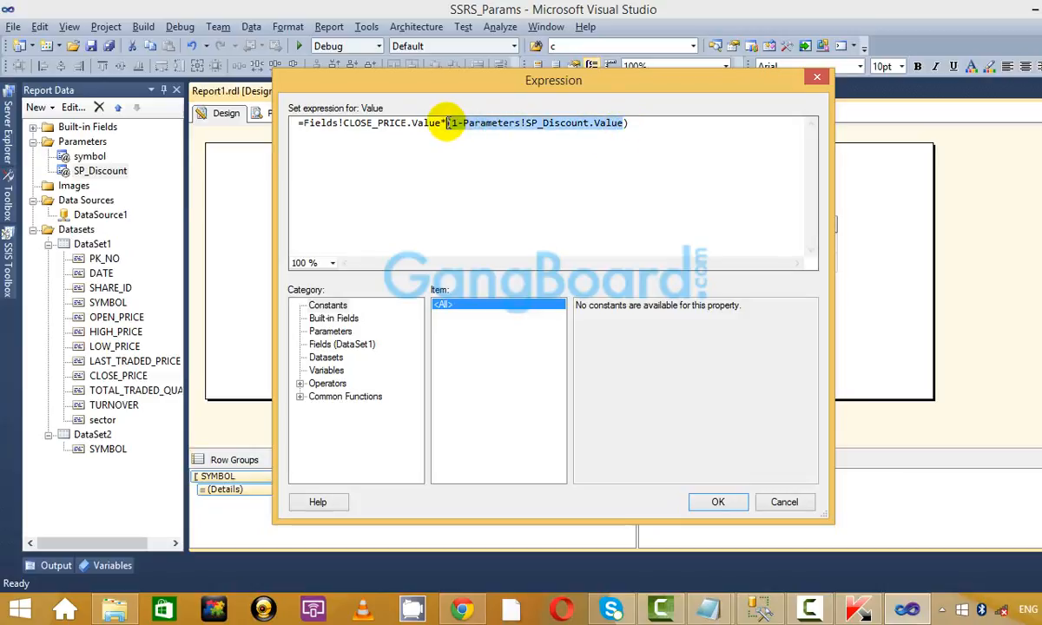
{"action": "left_click", "coordinate": [491, 125]}
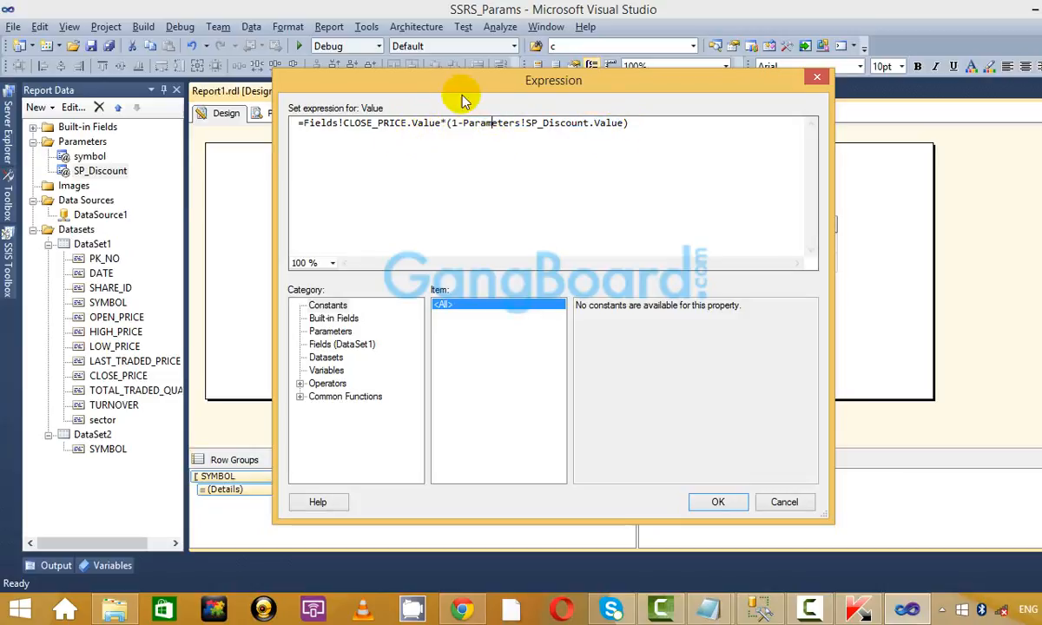
Replace the CLOSE_PRICE field reference in the expression with the LAST_TRADED_PRICE field from DataSet1.
{"action": "left_click_drag", "start_coordinate": [469, 82], "coordinate": [517, 154]}
{"action": "left_click_drag", "start_coordinate": [490, 196], "coordinate": [349, 198]}
{"action": "key", "text": "Delete"}
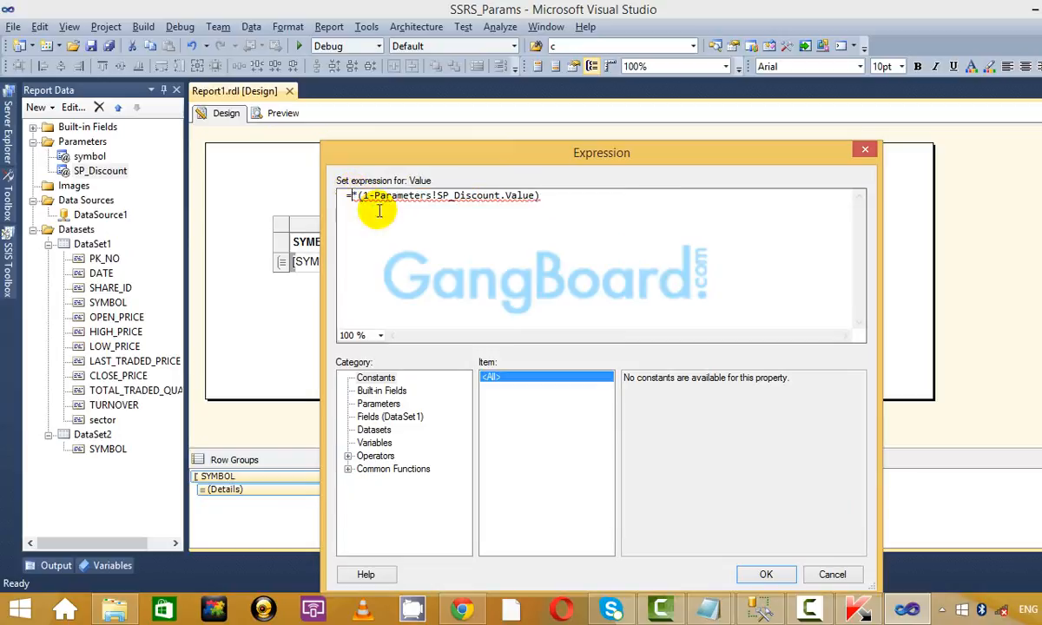
{"action": "left_click", "coordinate": [395, 418]}
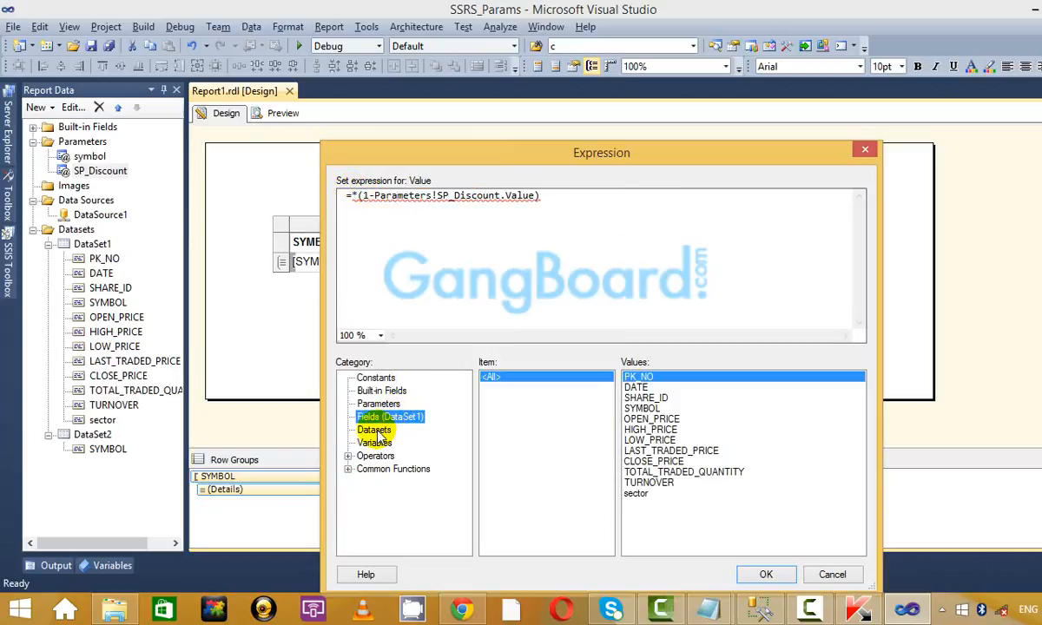
{"action": "double_click", "coordinate": [665, 452]}
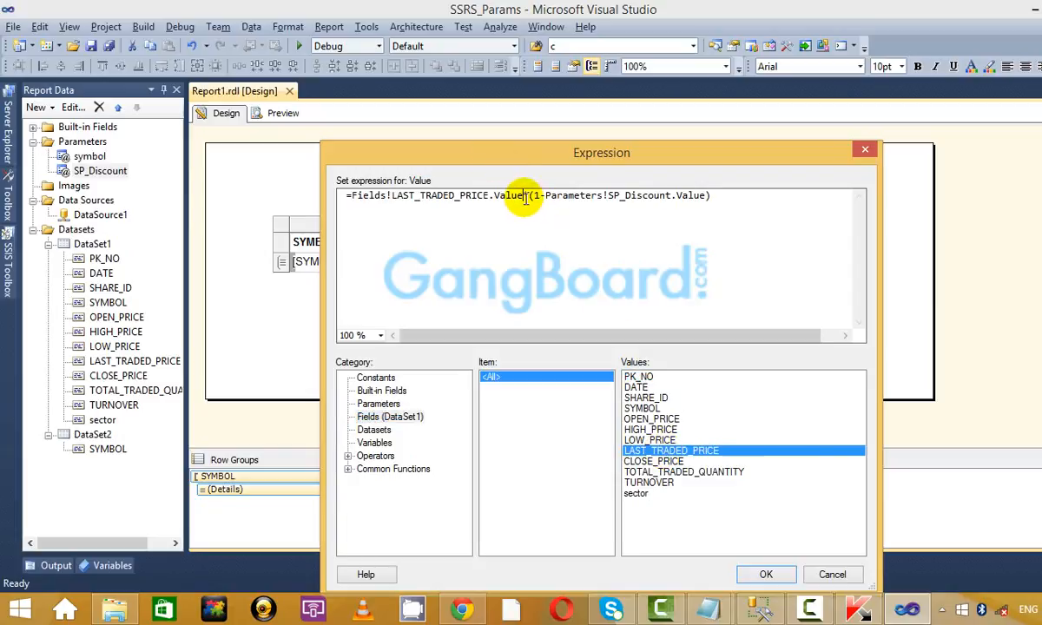
Complete the EPSS expression as =Fields!LAST_TRADED_PRICE.Value*(1-Parameters!SP_Discount.Value), reinserting the SP_Discount reference from the report parameters, and apply it.
{"action": "type", "text": "*"}
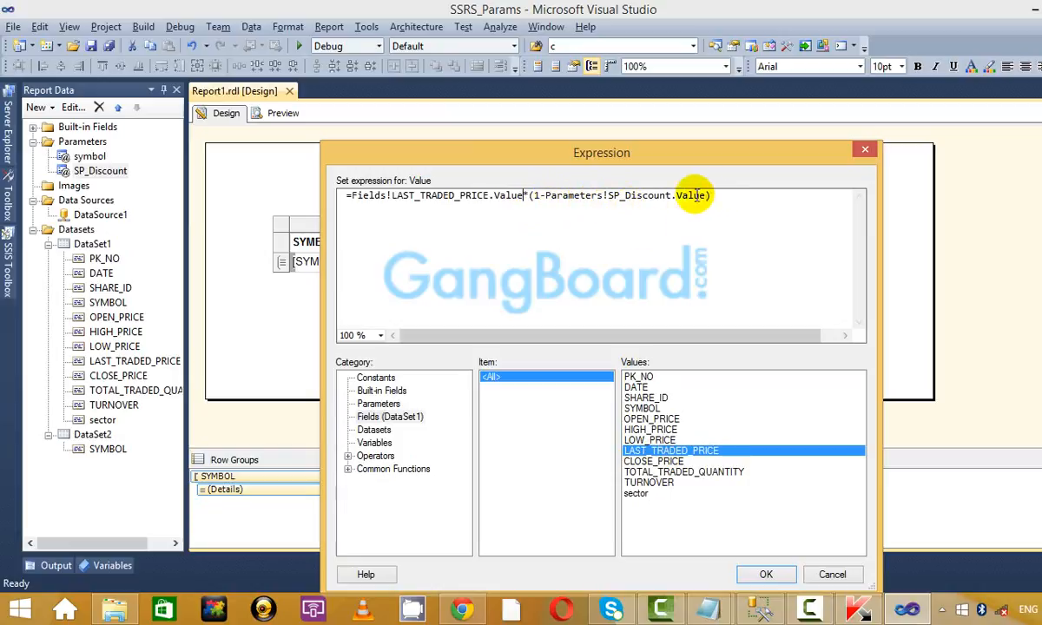
{"action": "left_click", "coordinate": [379, 403]}
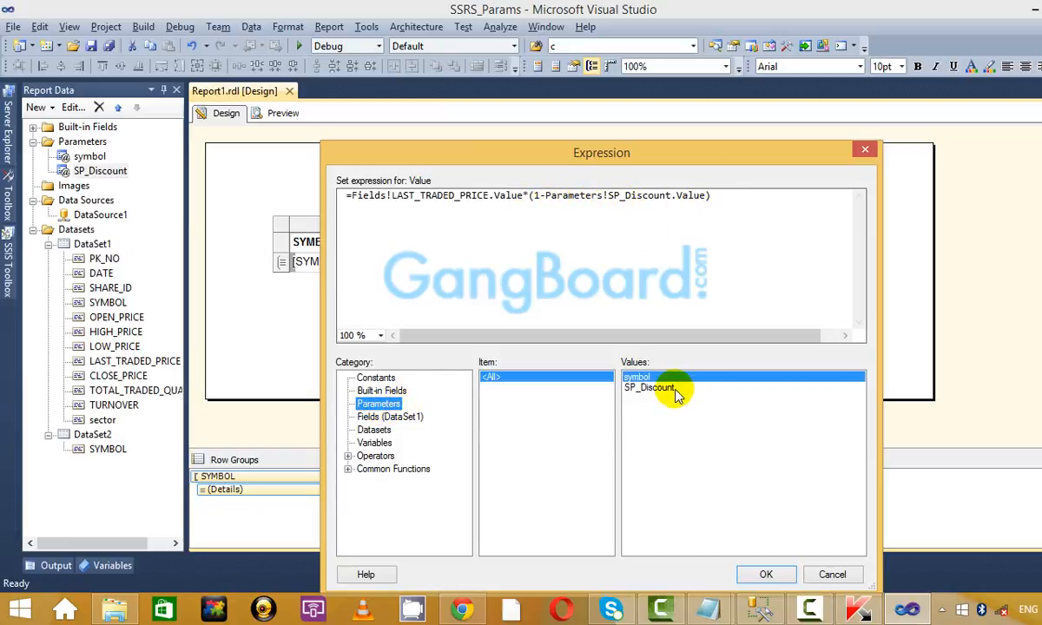
{"action": "left_click_drag", "start_coordinate": [547, 196], "coordinate": [705, 193]}
{"action": "key", "text": "Delete"}
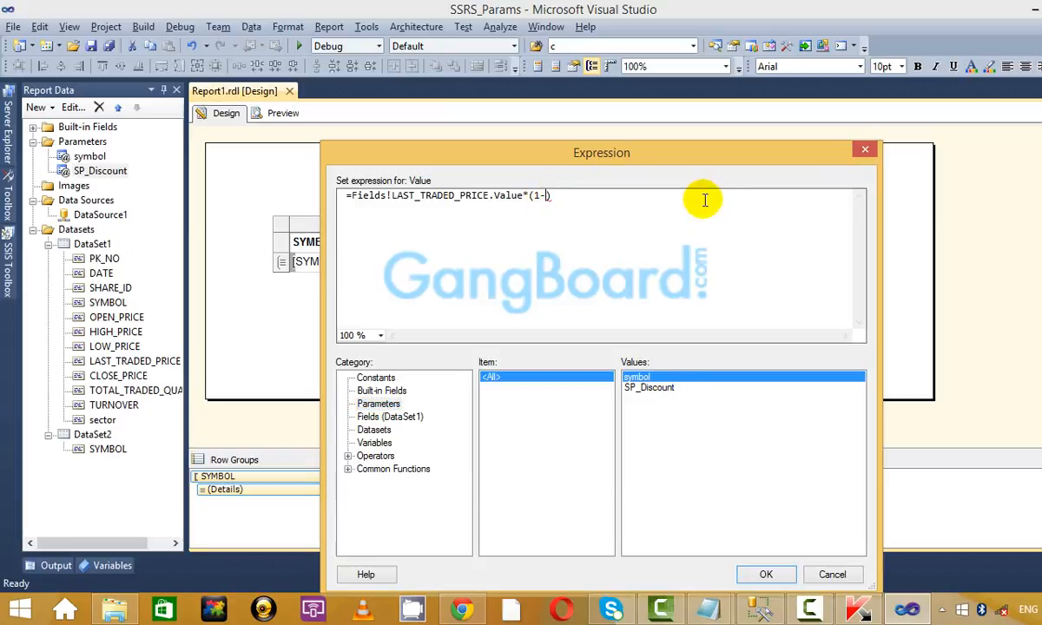
{"action": "double_click", "coordinate": [661, 388]}
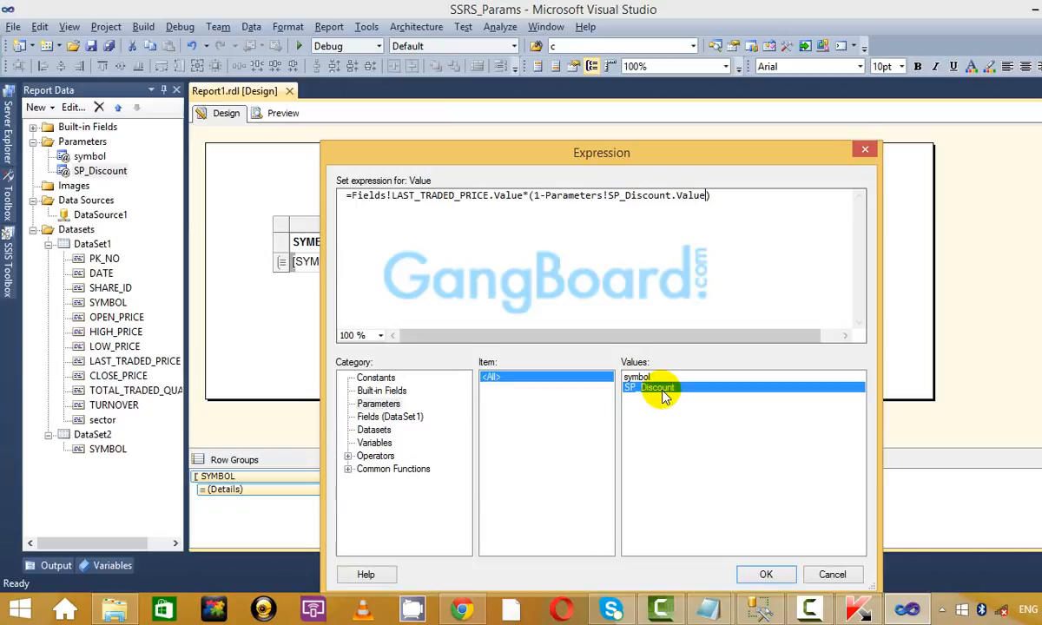
{"action": "left_click", "coordinate": [768, 573]}
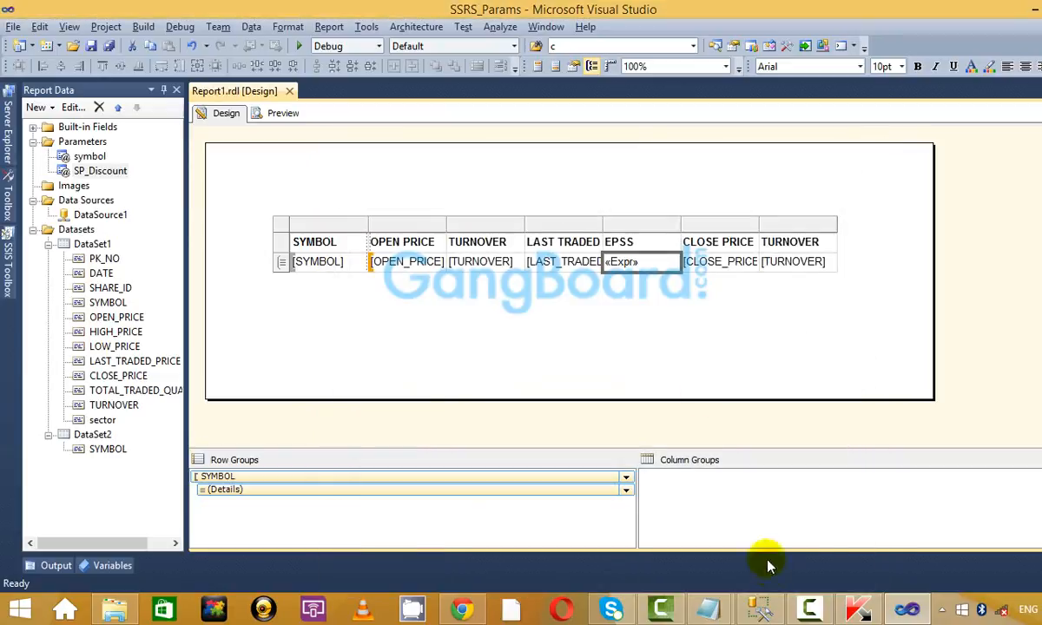
Preview the report for TCS with SP_Discount set to 0.01.
{"action": "left_click", "coordinate": [285, 115]}
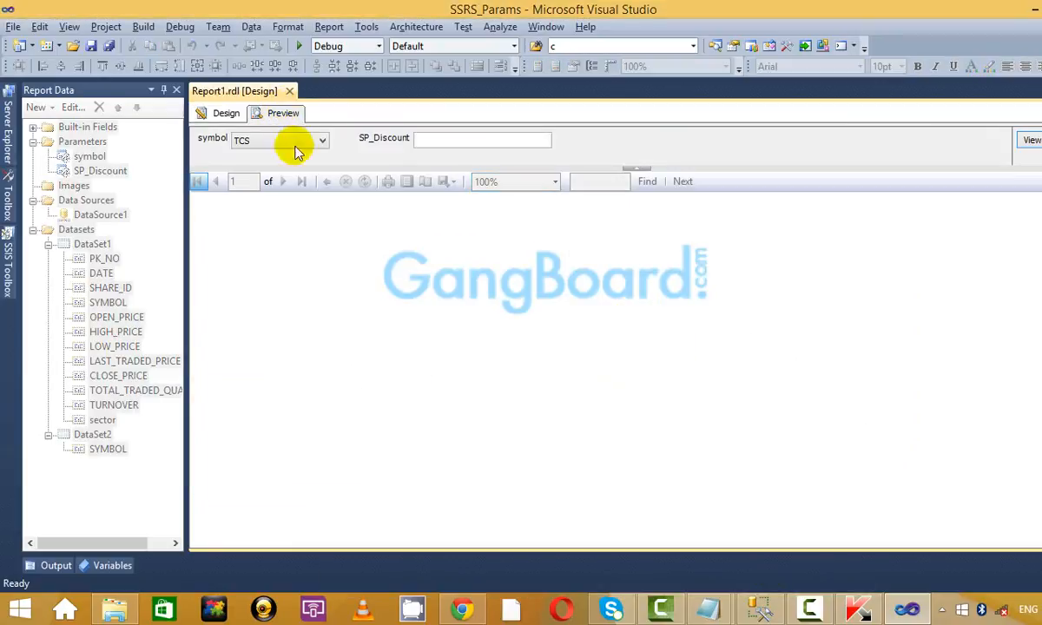
{"action": "left_click", "coordinate": [452, 139]}
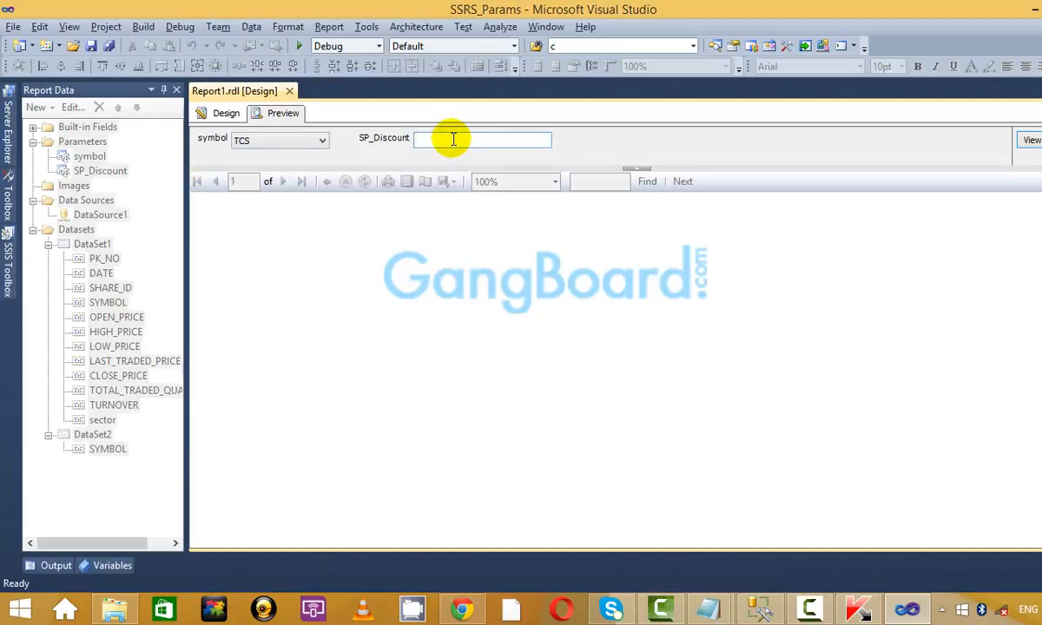
{"action": "type", "text": "0.01"}
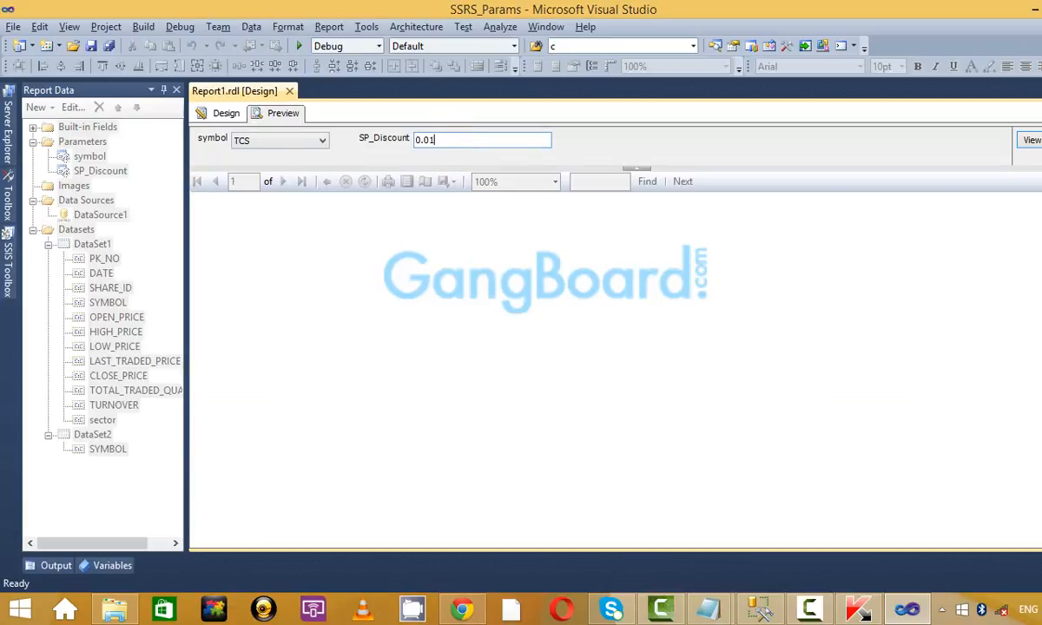
{"action": "key", "text": "Return"}
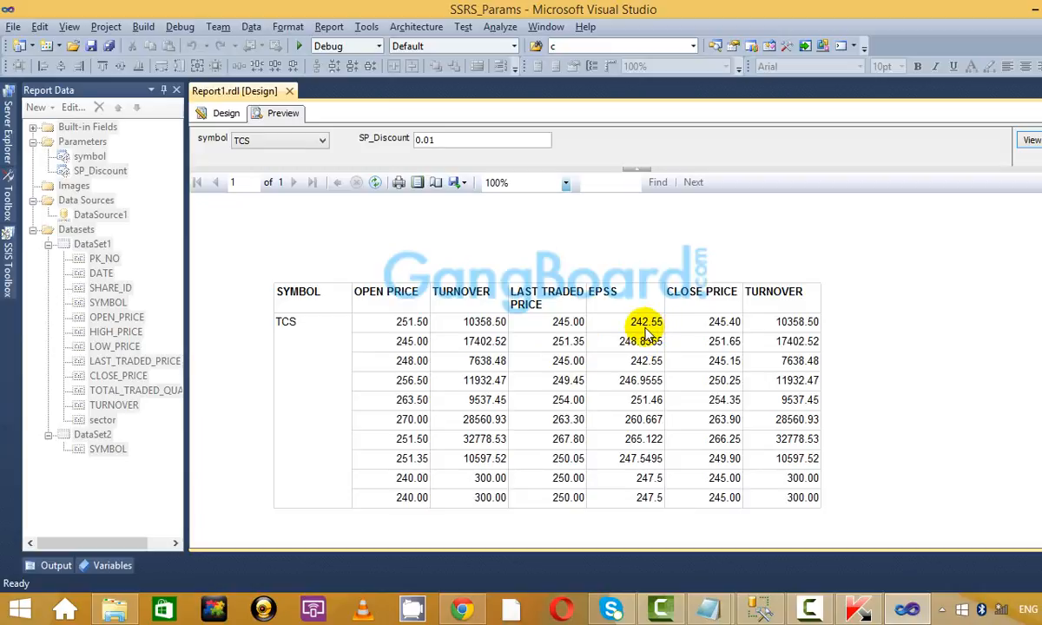
Rerun the report preview with SP_Discount changed to 0.10.
{"action": "left_click", "coordinate": [453, 140]}
{"action": "key", "text": "BackSpace"}
{"action": "key", "text": "BackSpace"}
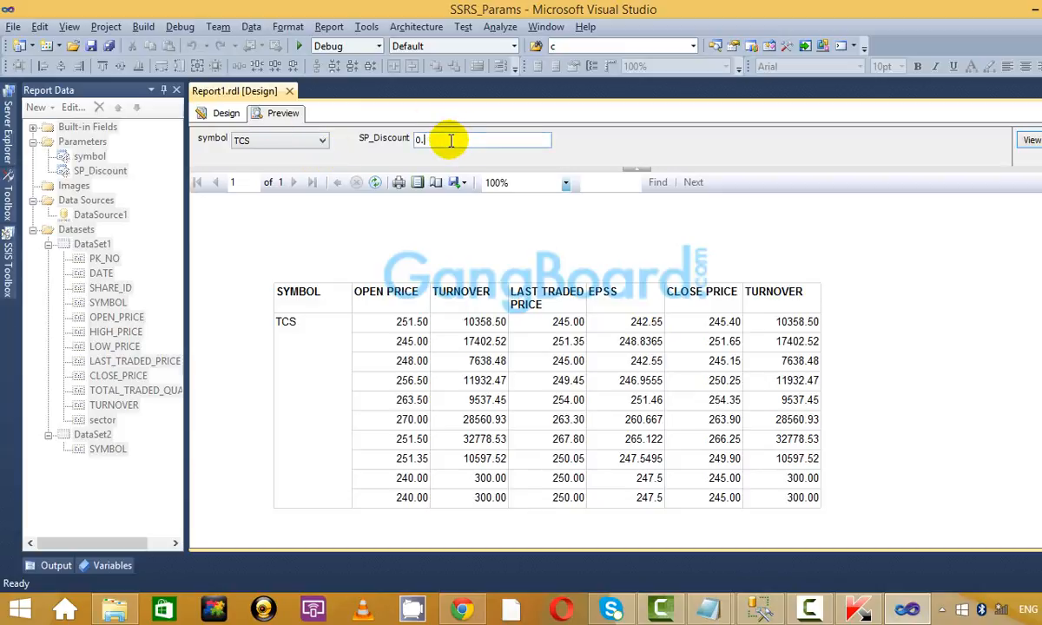
{"action": "type", "text": "10"}
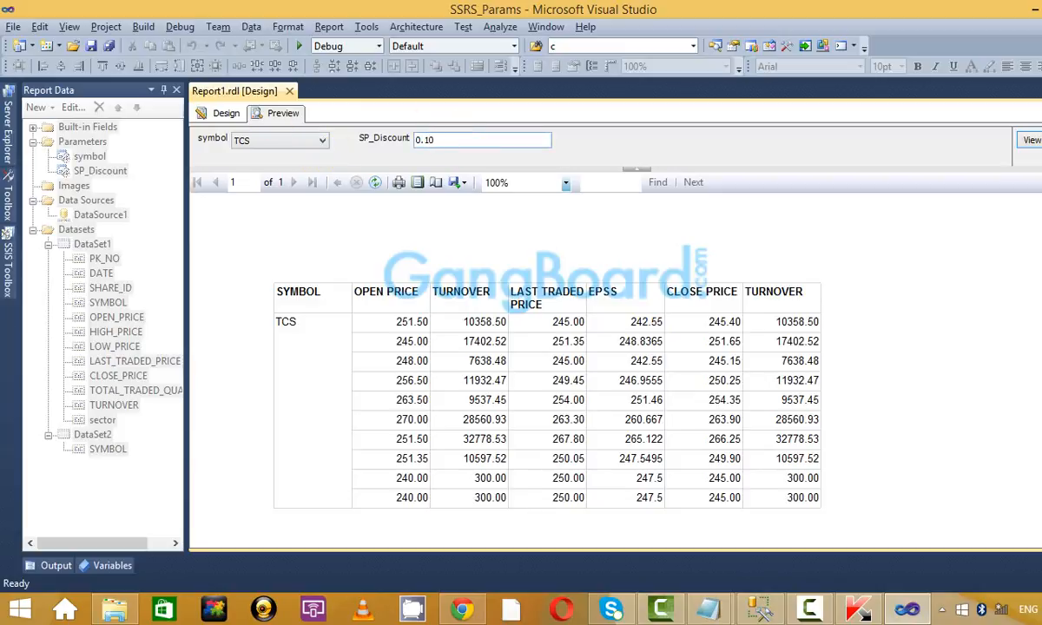
{"action": "key", "text": "Return"}
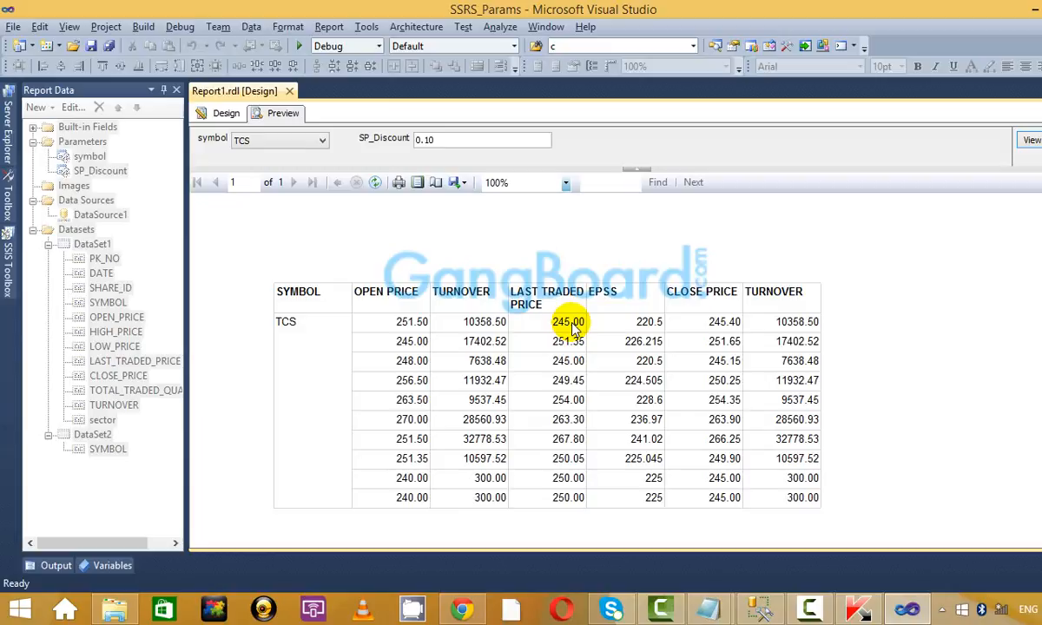
Set SP_Discount back to 0.01 and rerun the report preview.
{"action": "left_click", "coordinate": [455, 135]}
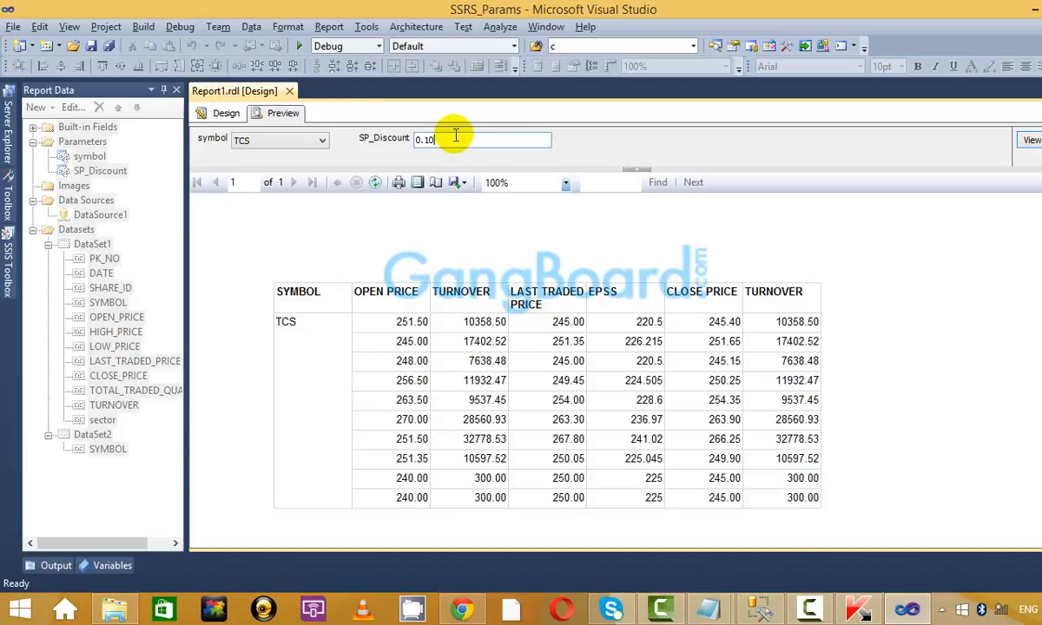
{"action": "key", "text": "BackSpace"}
{"action": "key", "text": "BackSpace"}
{"action": "type", "text": "01"}
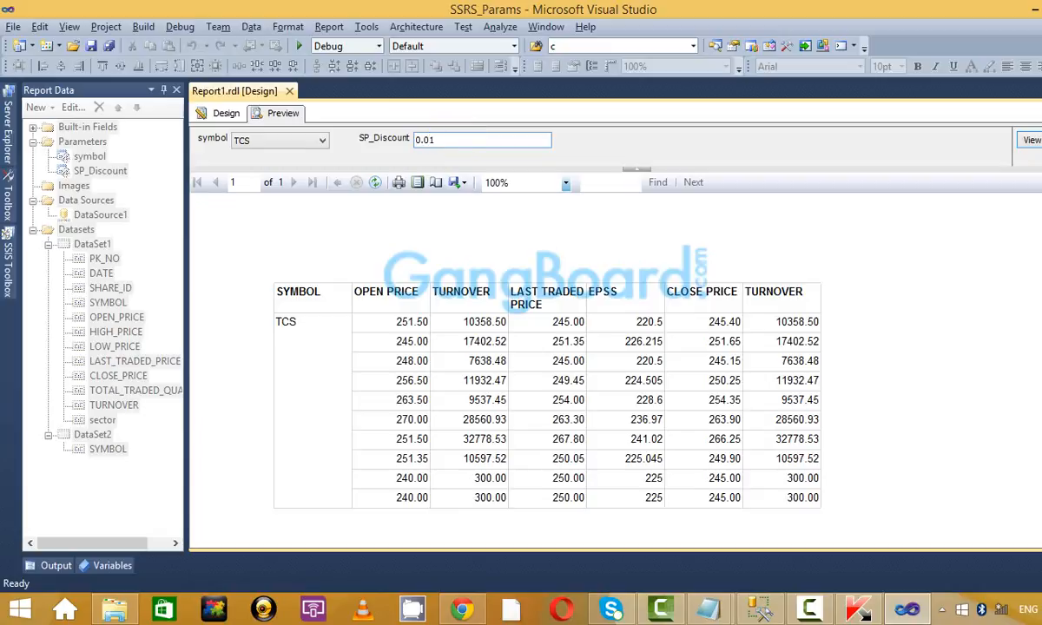
{"action": "key", "text": "Return"}
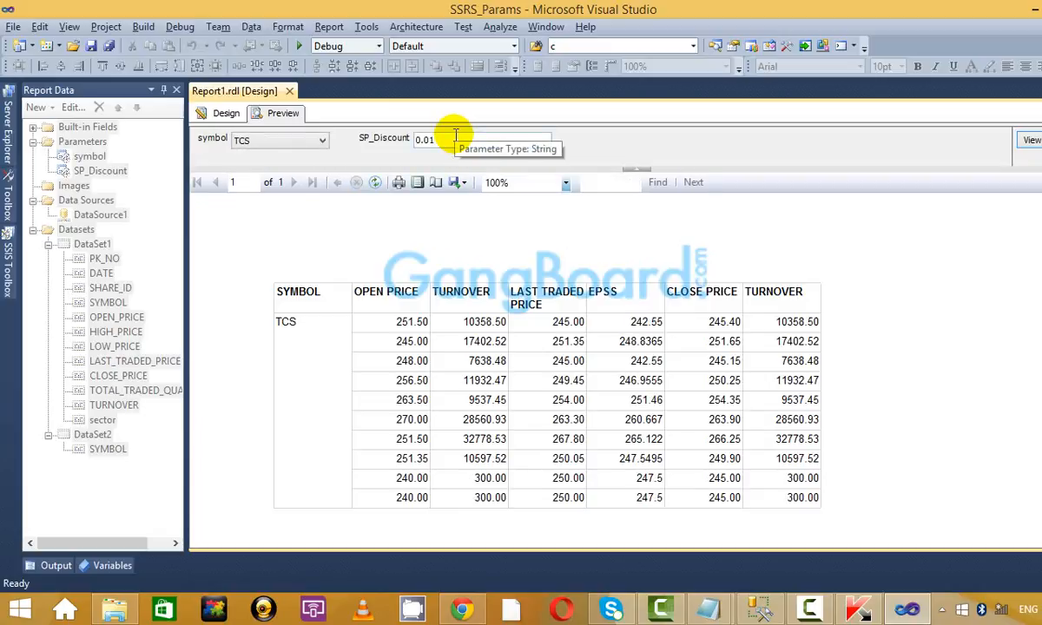
Change SP_Discount to 0.02 and rerun the report preview.
{"action": "left_click", "coordinate": [459, 136]}
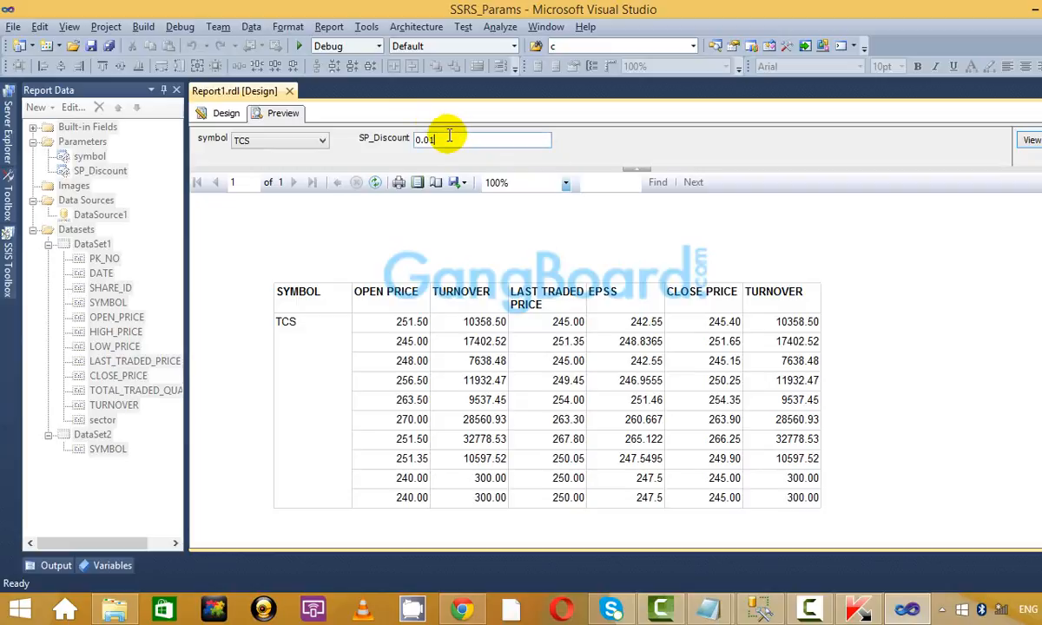
{"action": "key", "text": "BackSpace"}
{"action": "key", "text": "Return"}
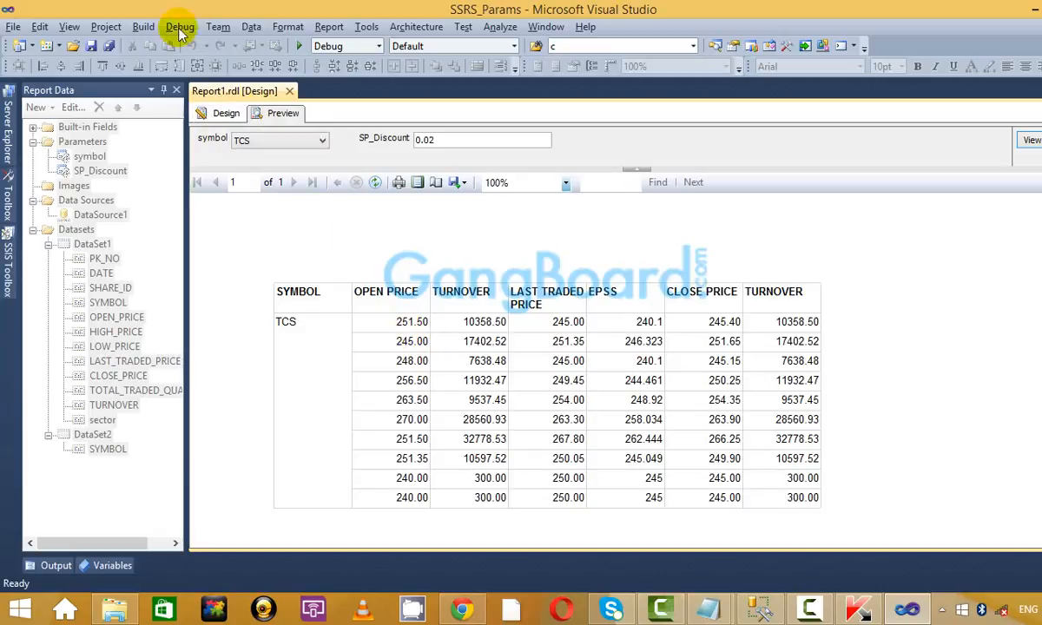
Return to the report design and add DataSet1's DATE field as a table column between SYMBOL and OPEN PRICE.
{"action": "left_click", "coordinate": [226, 114]}
{"action": "left_click", "coordinate": [116, 364]}
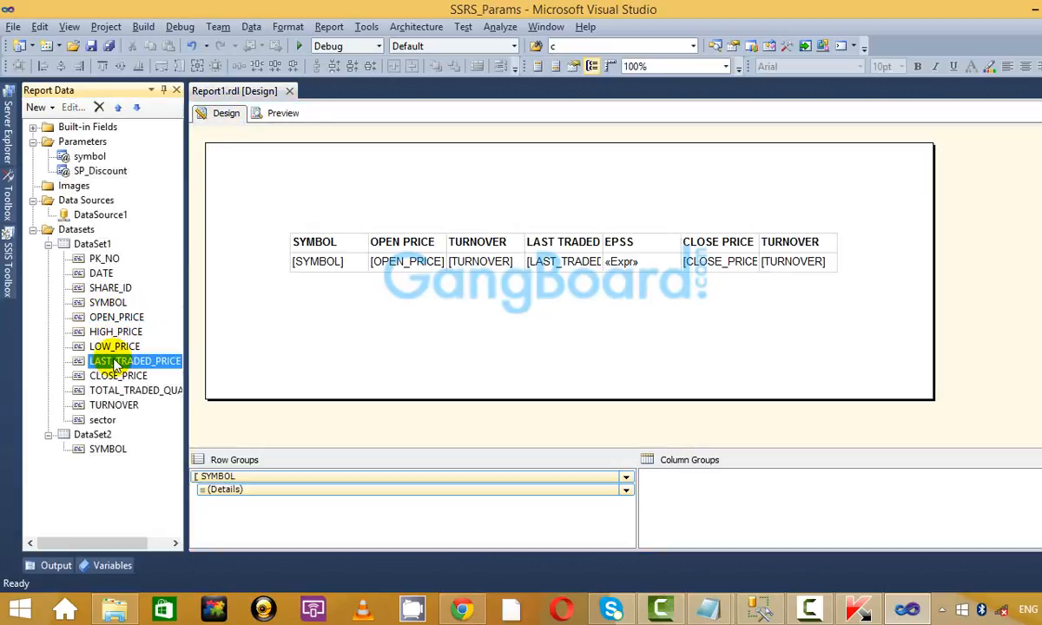
{"action": "left_click", "coordinate": [115, 405]}
{"action": "left_click", "coordinate": [115, 362]}
{"action": "left_click", "coordinate": [116, 317]}
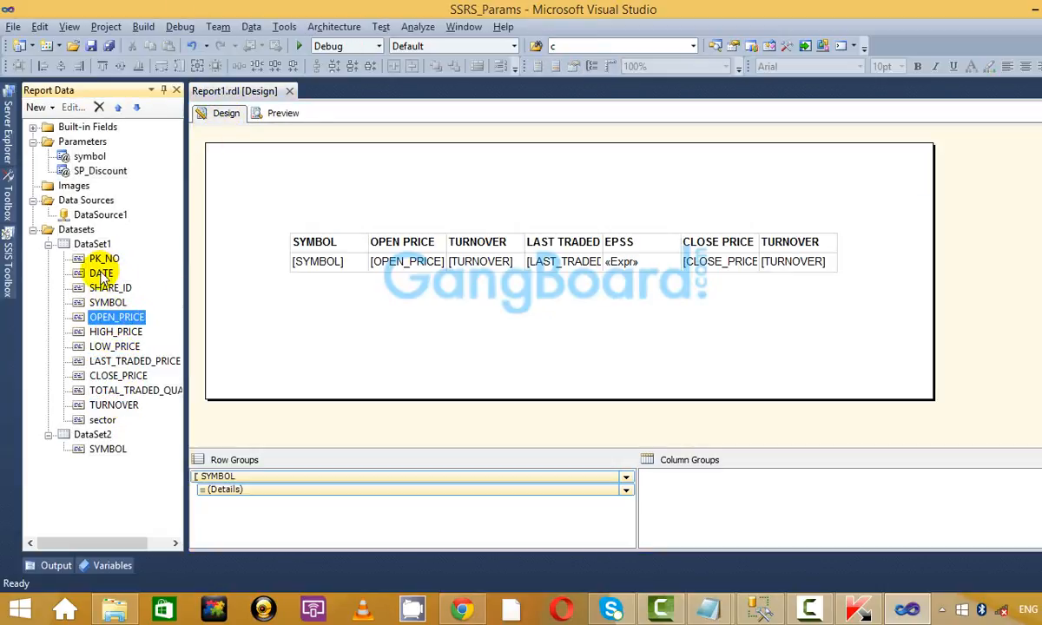
{"action": "left_click_drag", "start_coordinate": [102, 274], "coordinate": [379, 279]}
Preview the report for TCS with SP_Discount 0.02 and examine the DATE, LAST TRADED PRICE and EPSS columns.
{"action": "left_click", "coordinate": [287, 116]}
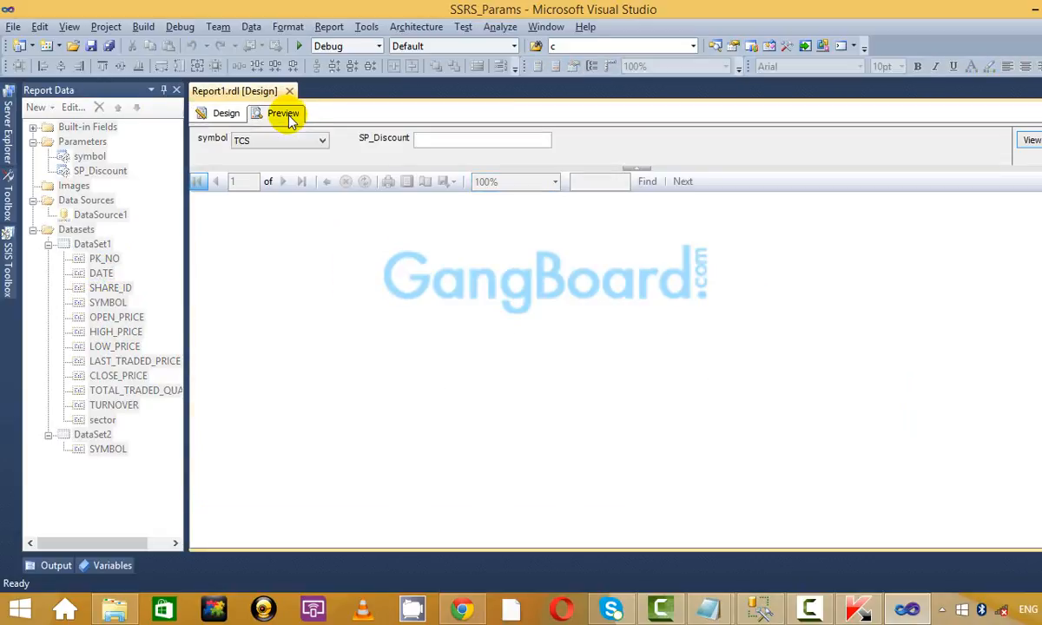
{"action": "left_click", "coordinate": [314, 141]}
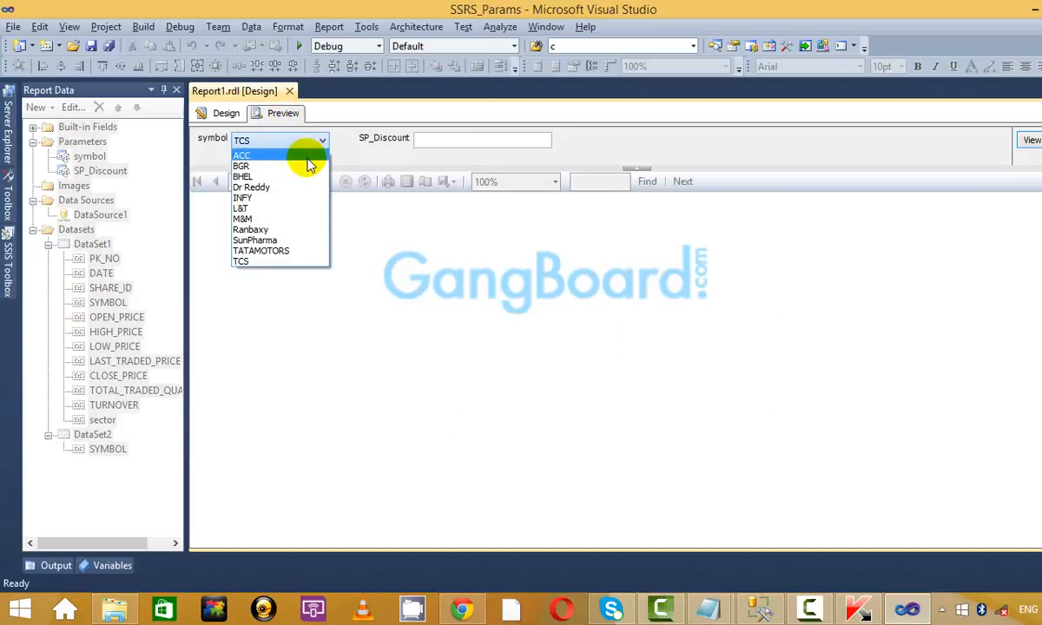
{"action": "left_click", "coordinate": [260, 262]}
{"action": "left_click", "coordinate": [462, 139]}
{"action": "type", "text": "0.0"}
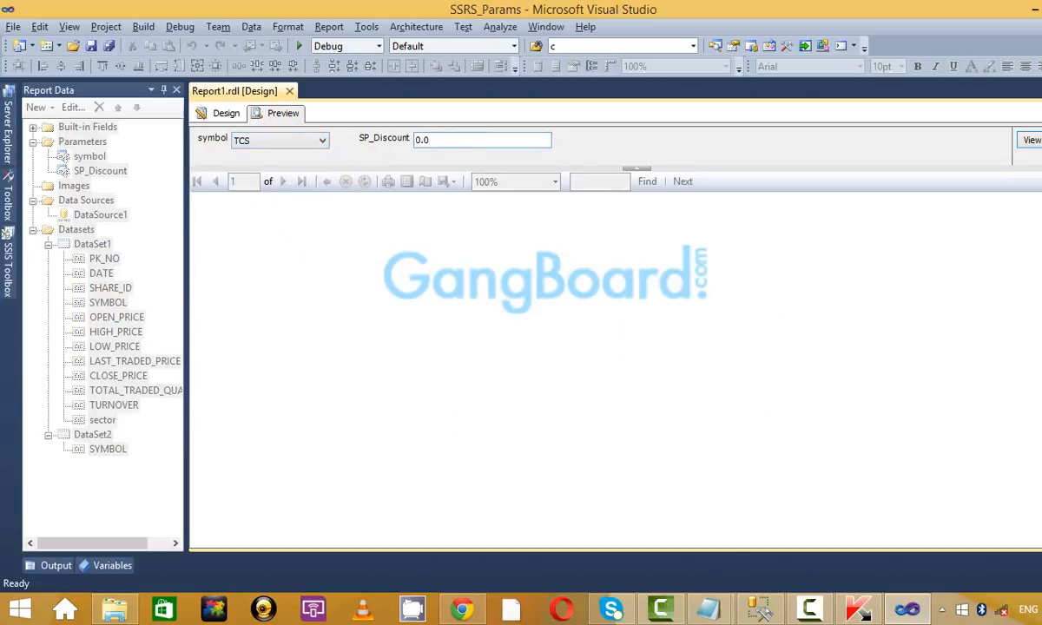
{"action": "key", "text": "Return"}
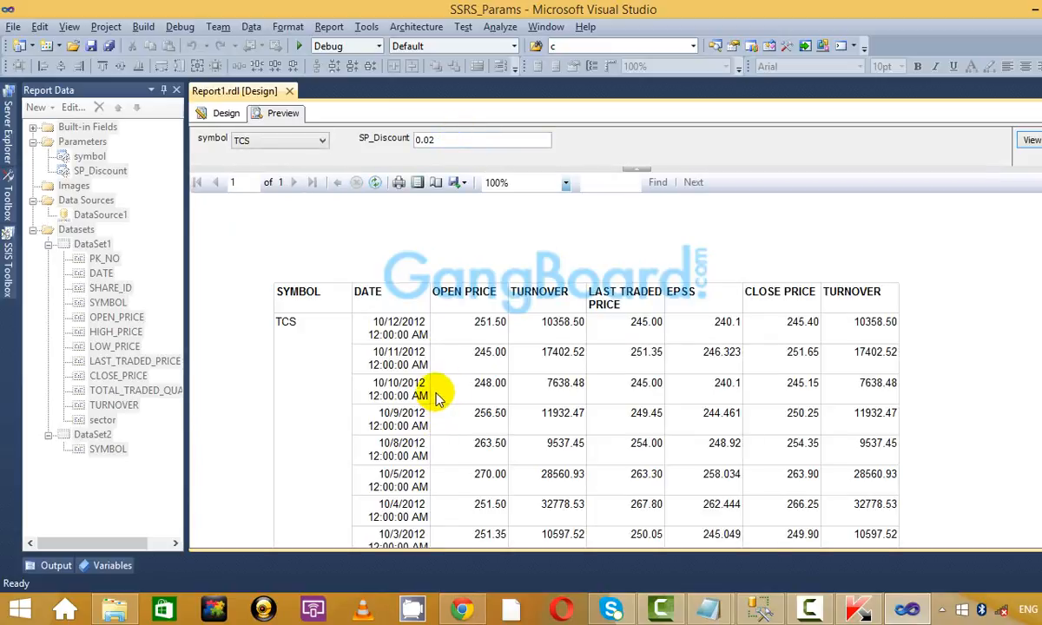
{"action": "scroll", "coordinate": [438, 398], "scroll_direction": "down", "scroll_amount": 1}
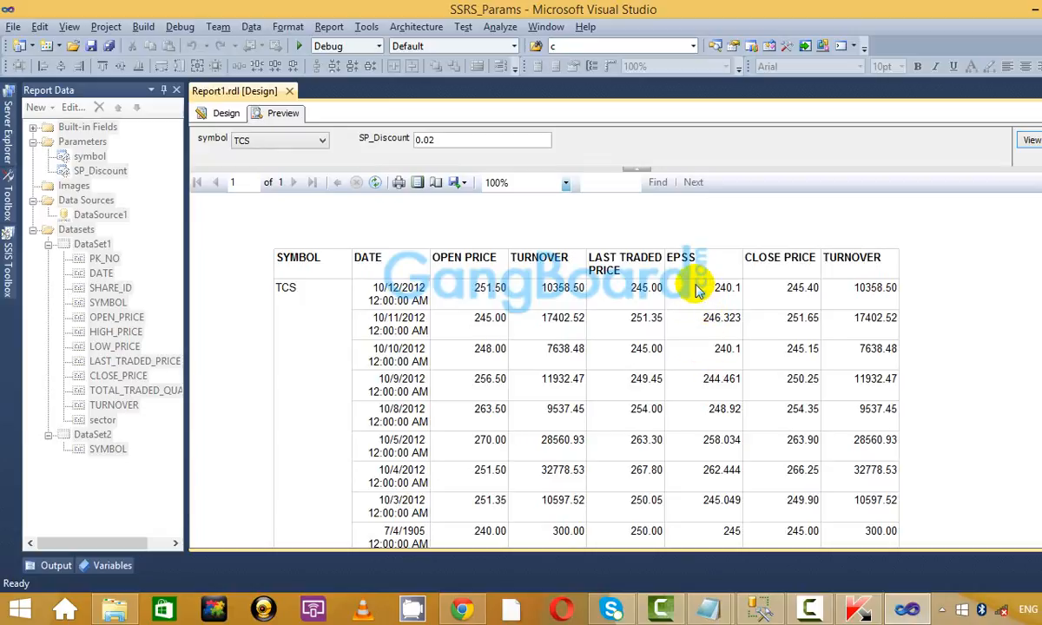
{"action": "scroll", "coordinate": [697, 286], "scroll_direction": "down", "scroll_amount": 1}
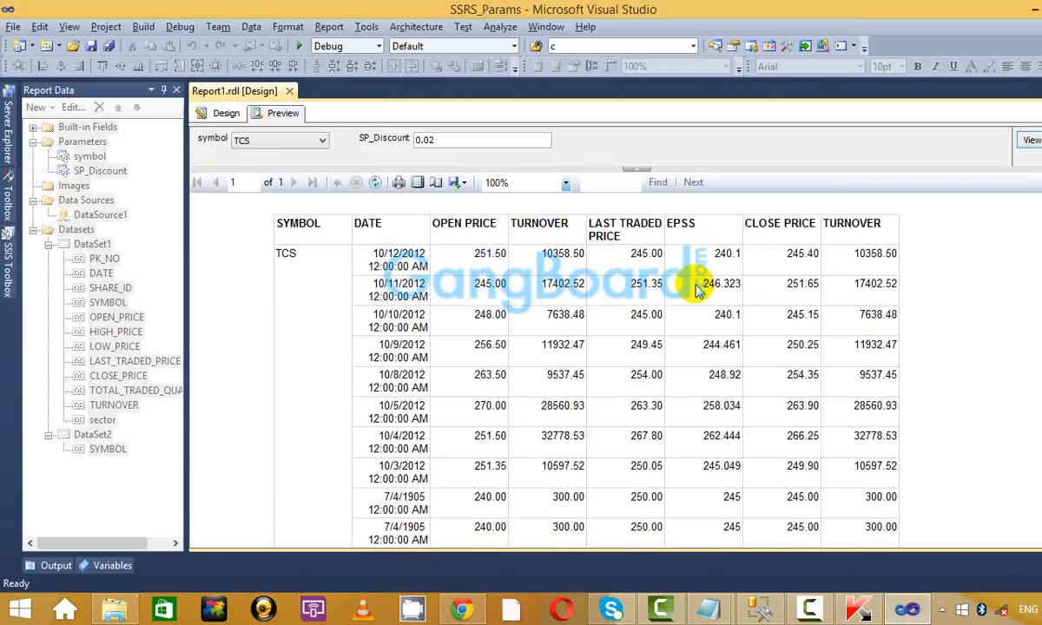
{"action": "scroll", "coordinate": [682, 285], "scroll_direction": "up", "scroll_amount": 1}
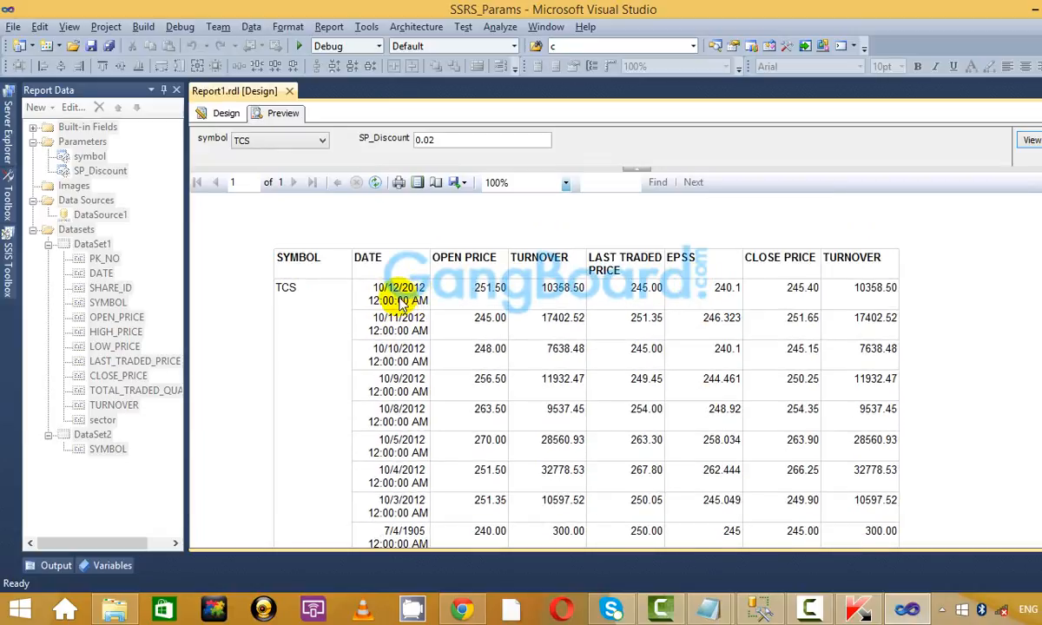
{"action": "scroll", "coordinate": [408, 295], "scroll_direction": "down", "scroll_amount": 1}
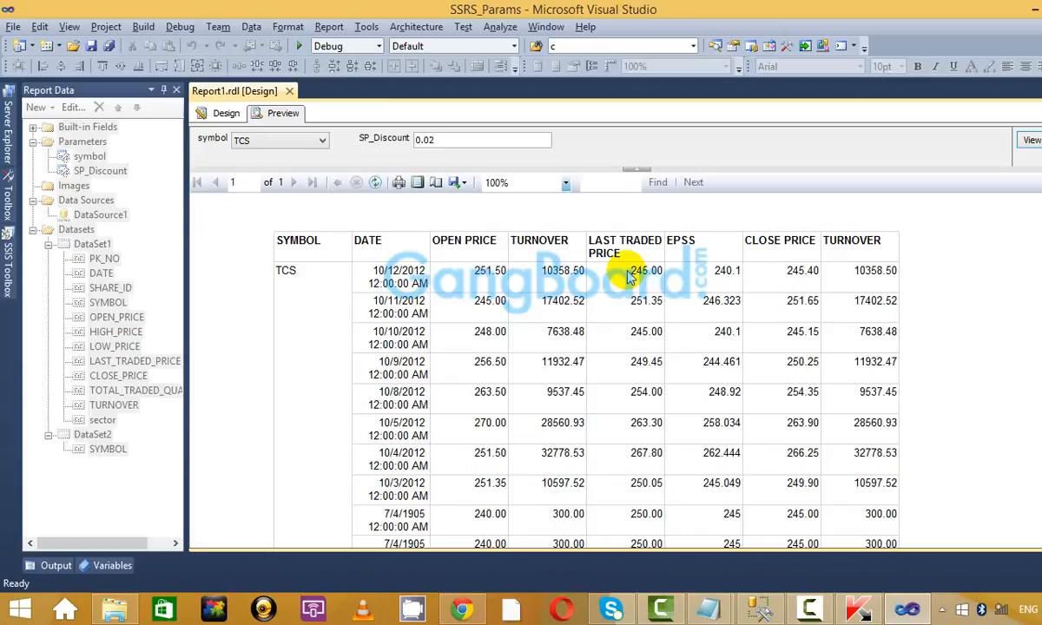
Return to the report design and give the SP_Discount parameter a specified default value of 0.01.
{"action": "left_click", "coordinate": [213, 113]}
{"action": "left_click", "coordinate": [101, 171]}
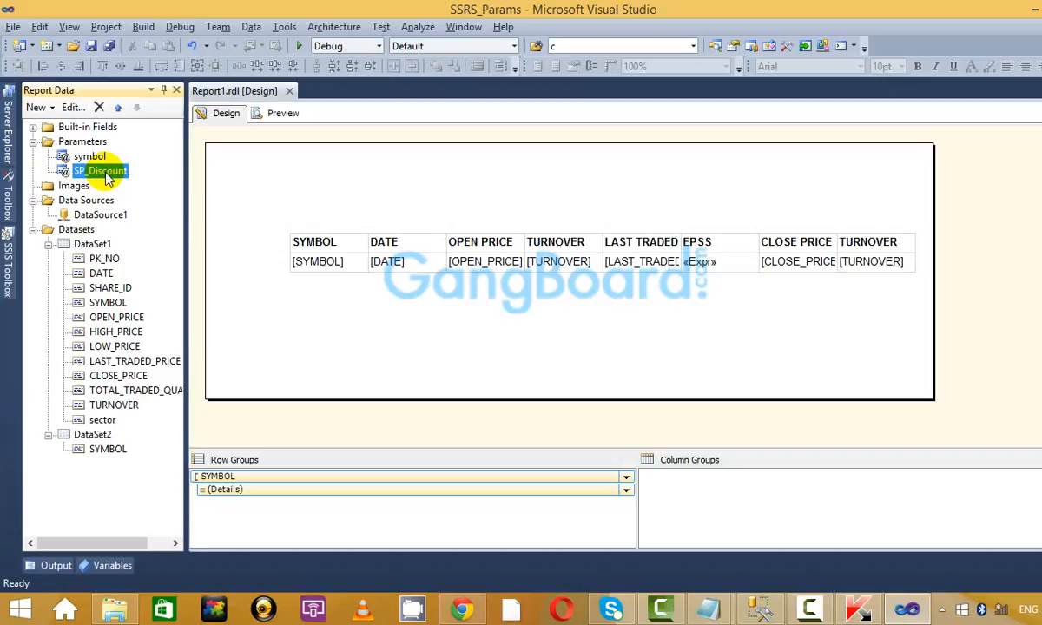
{"action": "right_click", "coordinate": [108, 171]}
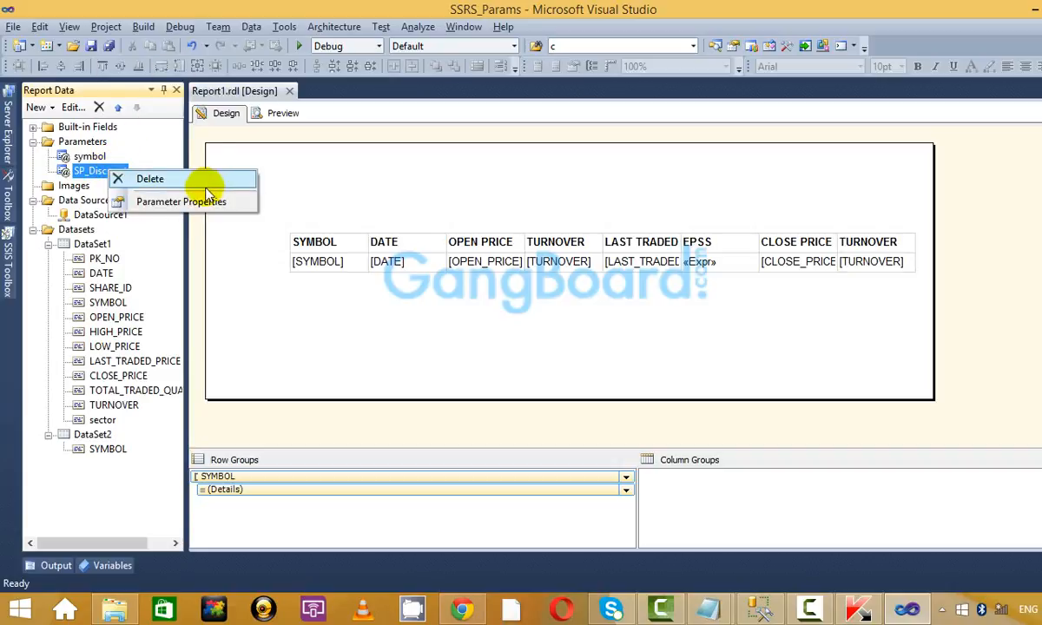
{"action": "right_click", "coordinate": [86, 168]}
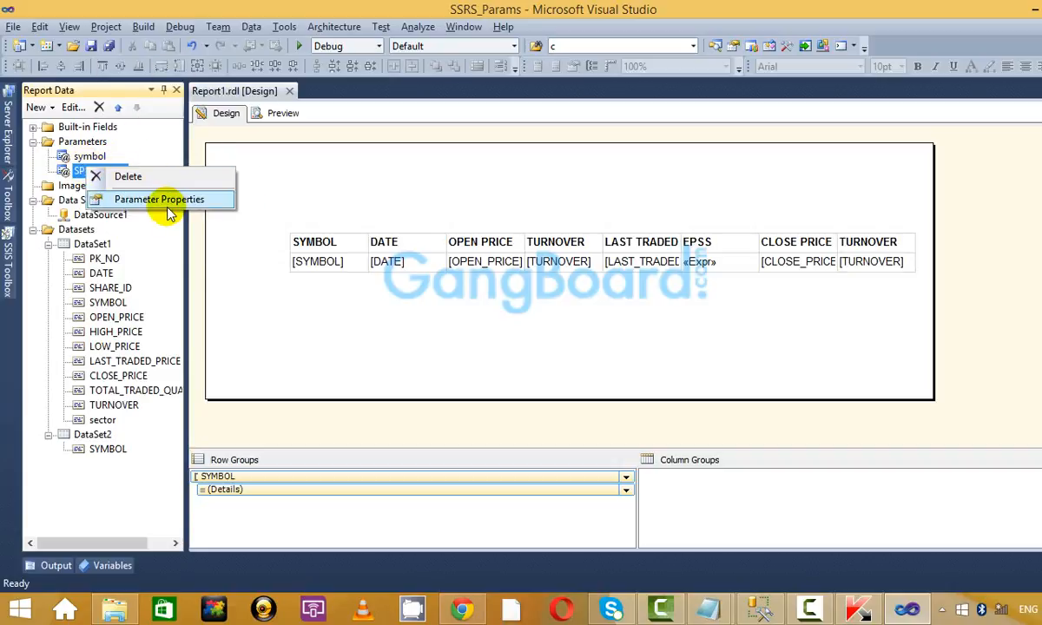
{"action": "left_click", "coordinate": [159, 200]}
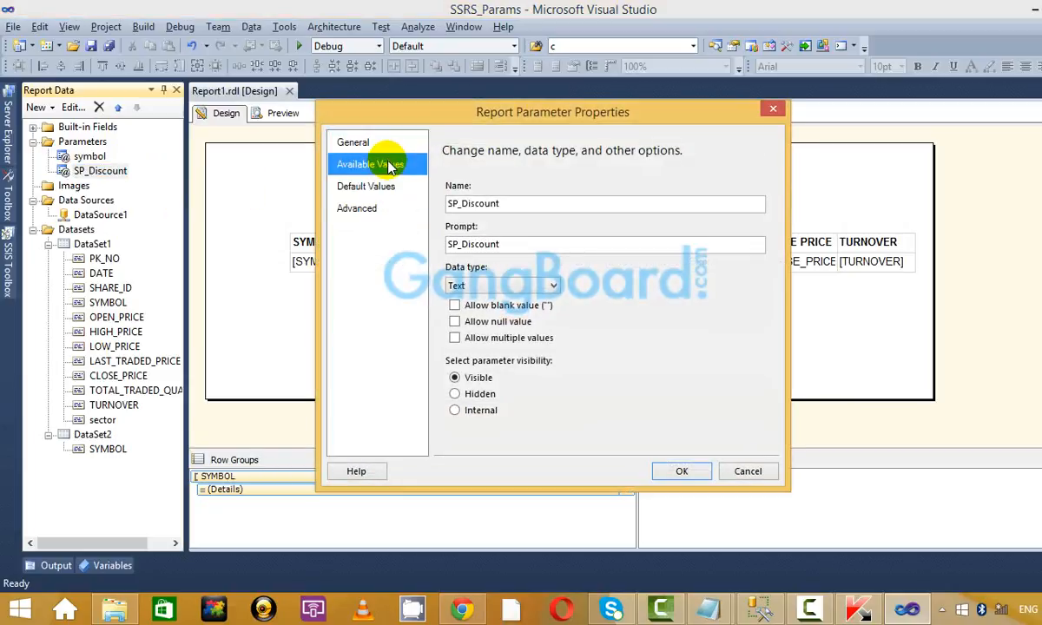
{"action": "left_click", "coordinate": [388, 167]}
{"action": "left_click", "coordinate": [380, 188]}
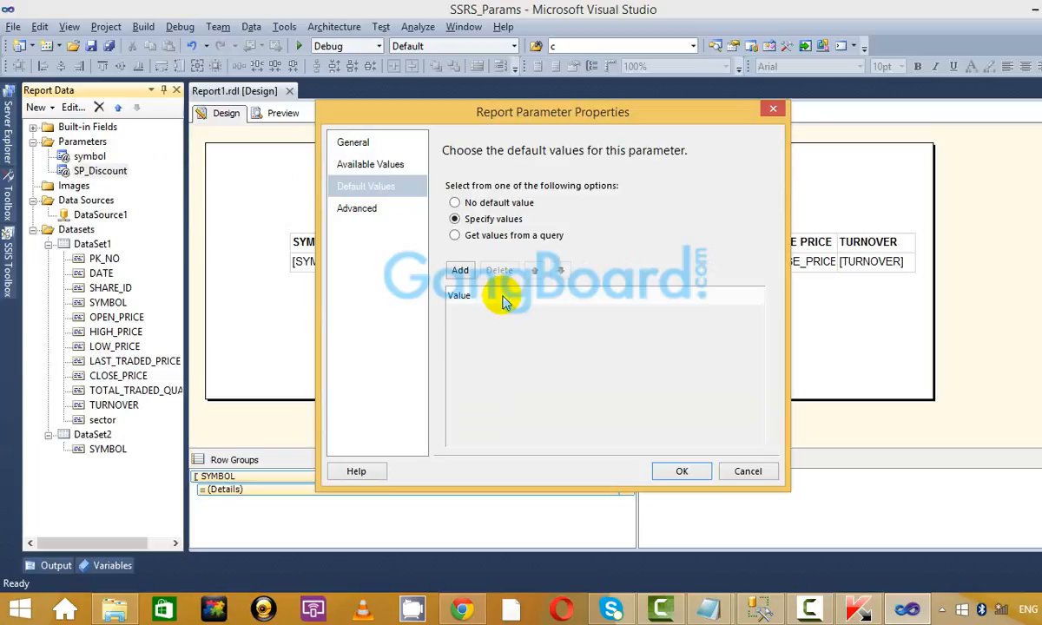
{"action": "left_click", "coordinate": [460, 270]}
{"action": "type", "text": "0.0"}
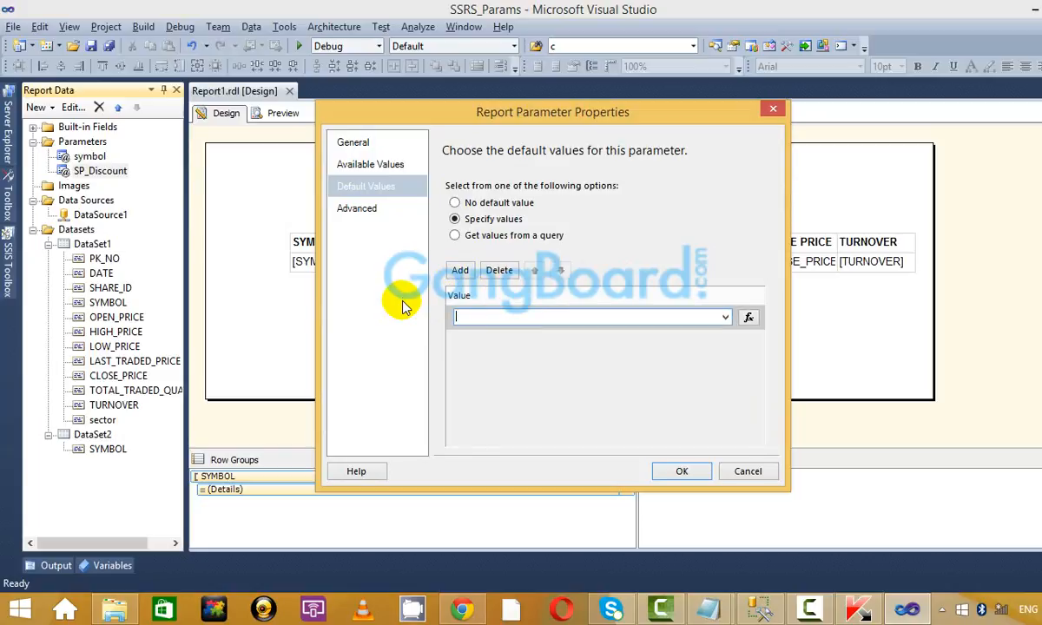
{"action": "type", "text": "1"}
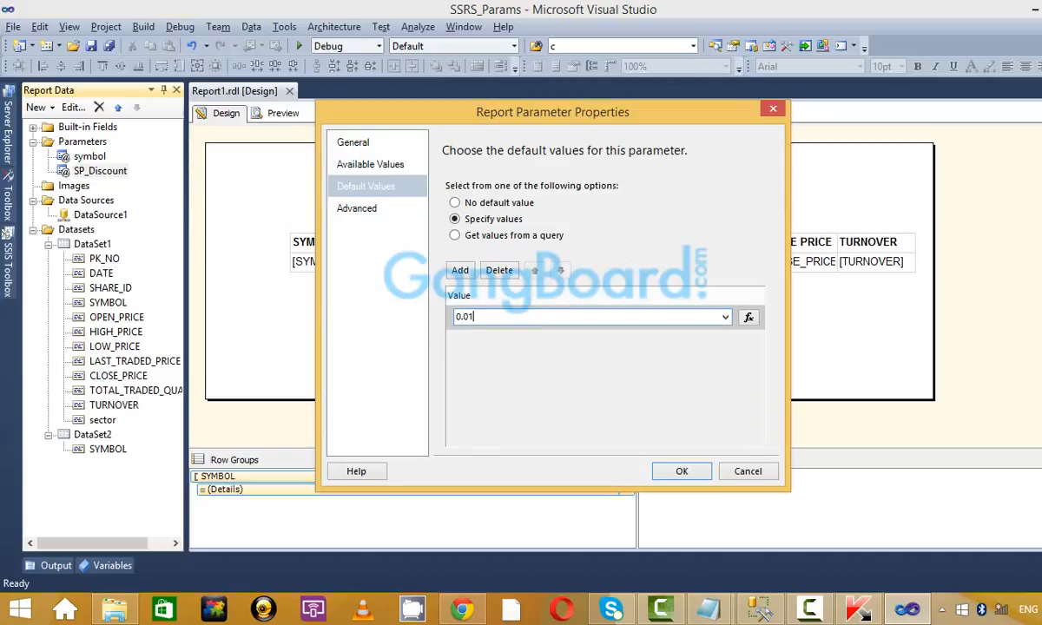
{"action": "left_click", "coordinate": [684, 471]}
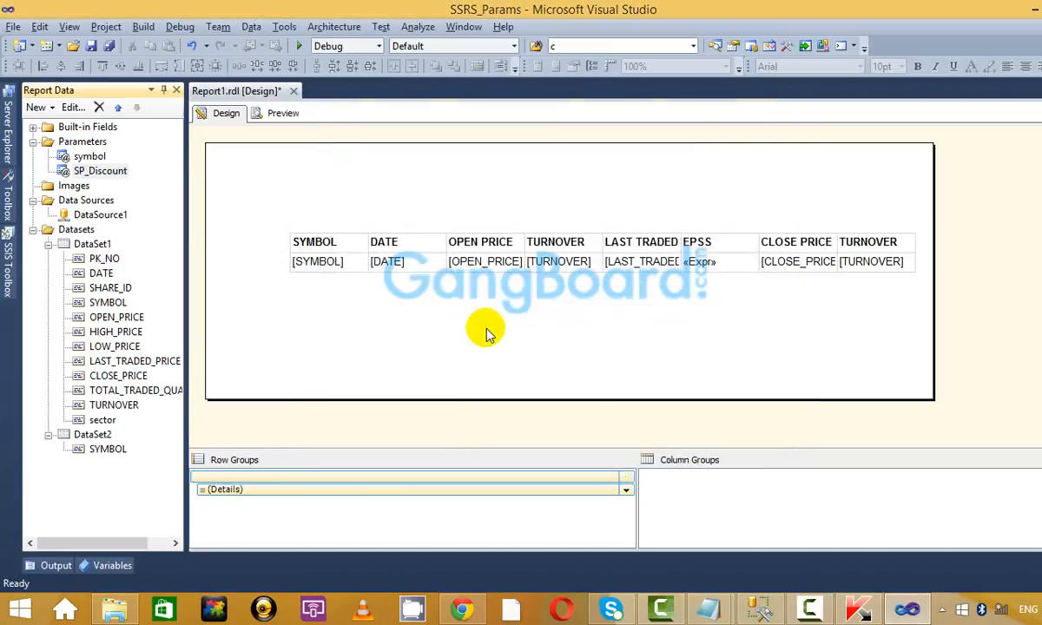
Preview the report with SP_Discount's 0.01 default value, and return to the report design.
{"action": "left_click", "coordinate": [286, 114]}
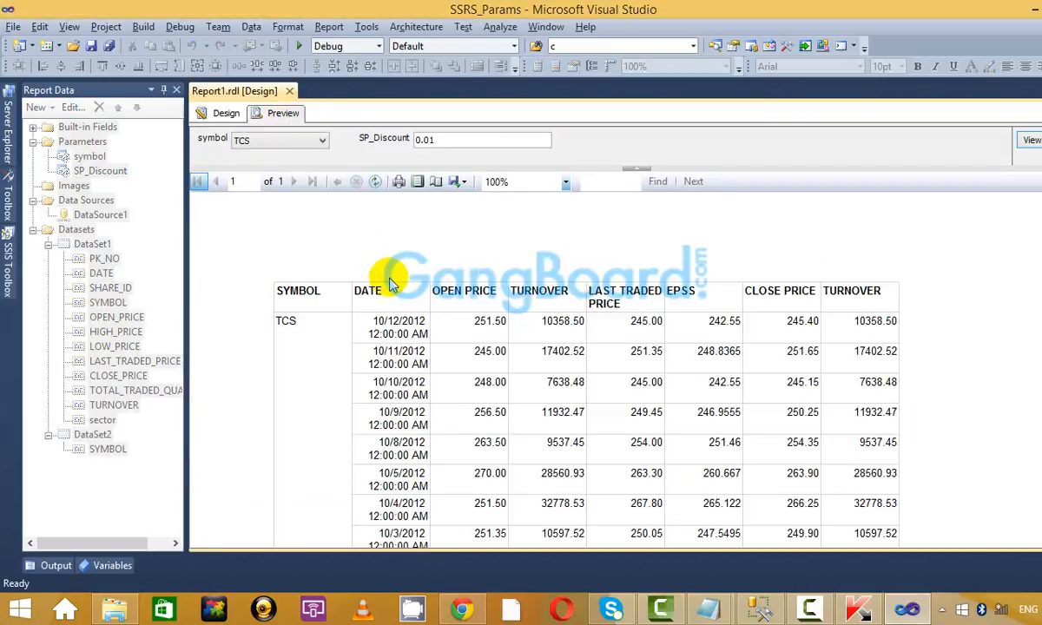
{"action": "left_click", "coordinate": [219, 115]}
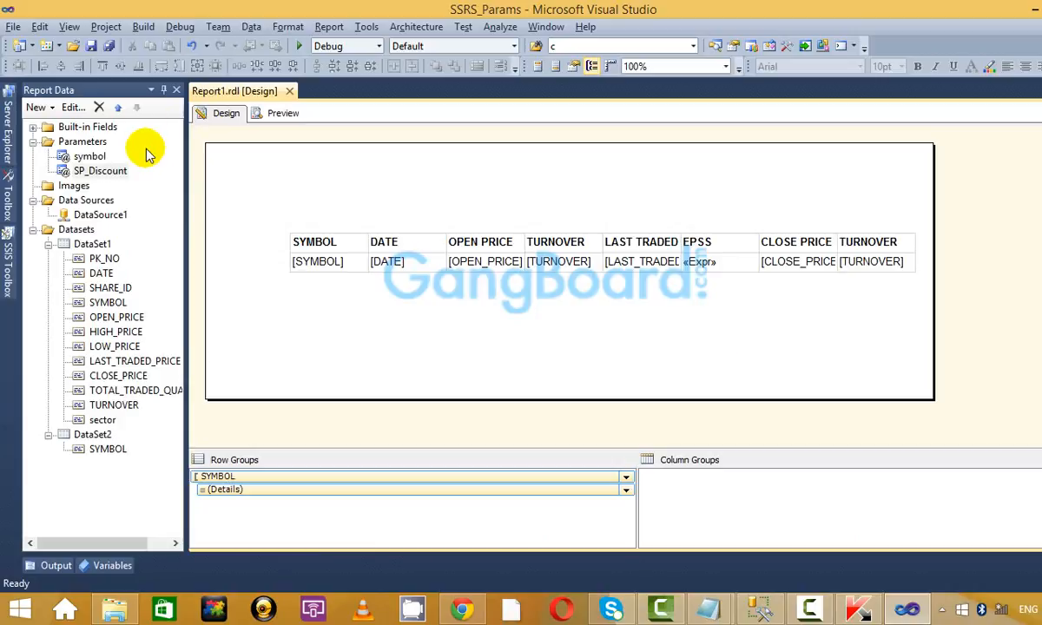
Change the specified default value of the SP_Discount report parameter to 0.0.
{"action": "left_click", "coordinate": [101, 172]}
{"action": "right_click", "coordinate": [105, 174]}
{"action": "left_click", "coordinate": [161, 203]}
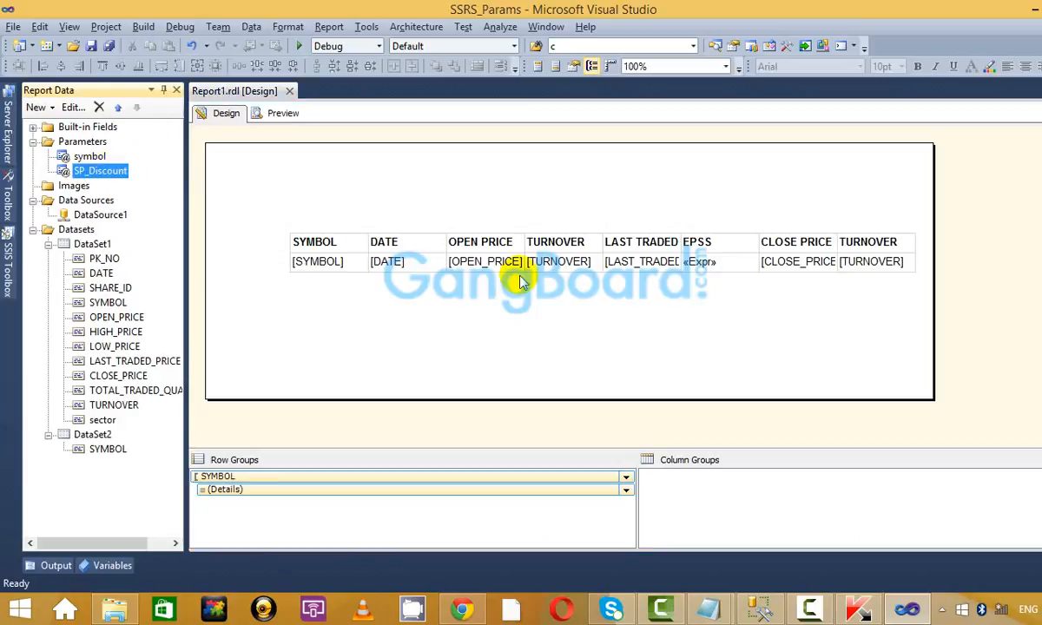
{"action": "left_click", "coordinate": [370, 165]}
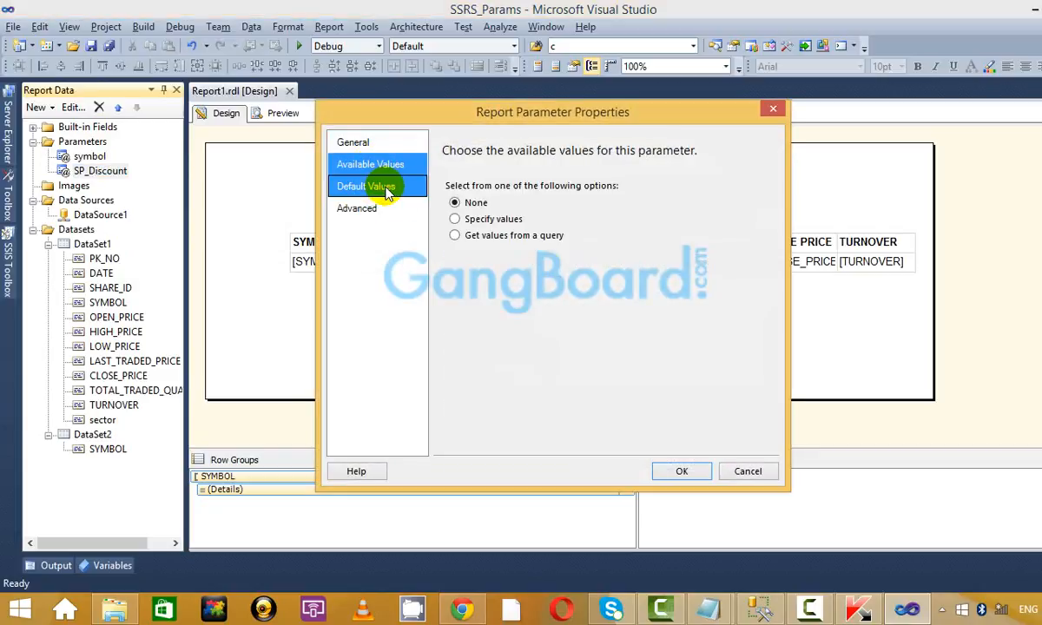
{"action": "left_click", "coordinate": [365, 186]}
{"action": "left_click", "coordinate": [472, 319]}
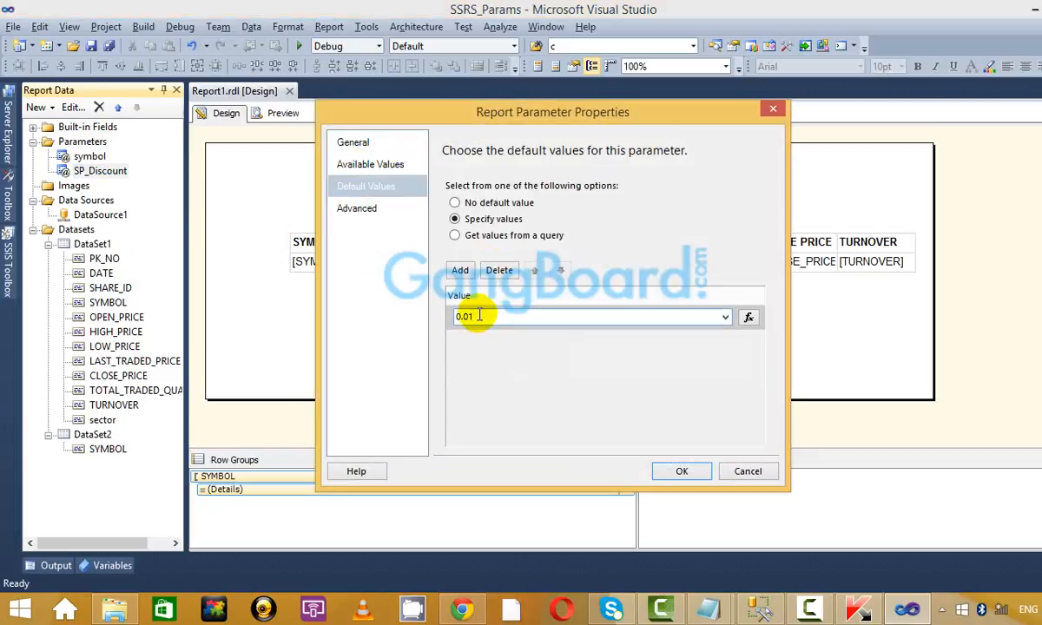
{"action": "key", "text": "BackSpace"}
{"action": "type", "text": "1"}
{"action": "left_click", "coordinate": [681, 470]}
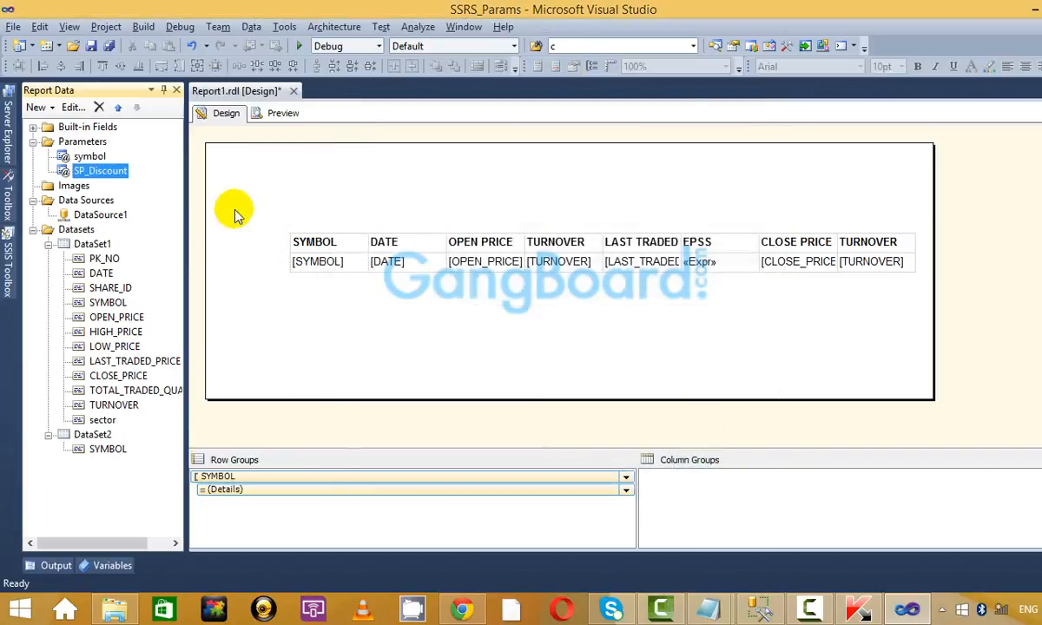
Preview the report for TCS with the default SP_Discount and compare the LAST TRADED PRICE and EPSS columns.
{"action": "left_click", "coordinate": [282, 113]}
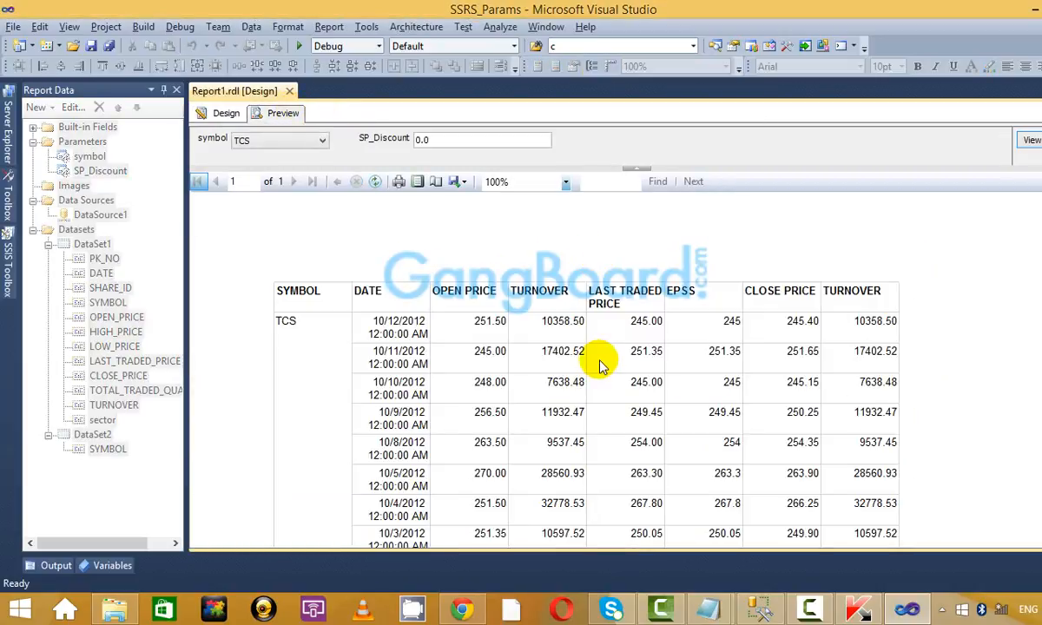
{"action": "scroll", "coordinate": [740, 365], "scroll_direction": "down", "scroll_amount": 2}
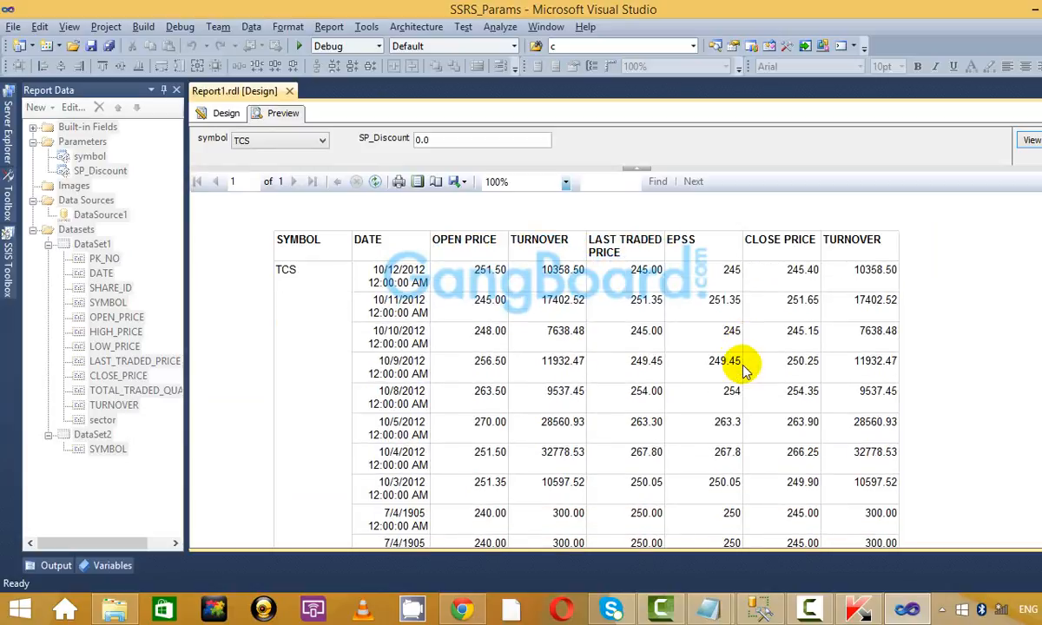
{"action": "scroll", "coordinate": [742, 369], "scroll_direction": "up", "scroll_amount": 2}
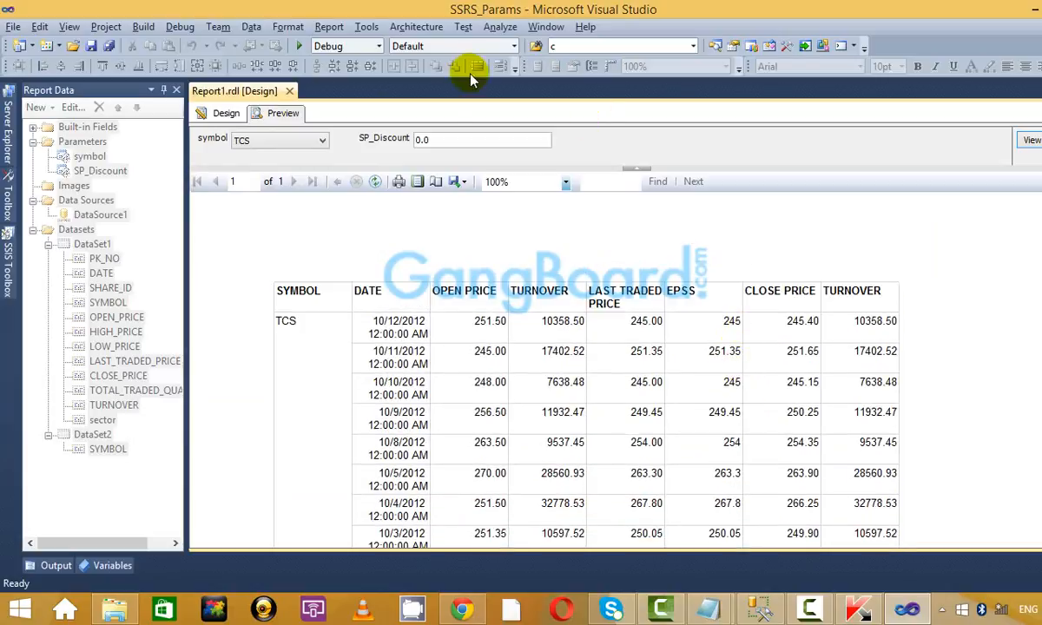
Set SP_Discount to 0.1 in the preview and rerun the report.
{"action": "left_click", "coordinate": [429, 139]}
{"action": "key", "text": "BackSpace"}
{"action": "type", "text": "1"}
{"action": "key", "text": "Return"}
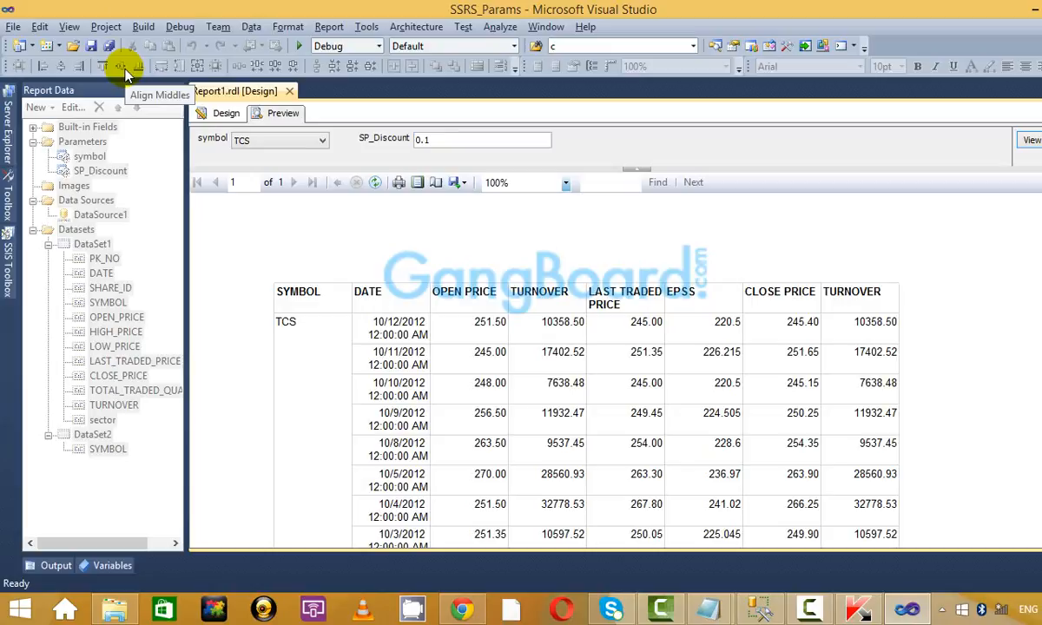
{"action": "left_click", "coordinate": [768, 615]}
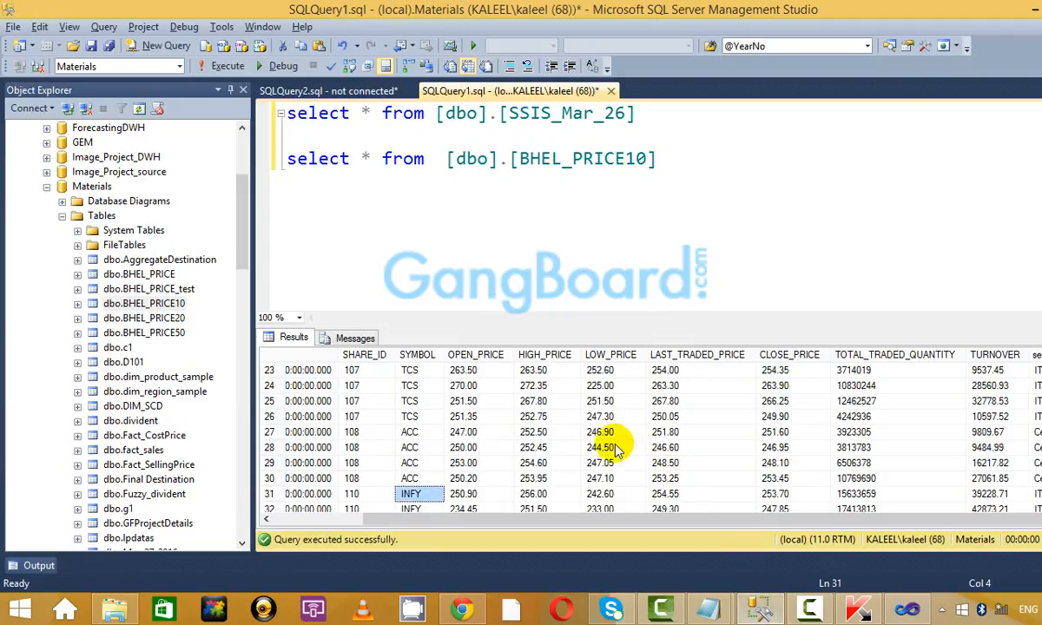
{"action": "left_click", "coordinate": [829, 612]}
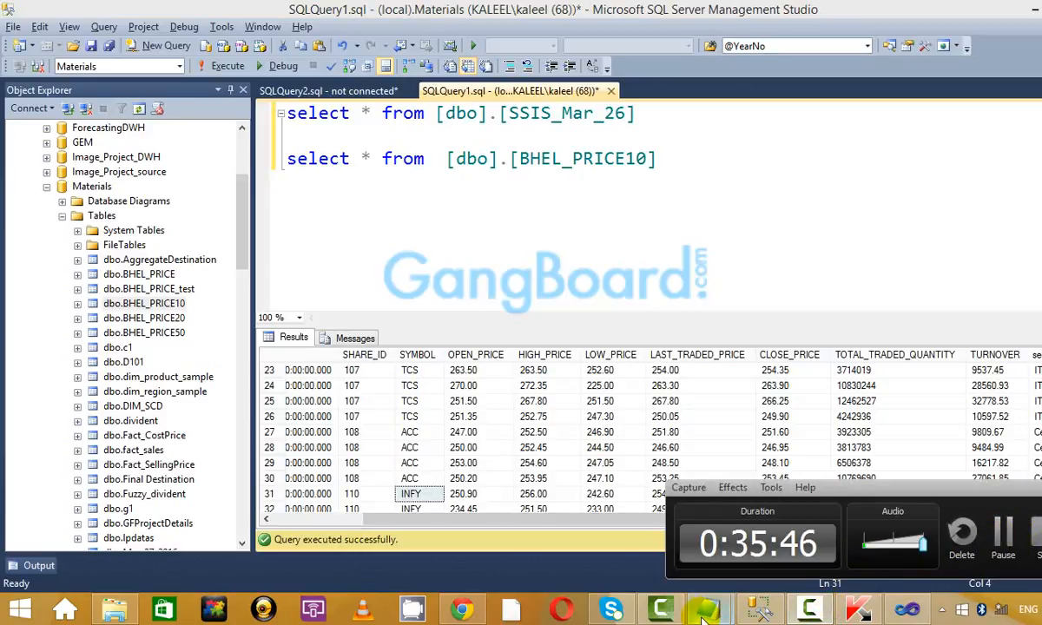
Switch to the Notepad notes and review the SSRS report types and the two Normal Params entries under parametrized reports.
{"action": "mouse_move", "coordinate": [714, 610]}
{"action": "left_click", "coordinate": [630, 521]}
{"action": "scroll", "coordinate": [218, 330], "scroll_direction": "up", "scroll_amount": 3}
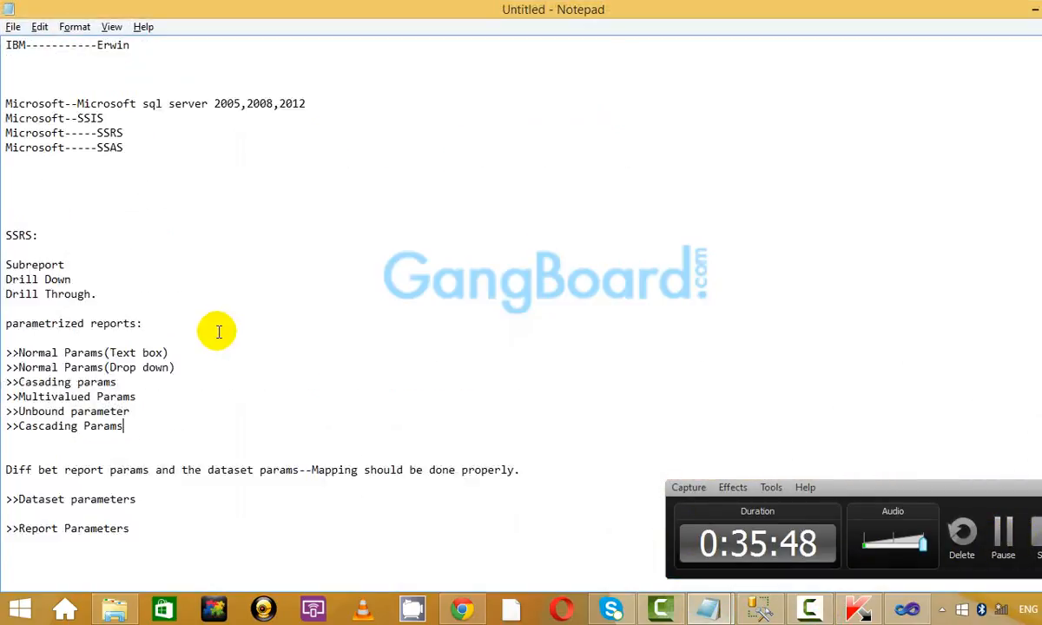
{"action": "left_click_drag", "start_coordinate": [5, 308], "coordinate": [103, 342]}
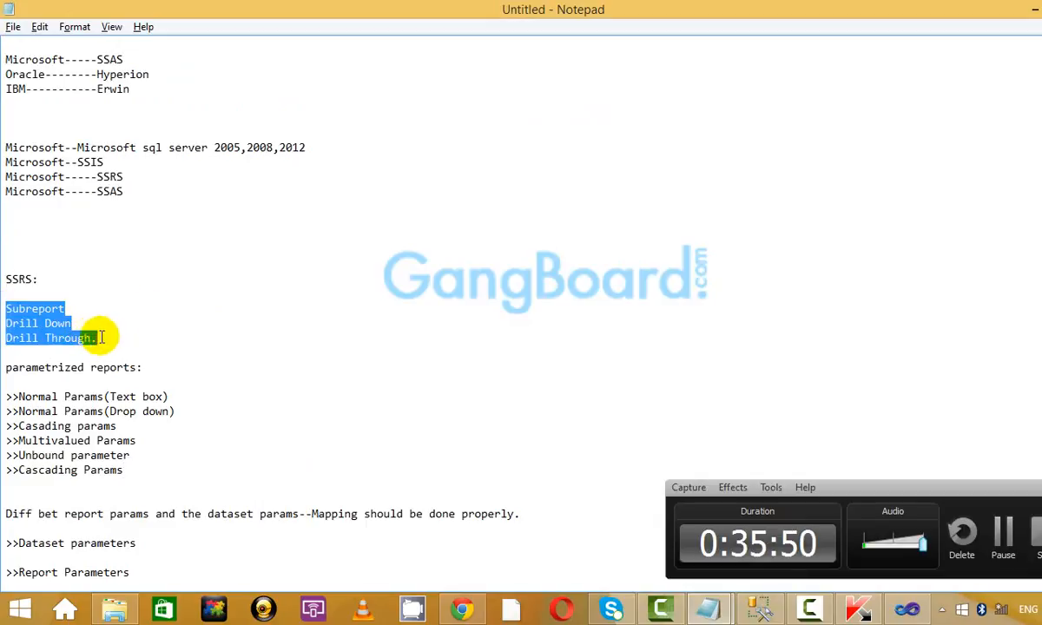
{"action": "left_click", "coordinate": [111, 341]}
{"action": "left_click_drag", "start_coordinate": [180, 412], "coordinate": [10, 392]}
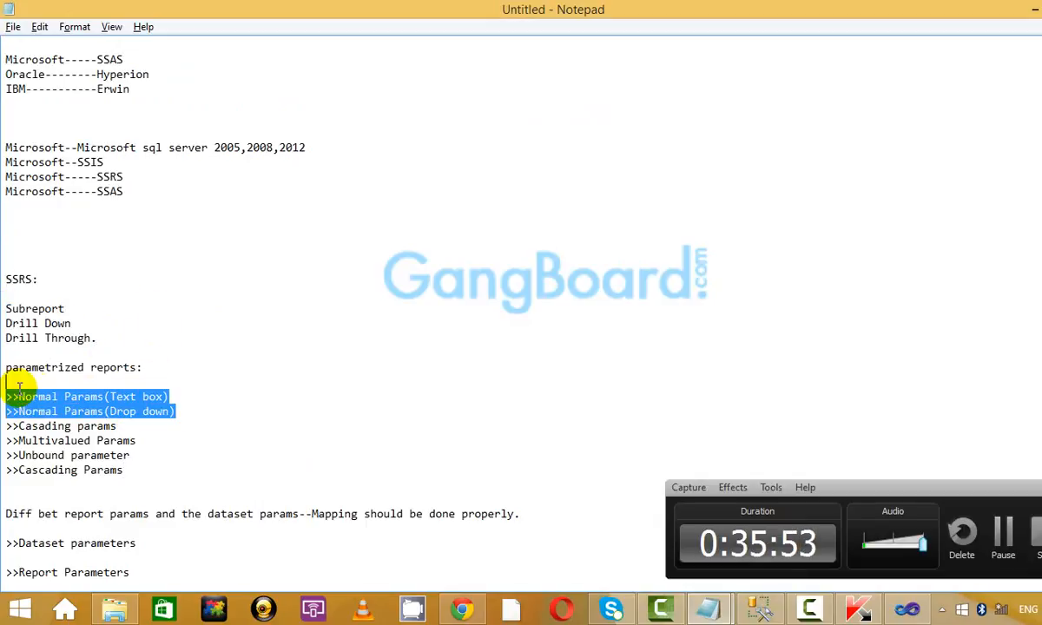
{"action": "left_click", "coordinate": [189, 402]}
{"action": "left_click_drag", "start_coordinate": [180, 411], "coordinate": [114, 368]}
{"action": "left_click", "coordinate": [114, 367]}
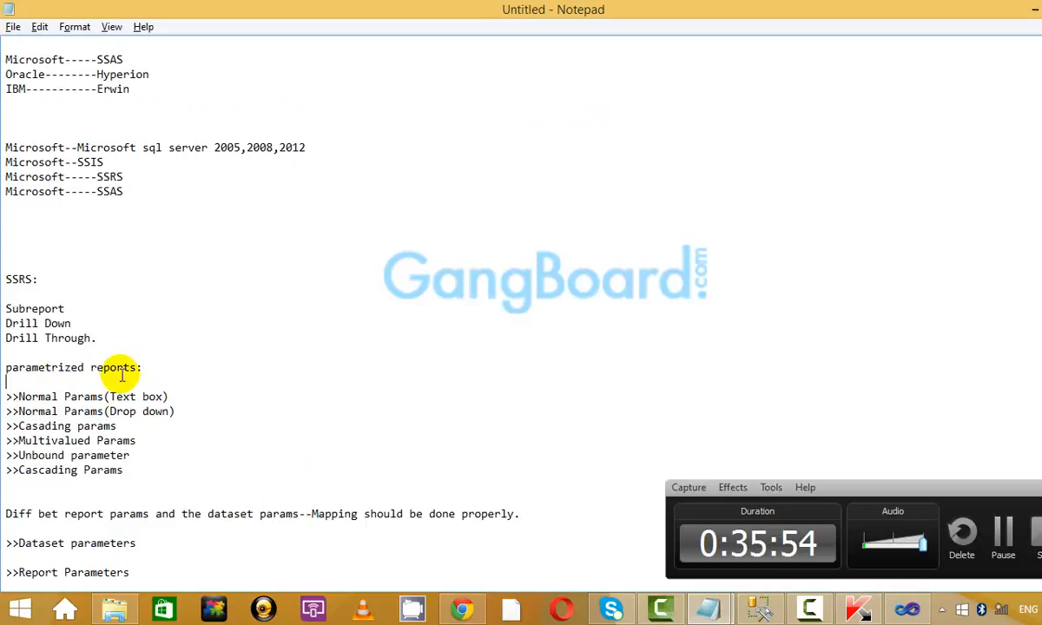
{"action": "left_click_drag", "start_coordinate": [177, 411], "coordinate": [47, 380]}
{"action": "left_click", "coordinate": [86, 368]}
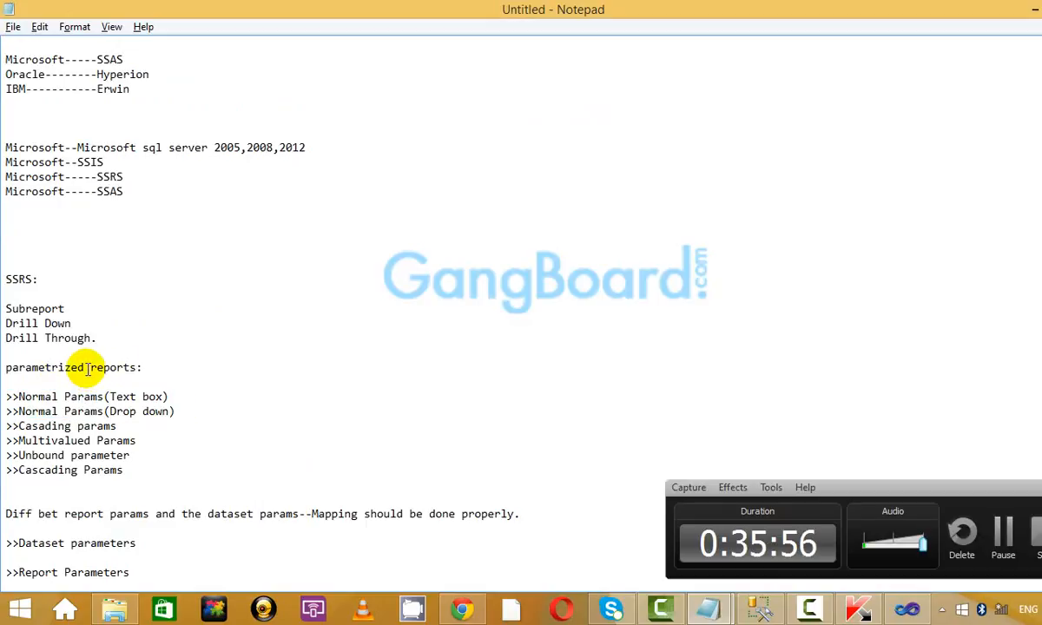
Review the Unbound parameter entry and the whole list of parameter types in the notes.
{"action": "scroll", "coordinate": [87, 369], "scroll_direction": "down", "scroll_amount": 1}
{"action": "left_click", "coordinate": [256, 365]}
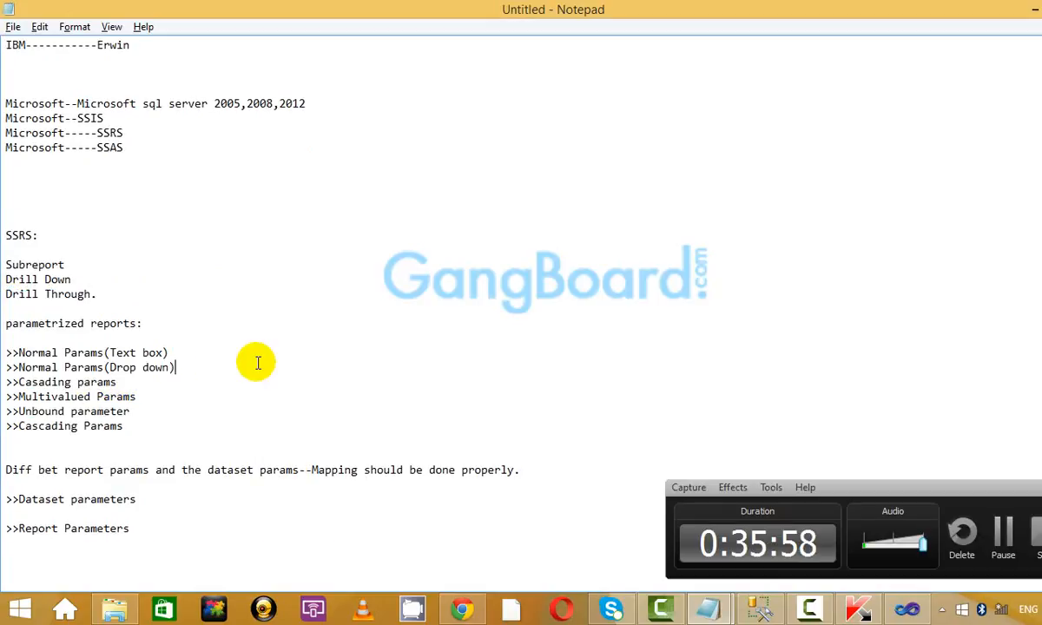
{"action": "left_click_drag", "start_coordinate": [126, 412], "coordinate": [7, 409]}
{"action": "left_click", "coordinate": [158, 400]}
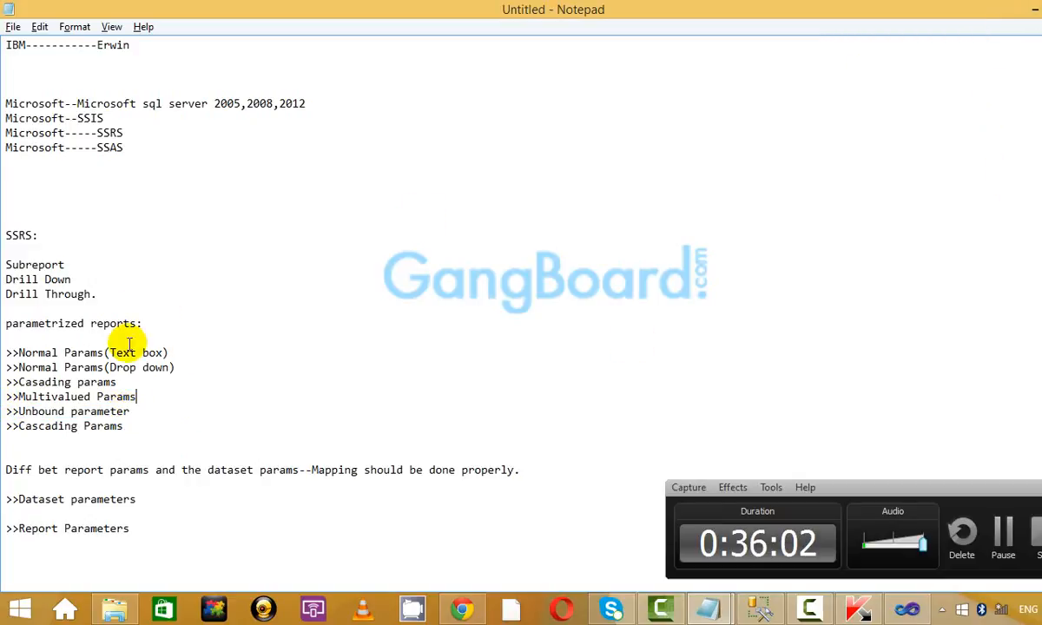
{"action": "left_click_drag", "start_coordinate": [149, 428], "coordinate": [42, 346]}
{"action": "left_click", "coordinate": [65, 353]}
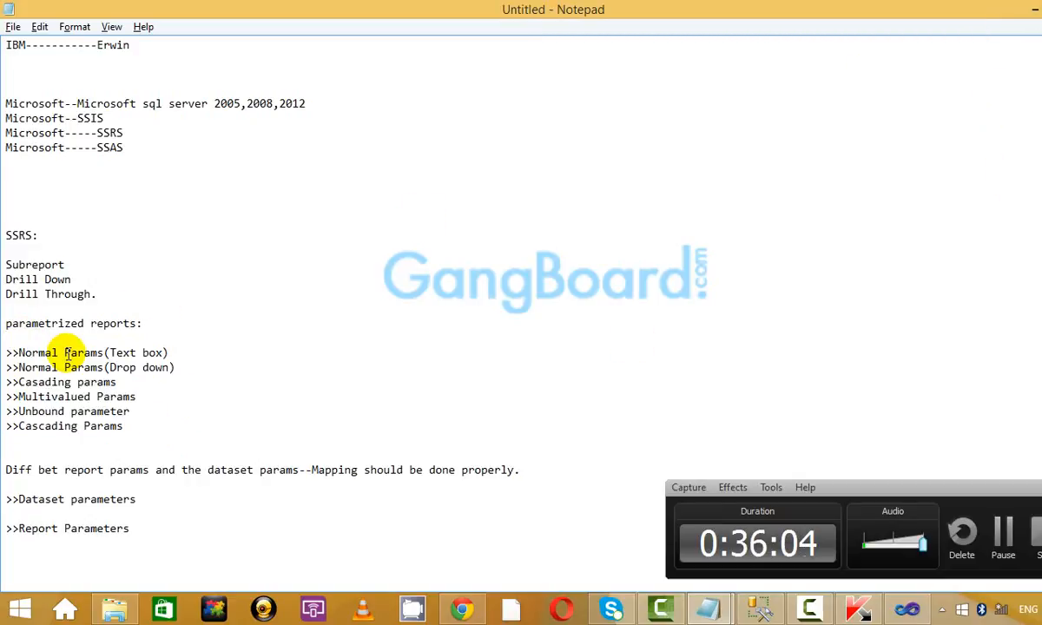